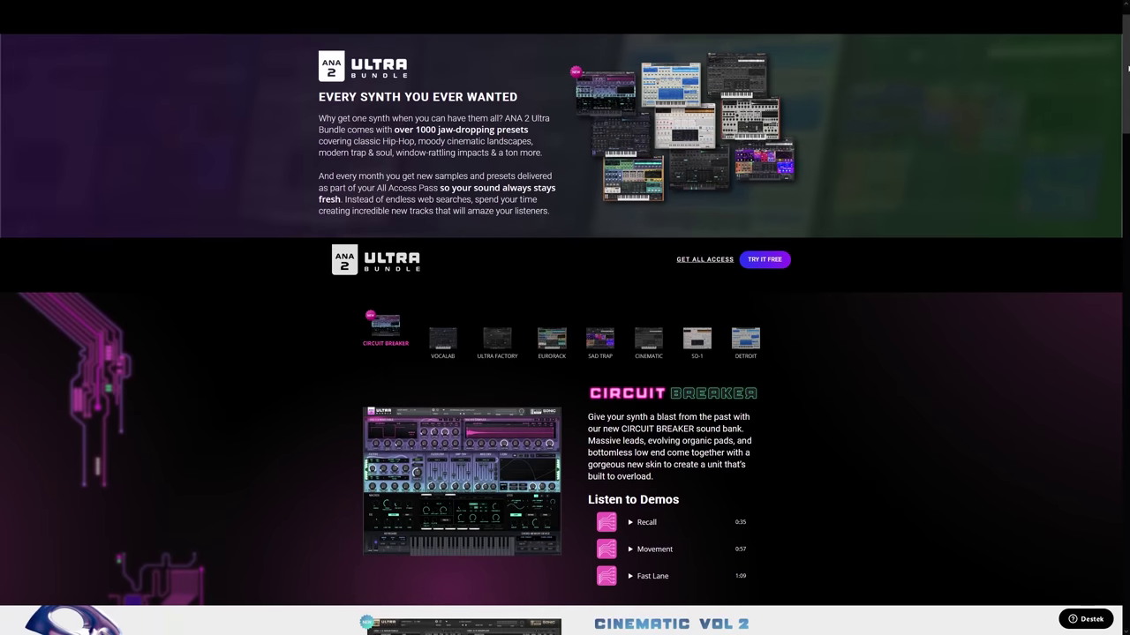
Look through the ANA 2 Ultra Bundle product page, from the sound banks and demo videos to the free trial offer
scroll(565, 353, "down", 3)
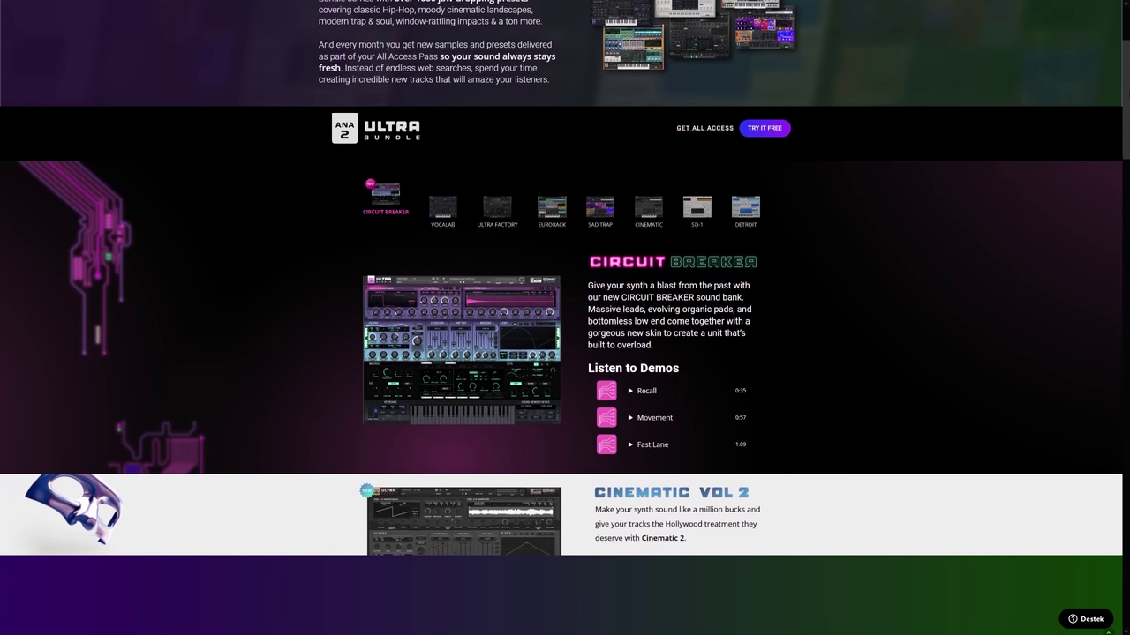
scroll(565, 353, "down", 3)
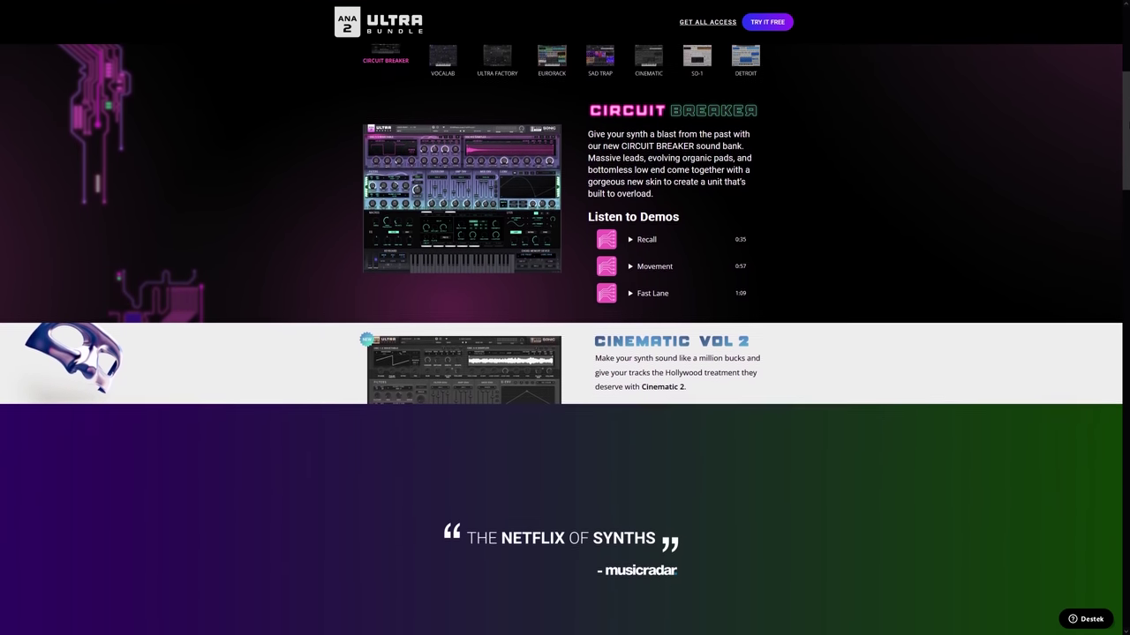
scroll(564, 353, "down", 5)
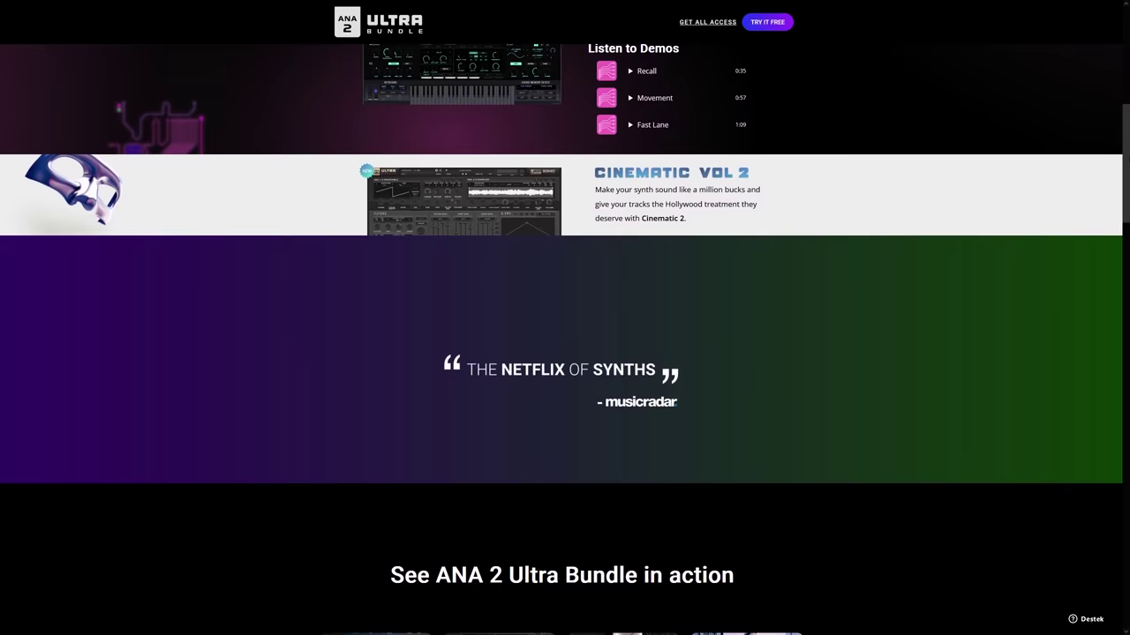
scroll(564, 352, "down", 6)
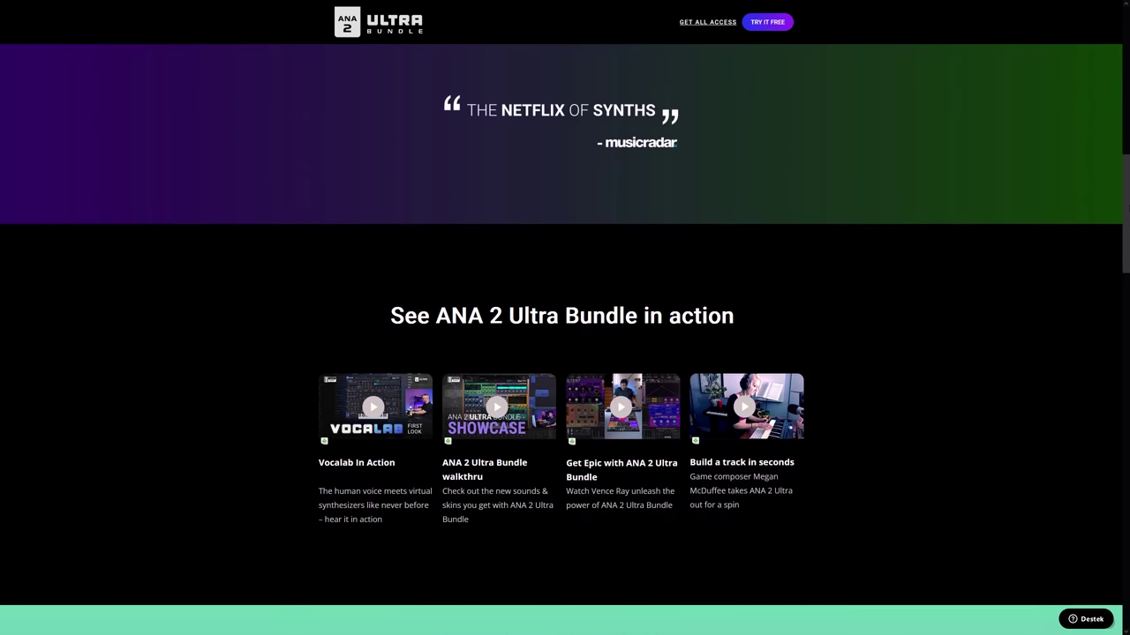
scroll(565, 353, "down", 7)
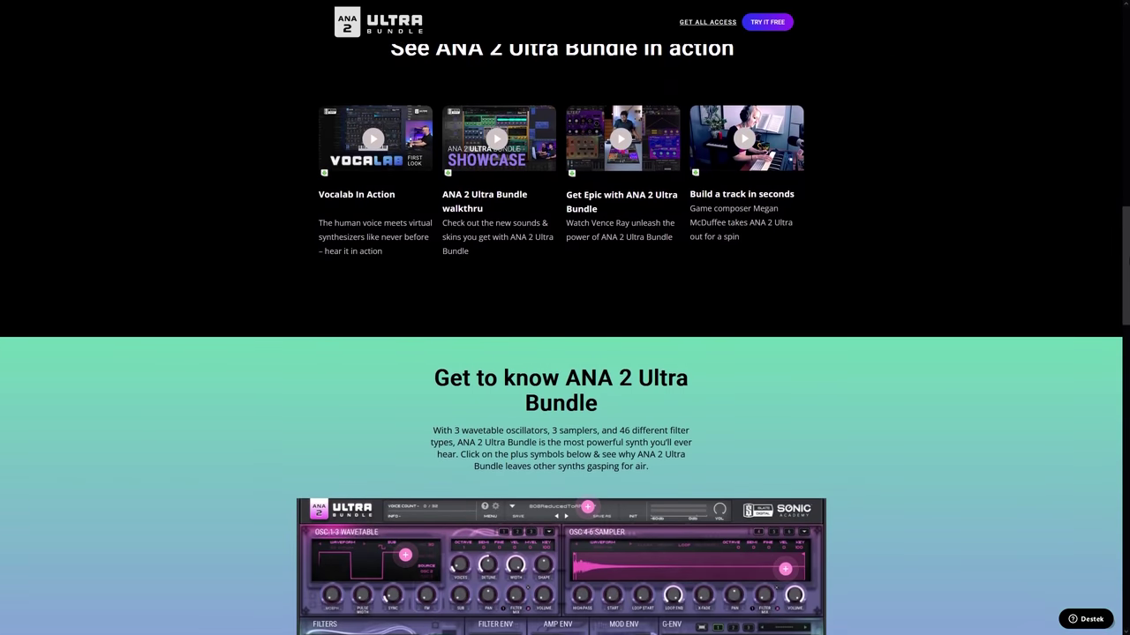
scroll(565, 353, "down", 8)
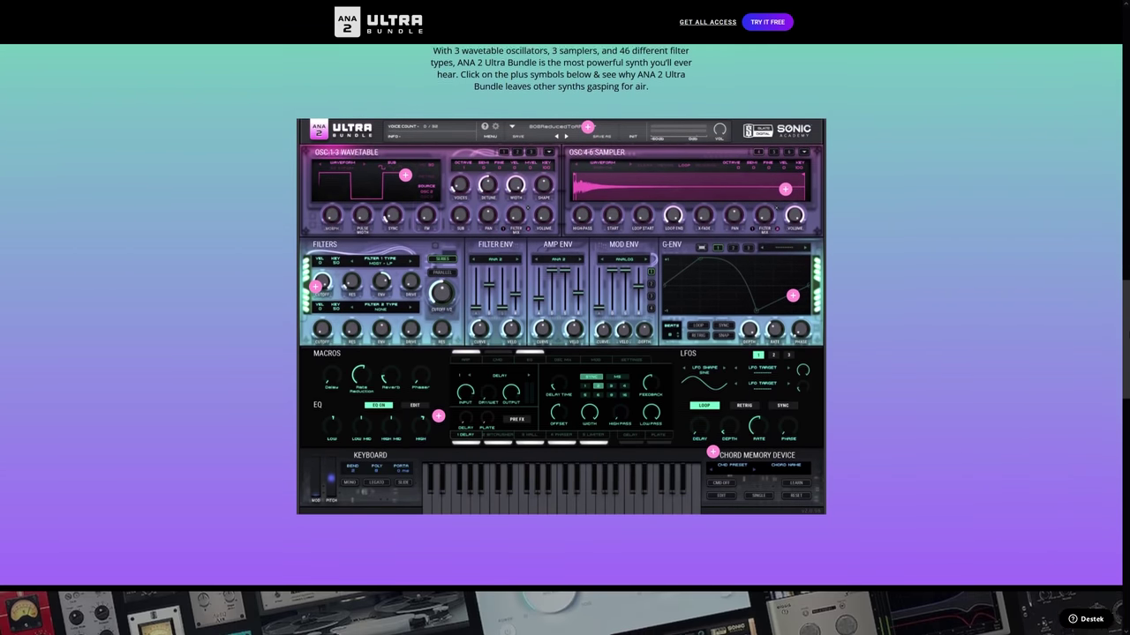
scroll(564, 353, "down", 9)
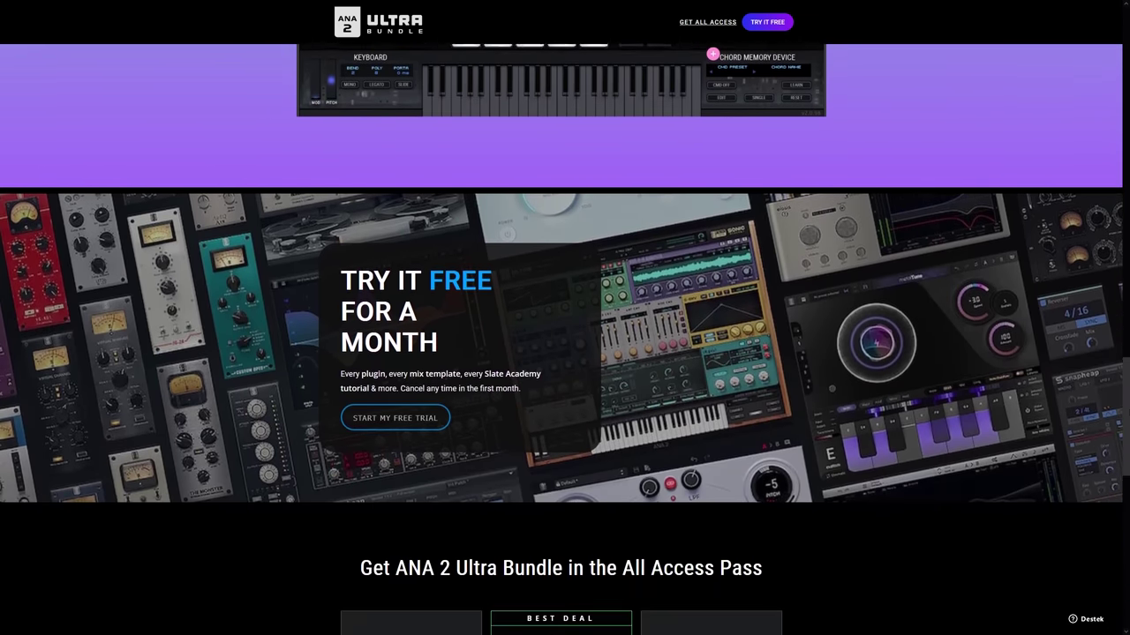
scroll(565, 353, "down", 3)
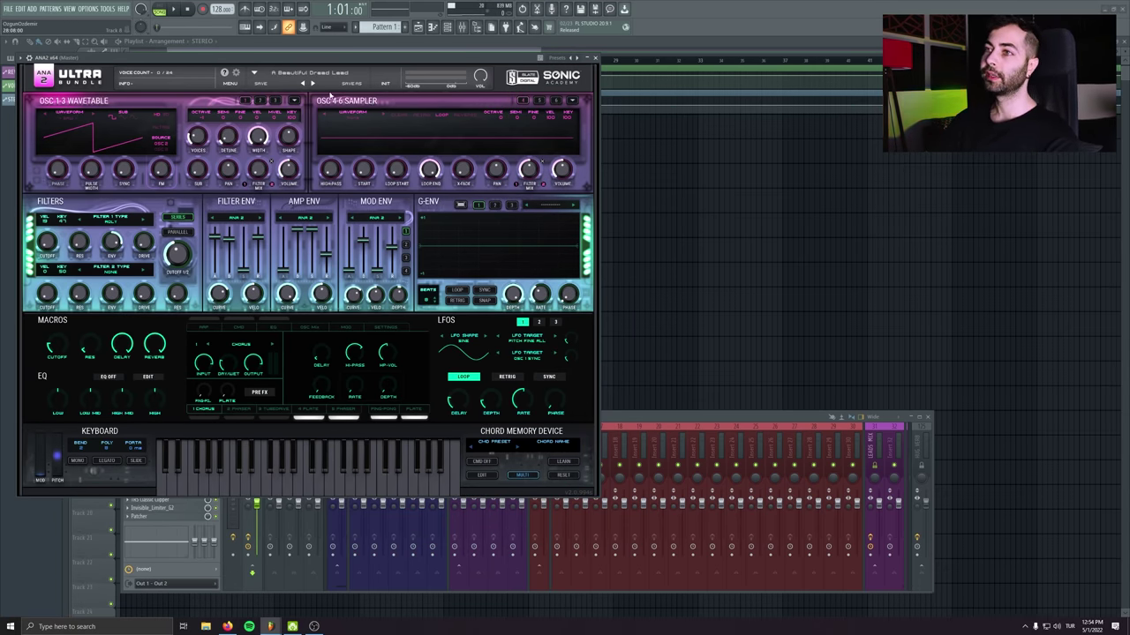
Look at the ANA 2 preset browser with its categories and banks, then return to the synth controls
left_click(311, 74)
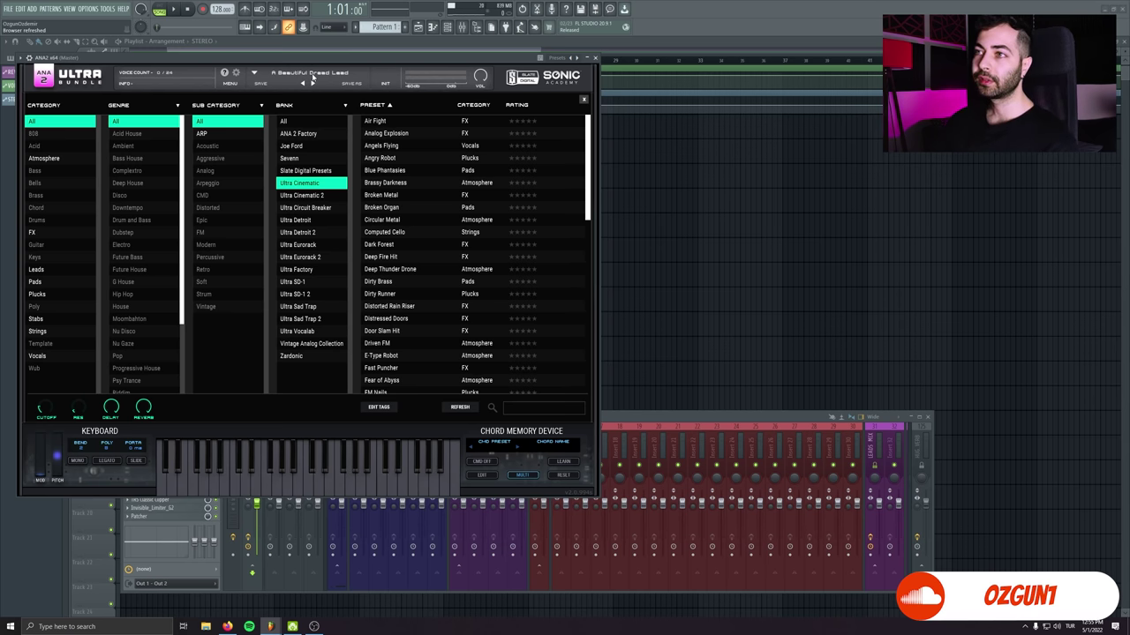
left_click(583, 99)
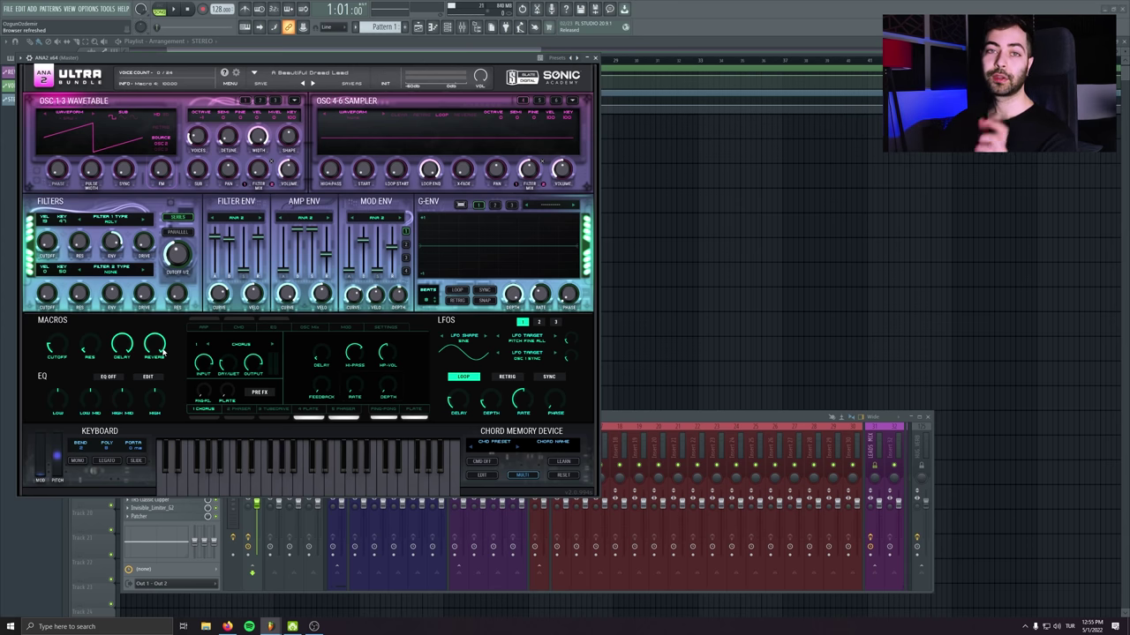
left_click_drag(204, 60, 232, 76)
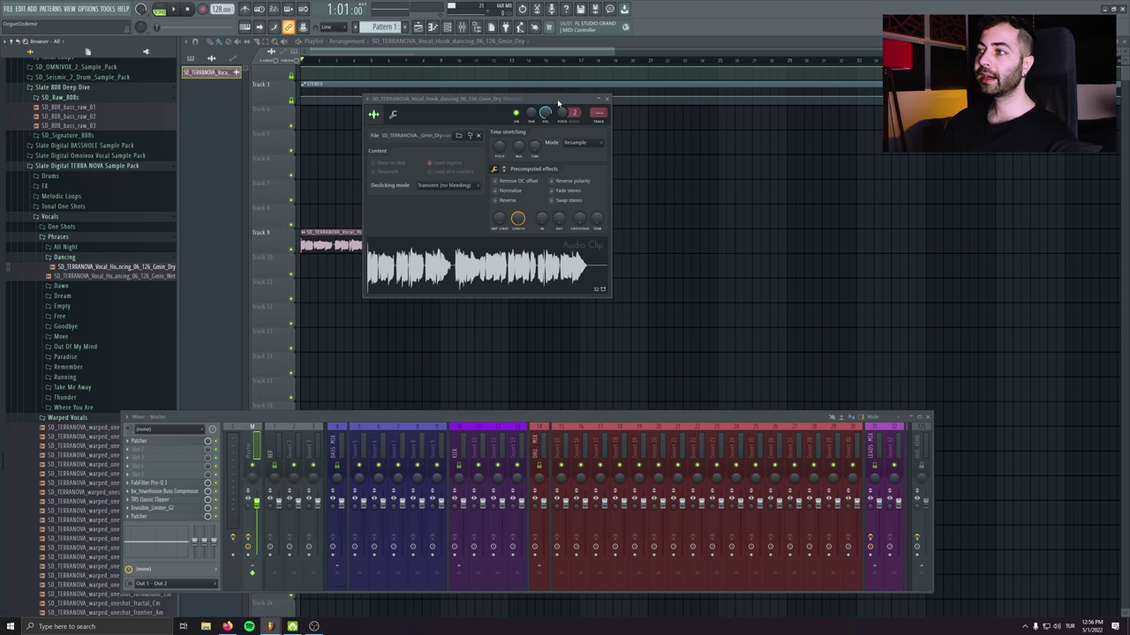
Name the vocal clip's mixer insert 52 Vox and listen to the dry vocal up to about bar 5
left_click_drag(557, 103, 740, 164)
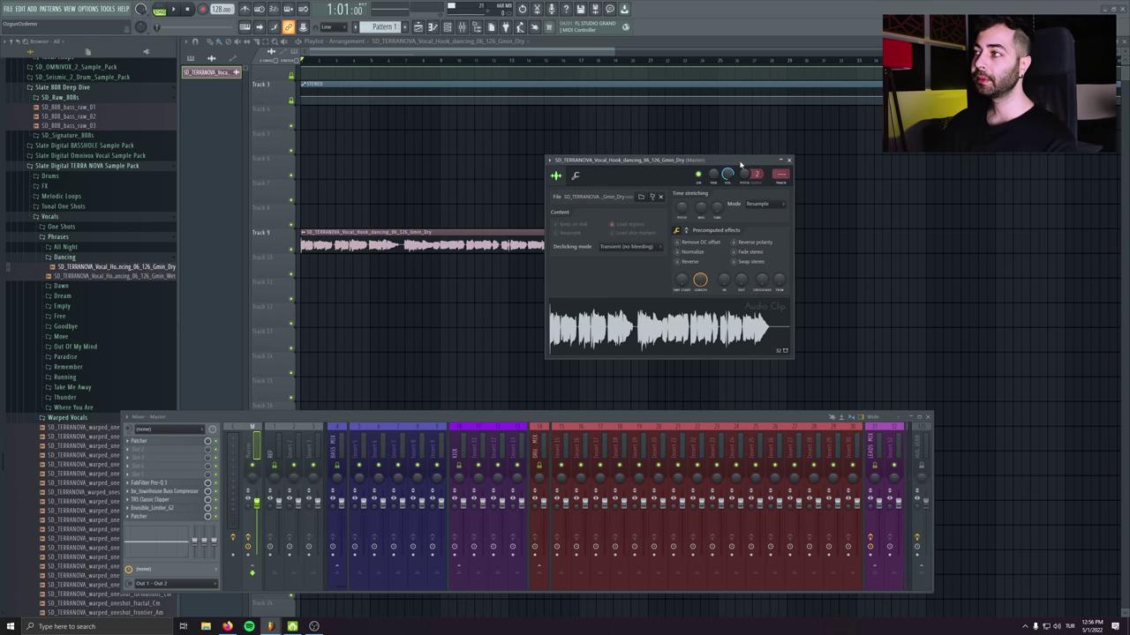
left_click(790, 161)
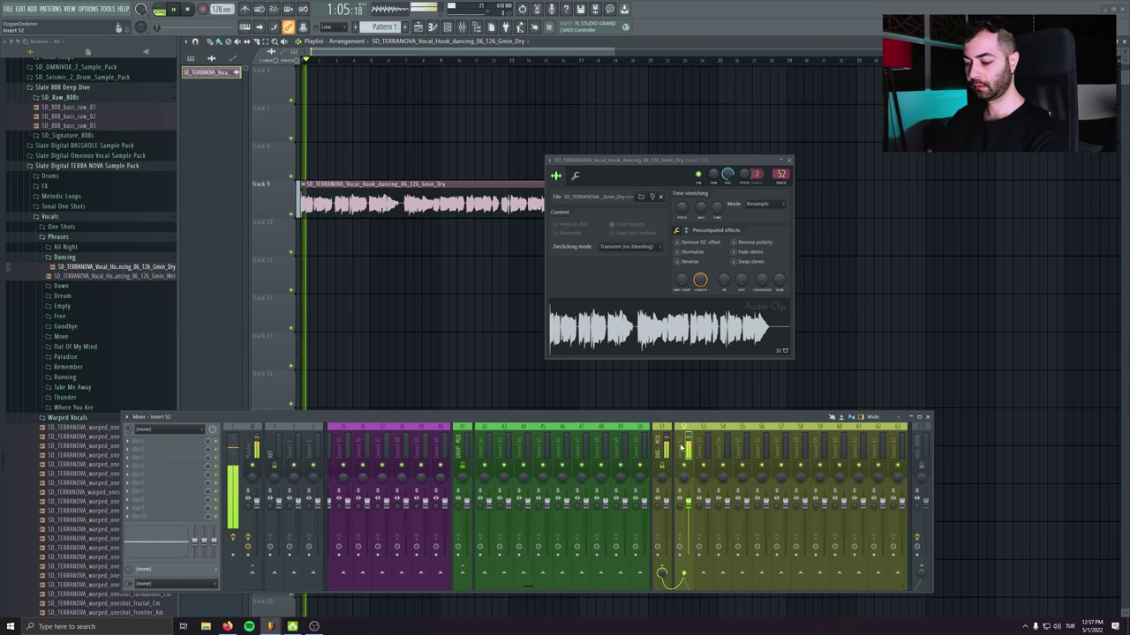
key("F2")
type("Vox")
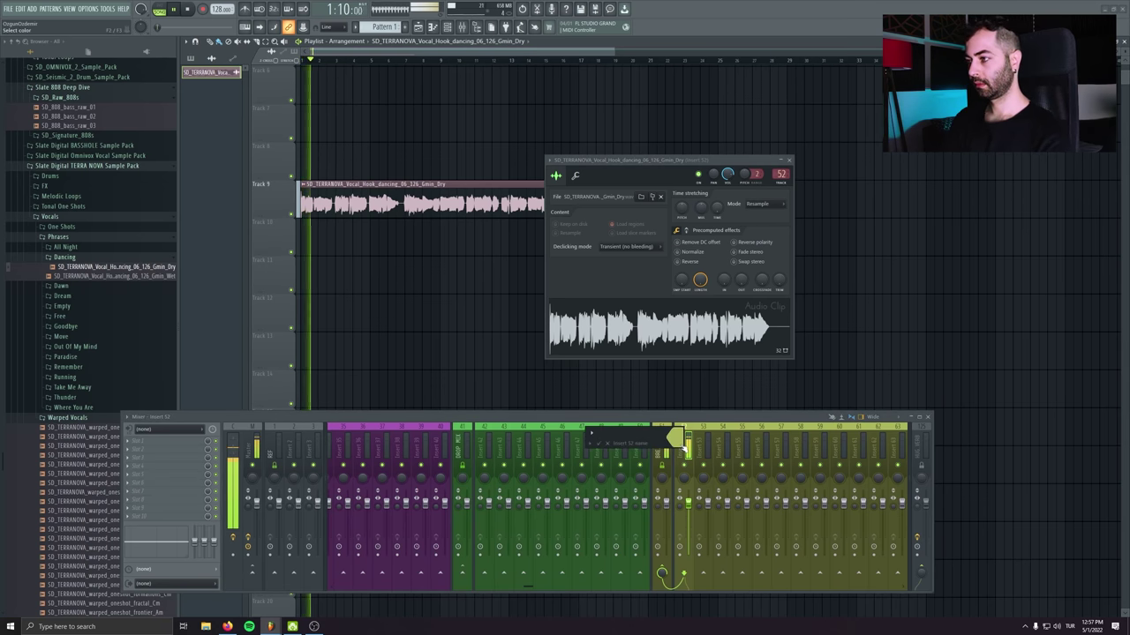
key("Return")
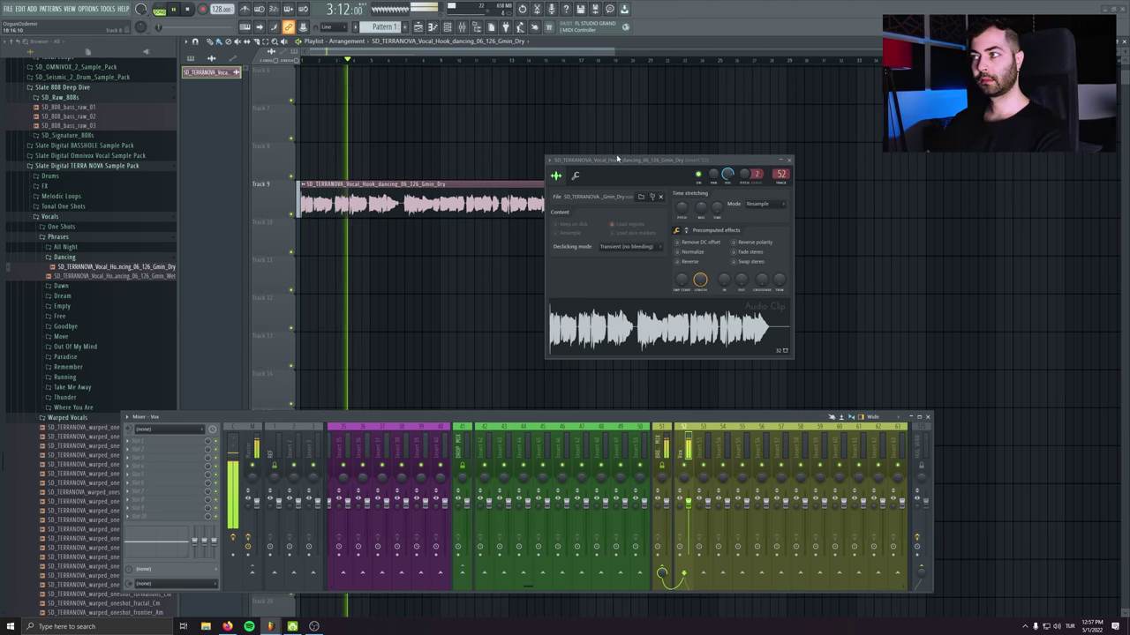
left_click_drag(618, 160, 771, 252)
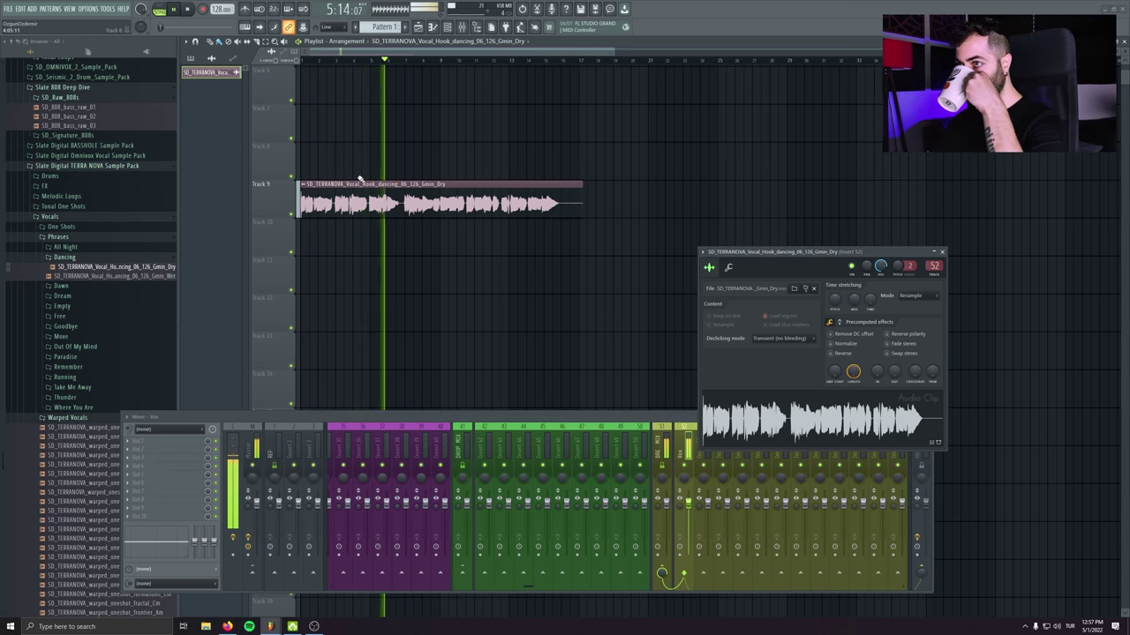
key("space")
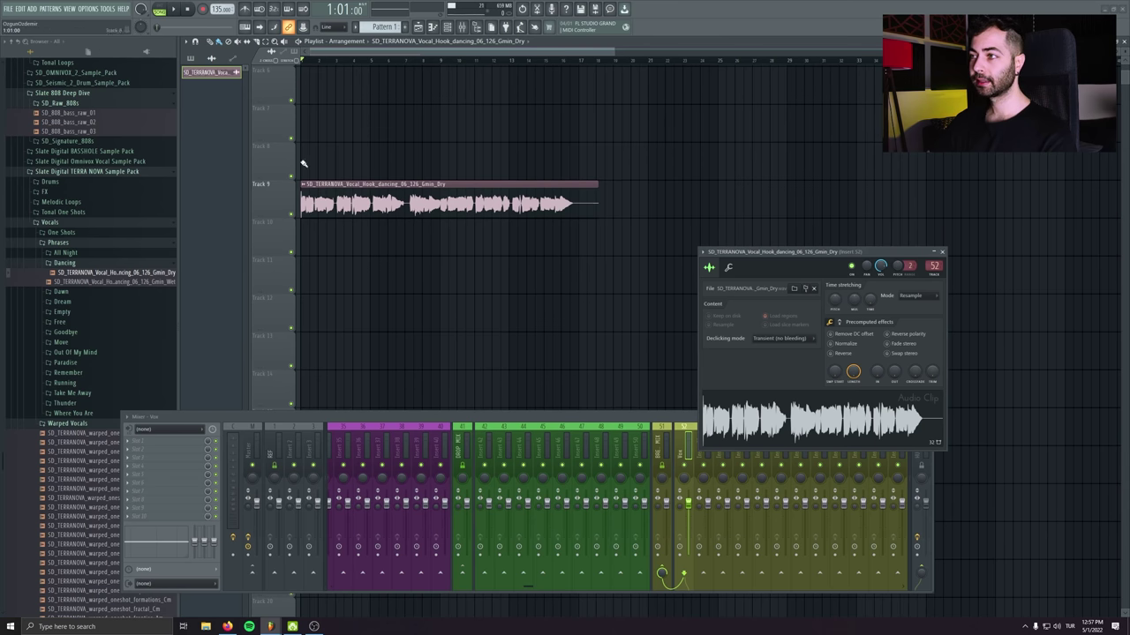
Tempo-match the vocal sample by entering its BPM manually, set its stretch mode to Stretch Pro, and audition it
right_click(871, 308)
left_click(883, 311)
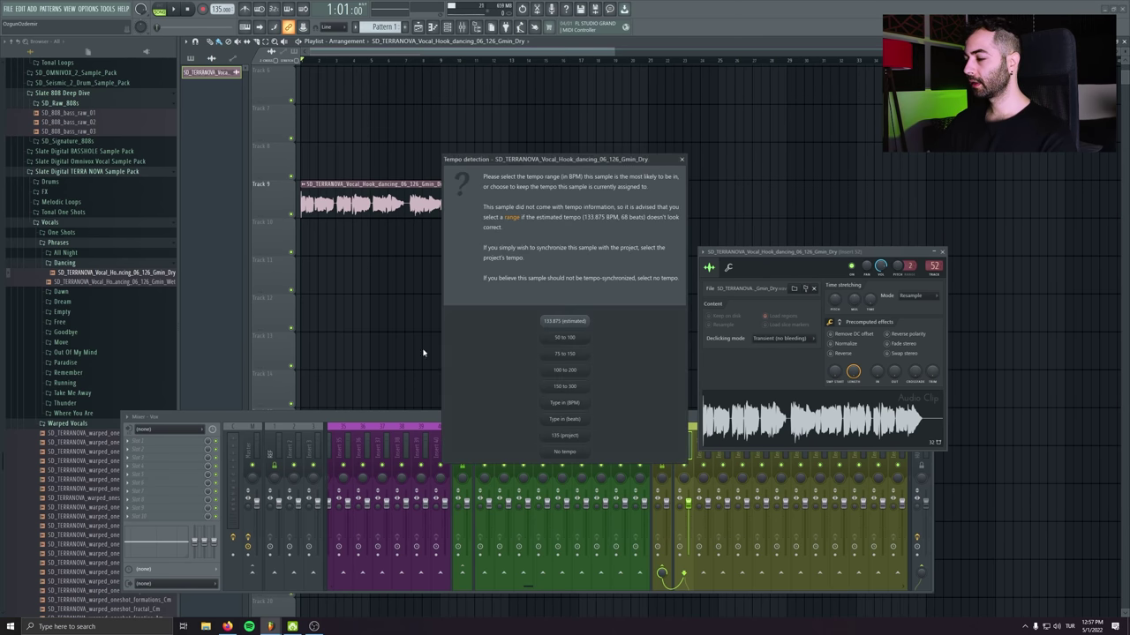
left_click(556, 401)
left_click(915, 298)
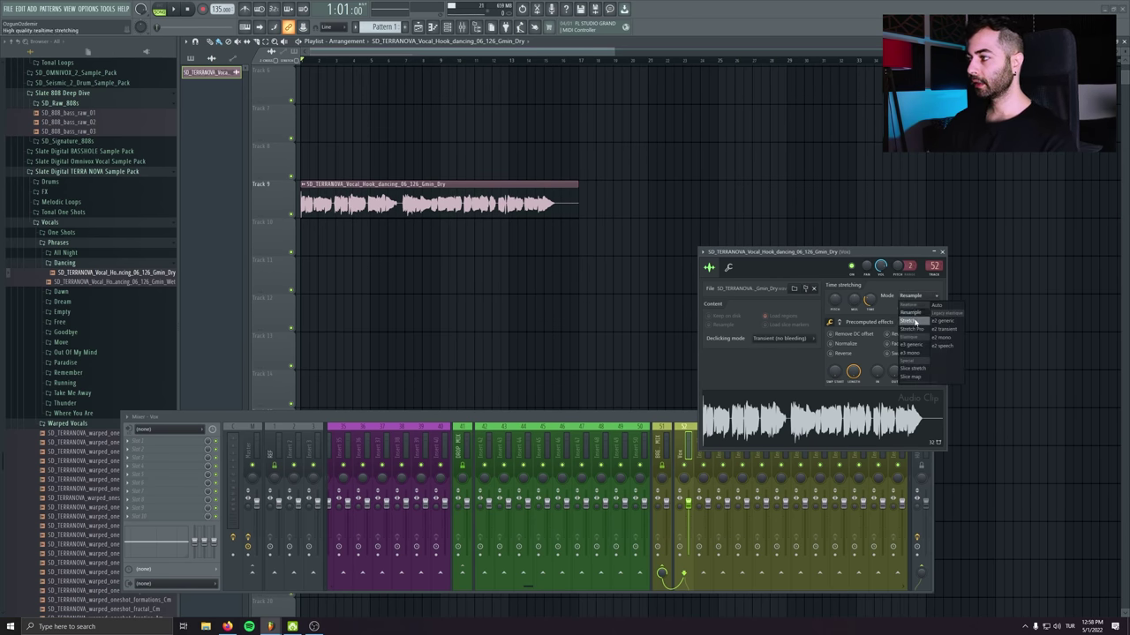
left_click(916, 329)
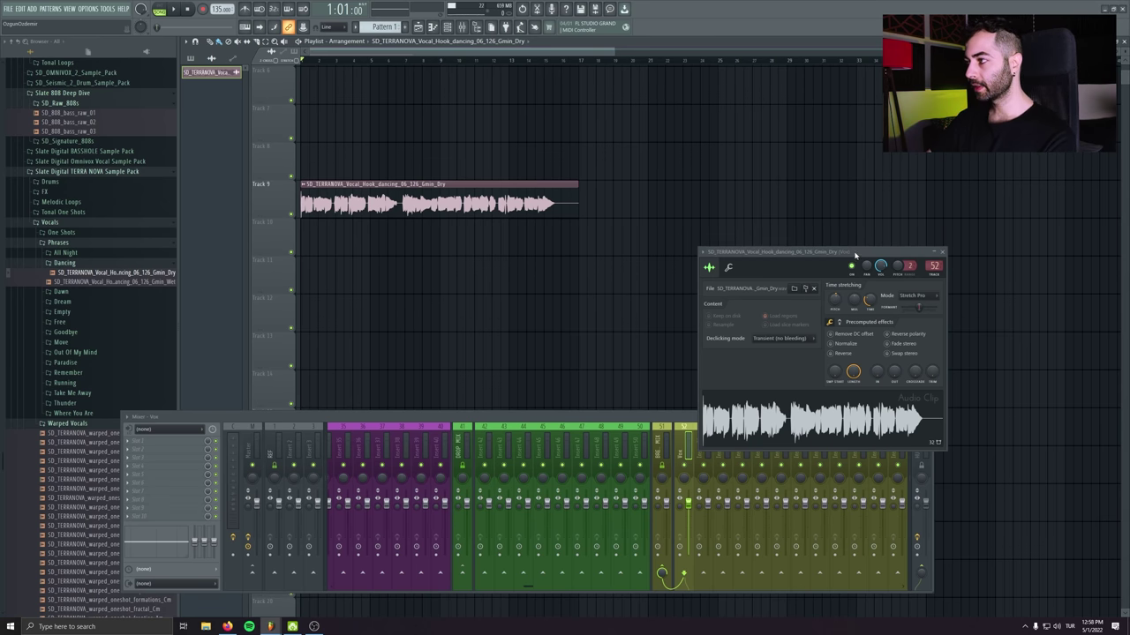
left_click_drag(854, 255, 988, 178)
key("space")
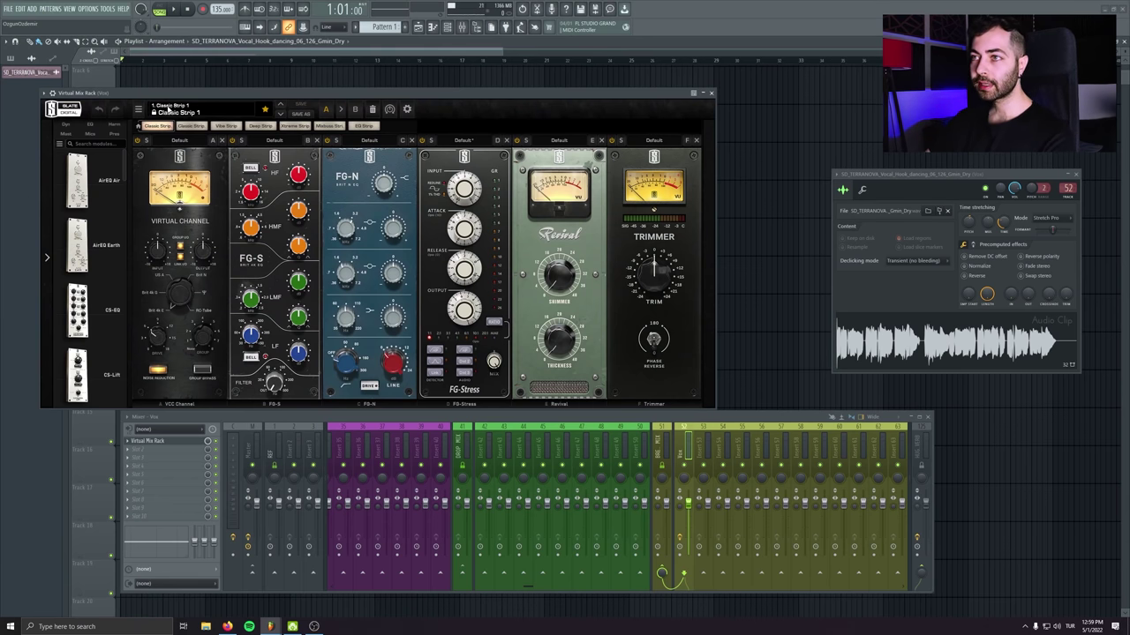
Load the Airy Vocals 1 factory preset from the Vocals category in Virtual Mix Rack
left_click_drag(184, 98, 196, 133)
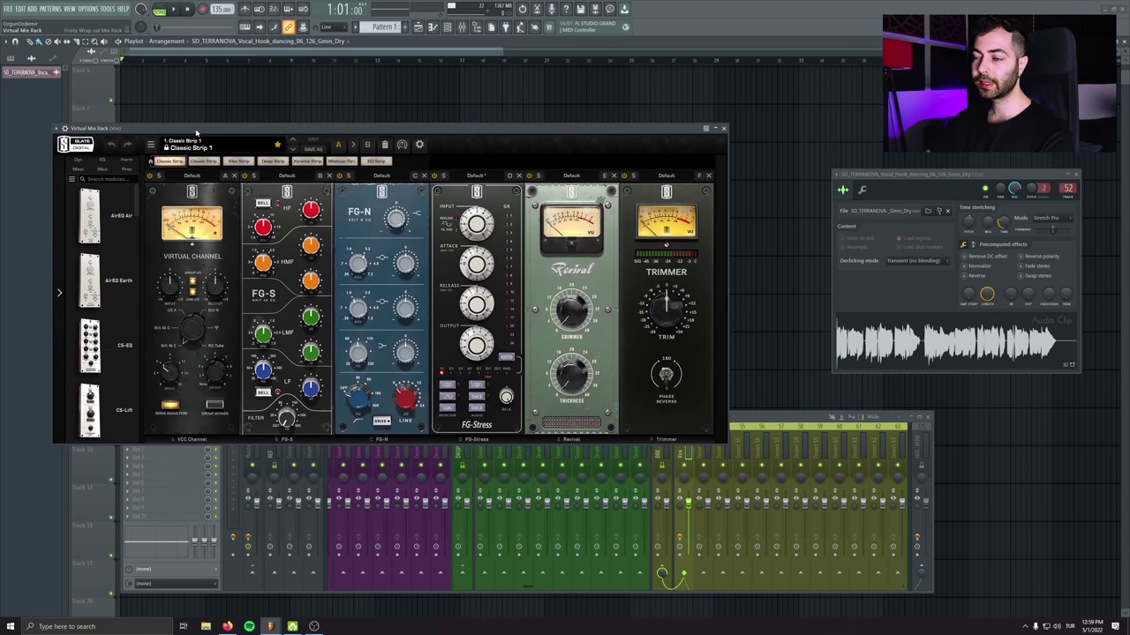
left_click(195, 144)
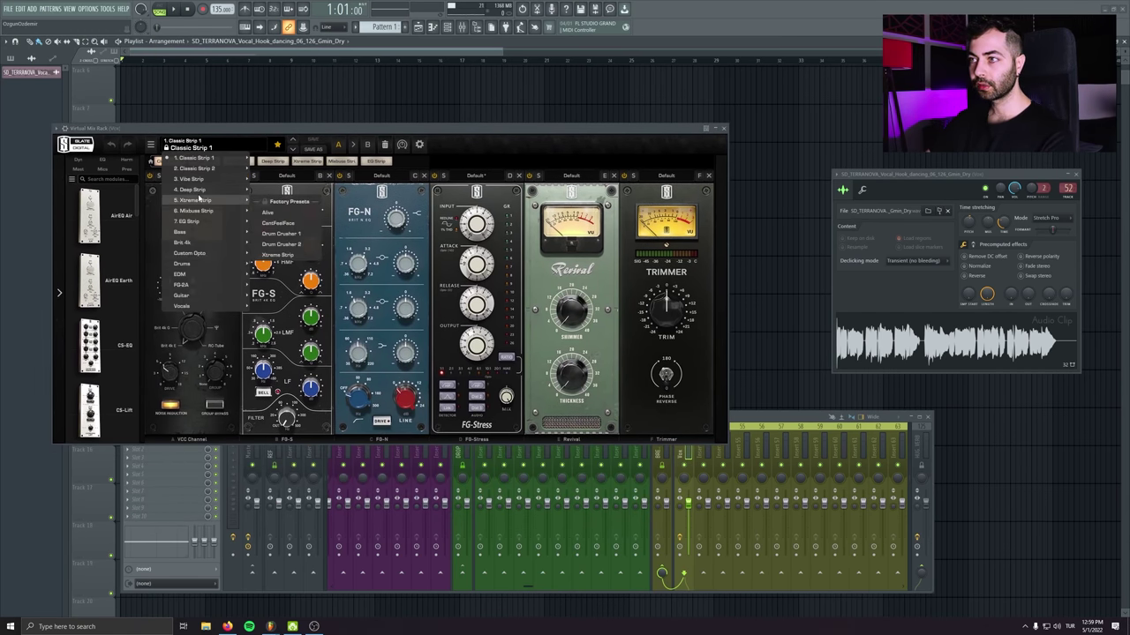
mouse_move(196, 305)
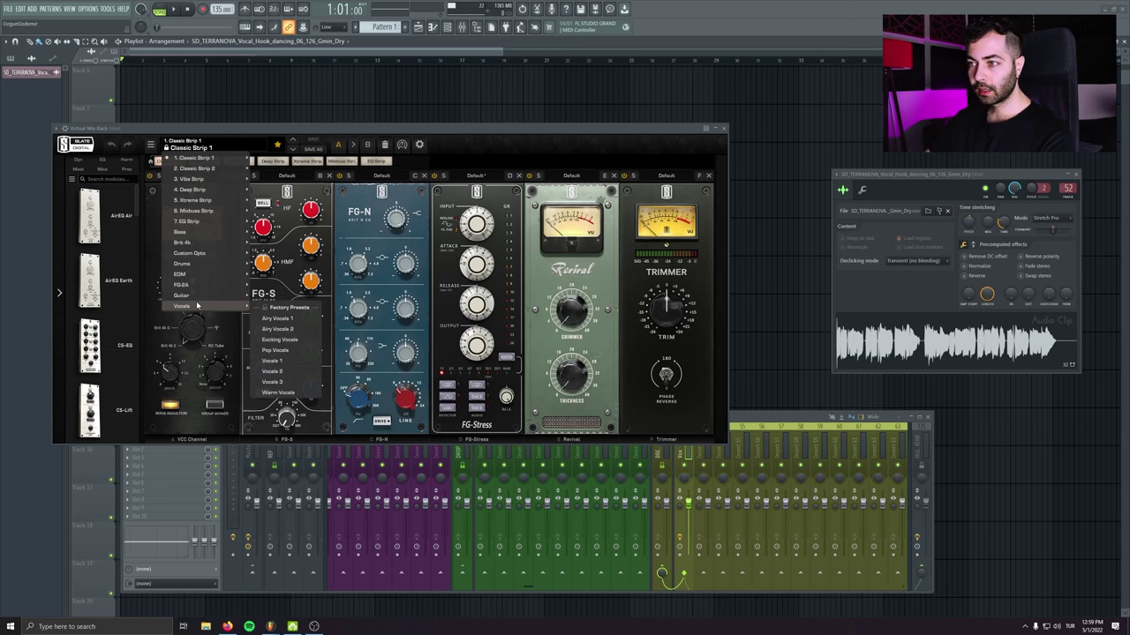
left_click(300, 318)
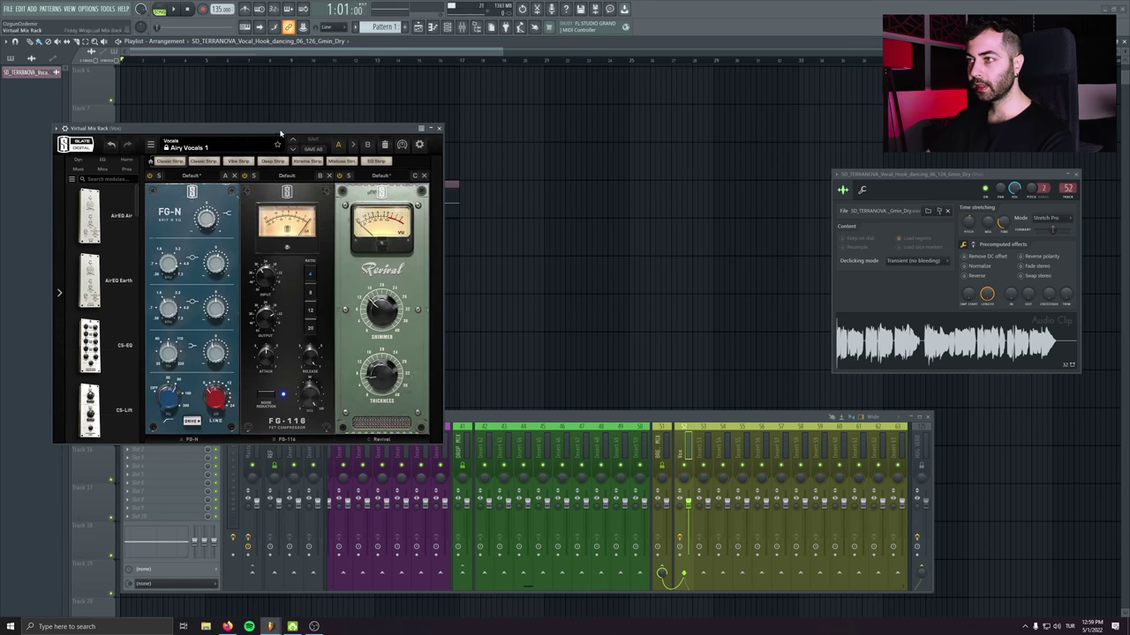
Place the Virtual Mix Rack window below the vocal clip and listen to the vocal through the rack
left_click_drag(280, 132, 387, 192)
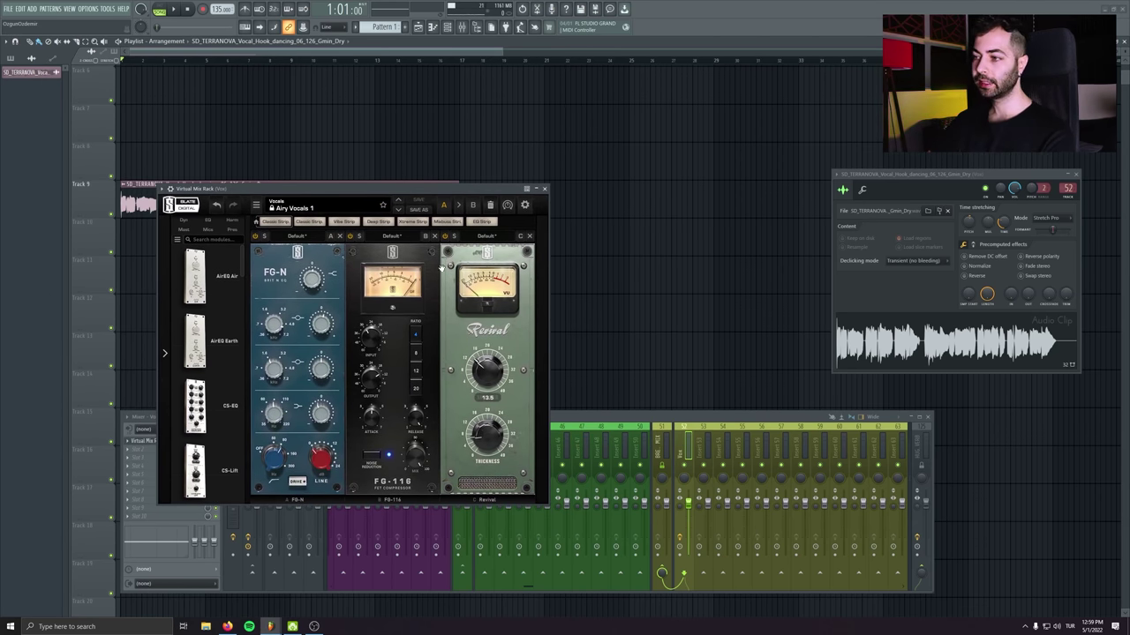
left_click_drag(427, 191, 356, 253)
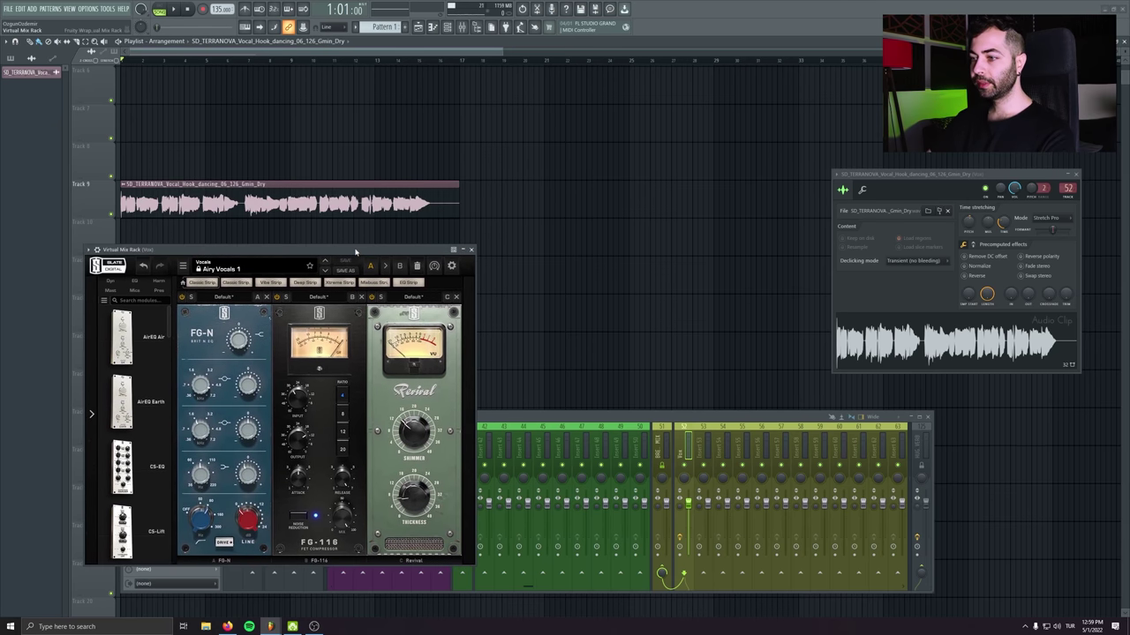
left_click_drag(96, 250, 103, 234)
key("space")
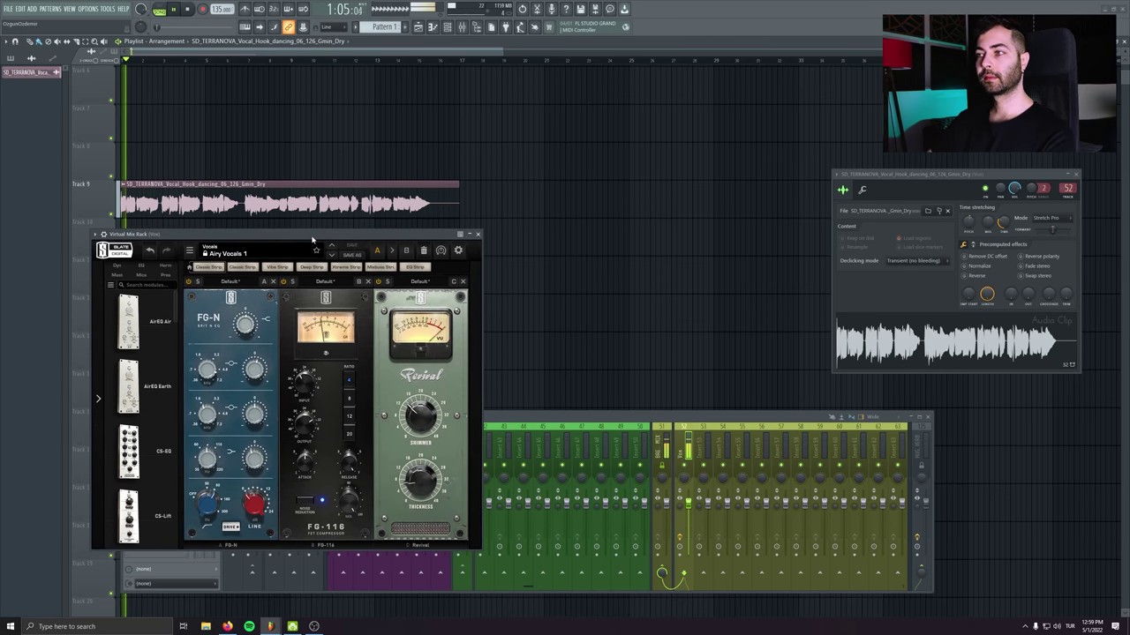
left_click(103, 234)
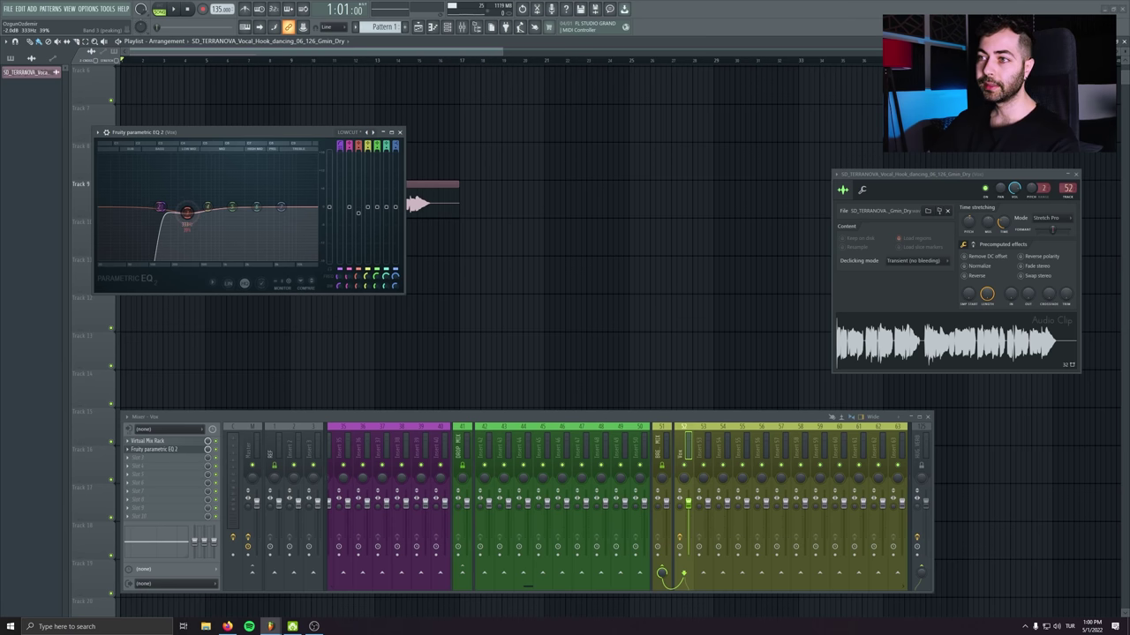
Lower band 6 of Fruity Parametric EQ 2 slightly and shift it a little higher in frequency while auditioning the vocal
key("space")
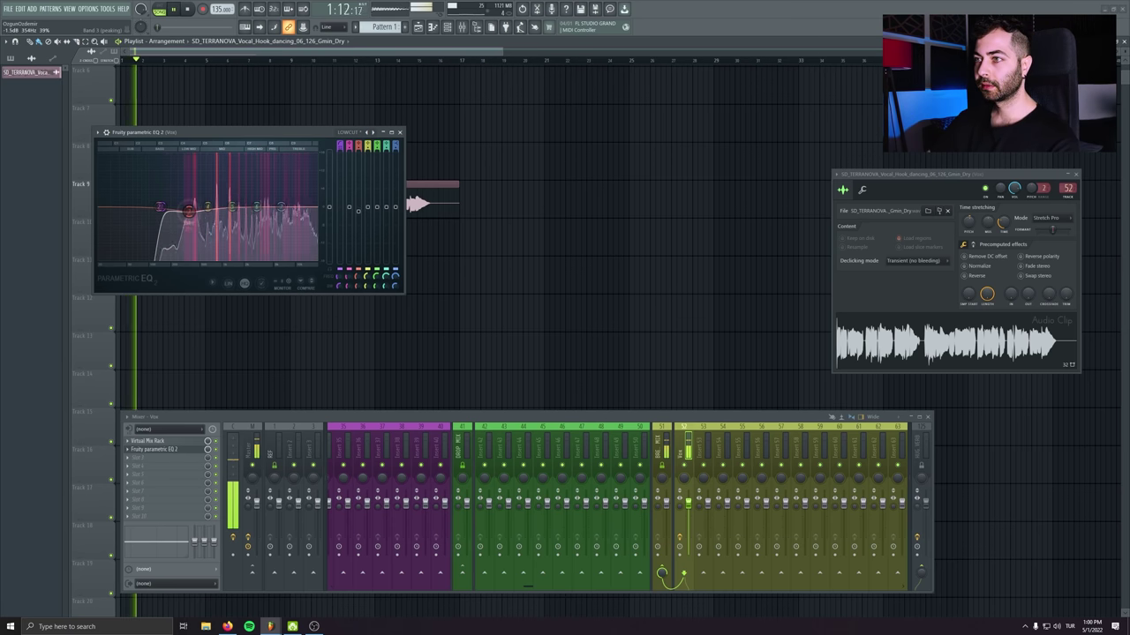
mouse_move(256, 207)
left_mouse_down()
mouse_move(263, 183)
mouse_move(261, 210)
left_mouse_up()
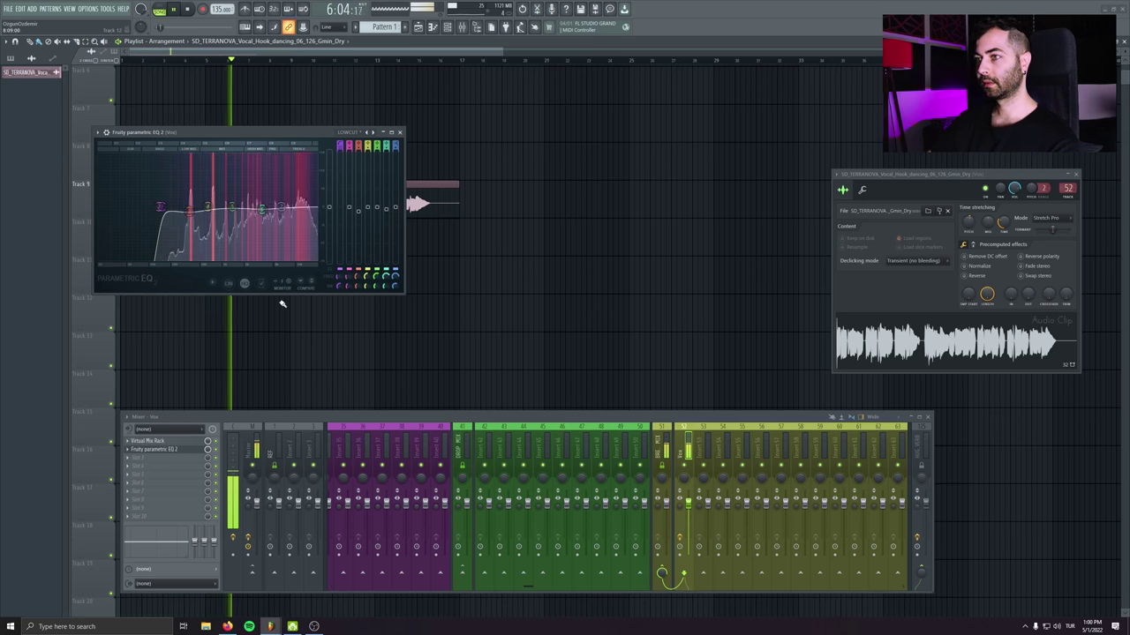
key("space")
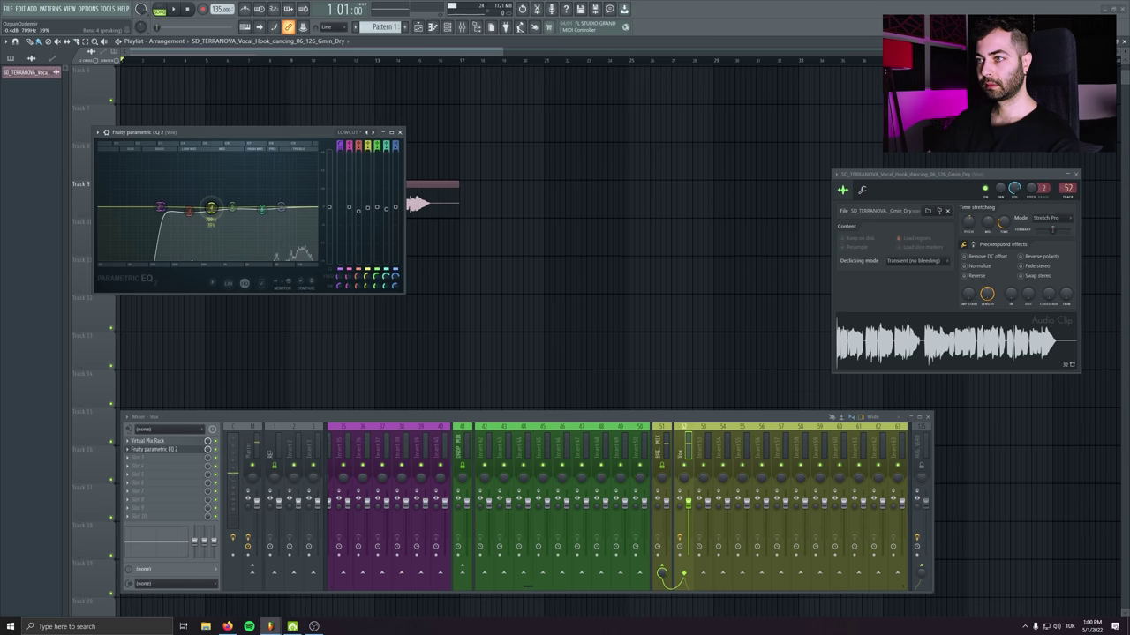
Move EQ band 4 to about 912 Hz with a slight cut, and raise the frequency of the band 1 high-pass filter
left_click_drag(211, 209, 221, 212)
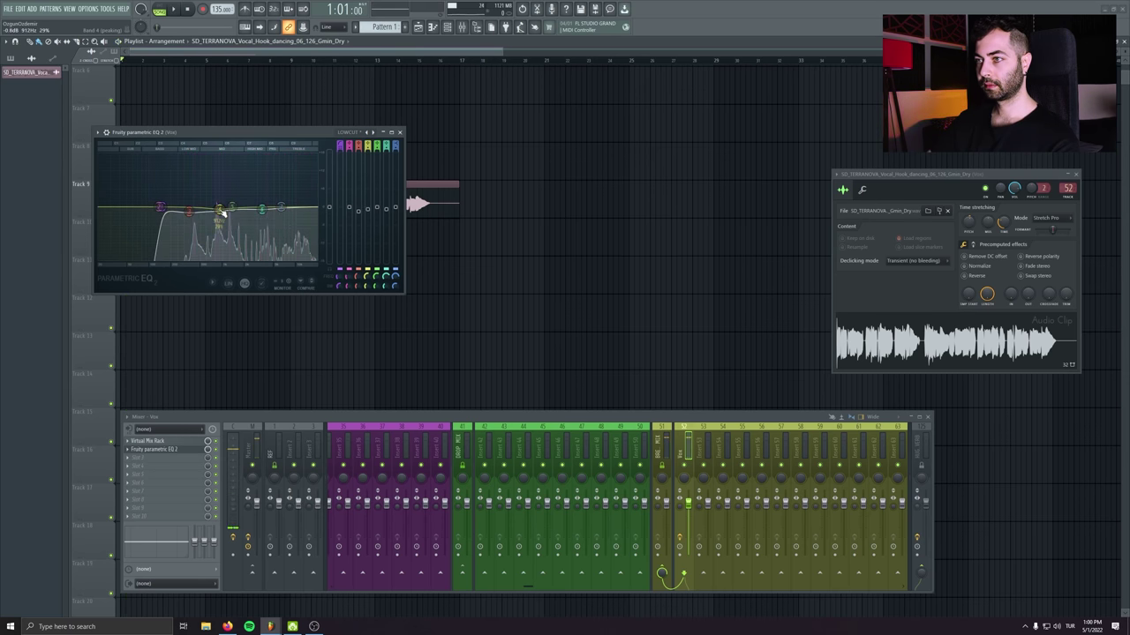
key("space")
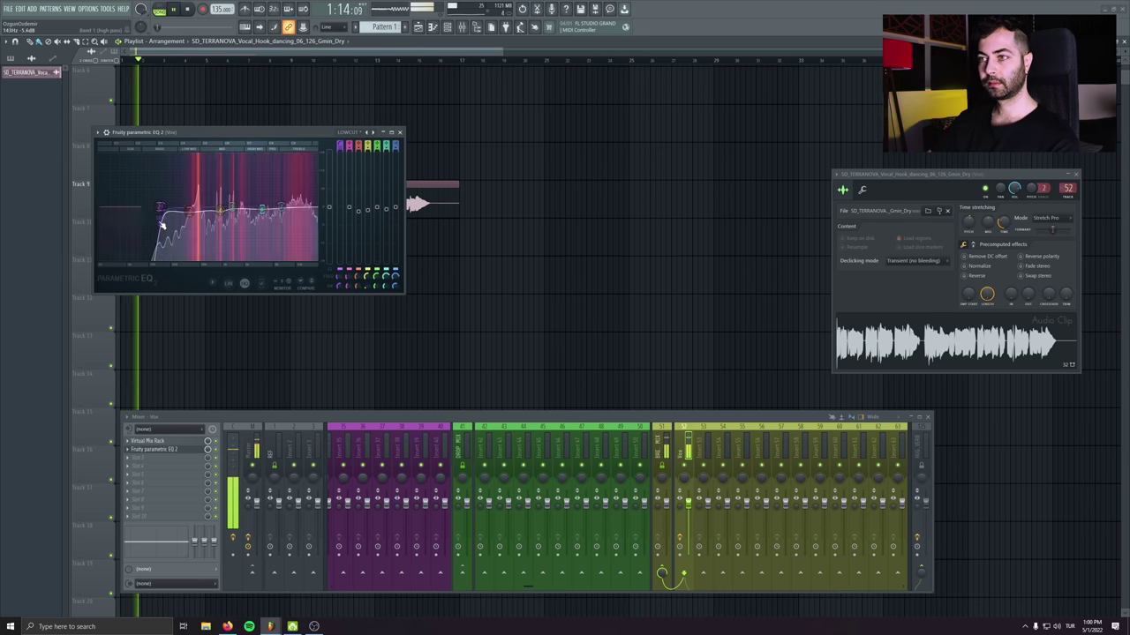
left_click_drag(166, 208, 180, 210)
key("space")
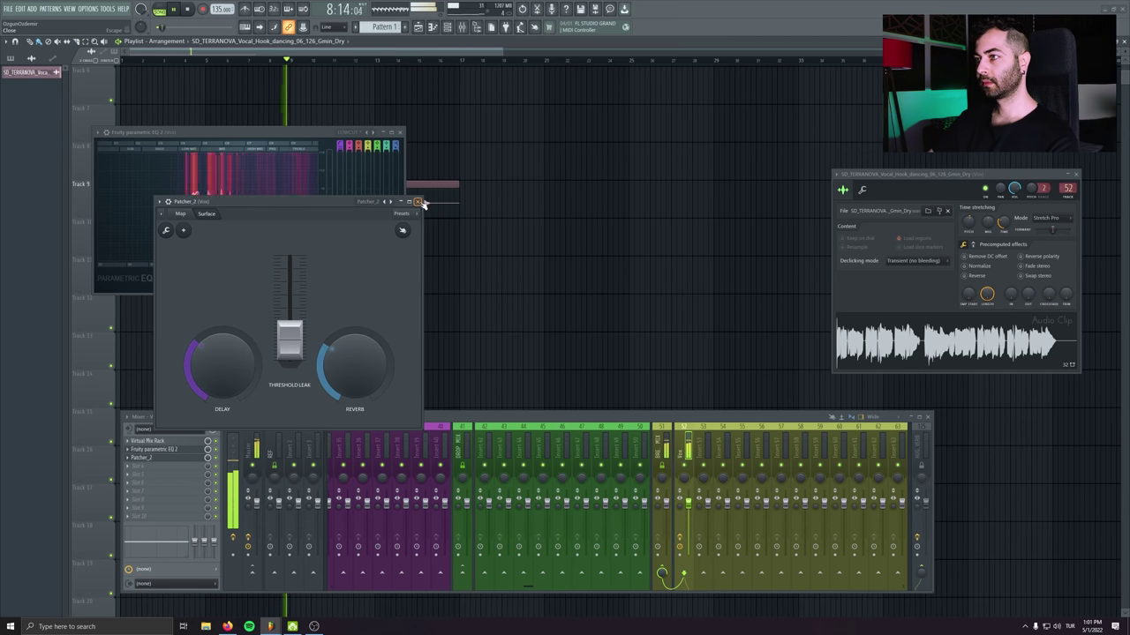
Close the Patcher and Fruity Parametric EQ 2 windows and name the current pattern REESE
left_click(420, 203)
left_click(401, 133)
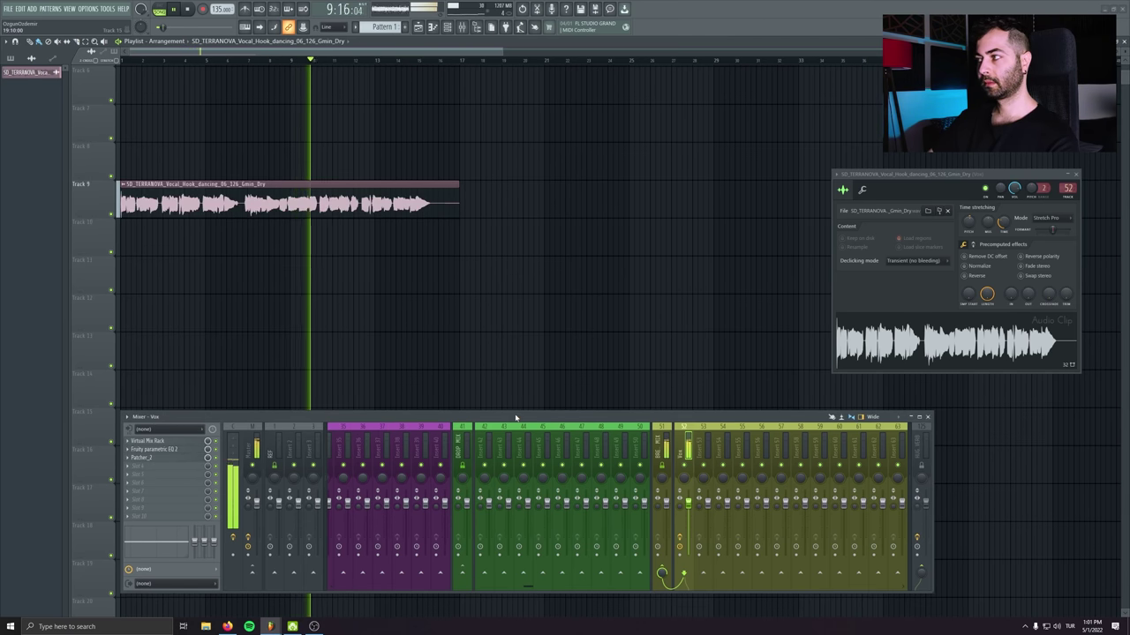
key("F6")
left_click(407, 27)
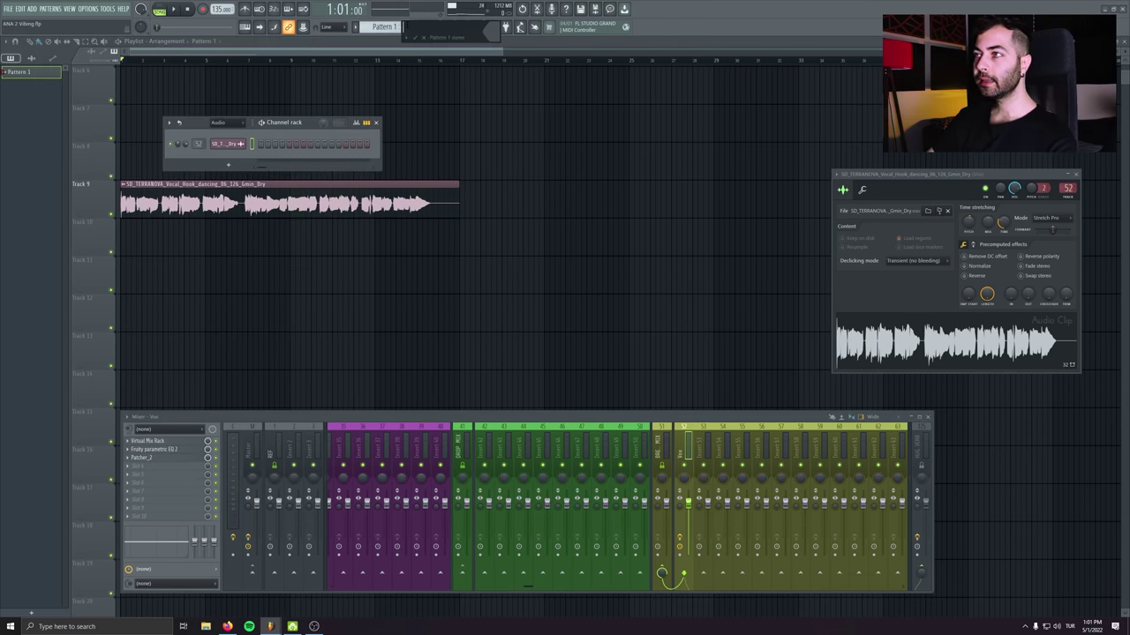
type("REESE")
key("Return")
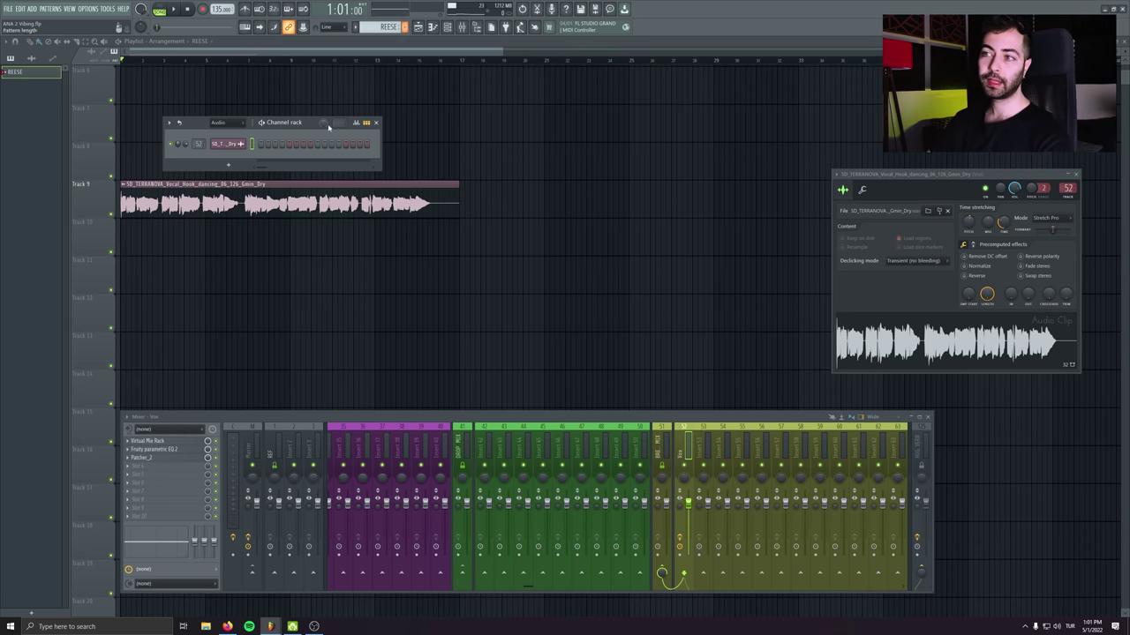
Place the REESE pattern at the start of track 10 and rename the ANA2 x64 channel to REESE
key("F6")
left_click(218, 232)
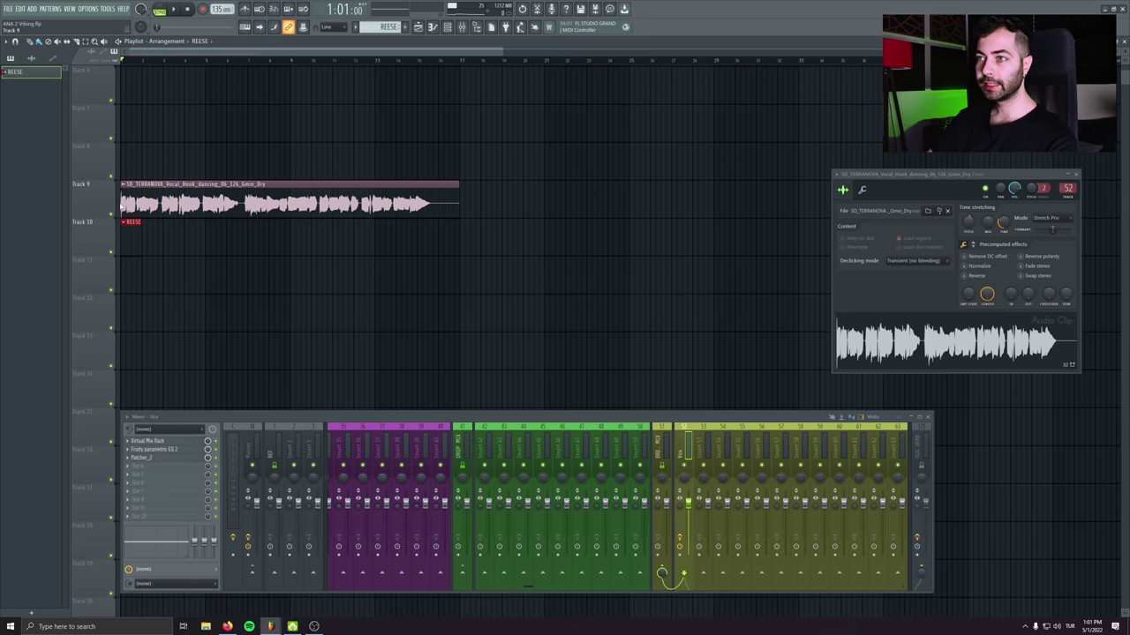
key("F6")
right_click(238, 156)
left_click(274, 181)
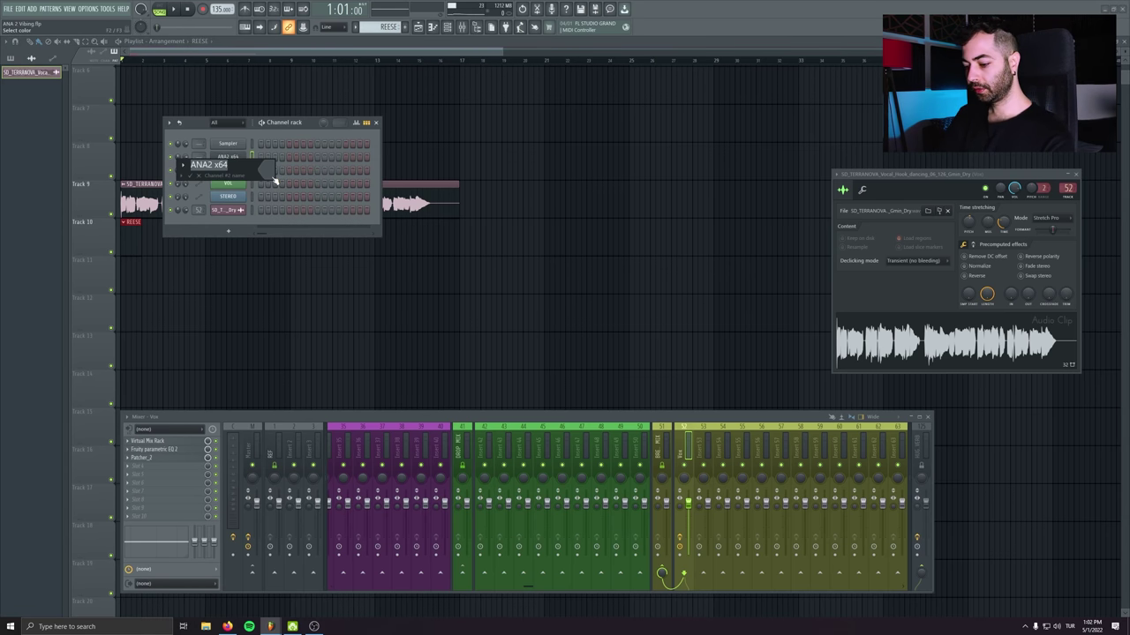
type("REESE")
key("Return")
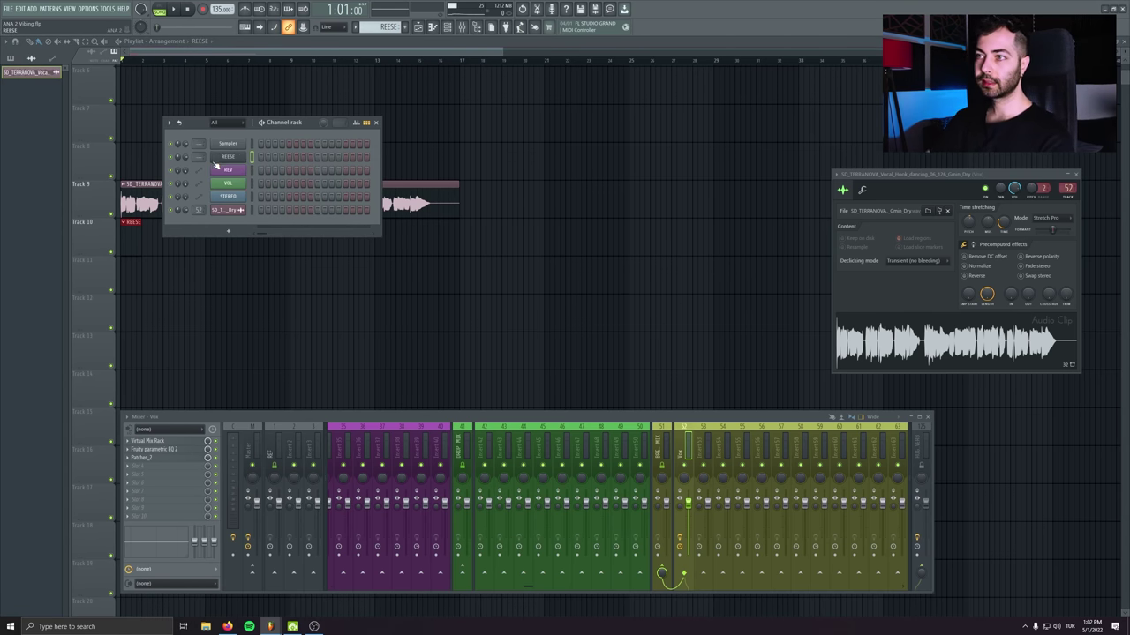
Draw a four-bar G#3 note starting at bar 1 for the REESE channel
key("F7")
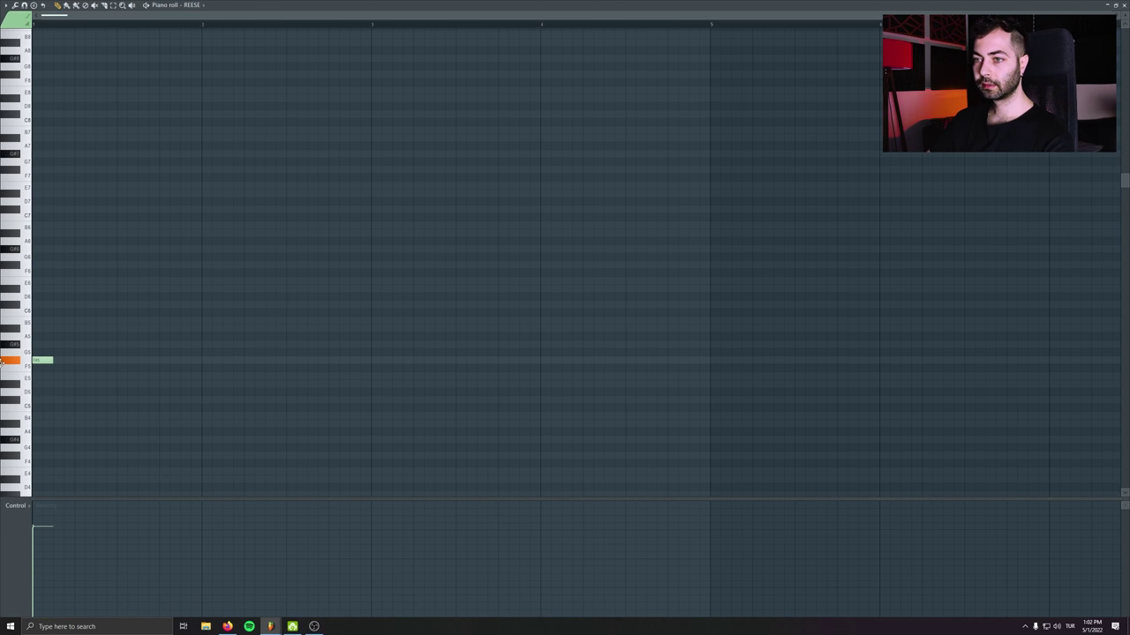
scroll(76, 440, "down", 3)
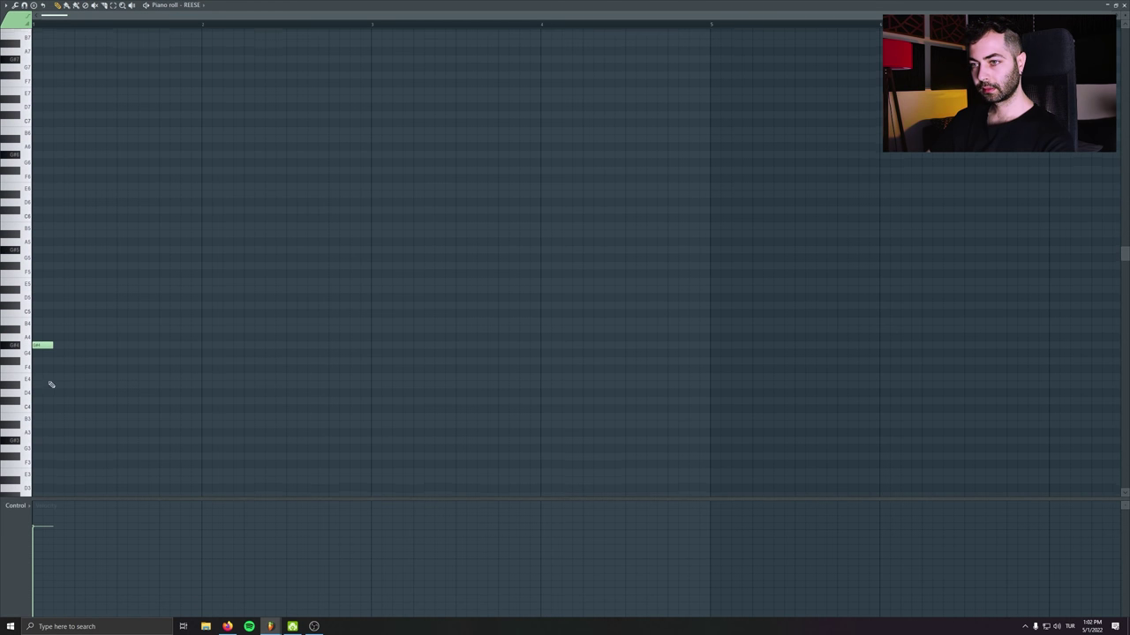
left_click(27, 339)
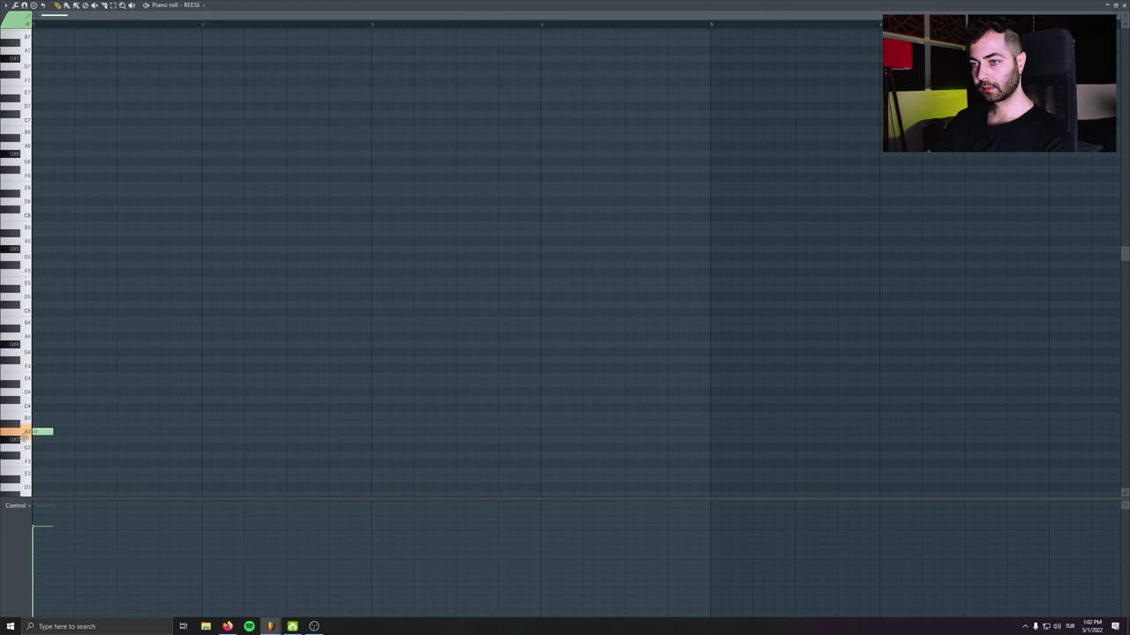
left_click_drag(55, 439, 682, 437)
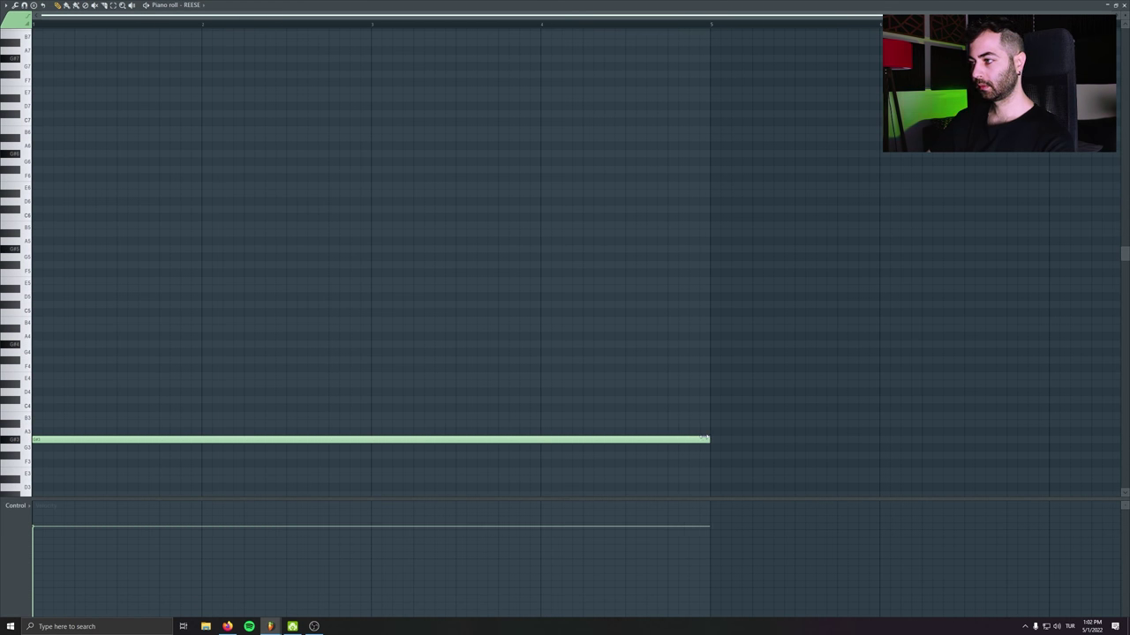
key("F7")
Audition Deep Bass, Deep Bass 2 and Grit Width Bass from ANA 2's Ultra SD-1 2 bank, and load Grumbly Bass
left_click(499, 303)
left_click(479, 215)
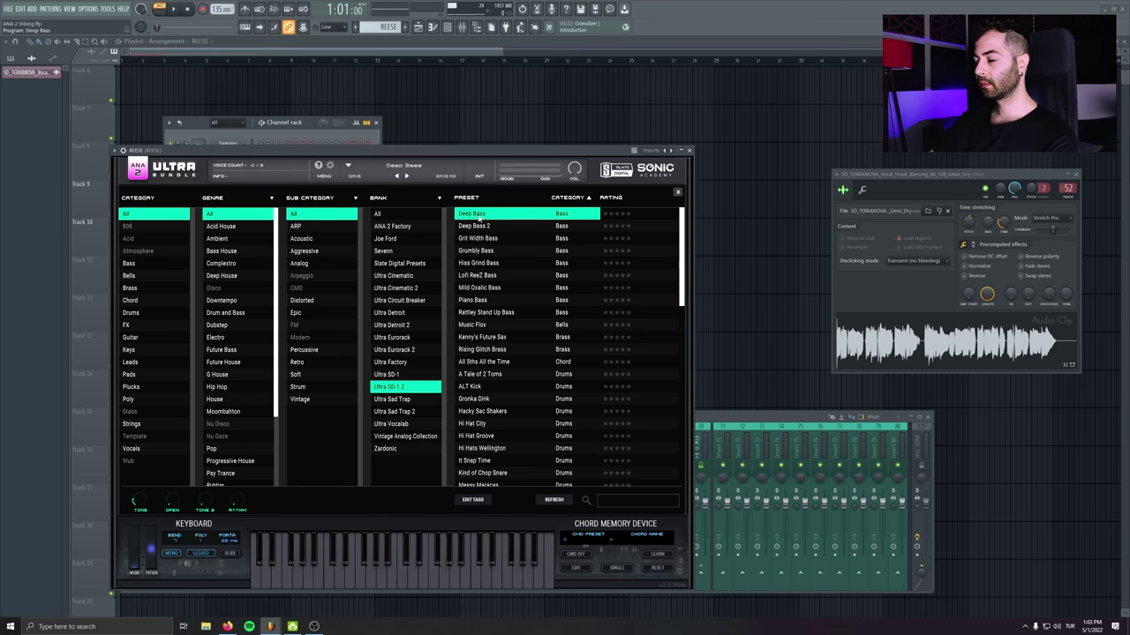
left_click(484, 227)
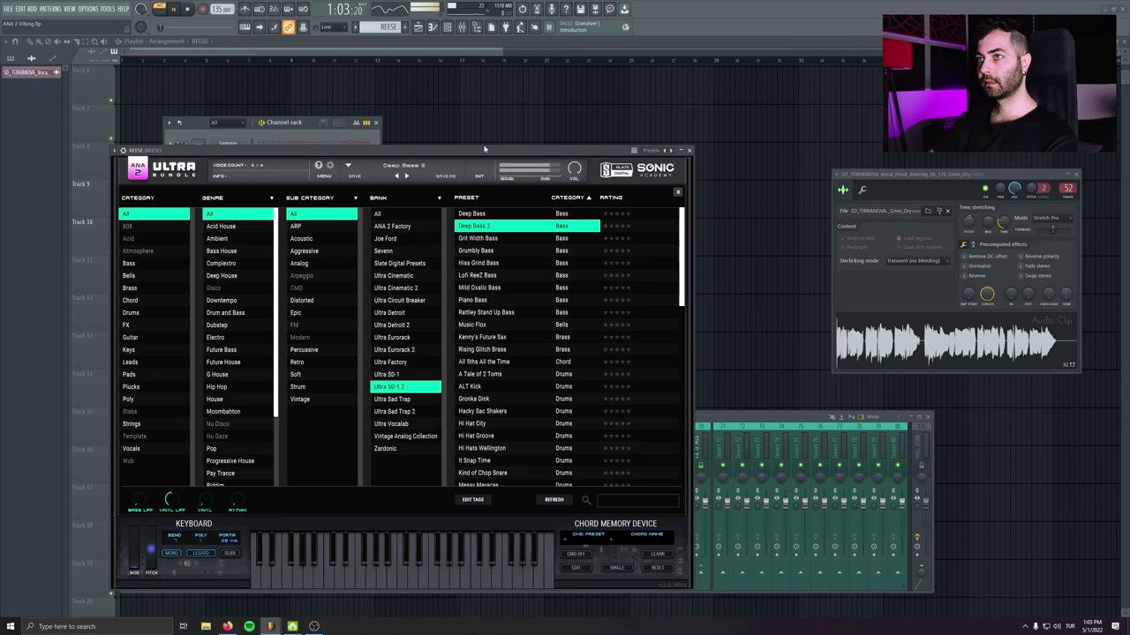
left_click(477, 238)
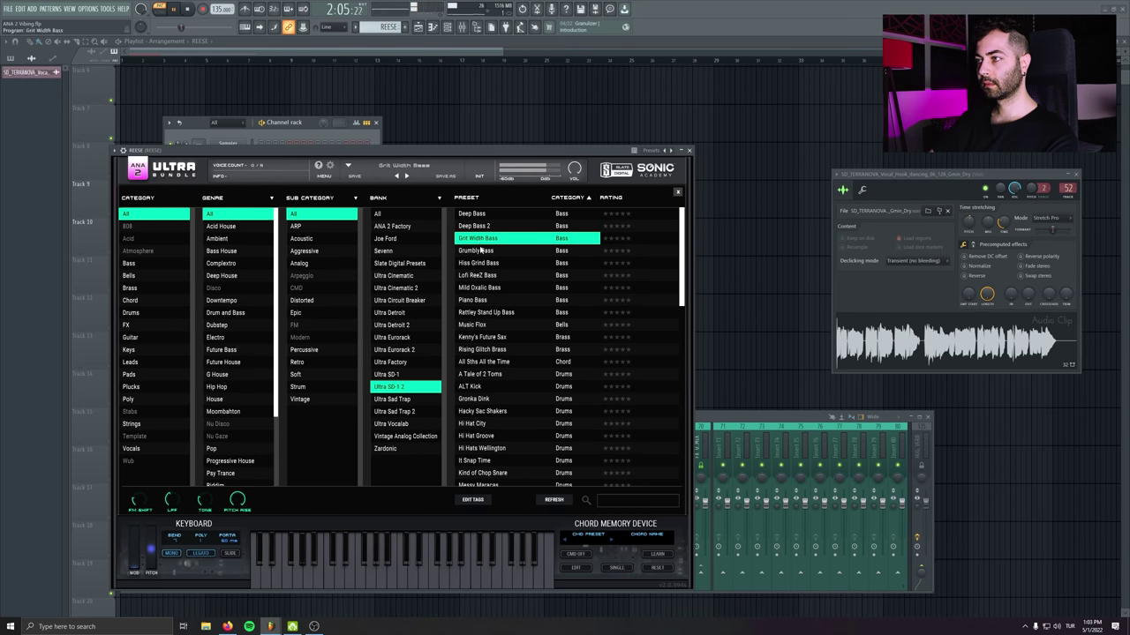
left_click(478, 251)
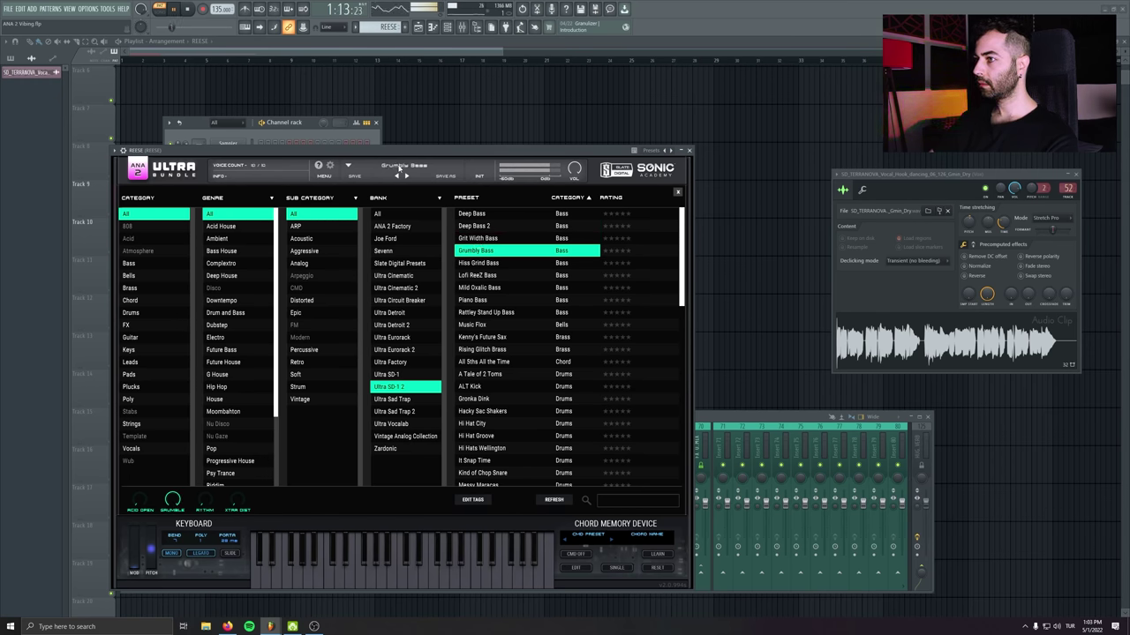
double_click(485, 252)
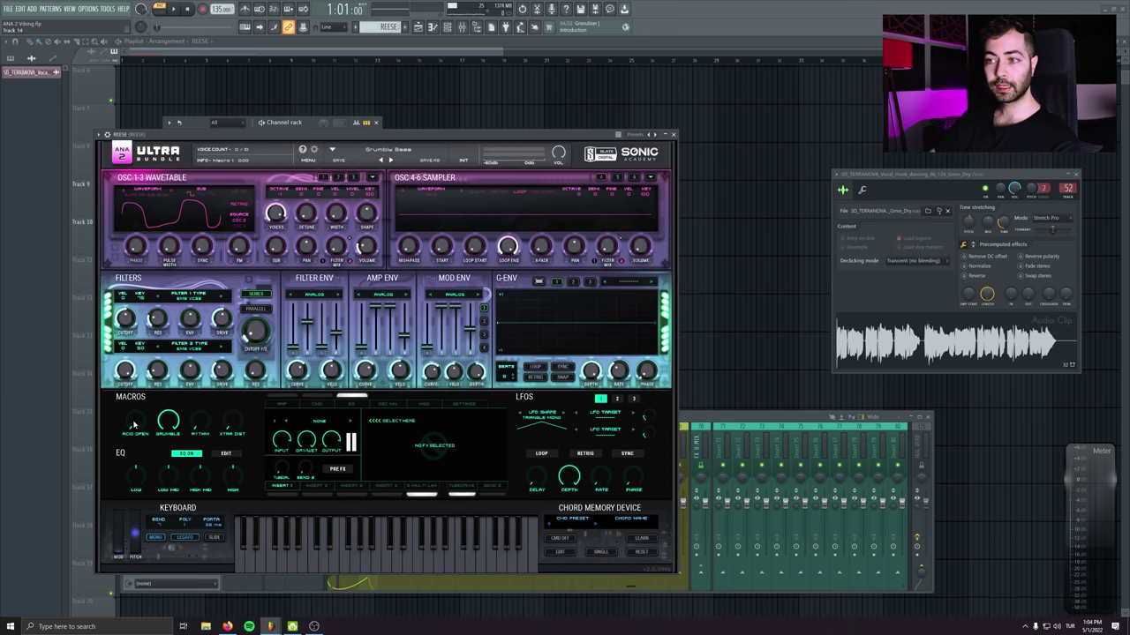
Try different macro settings on the Grumbly Bass preset, including Acid Open, Grumble and Xtra Dist, while the bass note plays
left_click_drag(137, 430, 126, 399)
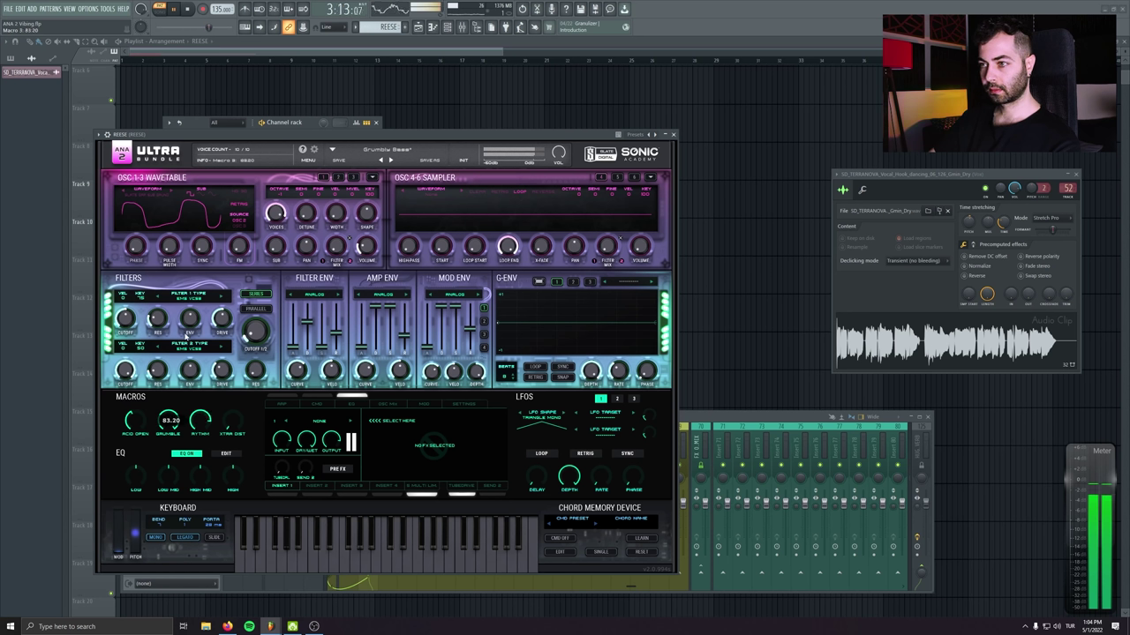
left_click_drag(187, 338, 185, 348)
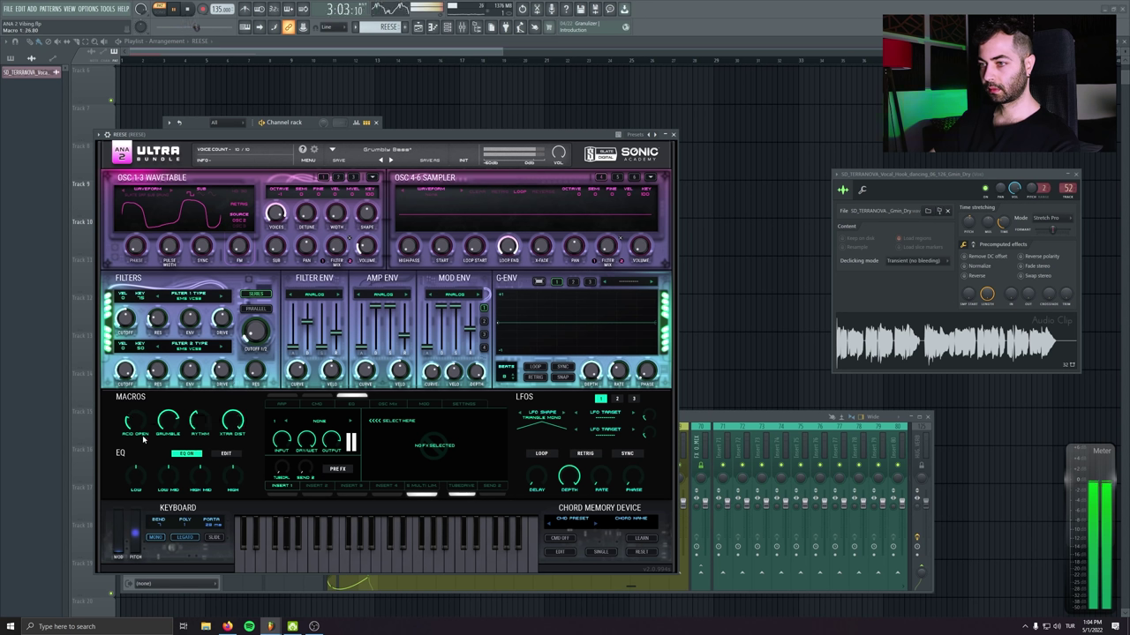
left_click_drag(130, 416, 206, 326)
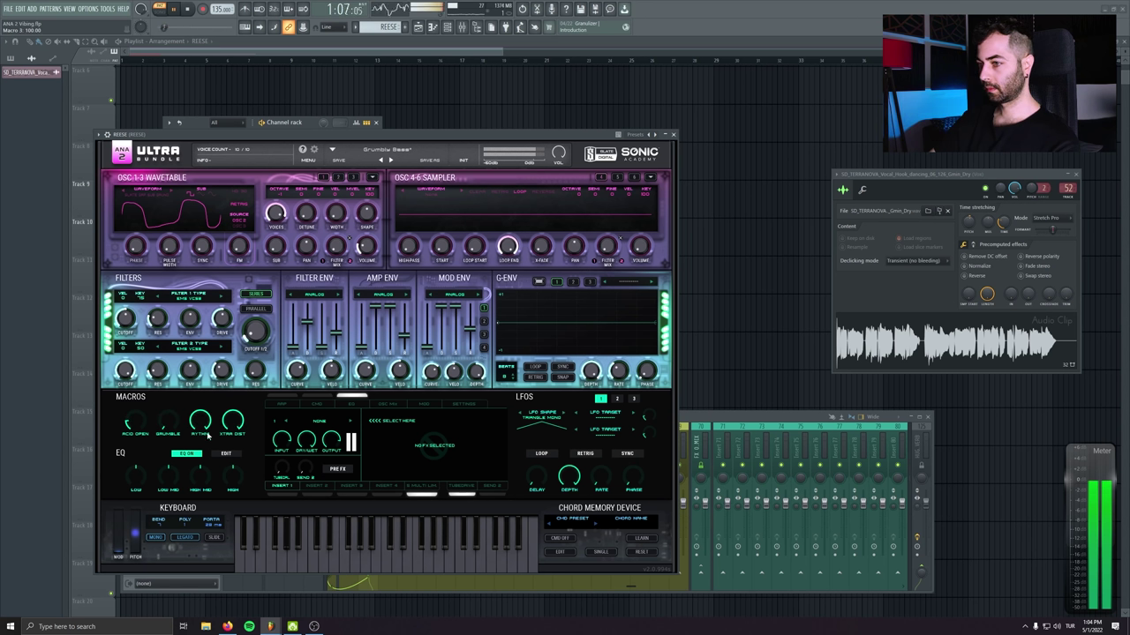
left_click_drag(199, 422, 199, 439)
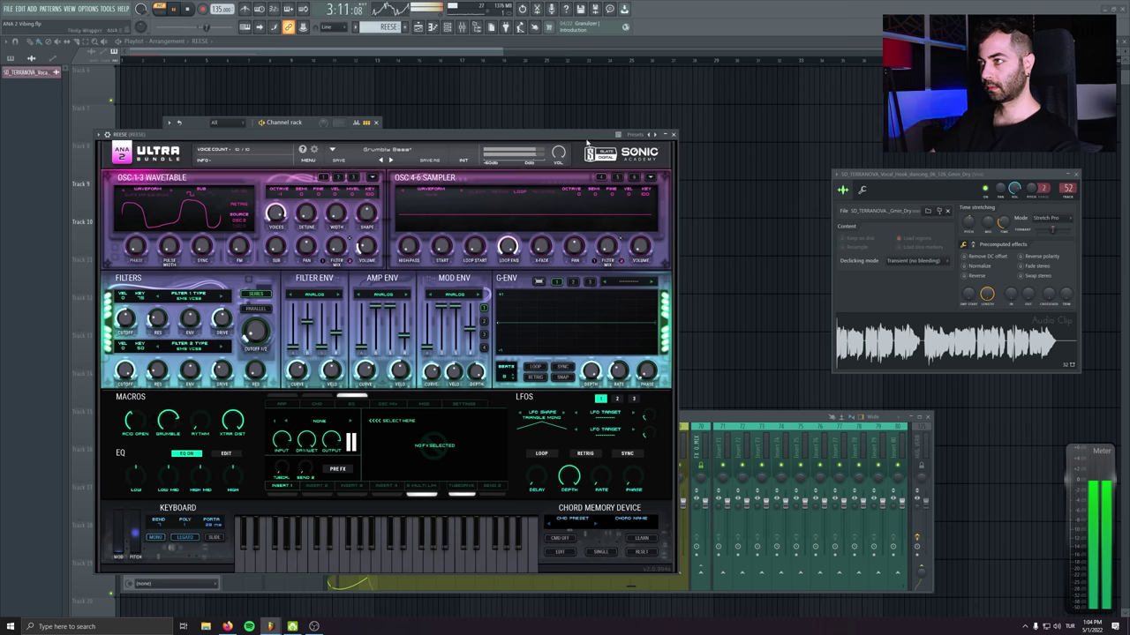
left_click_drag(567, 134, 574, 142)
key("space")
Load the Lofi ReeZ Bass preset from the Ultra SD-1 2 bank and audition its macros during playback
left_click(394, 158)
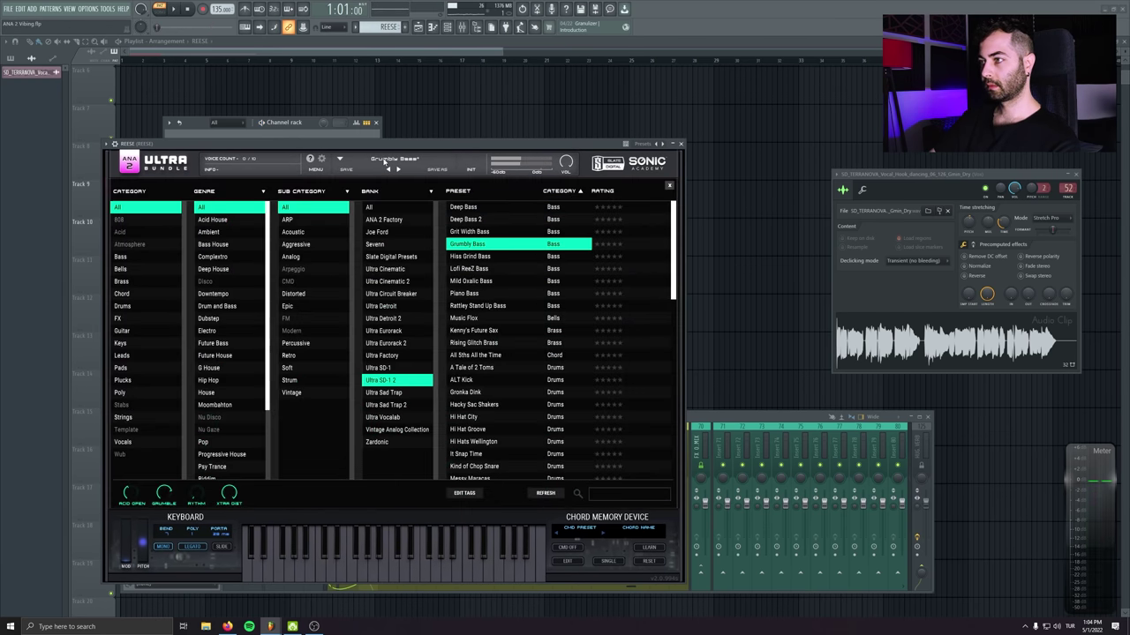
double_click(475, 269)
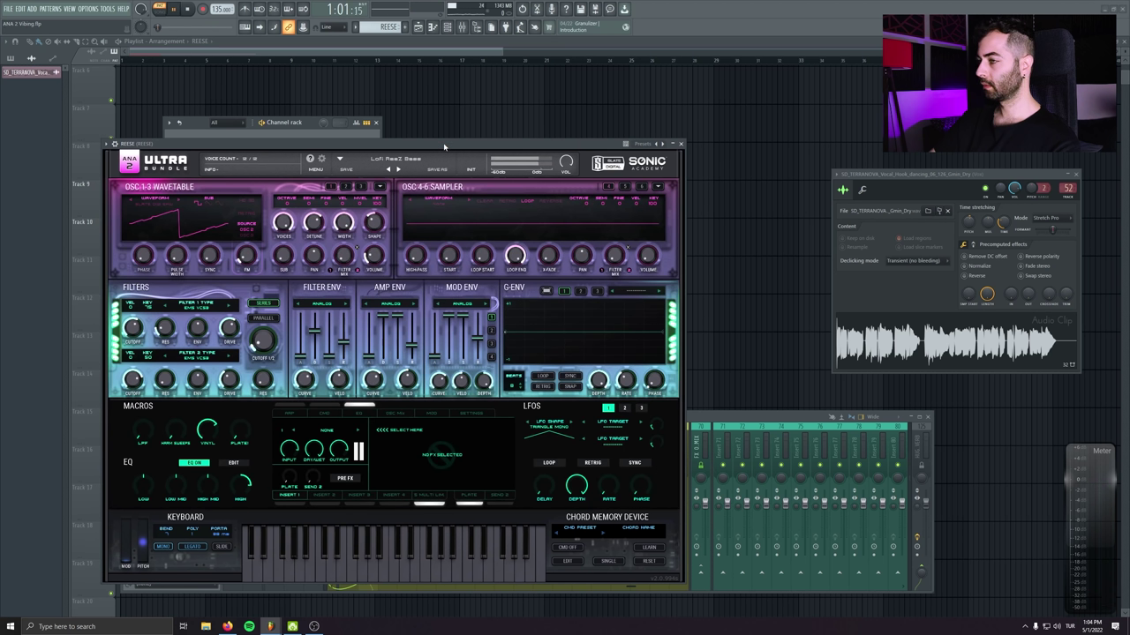
key("space")
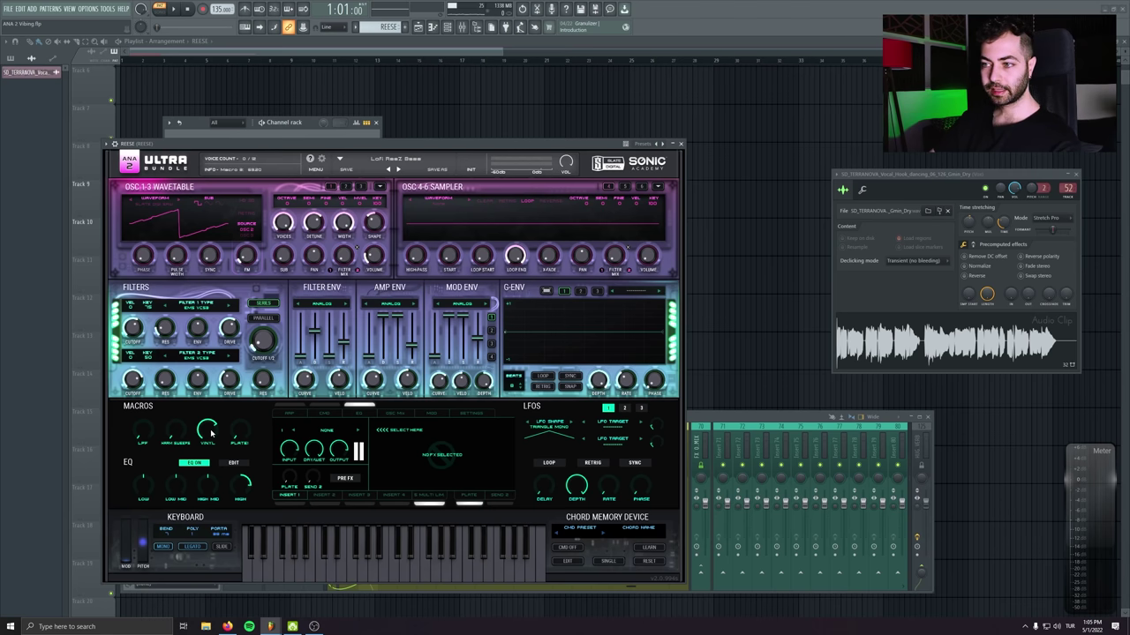
key("space")
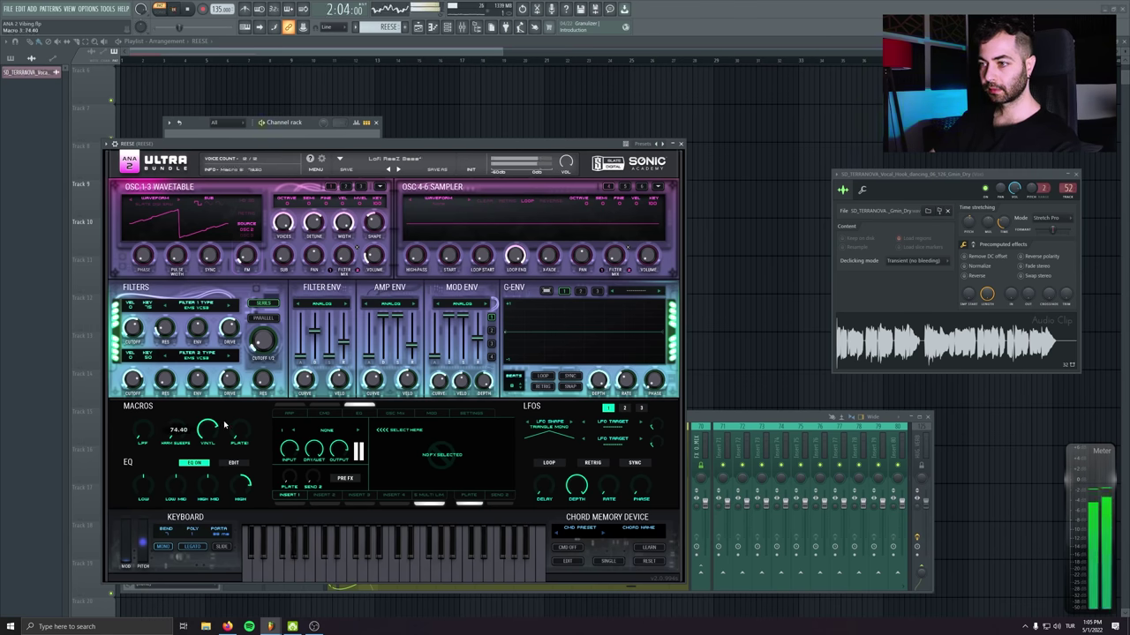
key("space")
Move the ANA 2 window down, clear of the vocal and REESE clips in the playlist
left_click_drag(177, 141, 219, 186)
left_click(269, 159)
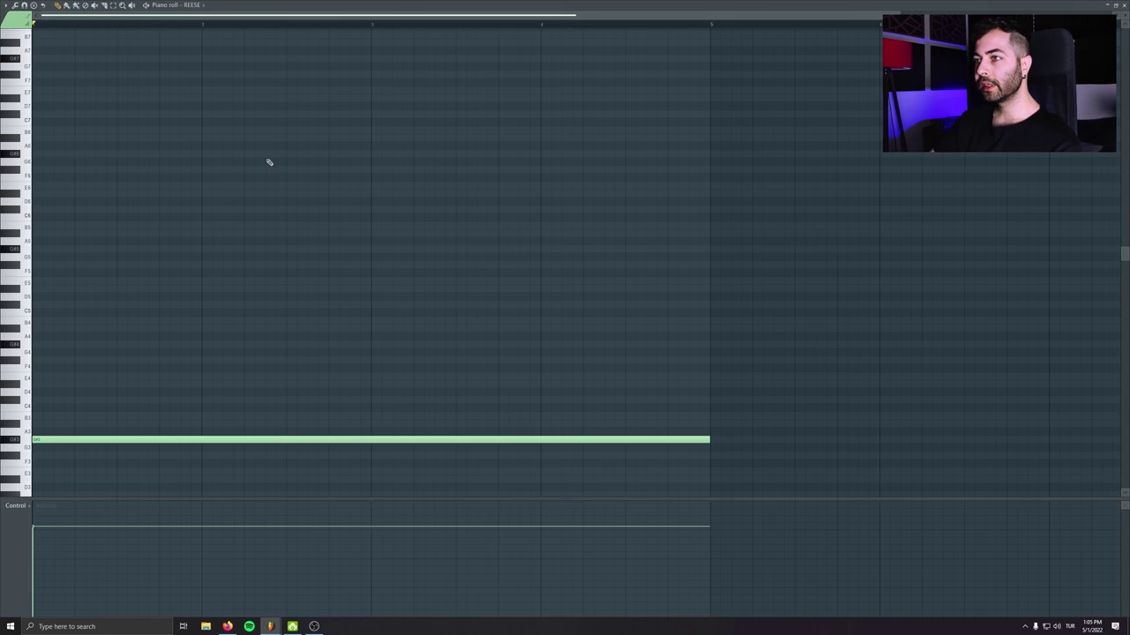
left_click_drag(722, 433, 585, 437)
key("F7")
key("F6")
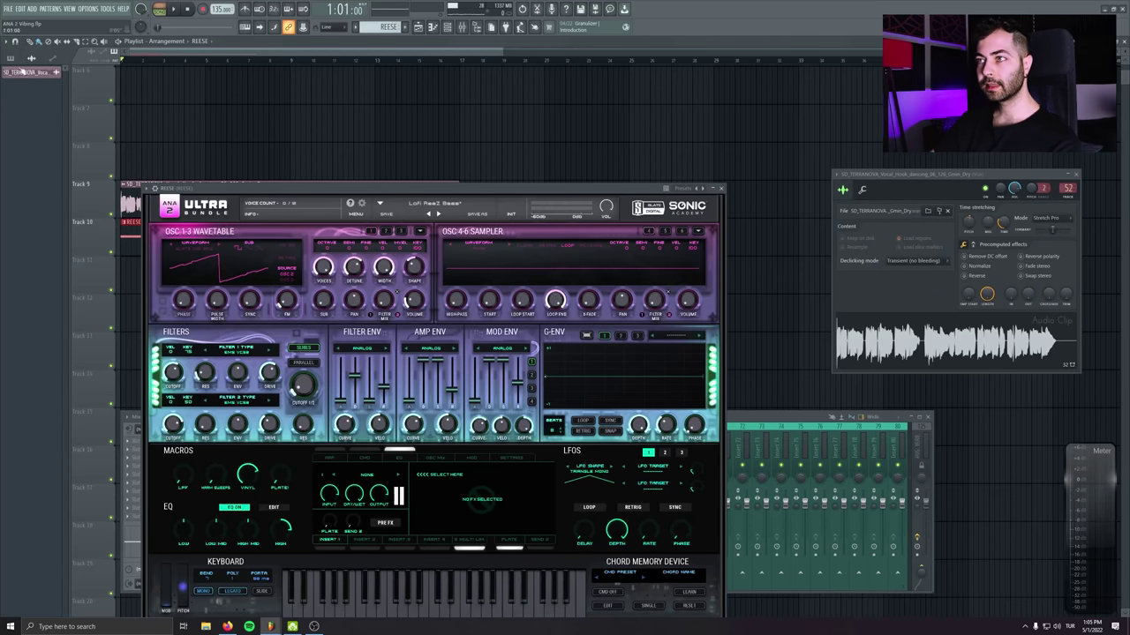
left_click_drag(295, 191, 270, 226)
Add a one-bar E4 note at bar 5, a one-bar C#4 at bar 6 and a two-bar G#3 at bar 7 to REESE
key("F7")
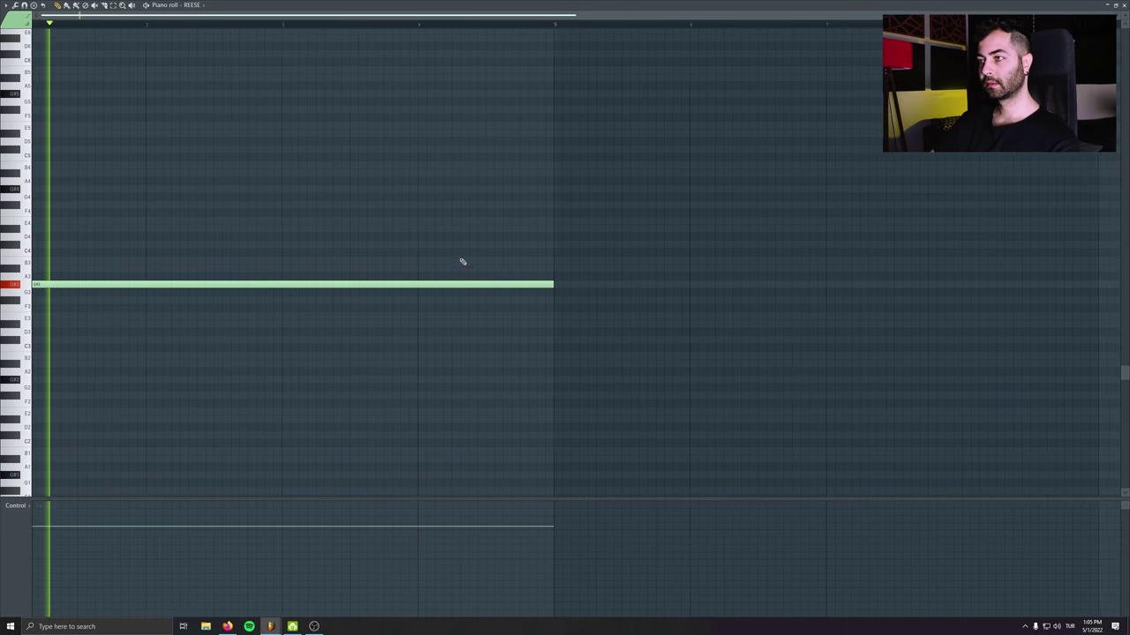
mouse_move(386, 290)
left_mouse_down()
mouse_move(393, 309)
mouse_move(394, 283)
left_mouse_up()
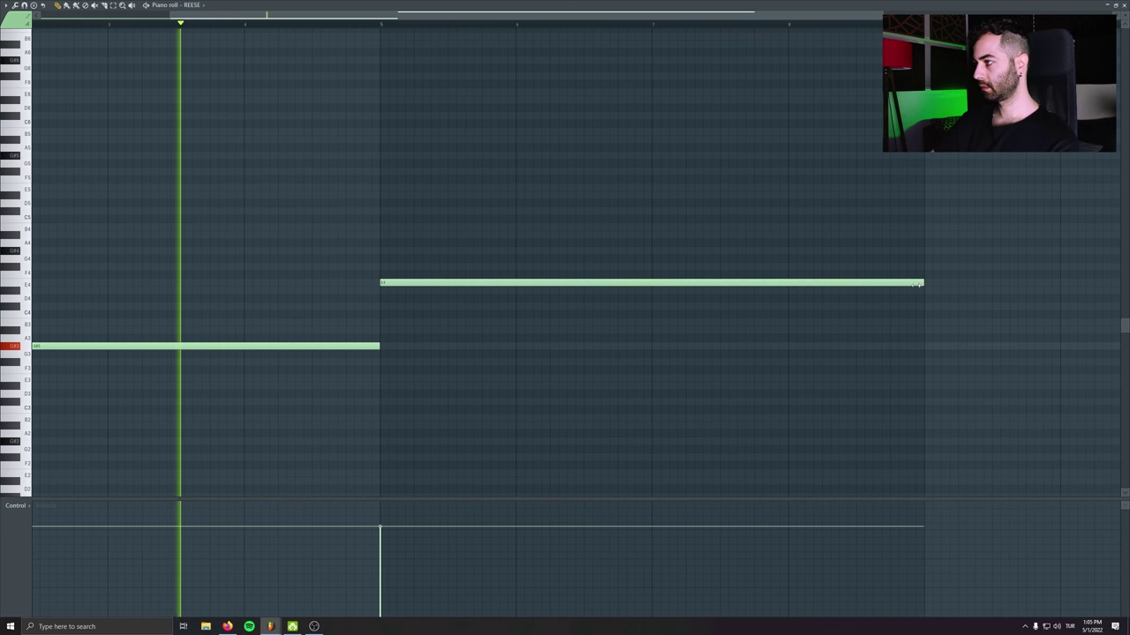
left_click_drag(924, 284, 515, 283)
left_click(393, 292)
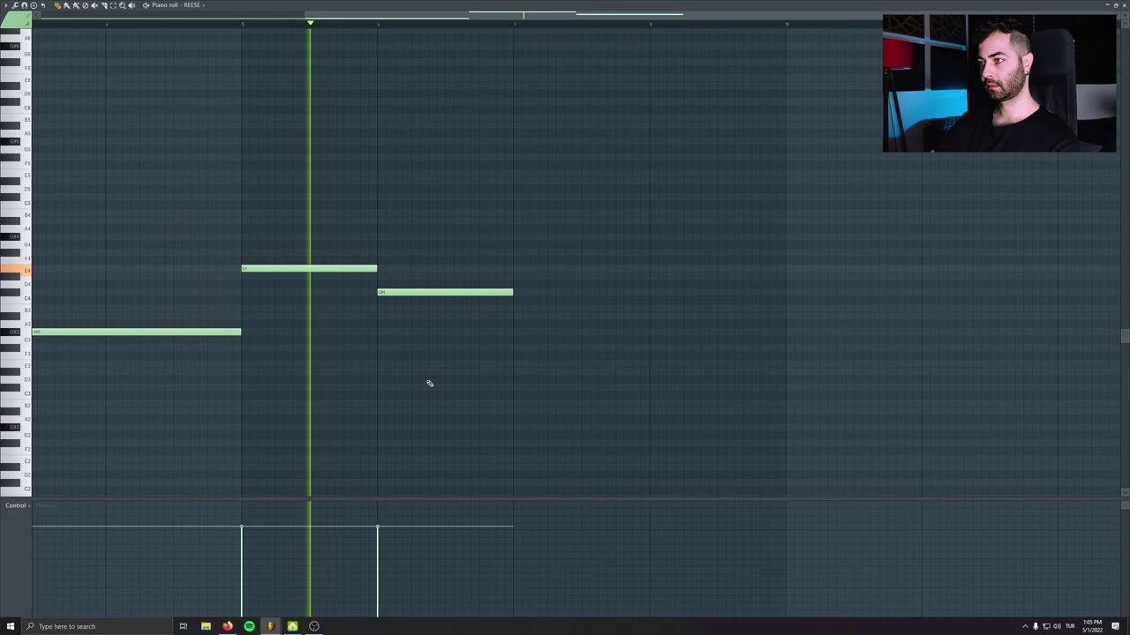
left_click(518, 333)
left_click_drag(650, 333, 785, 334)
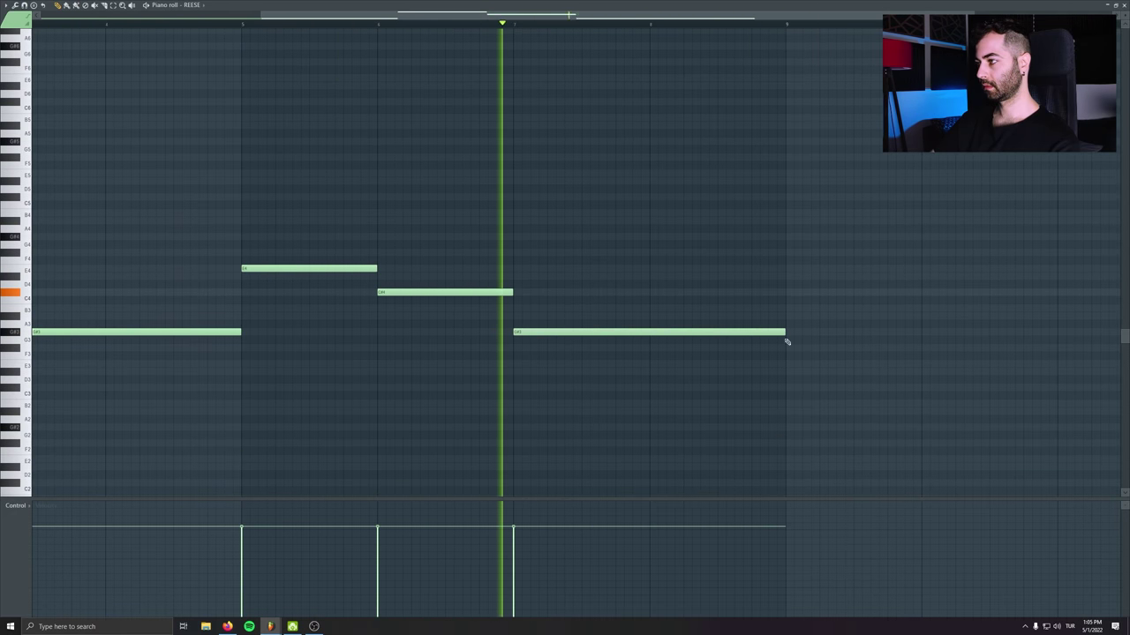
key("F7")
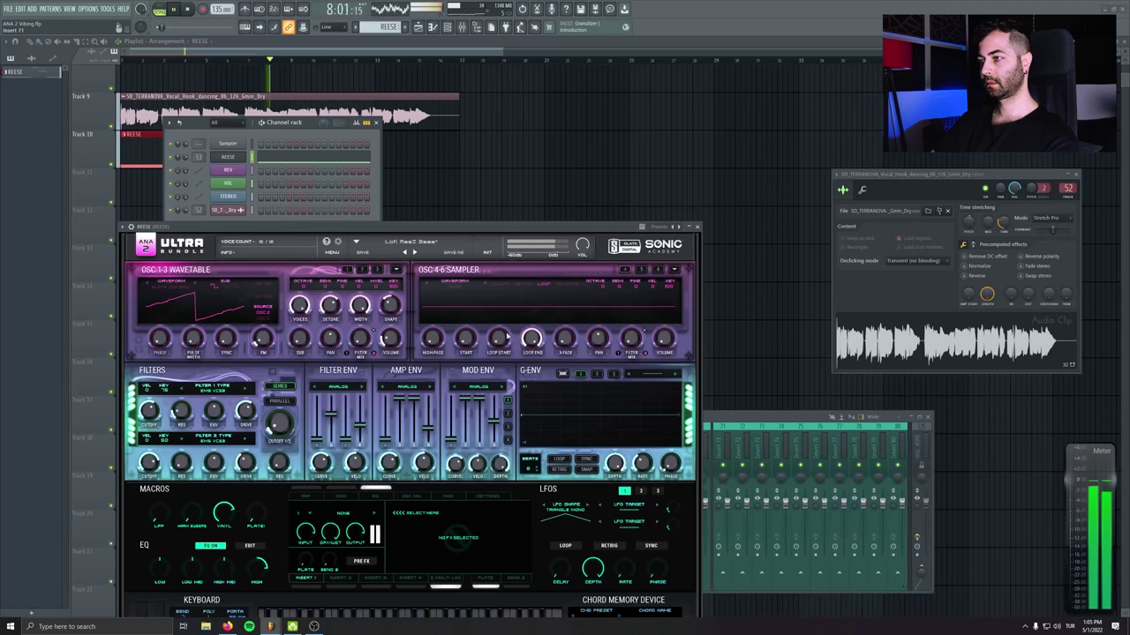
Add a second REESE clip directly after the first on track 10 and adjust ANA 2's LPF macro while the arrangement plays
left_click(295, 149)
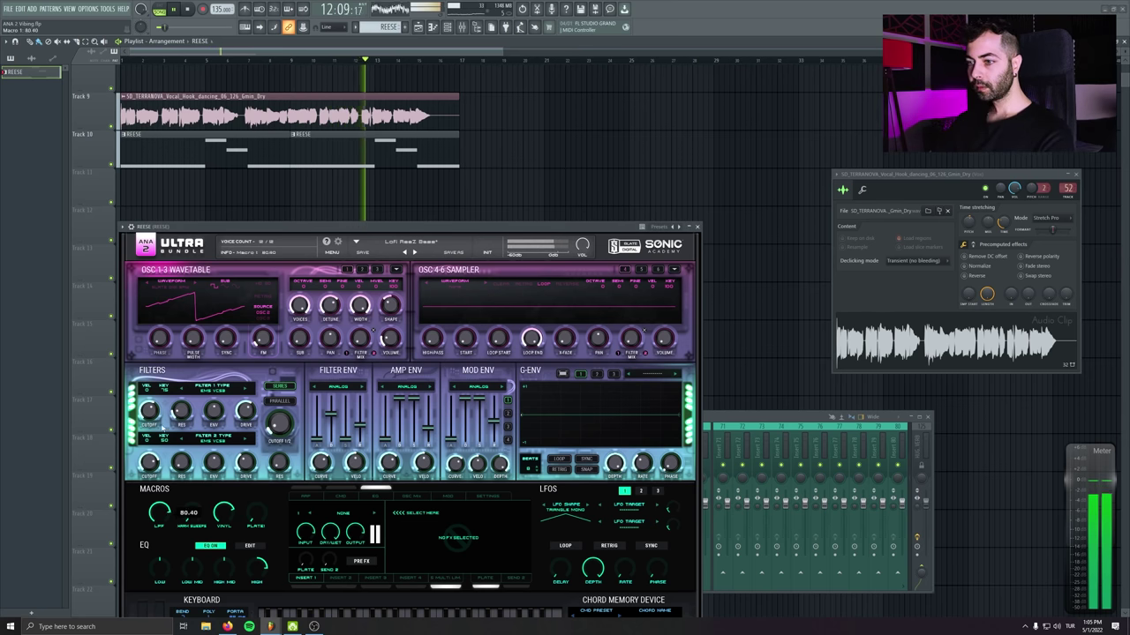
mouse_move(159, 514)
left_mouse_down()
mouse_move(162, 443)
mouse_move(170, 506)
left_mouse_up()
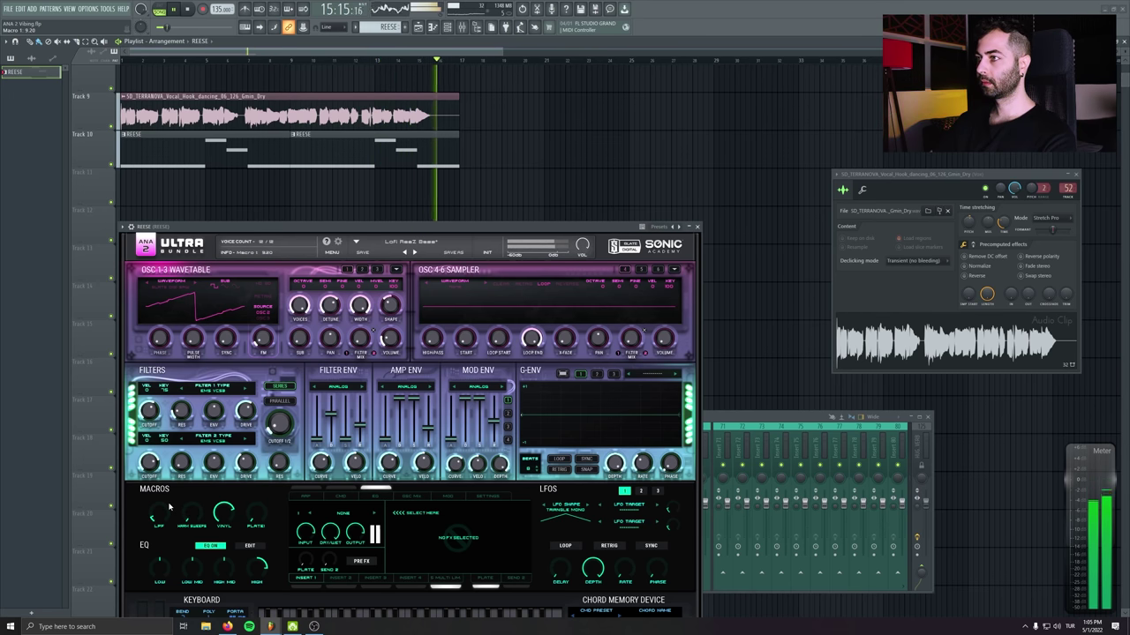
left_click(696, 227)
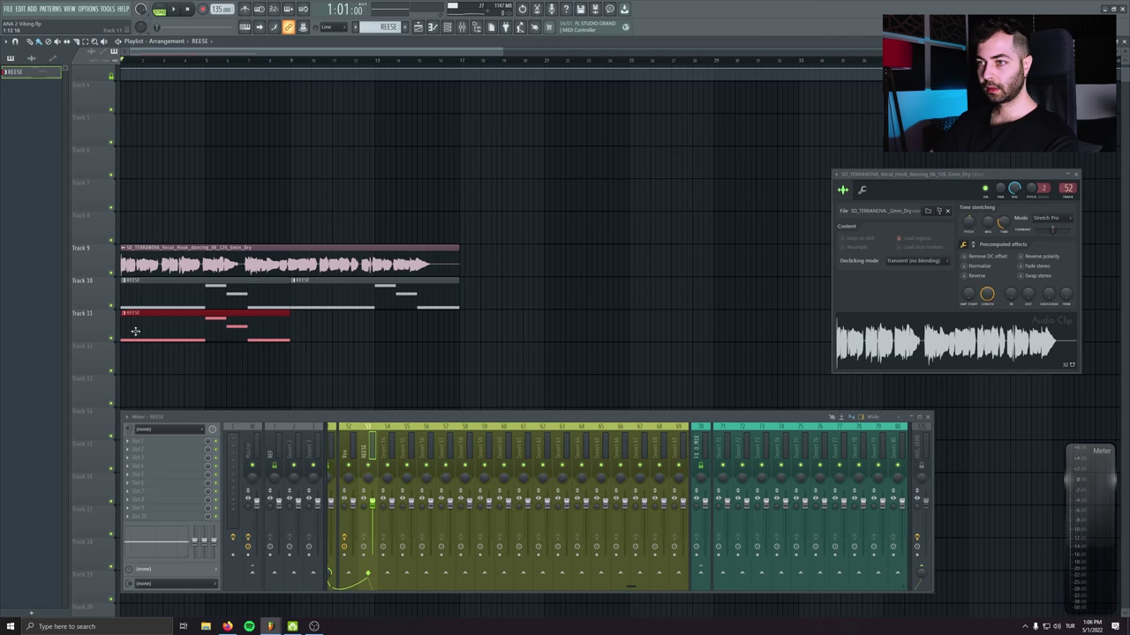
Make the copied REESE clip on track 11 a unique pattern
scroll(135, 331, "down", 1)
left_click(124, 294)
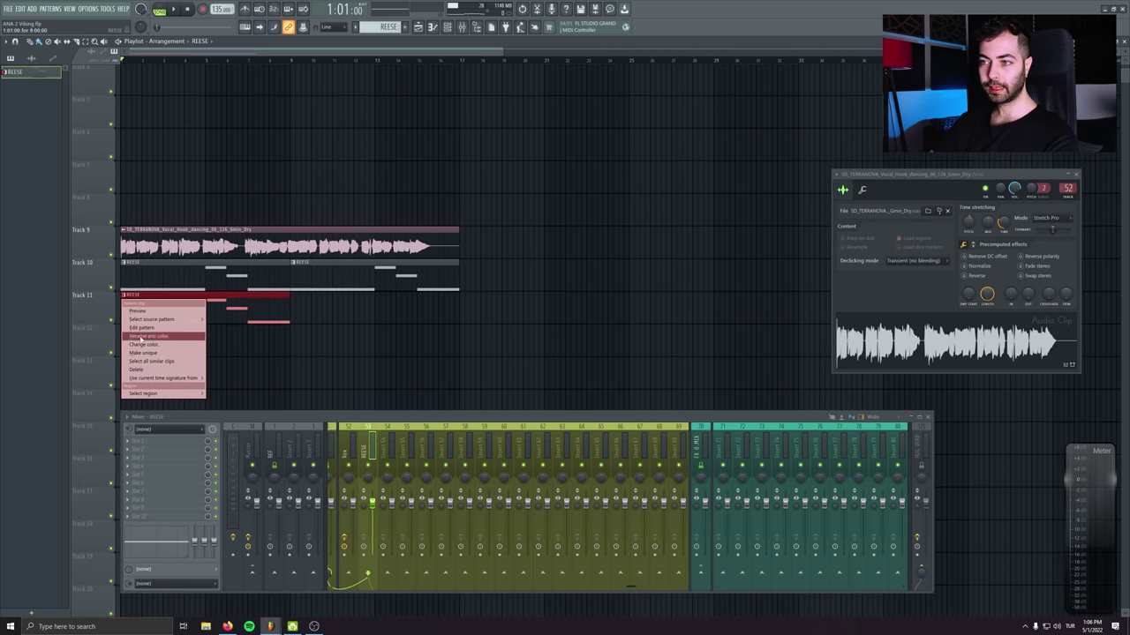
left_click(147, 353)
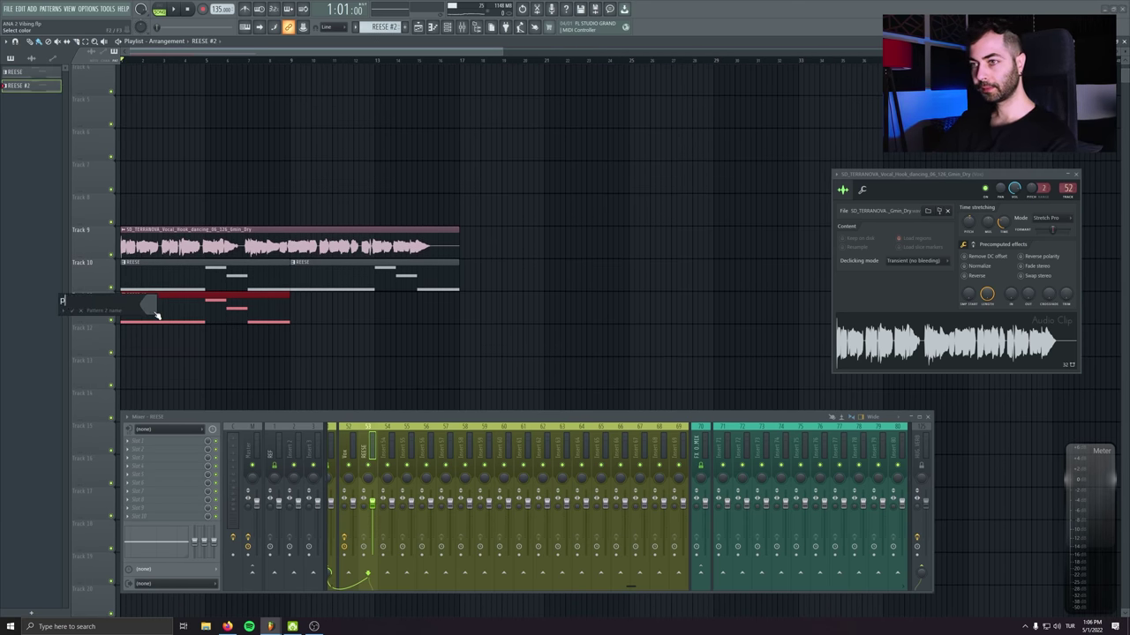
Name the copied REESE #2 pattern PAD and clone the REESE channel in the channel rack
double_click(151, 308)
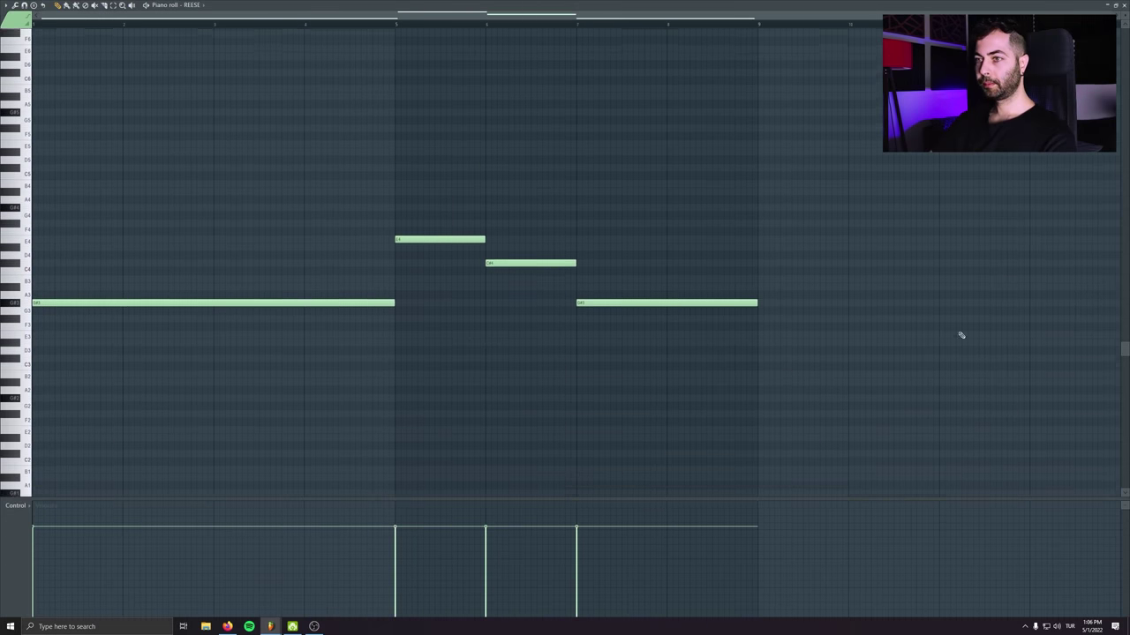
key("ctrl+a")
left_click_drag(769, 282, 770, 188)
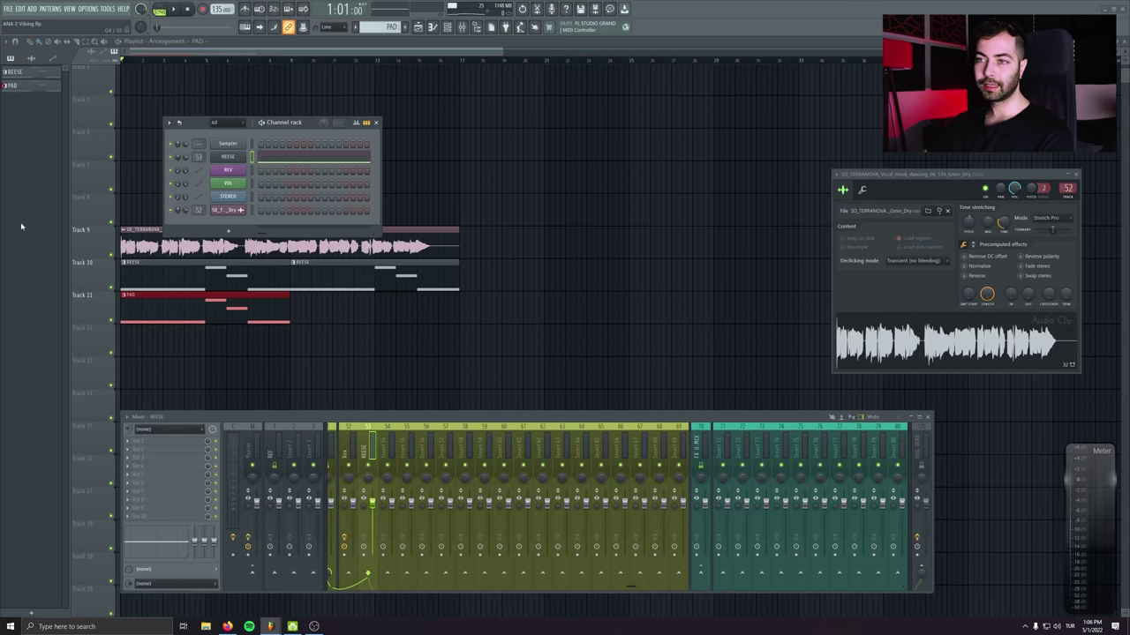
right_click(248, 157)
left_click(265, 233)
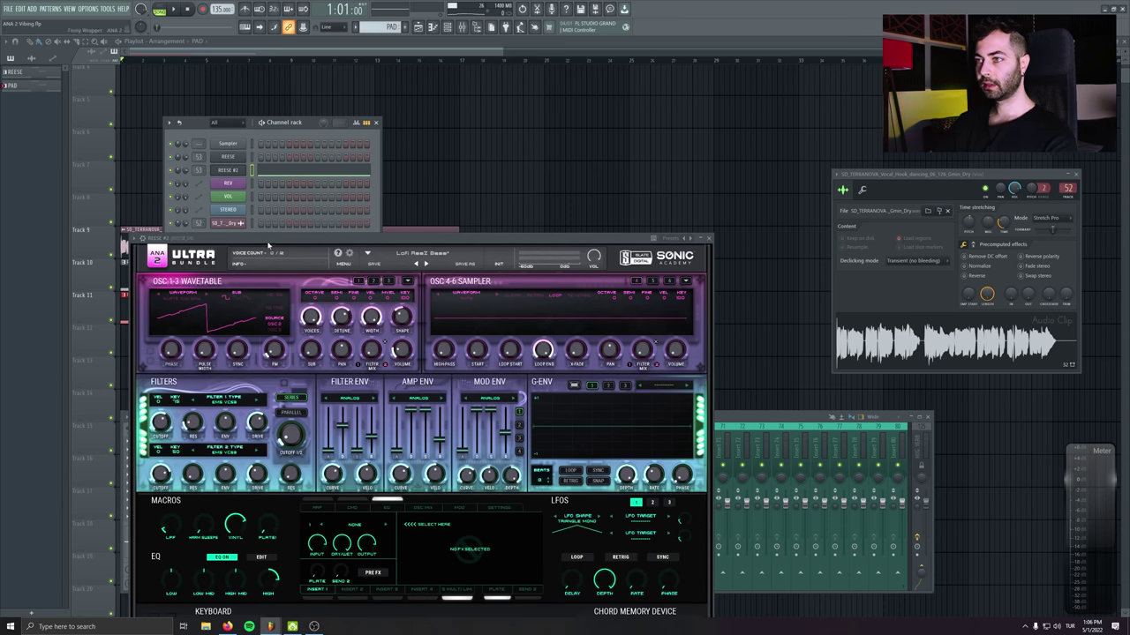
Route the cloned REESE #2 channel to mixer insert 54 and name both the insert and the channel PAD
left_click_drag(424, 239, 424, 538)
left_click(384, 446)
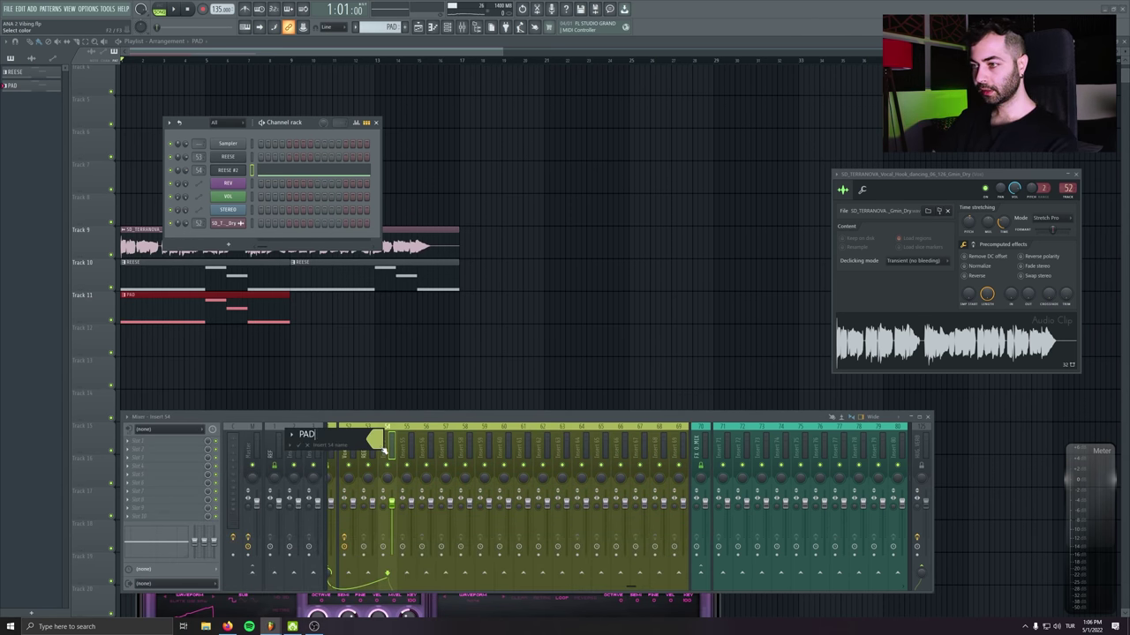
type("PAD")
key("Return")
right_click(240, 169)
left_click(265, 187)
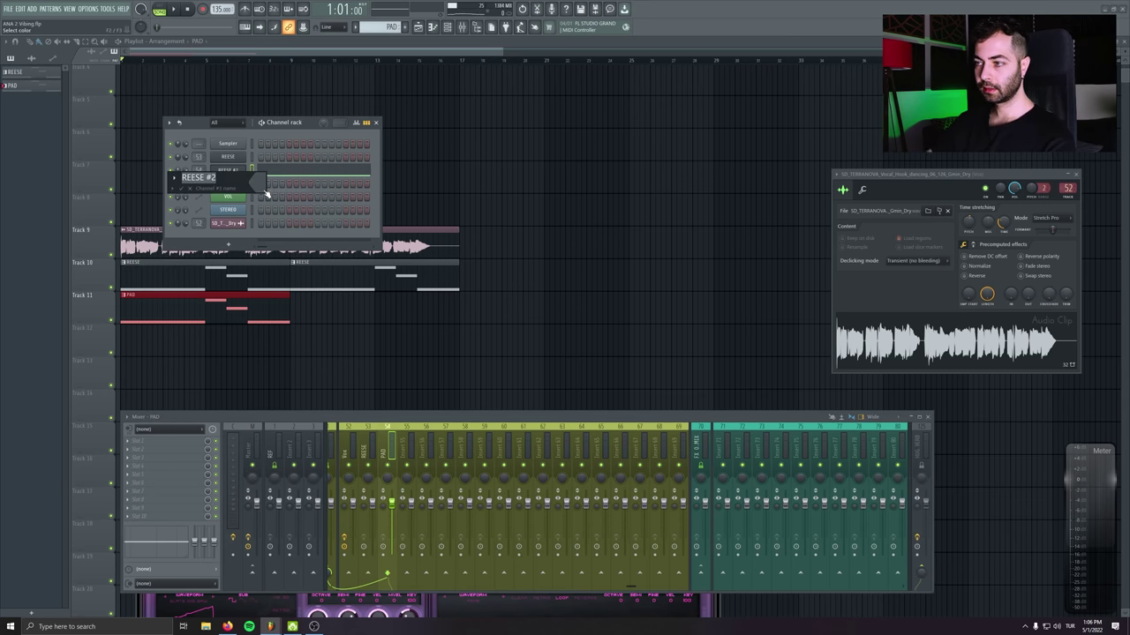
type("PAD")
key("Return")
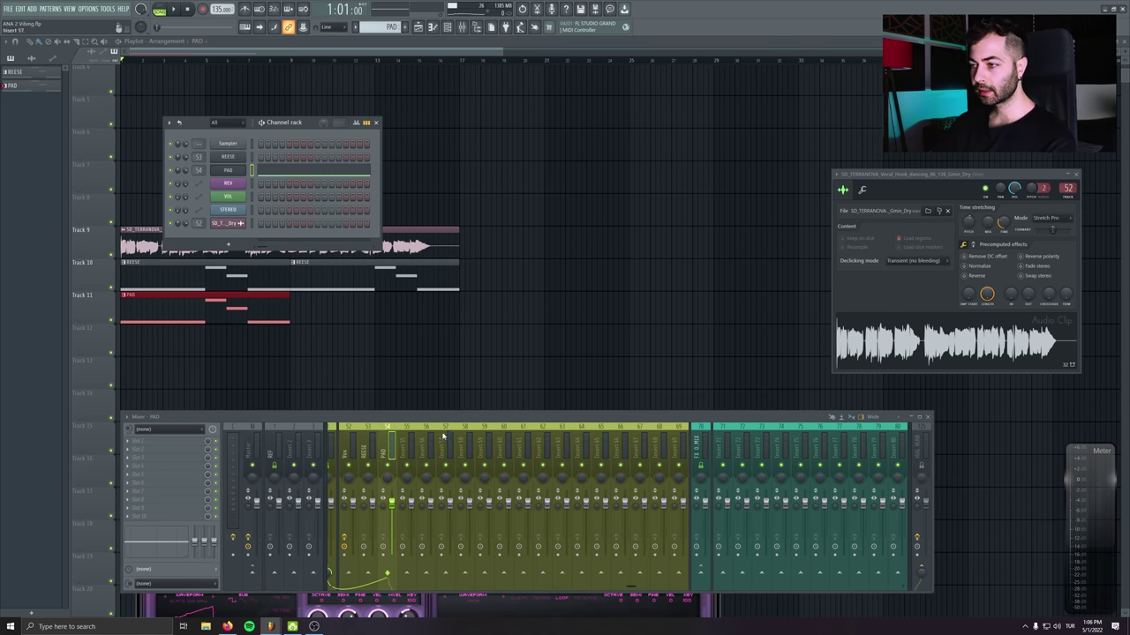
Filter the PAD channel's ANA 2 presets to the Pads category in the Ultra Circuit Breaker bank
left_click(397, 602)
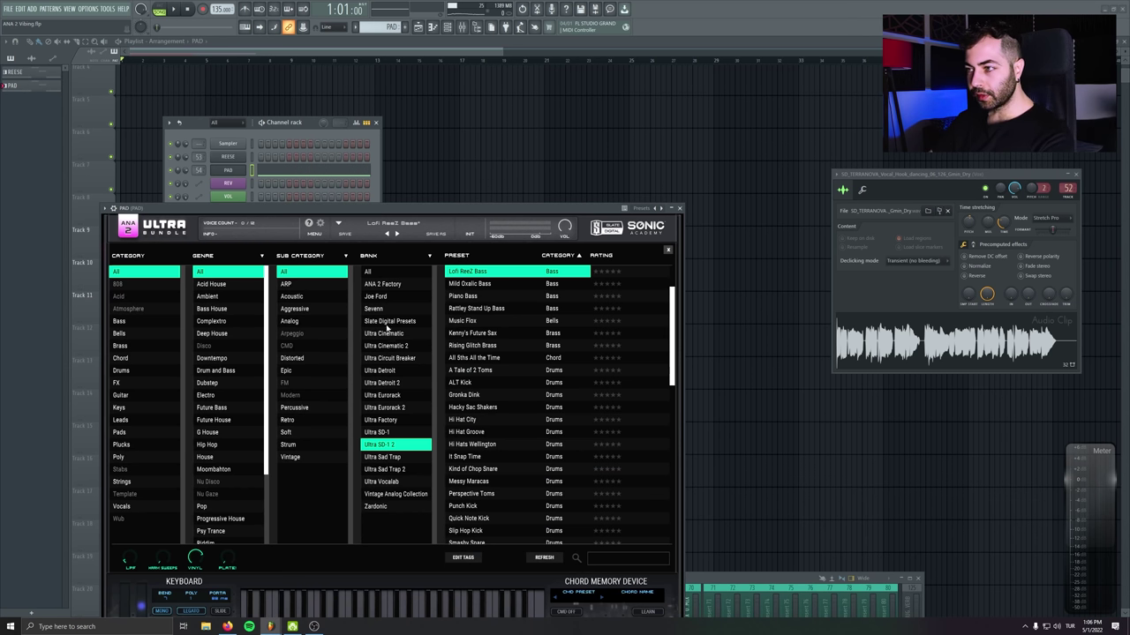
left_click(389, 359)
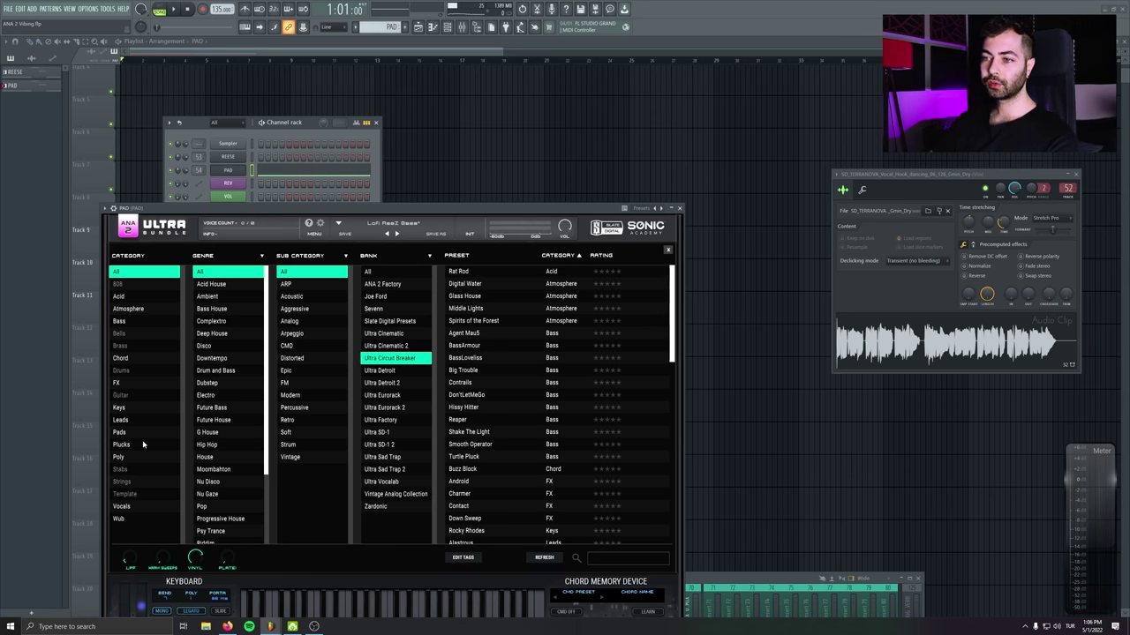
scroll(226, 368, "down", 3)
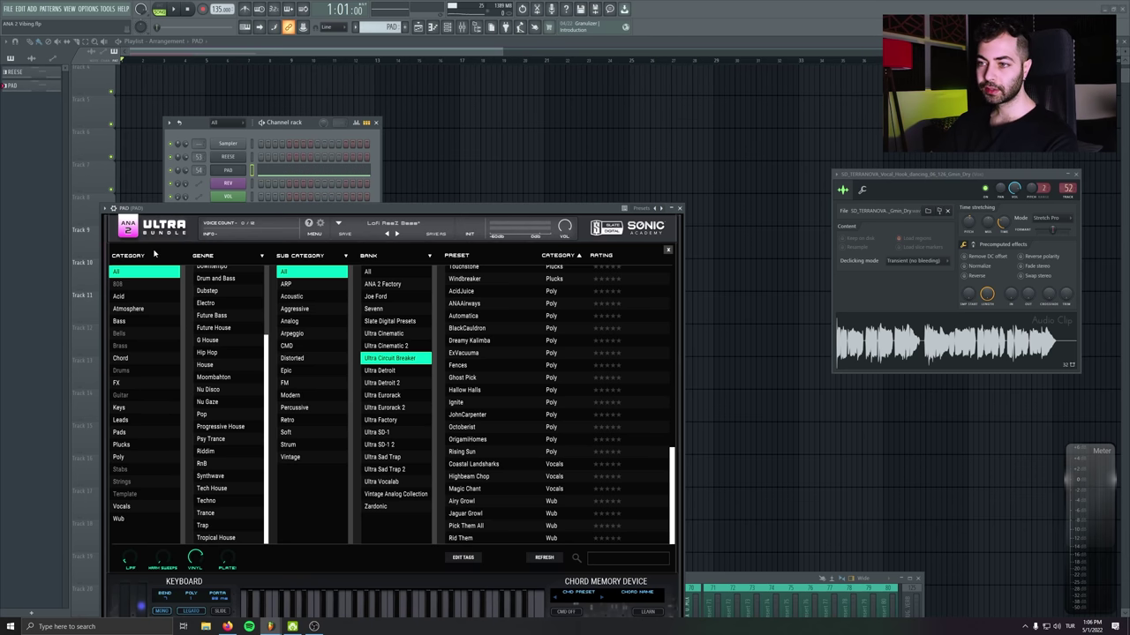
left_click(135, 433)
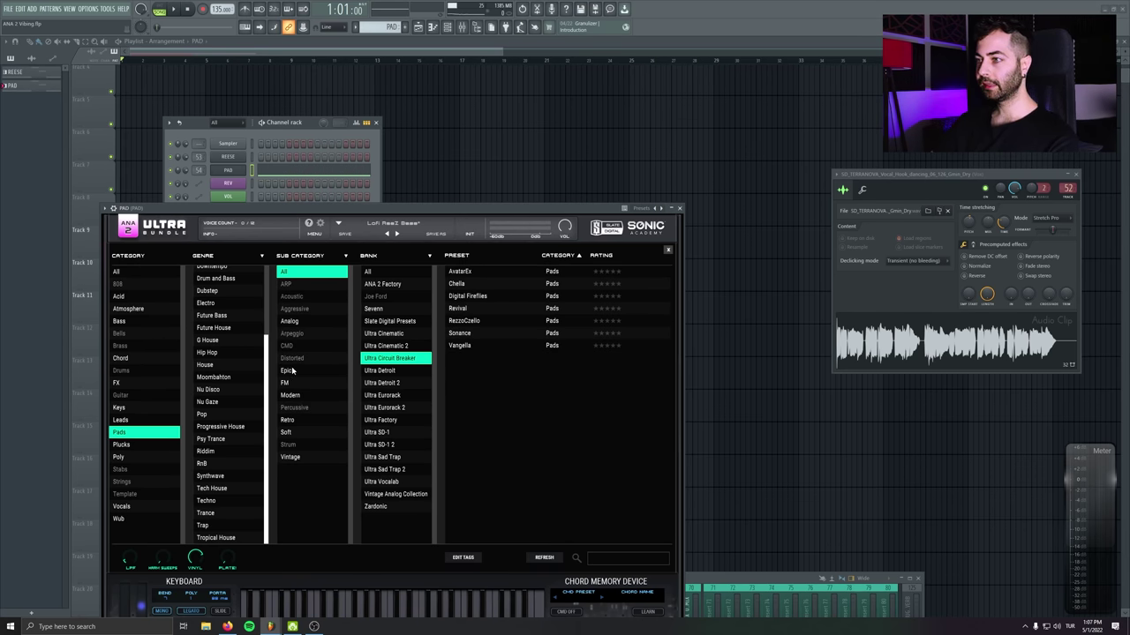
left_click(384, 271)
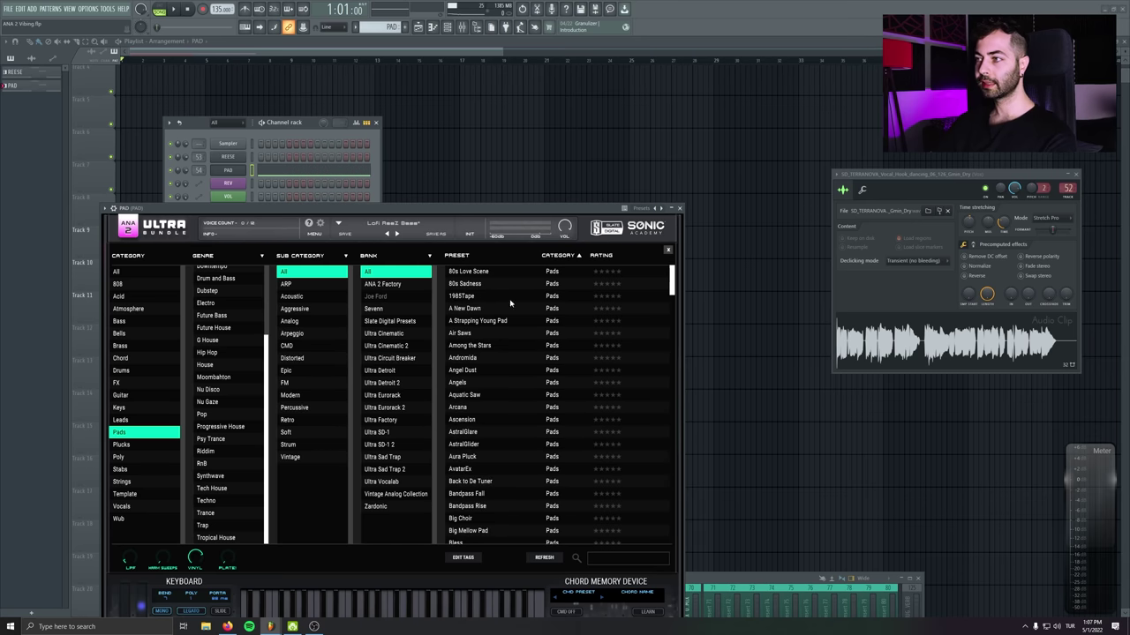
left_click(403, 359)
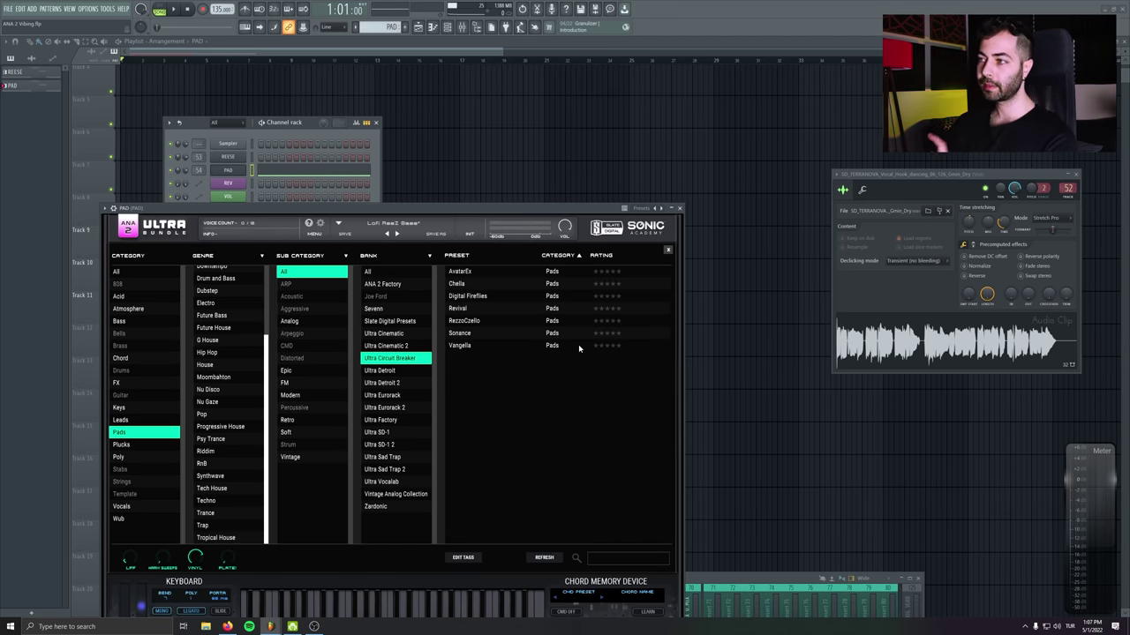
Audition the AvatarEx pad during playback, load the Chella preset and close the preset browser
left_click(486, 272)
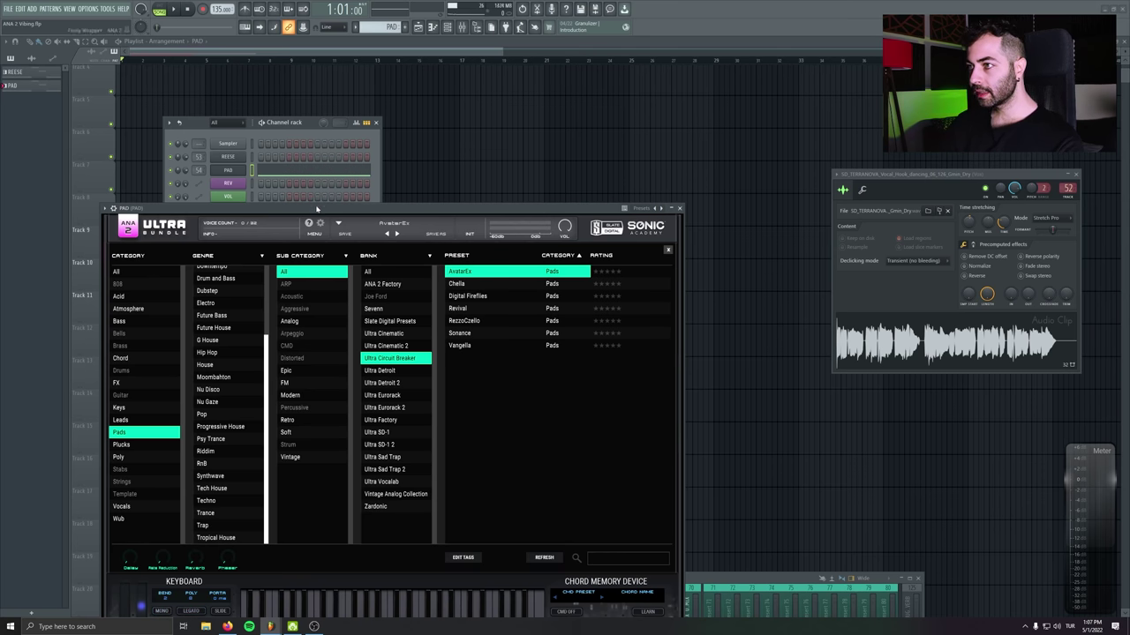
left_click_drag(317, 208, 320, 211)
key("space")
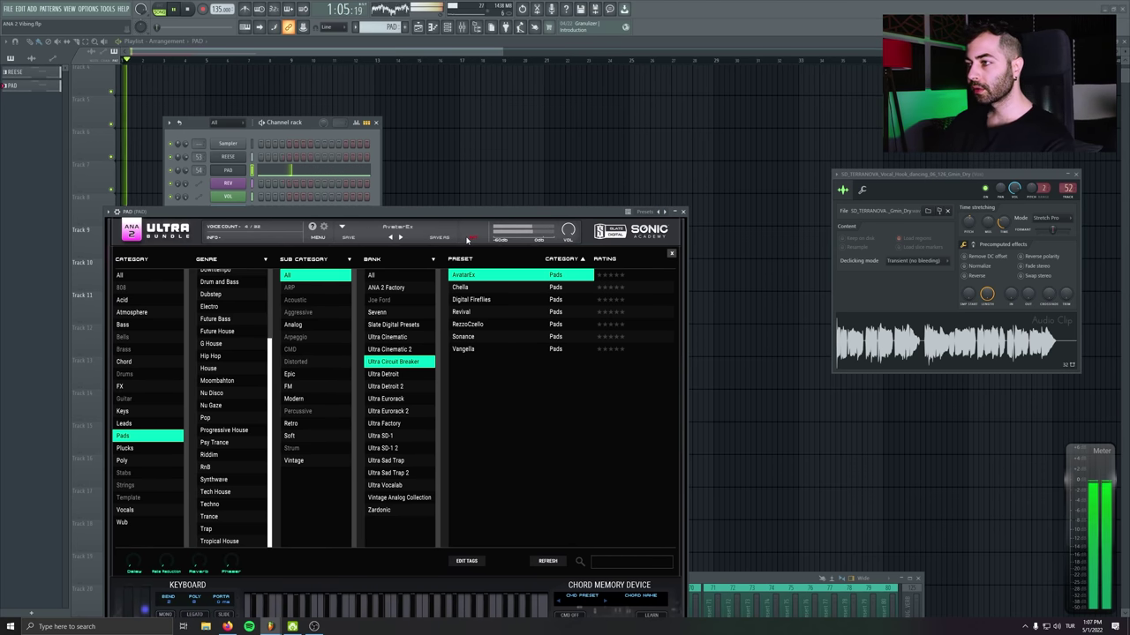
left_click(472, 287)
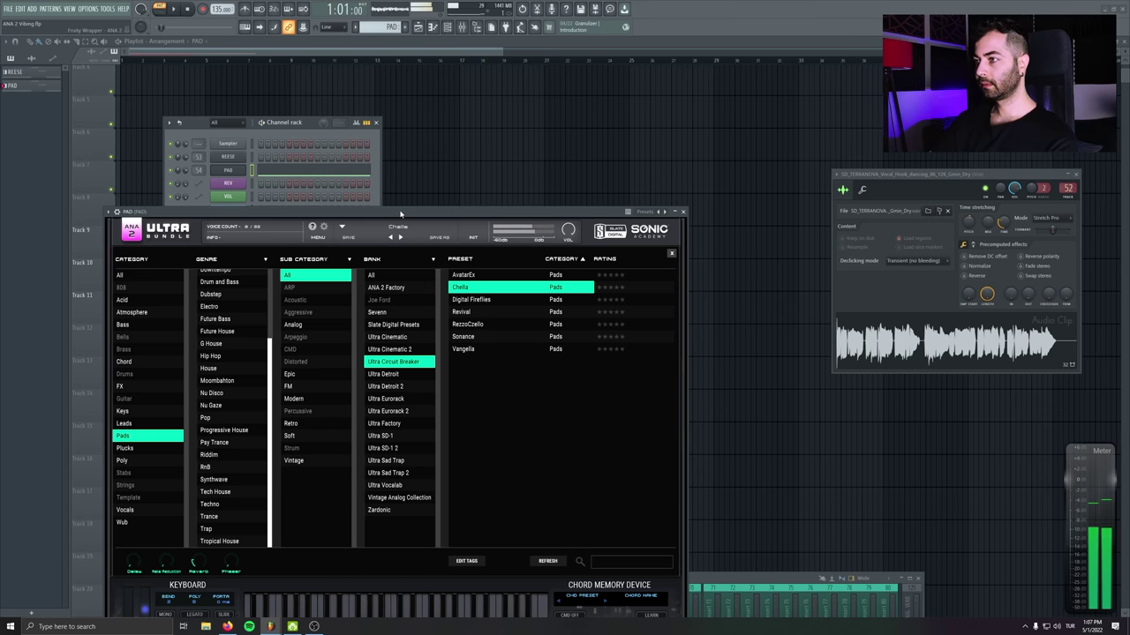
left_click(402, 227)
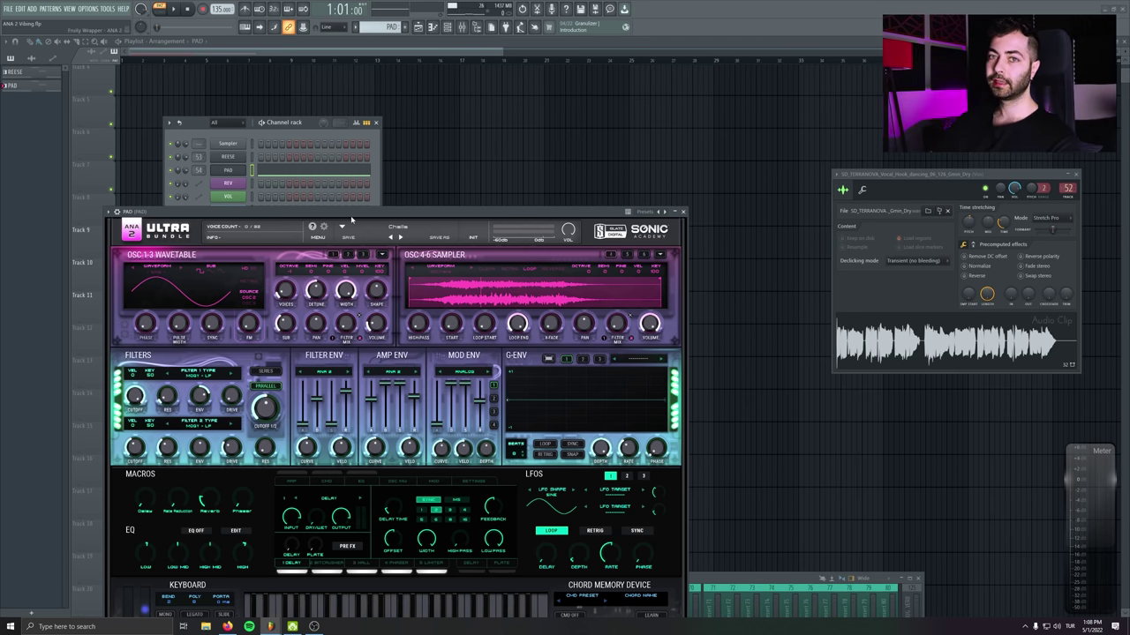
Set Chella's Rate Reduction macro to 27.20 and raise its Reverb macro while the PAD pattern plays
left_click_drag(352, 220, 344, 207)
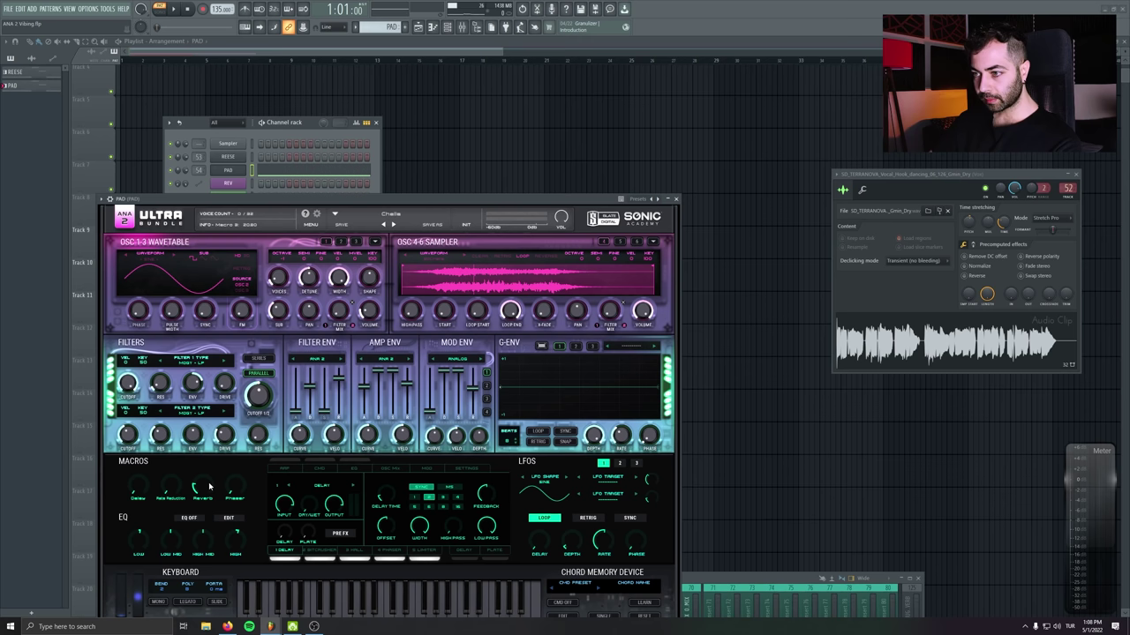
left_click_drag(239, 211, 239, 208)
key("space")
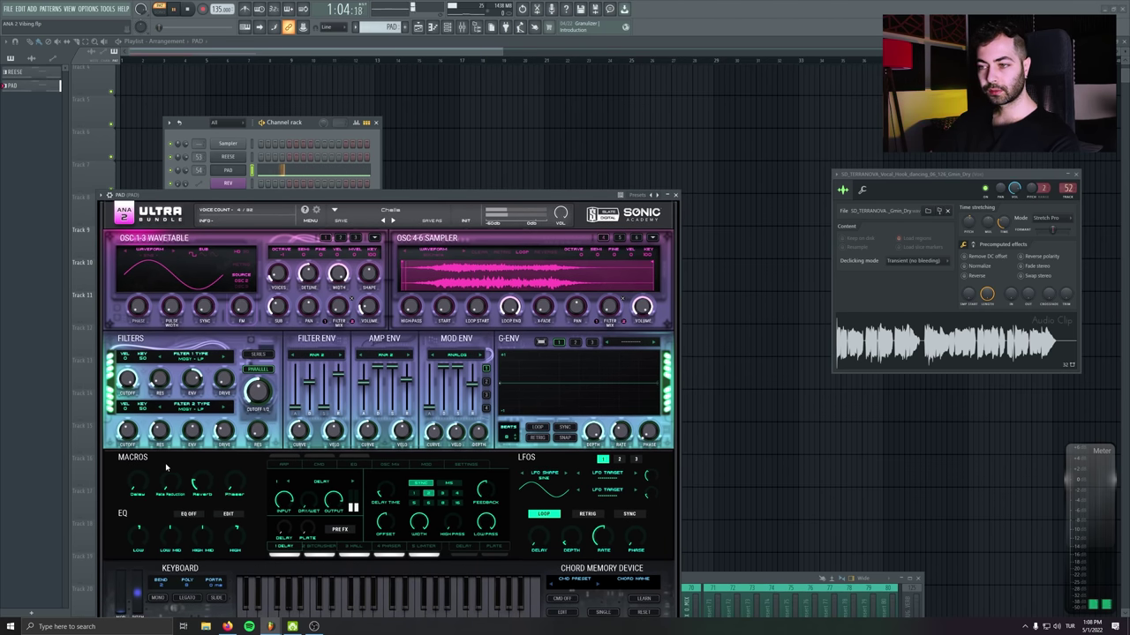
left_click_drag(170, 484, 173, 385)
left_click_drag(179, 425, 209, 425)
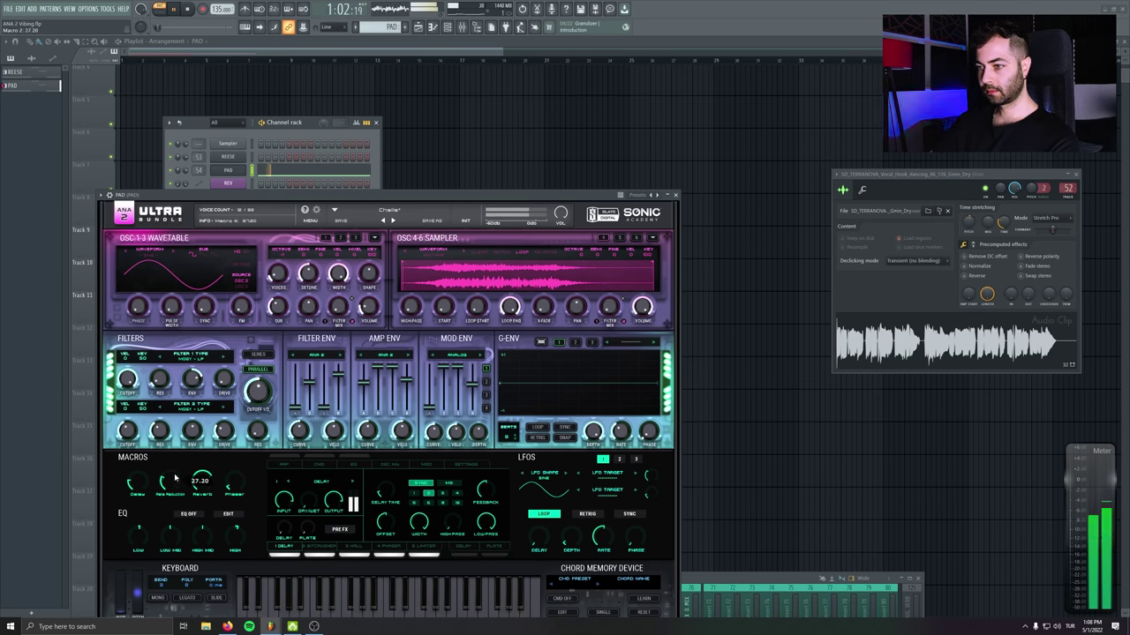
Copy all PAD notes one octave up, to G#4, E5, C#5 and G#4, keeping the originals
key("F7")
key("ctrl+a")
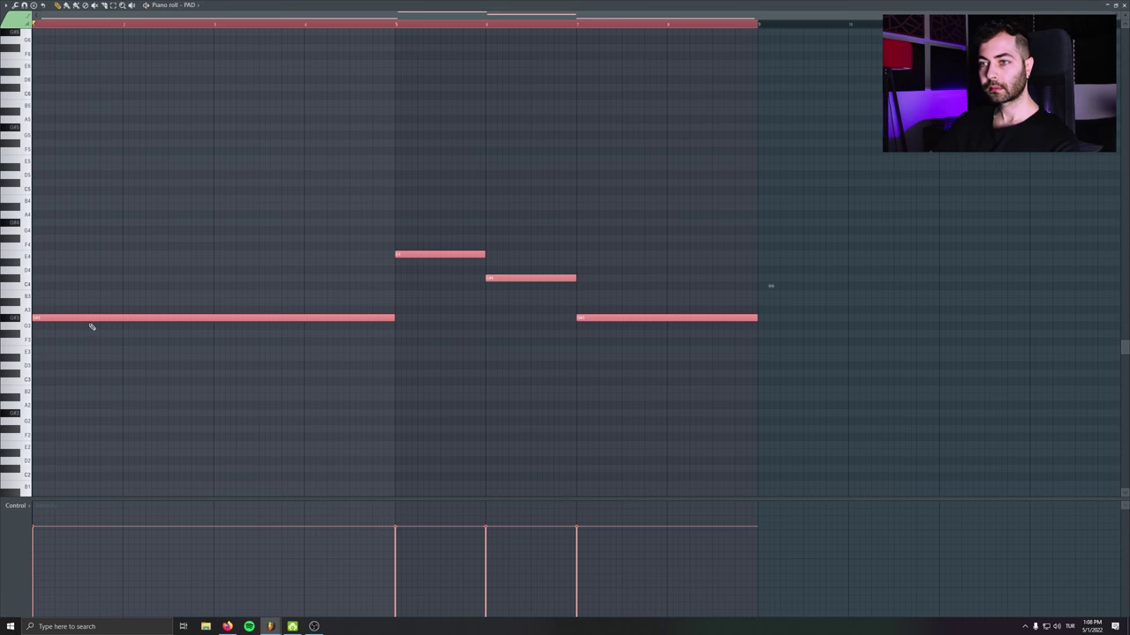
left_click_drag(81, 316, 75, 221)
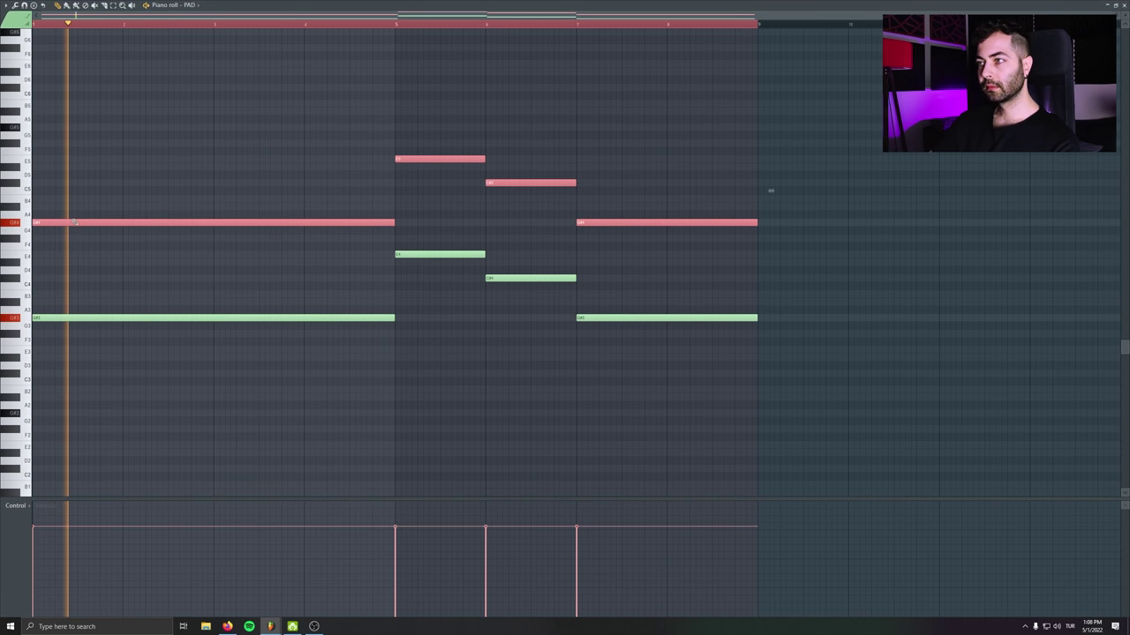
key("space")
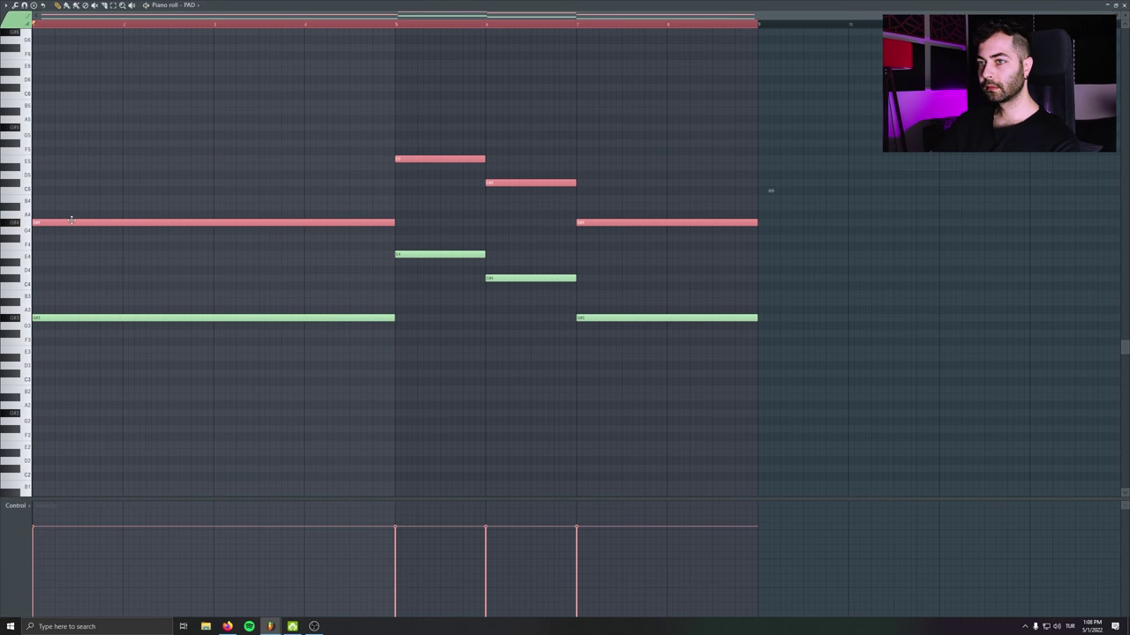
Add a fifth layer to the PAD notes and lower it an octave to D#4, B4, G#4 and D#4, checking it in playback
left_click_drag(71, 222, 49, 161)
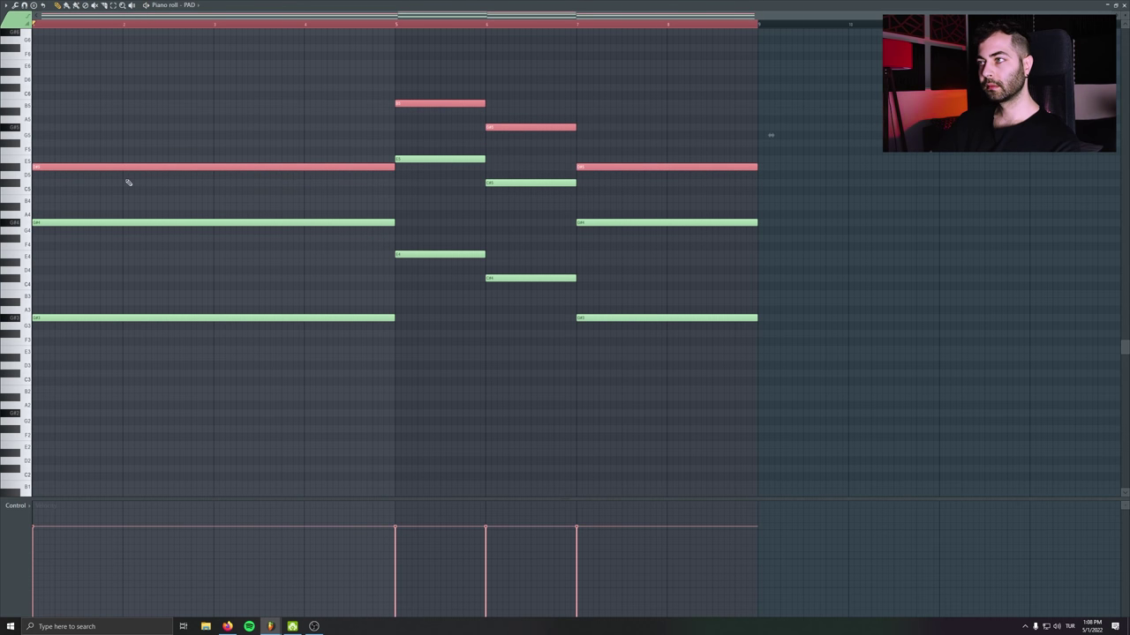
key("space")
scroll(212, 247, "up", 3)
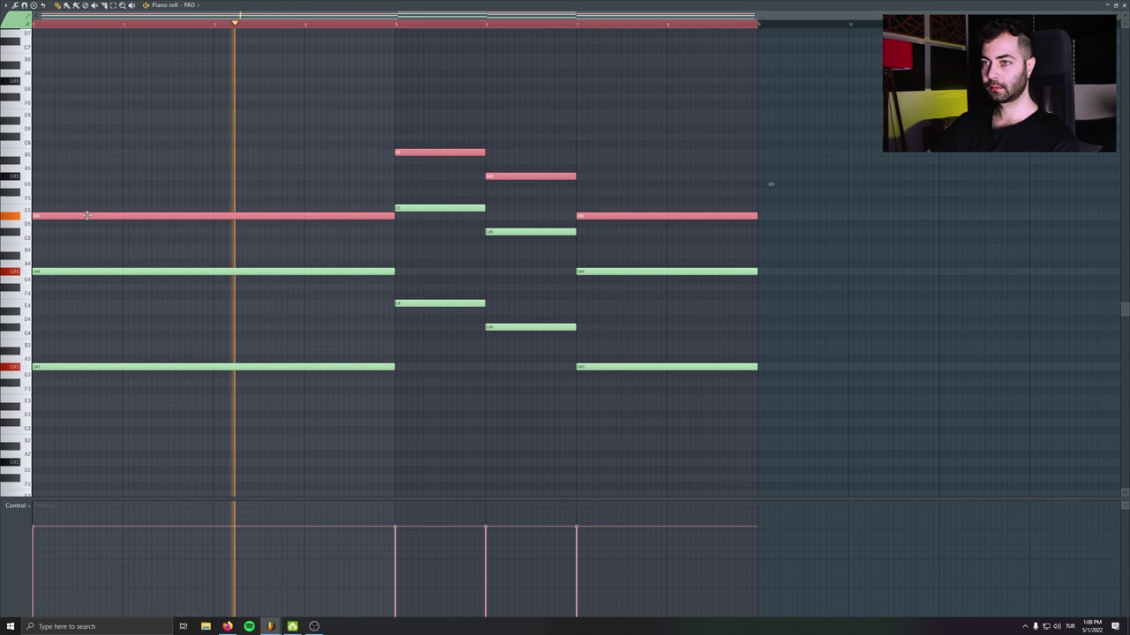
key("ctrl+Down")
key("space")
key("space")
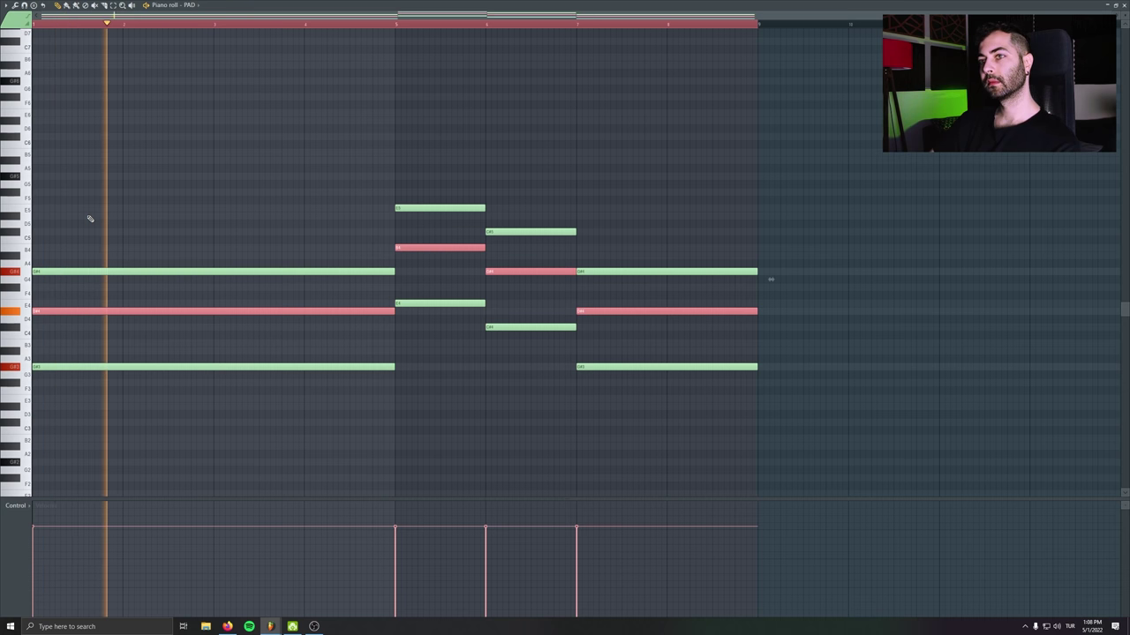
Add a fourth PAD layer on B4, G5, E5 and B4, and raise its bar 5 note one semitone
key("ctrl+Up")
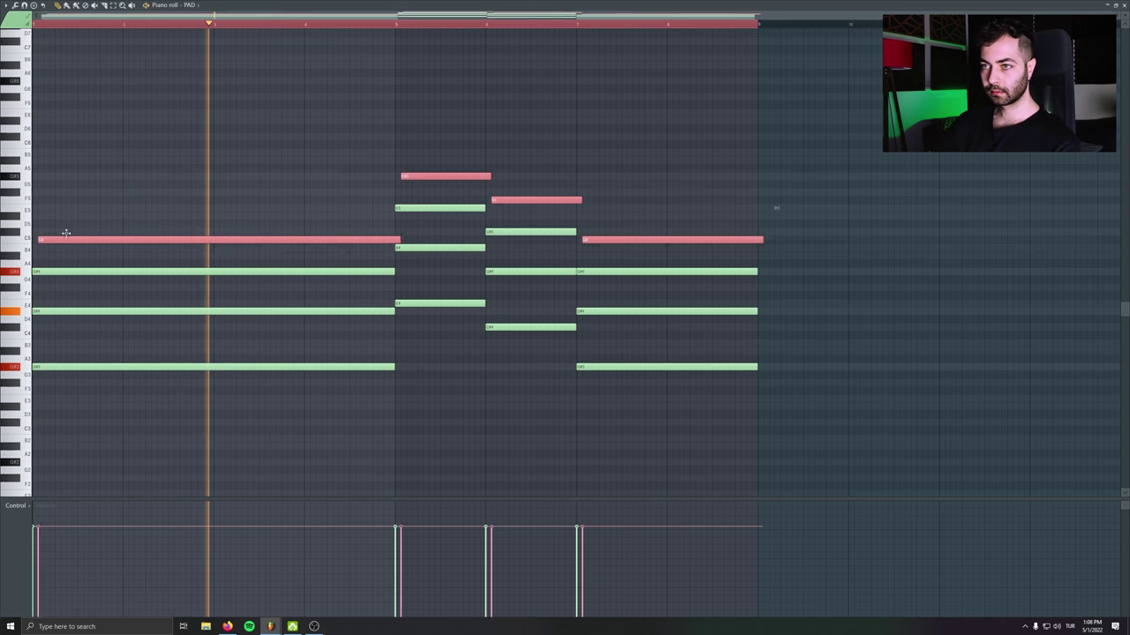
key("space")
key("space")
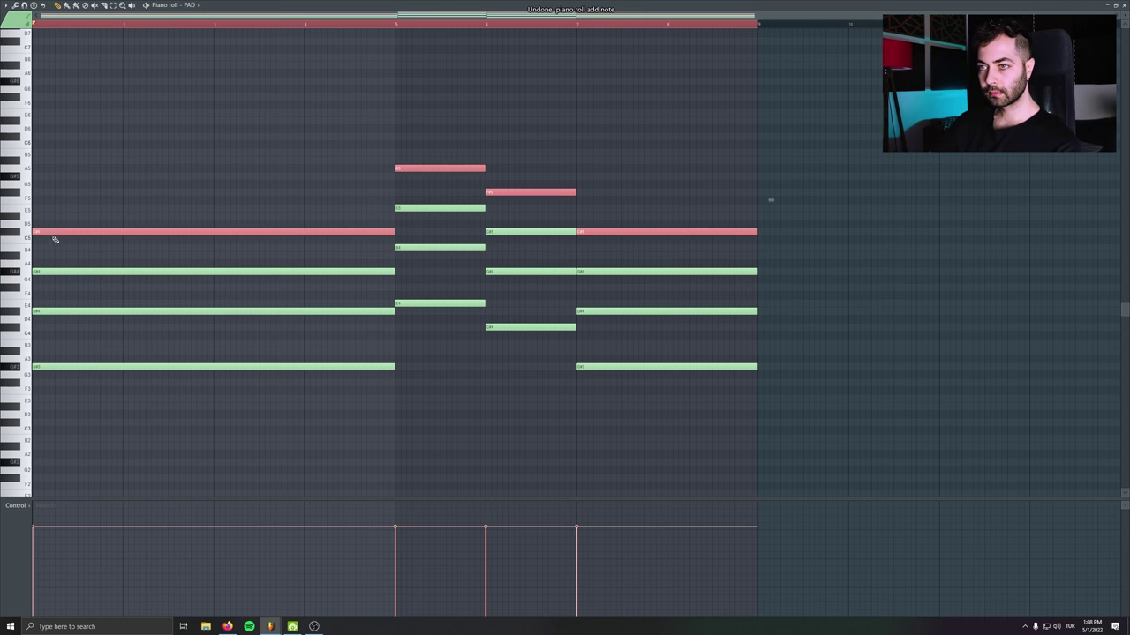
key("Down")
key("Down")
key("space")
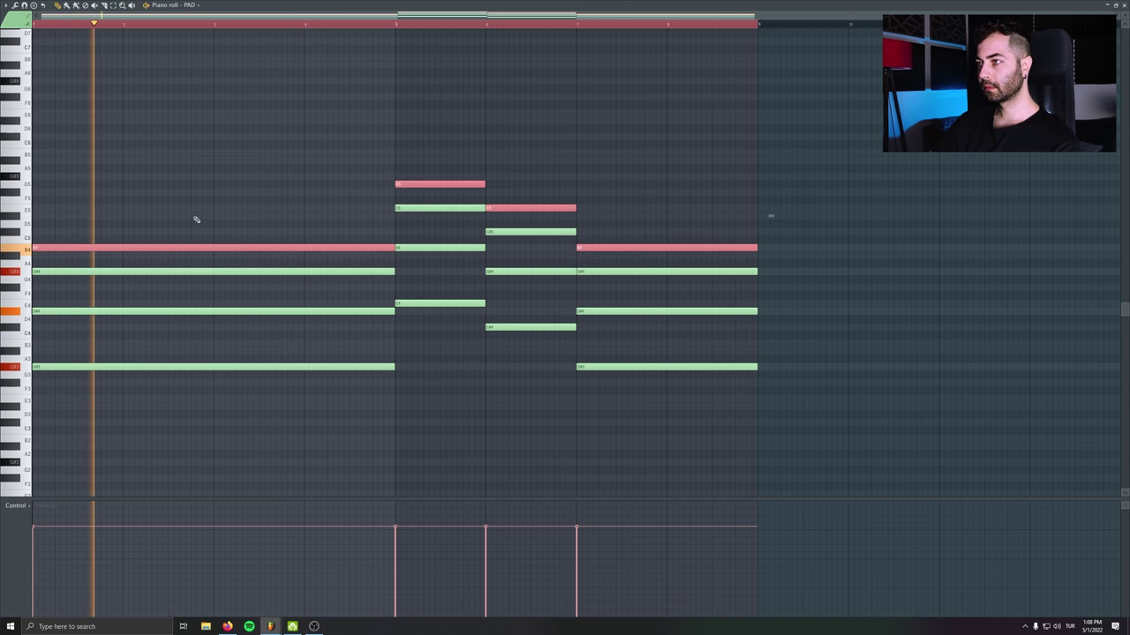
left_click_drag(411, 156, 450, 183)
key("Up")
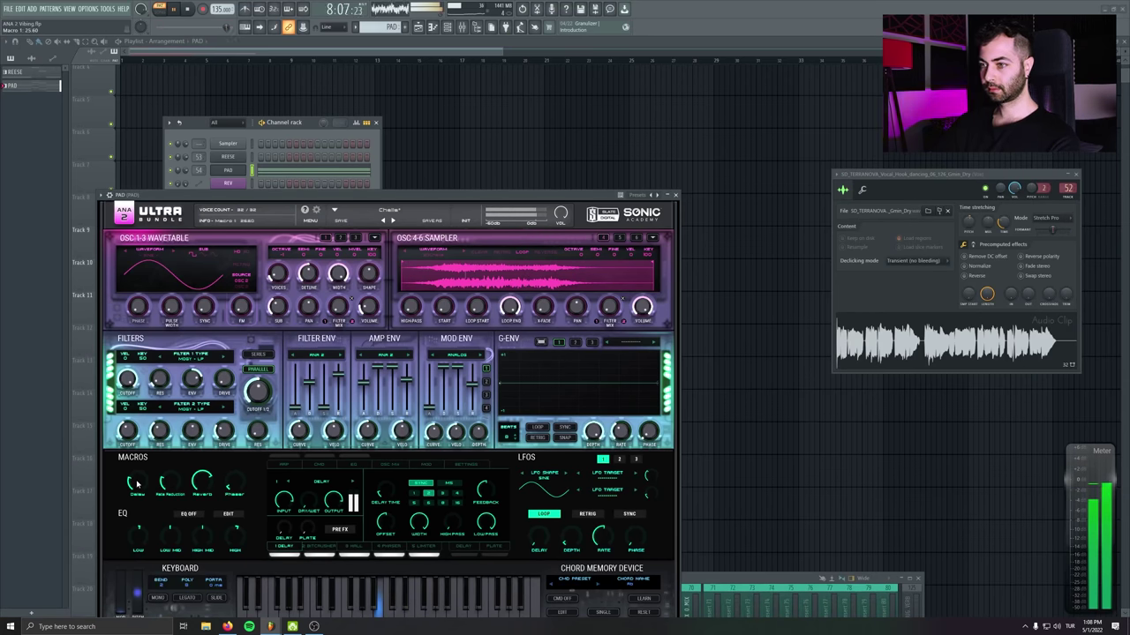
Compare the Digital Fireflies and Revival pads during playback and load Digital Fireflies on the PAD channel
left_click(191, 9)
left_click(389, 210)
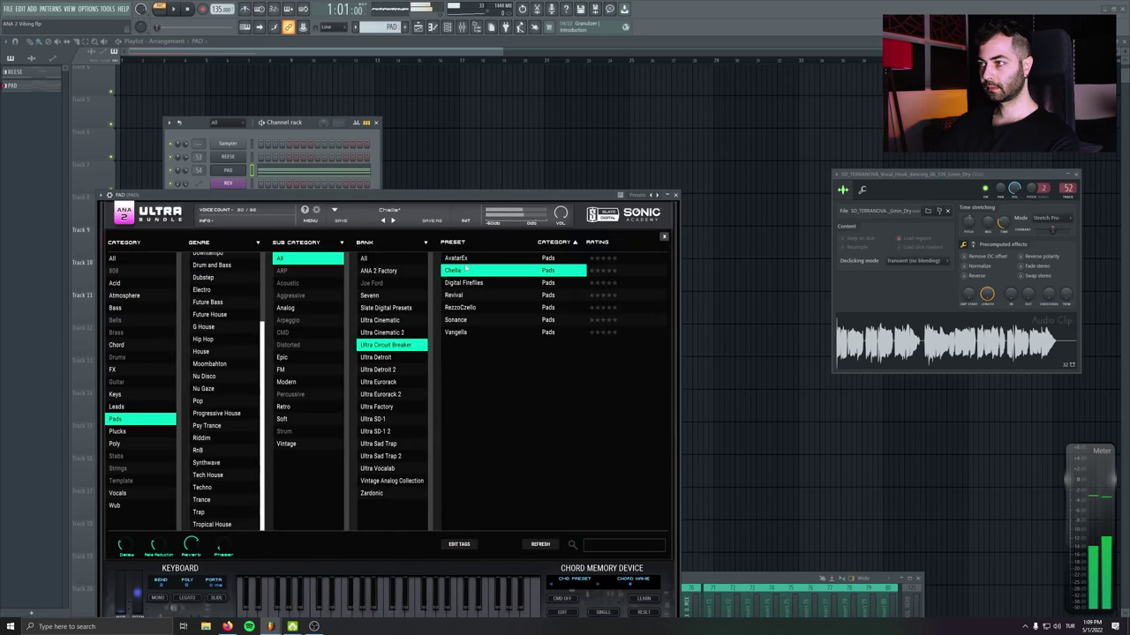
key("Down")
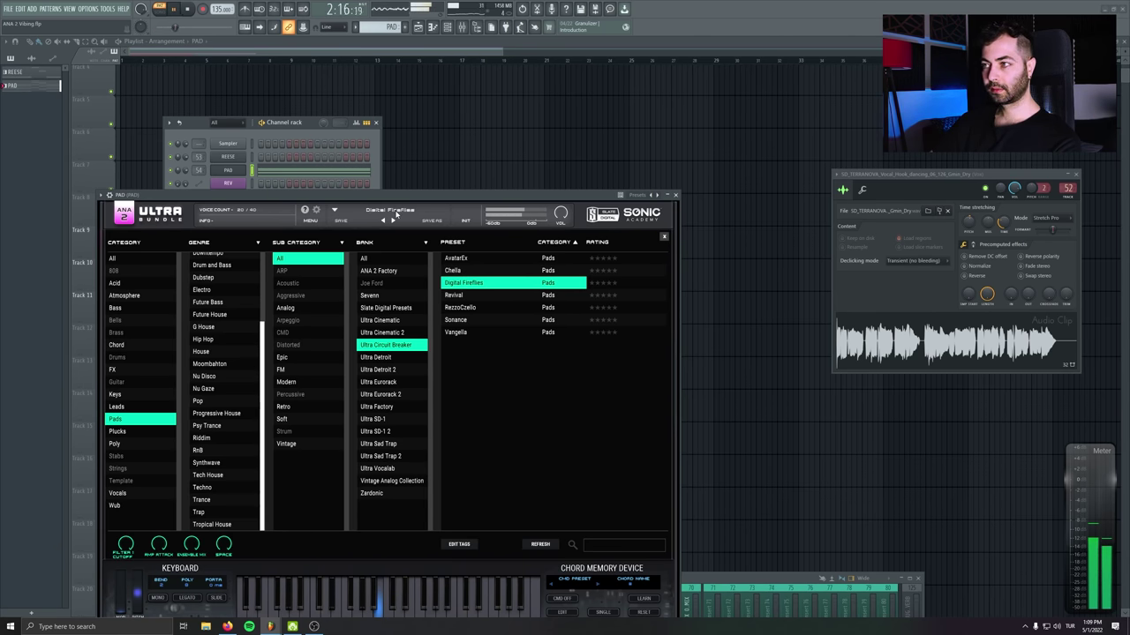
left_click(476, 296)
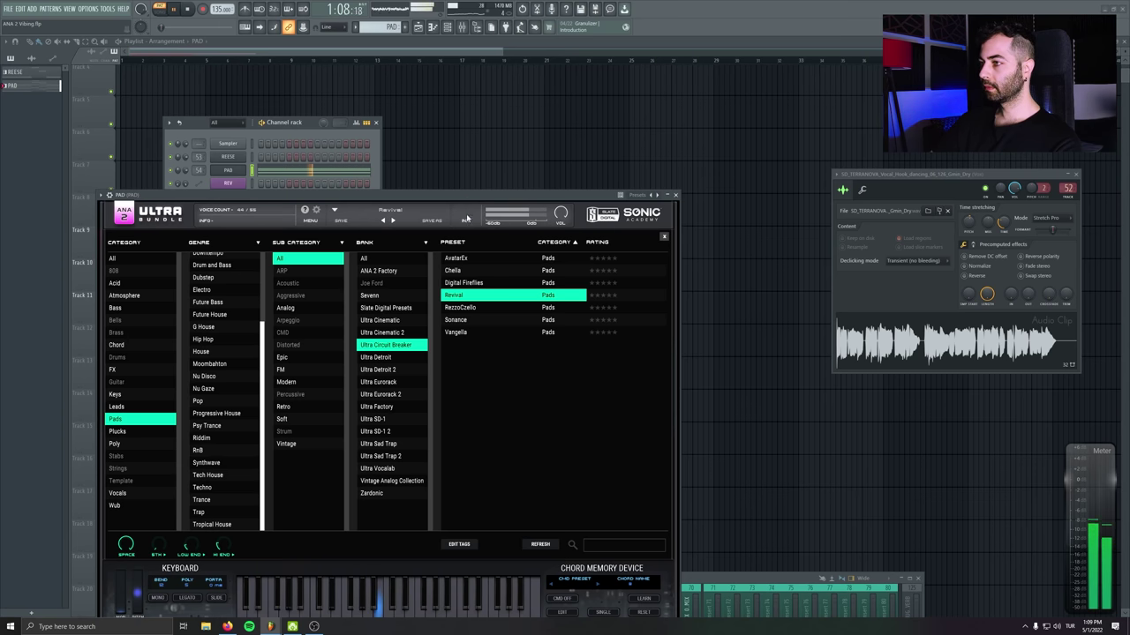
left_click(466, 284)
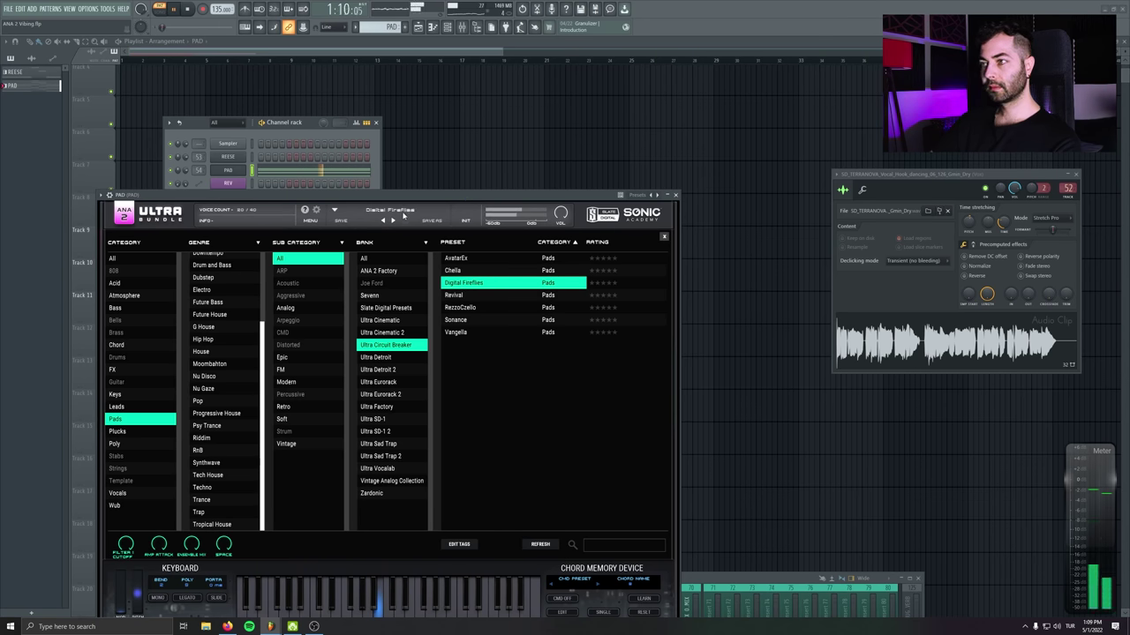
double_click(462, 283)
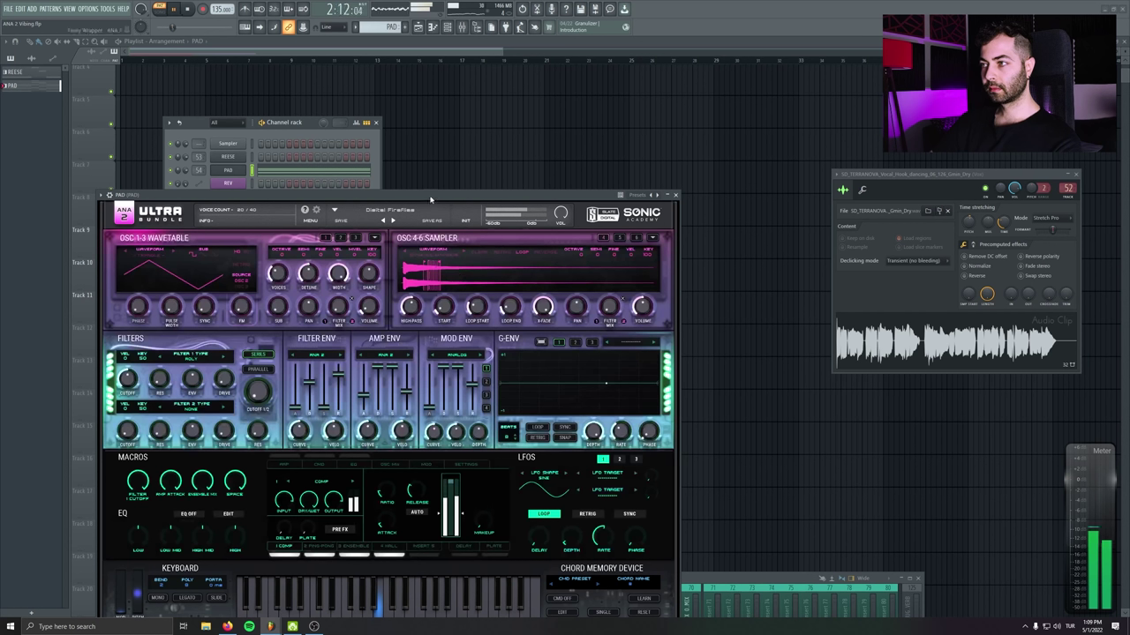
left_click(191, 9)
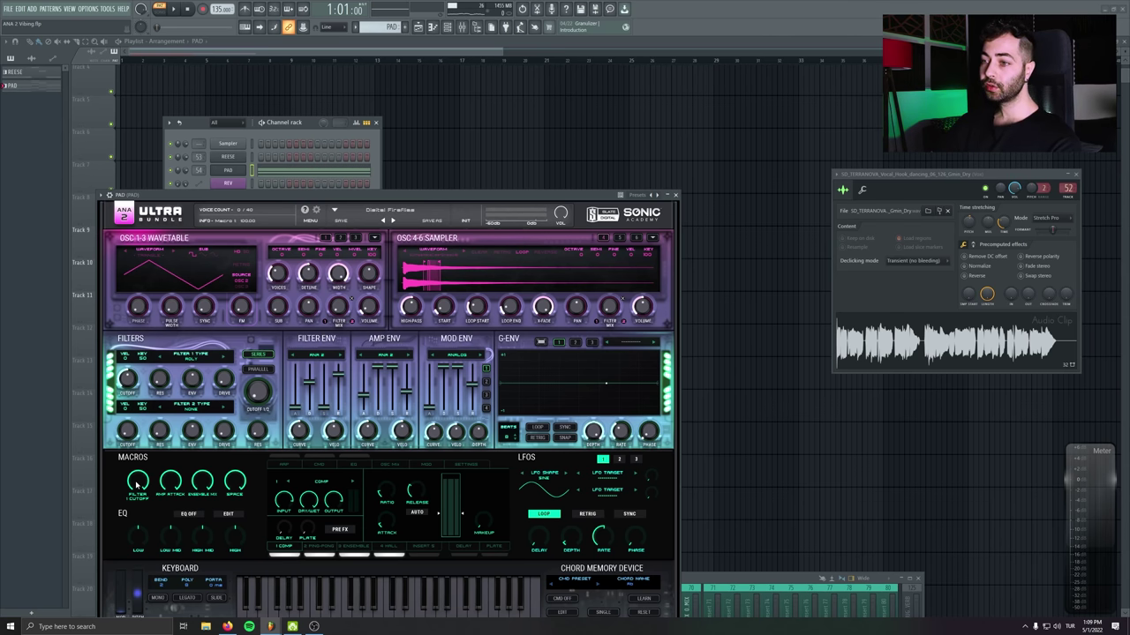
Lower the PAD synth's Filter 1 Cutoff macro while listening in playback
left_click_drag(137, 484, 133, 495)
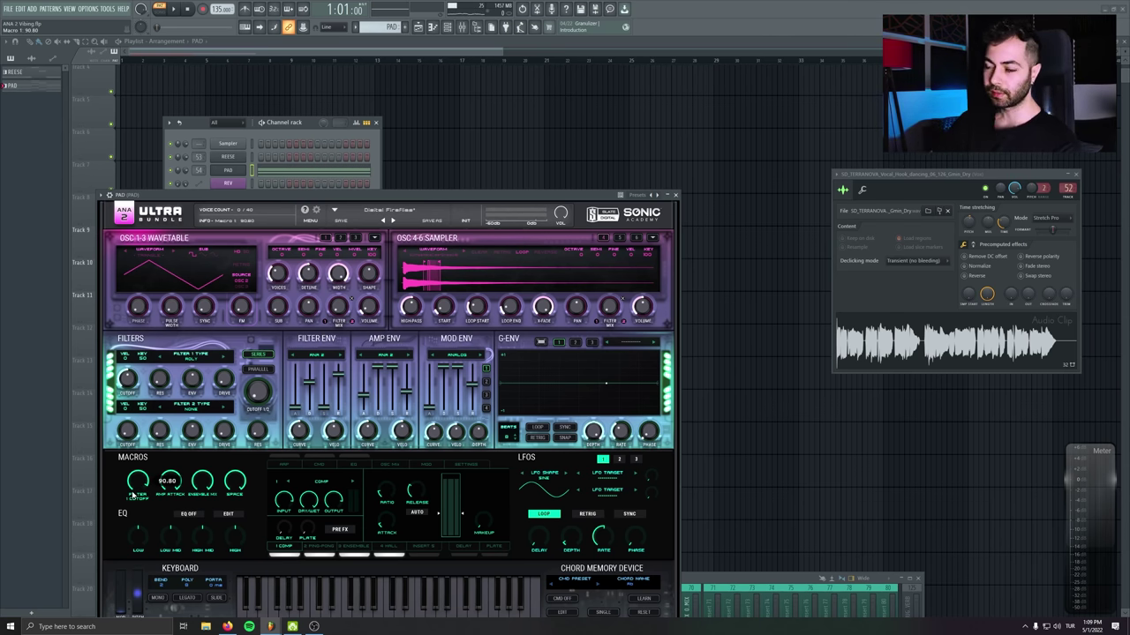
key("space")
left_click_drag(132, 495, 150, 512)
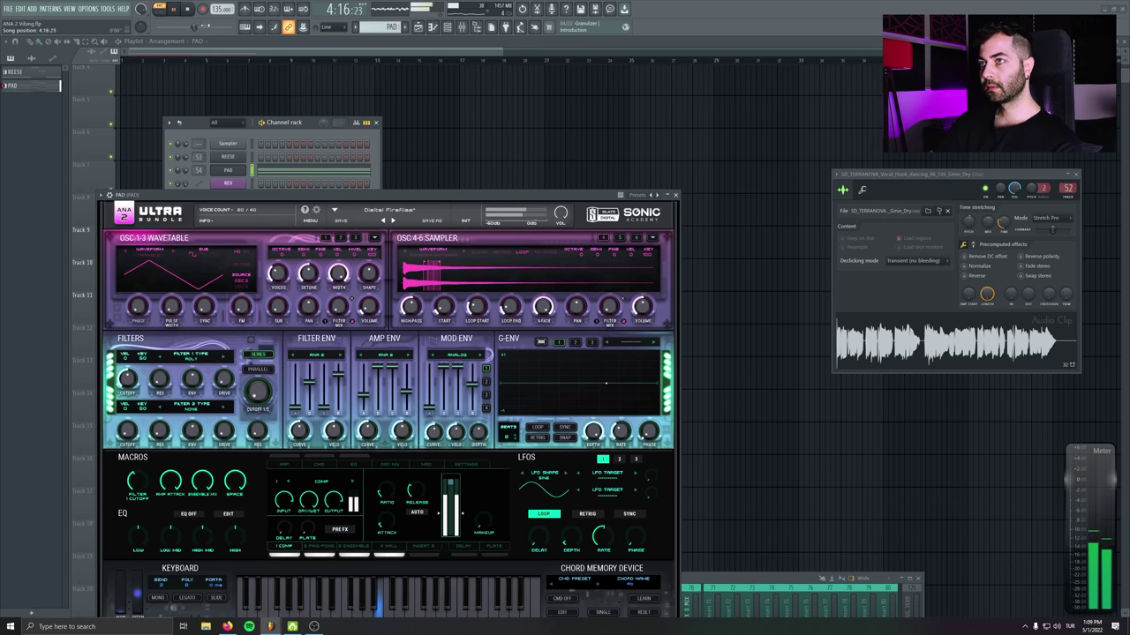
left_click(186, 9)
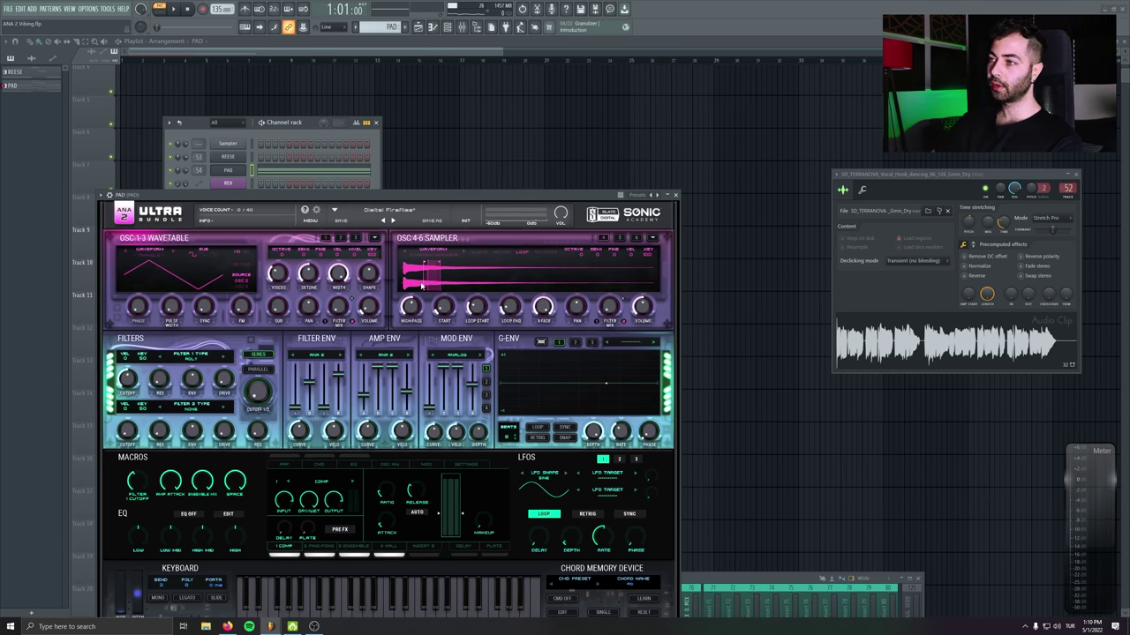
Lengthen the PAD sampler's loop region in playback by adjusting its loop start, setting its end to about 29 %, and check the sampler volume
mouse_move(470, 305)
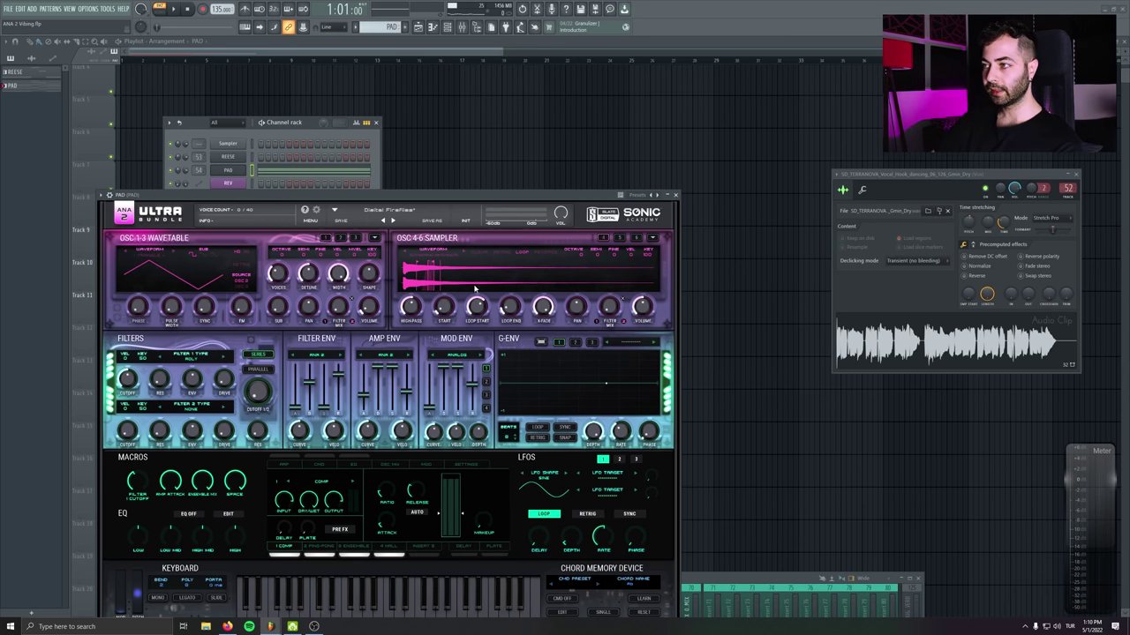
left_click_drag(444, 306, 444, 300)
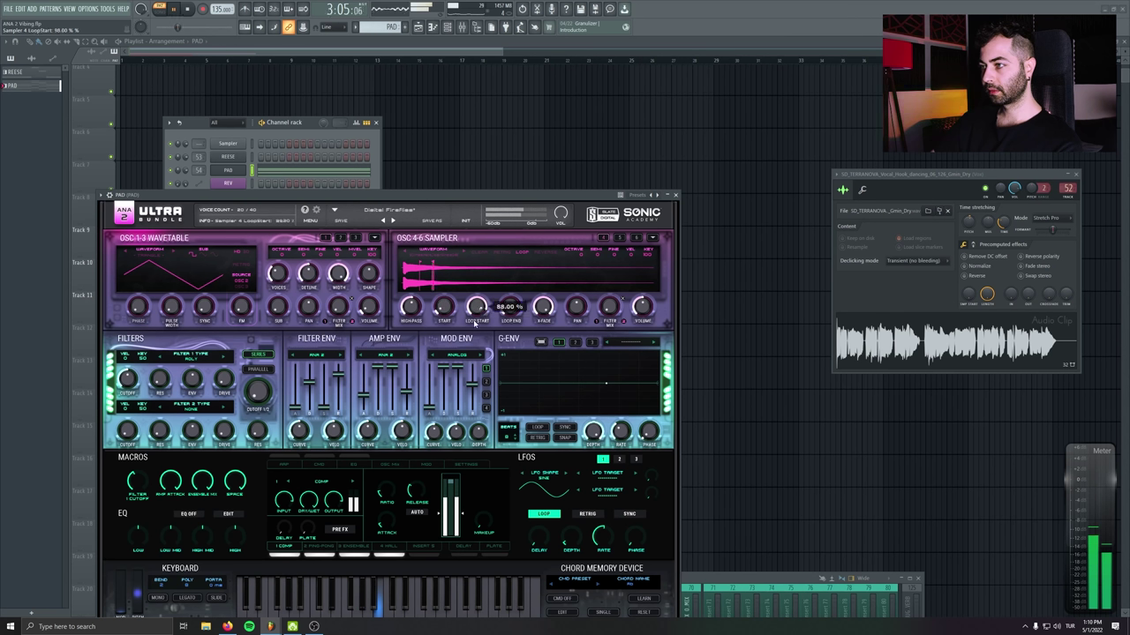
left_click_drag(502, 311, 506, 297)
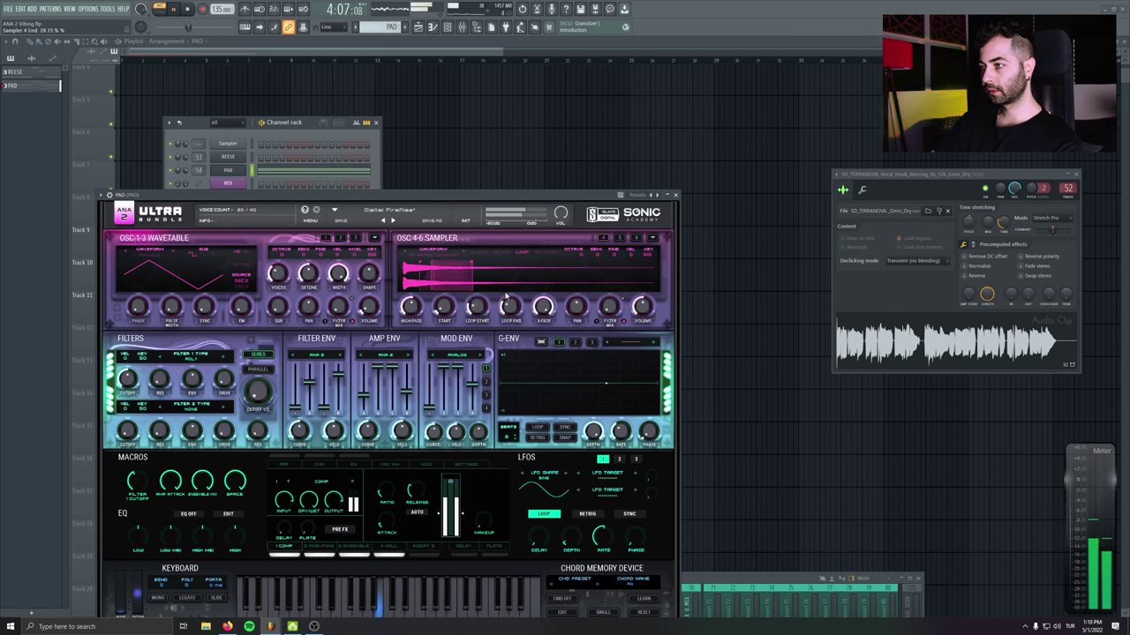
left_click_drag(531, 346, 534, 368)
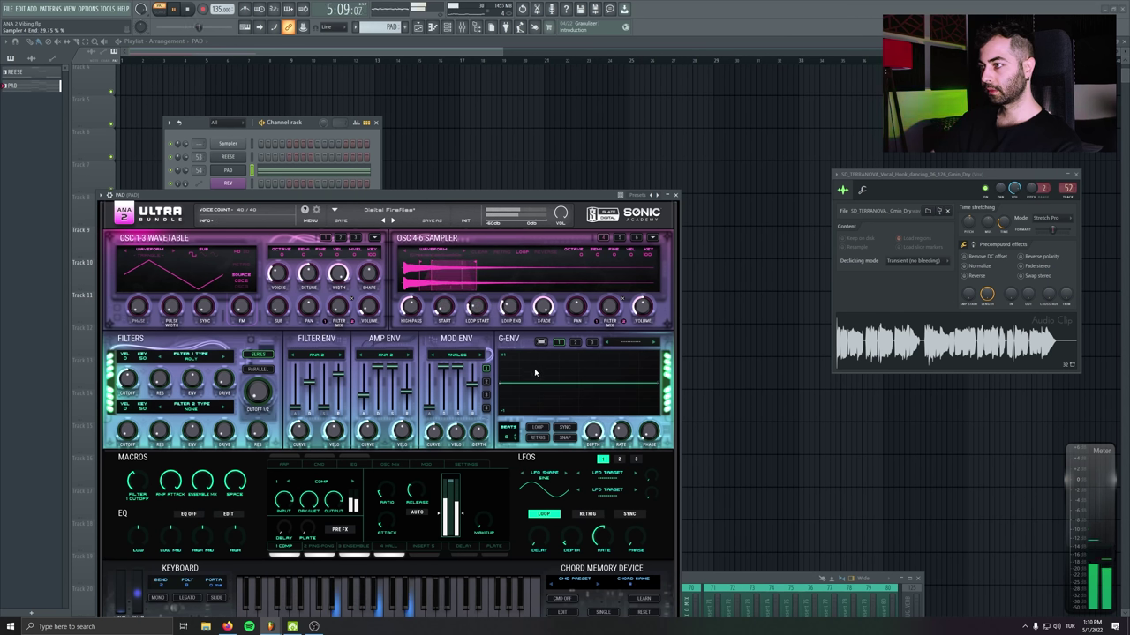
left_click_drag(637, 312, 617, 281)
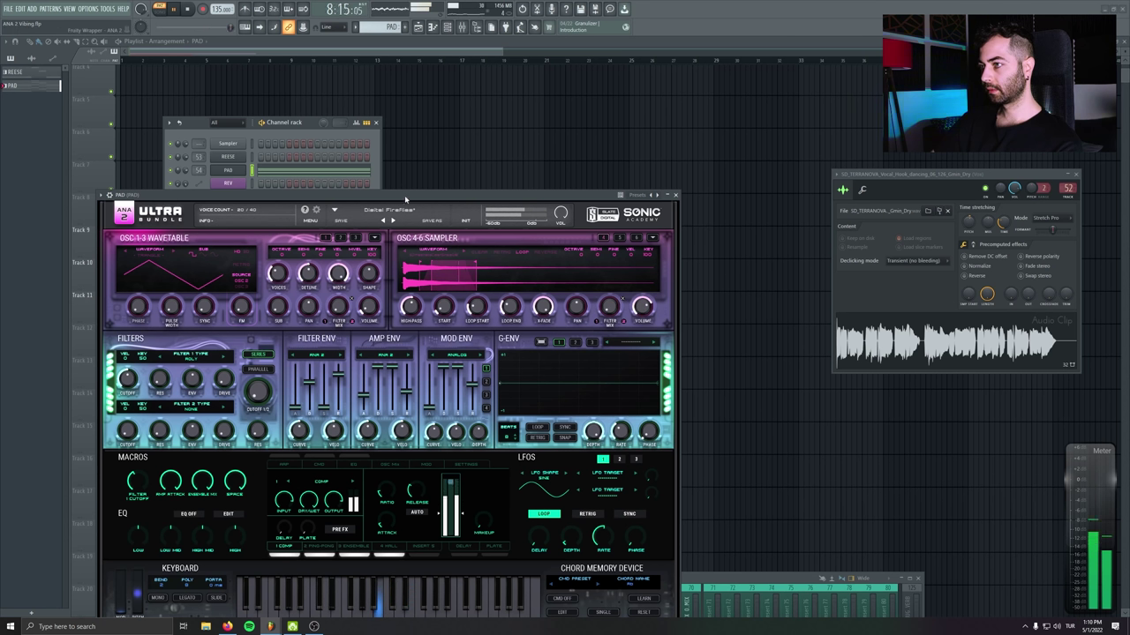
left_click(188, 11)
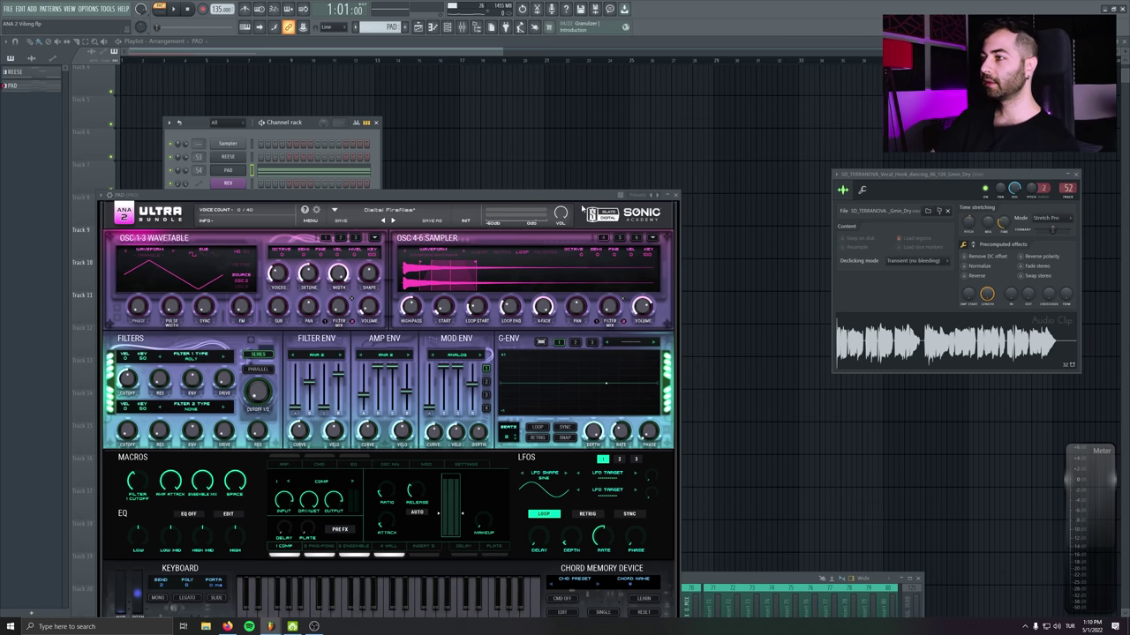
Load the 20Hz + 18kHz cut preset in Fruity parametric EQ 2 on the PAD mixer track
left_click(676, 195)
key("F9")
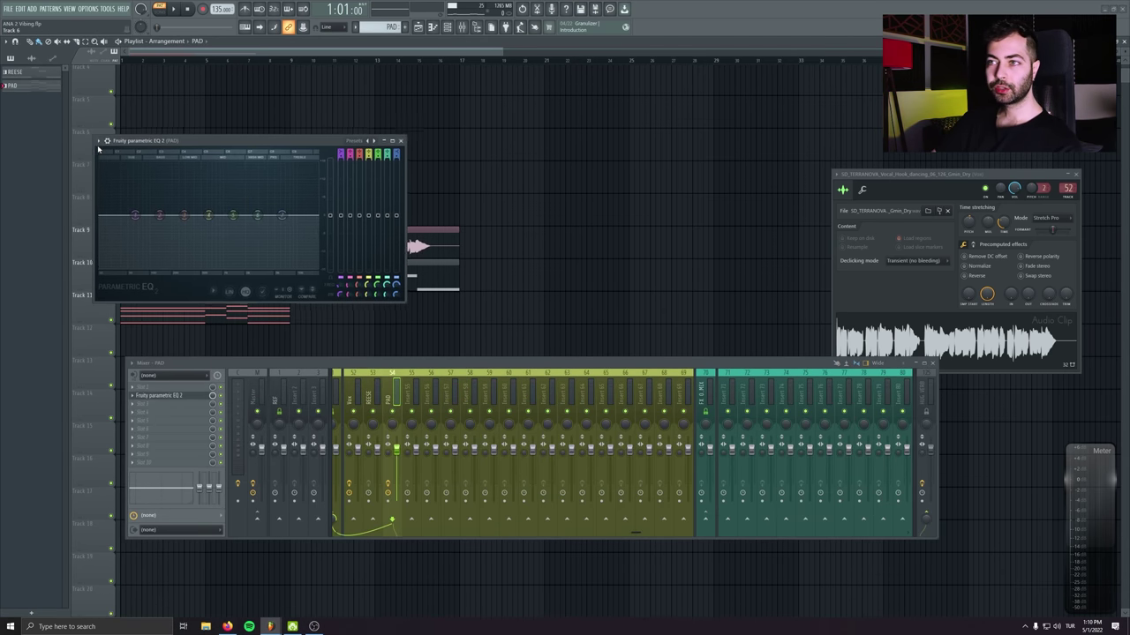
left_click(97, 132)
mouse_move(113, 167)
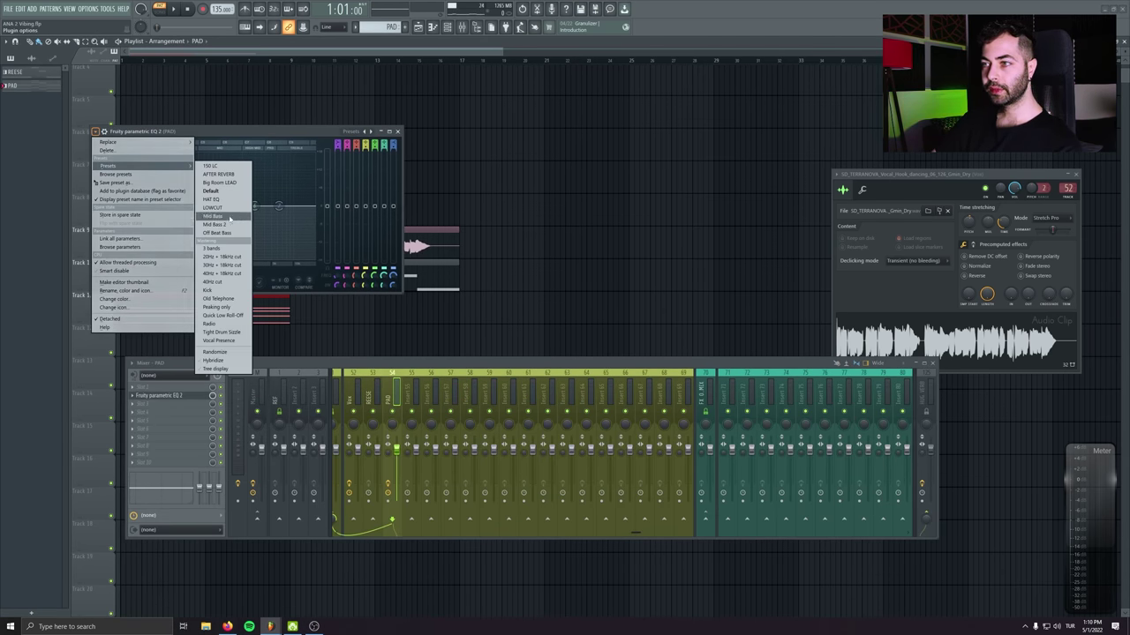
left_click(230, 256)
Lower the PAD EQ's high cut and raise its low cut to about 234 Hz during playback
key("space")
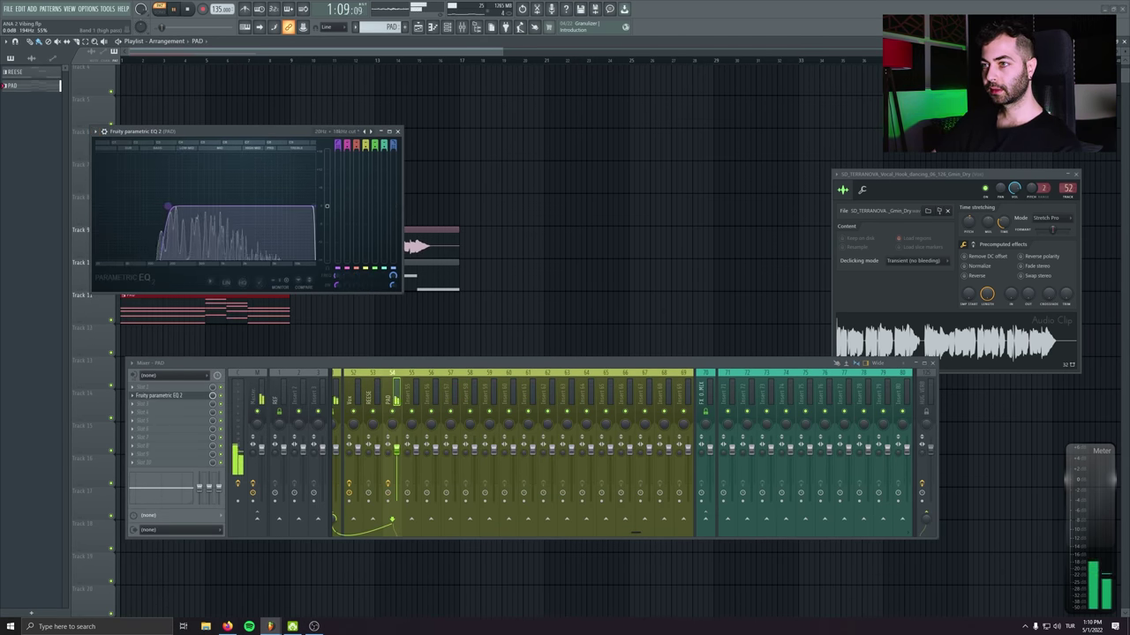
mouse_move(313, 205)
left_mouse_down()
mouse_move(280, 206)
mouse_move(302, 205)
left_mouse_up()
left_click(174, 206)
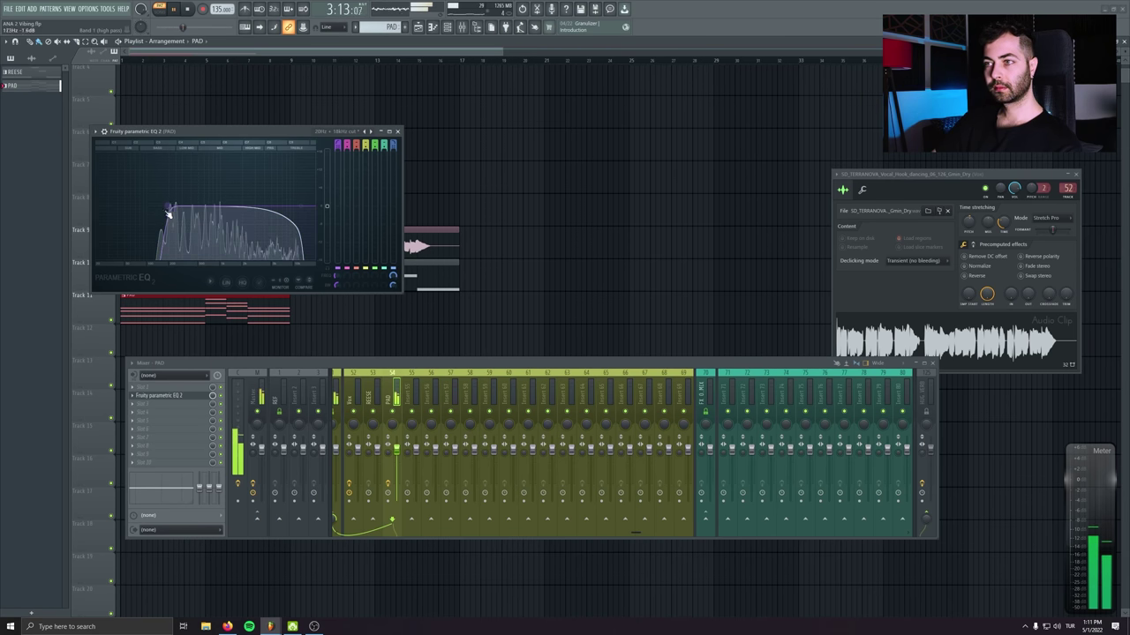
left_click_drag(174, 205, 225, 206)
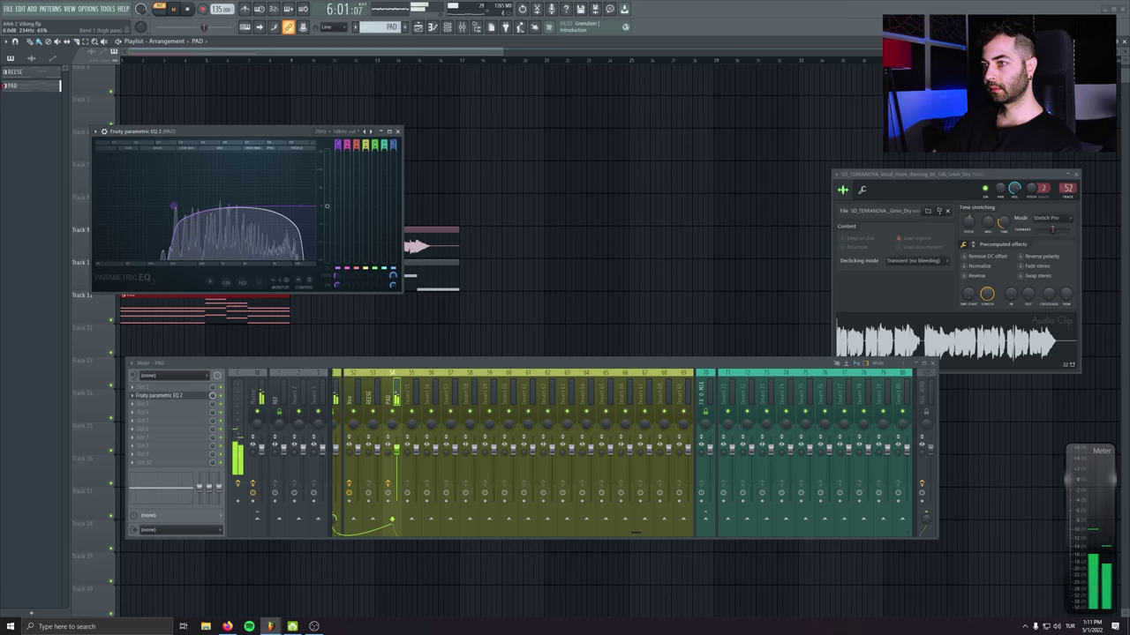
left_click(397, 131)
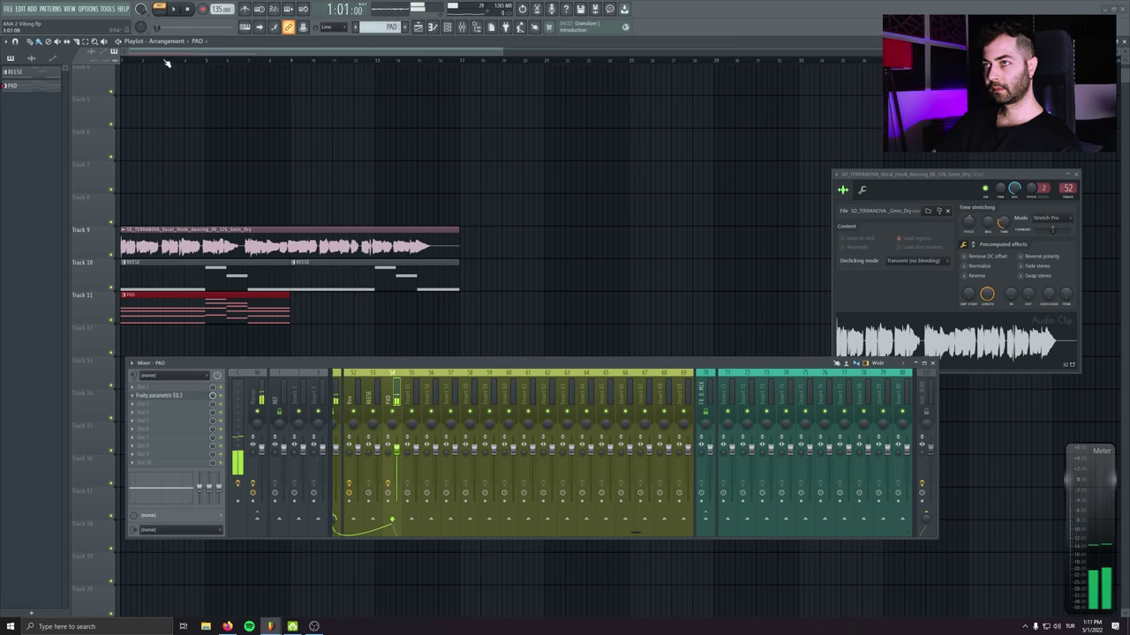
Repeat the PAD clip from bar 9 in the playlist and lower the REESE mixer track to about -2.6 dB
key("space")
left_click(291, 308)
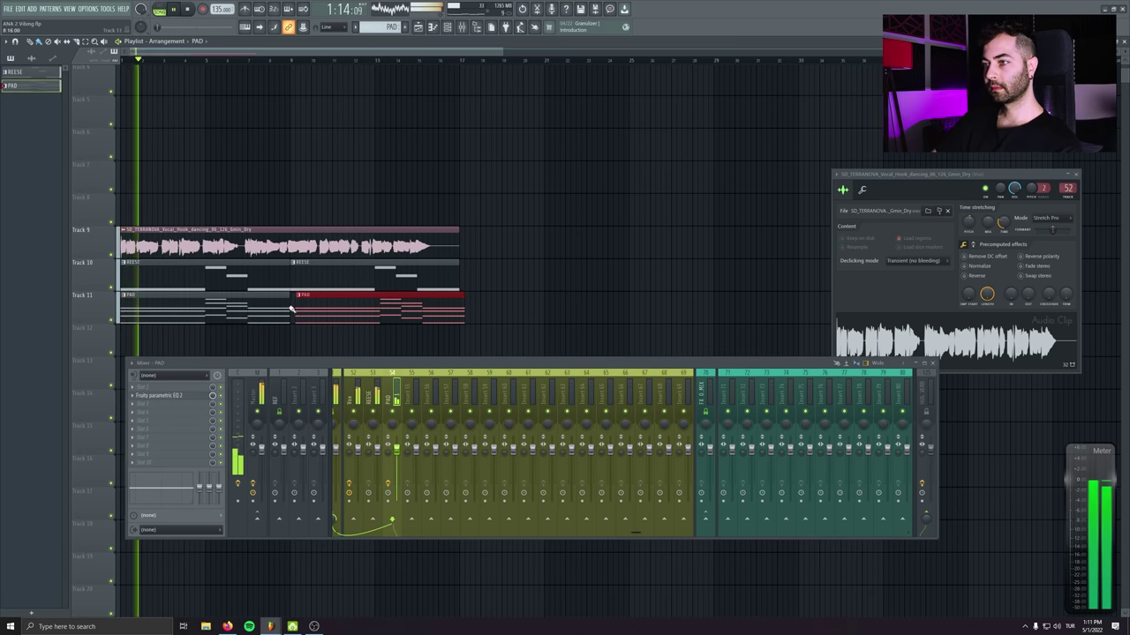
left_click(377, 450)
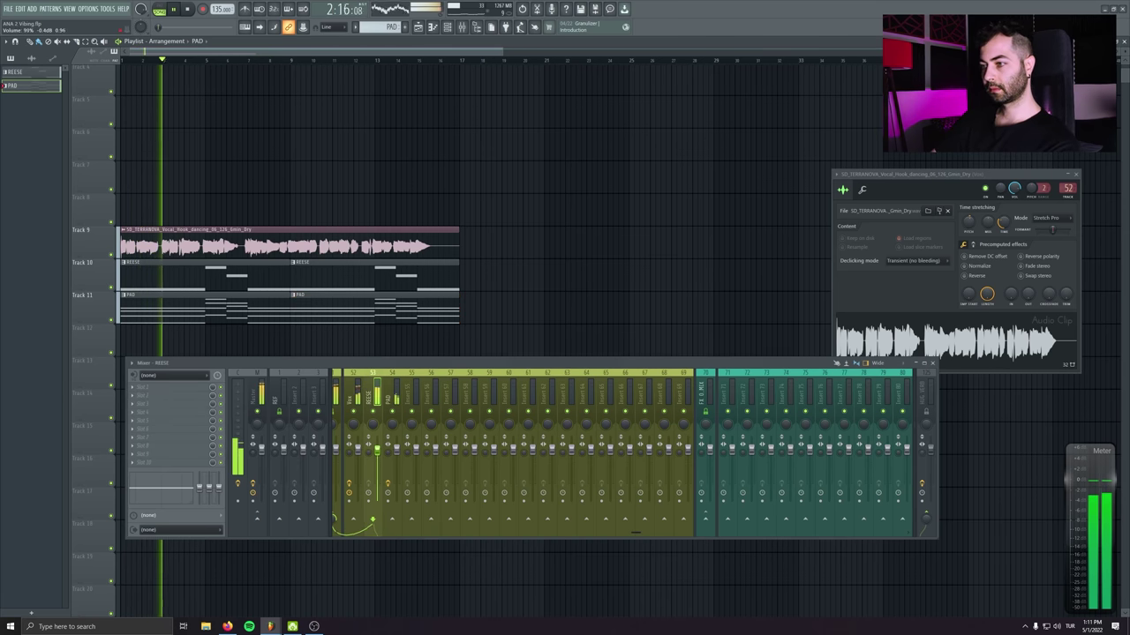
left_click_drag(377, 450, 377, 456)
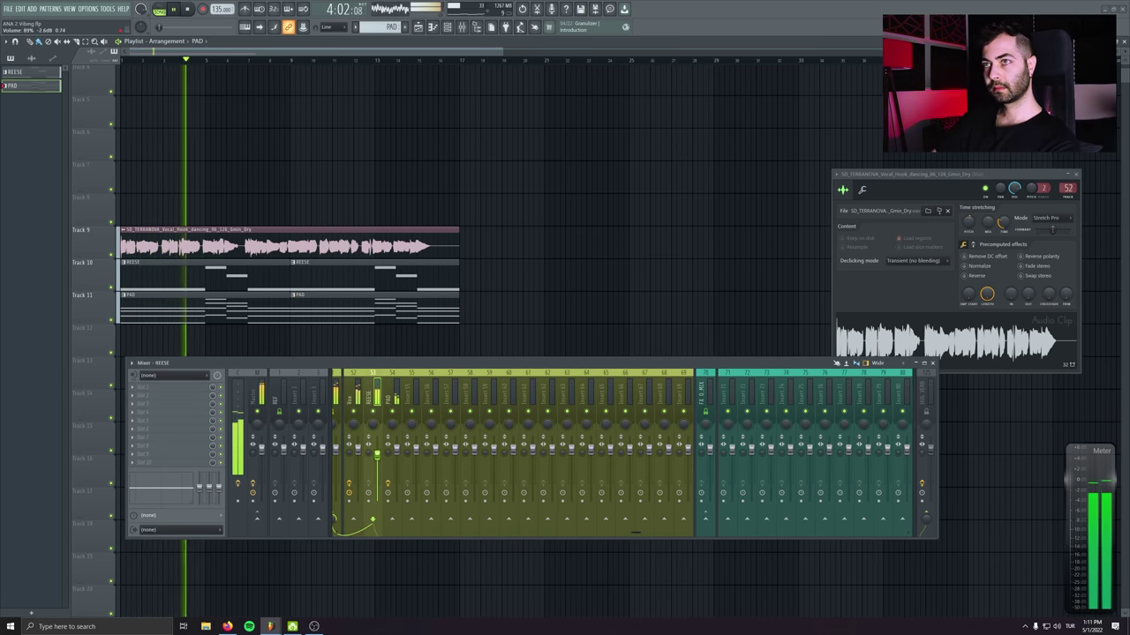
Add Fruity Blood Overdrive to the PAD mixer track with pre amp at about 0.17, and set REESE to about -3.0 dB
left_click(396, 452)
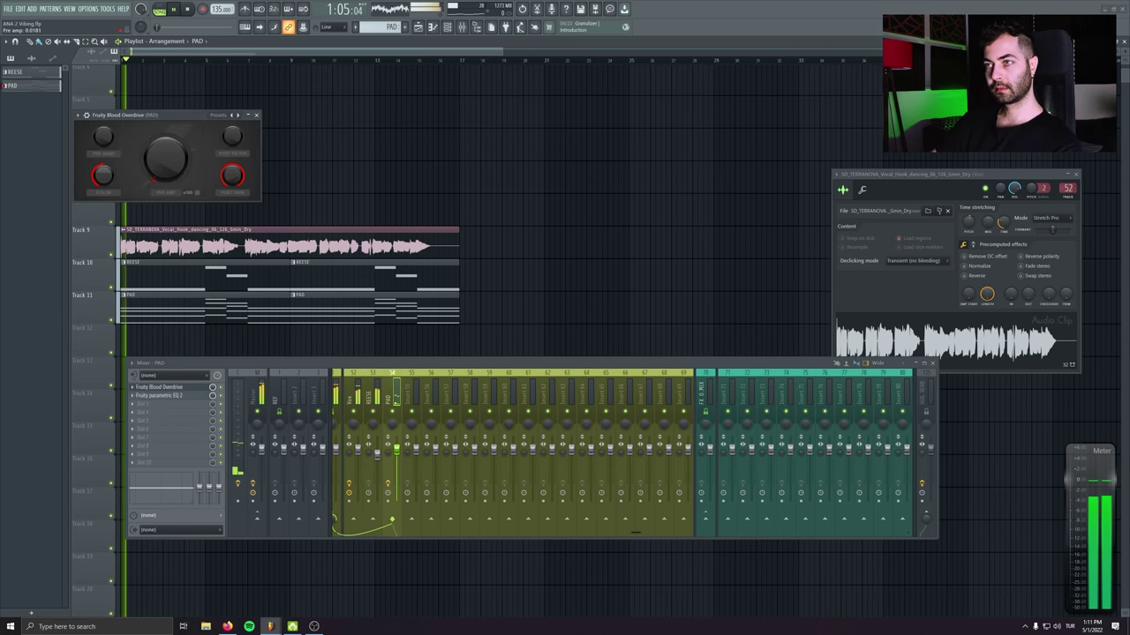
left_click_drag(165, 157, 165, 132)
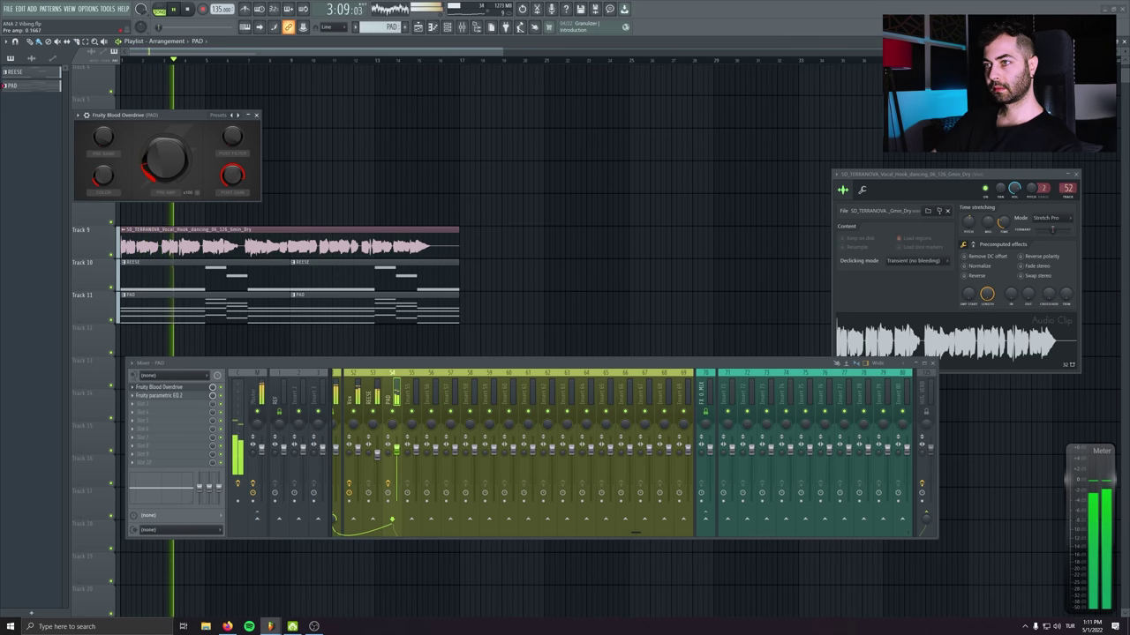
left_click(256, 115)
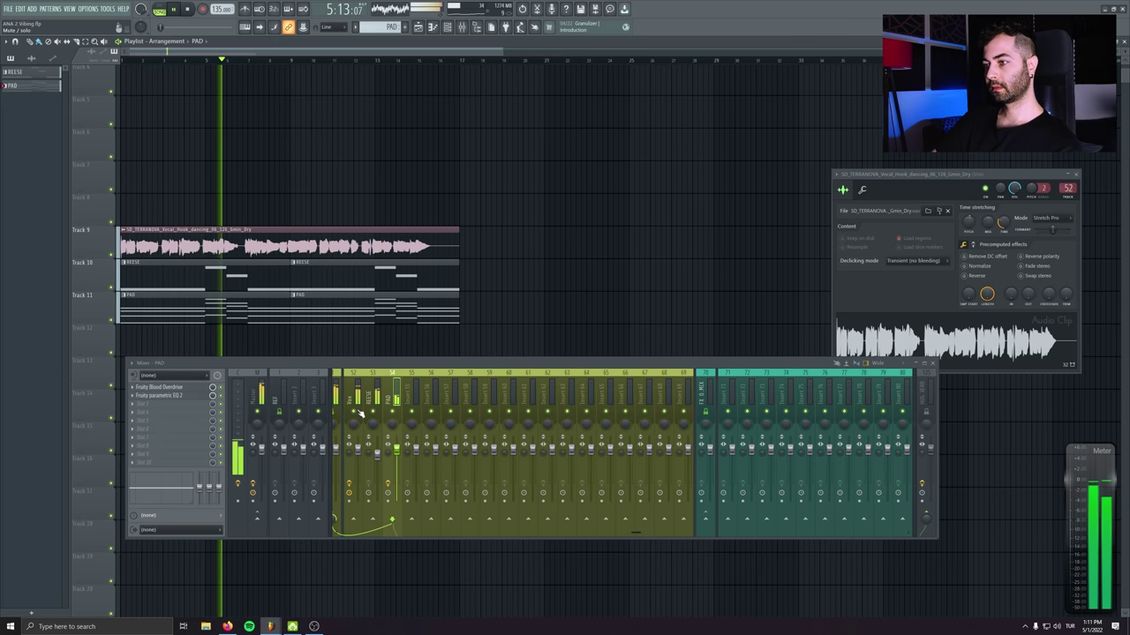
left_click(376, 455)
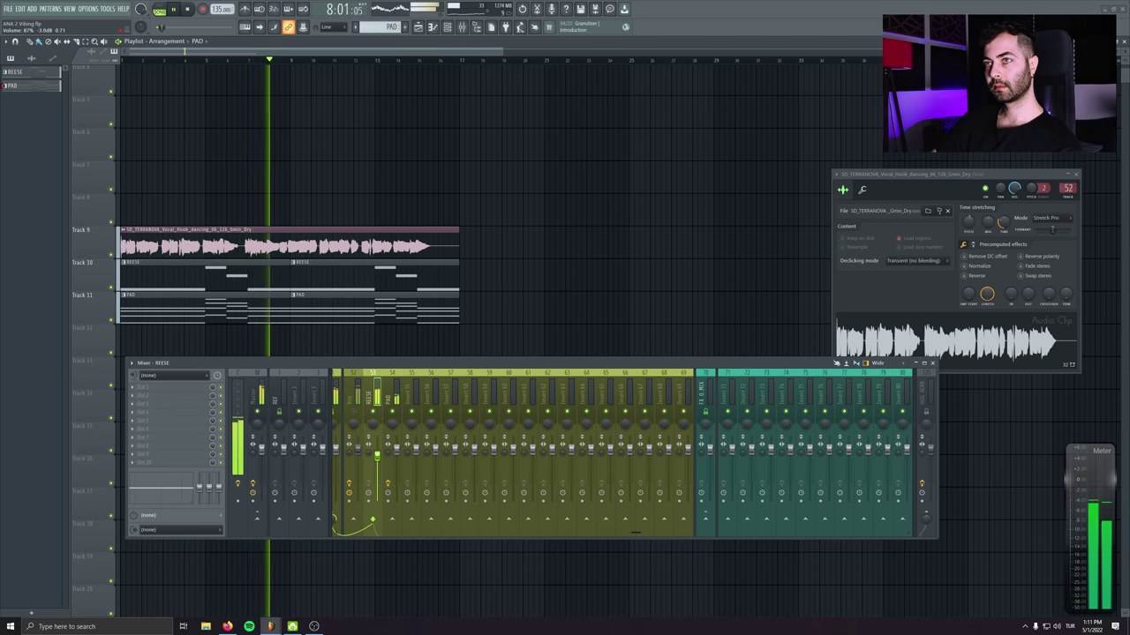
Transpose all the PAD pattern's notes up one octave
double_click(353, 317)
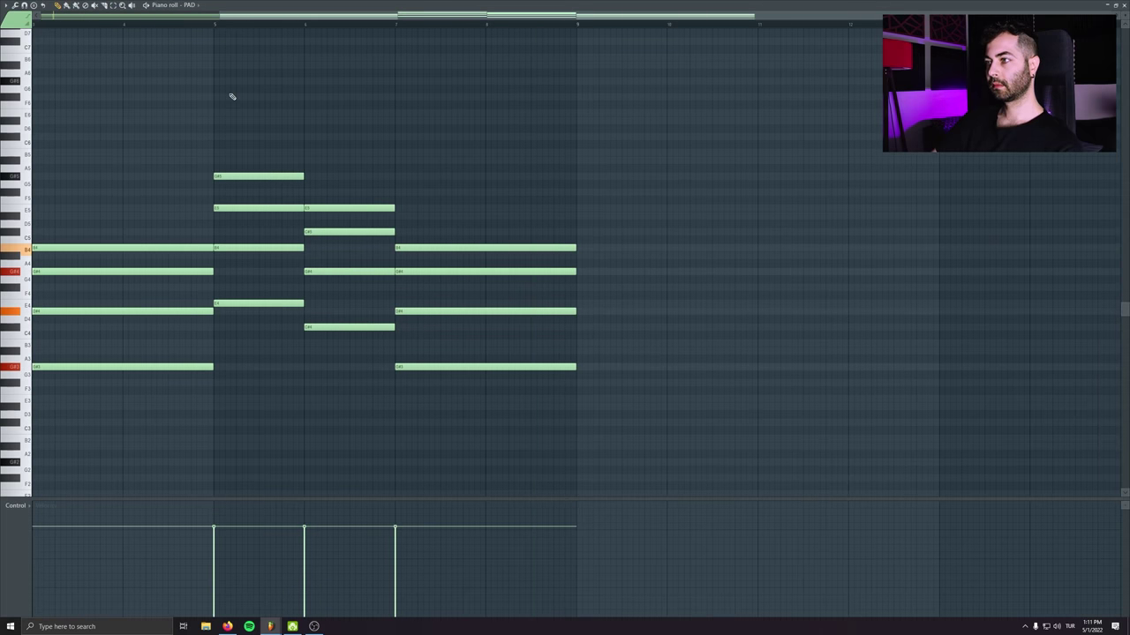
scroll(724, 214, "left", 4)
key("ctrl+a")
scroll(724, 215, "down", 3)
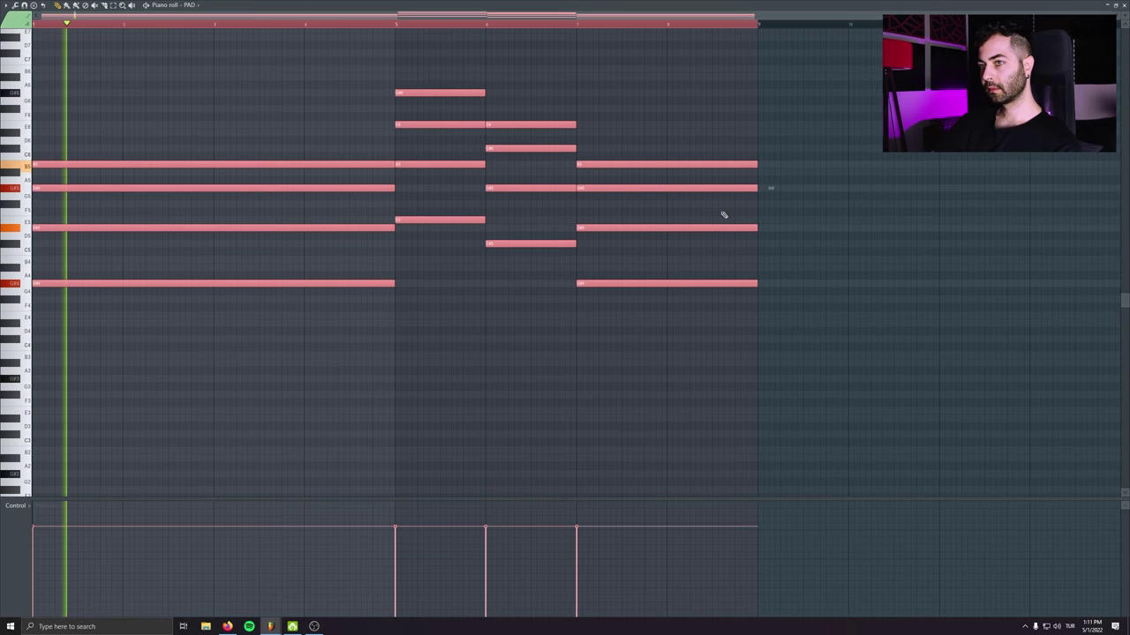
key("F7")
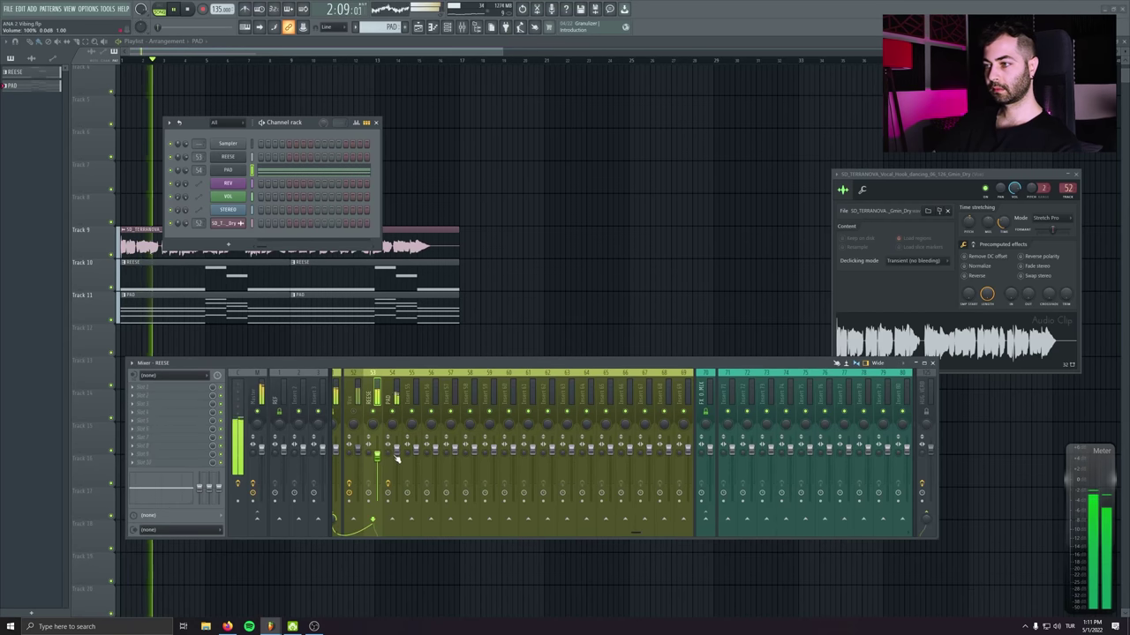
Widen the PAD mixer track with Fruity Stereo Enhancer at about 45% separated, and lower the PAD fader while listening
left_click(395, 459)
left_click(159, 386)
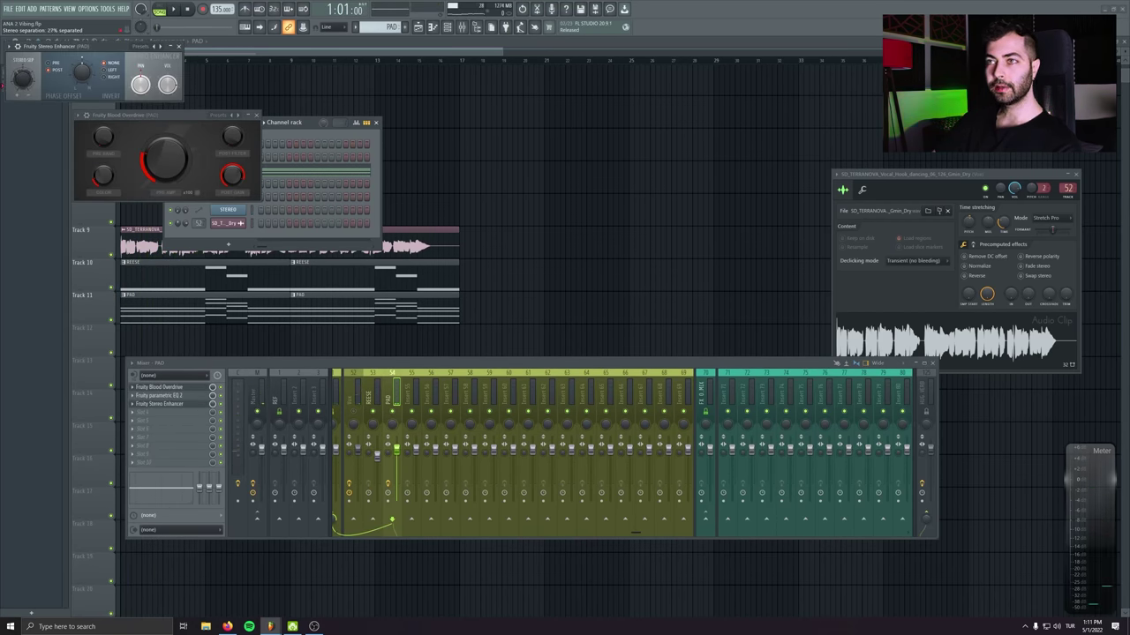
key("space")
left_click_drag(29, 76, 221, 236)
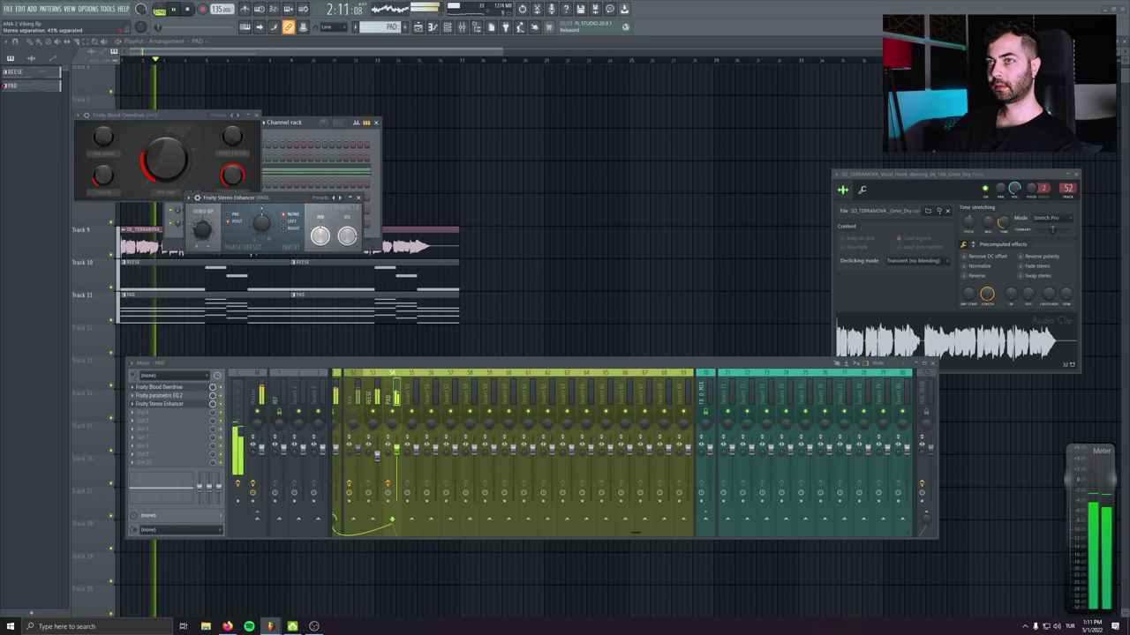
left_click(358, 197)
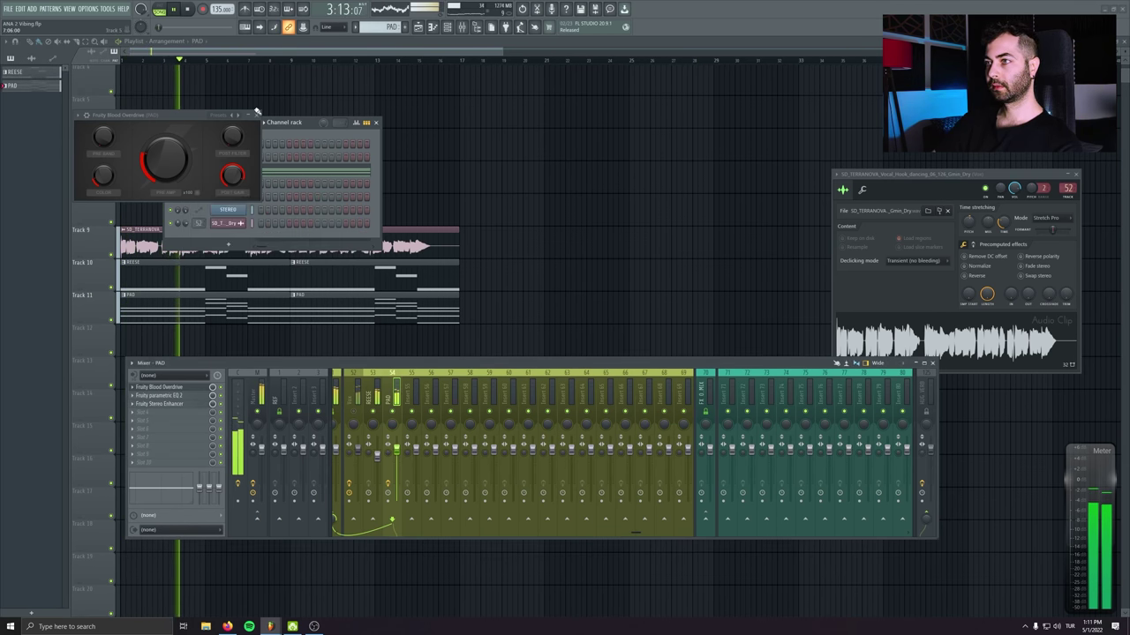
left_click(255, 115)
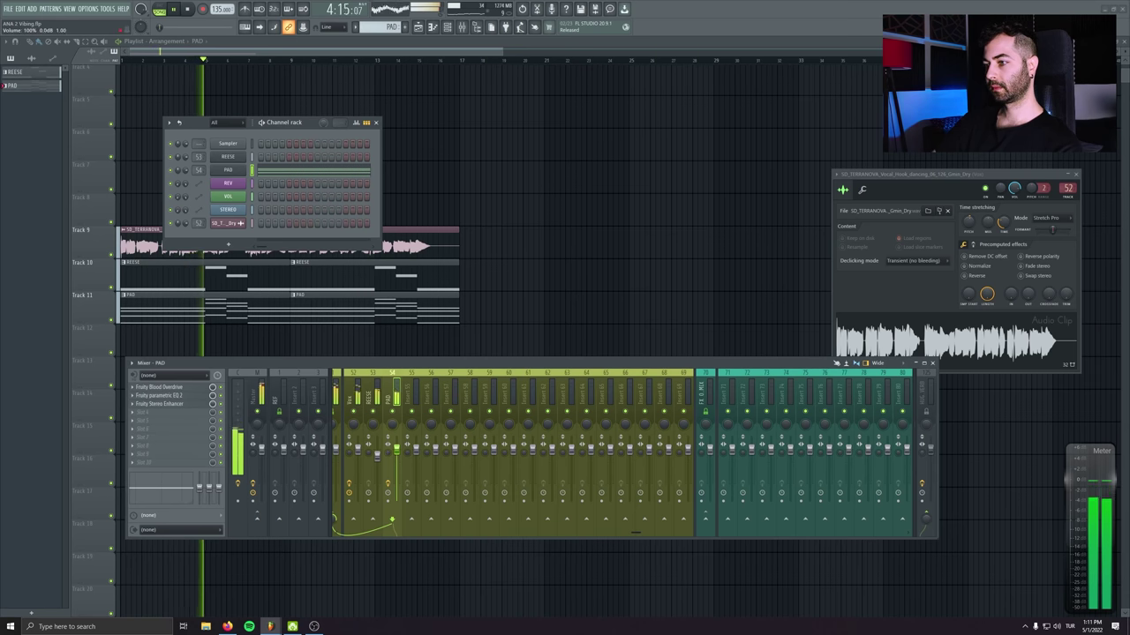
key("F6")
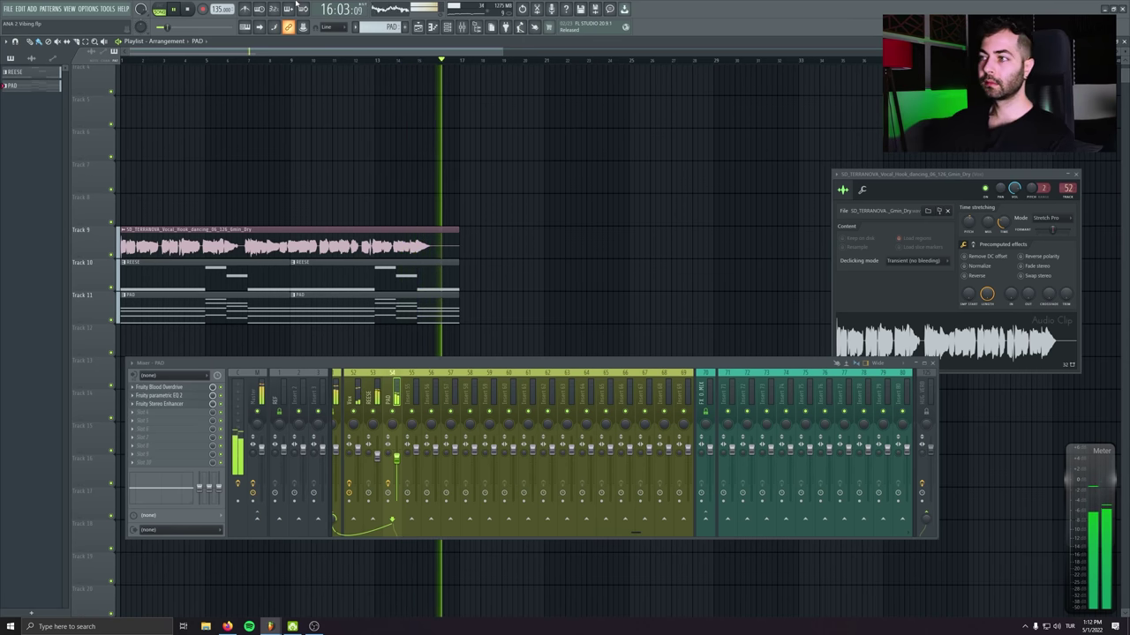
key("space")
Clone the PAD channel and place the lowest PAD notes, G#4, E5, C#5 and G#4, on the clone
key("F6")
left_click(260, 174)
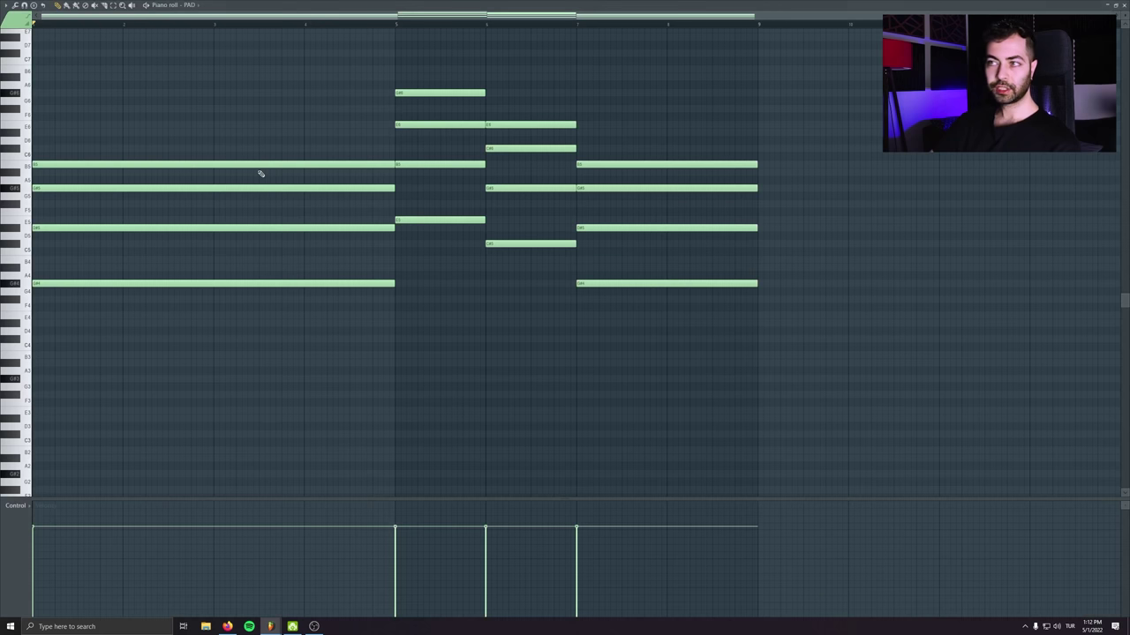
key("shift+Down")
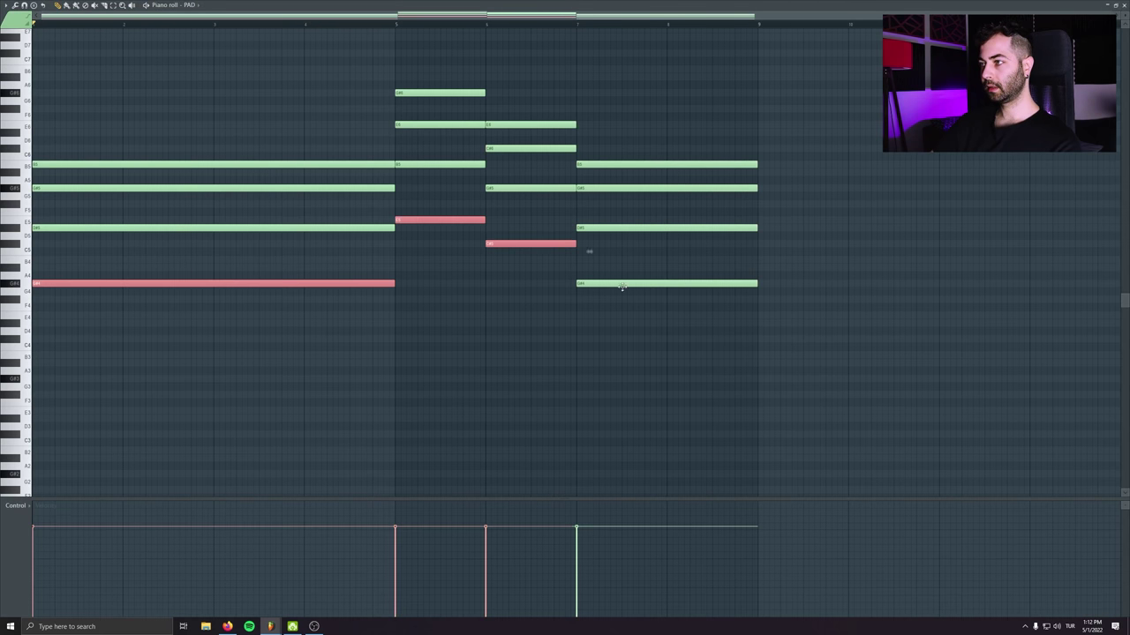
key("F7")
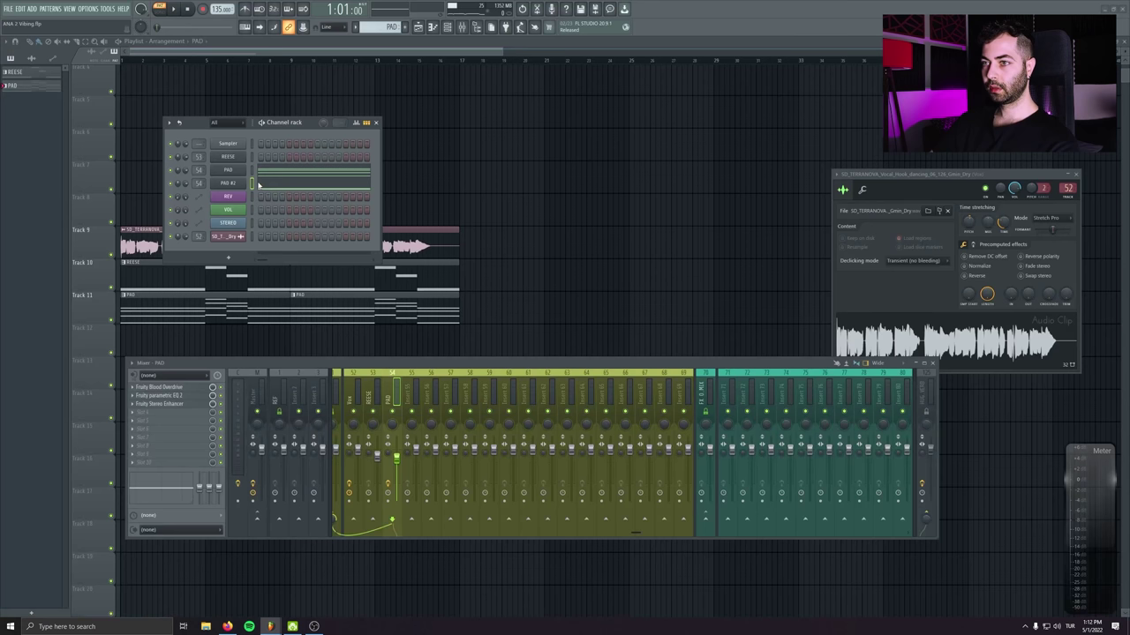
Load the Chella pad preset from the Ultra Circuit Breaker bank on the cloned PAD channel
left_click(329, 194)
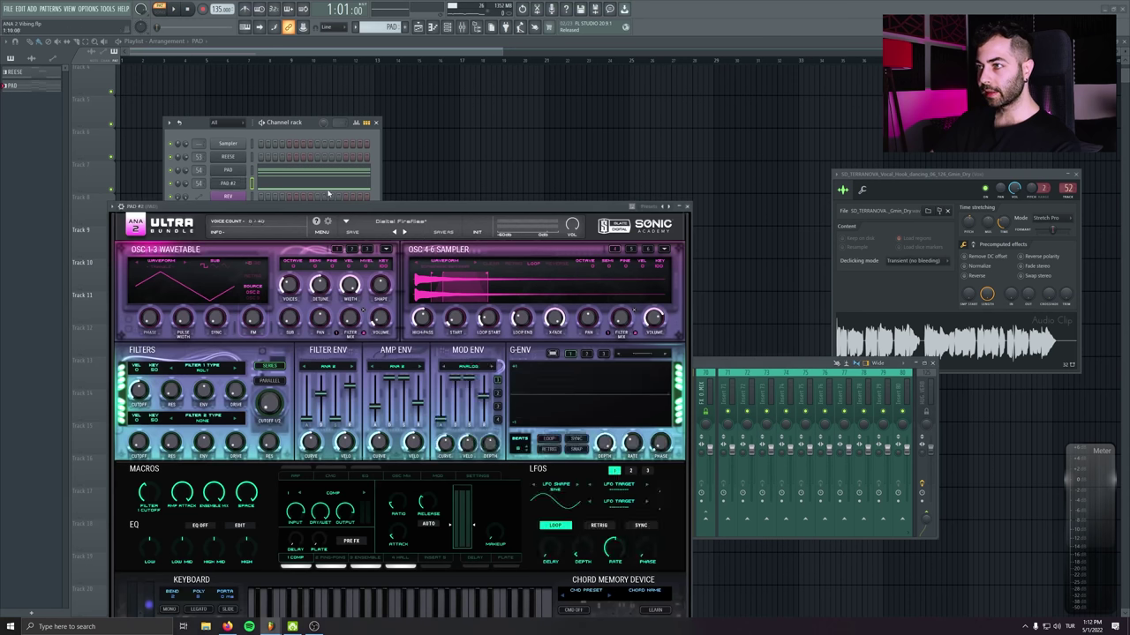
left_click(386, 221)
left_click(466, 282)
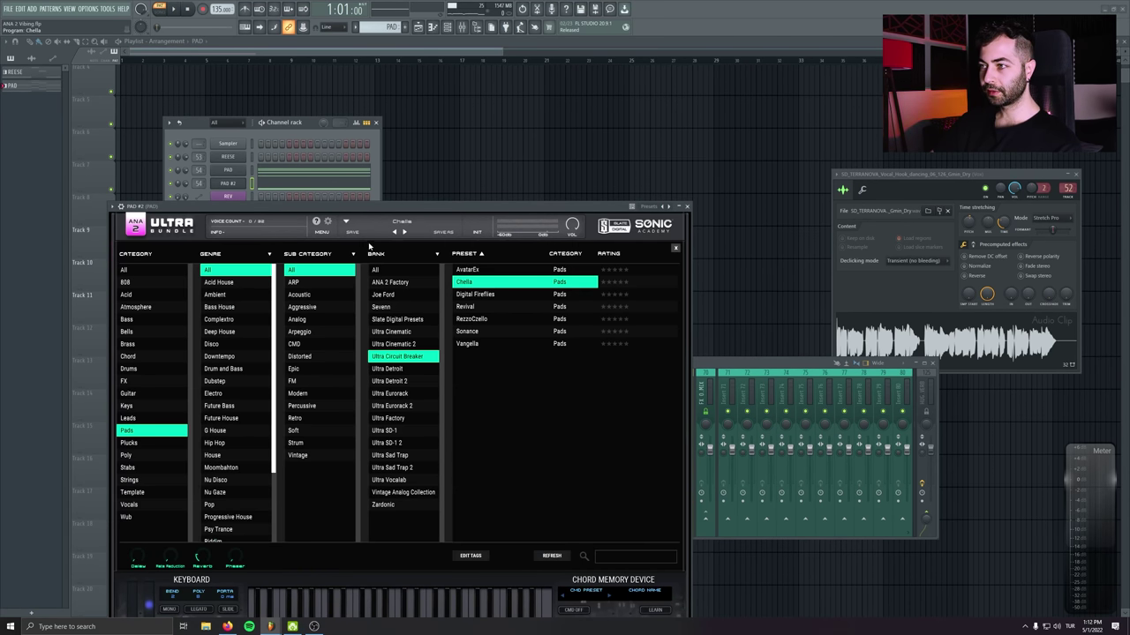
Raise the second macro of the Chella preset on PAD #2 to about 26 while listening, and save the project
key("space")
left_click(385, 221)
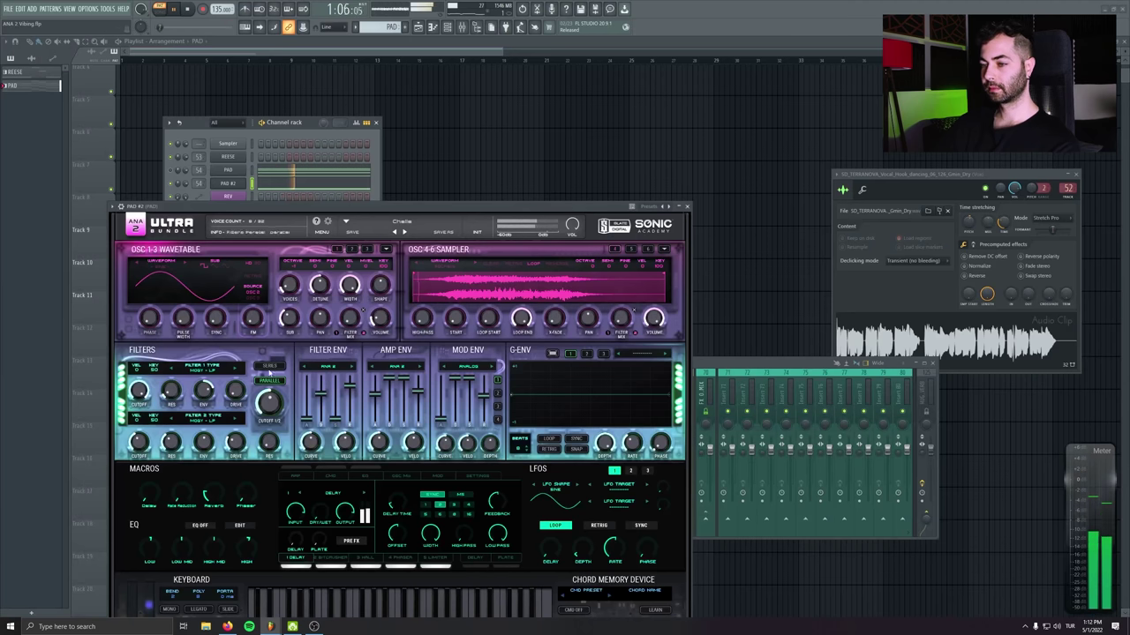
left_click_drag(172, 492, 180, 452)
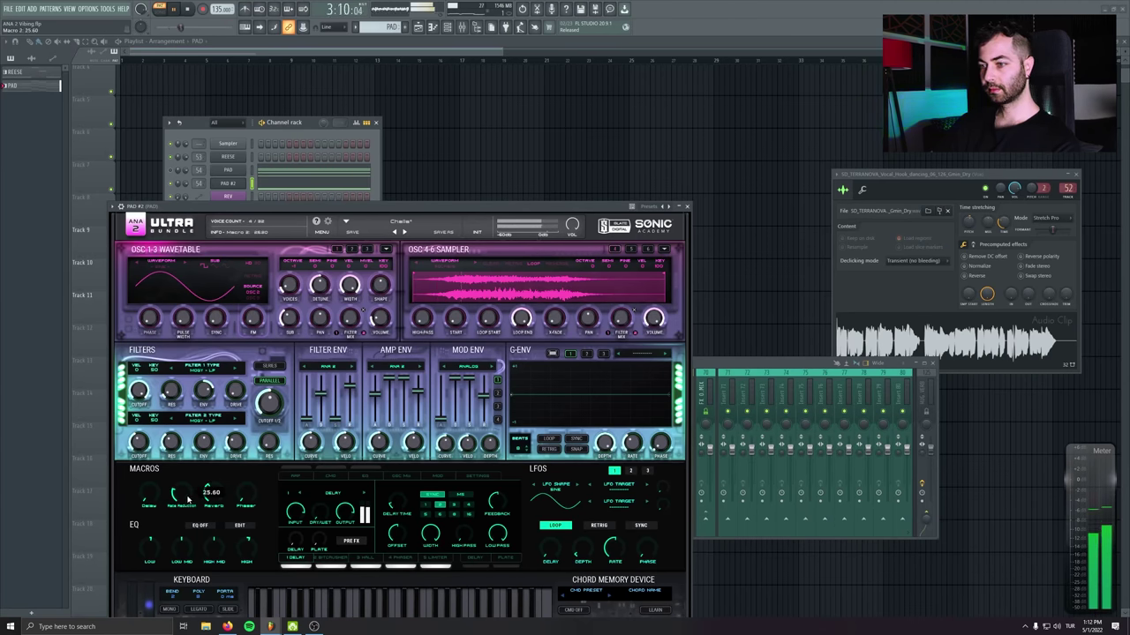
left_click(684, 208)
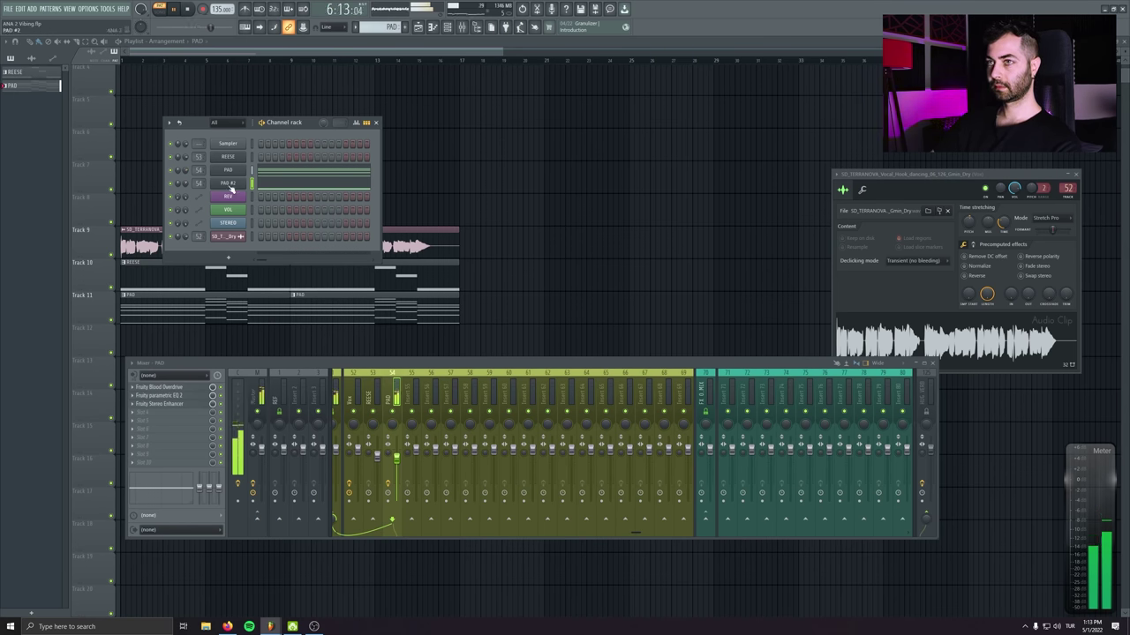
left_click(193, 11)
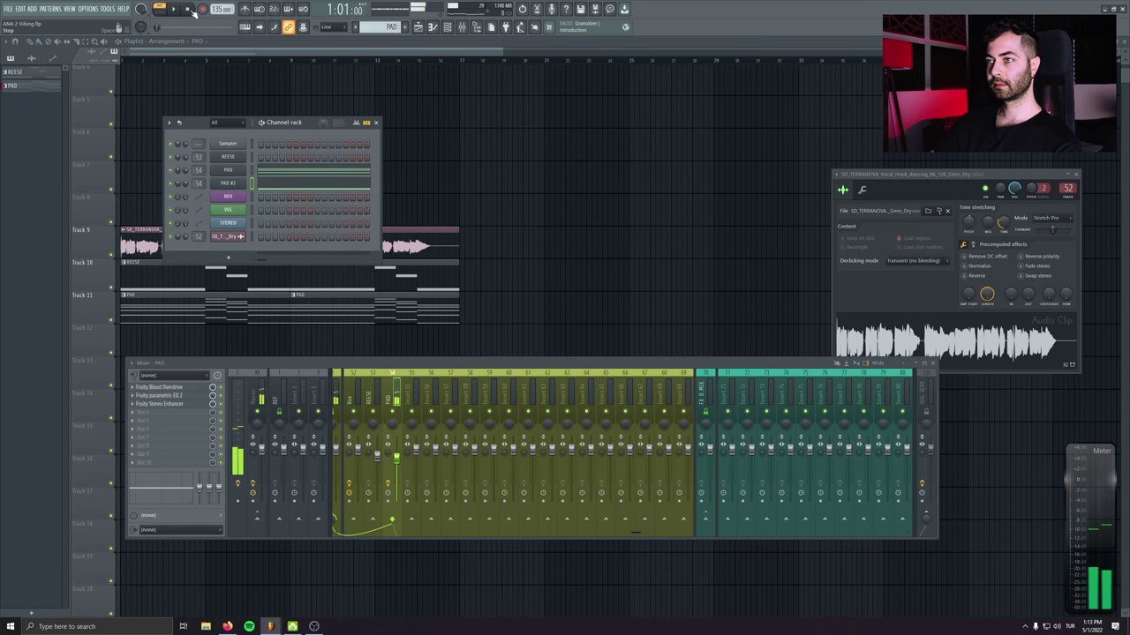
key("ctrl+s")
Set Macro 2 on PAD #2 to about 29 and create an automation clip for it
left_click(227, 182)
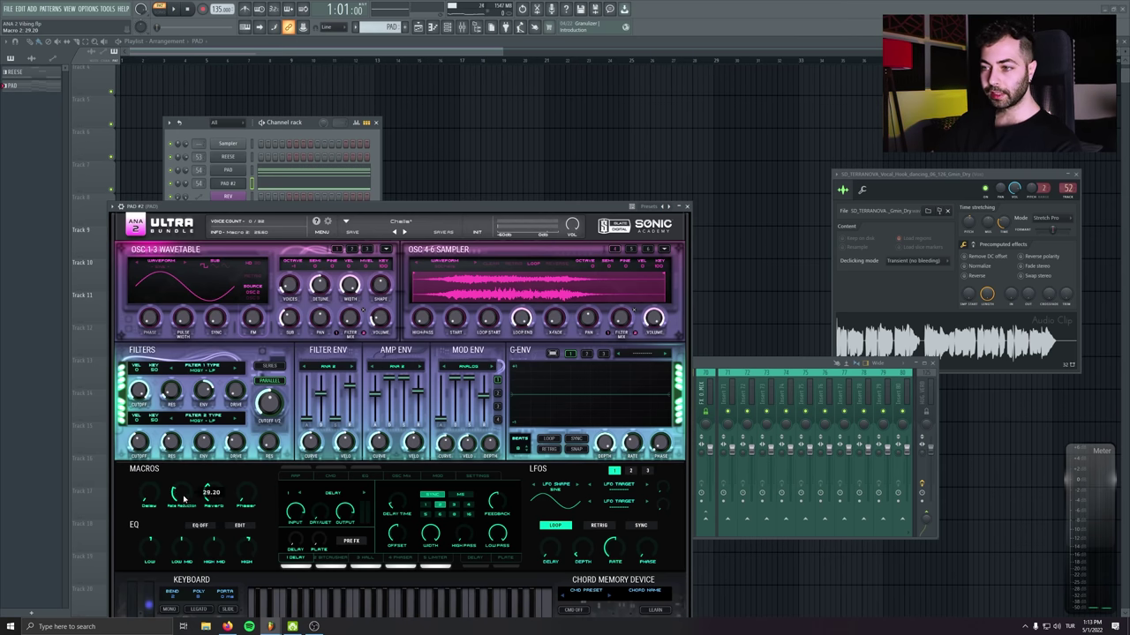
left_click(110, 10)
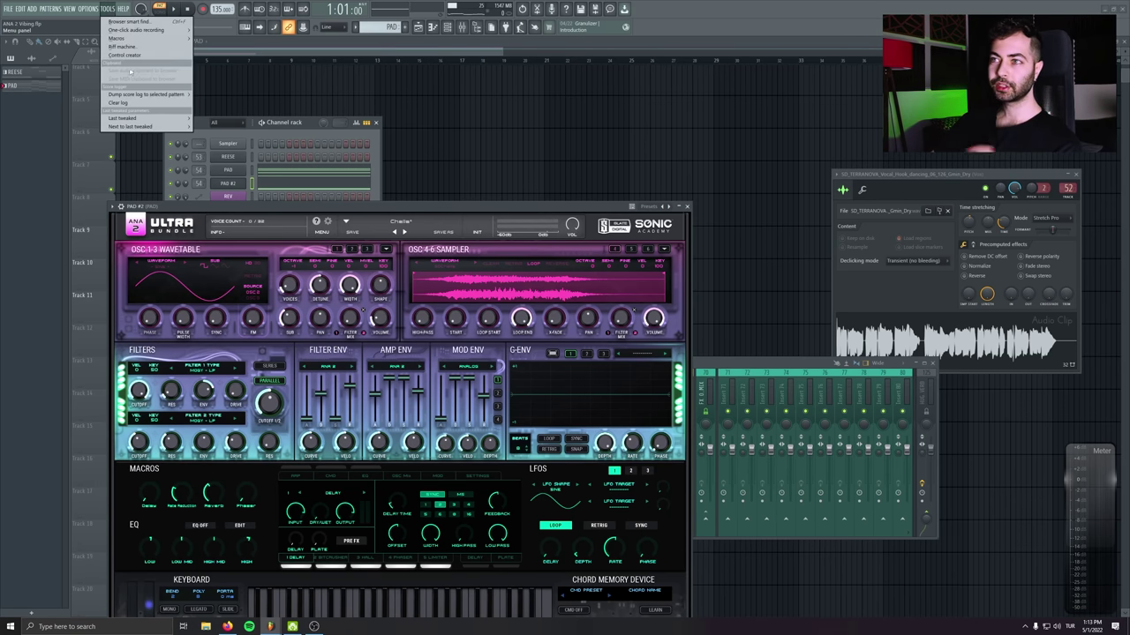
mouse_move(145, 117)
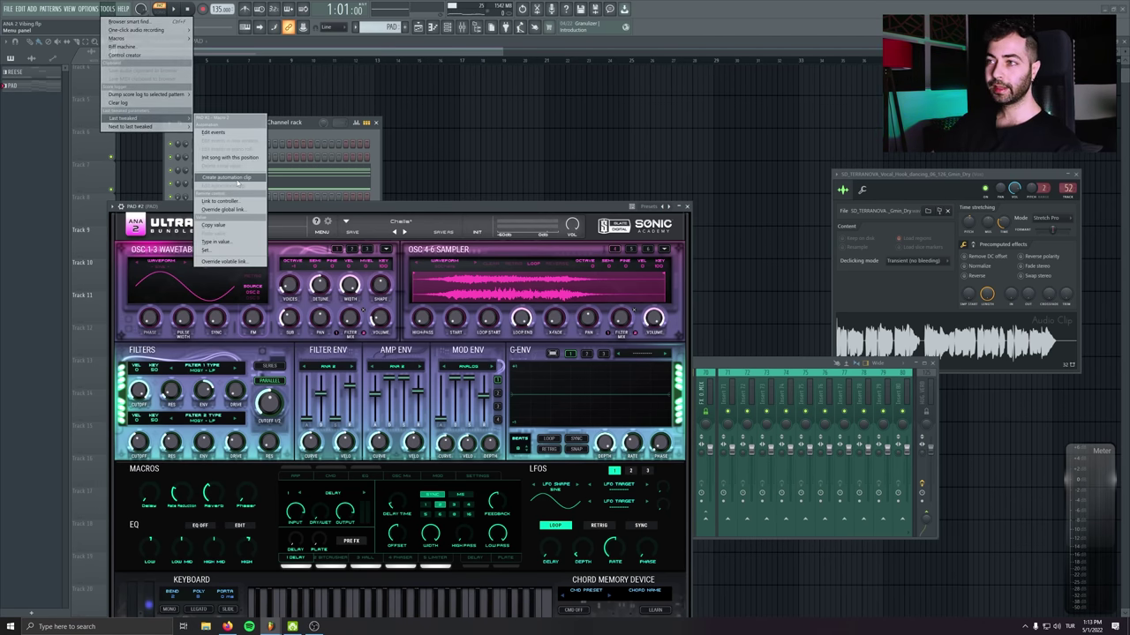
left_click(238, 181)
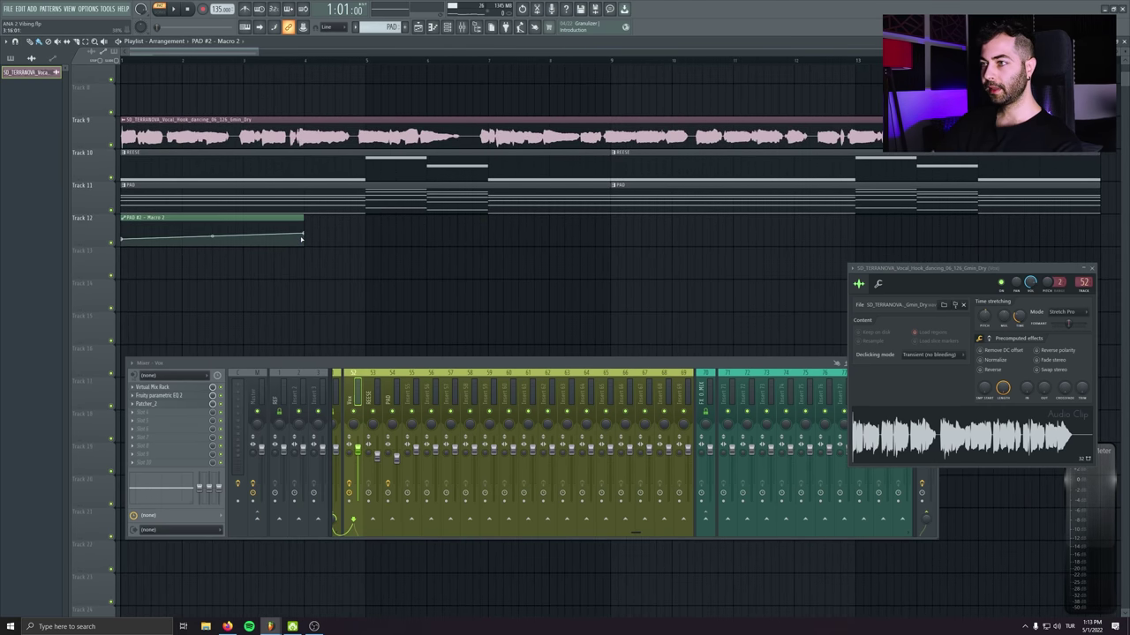
Shape the Macro 2 automation to rise until bar 5 and fall until bar 9, and trim the clip to end at bar 9
left_click_drag(302, 238, 854, 228)
right_click(622, 239)
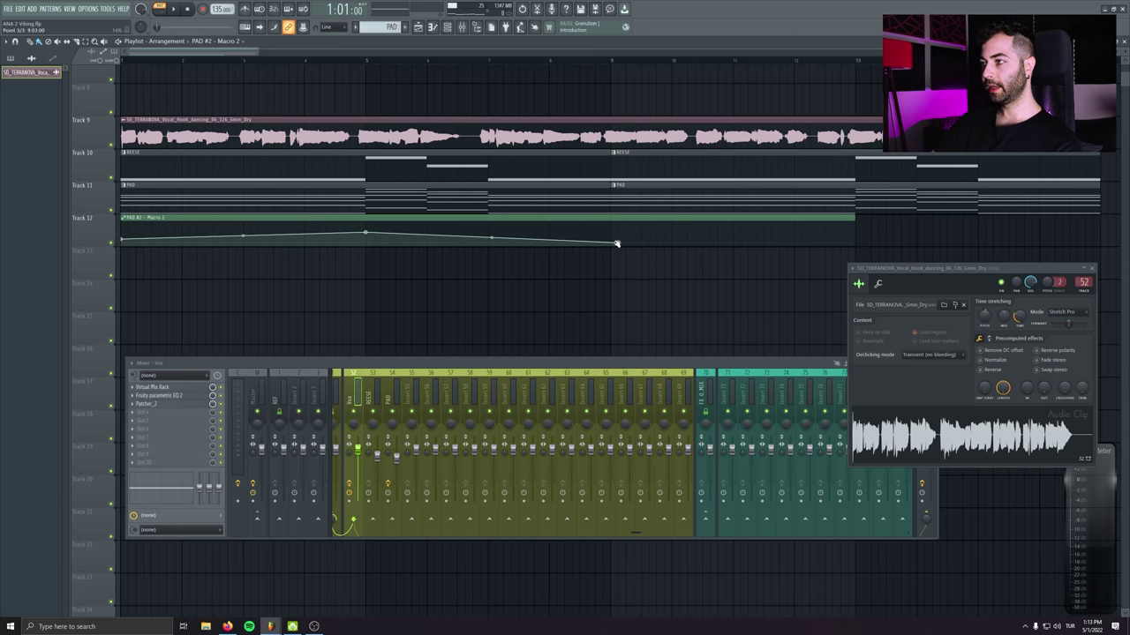
left_click_drag(616, 241, 610, 238)
left_click_drag(854, 217, 619, 222)
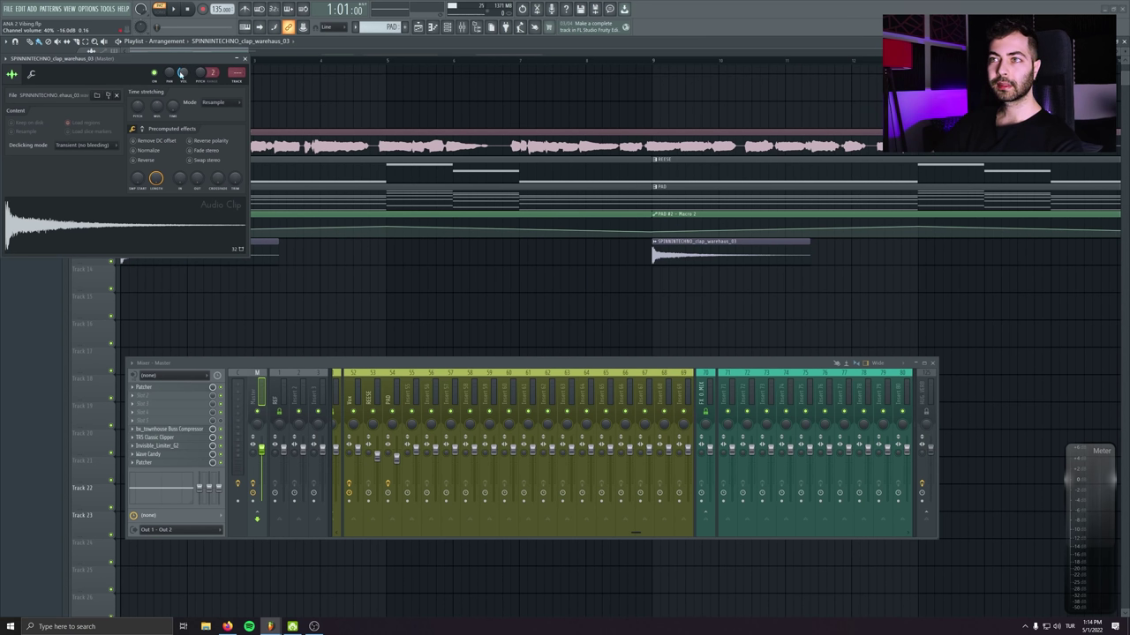
Audition the SPINNINTECHNO_clap_warehaus_03 sample, and assign the FX Downlifter (10) sample a tempo range while listening in the mix
left_click(150, 222)
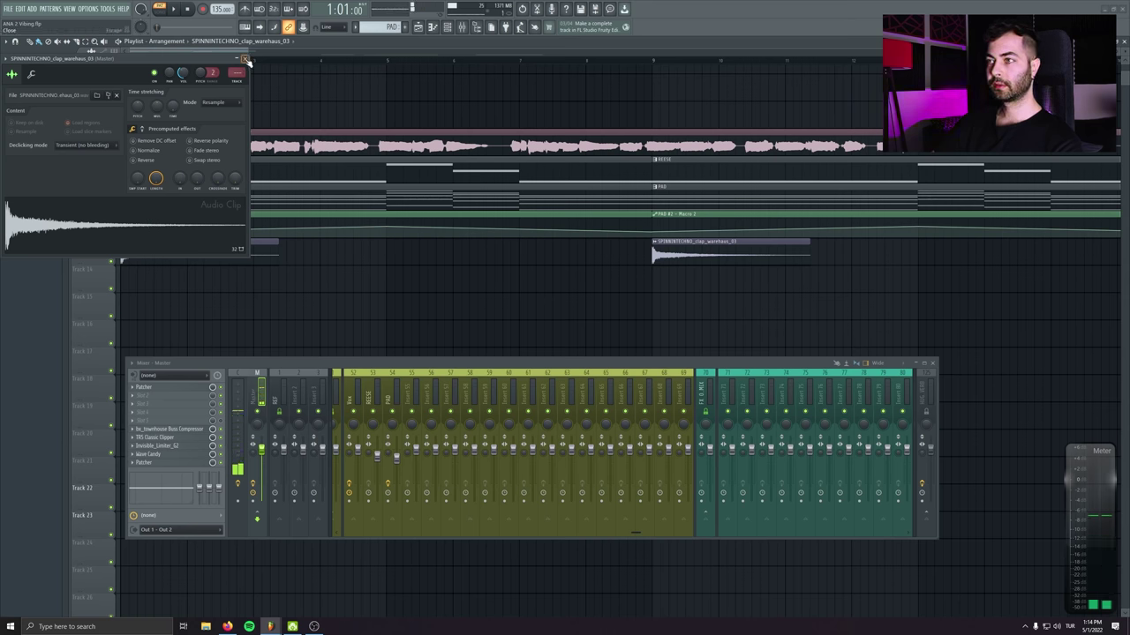
left_click(246, 60)
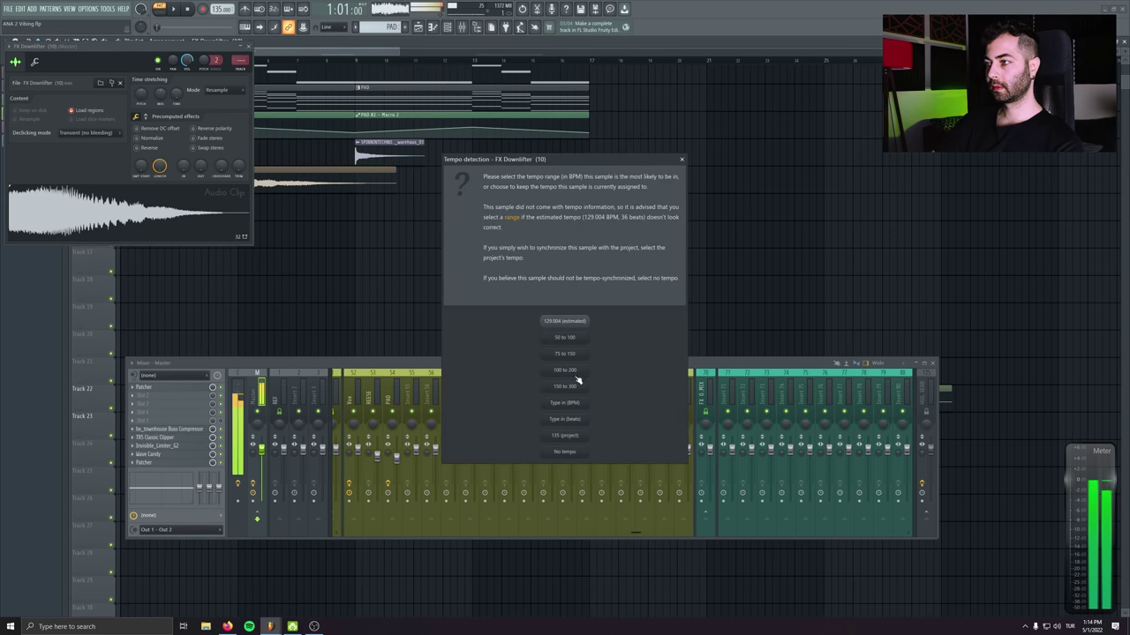
left_click(576, 382)
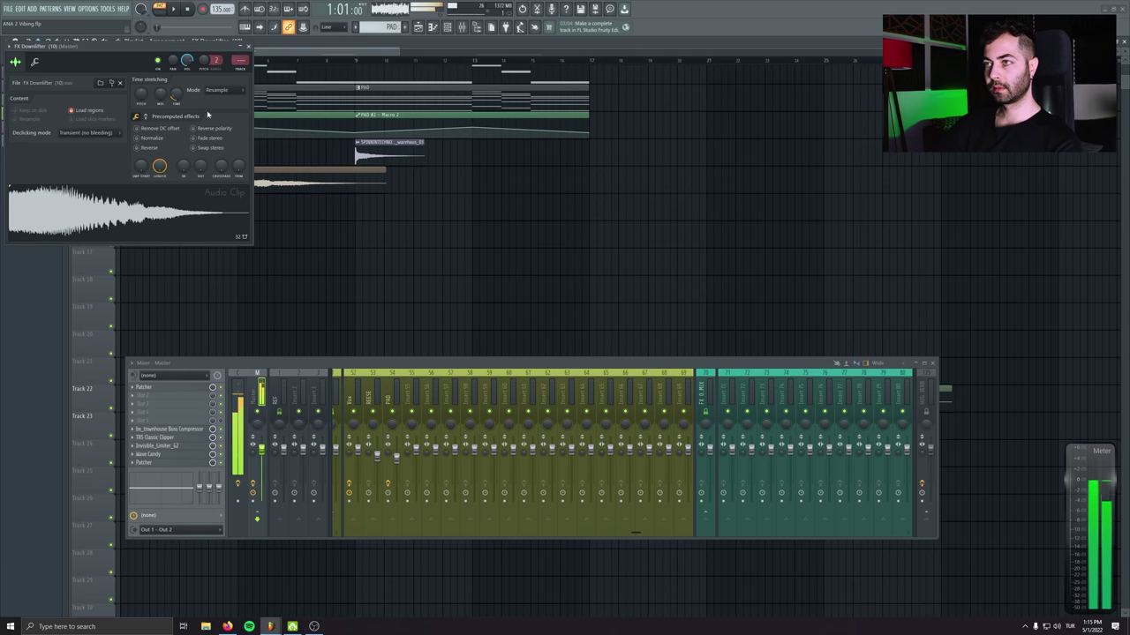
key("space")
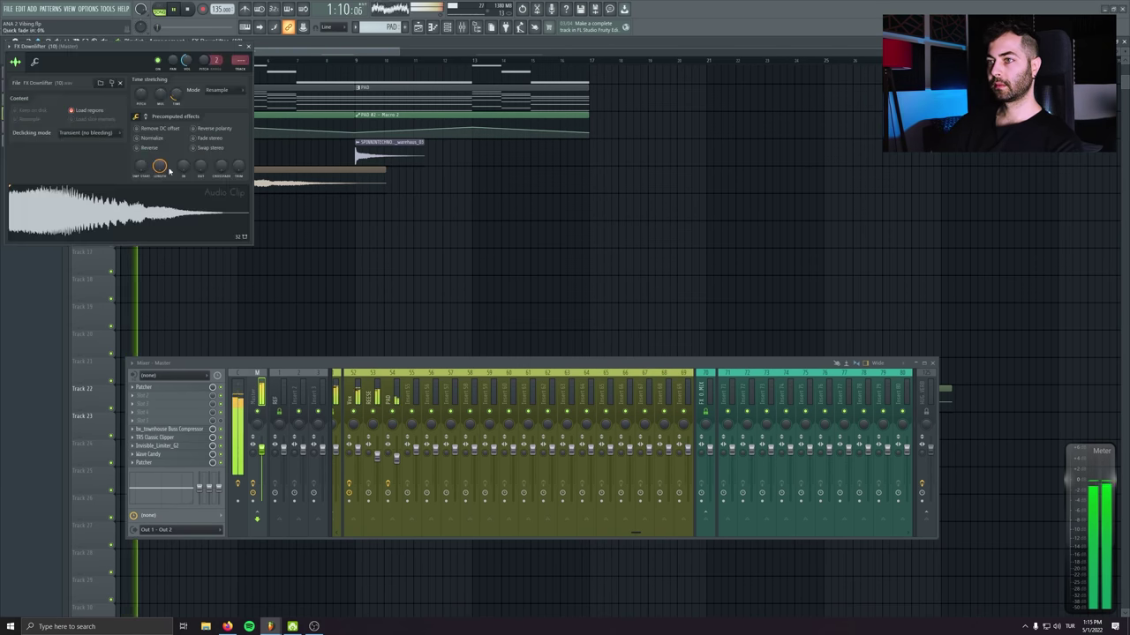
left_click_drag(133, 46, 142, 211)
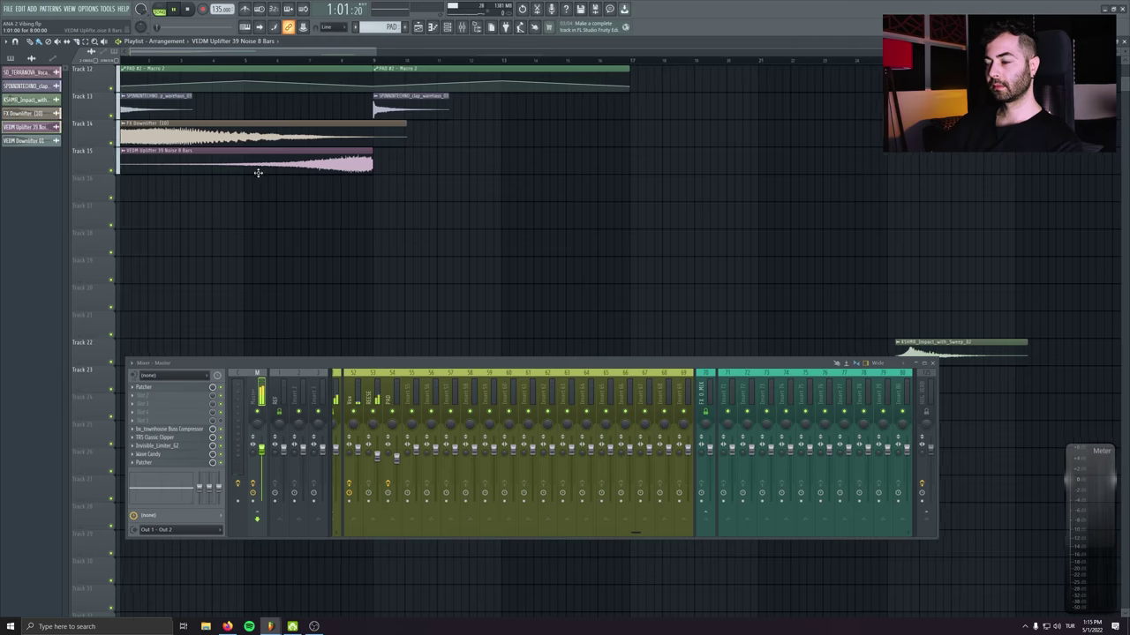
Repeat the VEDM Uplifter 39 Noise 8 Bars and VEDM Downlifter 01 clips at bar 9 and play the arrangement
key("space")
left_click_drag(258, 172, 448, 171)
scroll(492, 295, "up", 2)
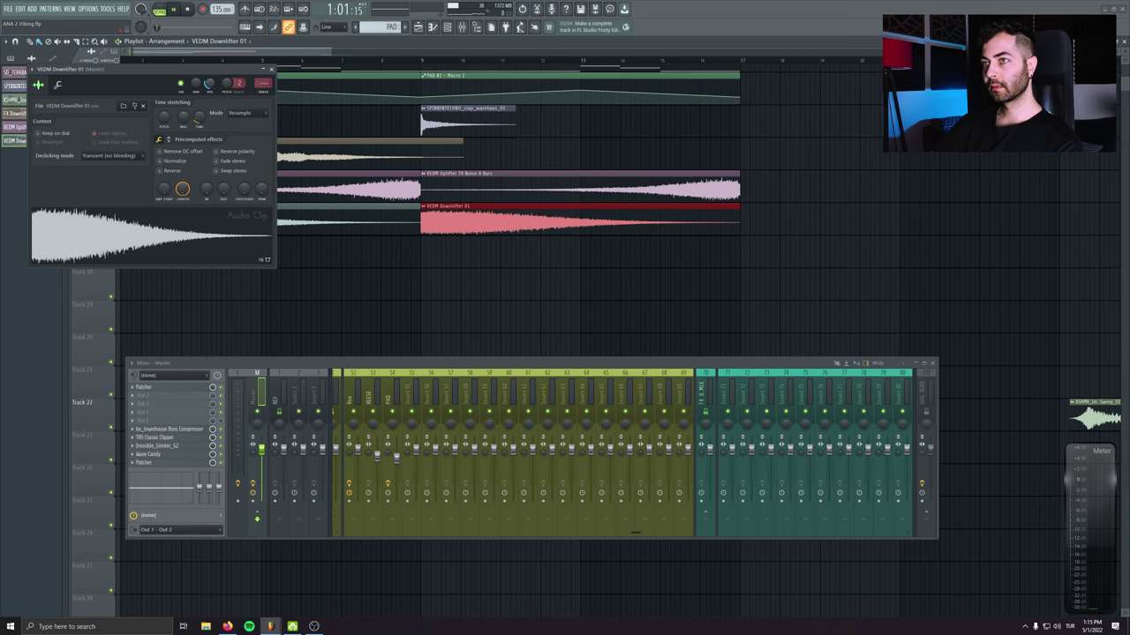
key("space")
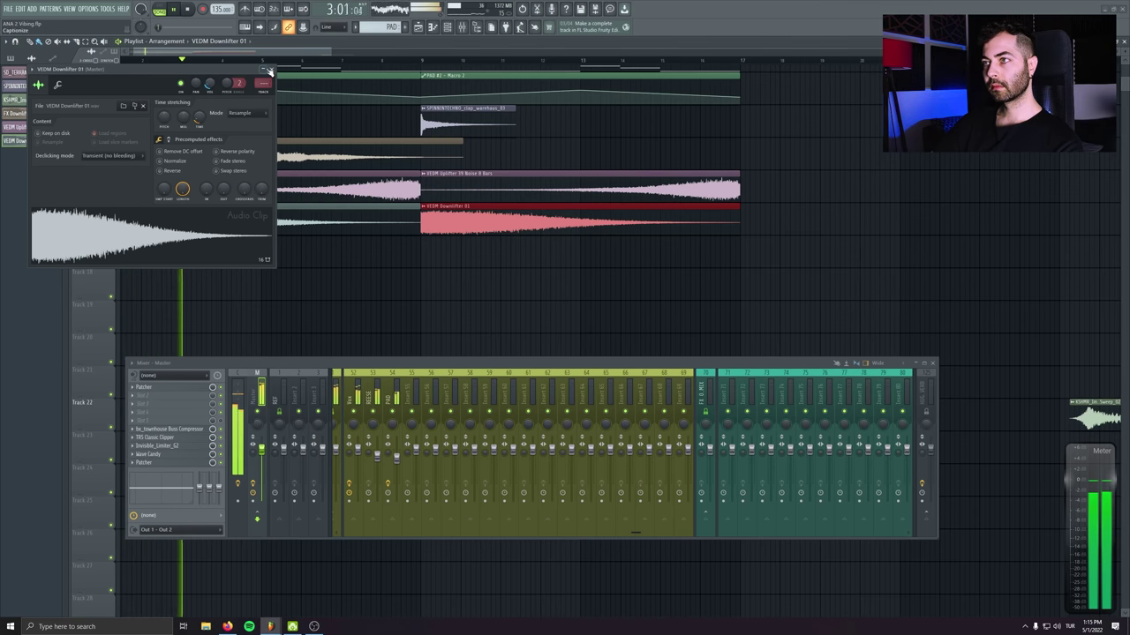
key("Escape")
scroll(406, 251, "down", 2)
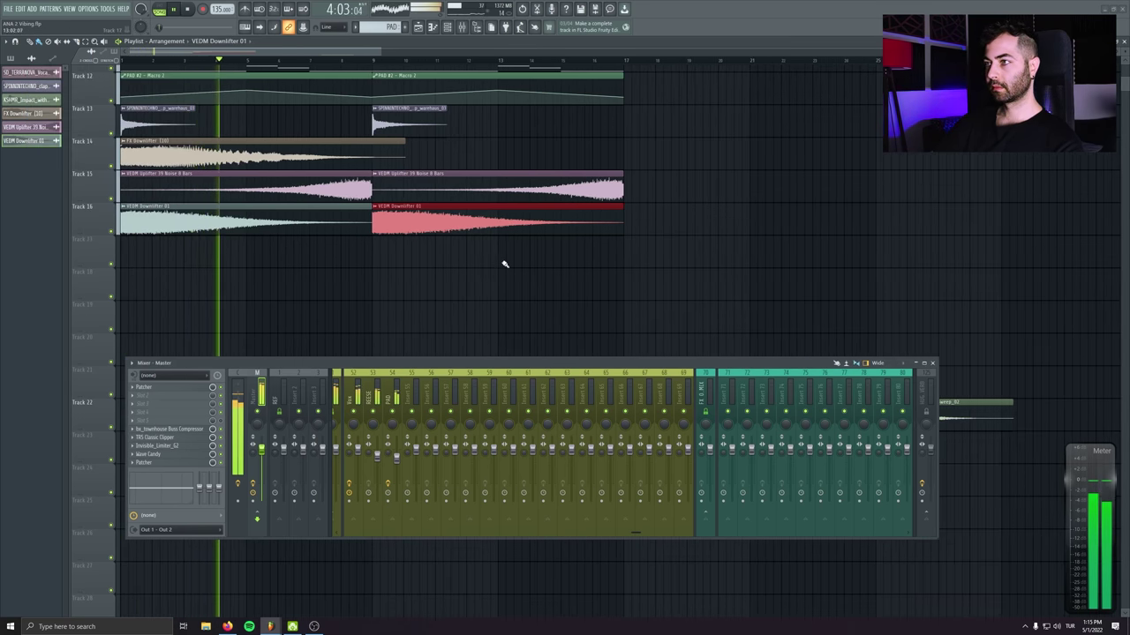
Place the KSHMR_Impact_with_Sweep_02 sample on Track 17 so that its sweep leads into bar 9
scroll(413, 196, "up", 3)
left_click_drag(31, 99, 373, 198)
scroll(379, 198, "up", 3)
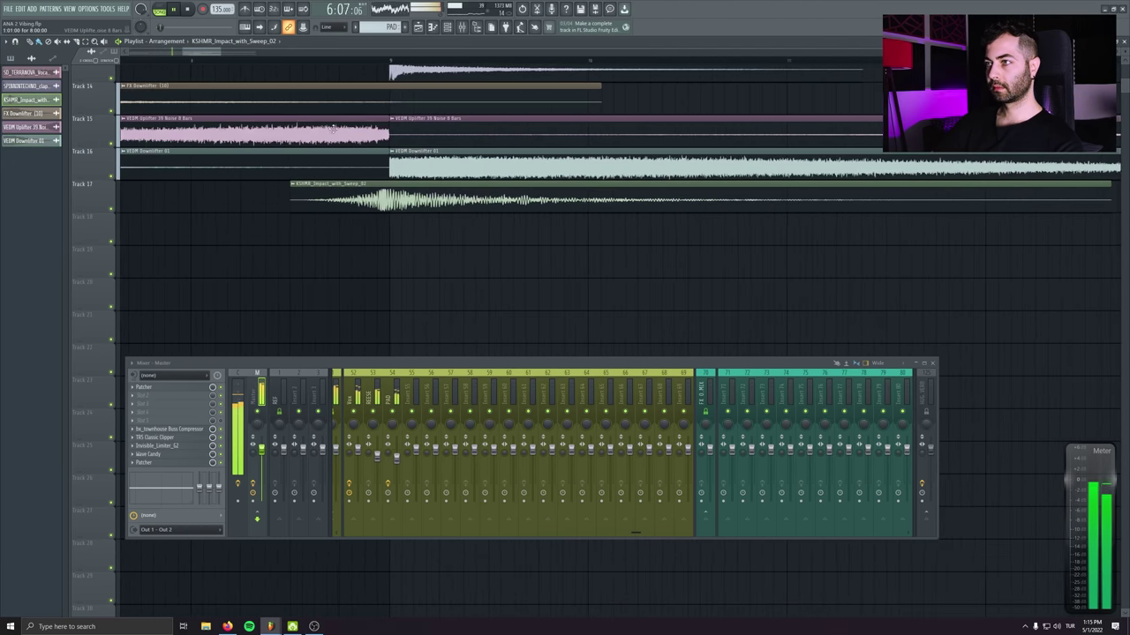
Lower the channel volume of VEDM Uplifter 39 Noise to 31% and of KSHMR_Impact_with_Sweep_02 to 69%
double_click(215, 121)
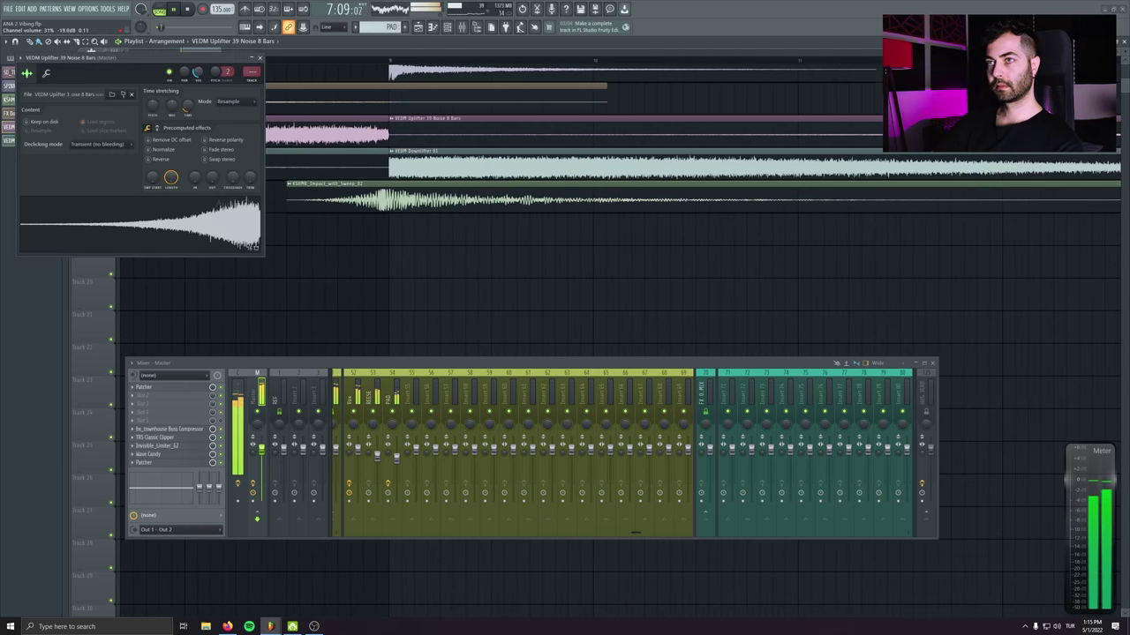
key("Escape")
scroll(453, 221, "down", 3)
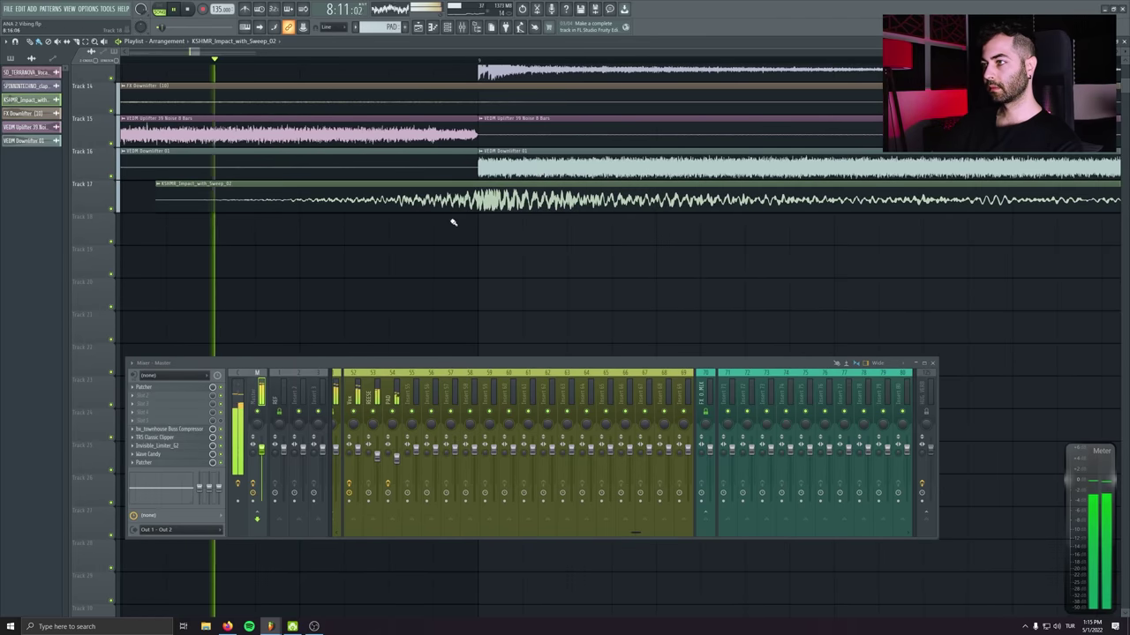
scroll(285, 227, "up", 3)
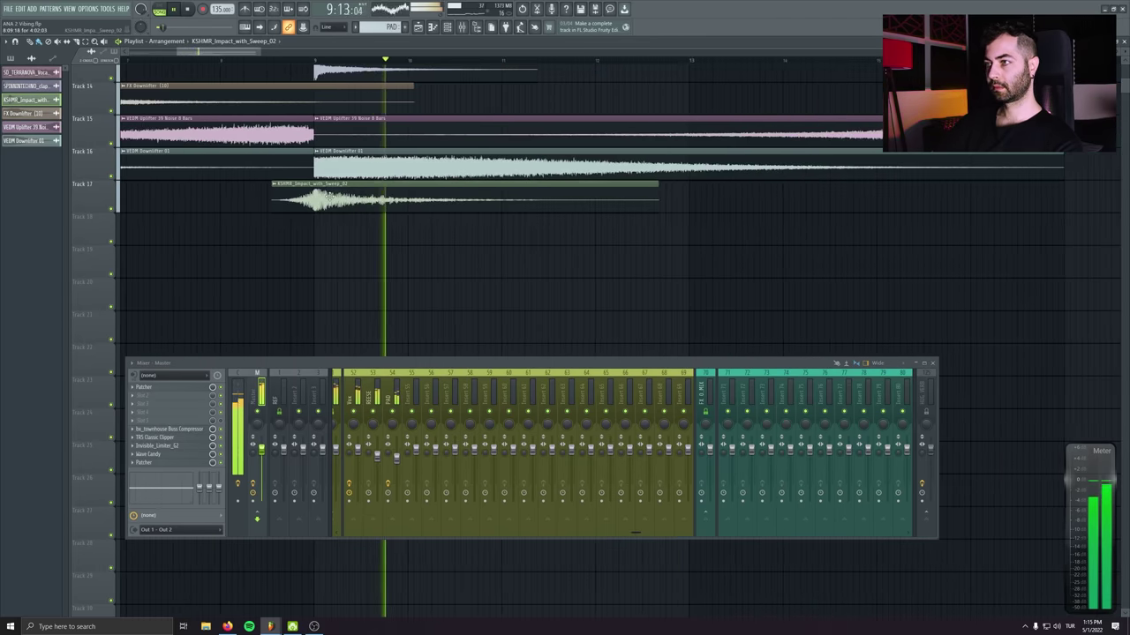
double_click(300, 184)
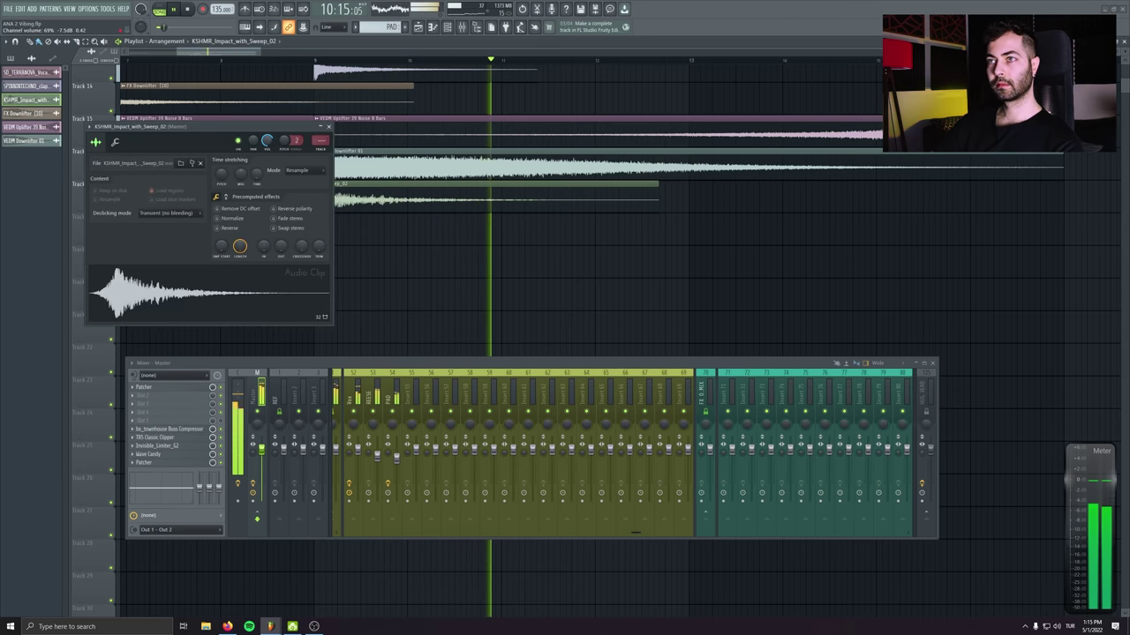
key("Escape")
Save the project and look over the whole arrangement in the playlist during playback
scroll(468, 217, "up", 3)
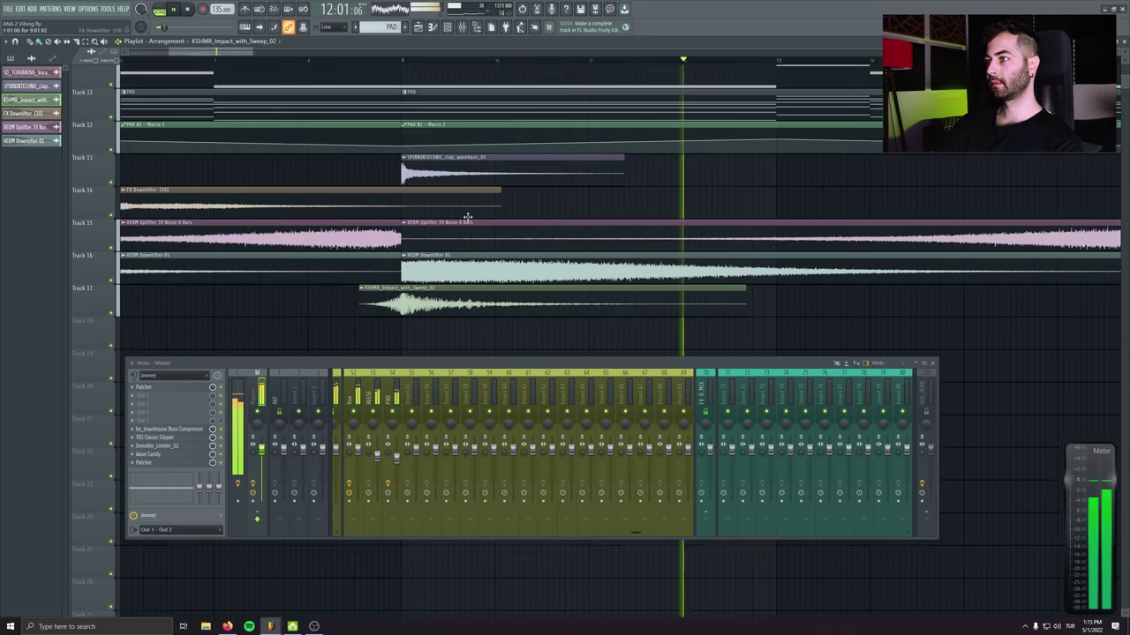
key("ctrl+s")
scroll(468, 217, "up", 3)
scroll(529, 176, "down", 5)
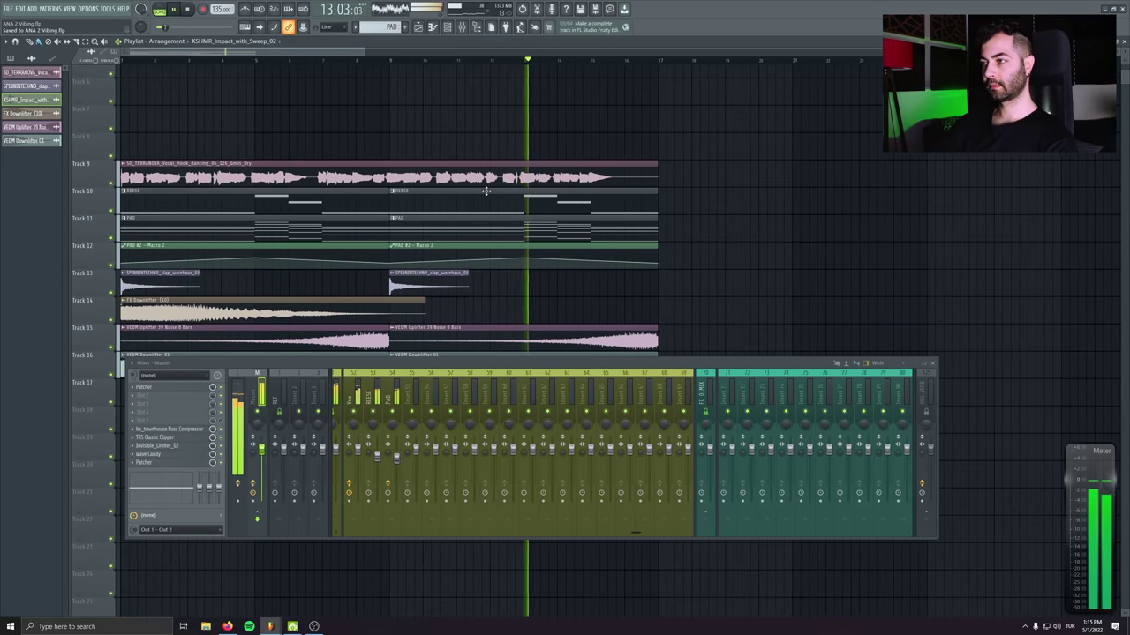
left_click(521, 258)
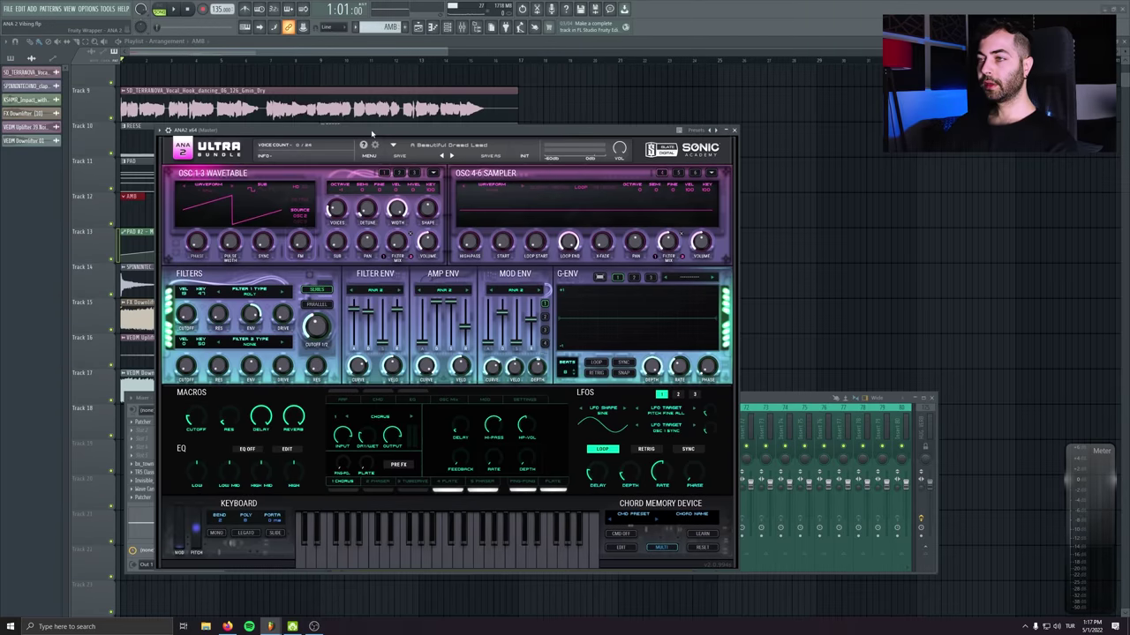
Filter the new ANA 2 instance's presets to the Atmosphere category of the Ultra Cinematic 2 bank
left_click_drag(371, 133, 311, 148)
left_click(377, 161)
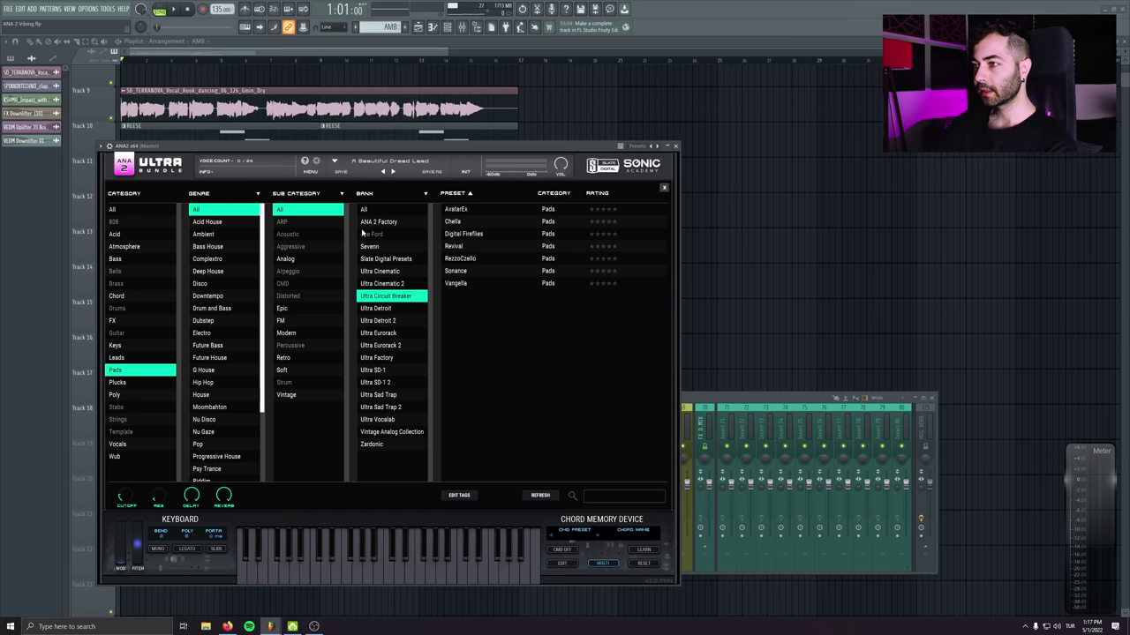
left_click(385, 284)
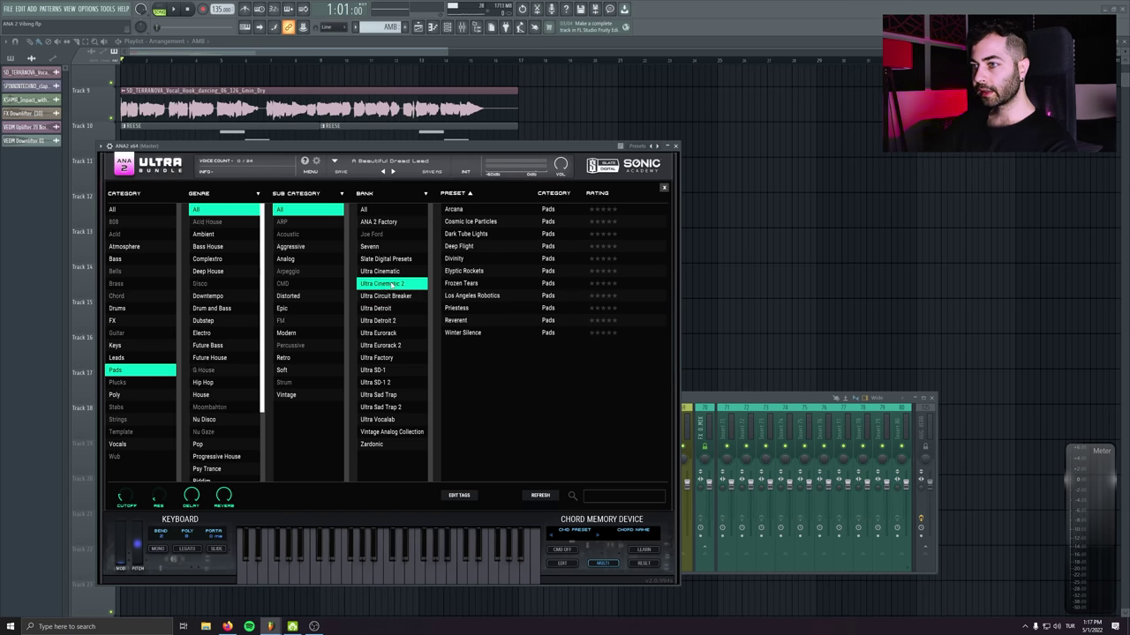
left_click(129, 210)
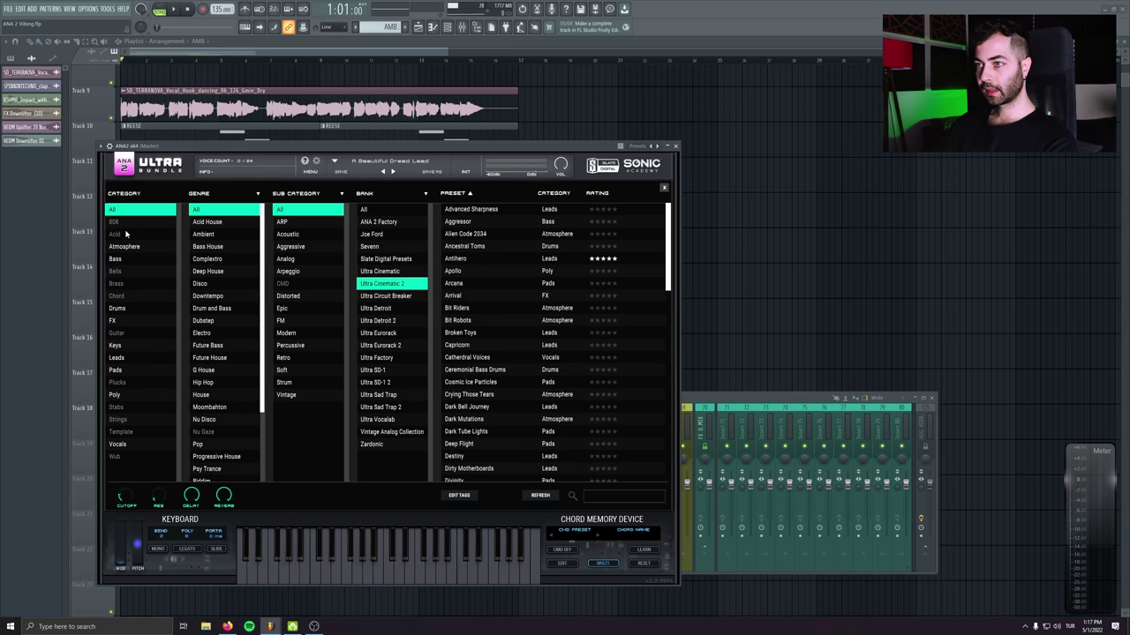
left_click(129, 247)
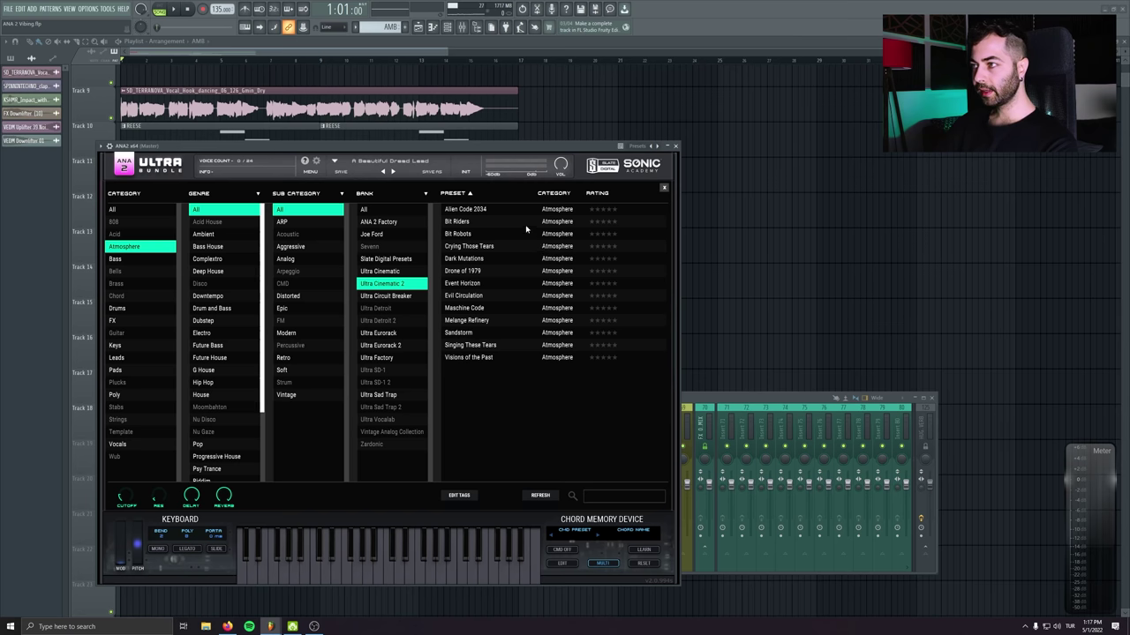
Audition the Ultra Cinematic 2 atmosphere presets from Alien Code 2034 down to Evil Circulation and Event Horizon
left_click(463, 208)
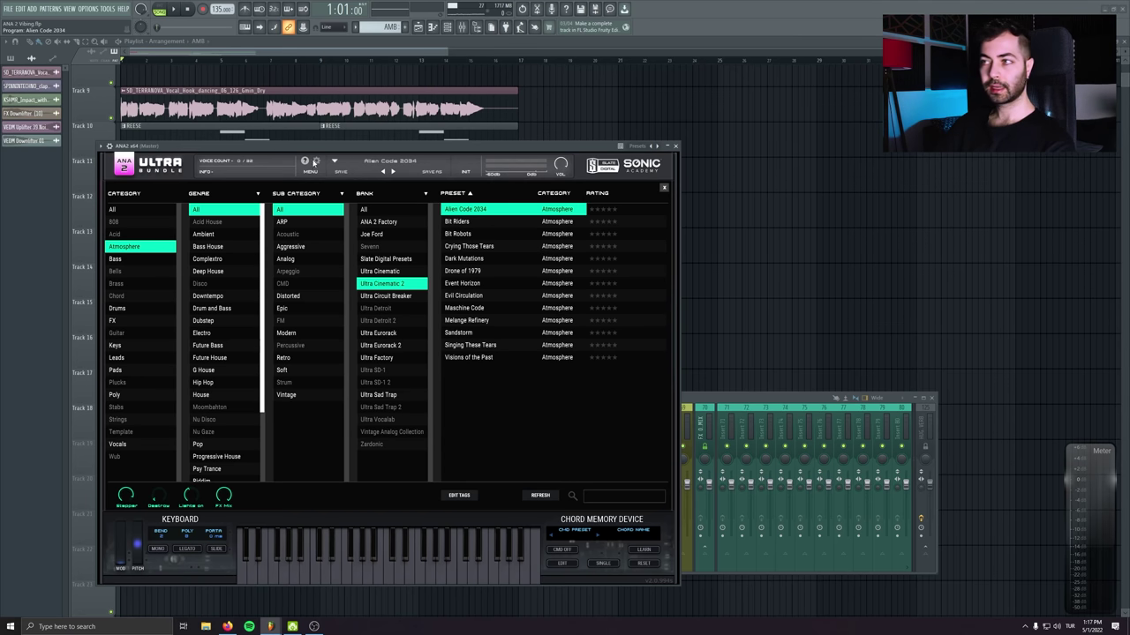
left_click_drag(315, 150, 303, 187)
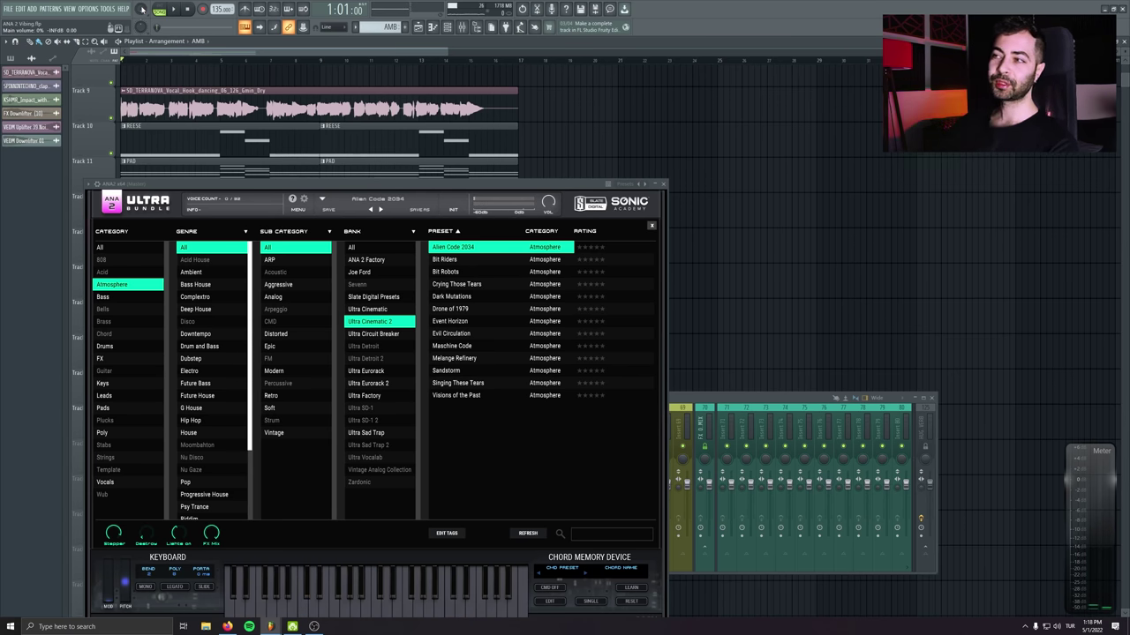
left_click(450, 260)
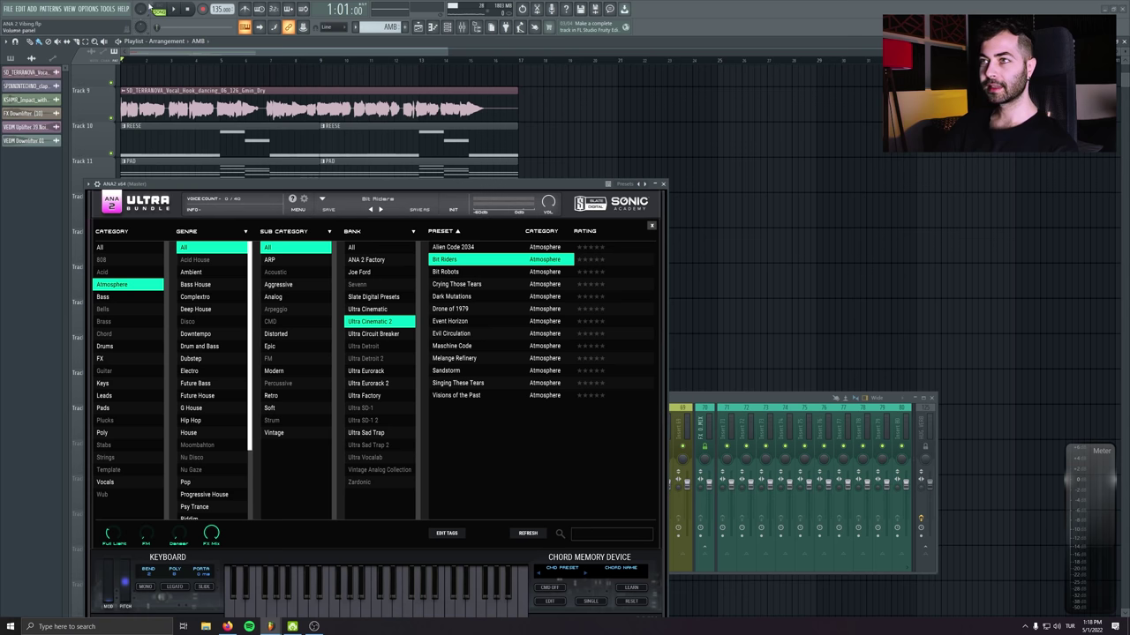
left_click(441, 272)
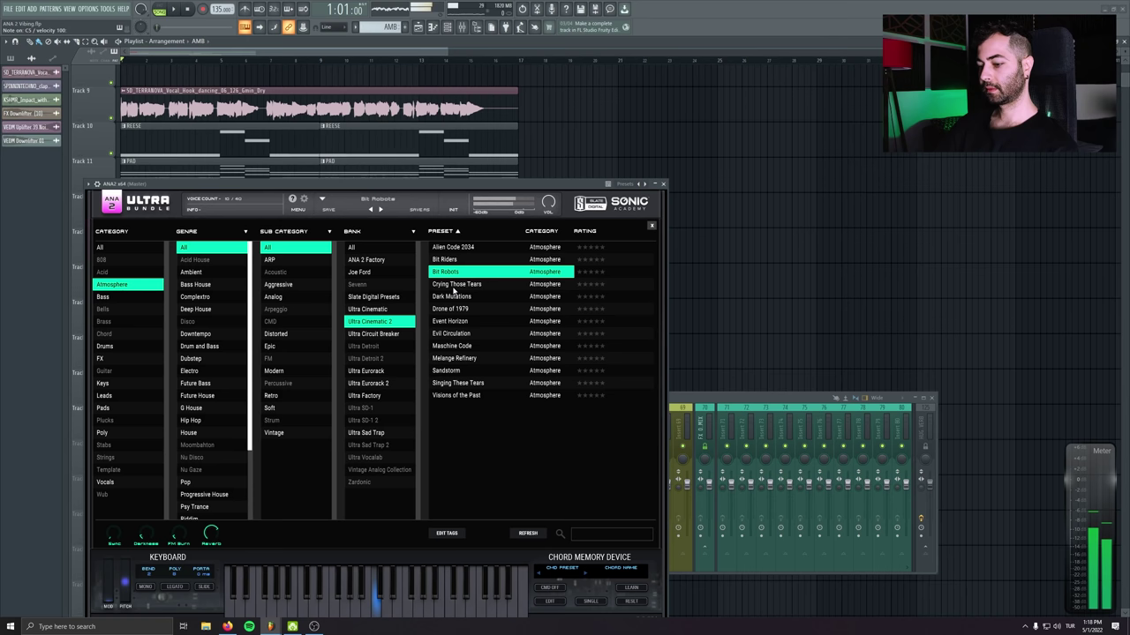
left_click(455, 261)
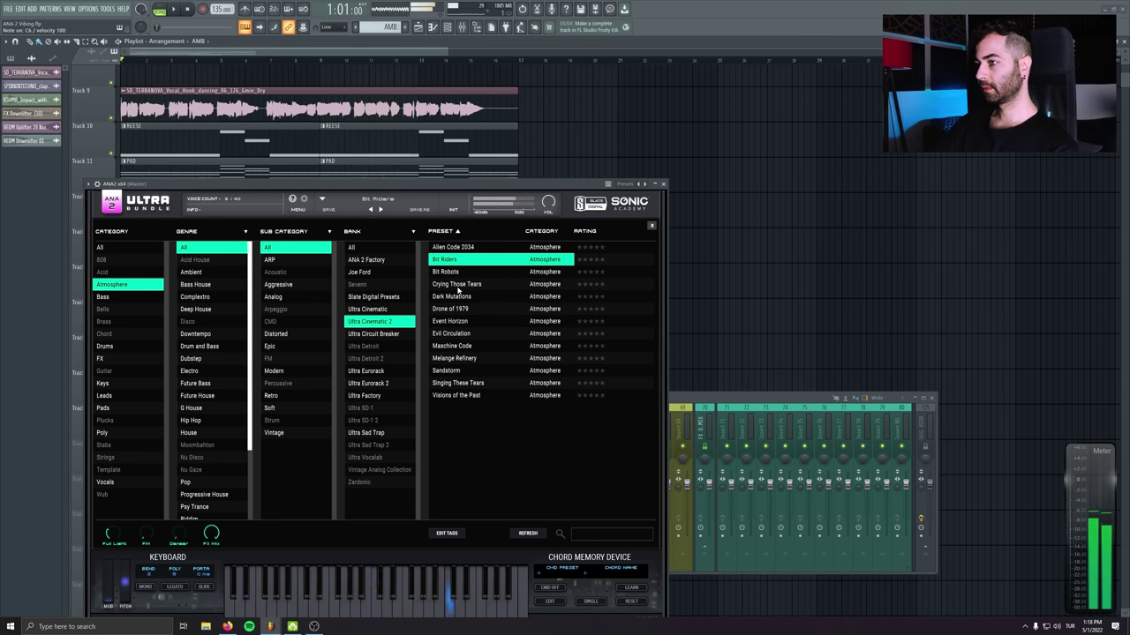
left_click(457, 286)
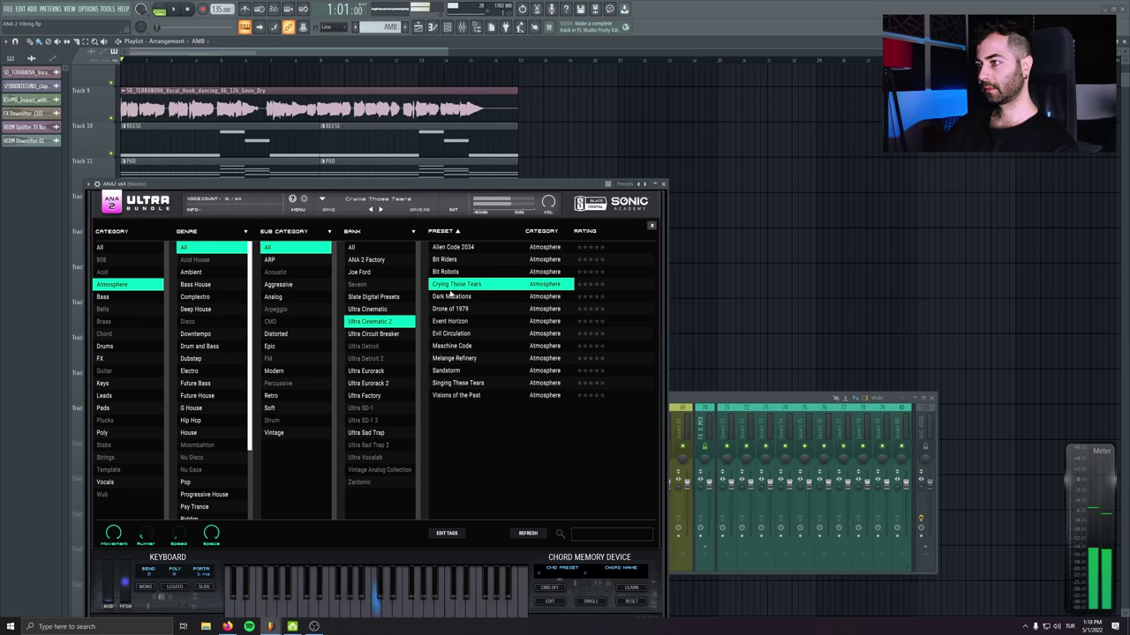
left_click(452, 334)
left_click(453, 322)
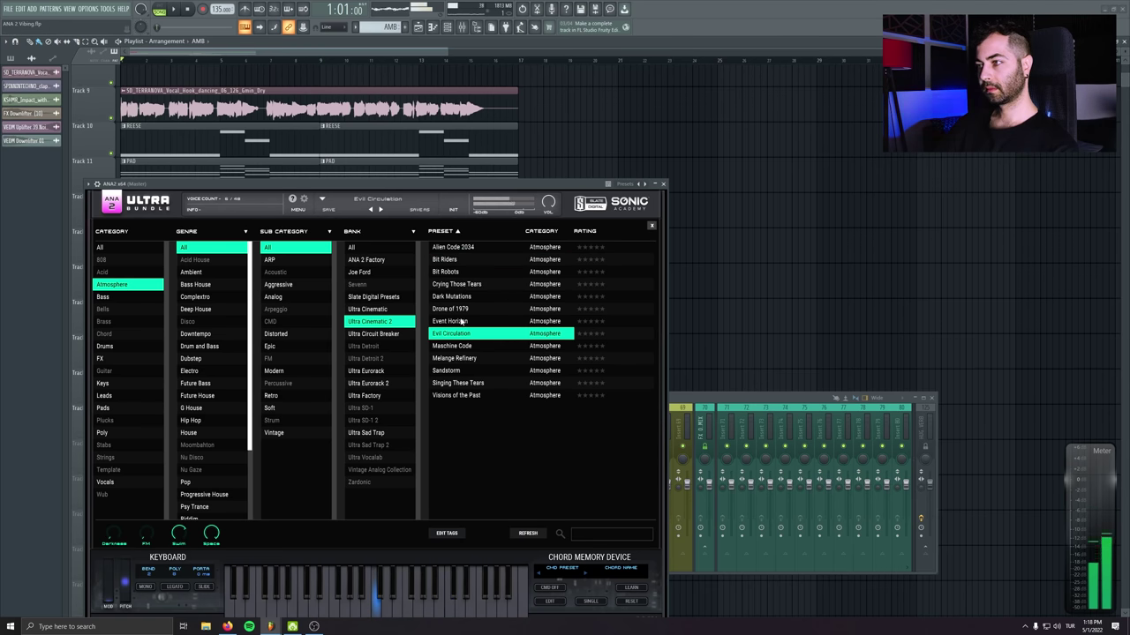
Write a single eight-bar G#4 note from bar 1 in the AMB pattern for the ANA 2 channel
left_click_drag(464, 185, 480, 449)
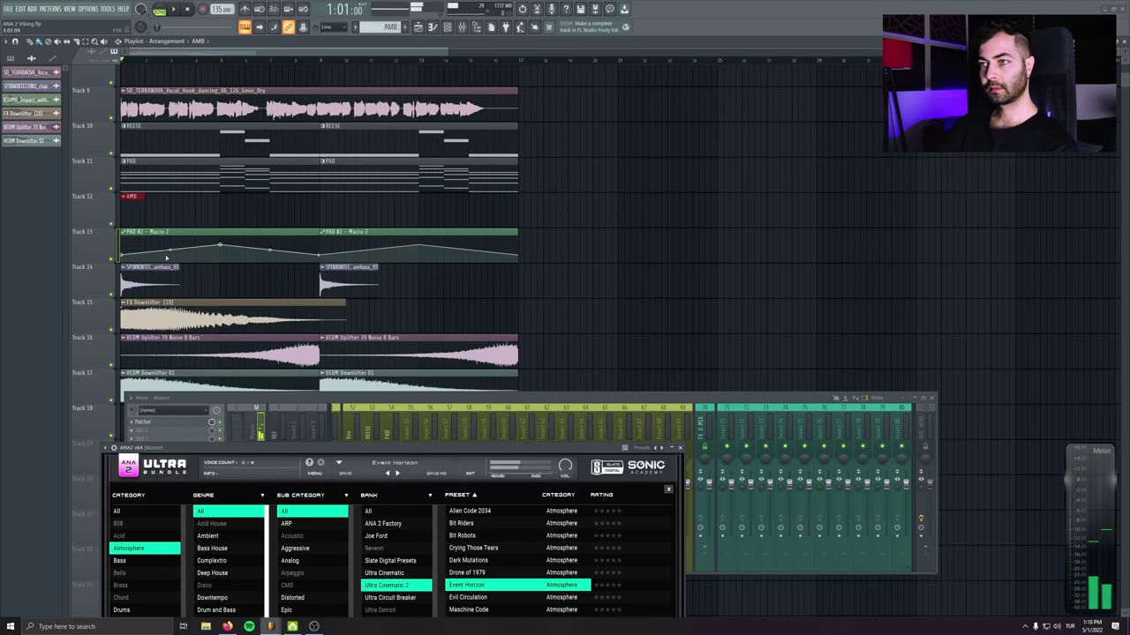
double_click(133, 213)
left_click(264, 278)
left_click(53, 299)
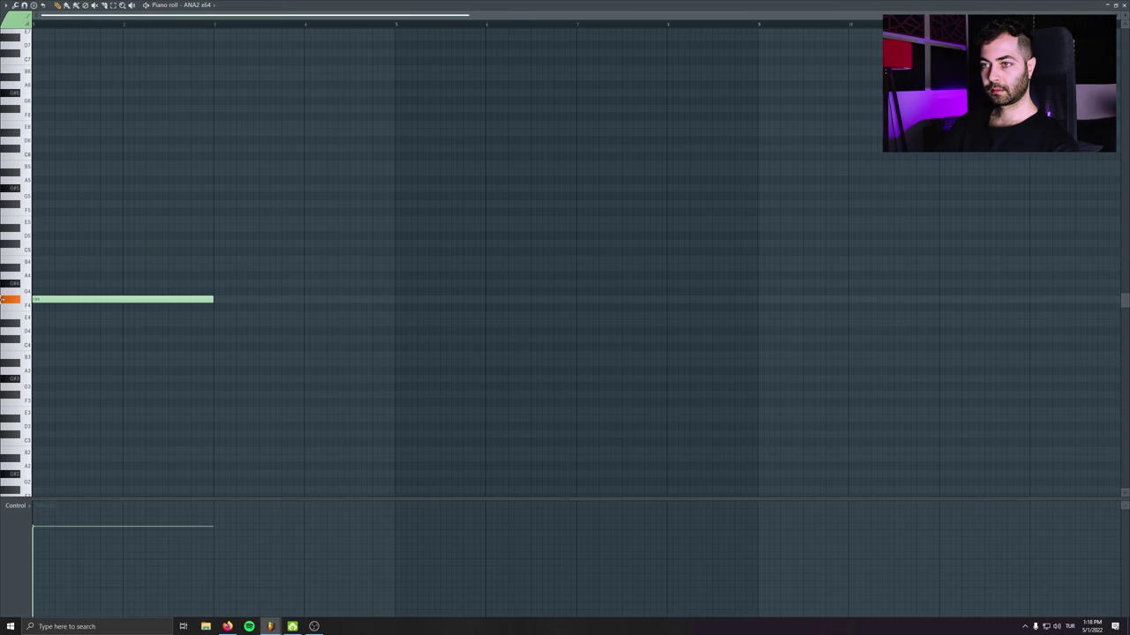
left_click_drag(53, 299, 2, 285)
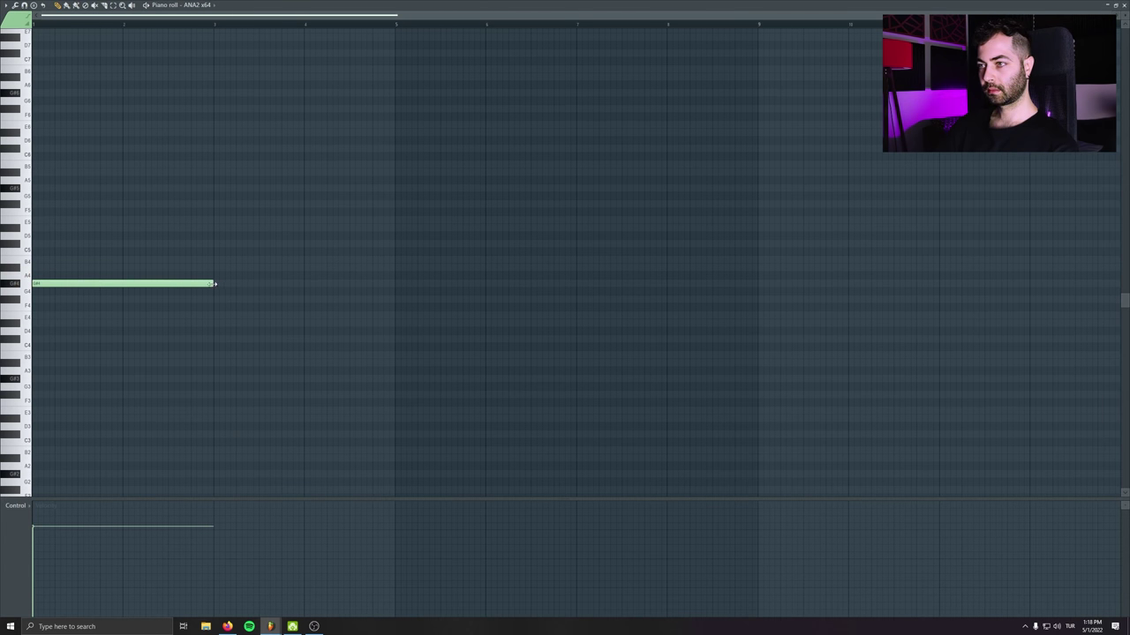
left_click_drag(215, 283, 760, 308)
key("F7")
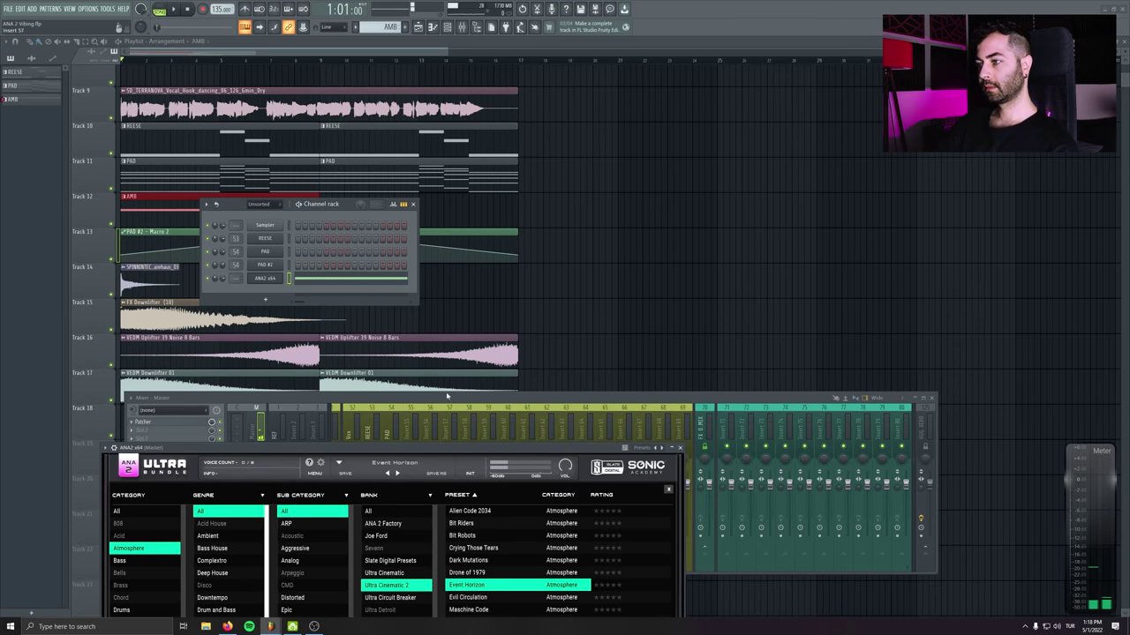
Audition the Maschine Code and Melange Refinery presets against the AMB note and load Sandstorm
left_click_drag(408, 443, 397, 290)
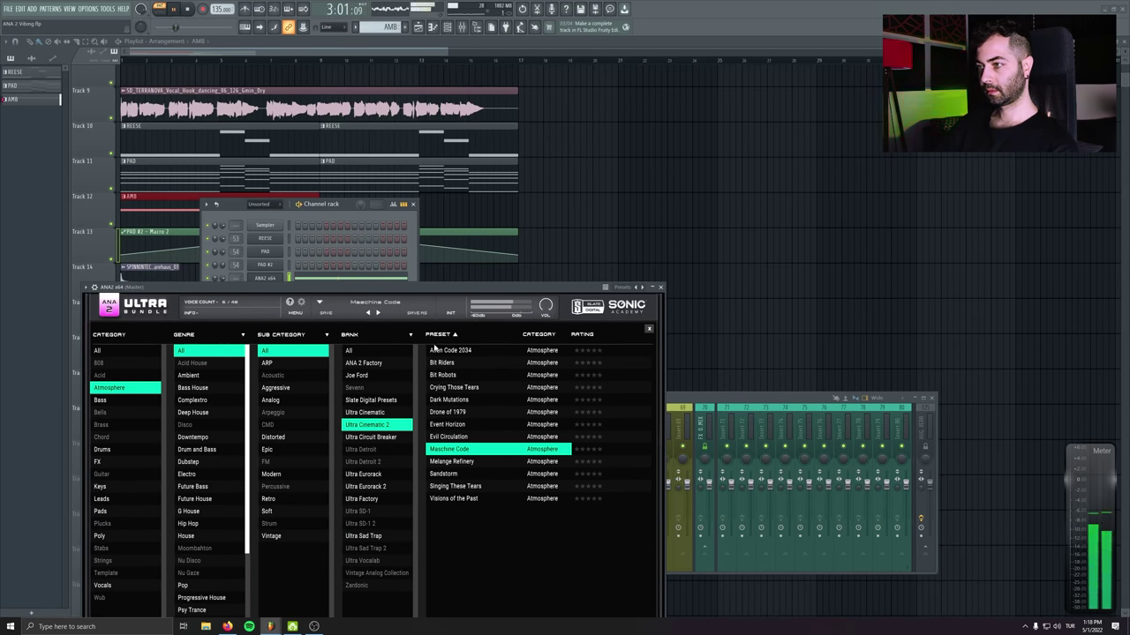
left_click(459, 462)
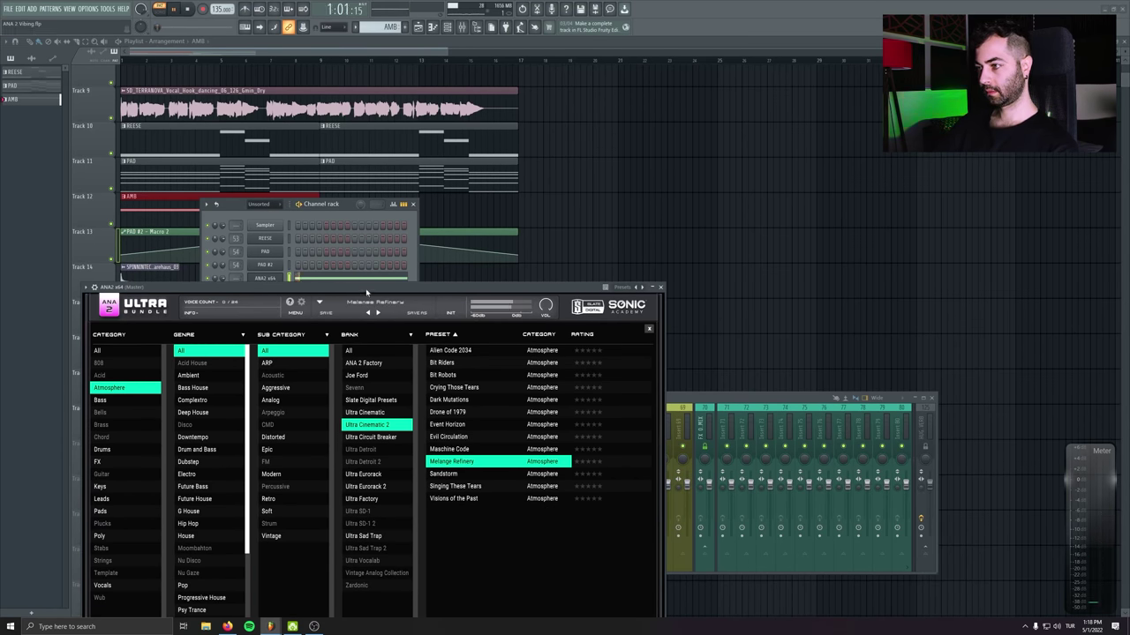
left_click(452, 475)
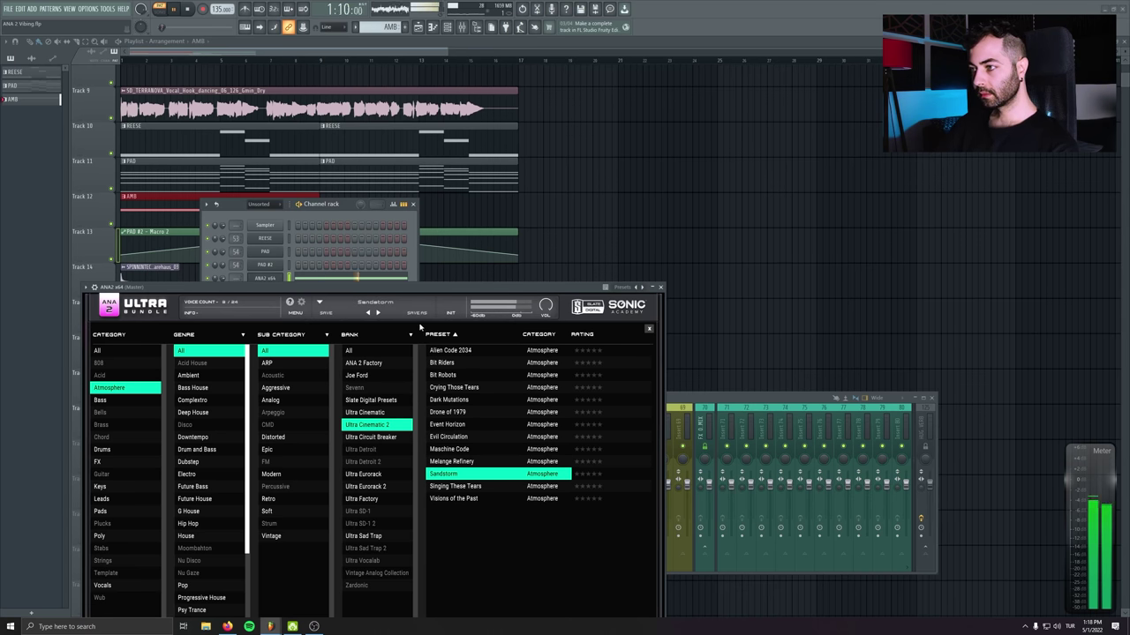
double_click(453, 480)
left_click_drag(393, 289, 394, 126)
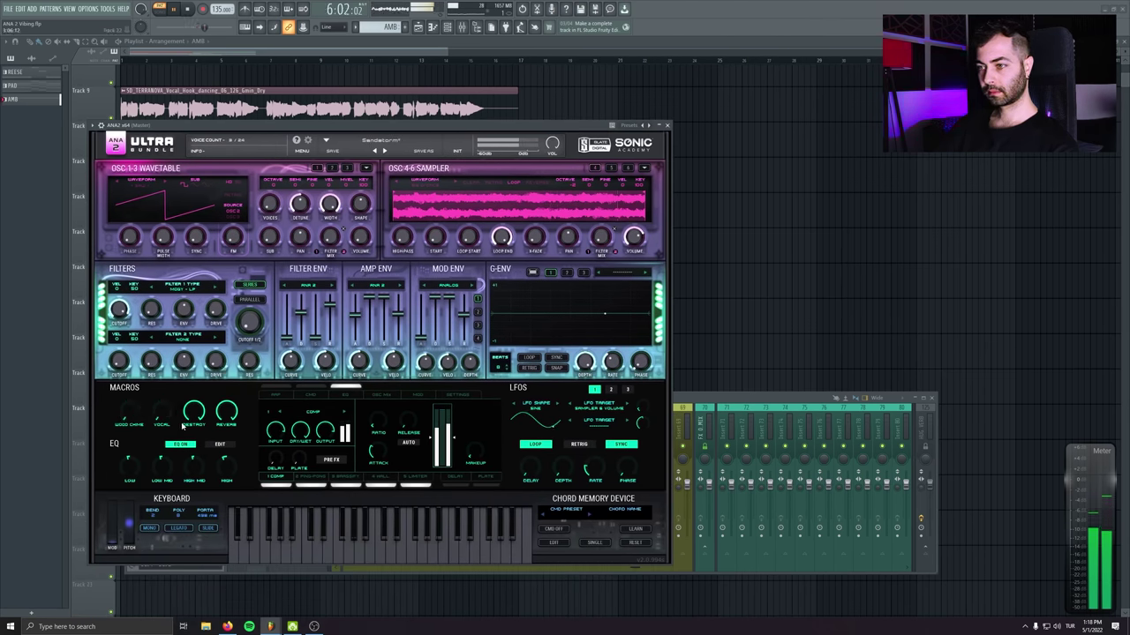
Adjust the Sandstorm preset's macros during playback, bringing the Vocal macro to about 10
left_click_drag(200, 410, 224, 432)
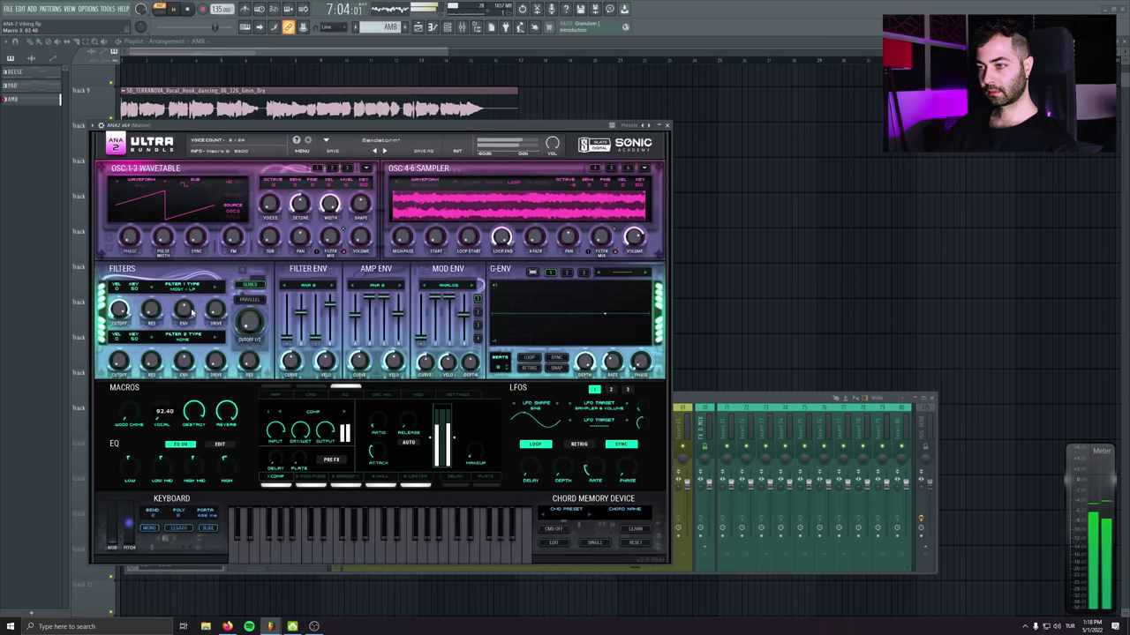
left_click_drag(241, 124, 188, 238)
left_click_drag(110, 501, 113, 476)
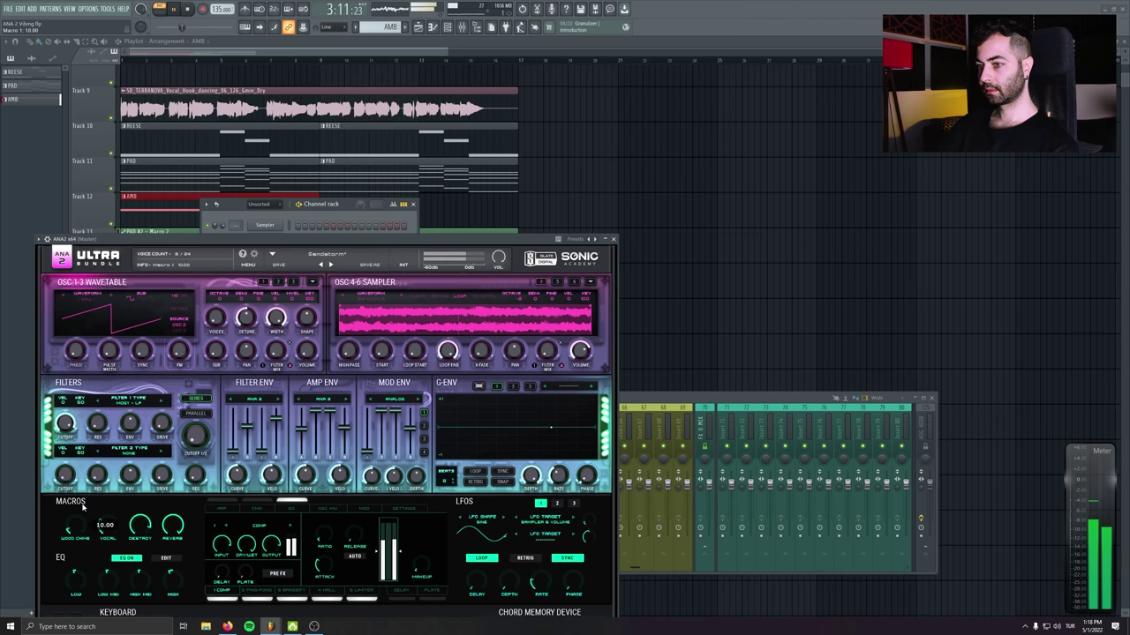
left_click(613, 239)
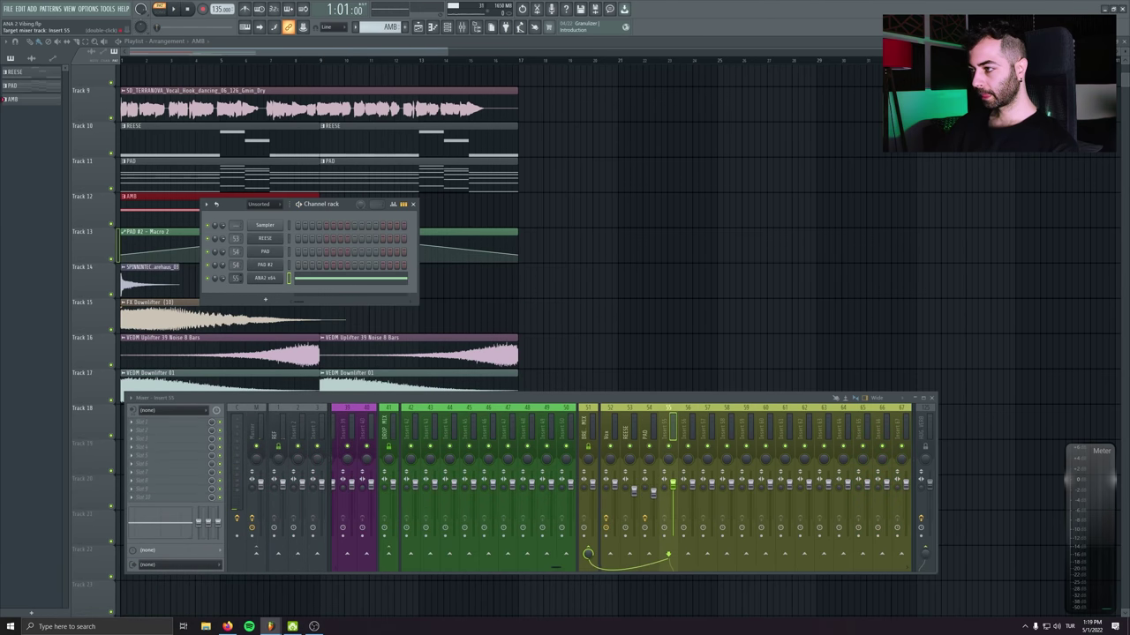
Rename mixer track Insert 55, which carries the ANA 2 atmosphere, as AMB
double_click(671, 427)
type("AMB")
key("Return")
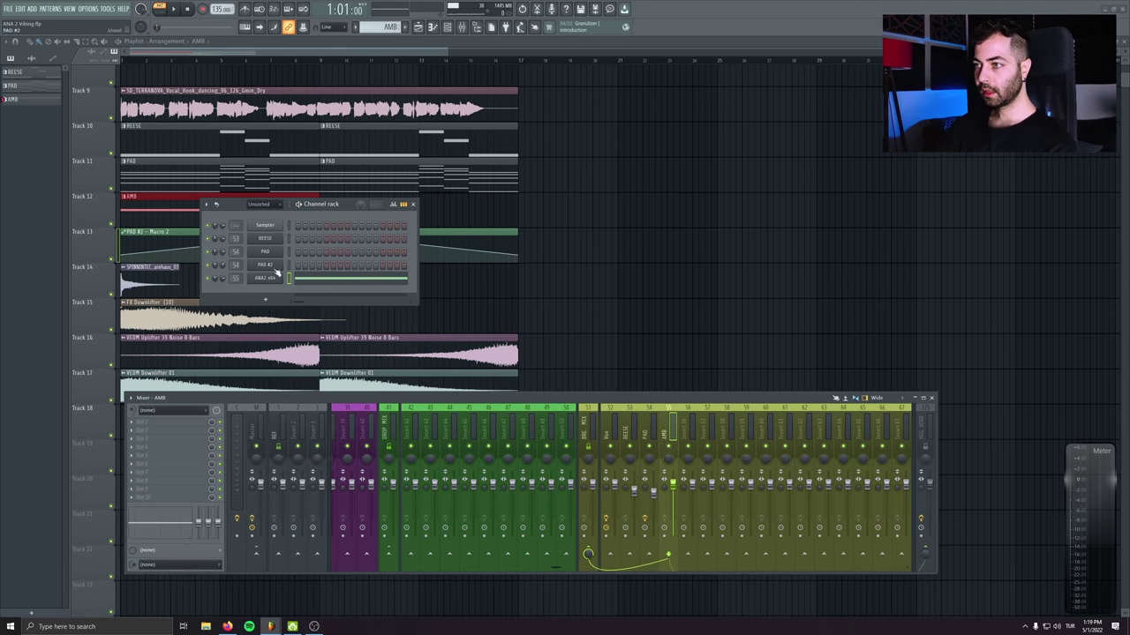
Clone the ANA2 x64 channel and load the Alien Code 2034 preset in the copy
right_click(269, 277)
left_click(297, 355)
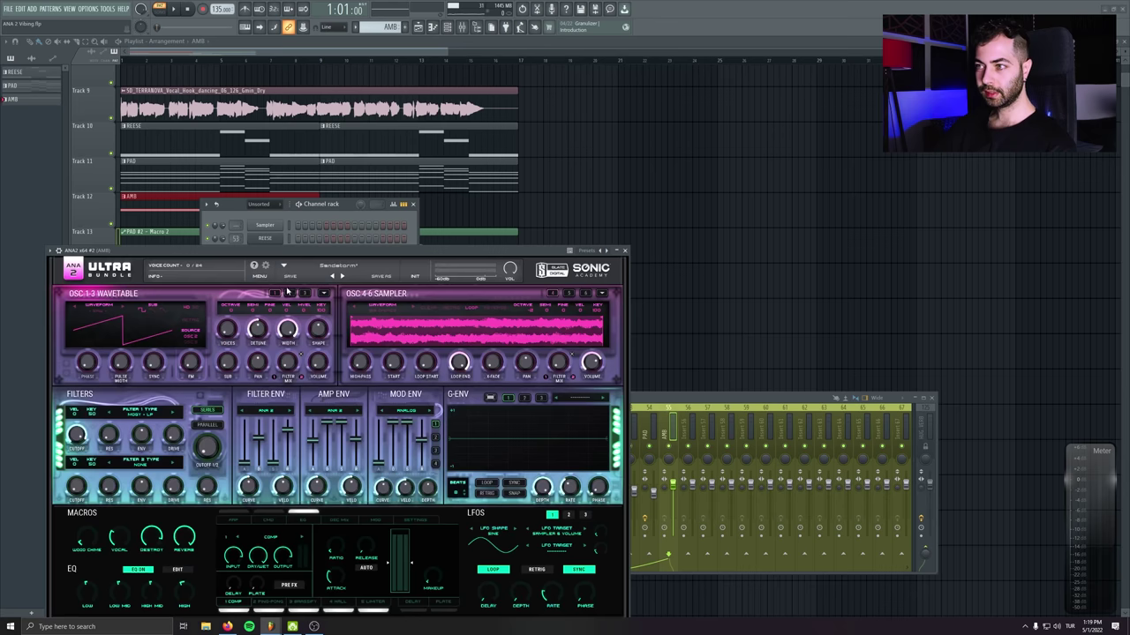
left_click(276, 292)
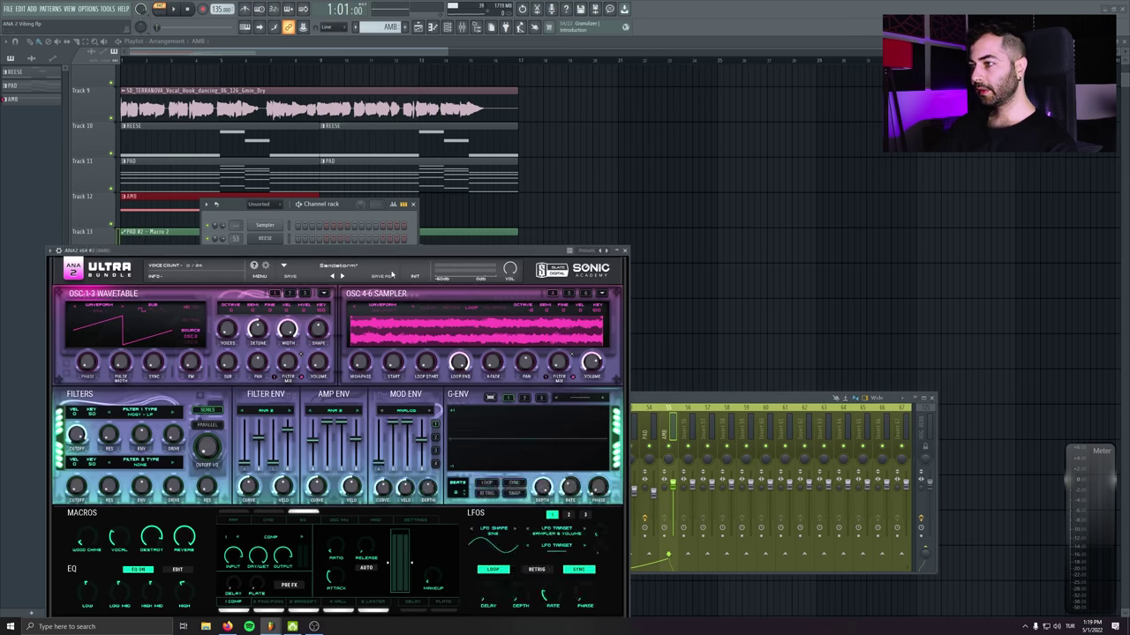
left_click(350, 266)
left_click(412, 314)
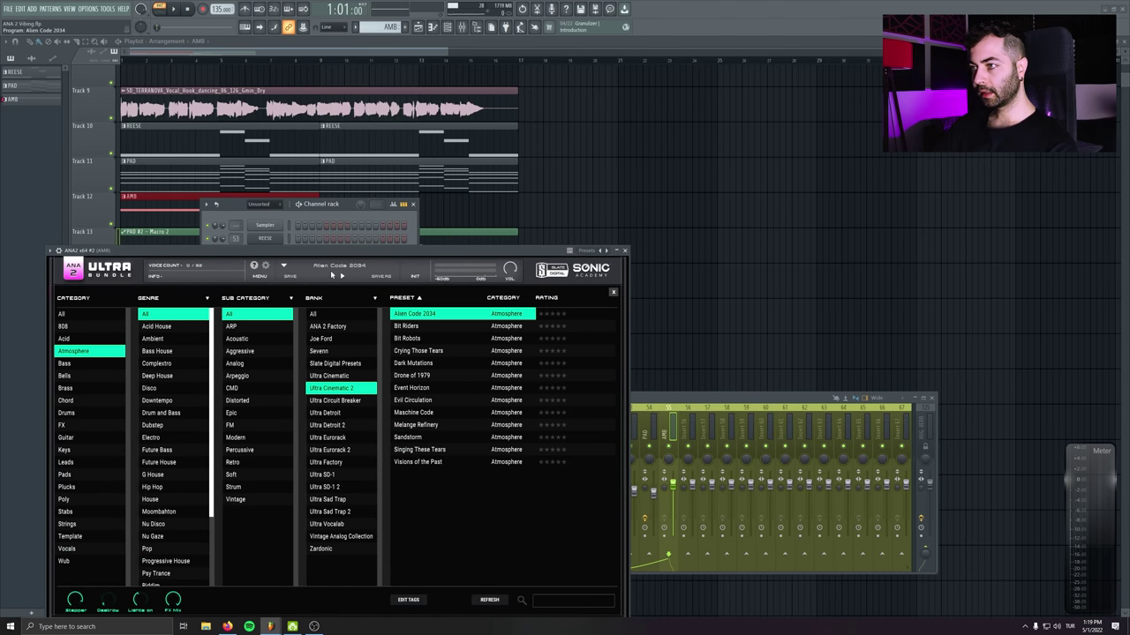
double_click(415, 314)
key("space")
key("Escape")
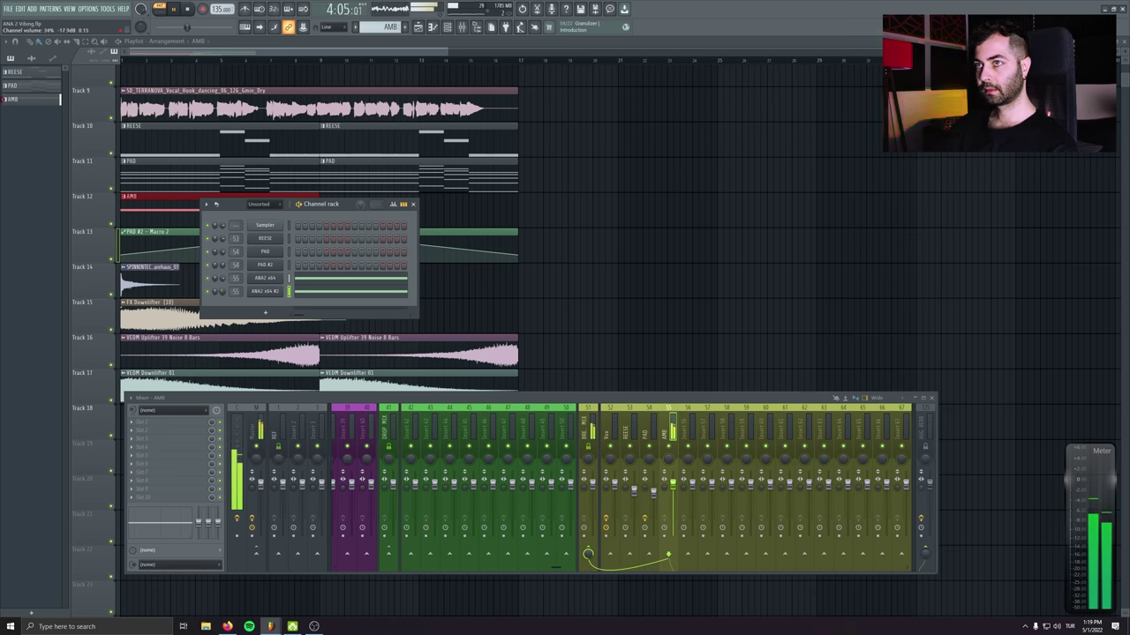
Add Fruity parametric EQ 2 to the AMB mixer track, cutting its low end and rolling off highs around 15.8 kHz
key("space")
left_click(190, 422)
left_click(31, 131)
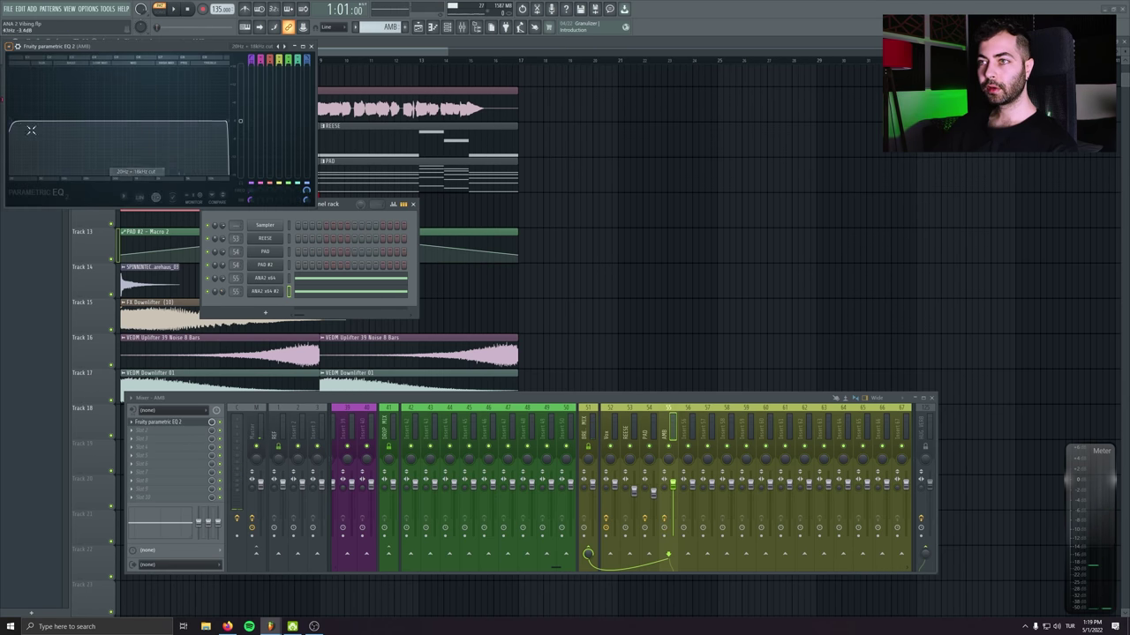
key("space")
left_click_drag(31, 131, 88, 121)
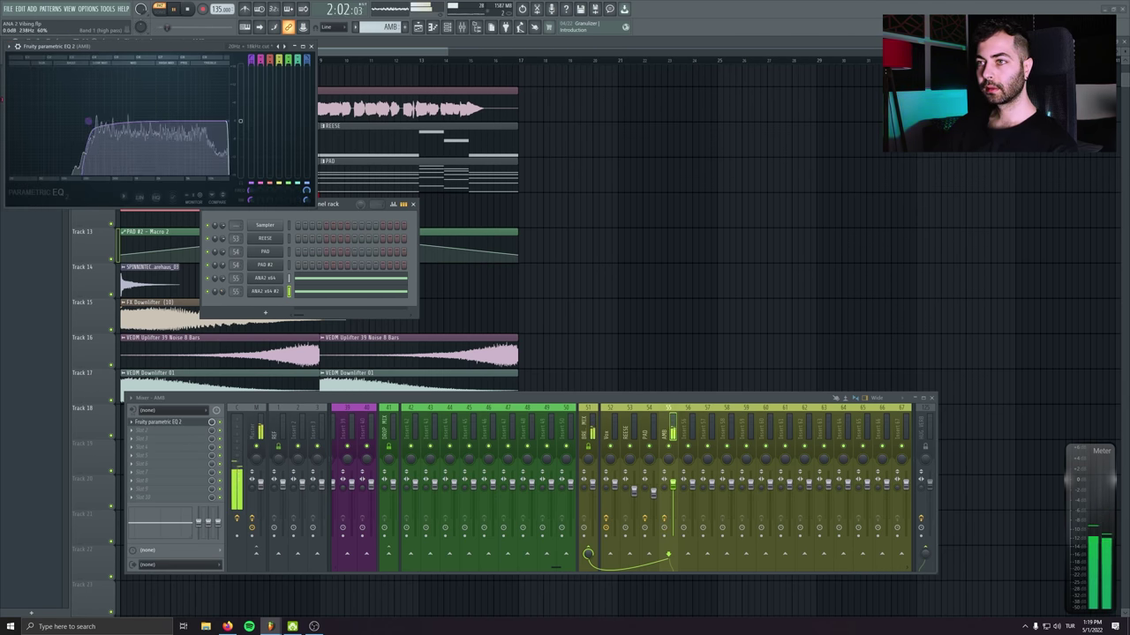
left_click_drag(228, 121, 225, 125)
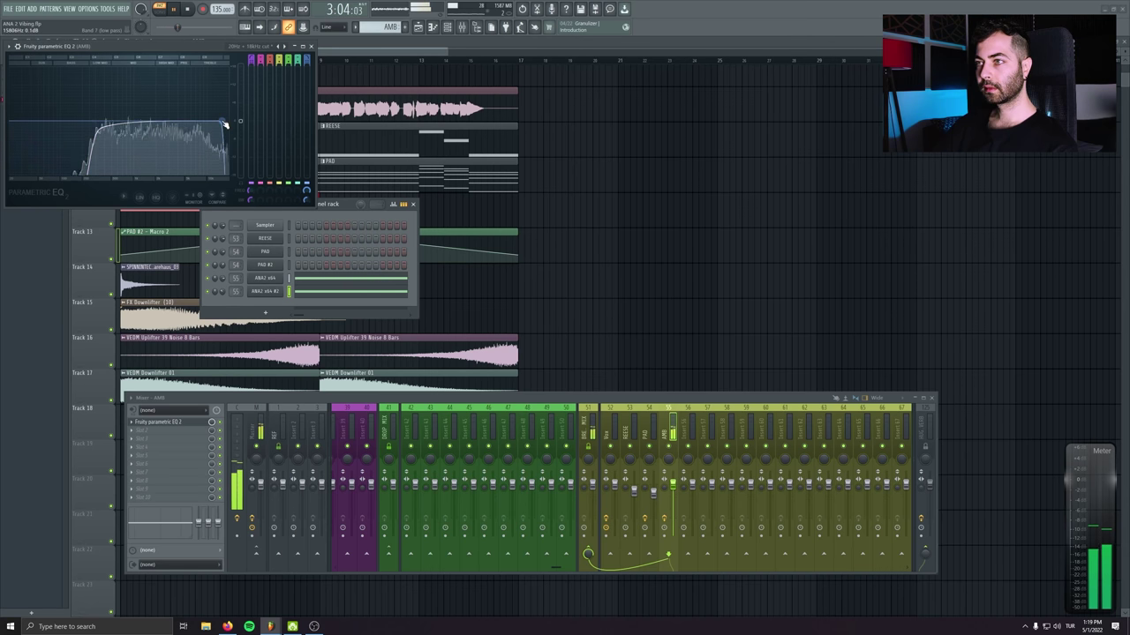
left_click(310, 46)
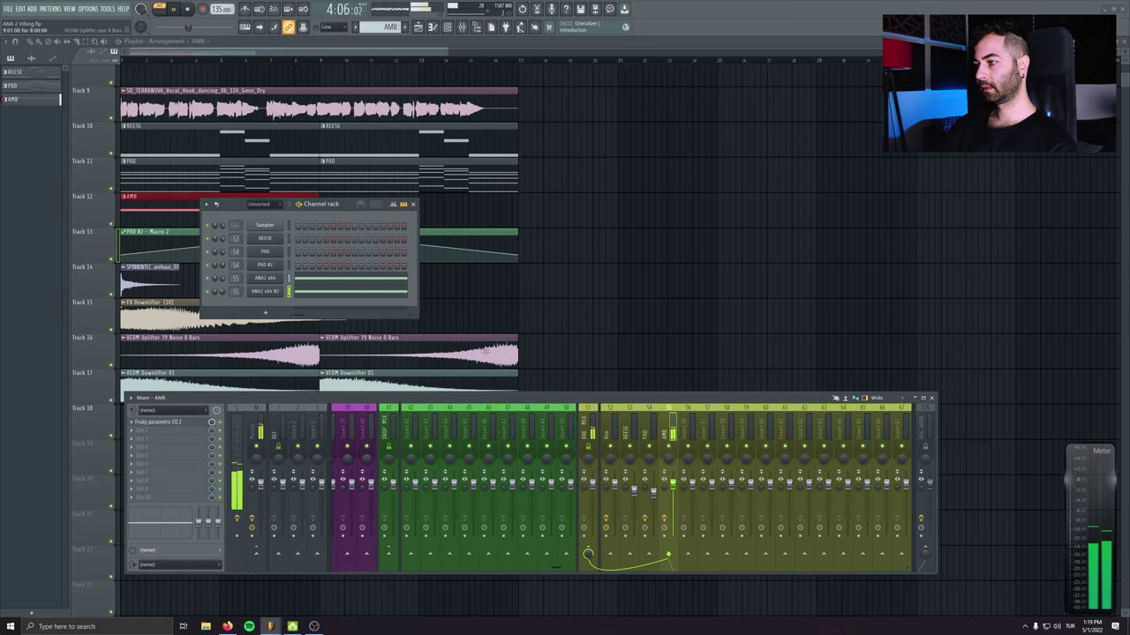
Lower the AMB mixer track's volume to 61% and repeat the AMB clip on Track 12 from bar 9
left_click_drag(674, 485, 674, 503)
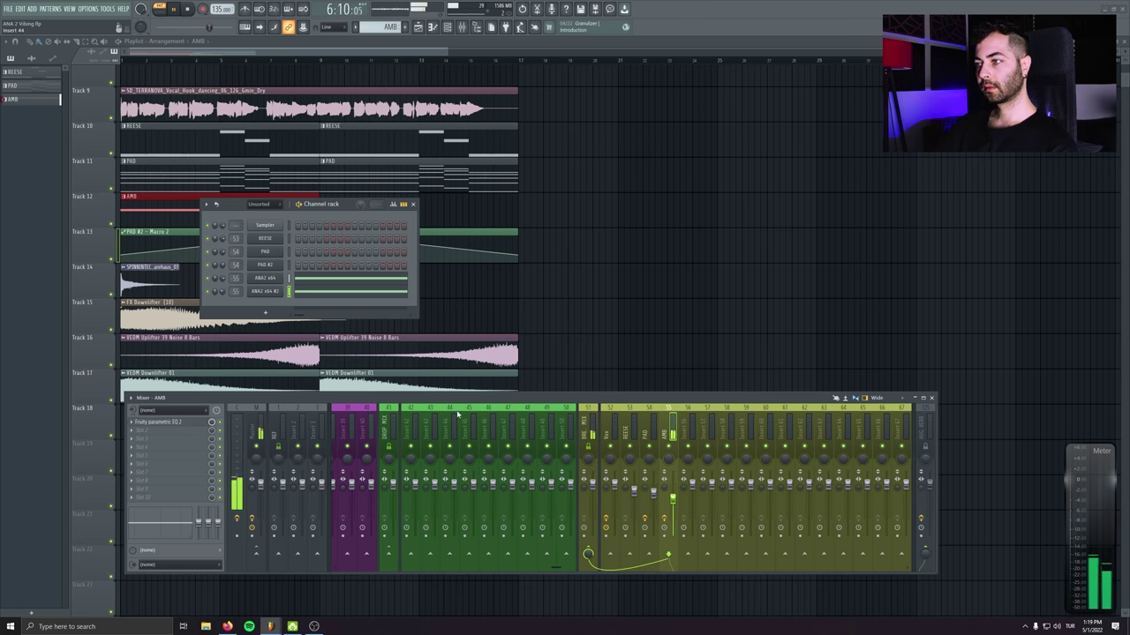
key("F6")
key("space")
left_click(323, 205)
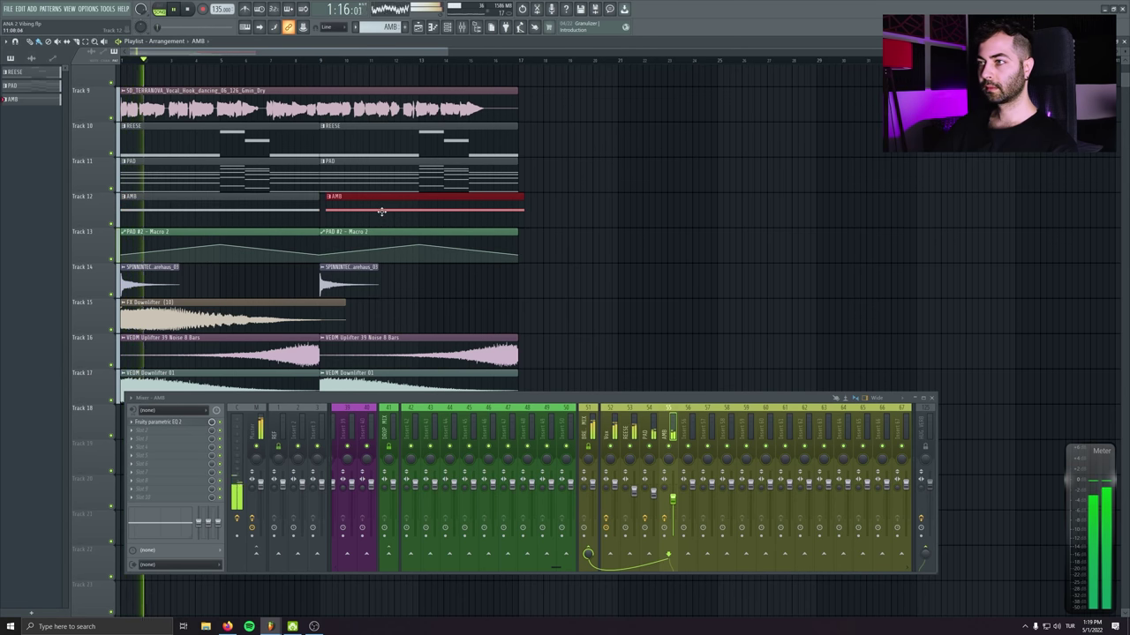
key("ctrl+d")
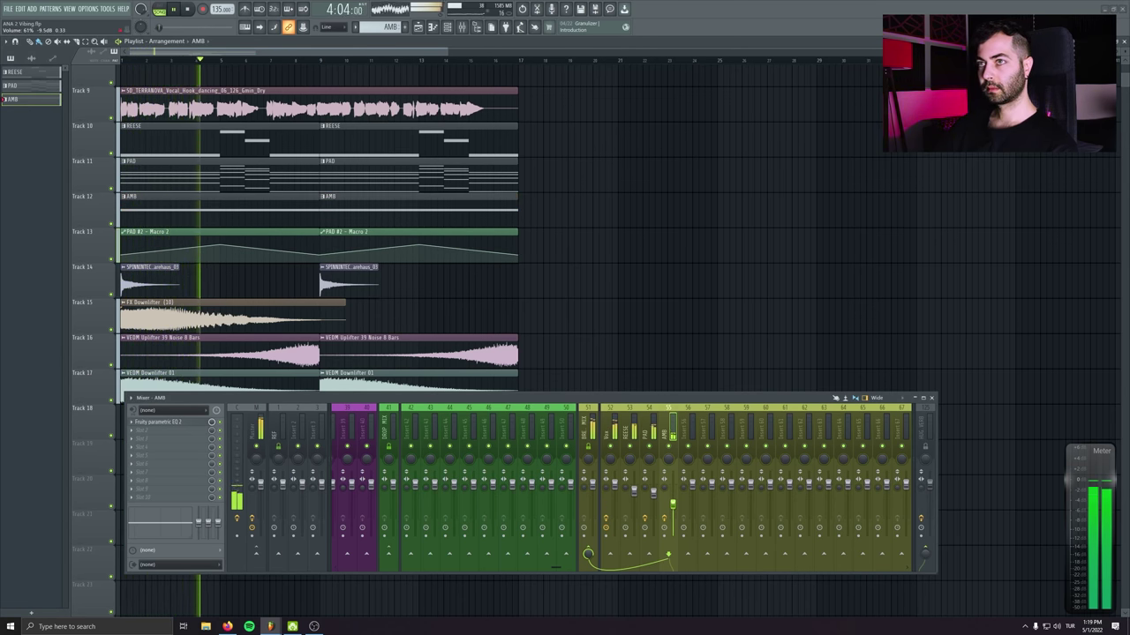
left_click(720, 256)
key("Delete")
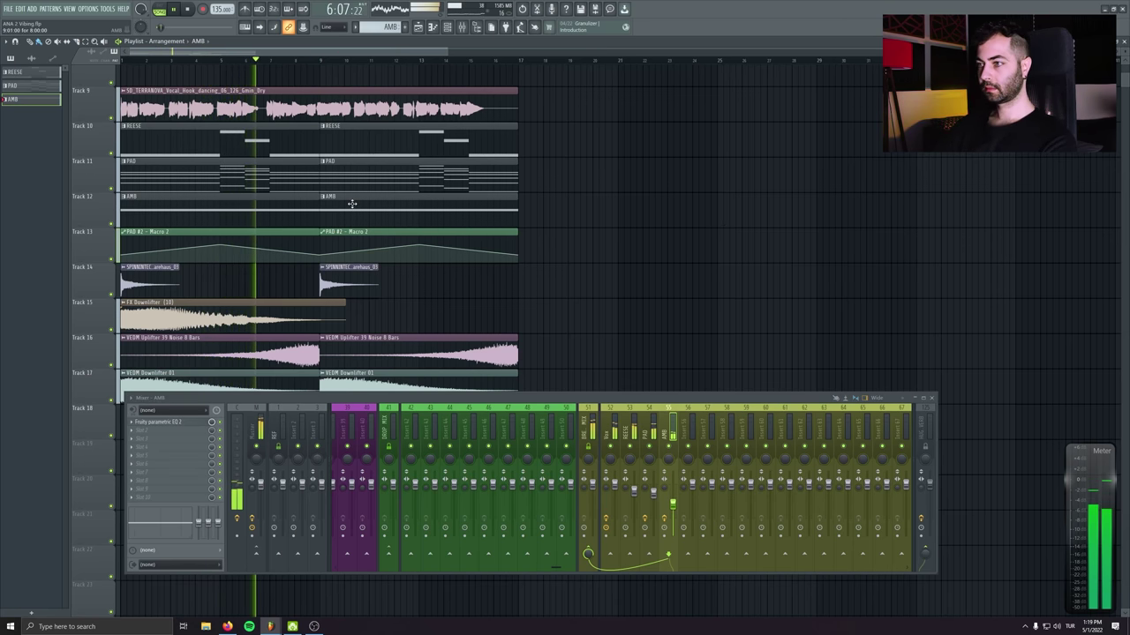
Check the VEDM Uplifter 39 Noise sample's channel settings and look over all playlist tracks during playback
scroll(656, 207, "down", 2)
scroll(655, 206, "down", 1)
left_click(159, 246)
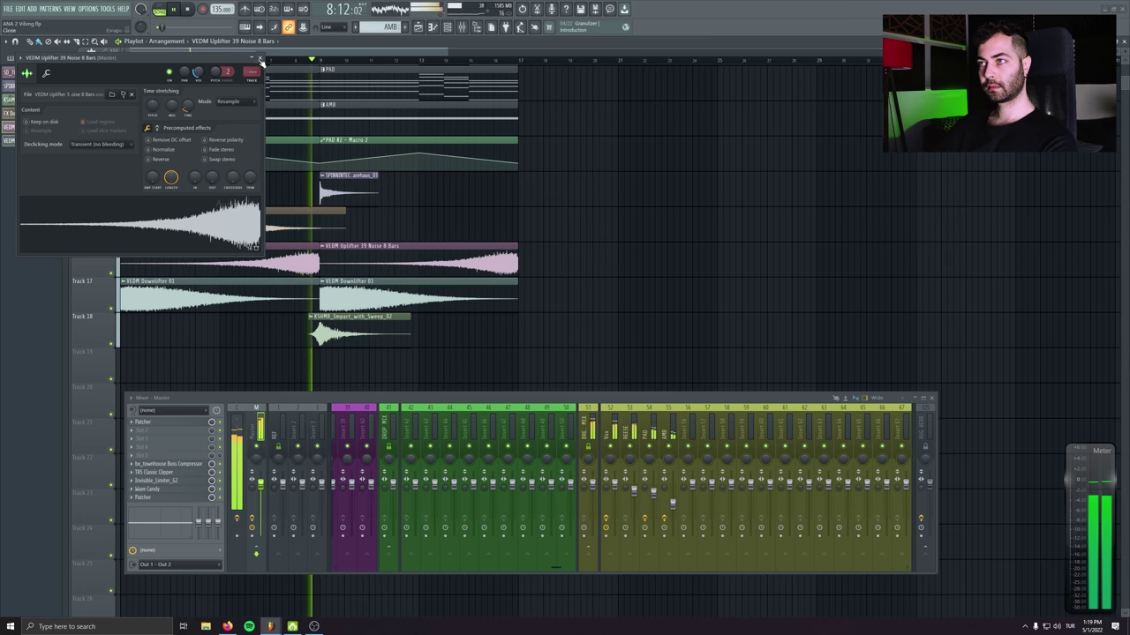
left_click(256, 70)
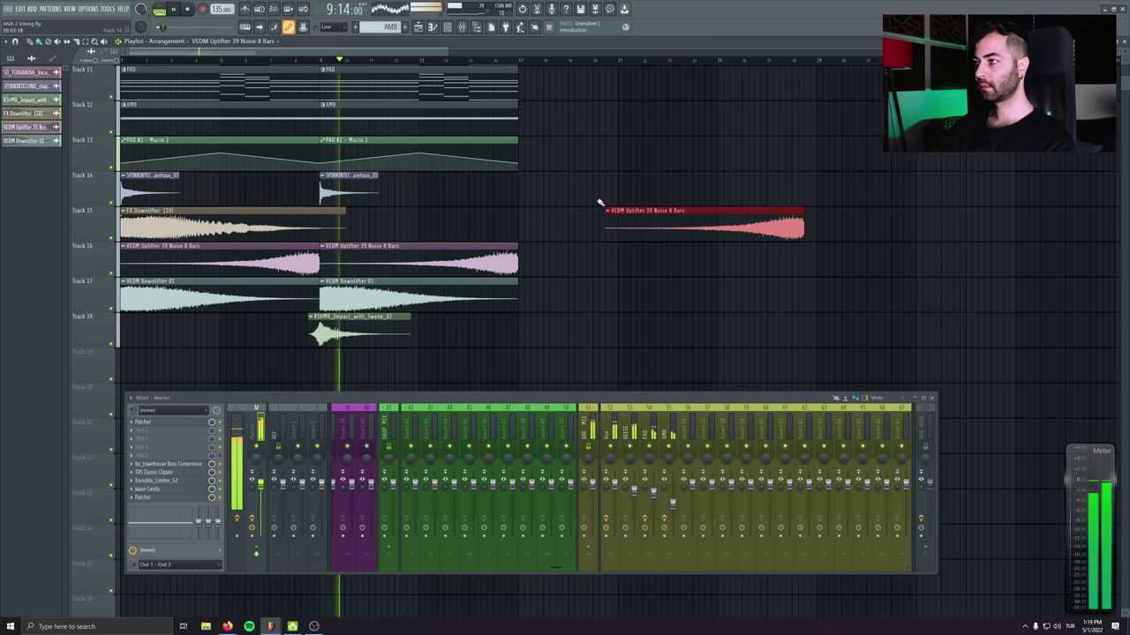
scroll(627, 251, "down", 1)
scroll(642, 263, "up", 3)
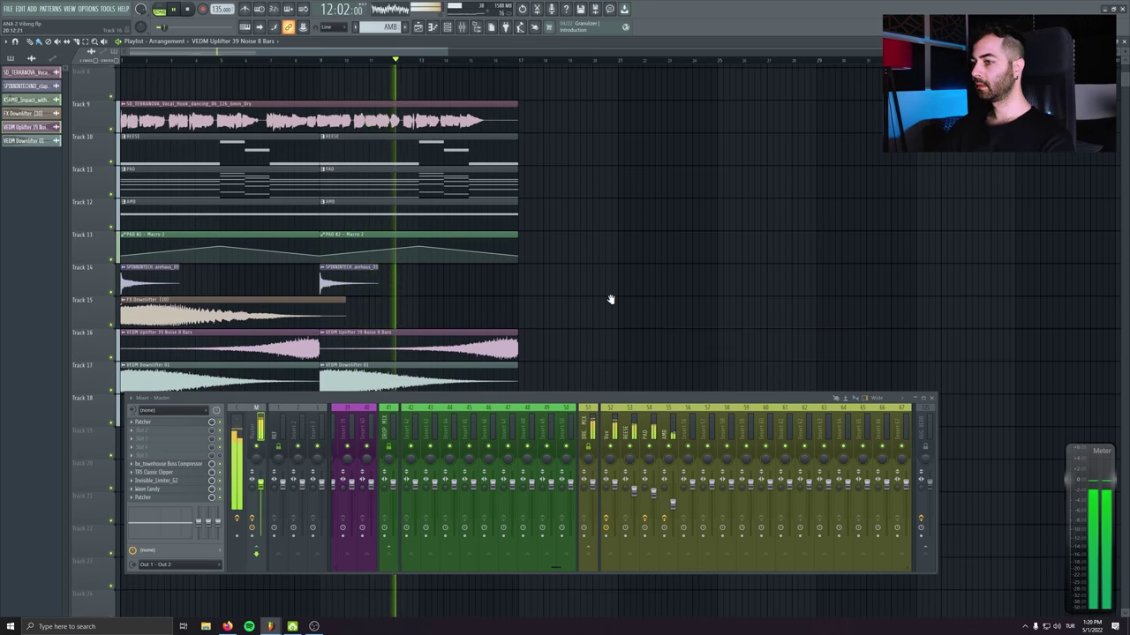
scroll(626, 247, "down", 2)
scroll(629, 251, "down", 3)
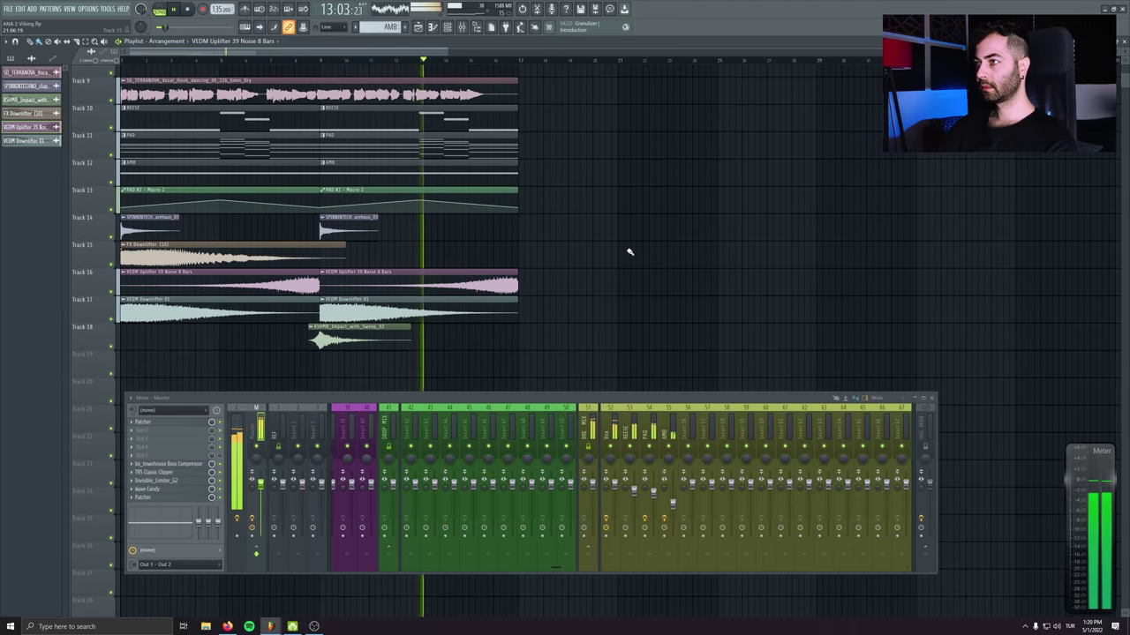
Lower the VEDM Uplifter 39 Noise sample's channel volume to 34%
double_click(499, 290)
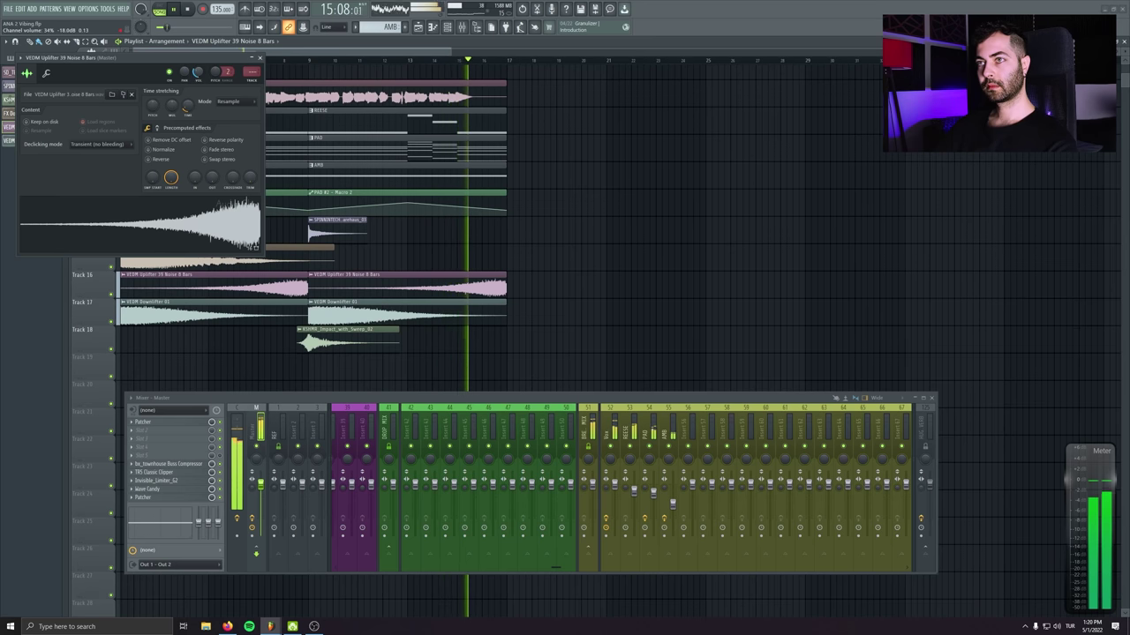
left_click(261, 60)
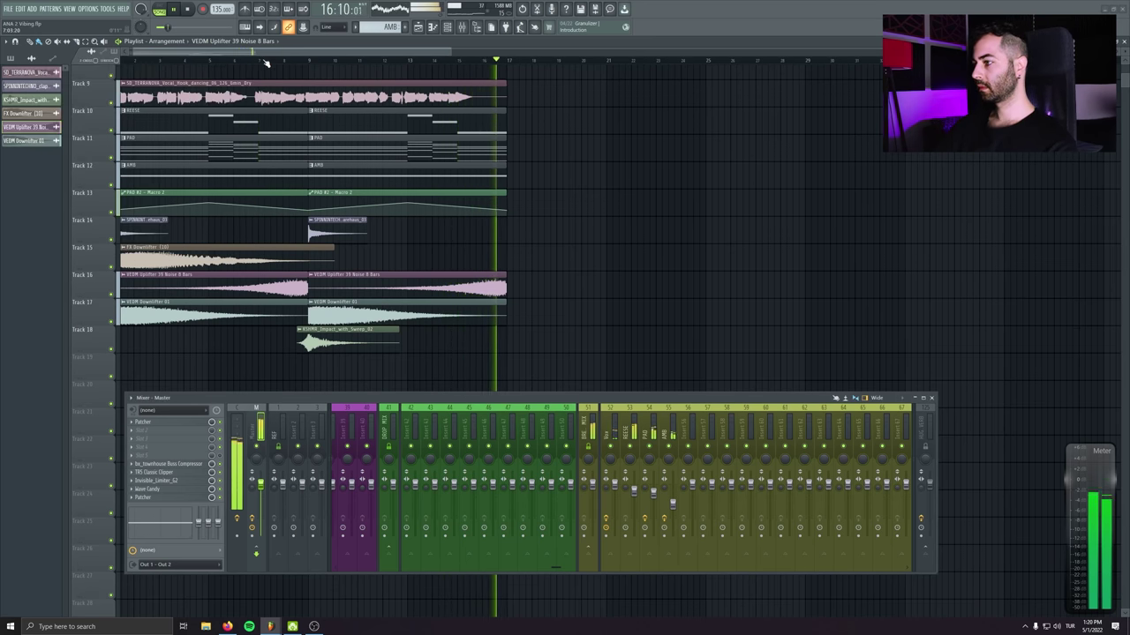
Create Pattern 4 and place a second KSHMR Impact with Sweep clip on Track 18 around bar 17
key("F4")
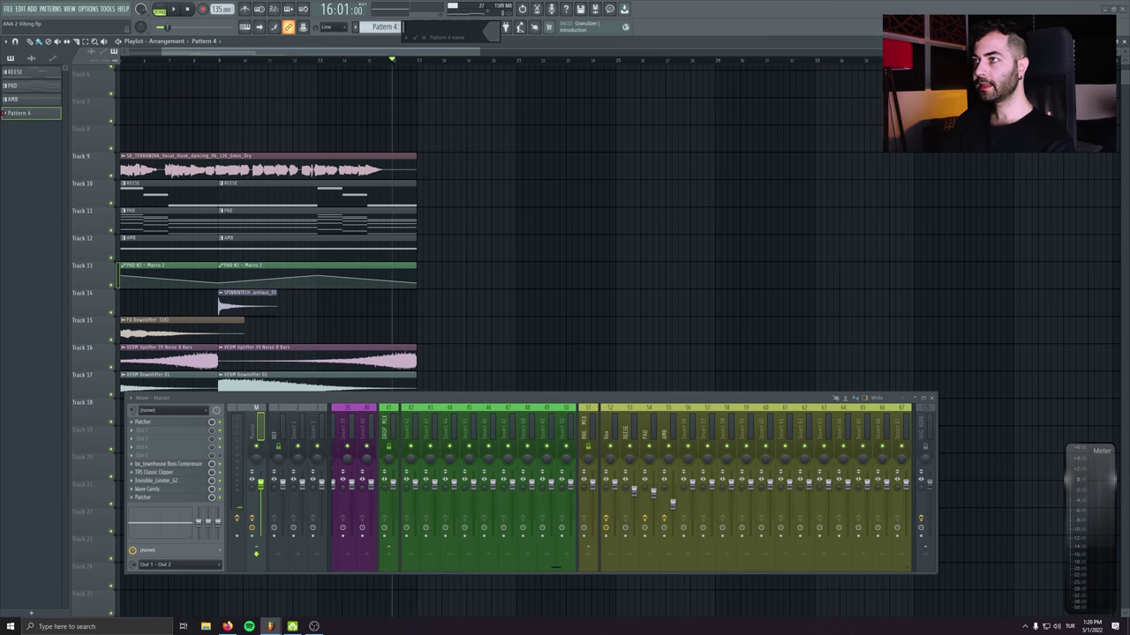
key("Return")
scroll(456, 177, "up", 2)
scroll(462, 226, "up", 3)
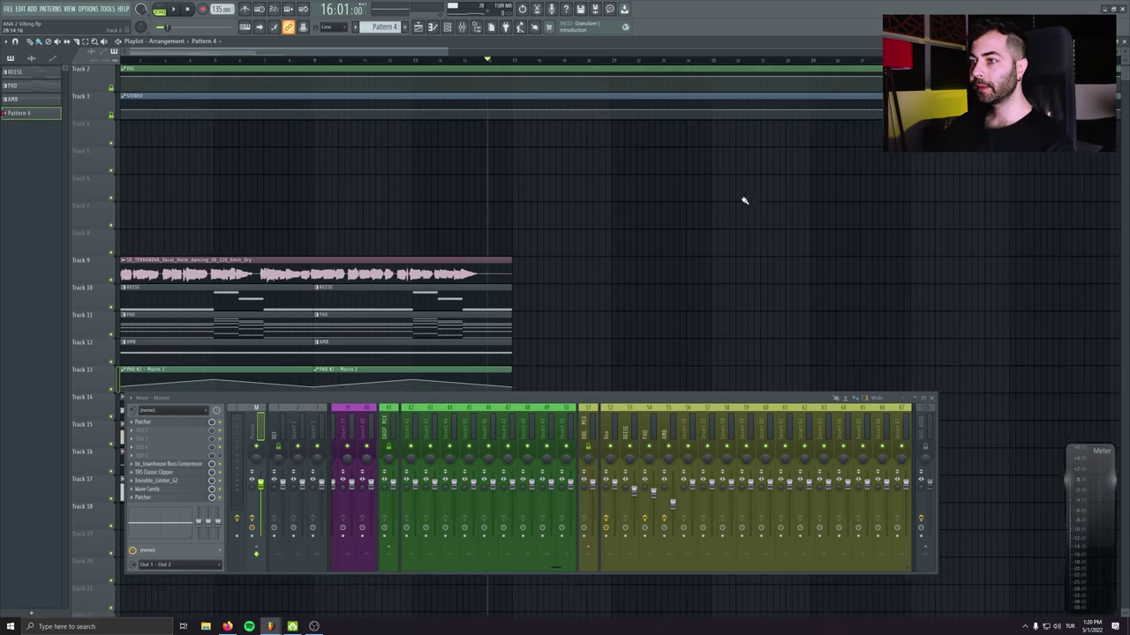
scroll(743, 201, "down", 5)
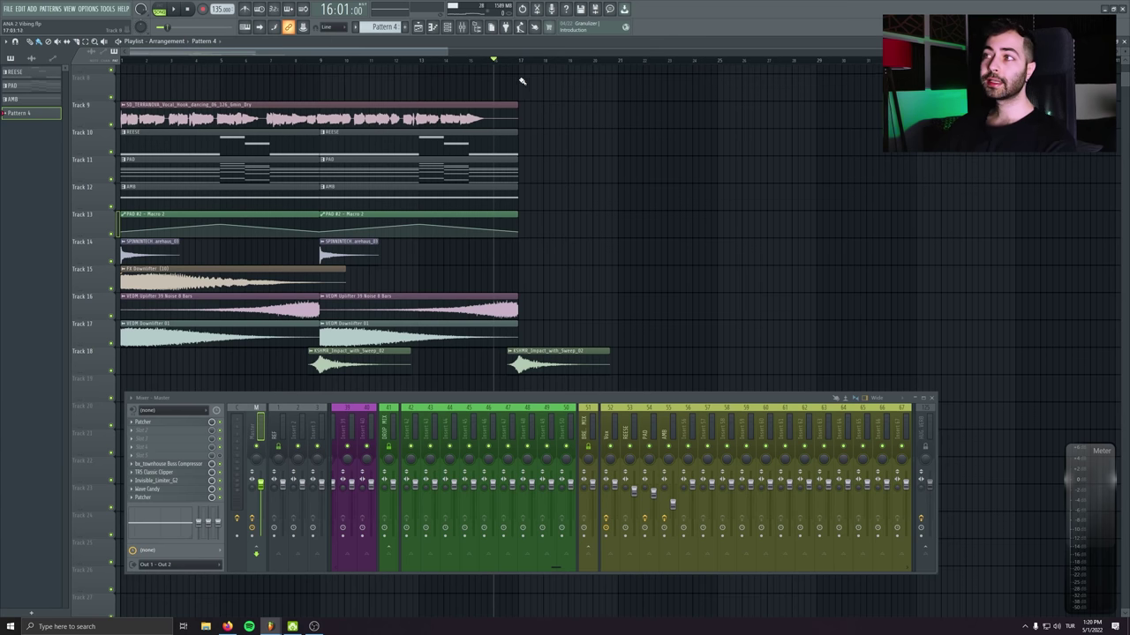
Place the OZGUN - 02 - G v3 eq stock kick, normalized, on Track 4 at bar 25 and route it to mixer insert 11
left_click(477, 27)
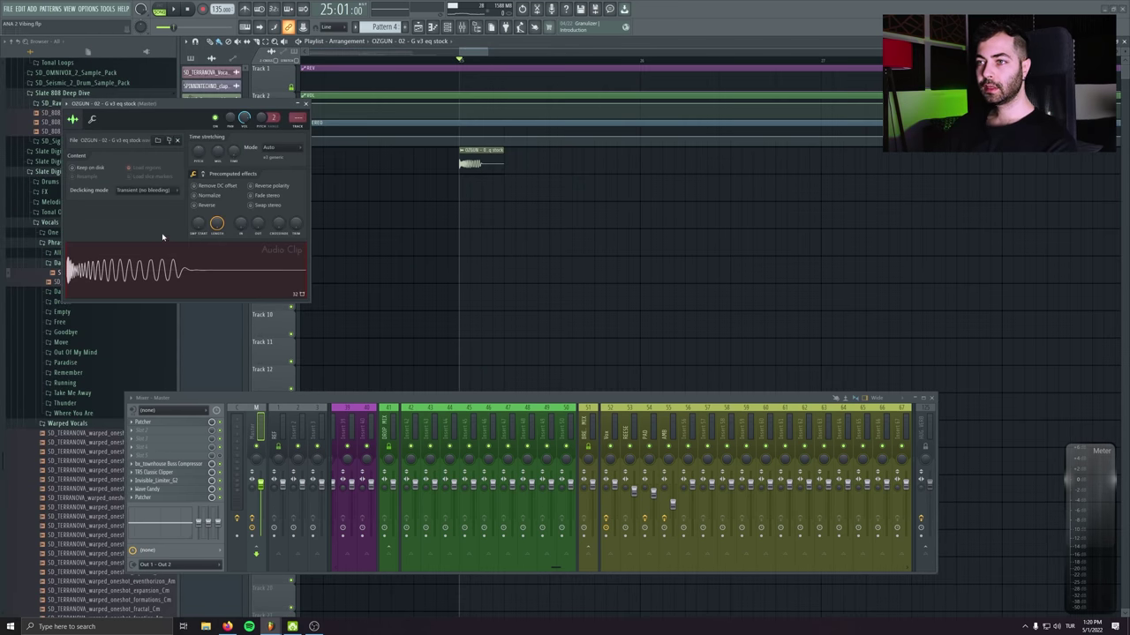
left_click(203, 196)
key("alt+F8")
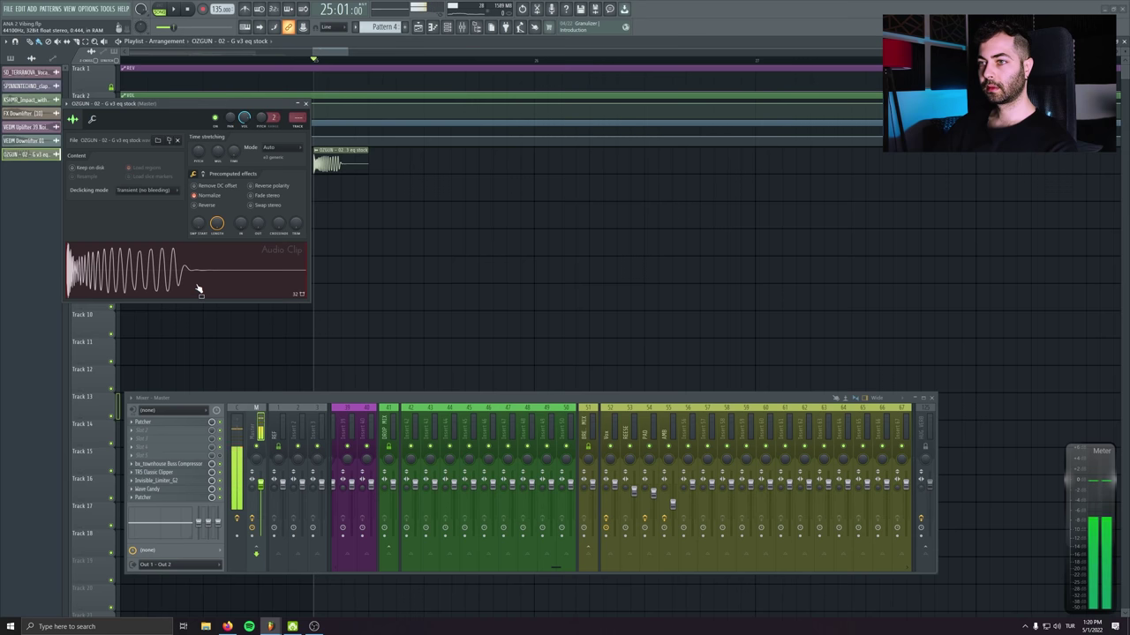
scroll(297, 117, "up", 14)
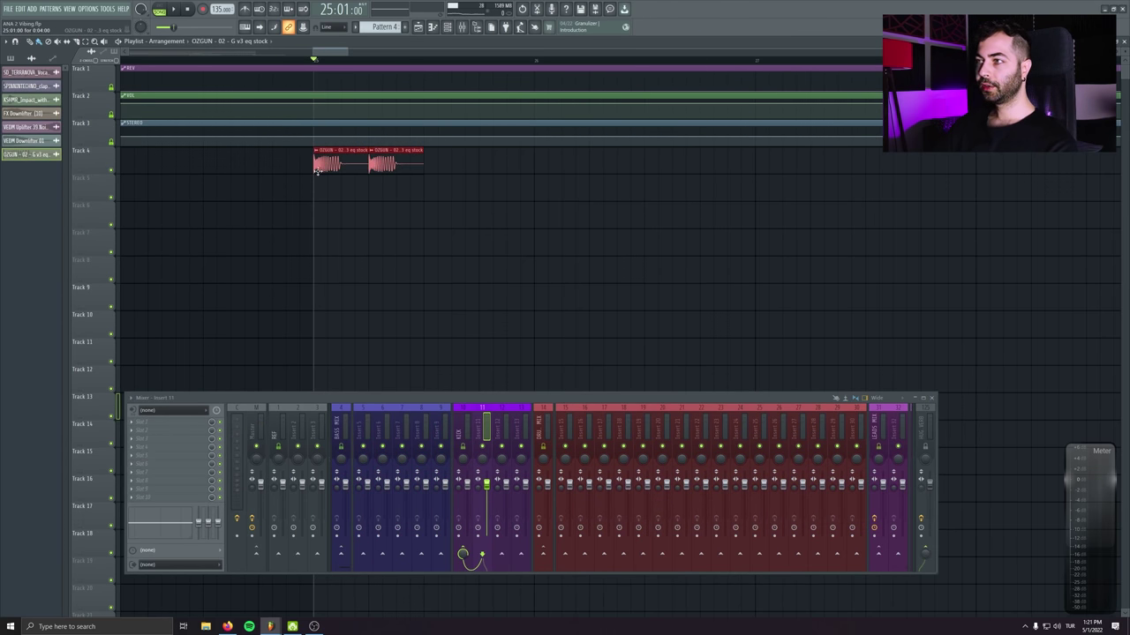
Repeat the kick clip on every beat of Track 4 across bars 25 to 28
key("ctrl+b")
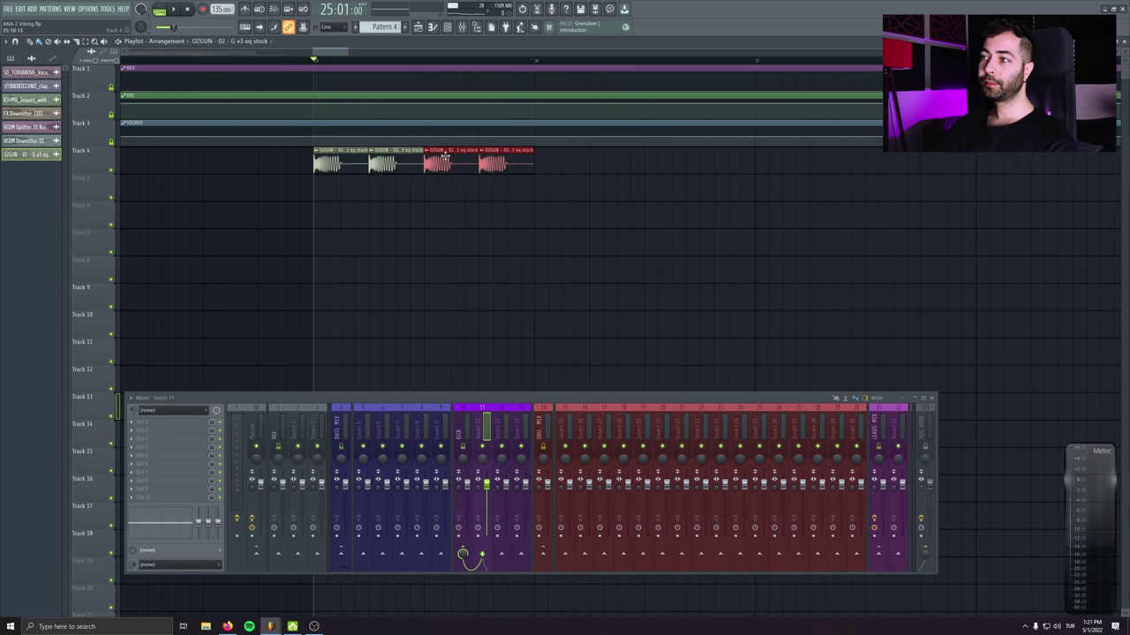
key("ctrl+b")
left_click_drag(308, 177, 801, 183)
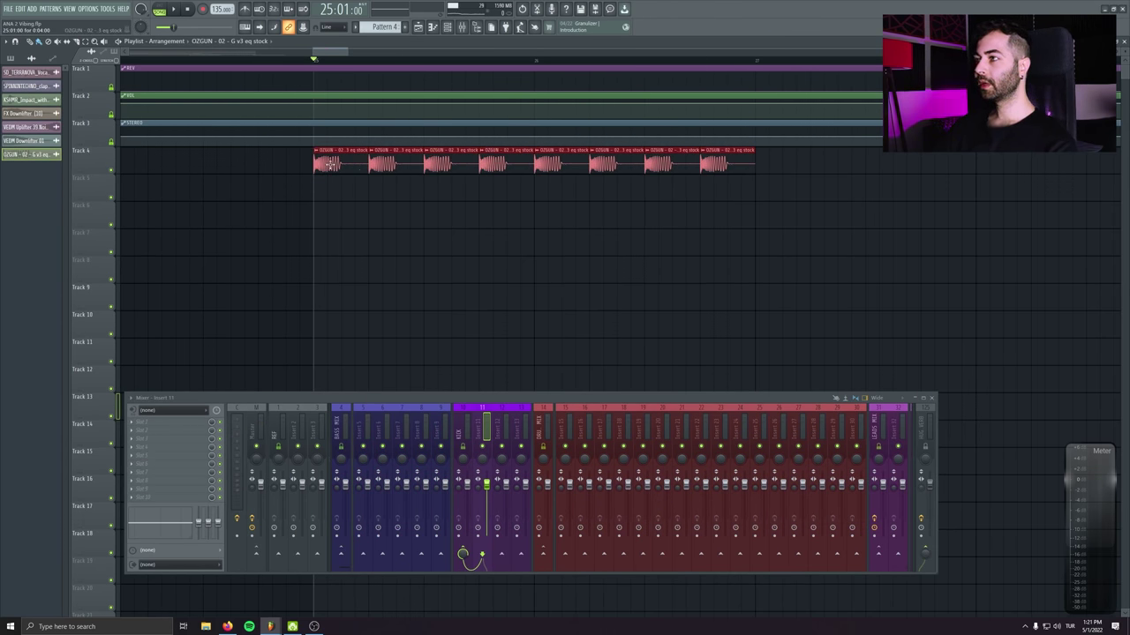
key("ctrl+b")
scroll(358, 262, "down", 3)
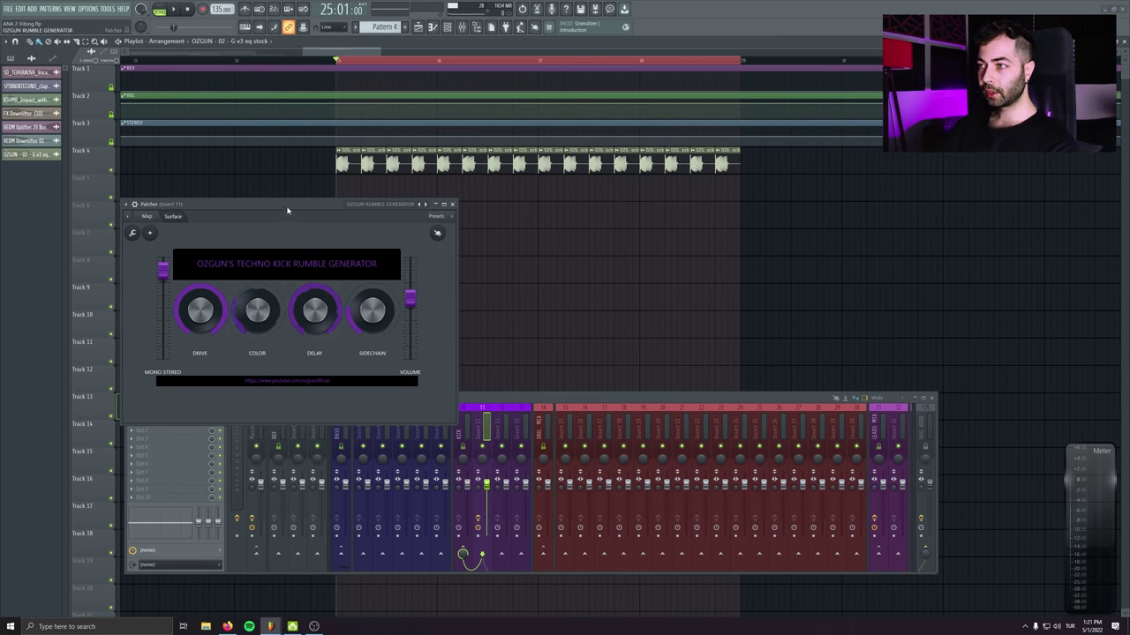
Adjust the sidechain and mono-stereo controls of the OZGUN RUMBLE GENERATOR Patcher on insert 11 while playing the kicks
left_click_drag(287, 210, 288, 204)
left_click_drag(371, 304, 363, 325)
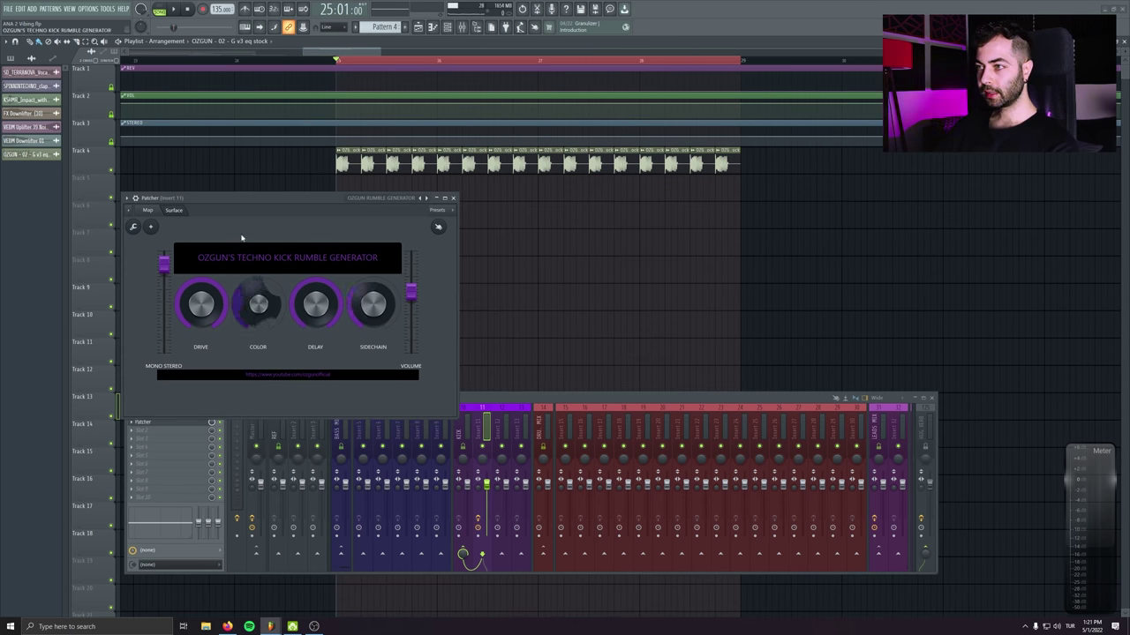
key("space")
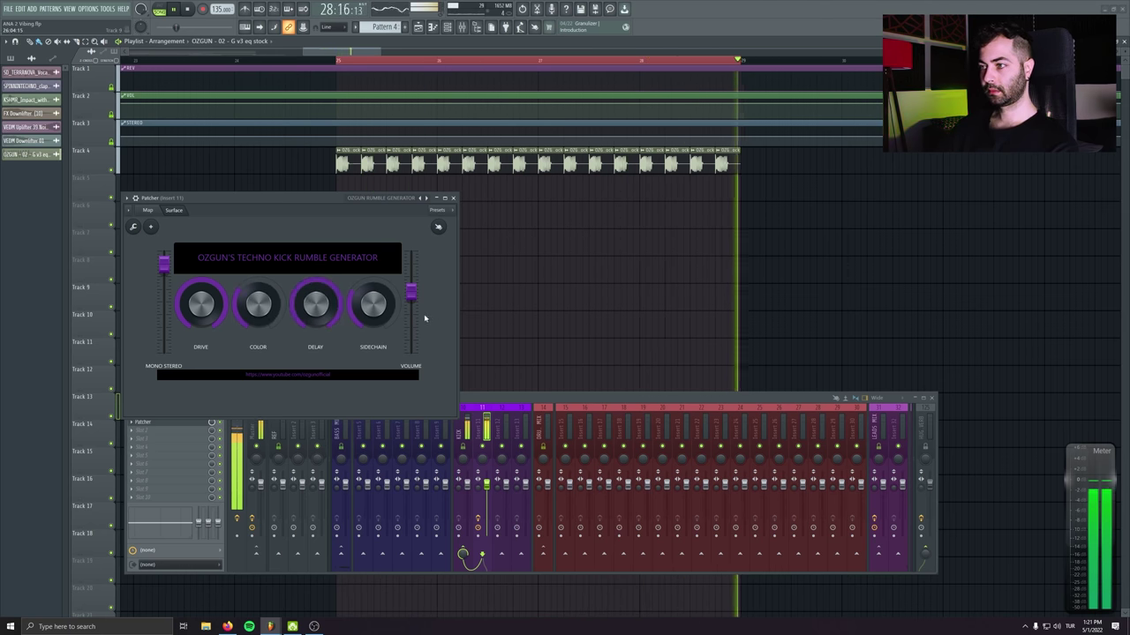
key("space")
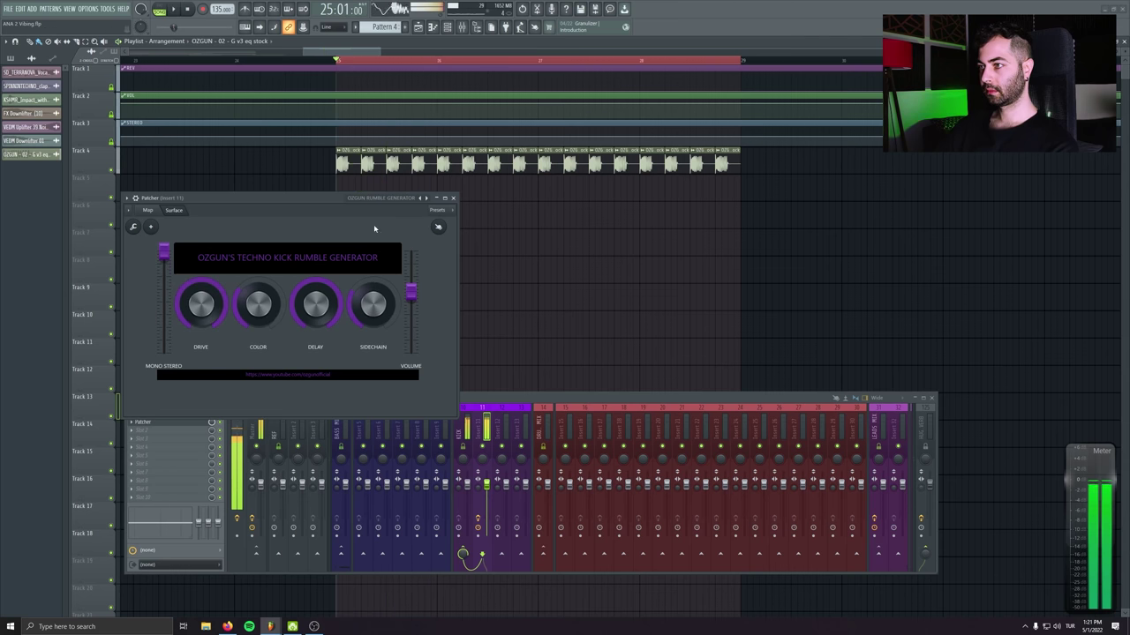
Add Edison after Patcher on insert 11 and cut the direct dry audio link from input to output in Patcher's map
left_click(455, 198)
left_click_drag(278, 253, 515, 333)
left_click(144, 422)
left_click(149, 211)
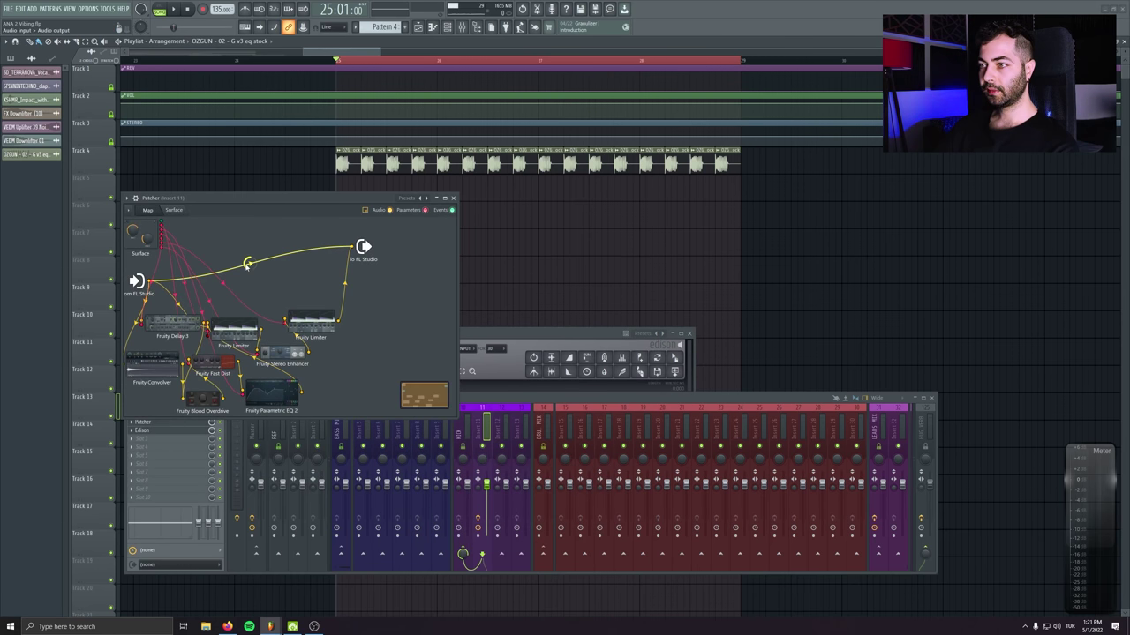
left_click(452, 198)
Record the kick rumble into Edison during playback and place the recording on playlist Track 5
left_click_drag(411, 349, 176, 229)
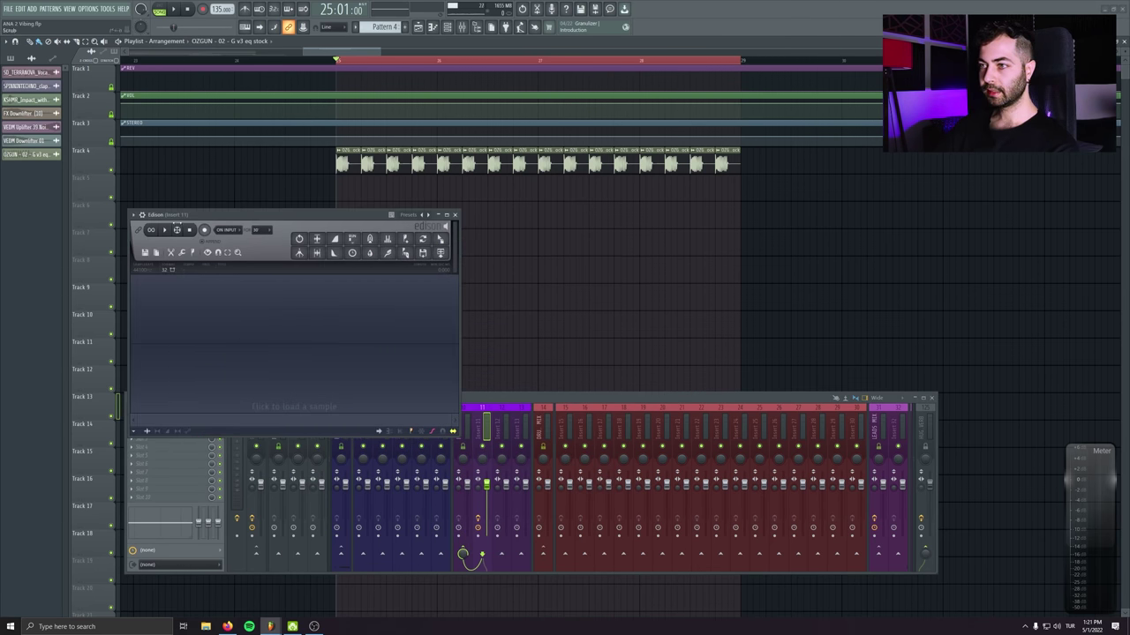
left_click(176, 9)
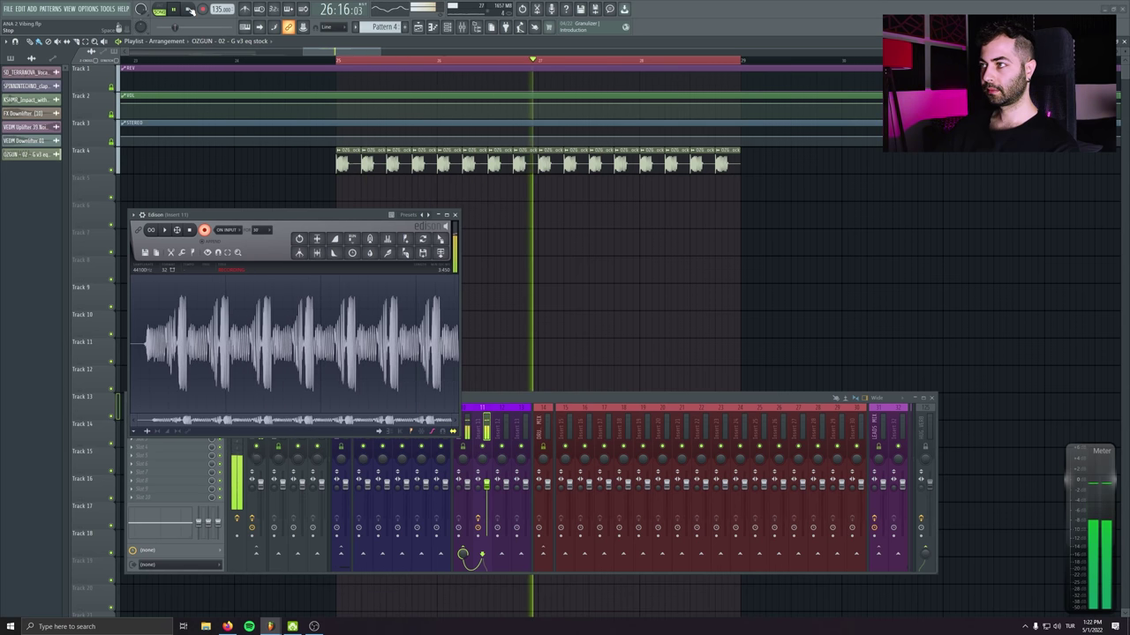
left_click(189, 8)
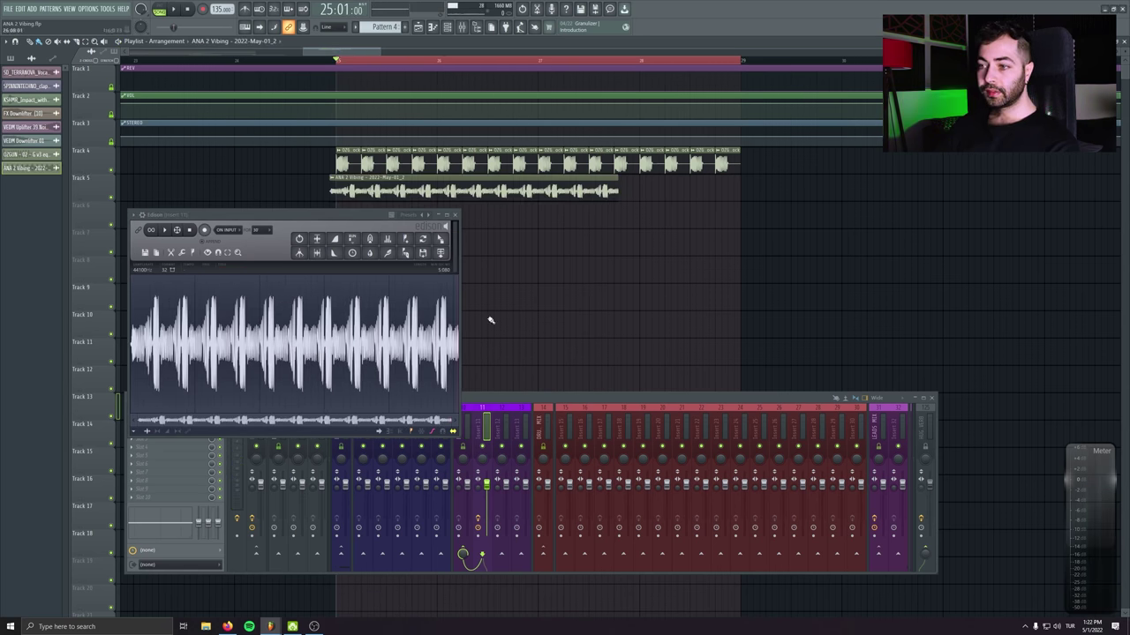
left_click(455, 215)
Route the rumble recording to mixer insert 5 and name that insert SUB
double_click(459, 190)
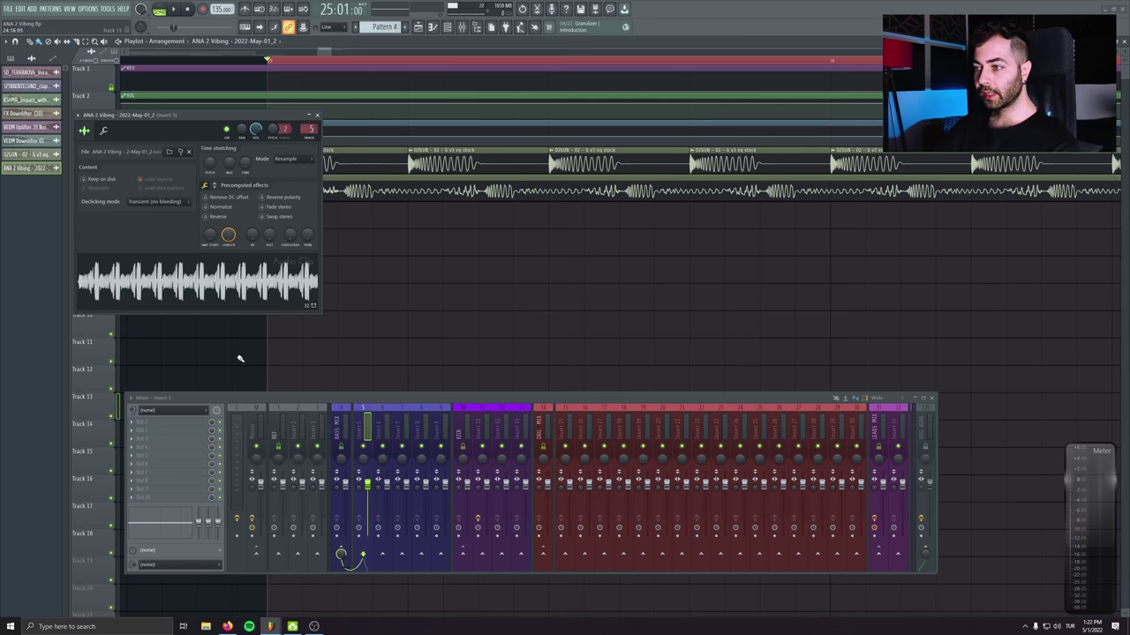
left_click(368, 424)
key("Return")
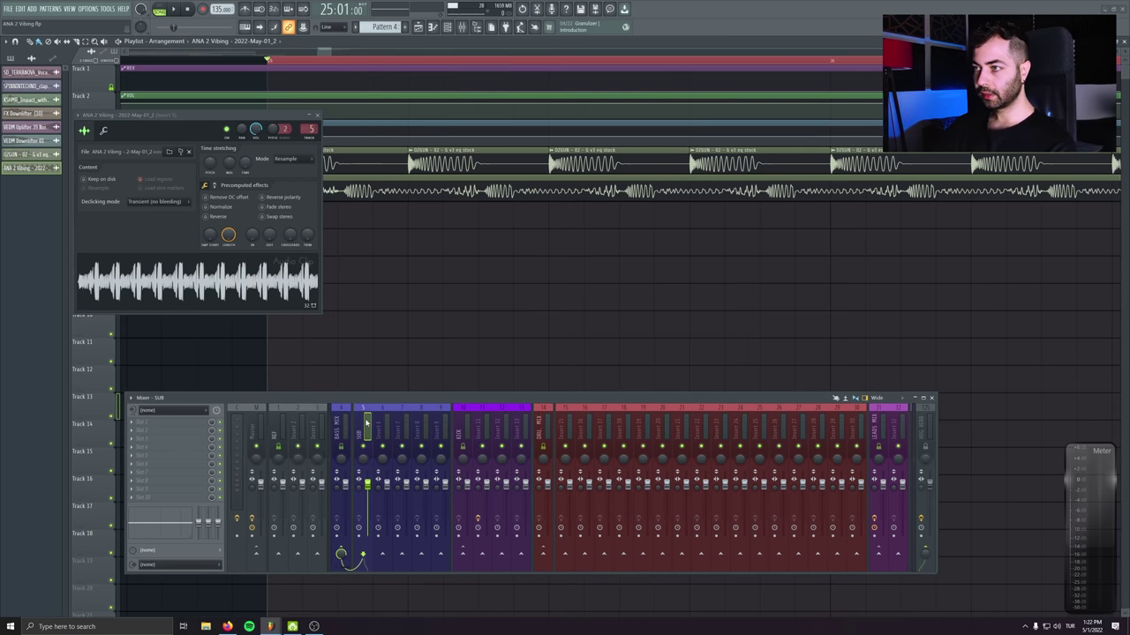
left_click(318, 115)
Trim the rumble recording to a one-beat clip aligned with the kick and repeat it under the first five kicks
scroll(282, 217, "up", 5)
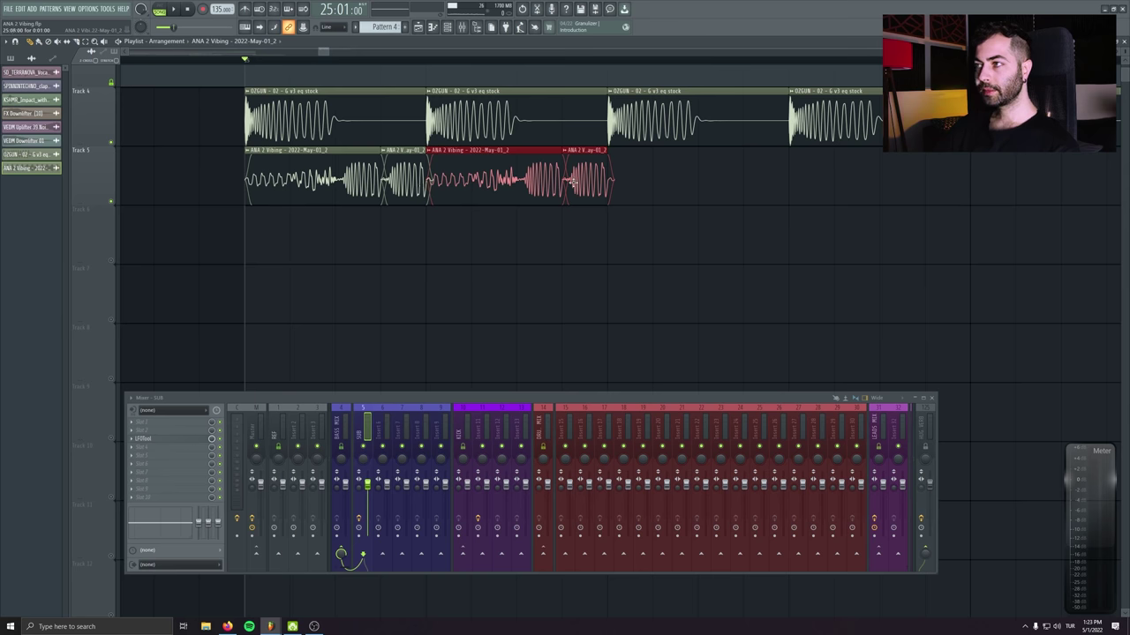
key("ctrl+b")
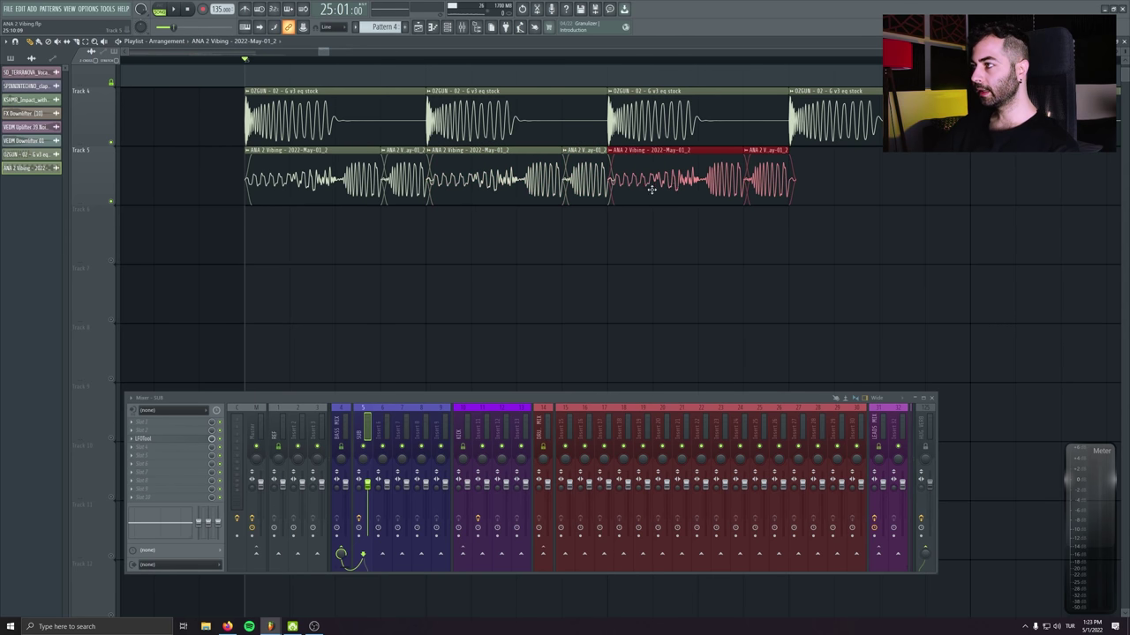
key("ctrl+b")
key("ctrl+b")
scroll(255, 254, "down", 2)
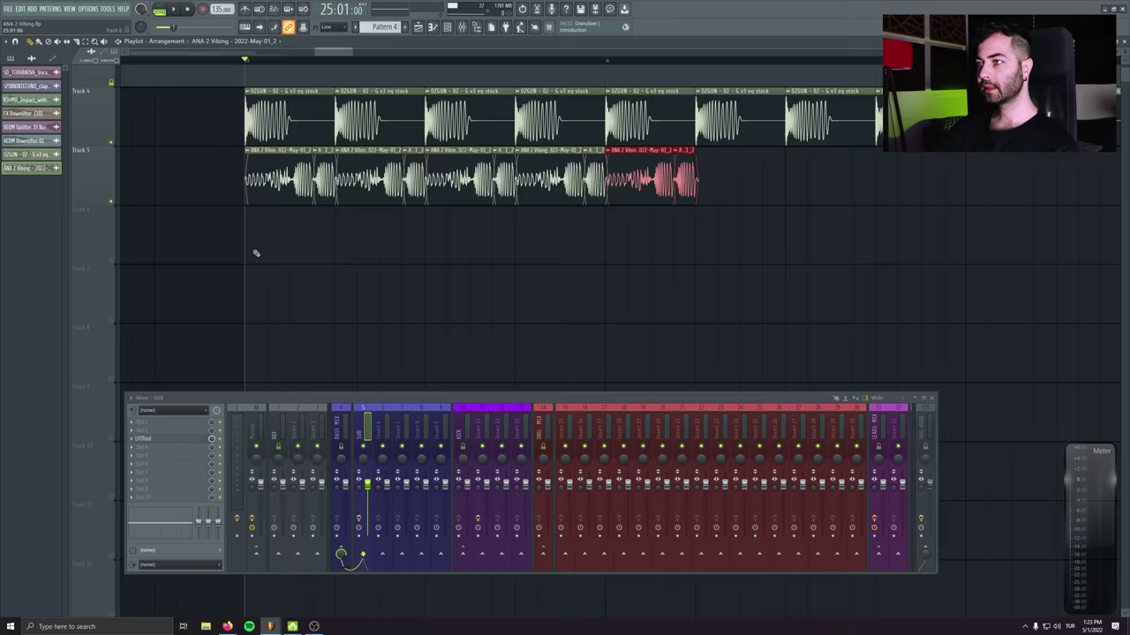
Repeat the rumble clips on Track 5 beneath all kicks through bar 28 and remove the copies beyond bar 29
key("space")
scroll(255, 253, "down", 2)
left_click_drag(575, 177, 247, 181)
key("ctrl+b")
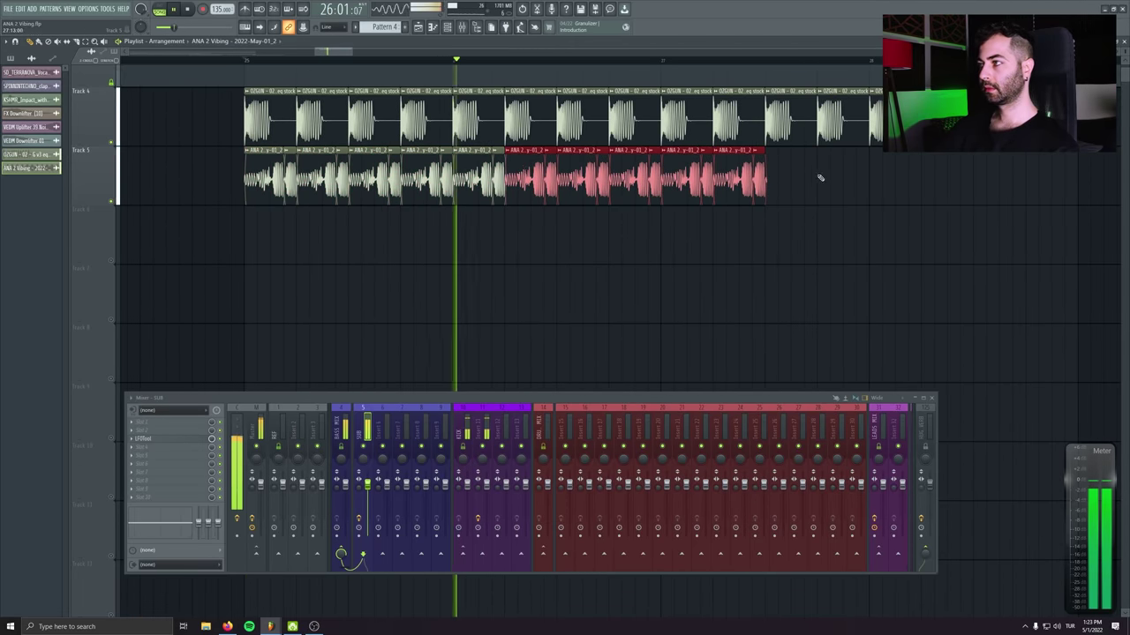
left_click_drag(819, 178, 247, 181)
key("ctrl+b")
scroll(585, 234, "down", 2)
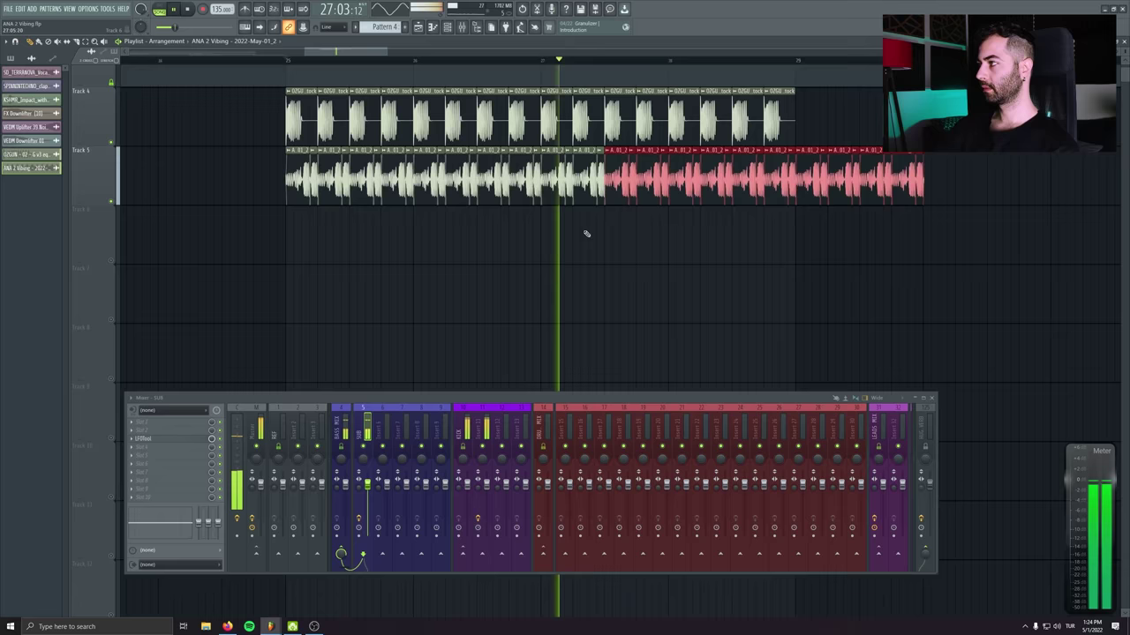
scroll(586, 234, "down", 2)
left_click_drag(769, 180, 698, 189)
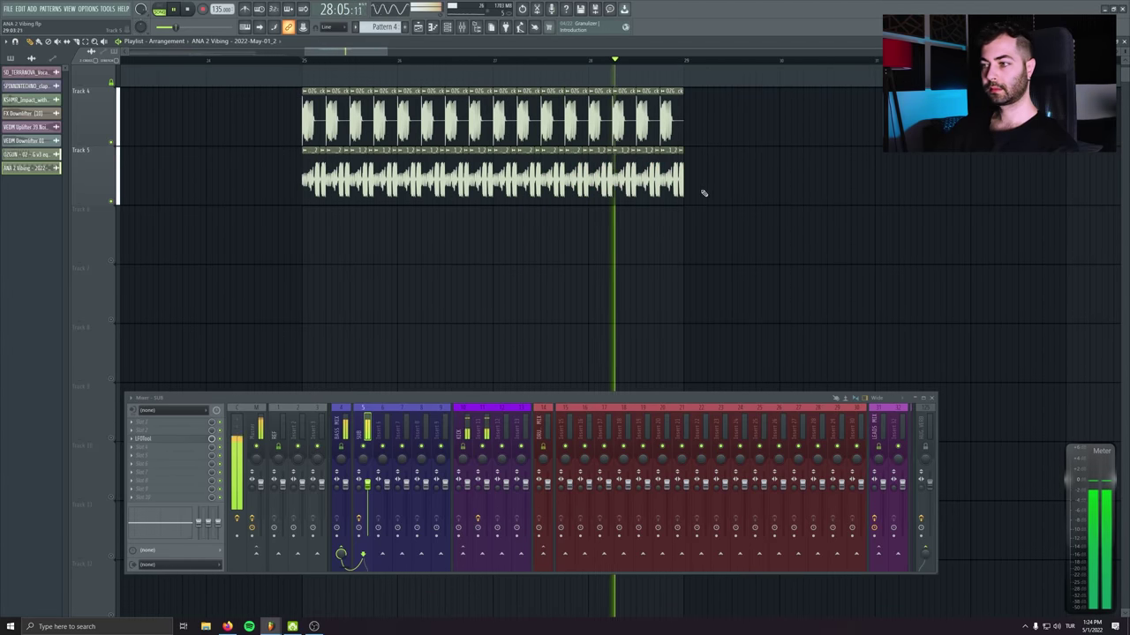
Duplicate the whole four-bar kick and rumble block on Tracks 4 and 5 to start at bar 29
key("space")
key("ctrl+a")
key("ctrl+b")
left_click_drag(779, 108, 691, 108)
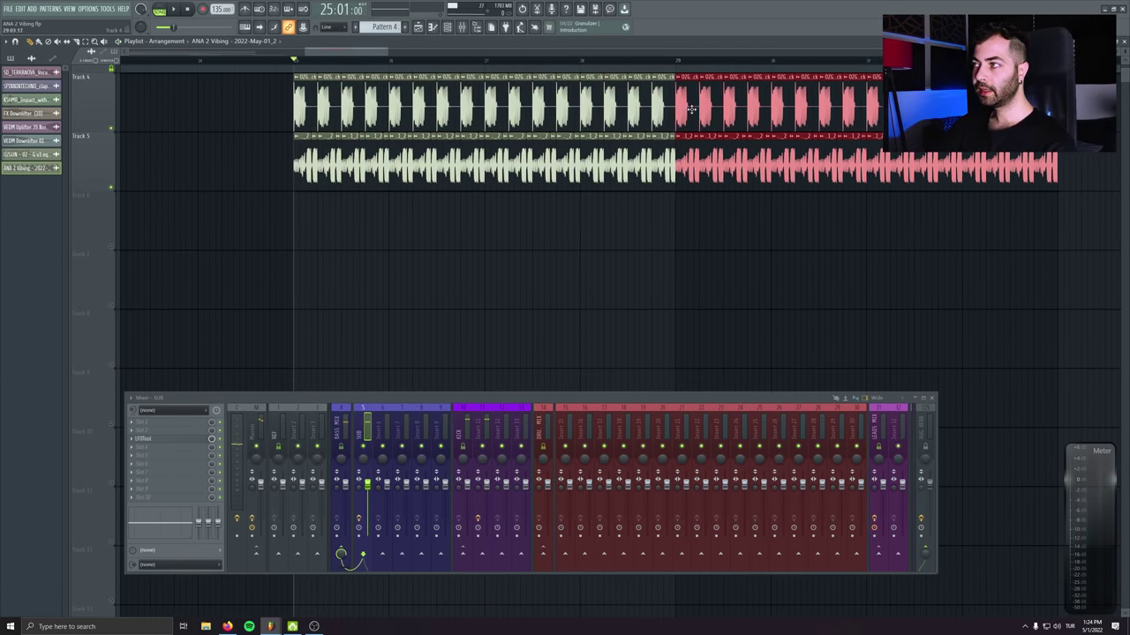
left_click(738, 270)
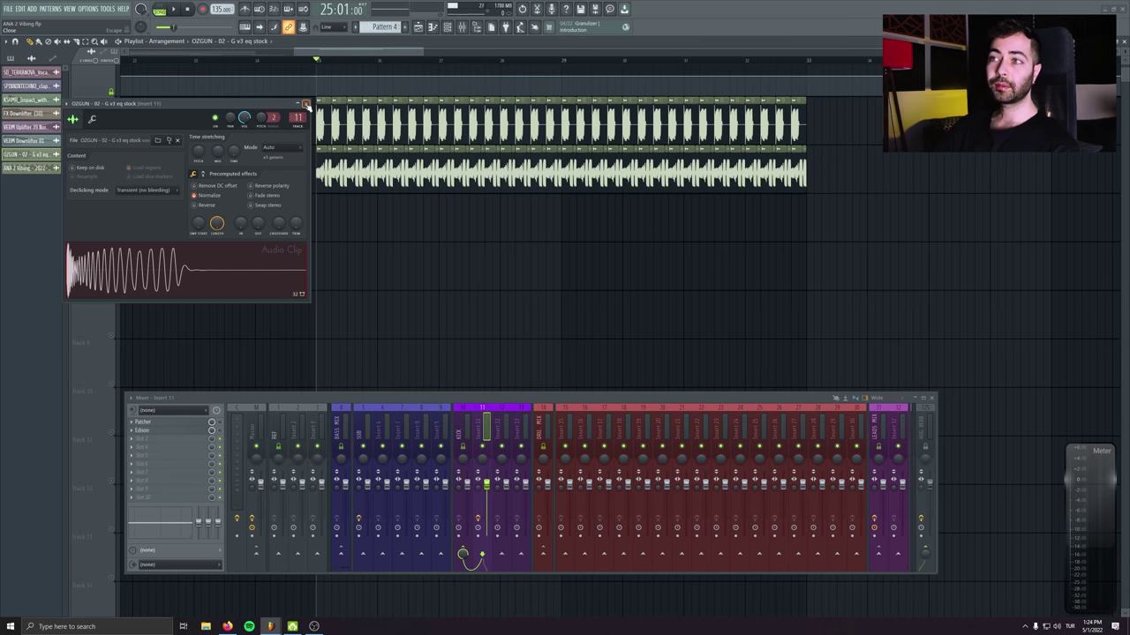
Adjust the pitch of the Terra Nova vocal sample to suit the G kick
left_click(306, 105)
scroll(279, 270, "down", 5)
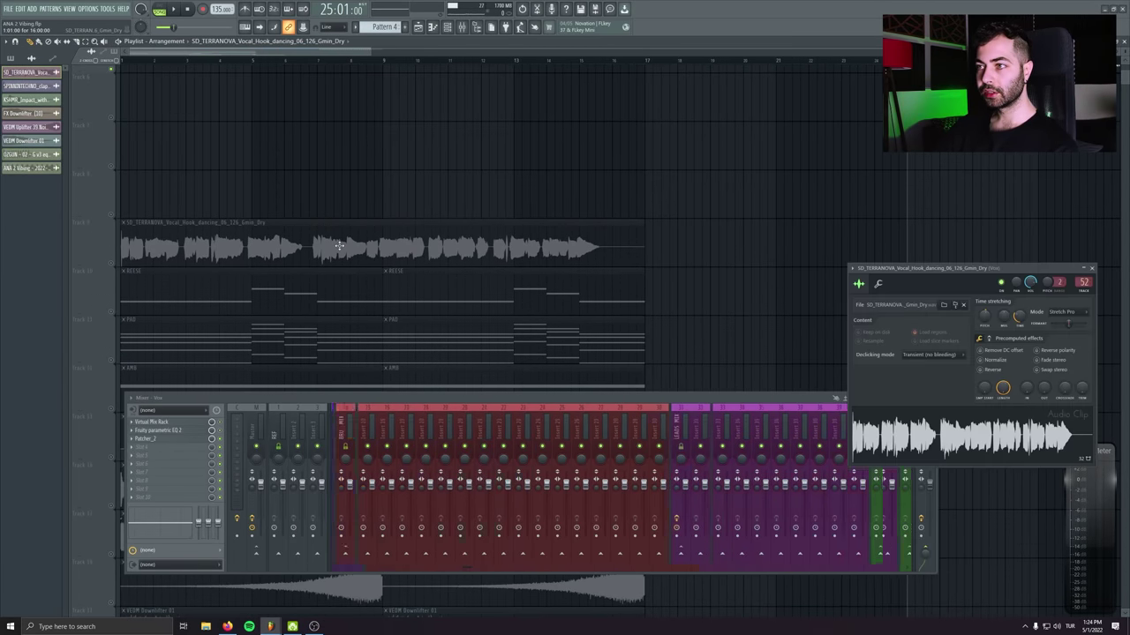
left_click_drag(547, 332, 629, 318)
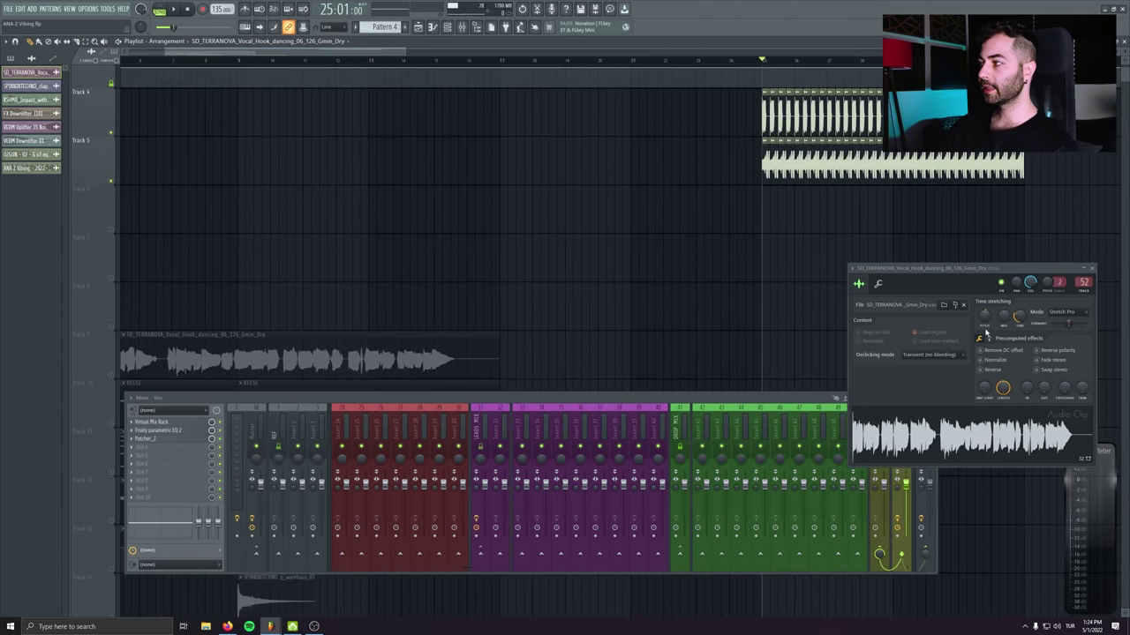
scroll(888, 182, "down", 3)
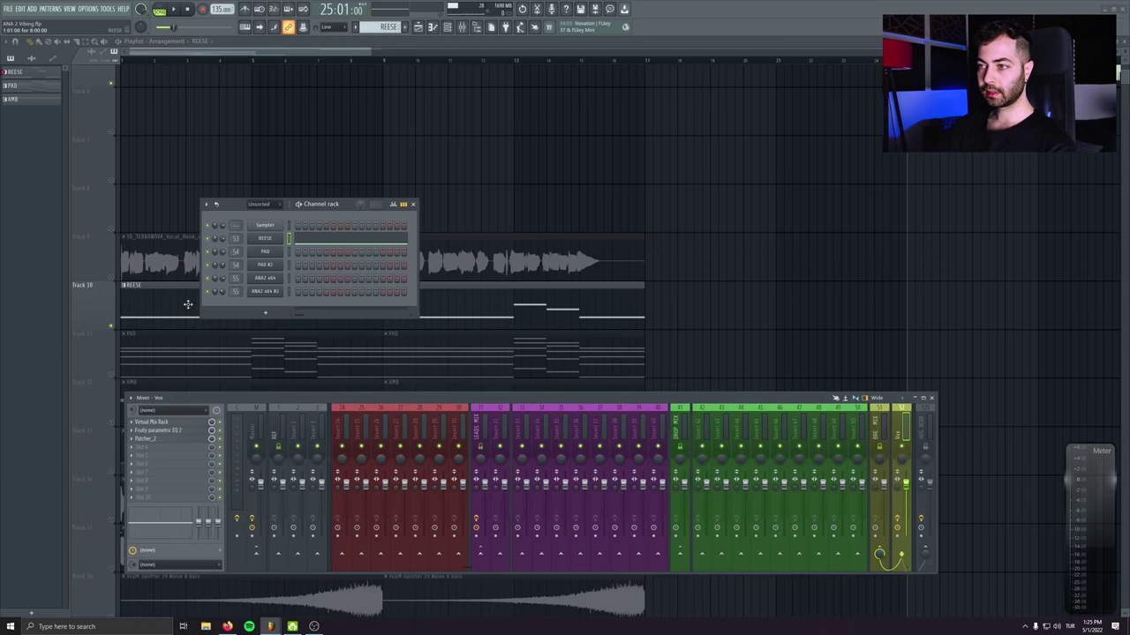
Transpose all PAD and PAD #2 notes in the PAD pattern down one semitone
key("F6")
double_click(165, 356)
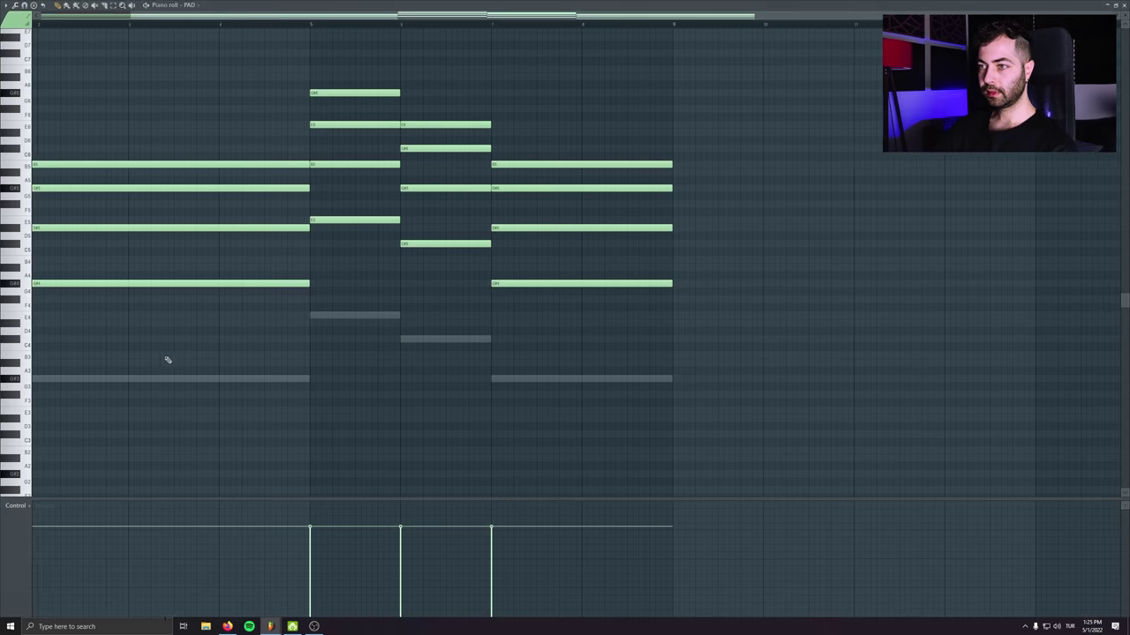
key("ctrl+a")
key("F7")
left_click(308, 268)
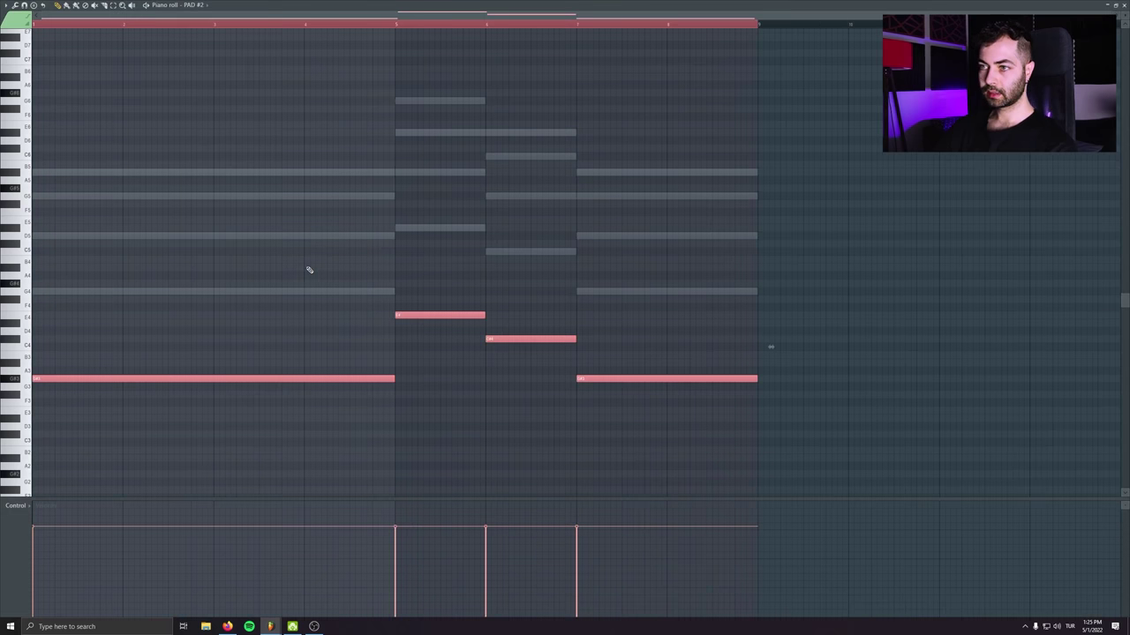
key("F7")
key("F6")
Open the AMB pattern's ANA 2 notes, select them all, and listen to the layered intro arrangement
scroll(256, 355, "down", 4)
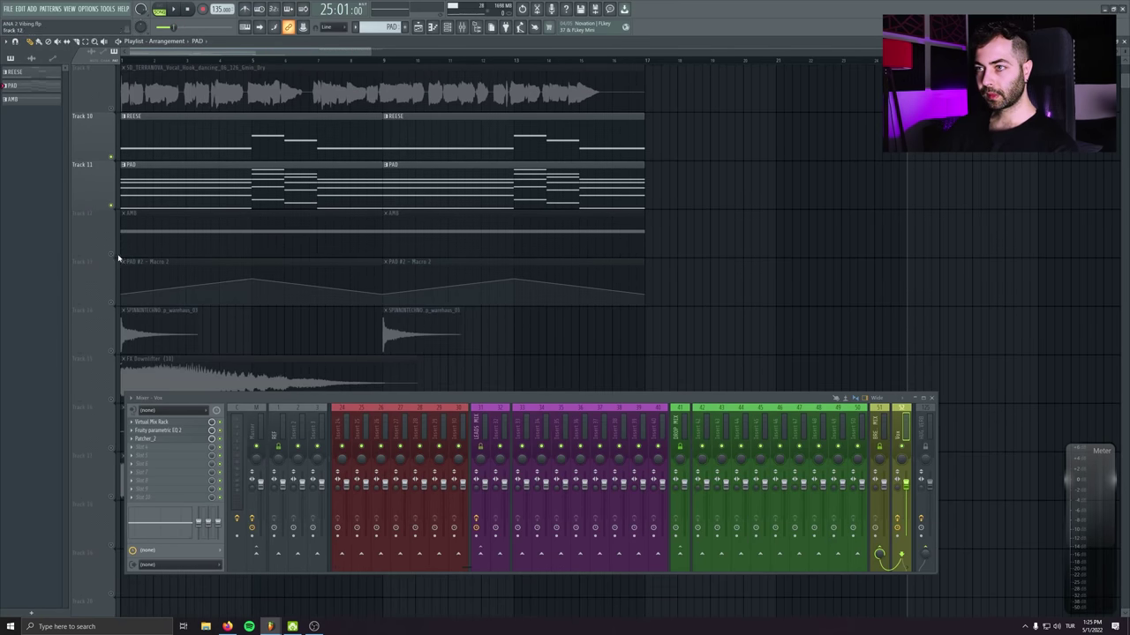
double_click(199, 242)
key("ctrl+a")
key("F7")
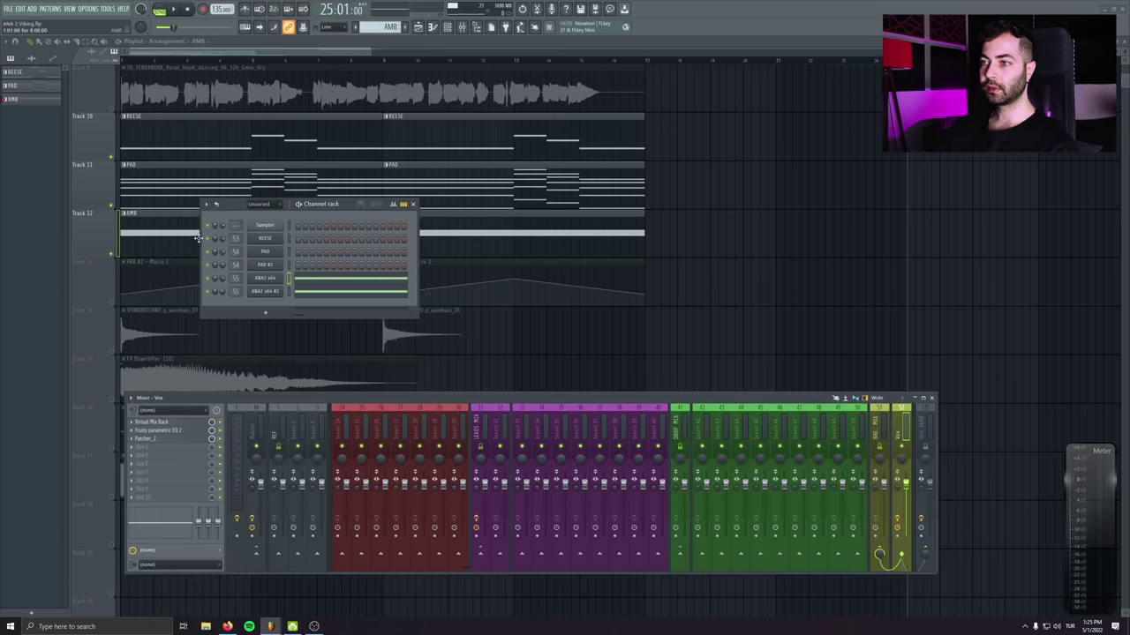
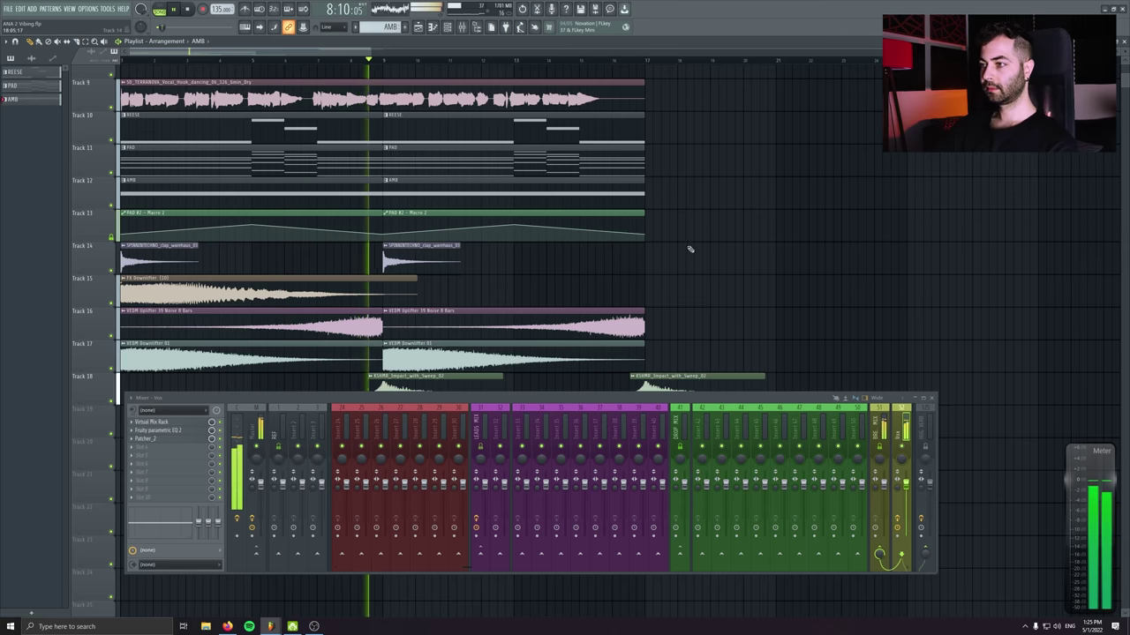
scroll(688, 247, "down", 1)
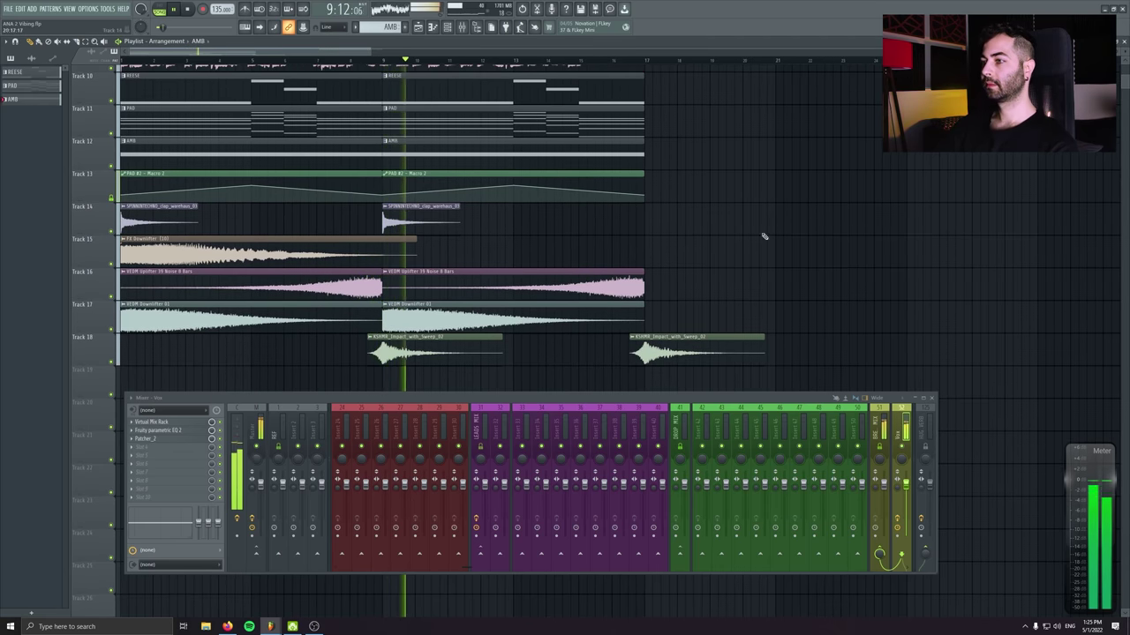
left_click(190, 10)
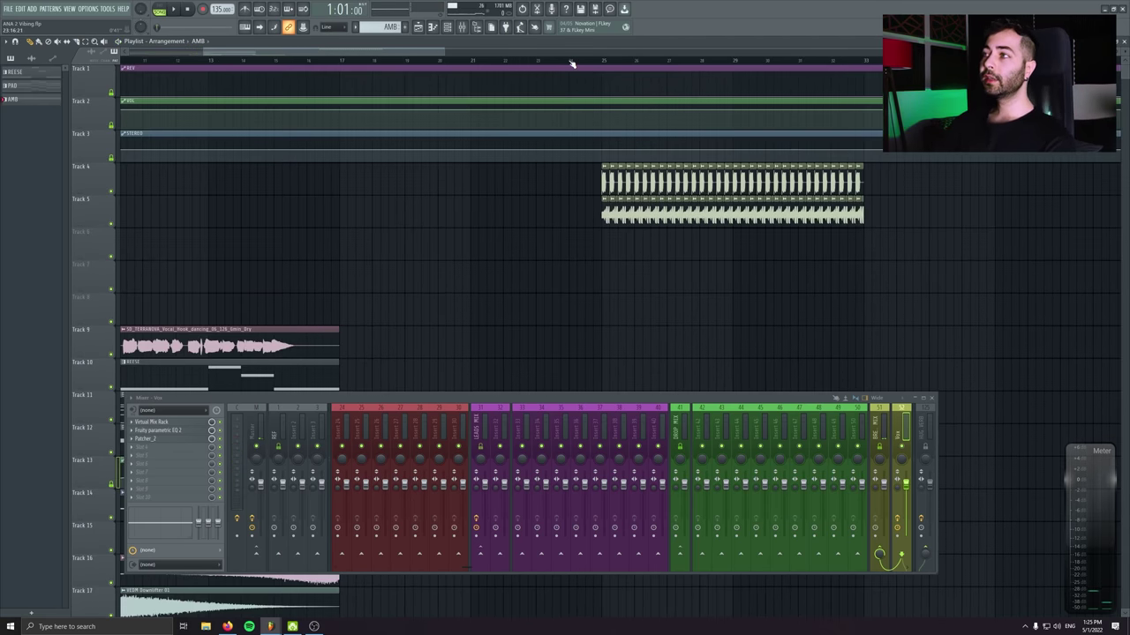
Set the playback position to bar 25 at the start of the kick block and create a new pattern named LD
left_click(571, 64)
scroll(583, 230, "right", 5)
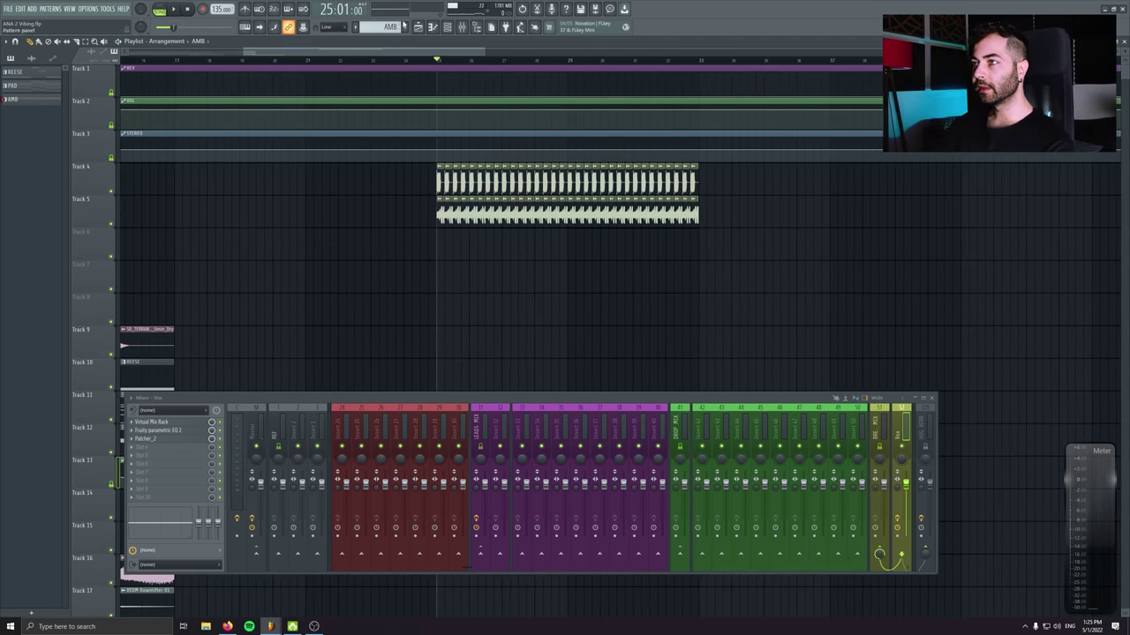
left_click(404, 26)
type("LD")
key("Return")
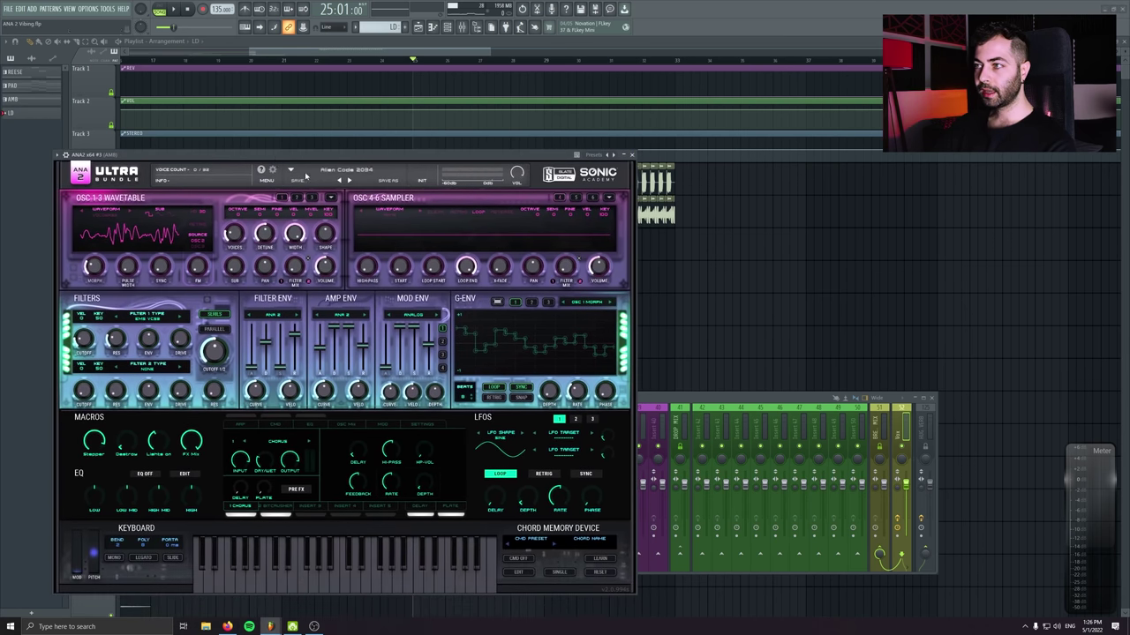
Filter the new ANA 2 instance's preset browser to the Leads category and Techno genre across all banks
left_click(347, 171)
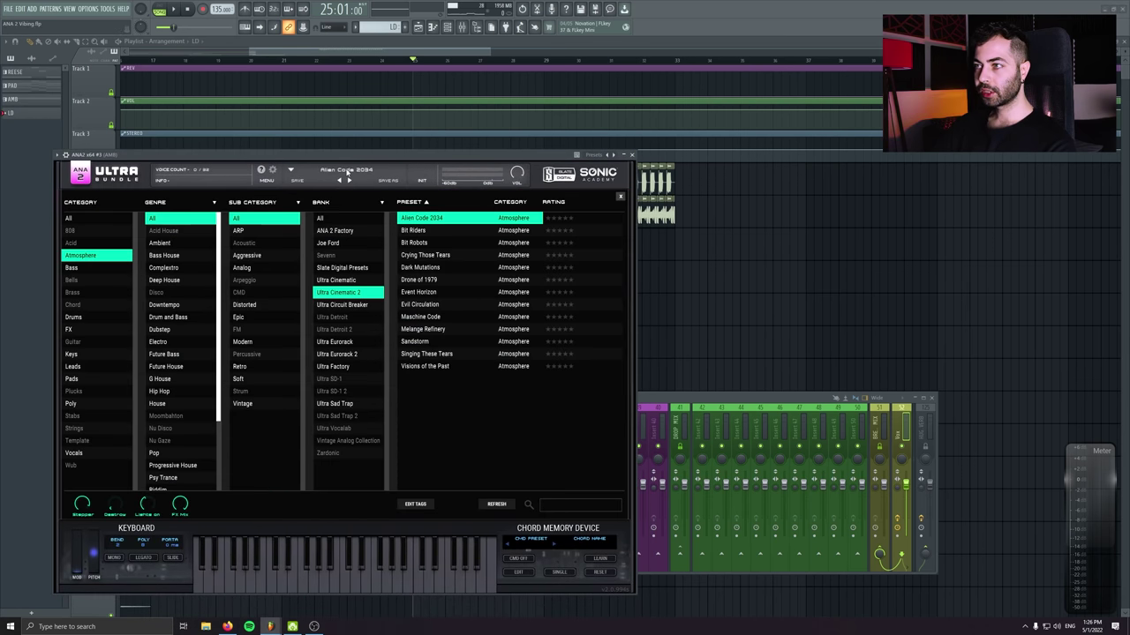
left_click(240, 203)
left_click(355, 220)
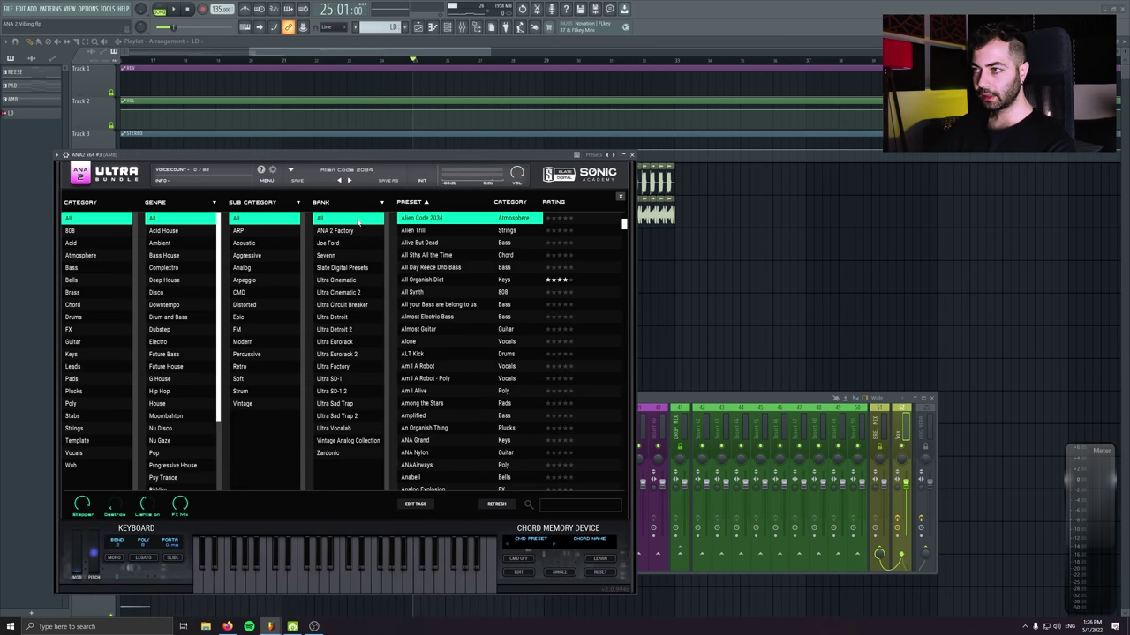
left_click(343, 268)
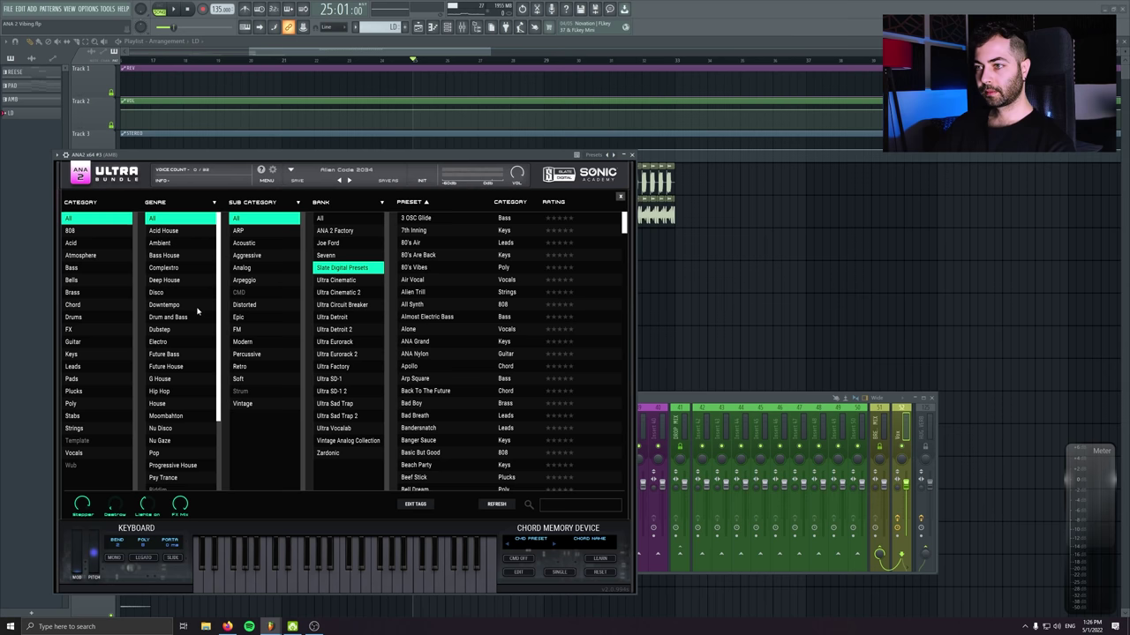
left_click(85, 369)
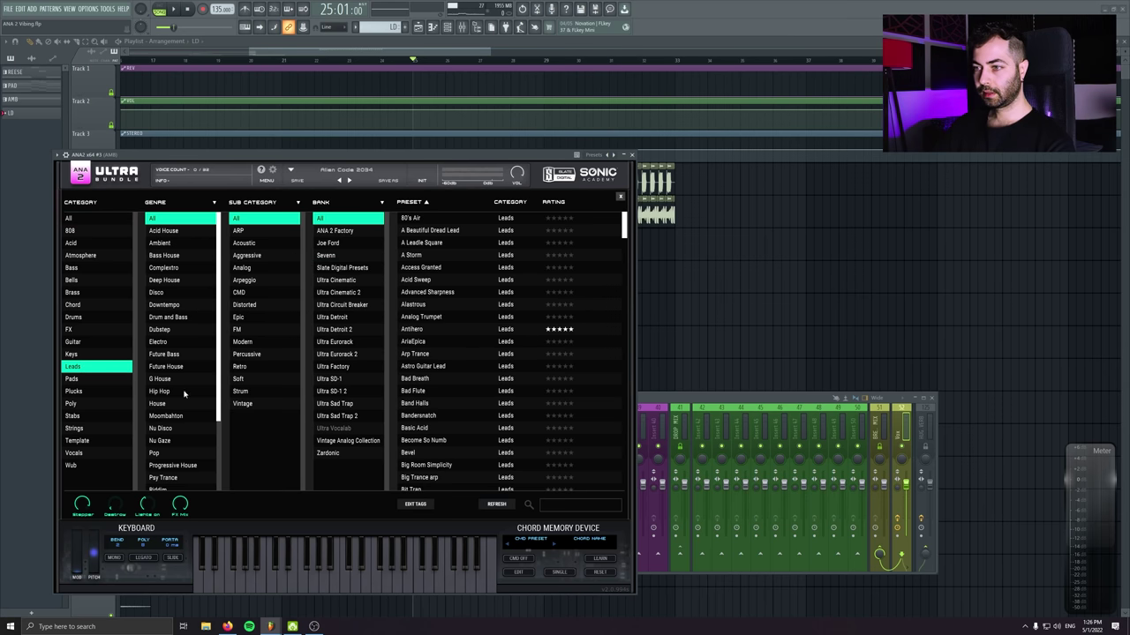
scroll(186, 436, "down", 3)
left_click(171, 448)
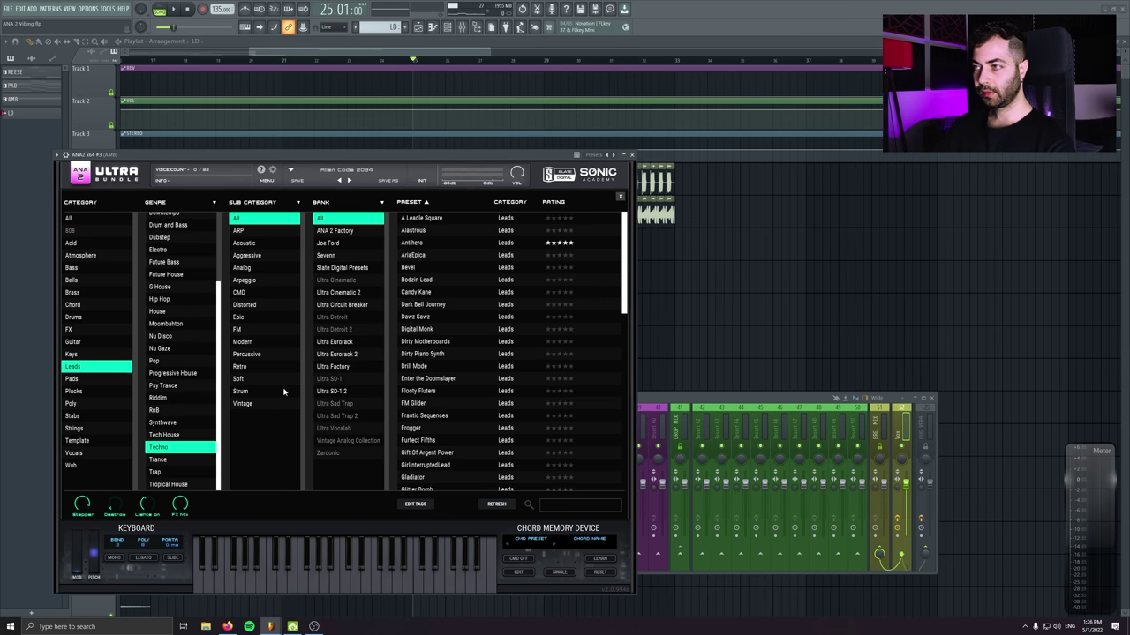
Try the A Leadle Square and Alastrous presets and route the new ANA 2 channel to mixer track 33
left_click(437, 219)
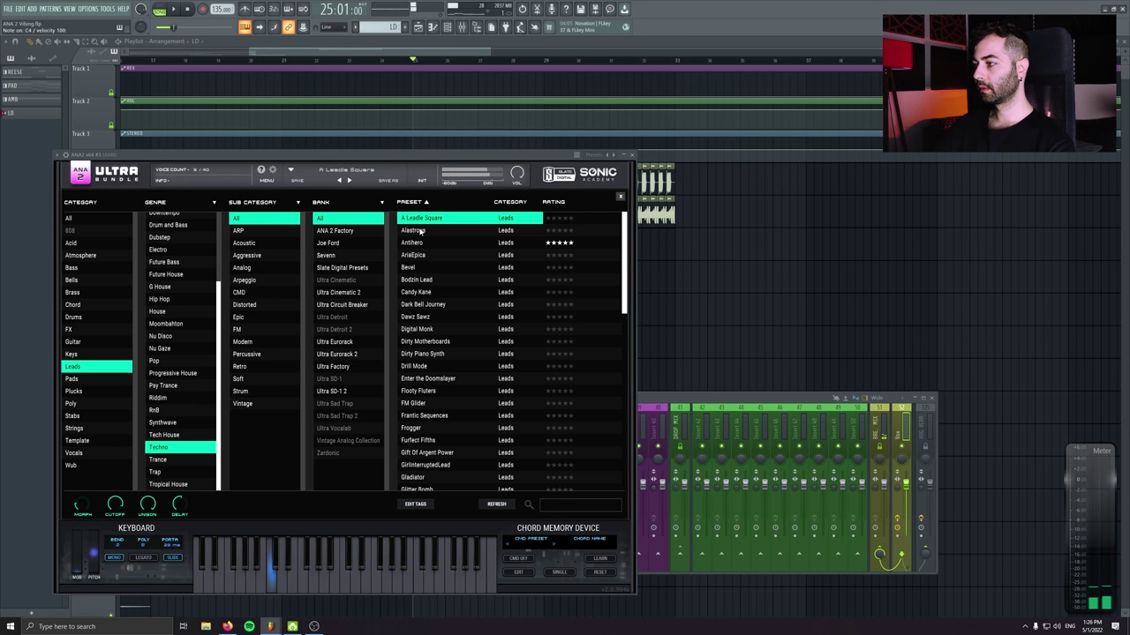
left_click(477, 229)
left_click_drag(529, 154, 402, 393)
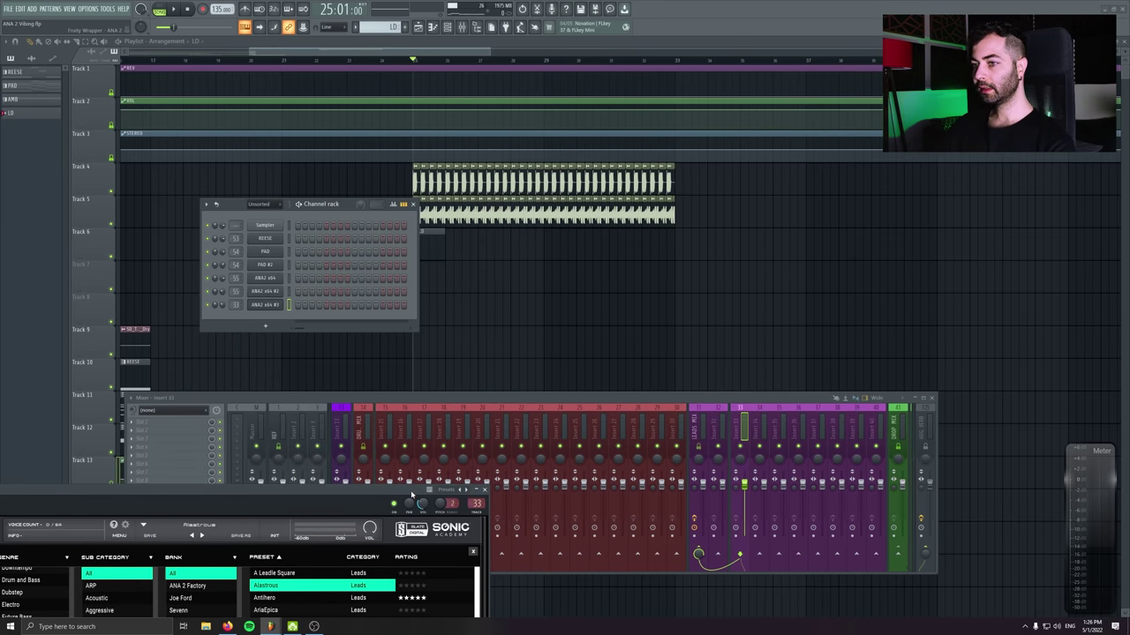
left_click_drag(105, 392, 262, 214)
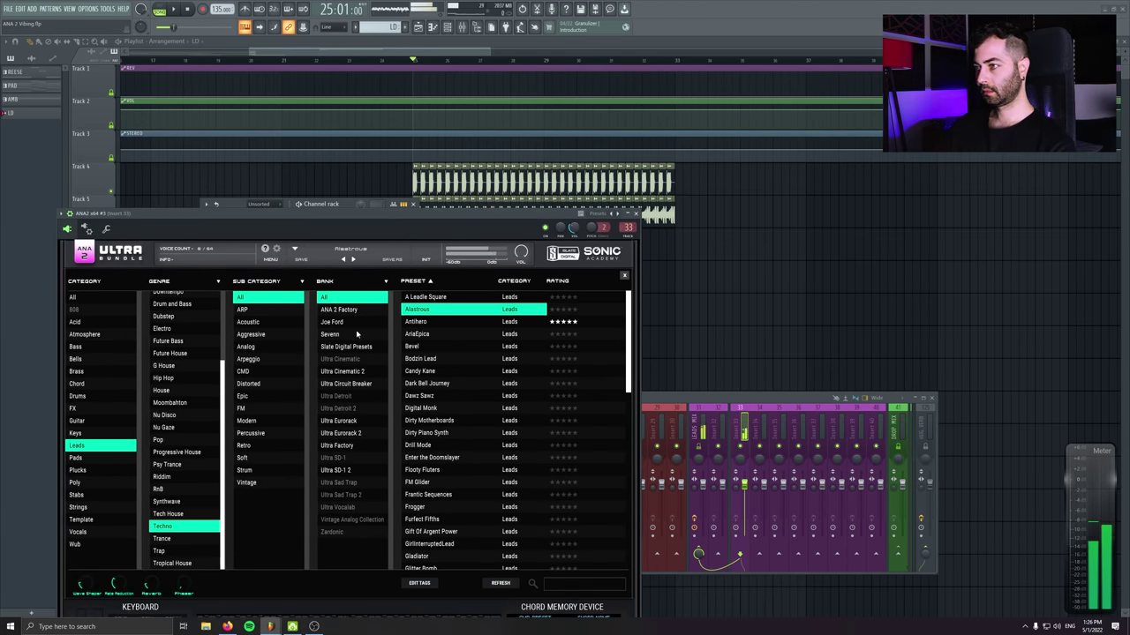
Audition the techno lead presets Antihero, AriaEpica, Inducing Anxiety and Infamous Bass
left_click(417, 322)
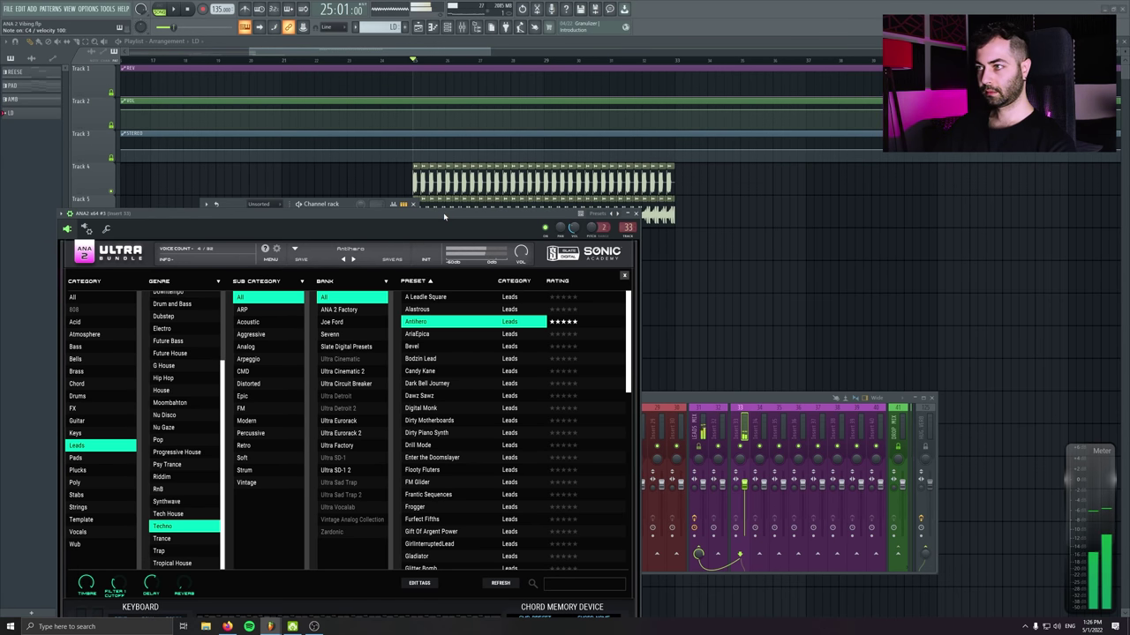
key("space")
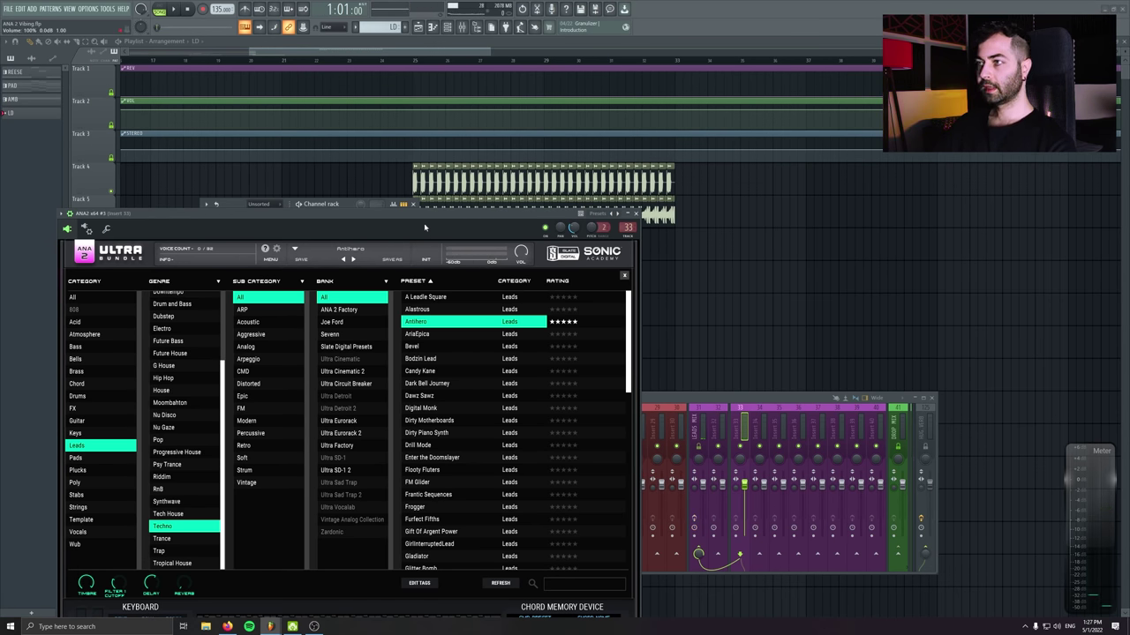
left_click(434, 336)
scroll(472, 414, "down", 5)
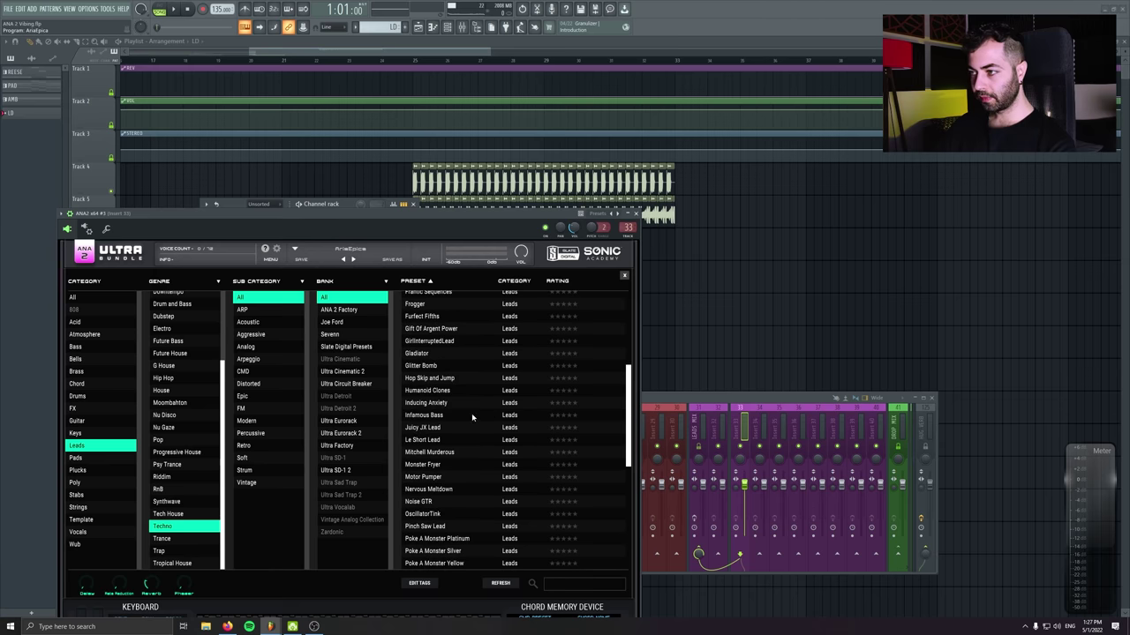
left_click(424, 403)
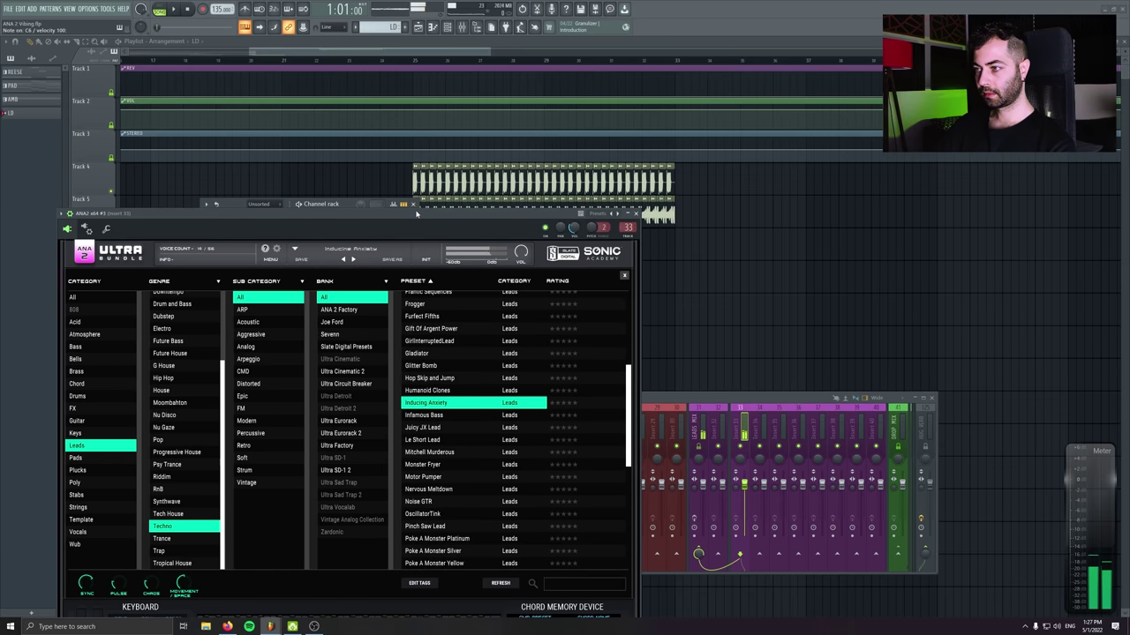
left_click(448, 411)
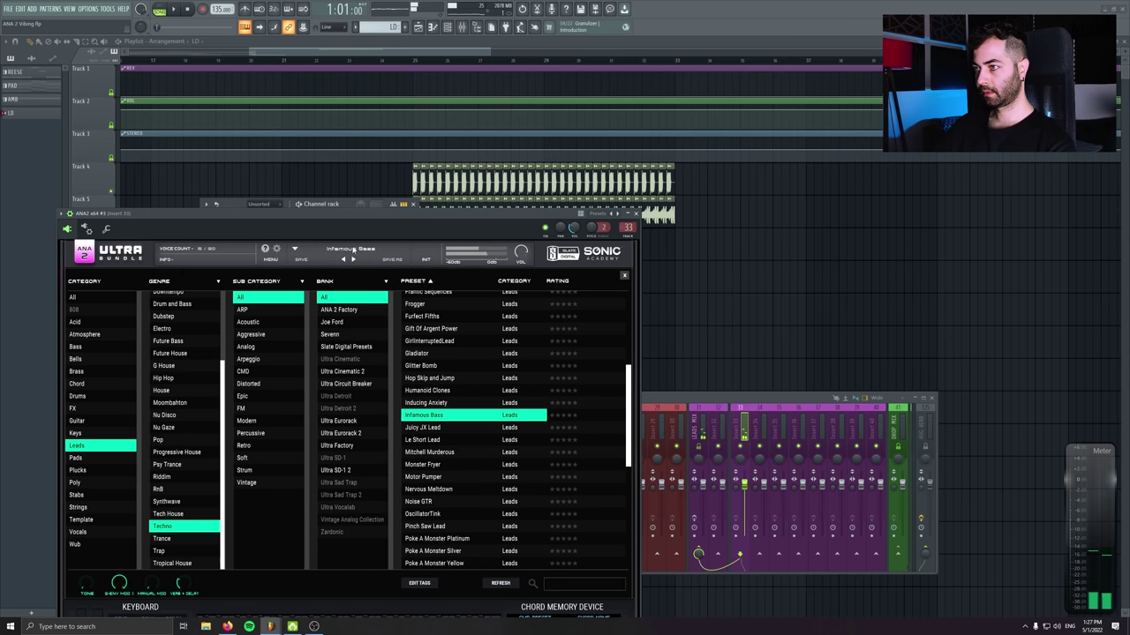
scroll(418, 492, "down", 3)
scroll(174, 294, "up", 3)
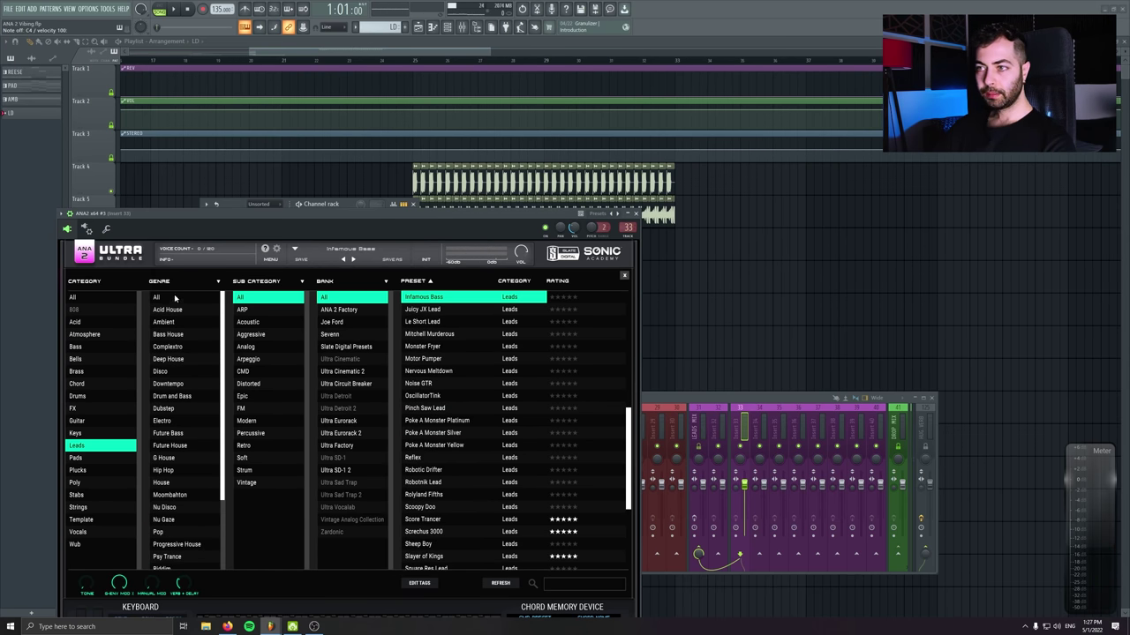
Filter the Leads presets to all genres with the ARP sub category and load Arp Trance
left_click(175, 299)
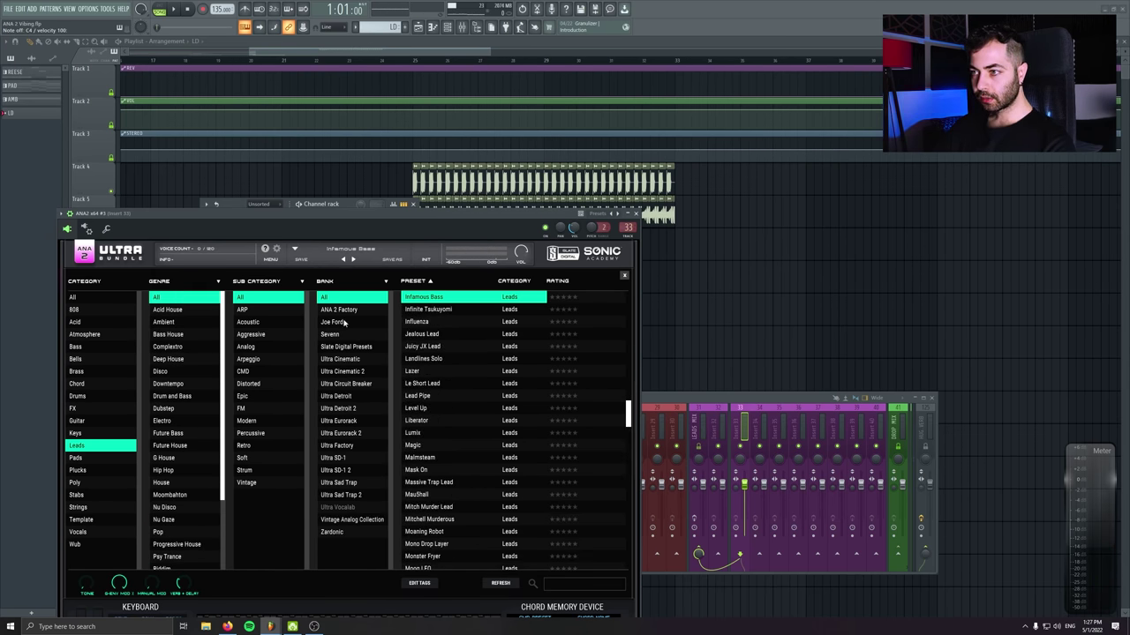
left_click(274, 310)
left_click(438, 298)
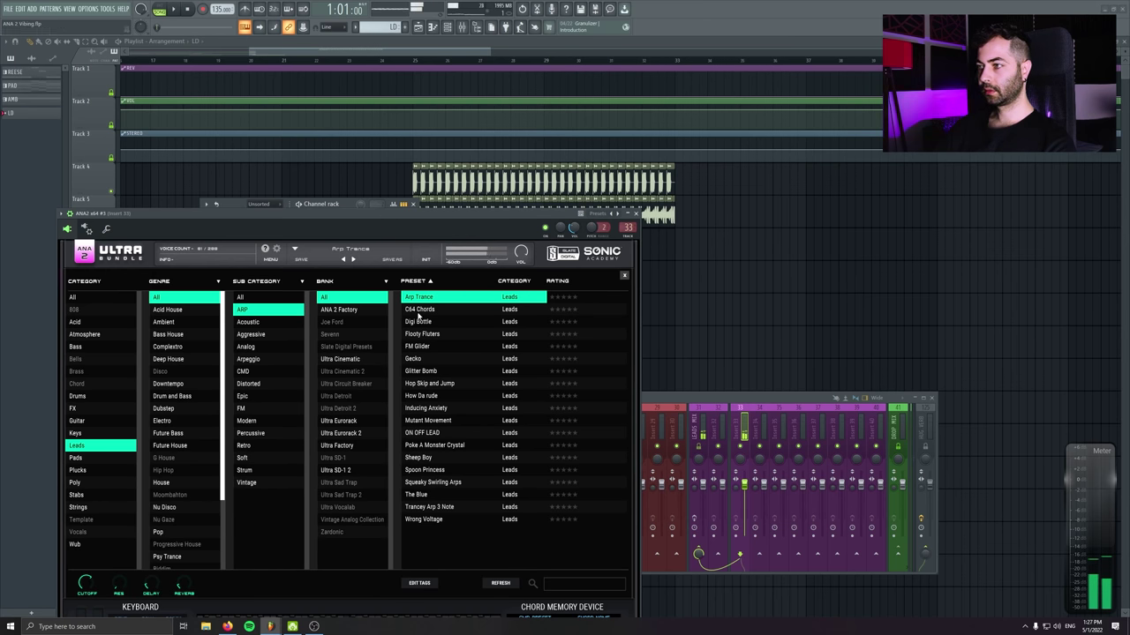
Enter a sustained eight-bar G3 note for the new ANA 2 lead in the LD pattern and play it back
key("F7")
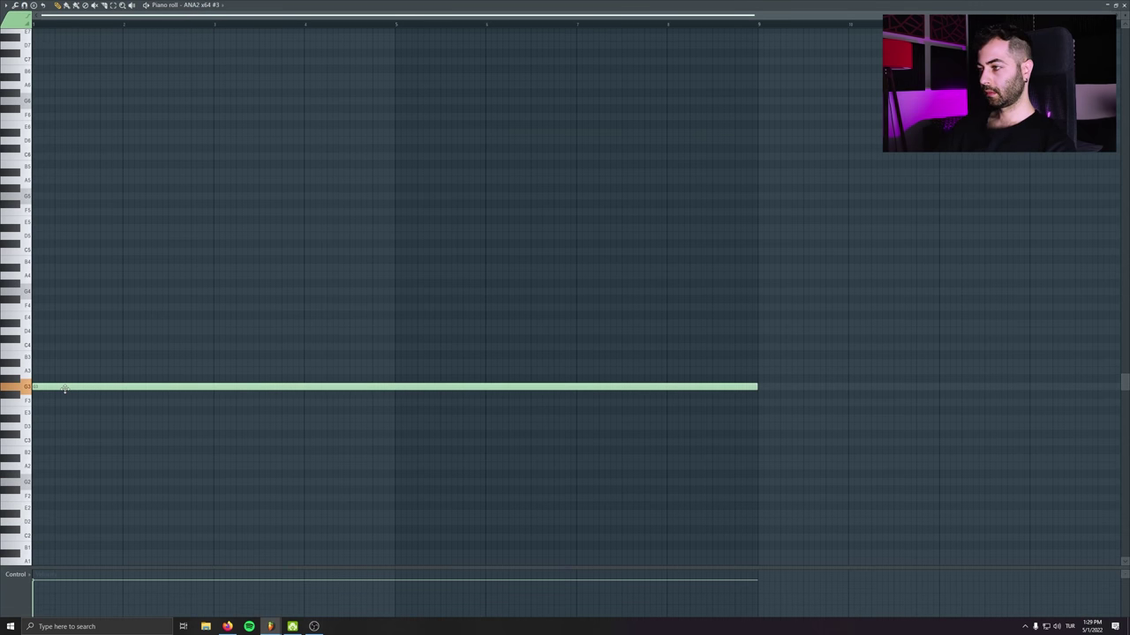
key("F7")
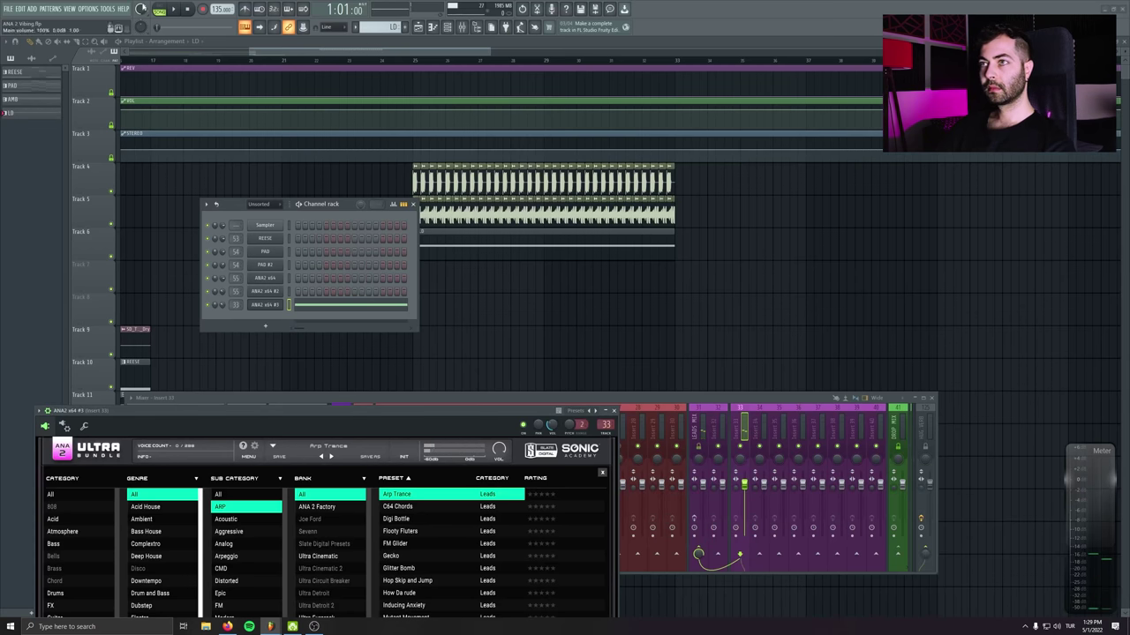
key("space")
left_click_drag(329, 412, 318, 203)
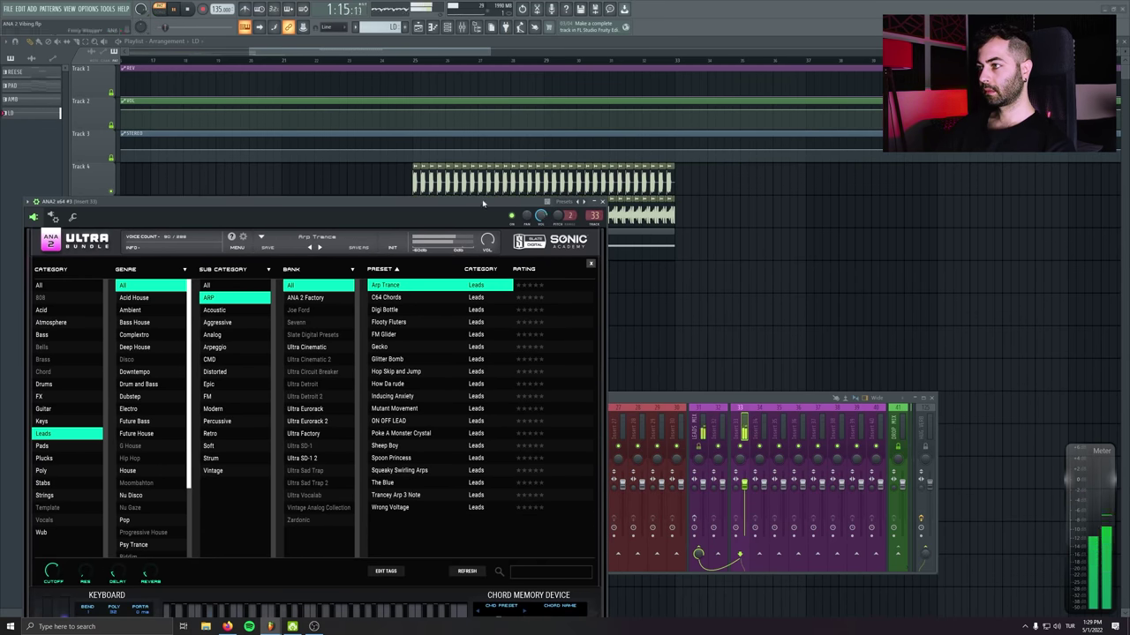
left_click_drag(483, 203, 479, 180)
Audition the arpeggiated lead presets C64 Chords, Hop Skip and Jump, and How Da rude against the drop
left_click(413, 280)
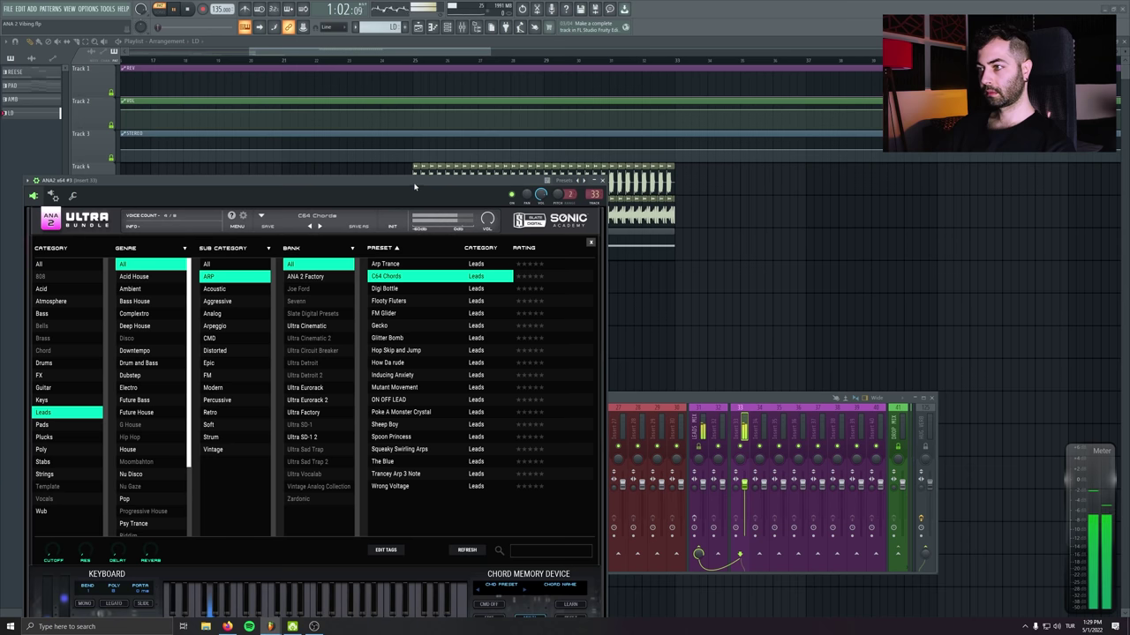
left_click(382, 351)
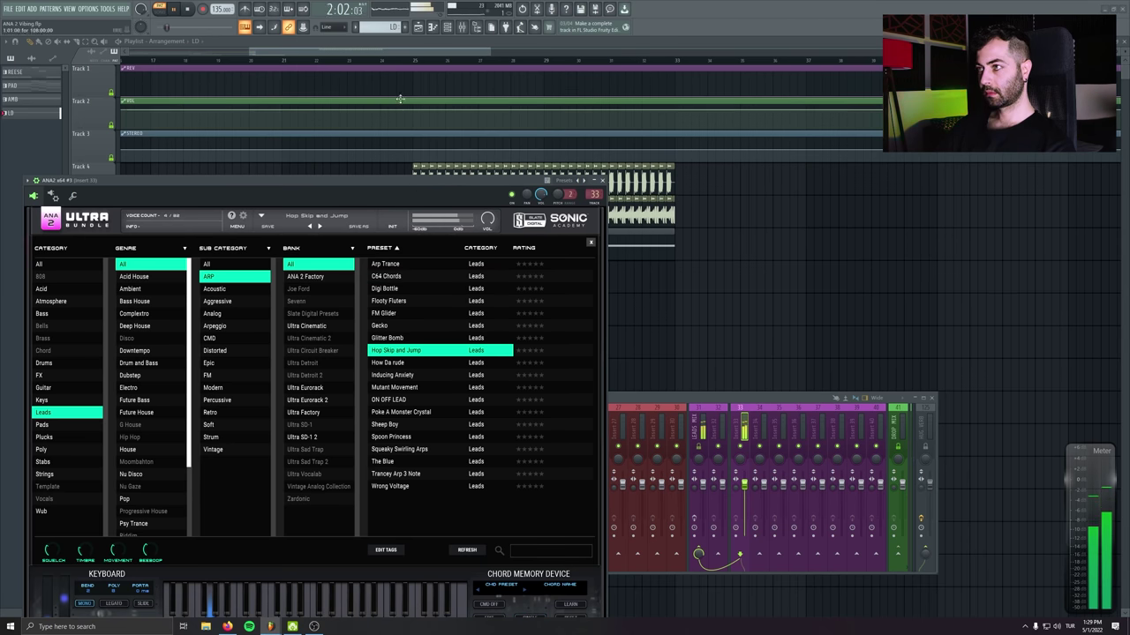
left_click_drag(406, 196, 429, 485)
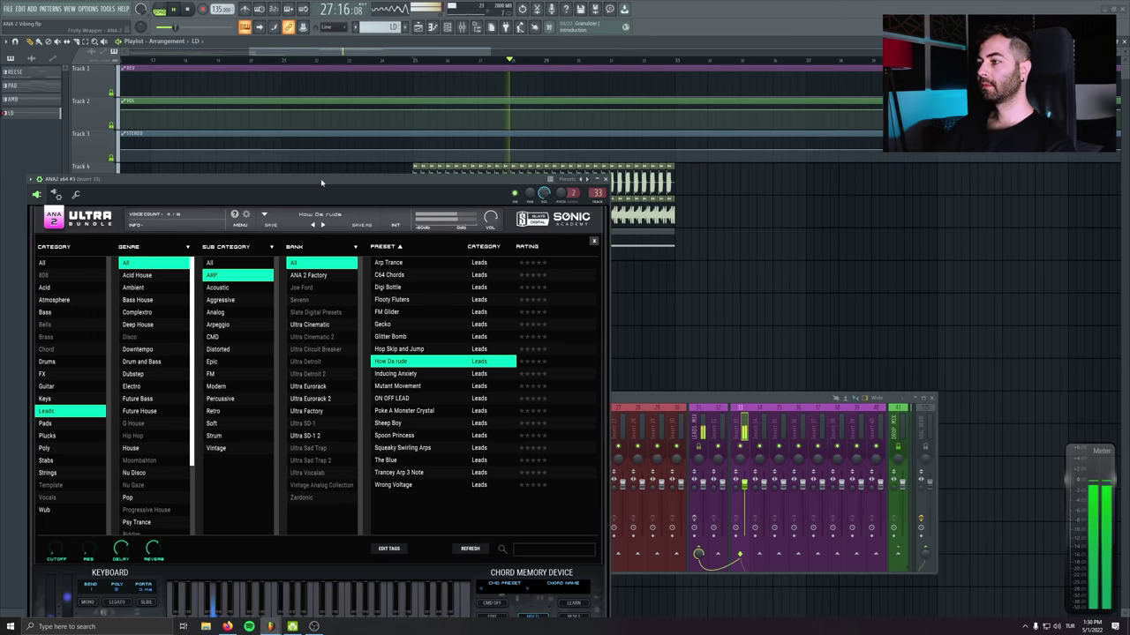
double_click(406, 369)
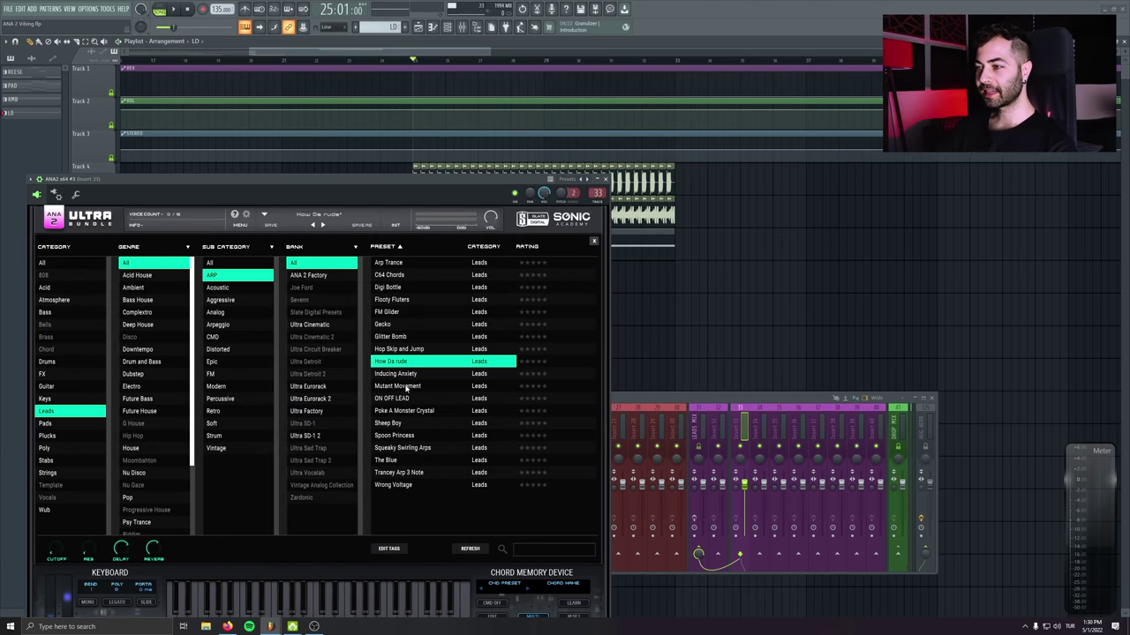
Load the Mutant Movement preset and set its pitch bend range to 3 while playing the drop from bar 25
left_click(406, 386)
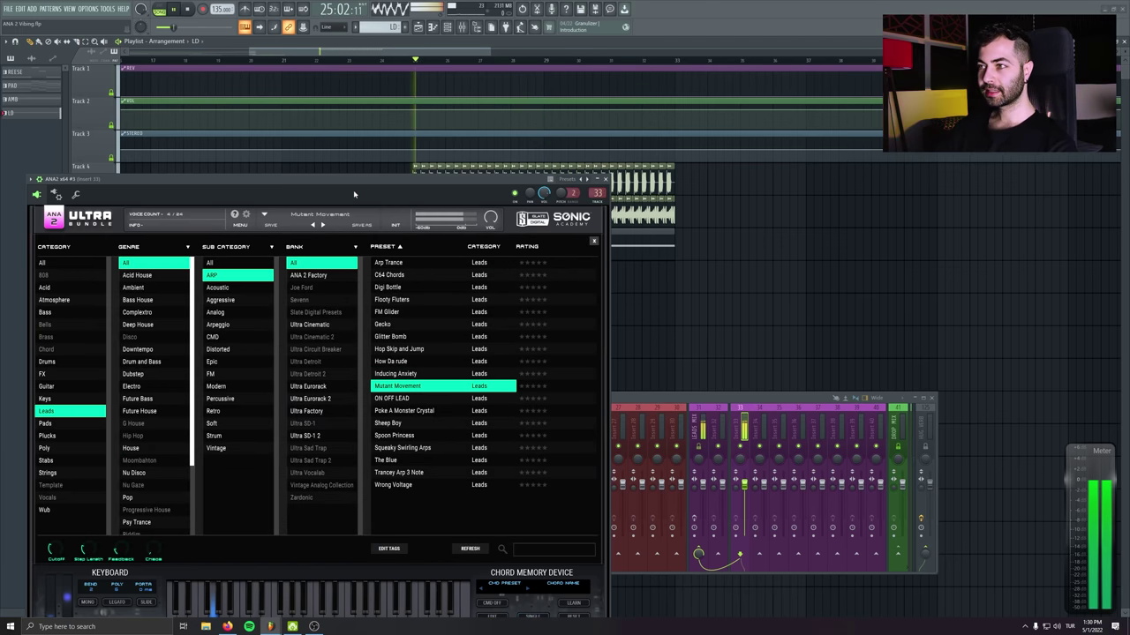
left_click_drag(335, 189, 323, 412)
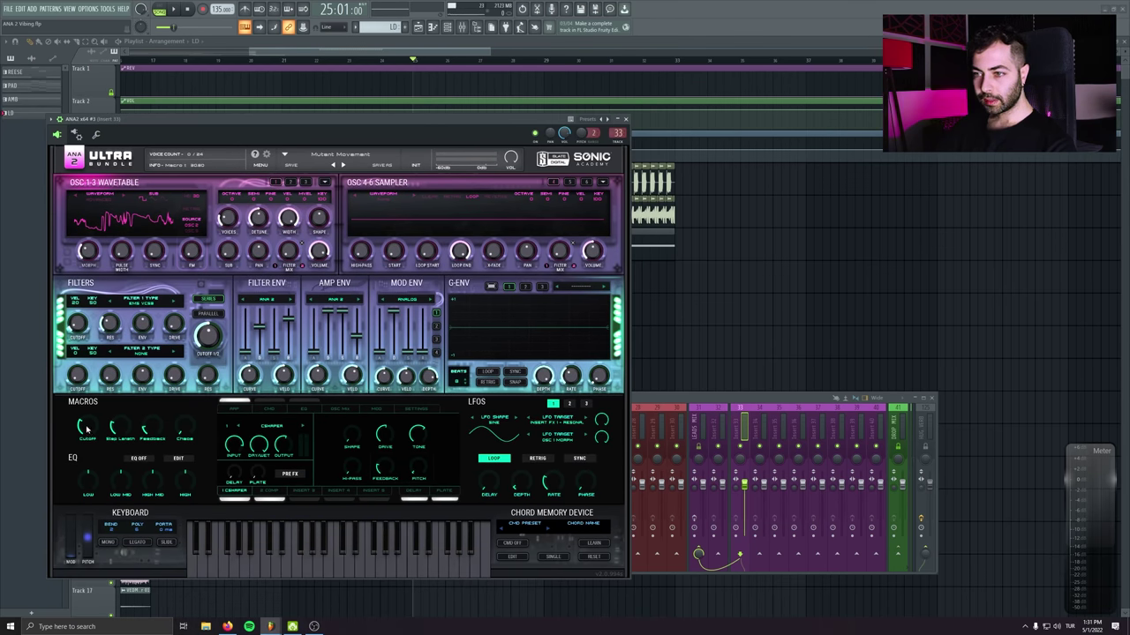
key("space")
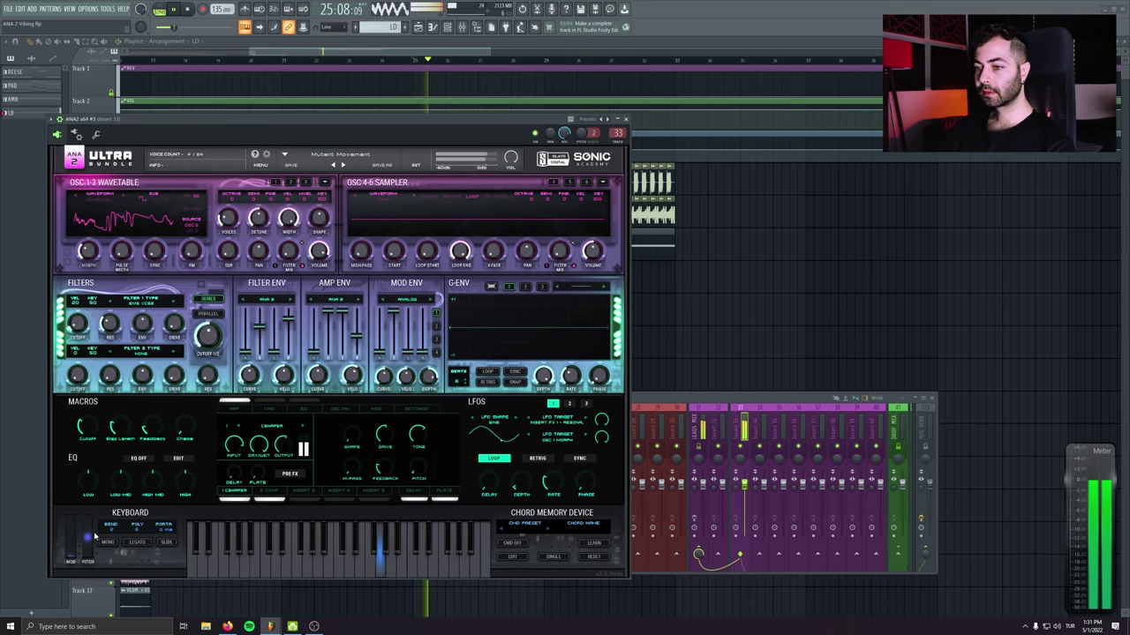
mouse_move(87, 540)
left_mouse_down()
mouse_move(91, 514)
mouse_move(89, 534)
left_mouse_up()
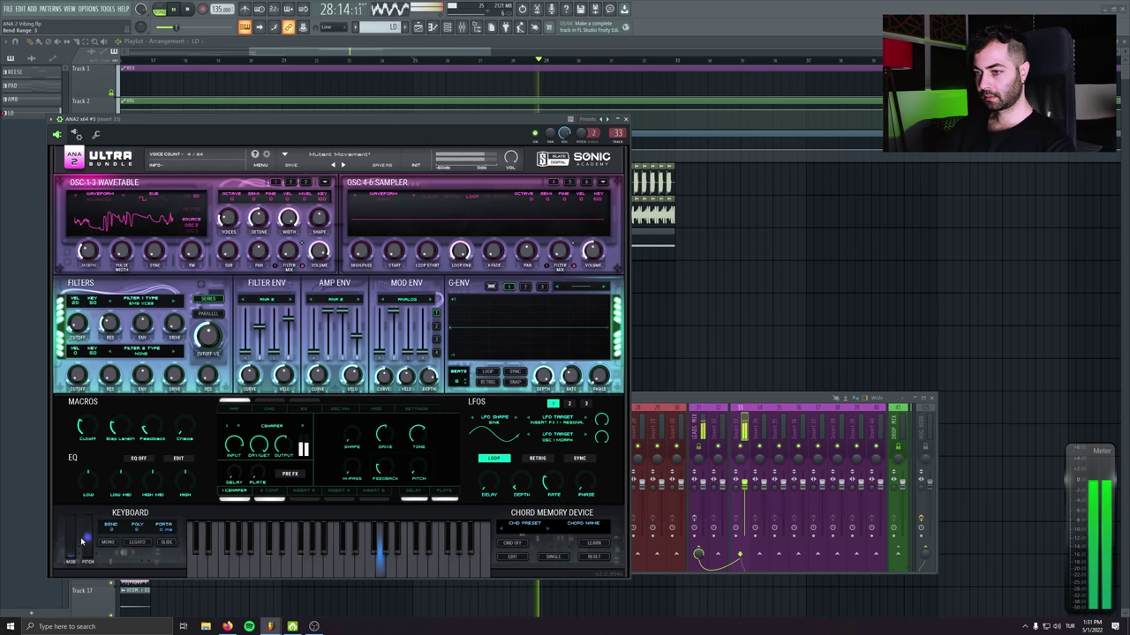
key("space")
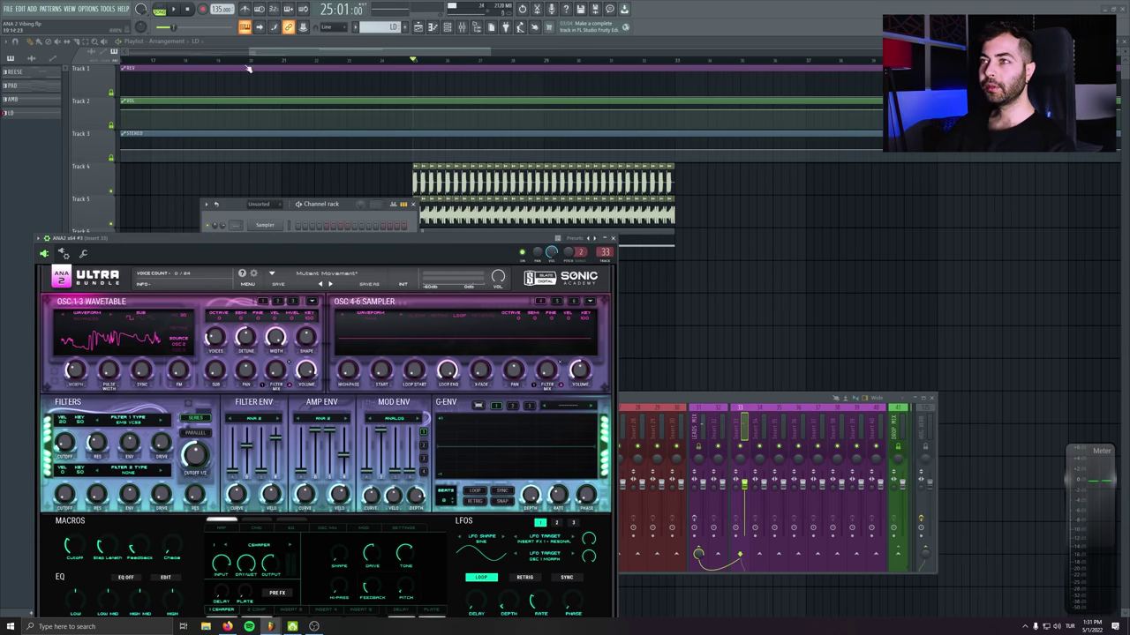
Close the ANA 2 and channel rack windows and play into the drop from bar 24
left_click(615, 239)
left_click(412, 204)
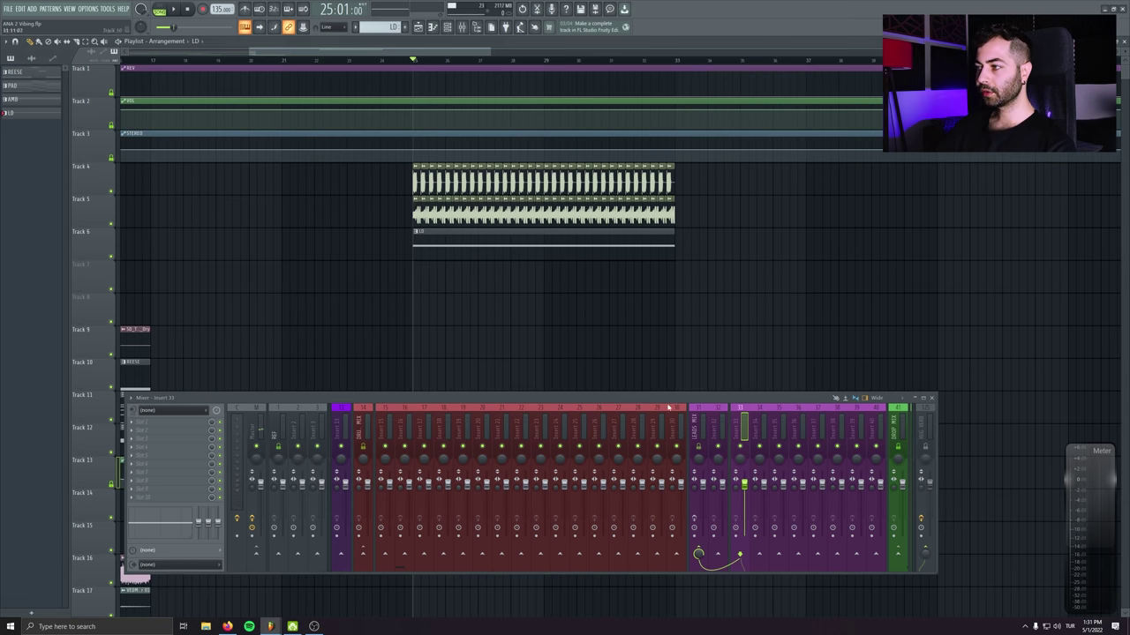
left_click(382, 62)
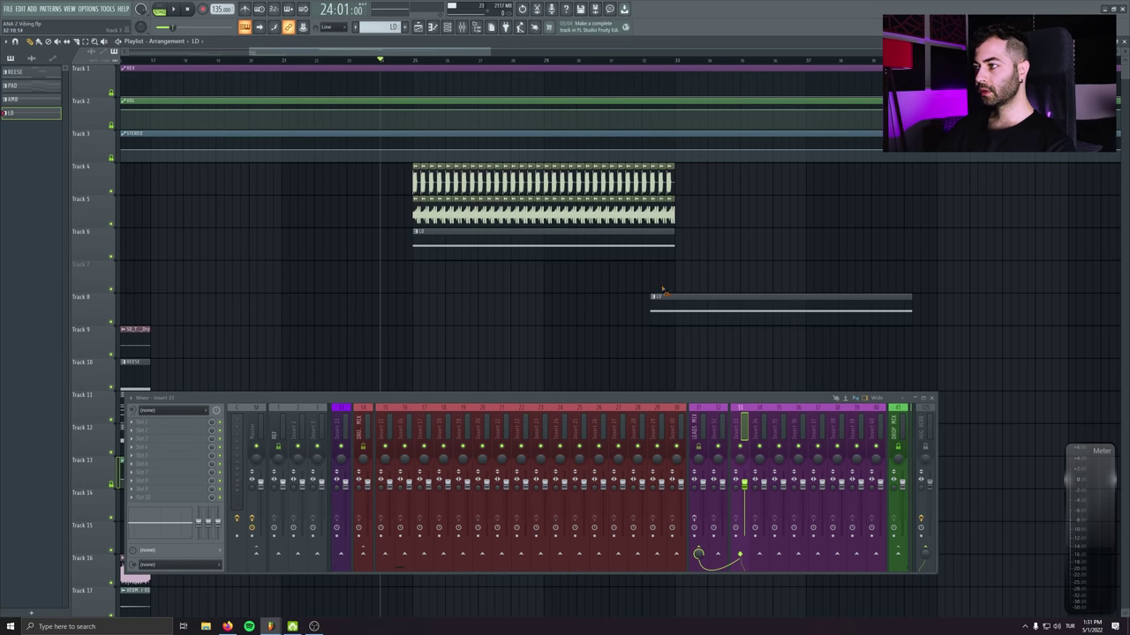
left_click_drag(643, 326, 469, 315)
key("space")
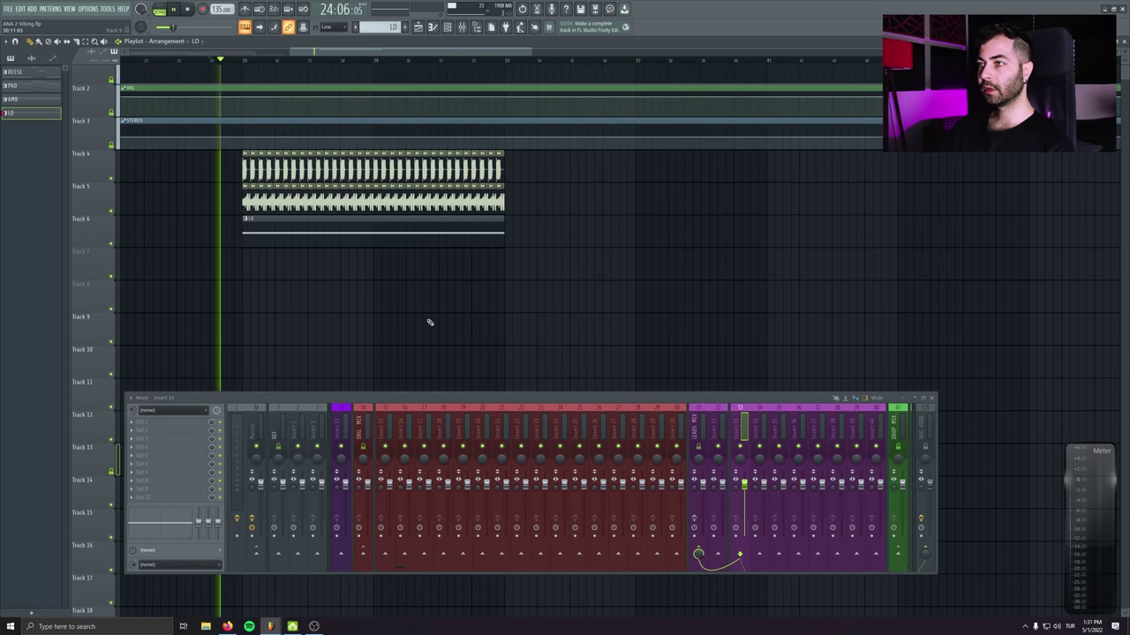
key("space")
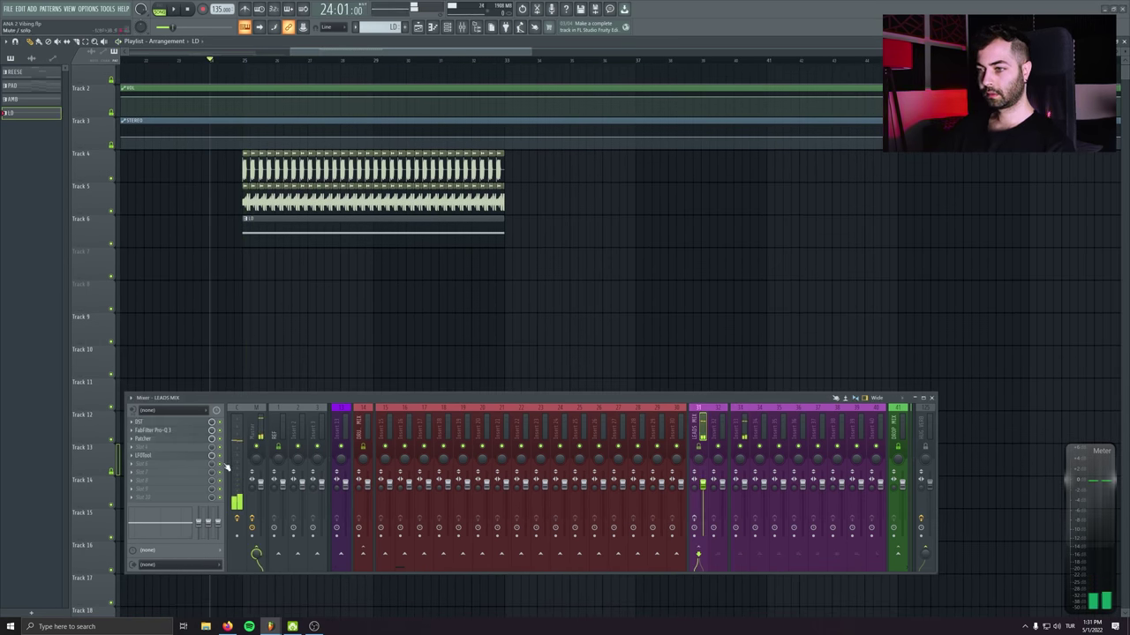
Reopen ANA 2 for the LD pattern, play a test note and look through the arpeggiator's Chords presets
left_click(250, 218)
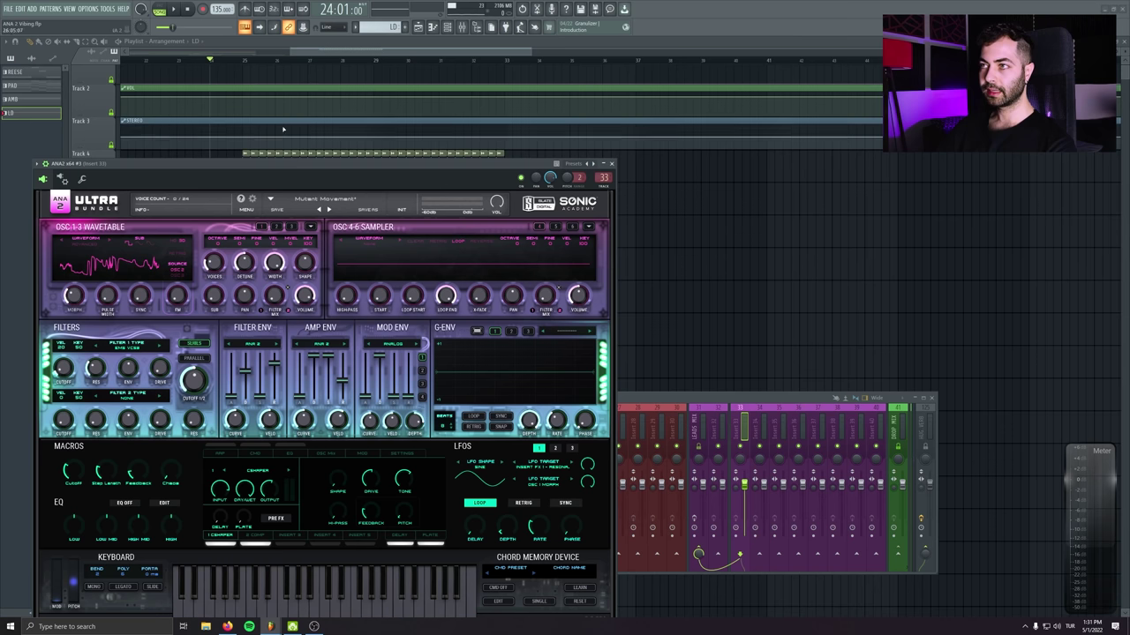
key("q")
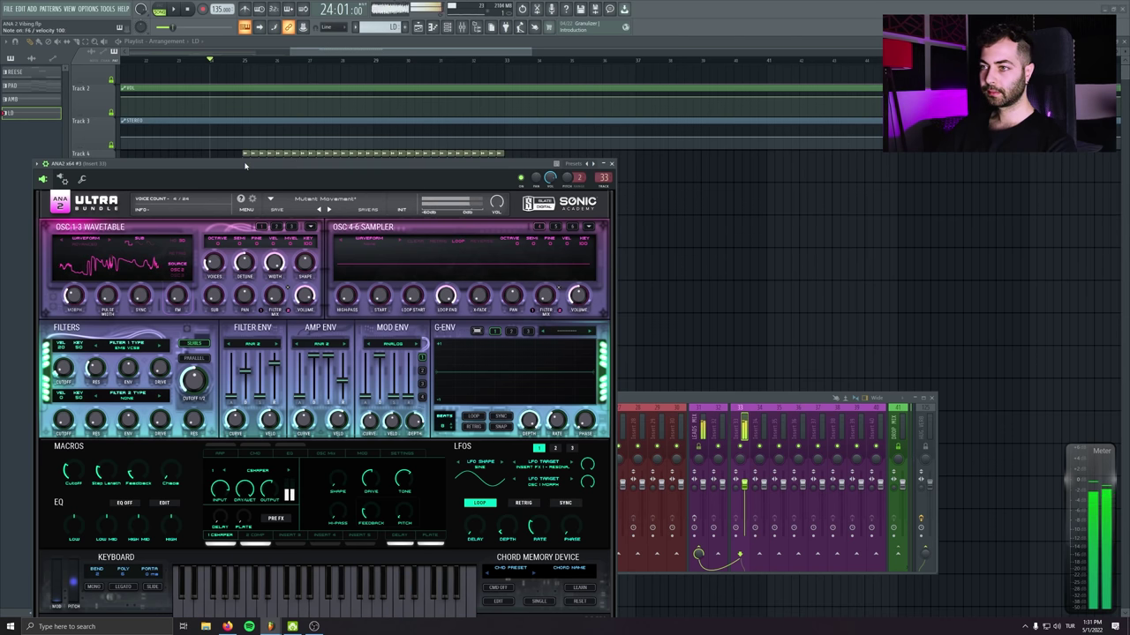
left_click(223, 452)
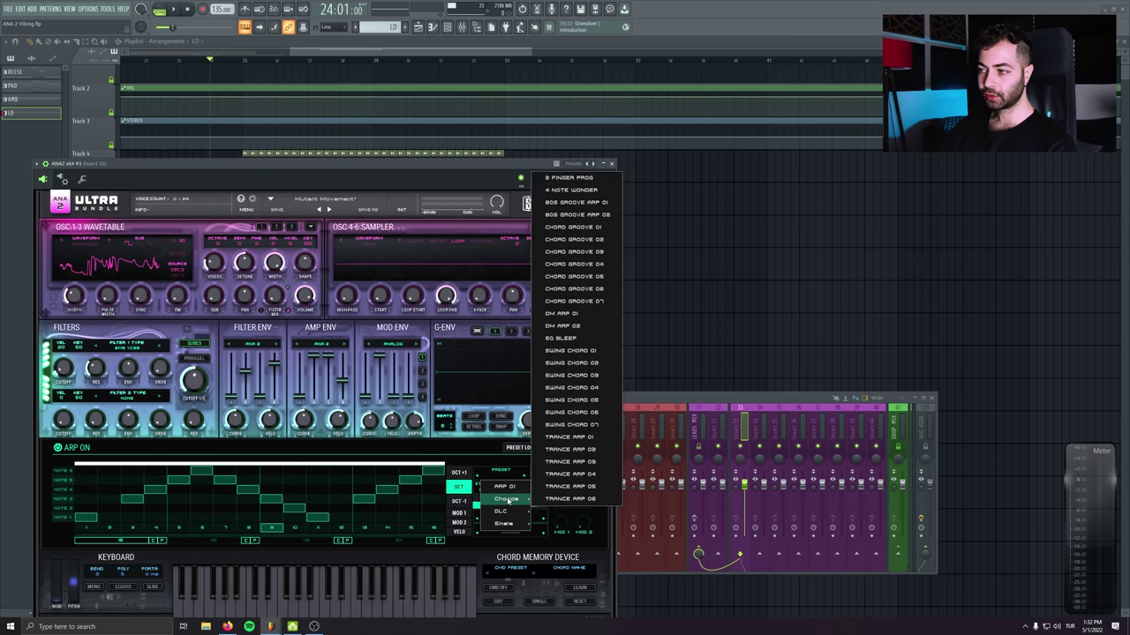
mouse_move(500, 489)
left_click(418, 163)
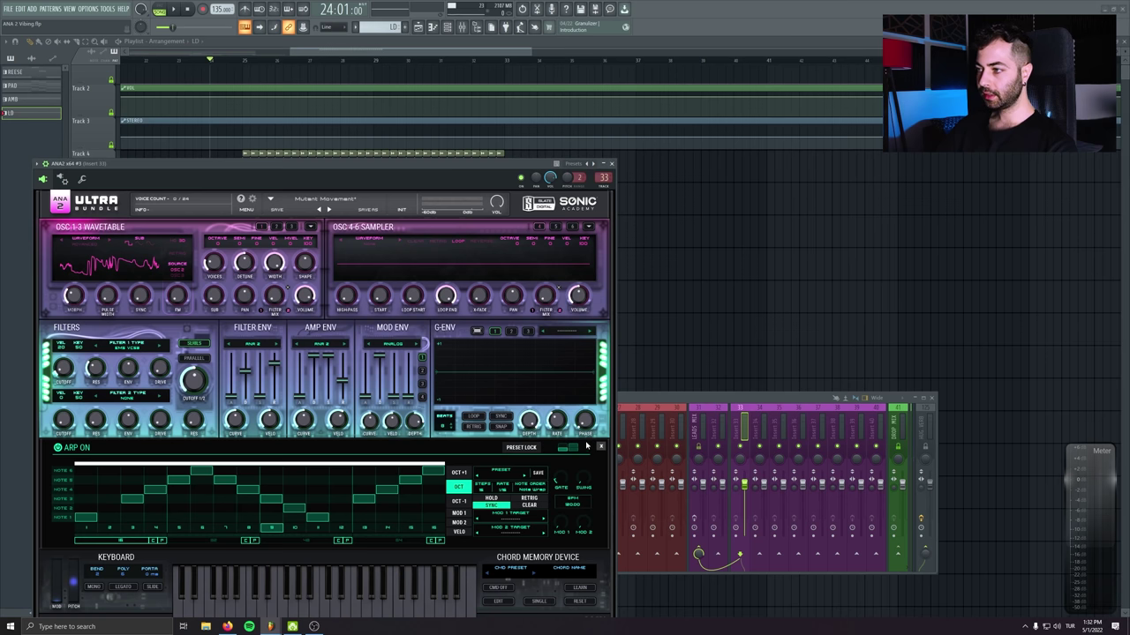
Bypass ANA 2's built-in delay and plate send effects and close the synth
left_click(222, 448)
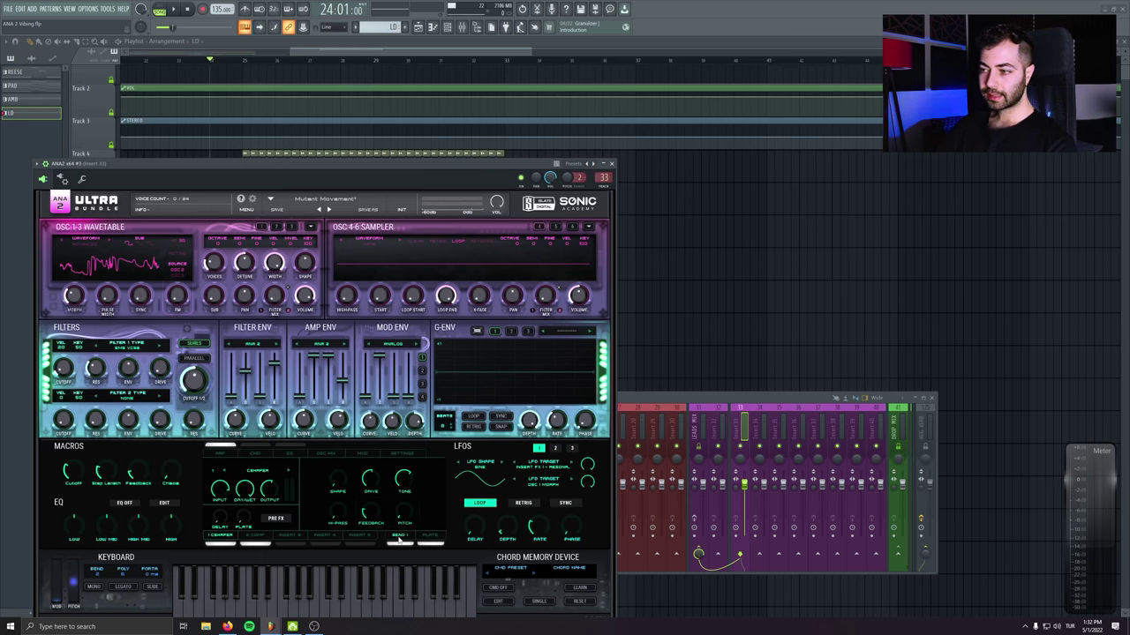
left_click(432, 536)
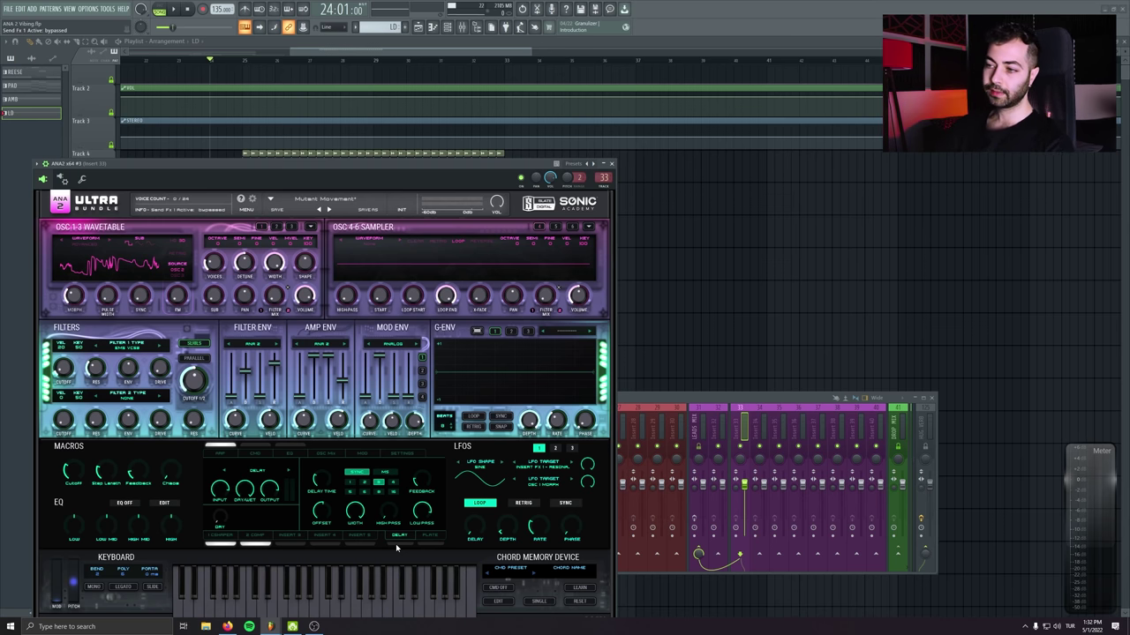
key("Escape")
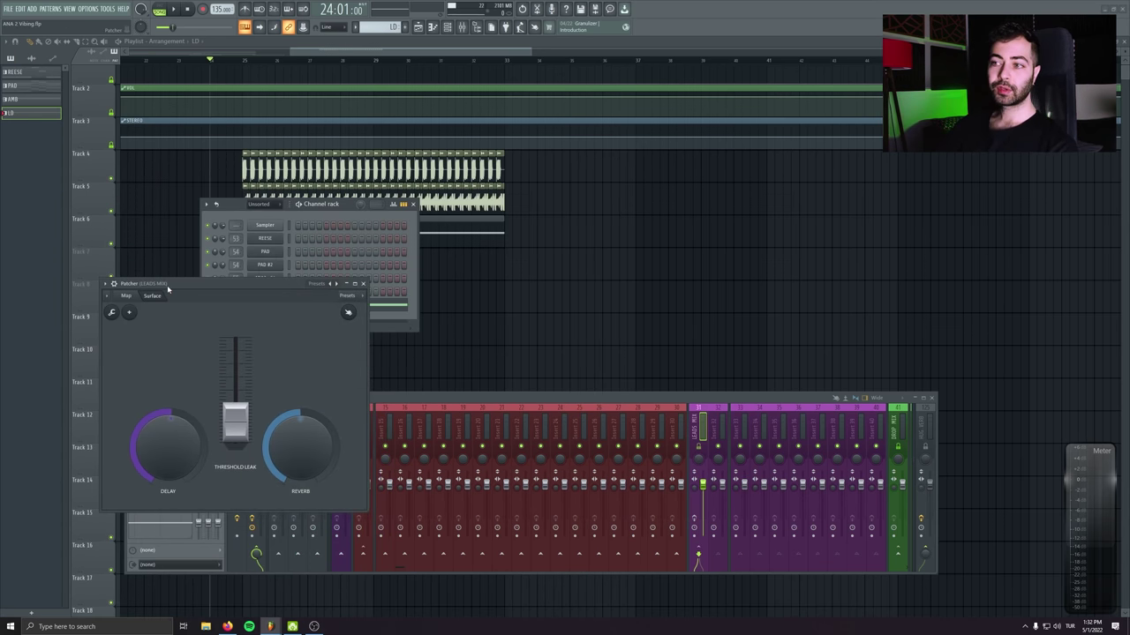
Close the LEADS MIX Patcher and play the drop from bar 25 while slightly lowering the LEADS MIX fader
left_click(736, 420)
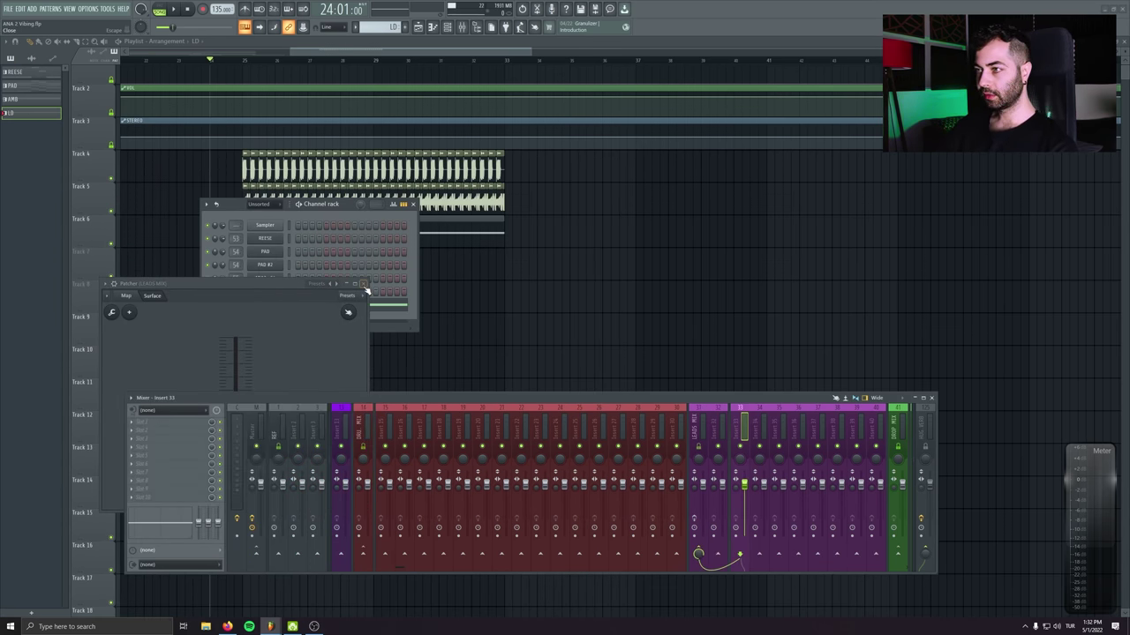
left_click(362, 284)
left_click_drag(245, 57, 255, 60)
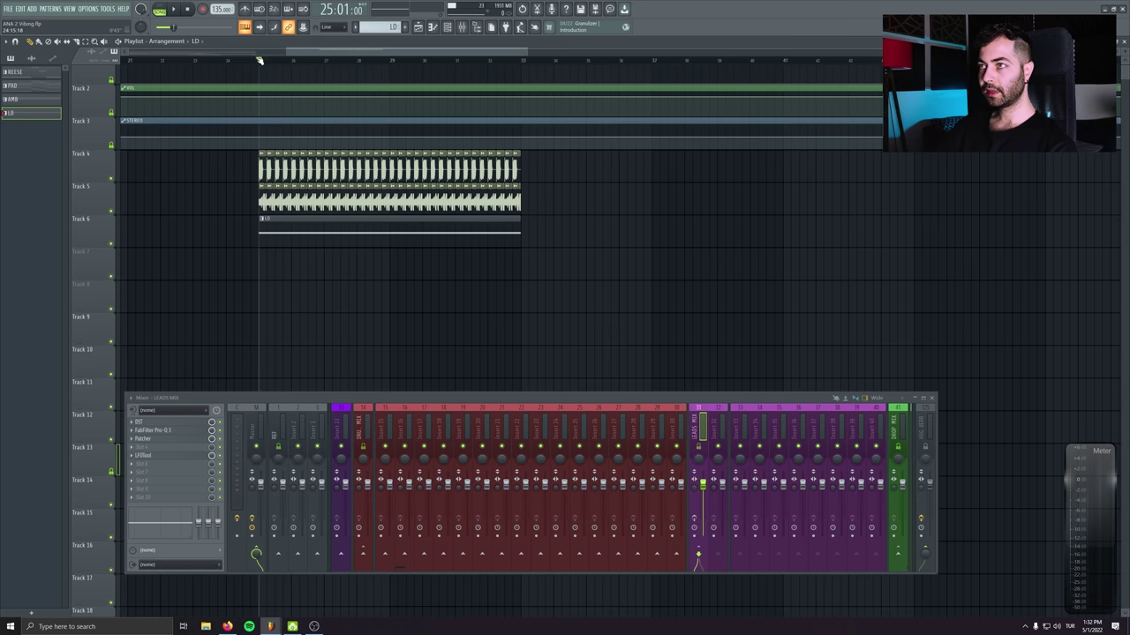
key("space")
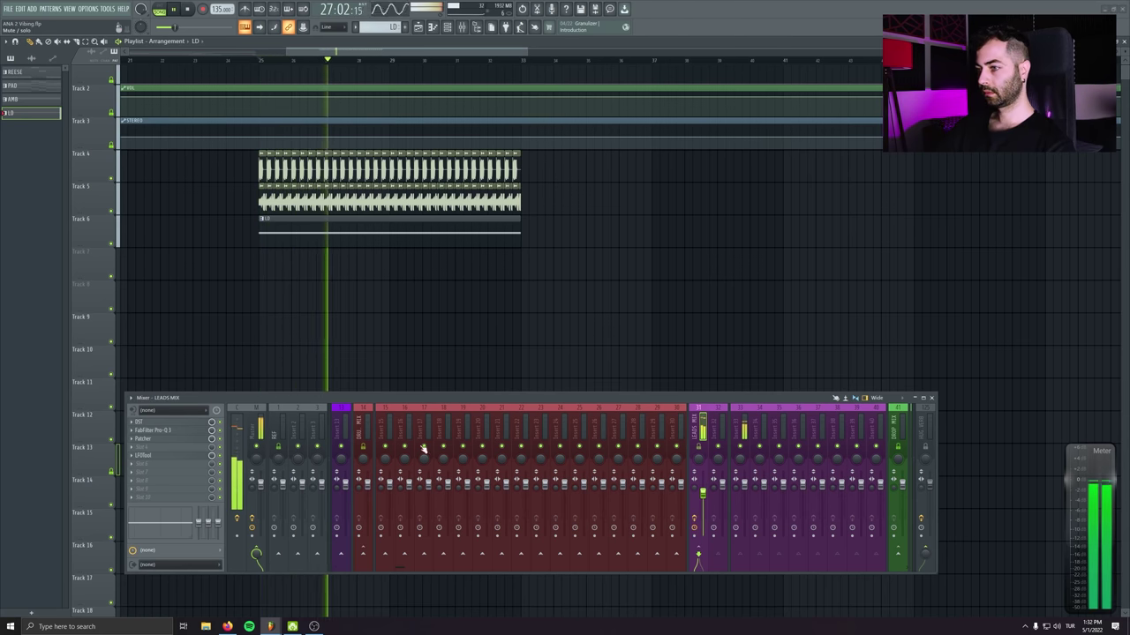
Put Fruity Blood Overdrive and Fruity parametric EQ 2 in the first two LEADS MIX slots and load the EQ's low-cut preset
left_click(158, 430)
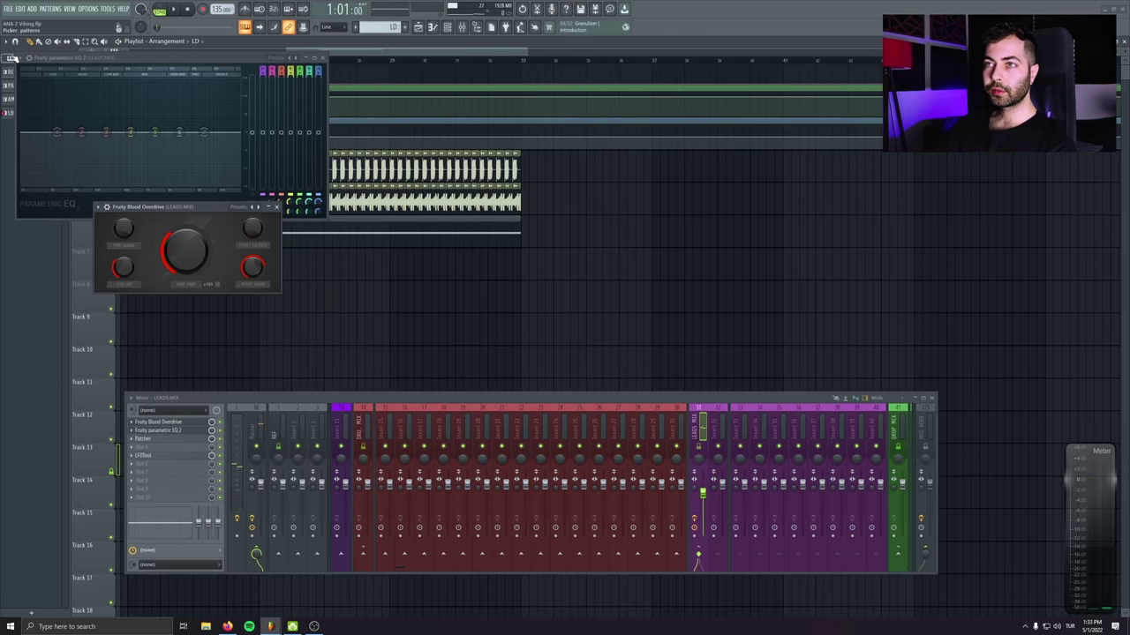
left_click(14, 58)
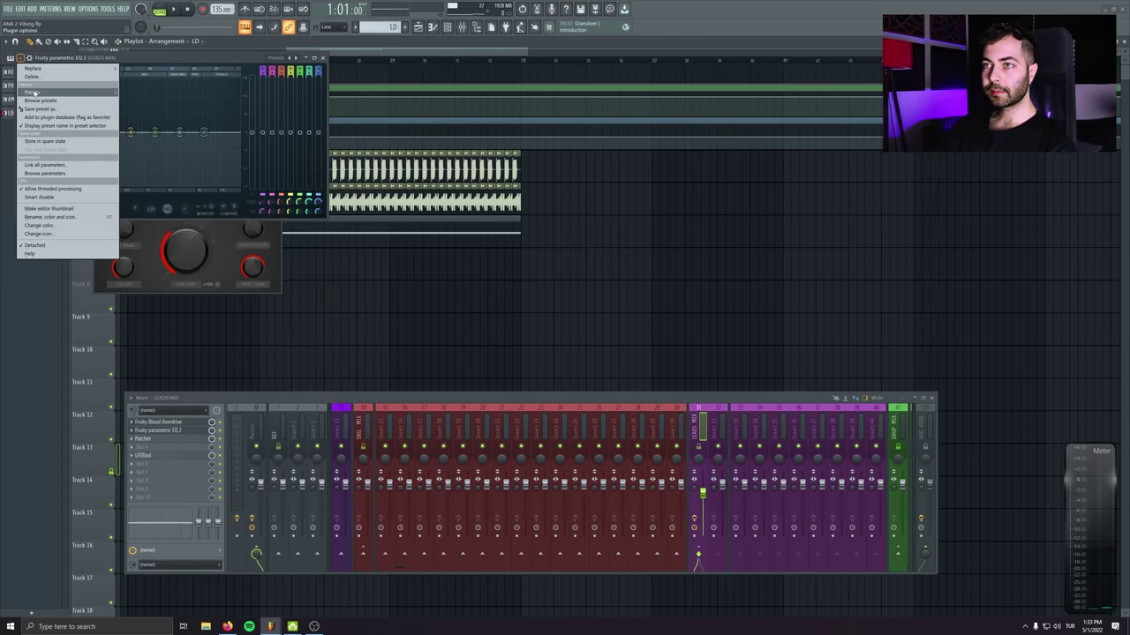
left_click(132, 104)
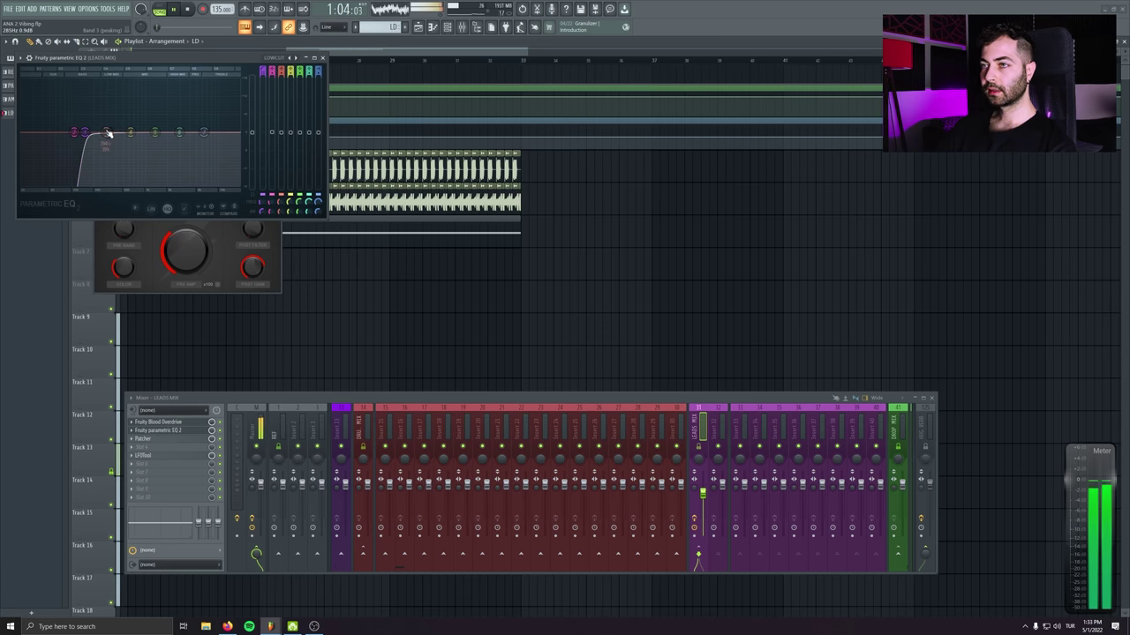
Shape the LEADS MIX EQ during playback with small mid, upper-mid and high boosts, and close both effect windows
left_click_drag(221, 61, 226, 123)
key("space")
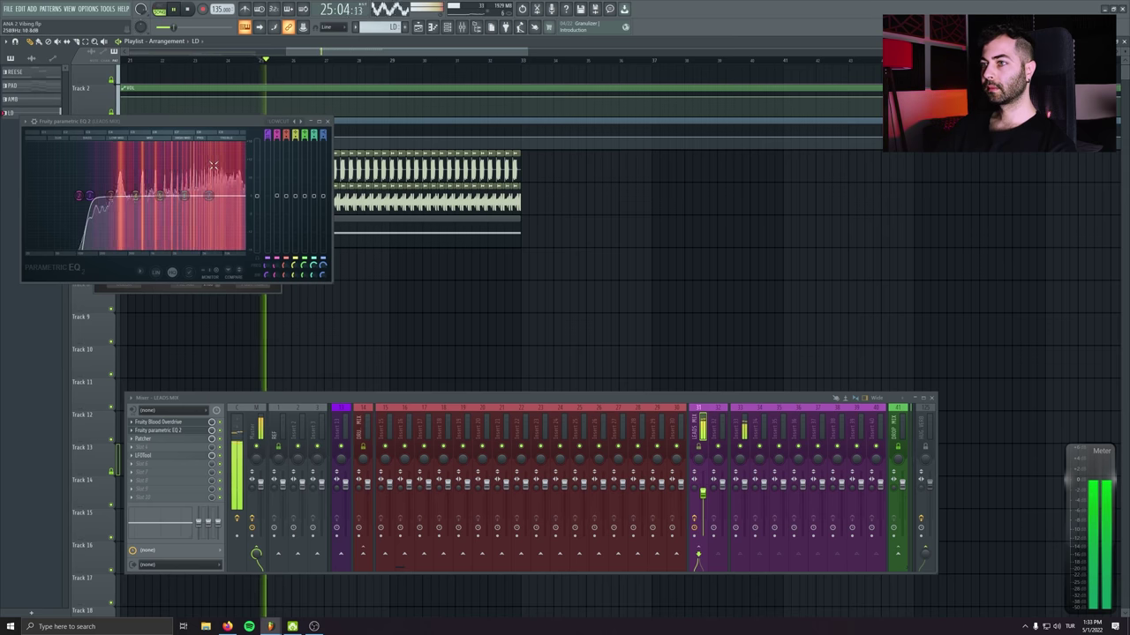
left_click_drag(184, 195, 137, 189)
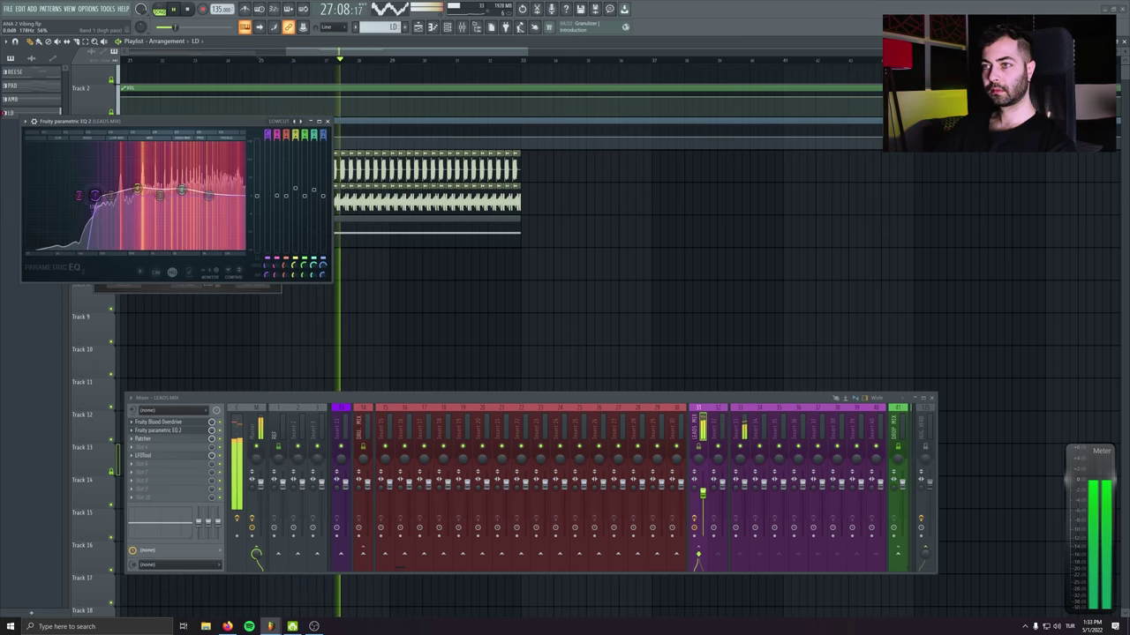
left_click_drag(209, 196, 210, 193)
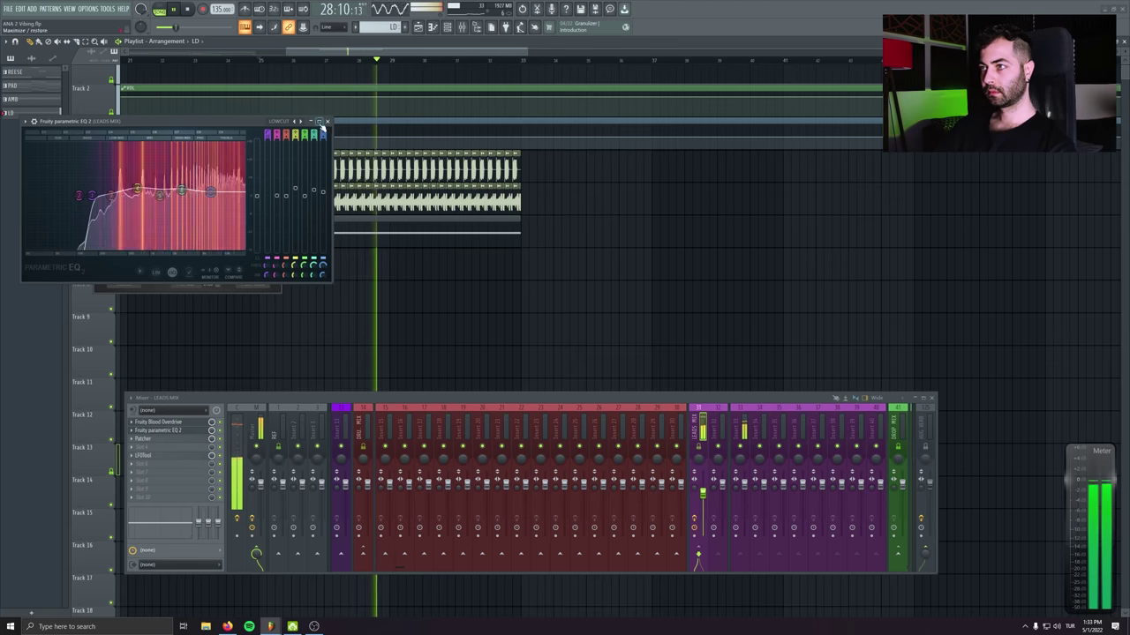
left_click(159, 422)
left_click(276, 208)
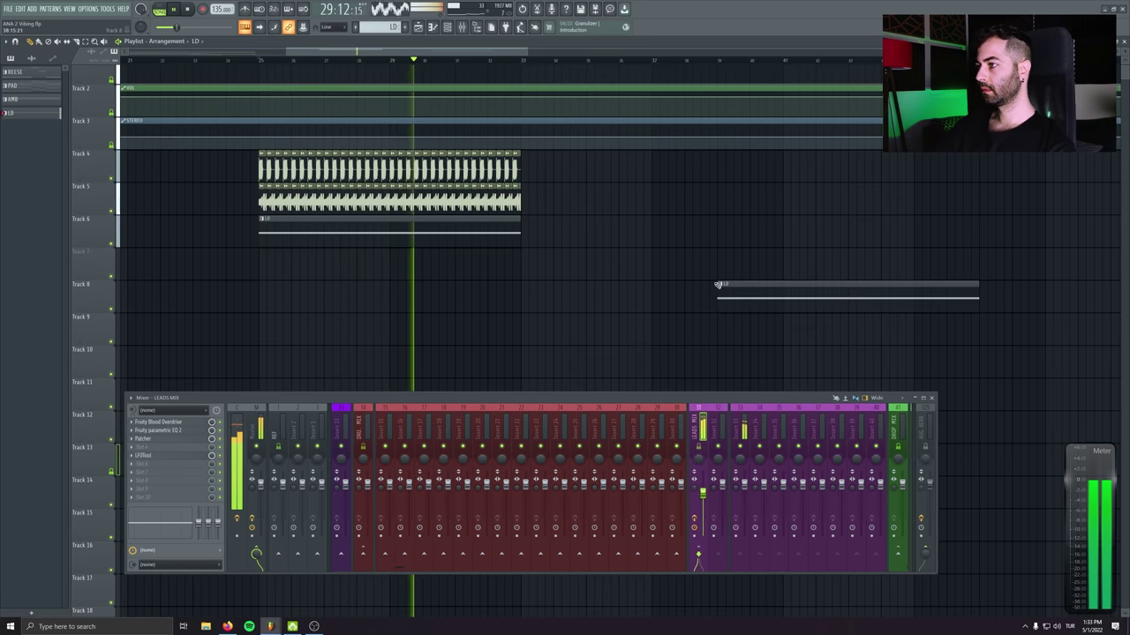
Mute the LD lead's track, then move the rumble clips and the LD clip down one track with the rumble muted
key("space")
left_click(111, 211)
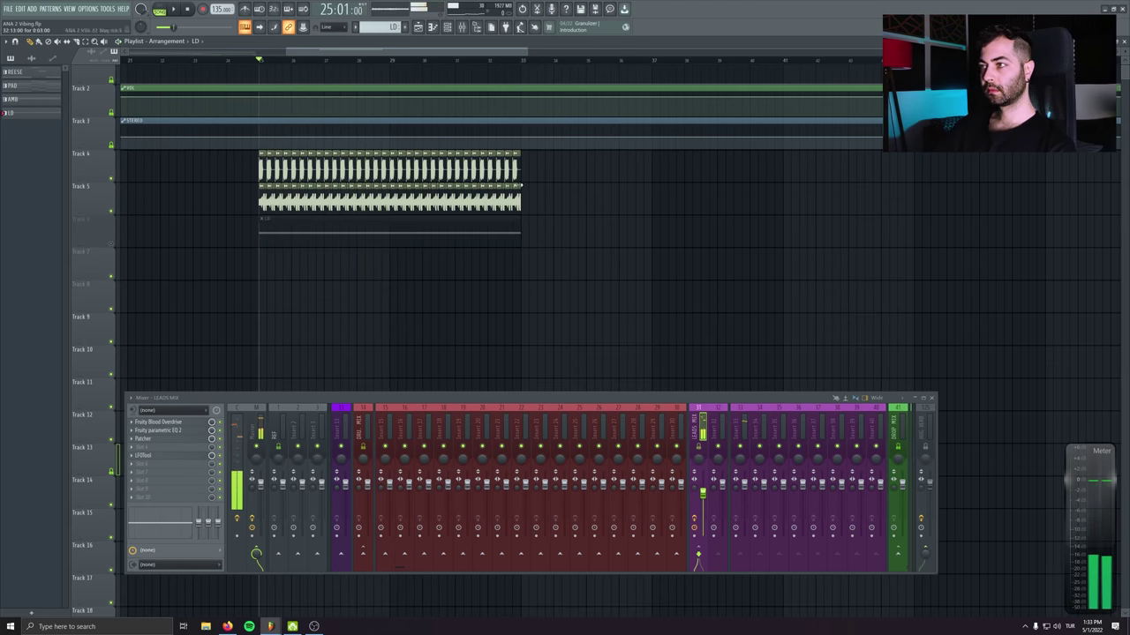
left_click(189, 11)
left_click_drag(257, 187, 609, 214)
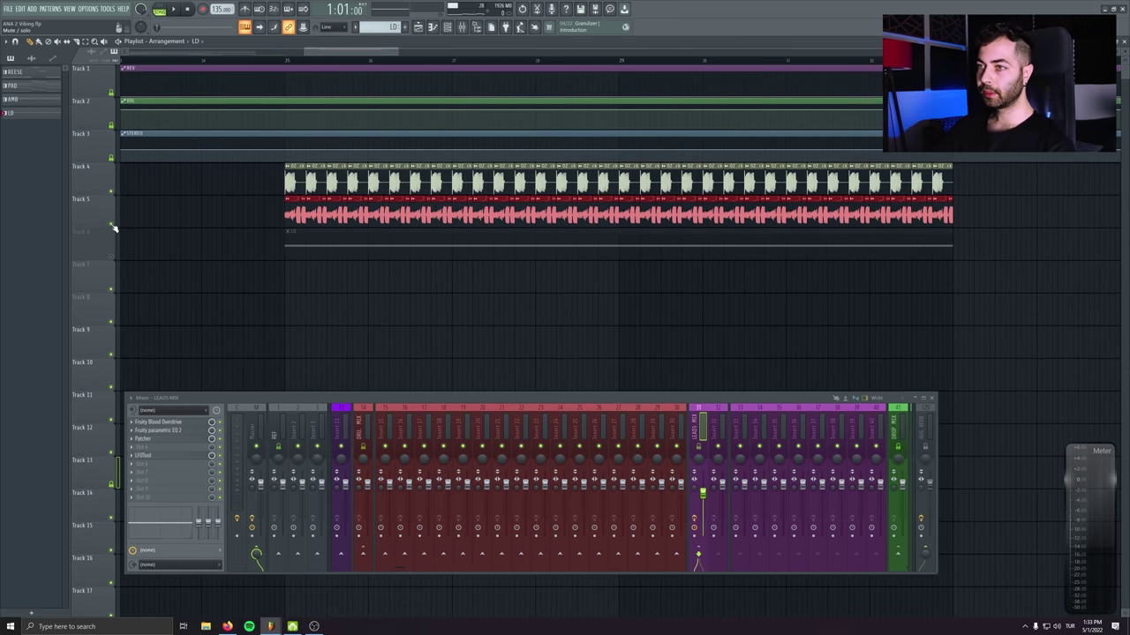
left_click_drag(101, 213, 123, 245)
left_click(112, 255)
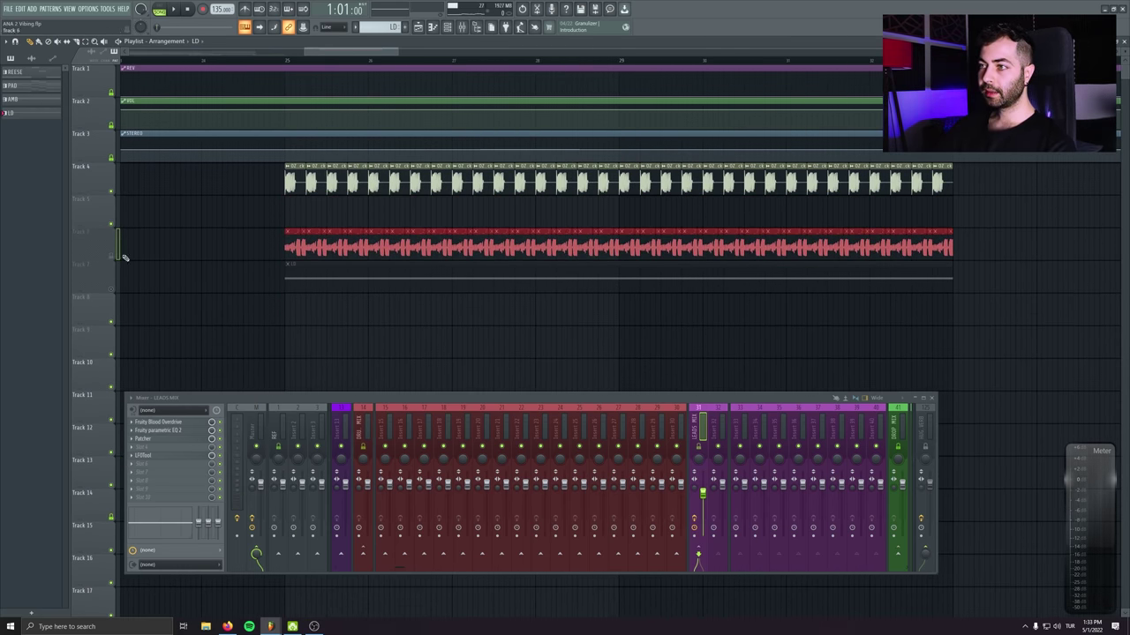
Place the ANA 2 Vibing rumble clip on track 5 at bar 25, one beat long, and repeat it on the second beat
scroll(284, 253, "up", 3)
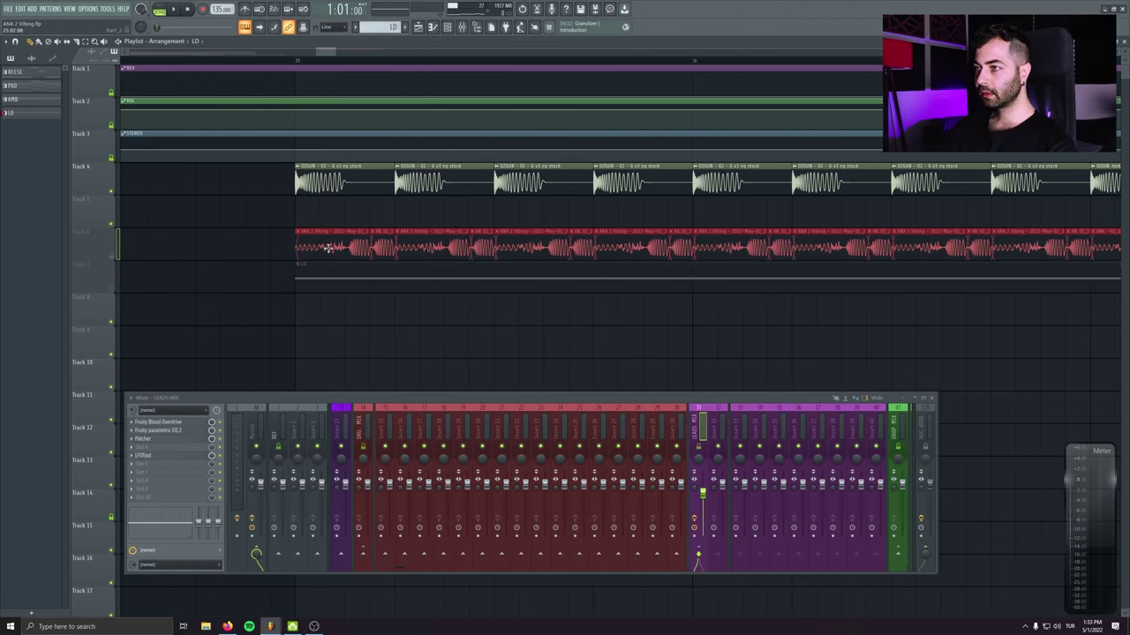
left_click(358, 210)
left_click_drag(398, 206, 498, 208)
key("ctrl+z")
key("ctrl+z")
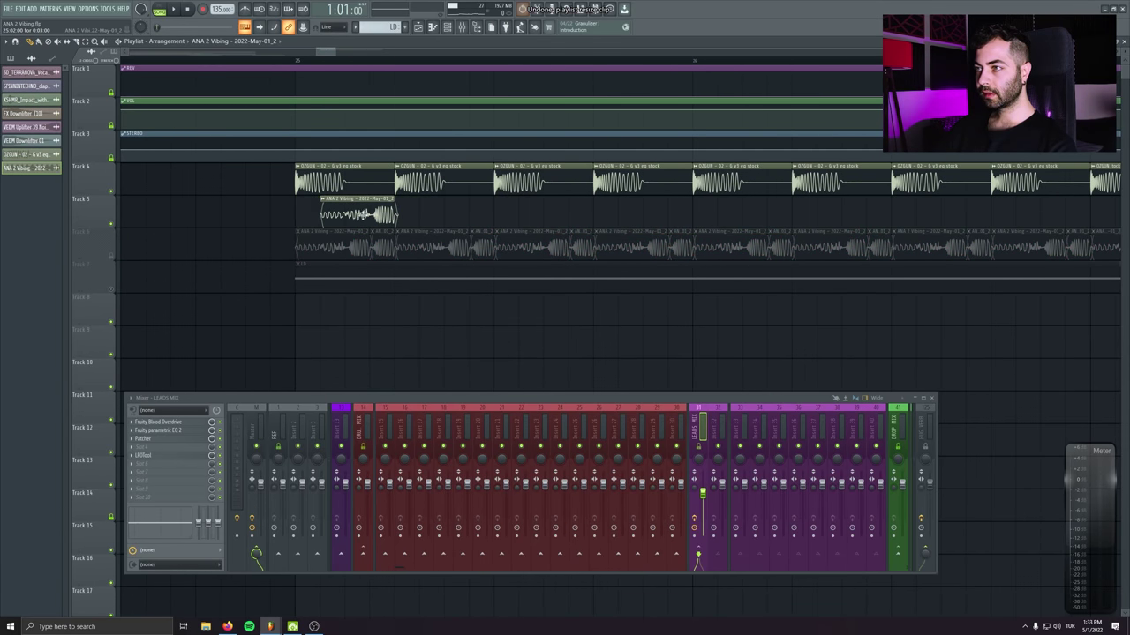
left_click(441, 214)
left_click_drag(353, 199, 534, 225)
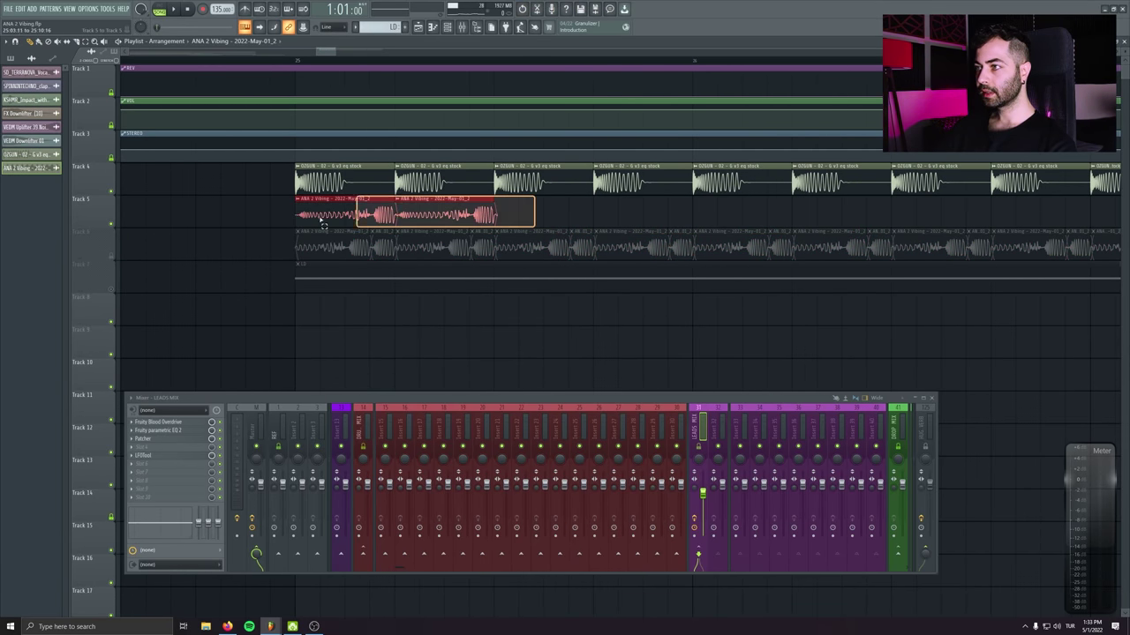
Duplicate the one-beat rumble clips on track 5 to fill bars 25 and 26 and play them with the kick
key("ctrl+b")
left_click_drag(296, 197, 719, 231)
key("ctrl+b")
scroll(359, 65, "down", 3)
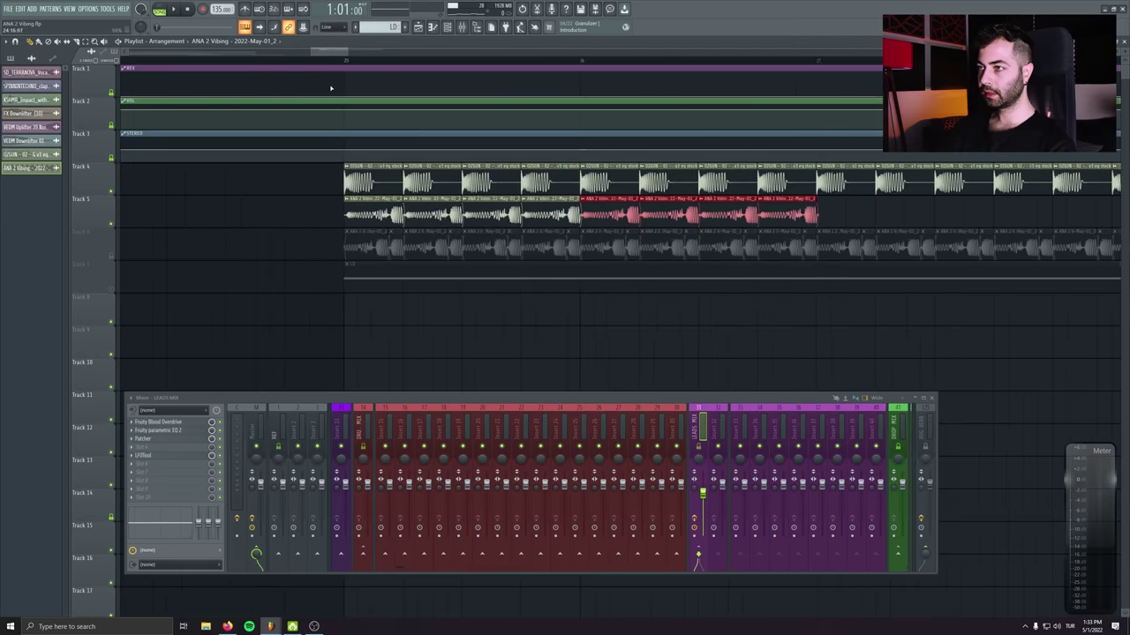
key("ctrl+z")
scroll(345, 208, "up", 5)
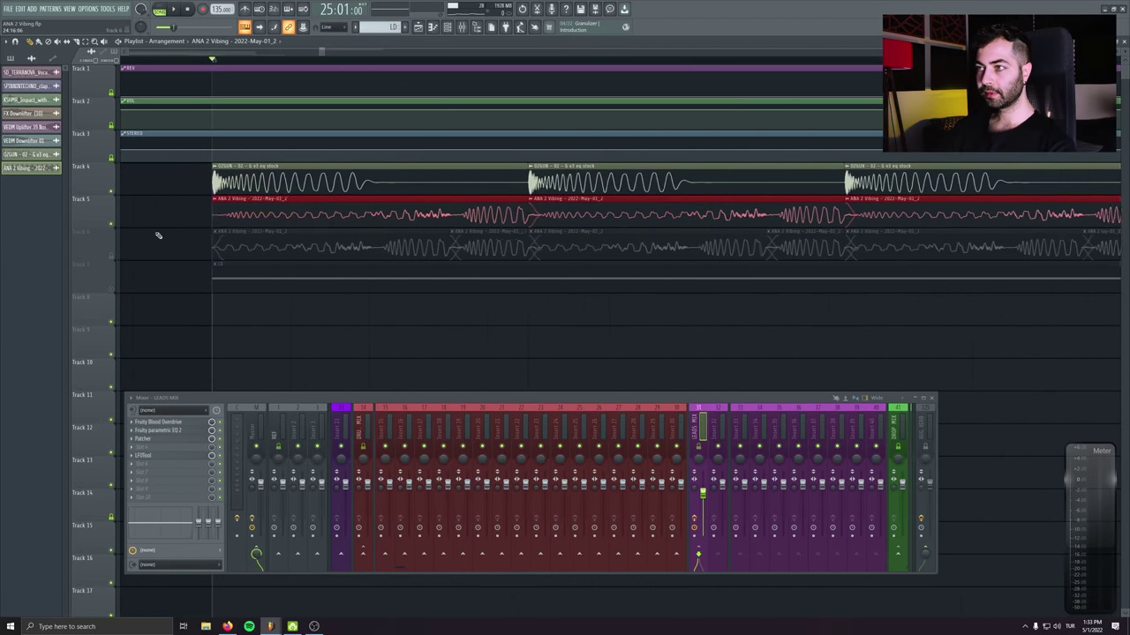
key("space")
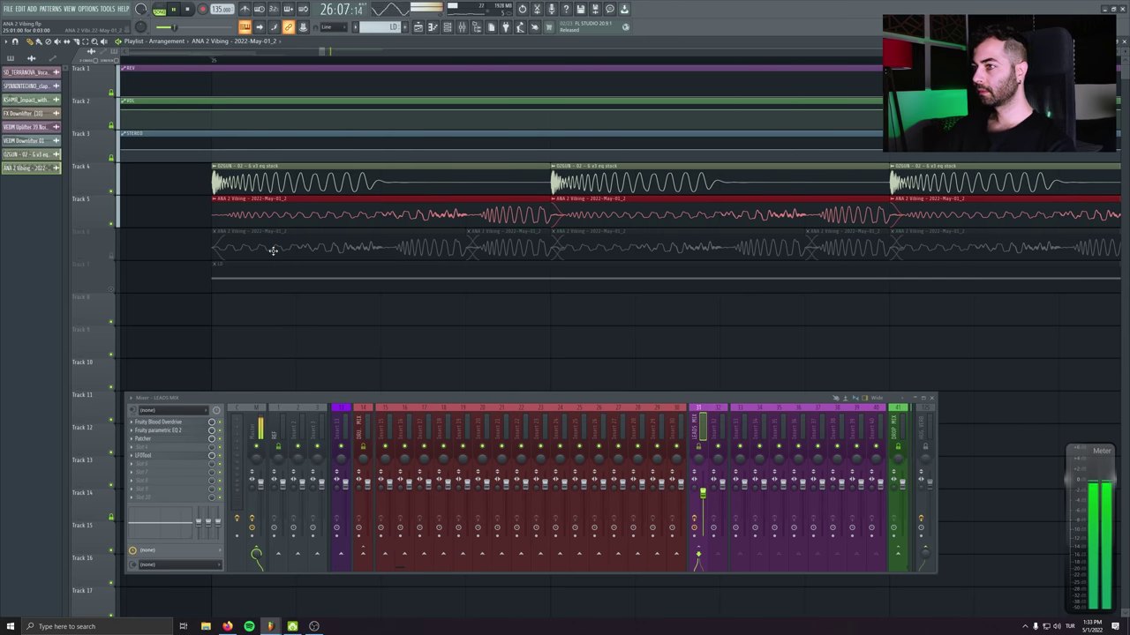
scroll(262, 255, "down", 4)
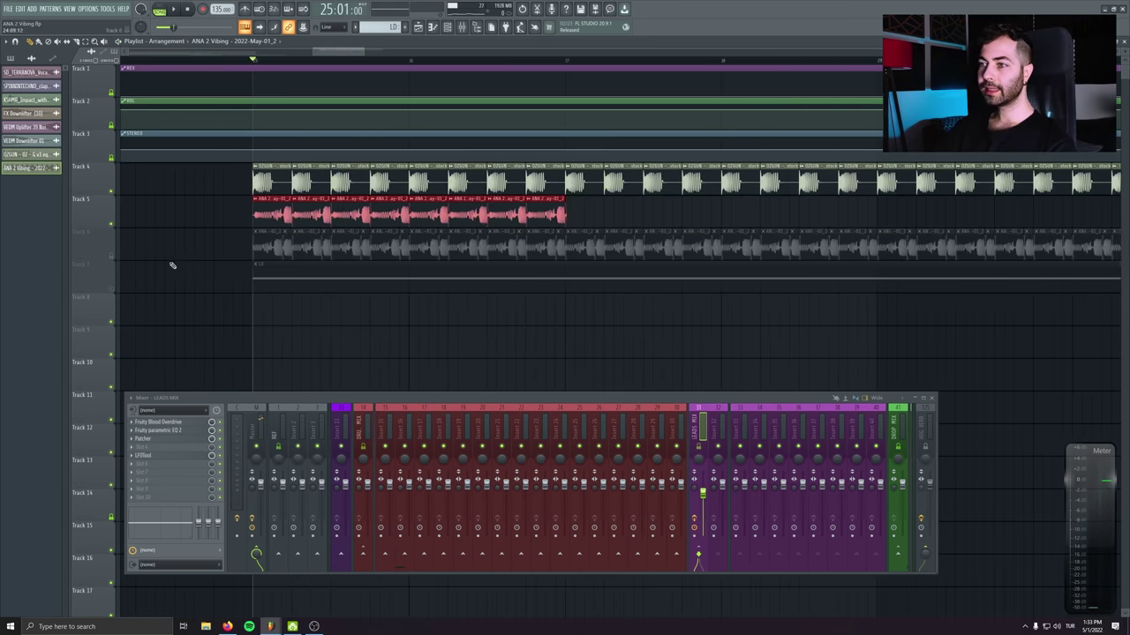
key("space")
Put the unmuted LD clip on track 6 above the old muted rumble and extend the new rumble clips over all eight bars
scroll(356, 265, "down", 3)
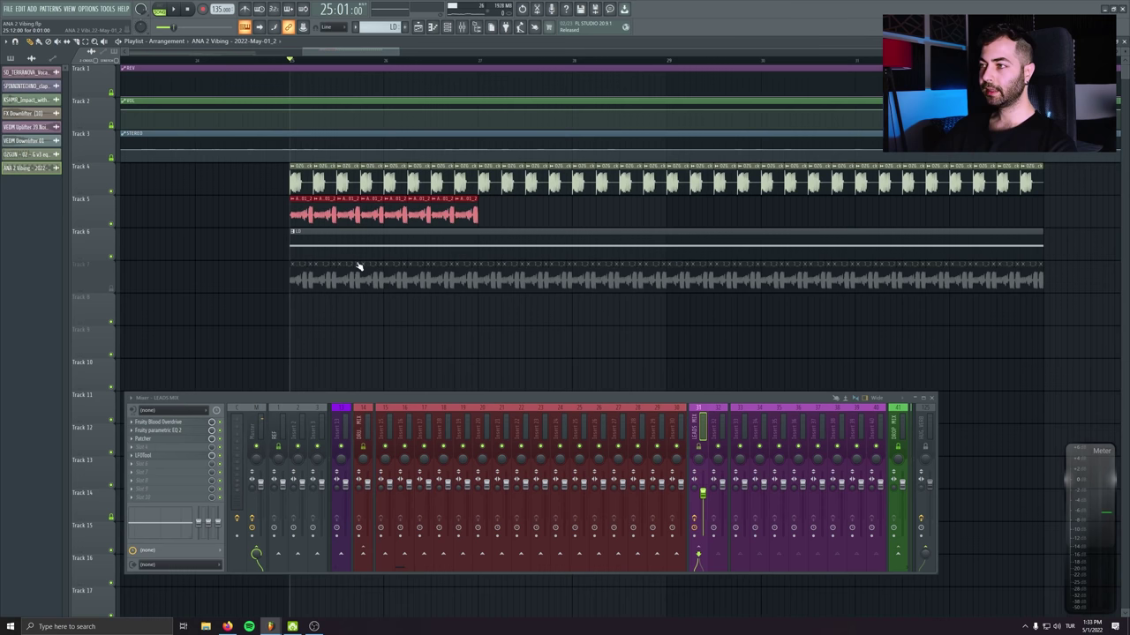
left_click_drag(311, 207, 636, 213)
key("space")
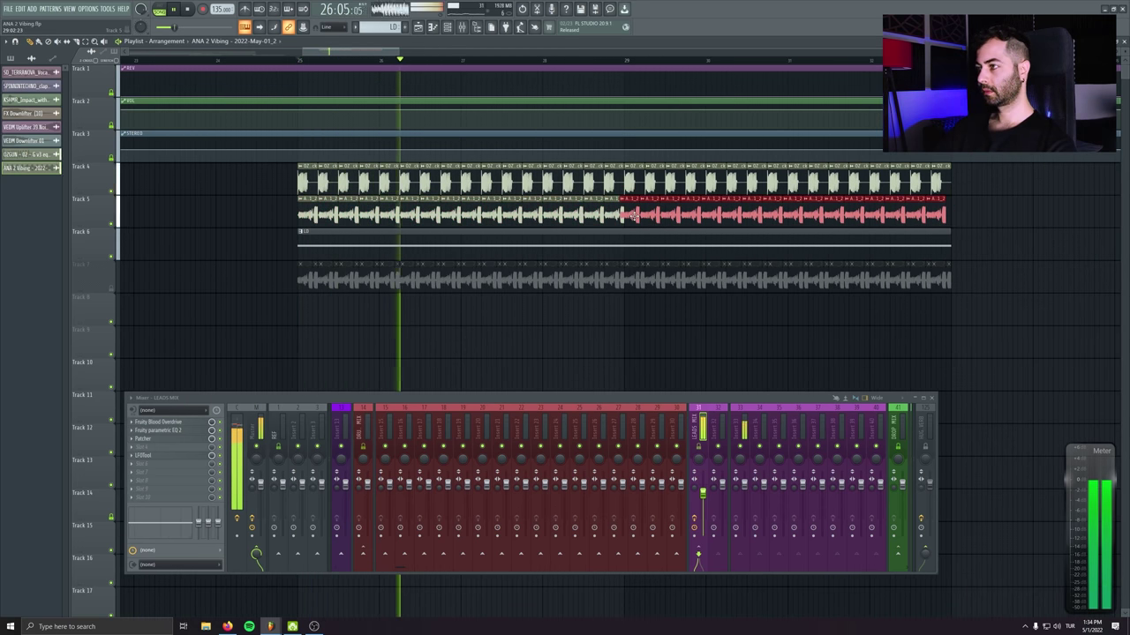
Make the LD clip on track 6 a separate LD #2 pattern and extend it to 16 bars from bar 25
left_click(703, 333)
scroll(703, 332, "down", 3)
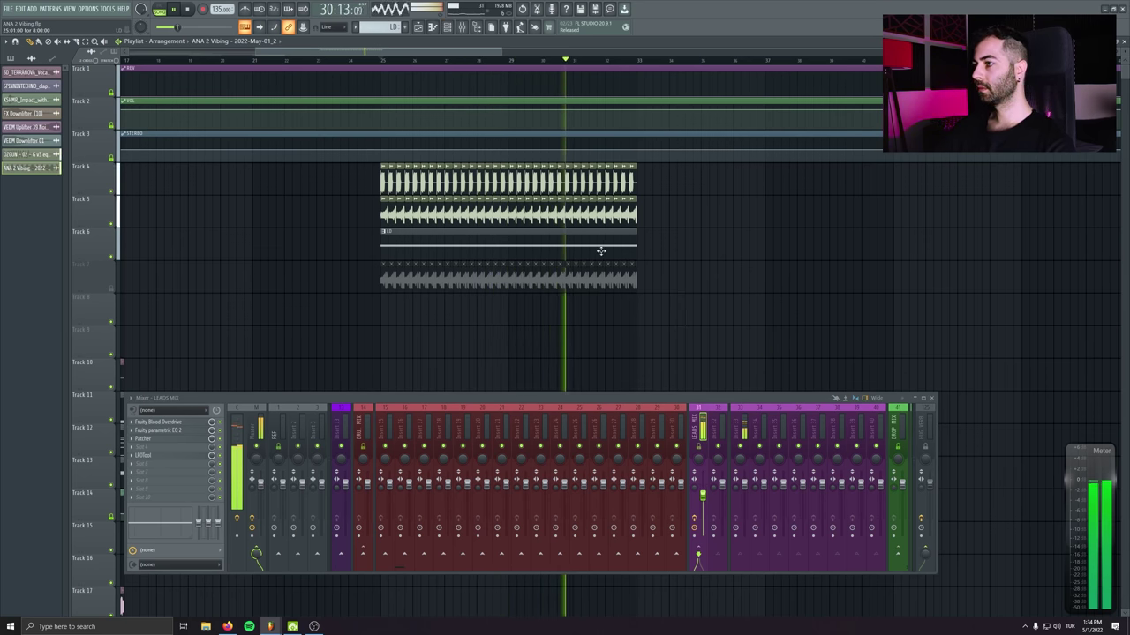
mouse_move(697, 242)
left_mouse_down()
mouse_move(726, 252)
mouse_move(713, 252)
left_mouse_up()
double_click(713, 252)
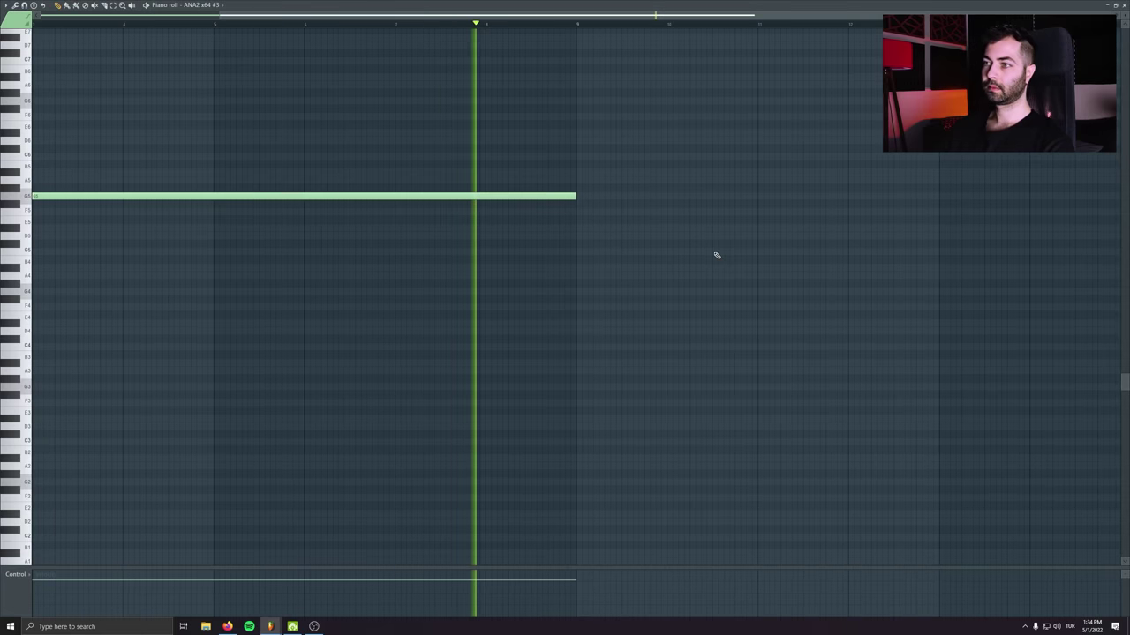
key("Escape")
key("space")
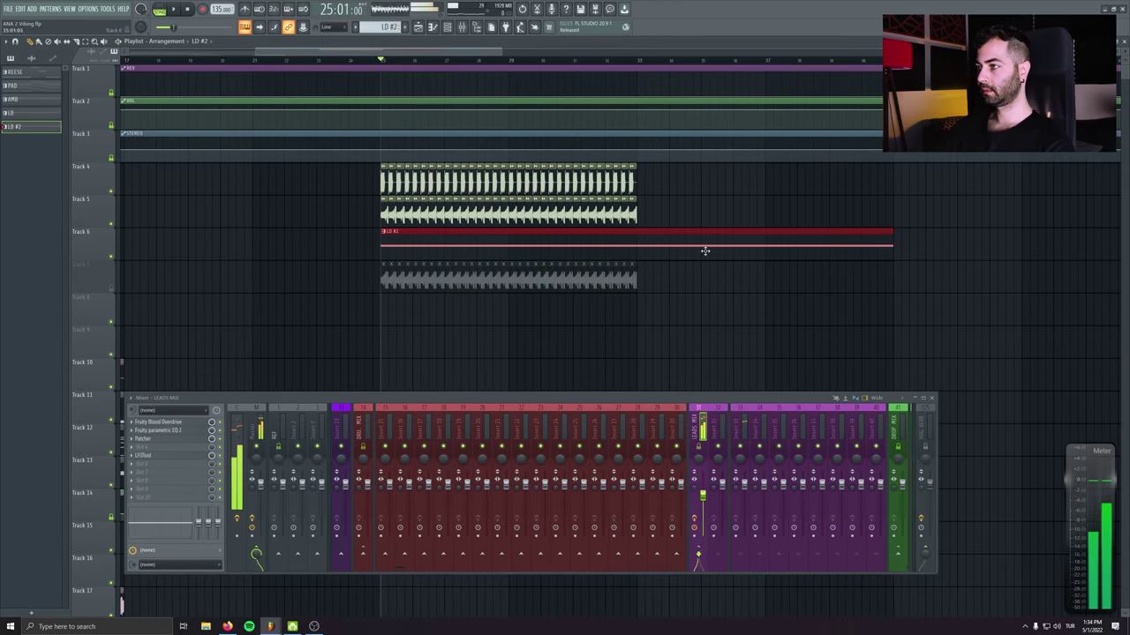
Give LD #2 a lower-pitched note for its second eight bars and play it from bar 25
double_click(704, 251)
key("ctrl+b")
key("Escape")
key("space")
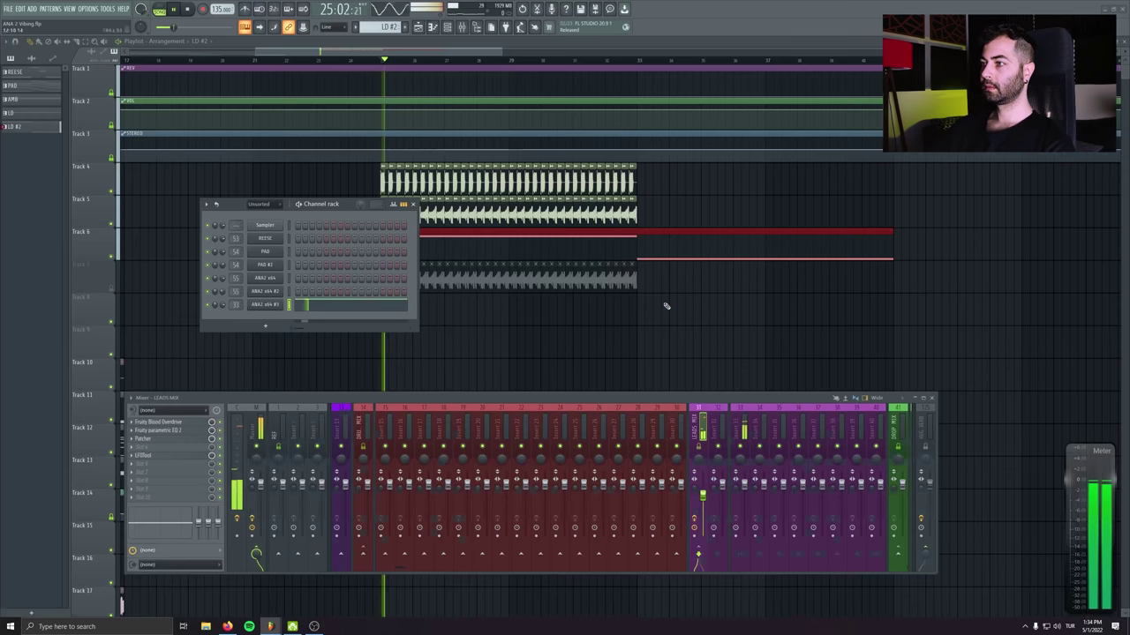
key("F6")
Duplicate the eight bars of kick and rumble clips on tracks 4 and 5 to start at bar 33
left_click_drag(661, 221, 338, 183)
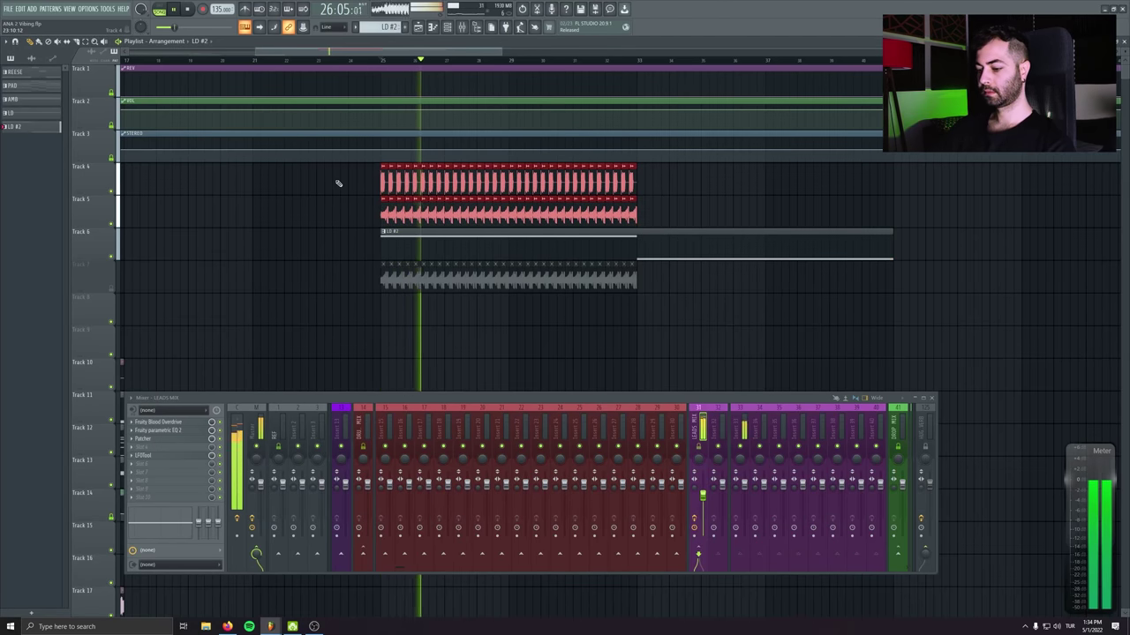
key("ctrl+b")
left_click(890, 330)
Delete the kick and rumble clips in the last bar of each eight-bar block, bars 32 and 40, and save the project
scroll(646, 228, "up", 2)
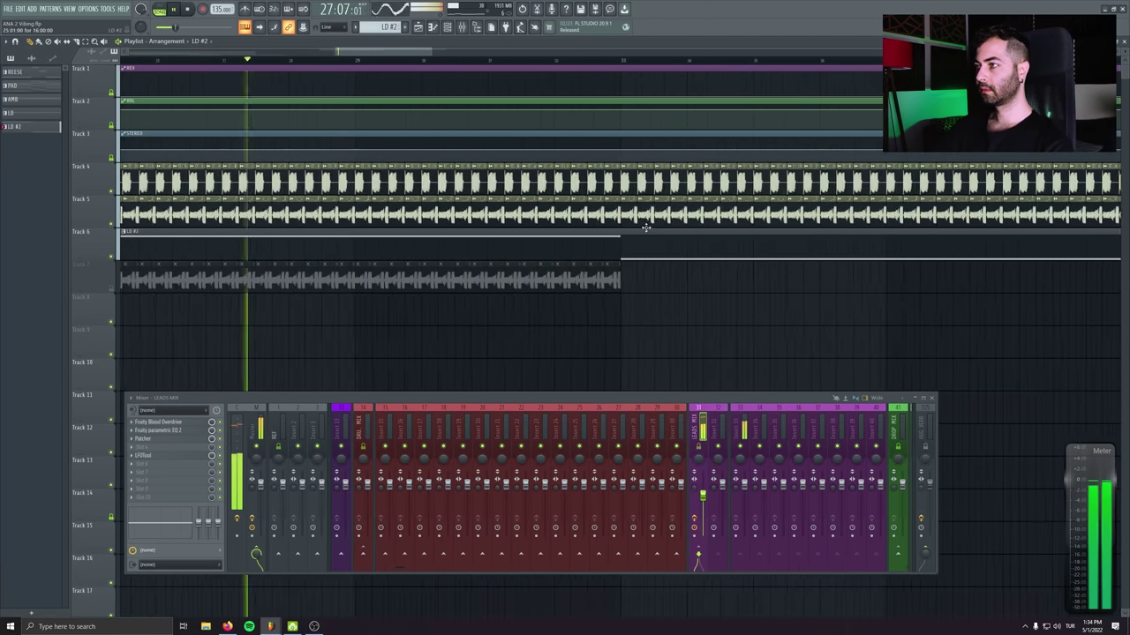
right_click(609, 186)
right_click(564, 190)
scroll(337, 249, "left", 2)
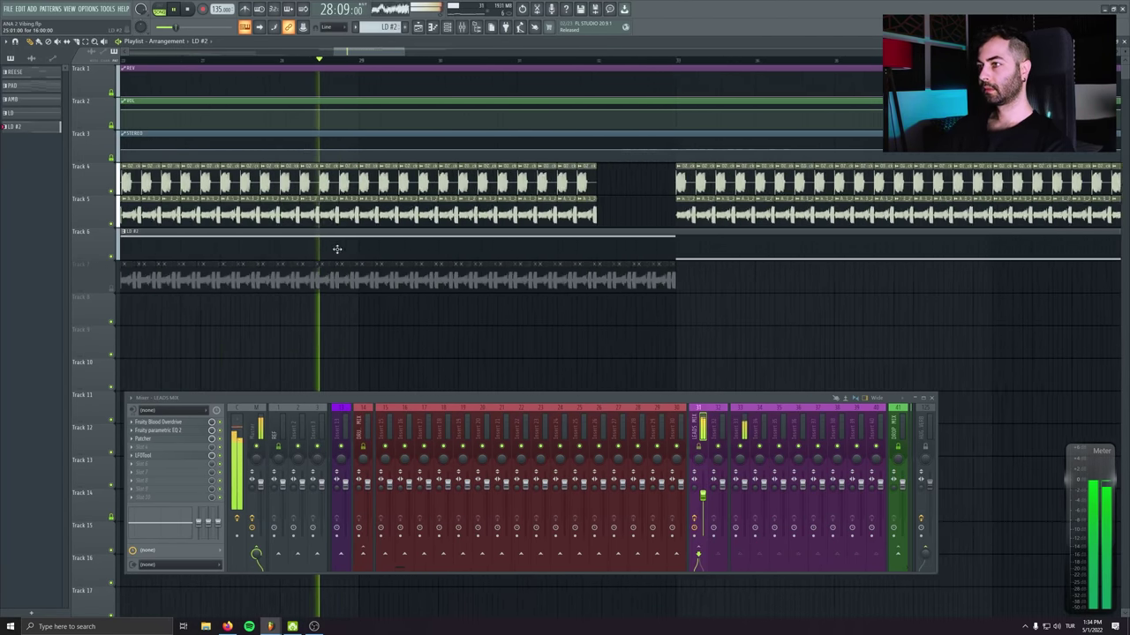
scroll(337, 249, "up", 1)
key("ctrl+z")
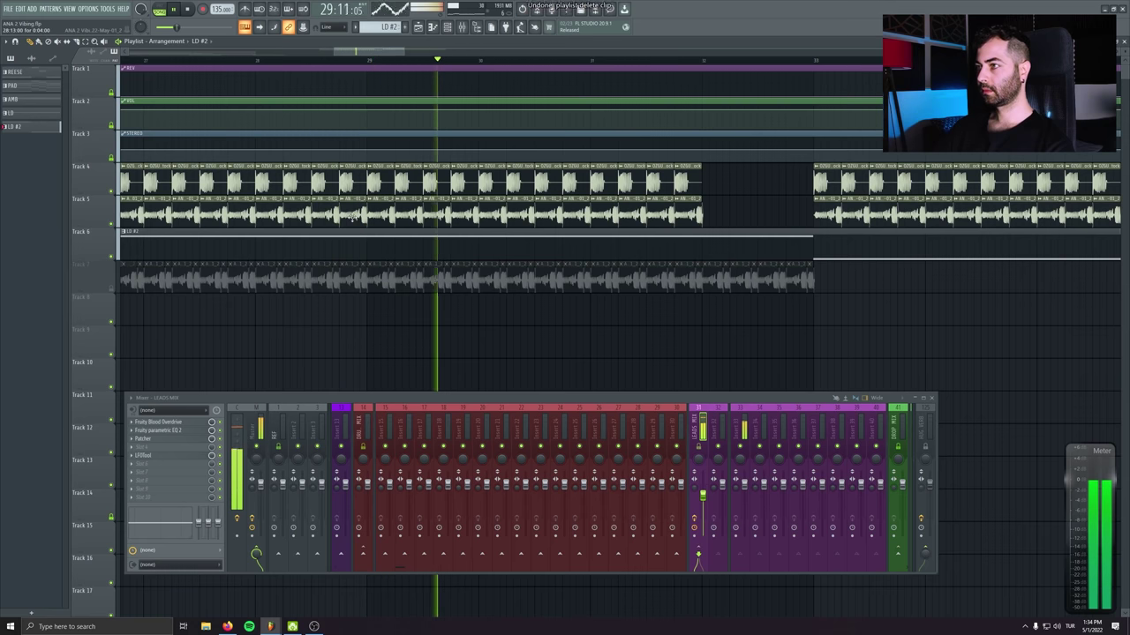
scroll(352, 216, "down", 3)
left_click_drag(874, 189, 831, 212)
scroll(768, 265, "down", 2)
key("ctrl+s")
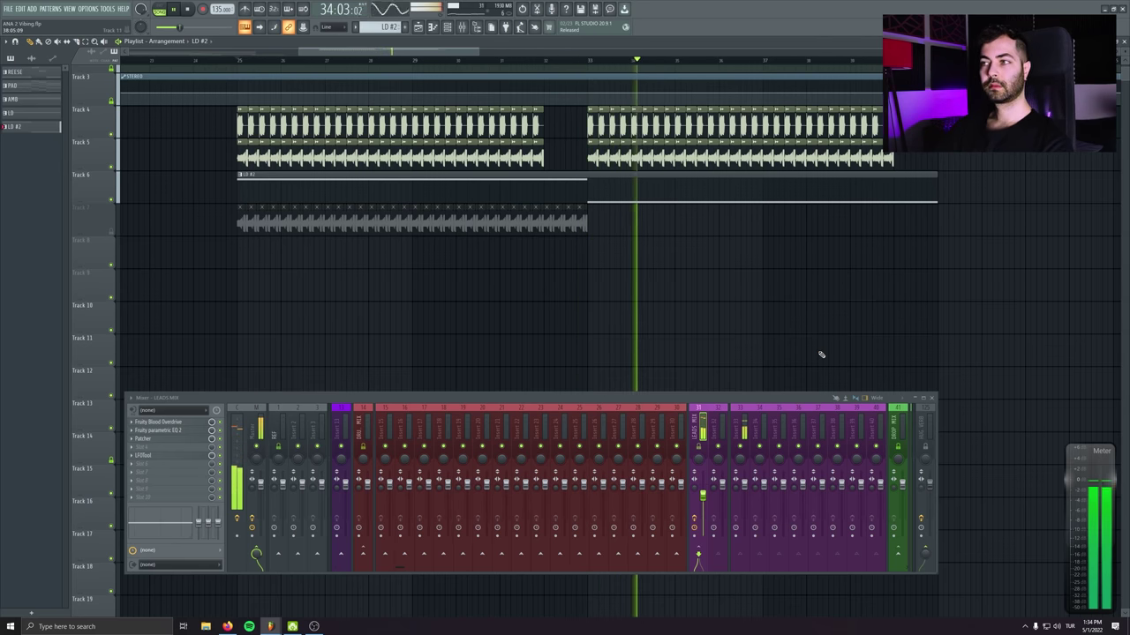
key("space")
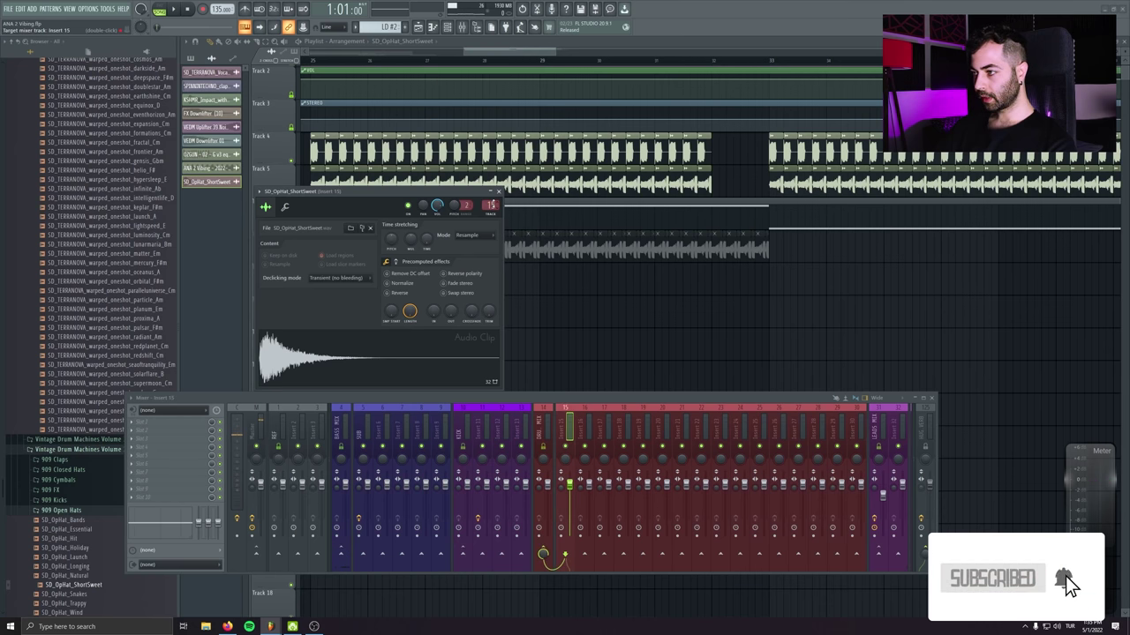
Name mixer insert 15 Hat and adjust the low cut in its Fruity Parametric EQ 2
double_click(569, 428)
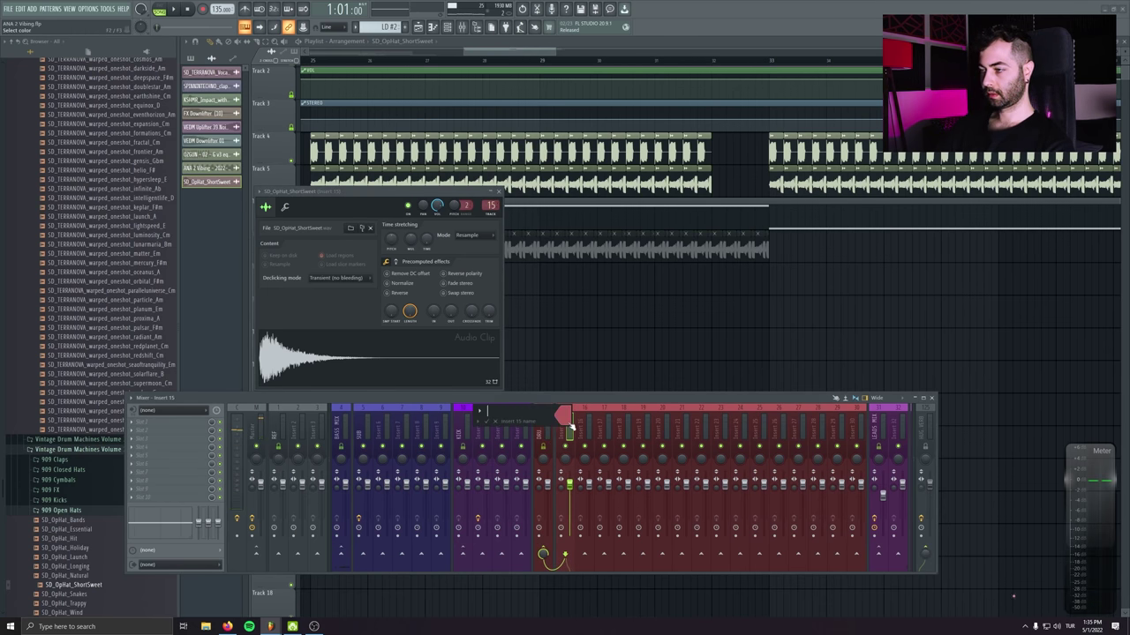
type("Hat")
key("Return")
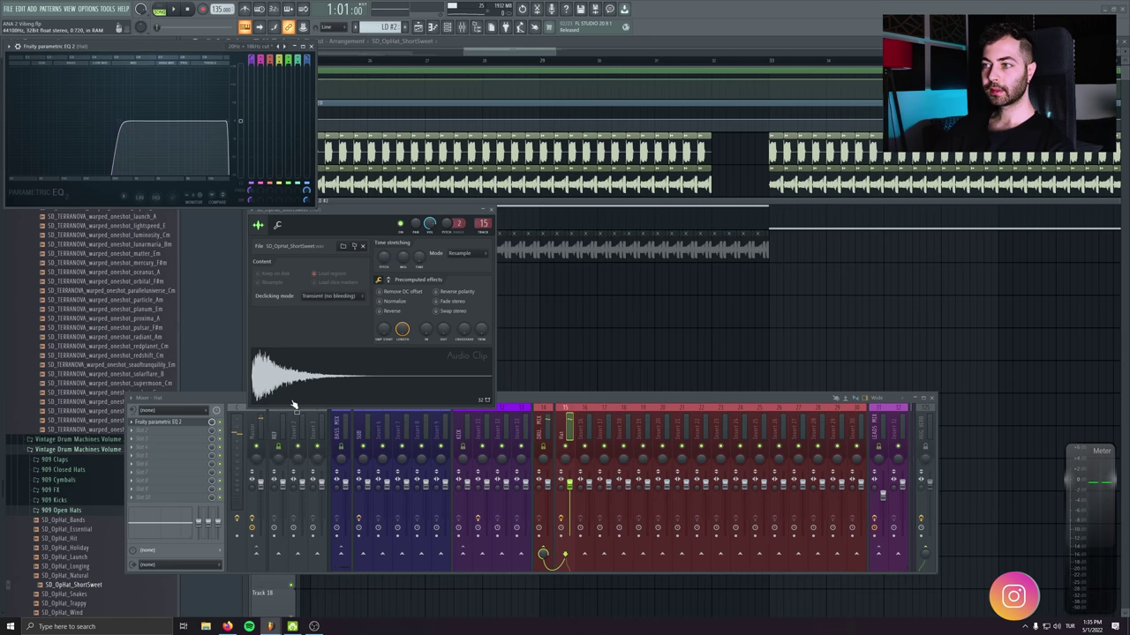
left_click(281, 370)
mouse_move(122, 124)
left_mouse_down()
mouse_move(93, 123)
mouse_move(113, 126)
left_mouse_up()
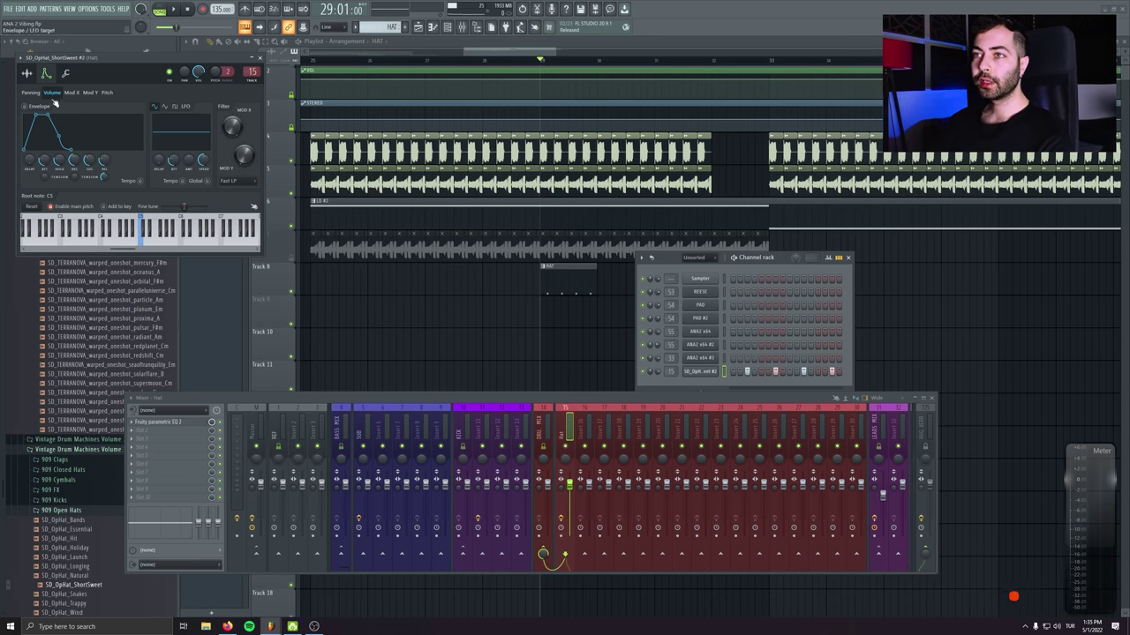
Close the SD_OpHat_ShortSweet channel settings and play the off-beat HAT pattern on its own
left_click(257, 57)
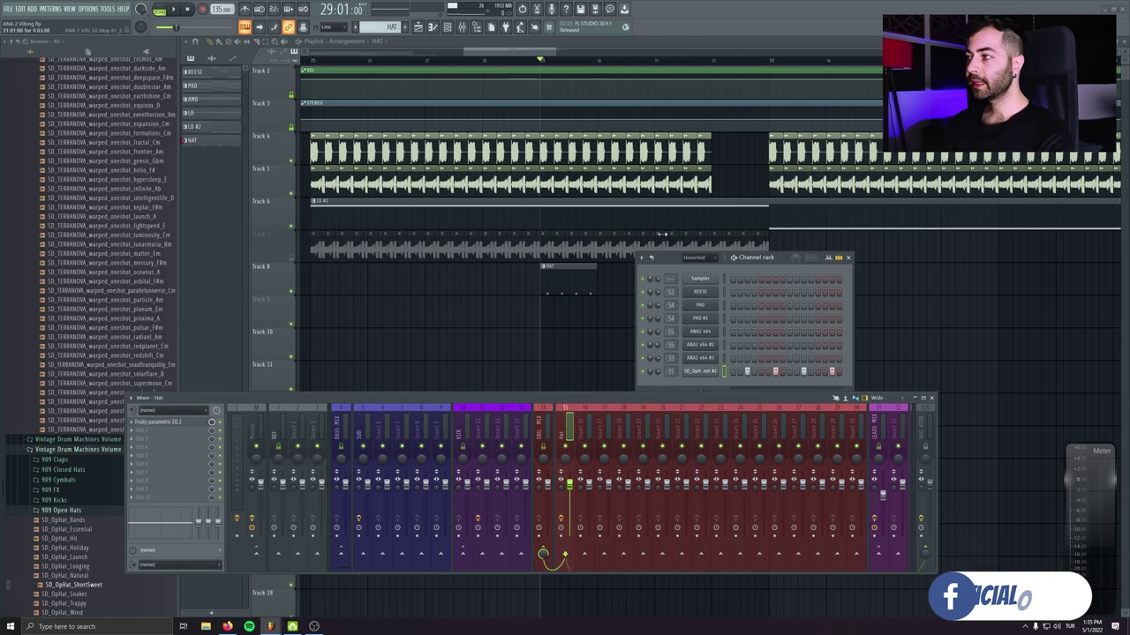
left_click_drag(676, 262, 716, 272)
right_click(744, 377)
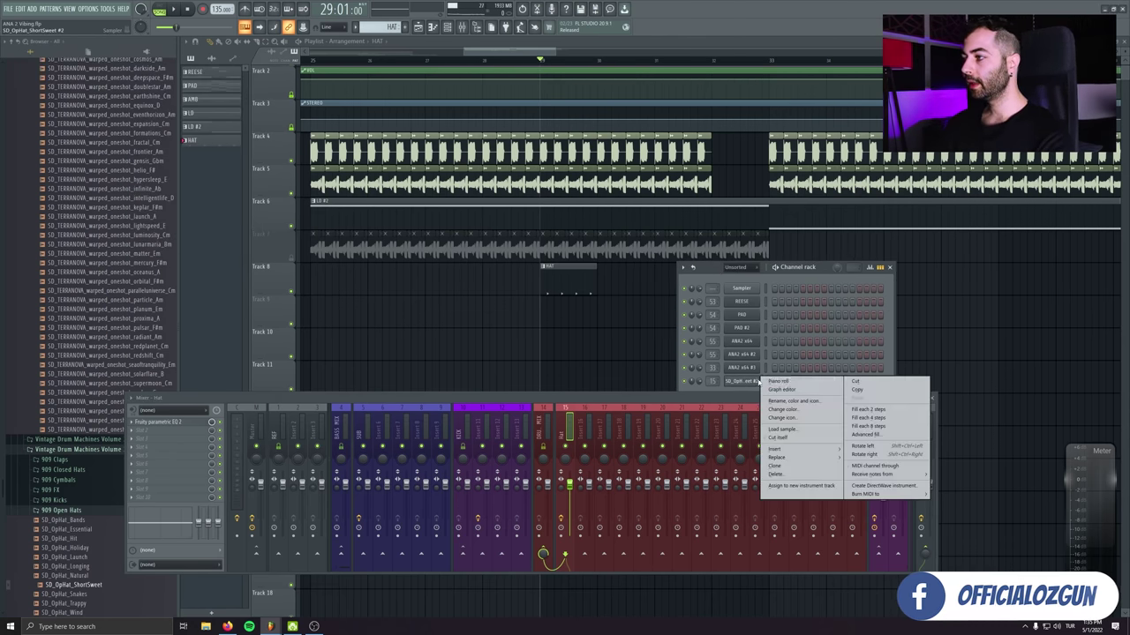
left_click(767, 383)
key("F7")
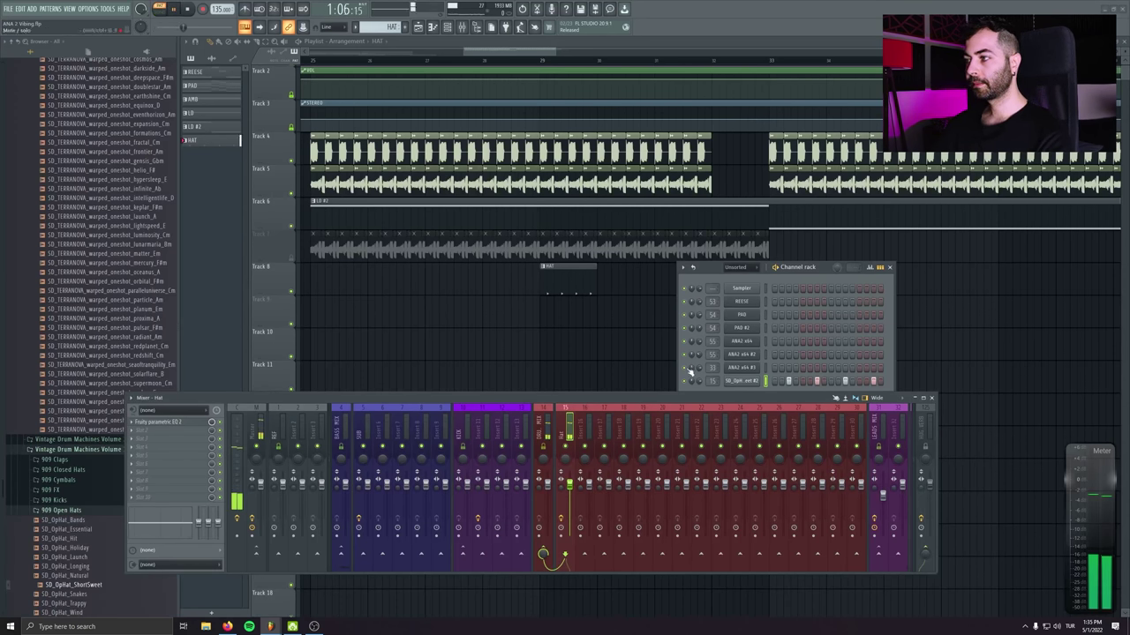
left_click(741, 380)
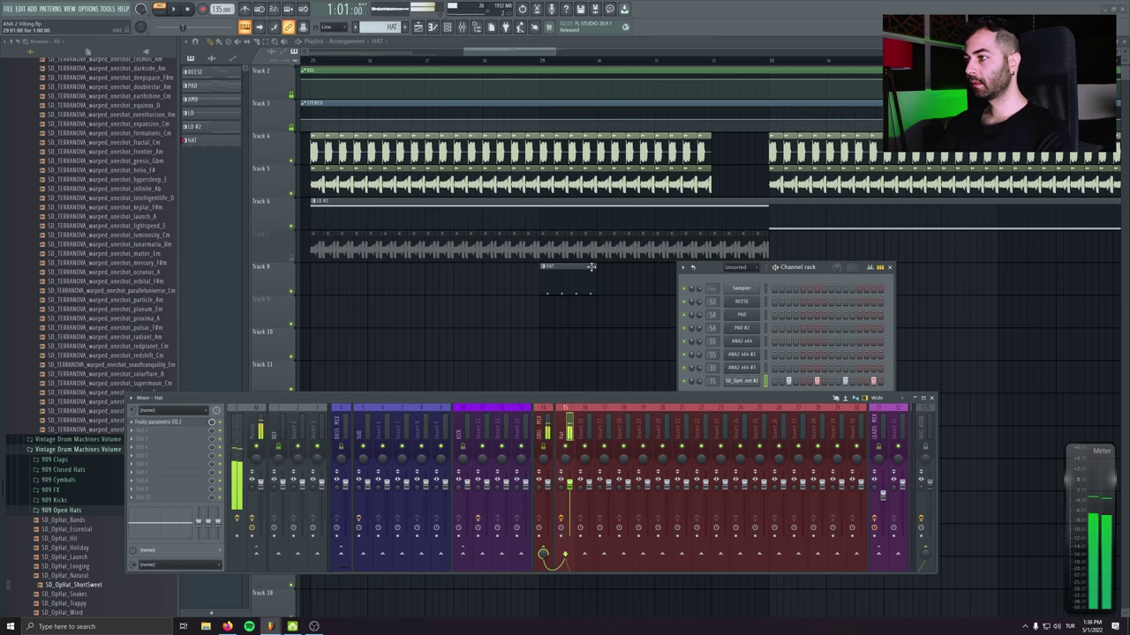
Repeat the HAT clip on track 8 over bars 29 to 31 and slightly lower the LEADS MIX fader during playback
key("F6")
key("space")
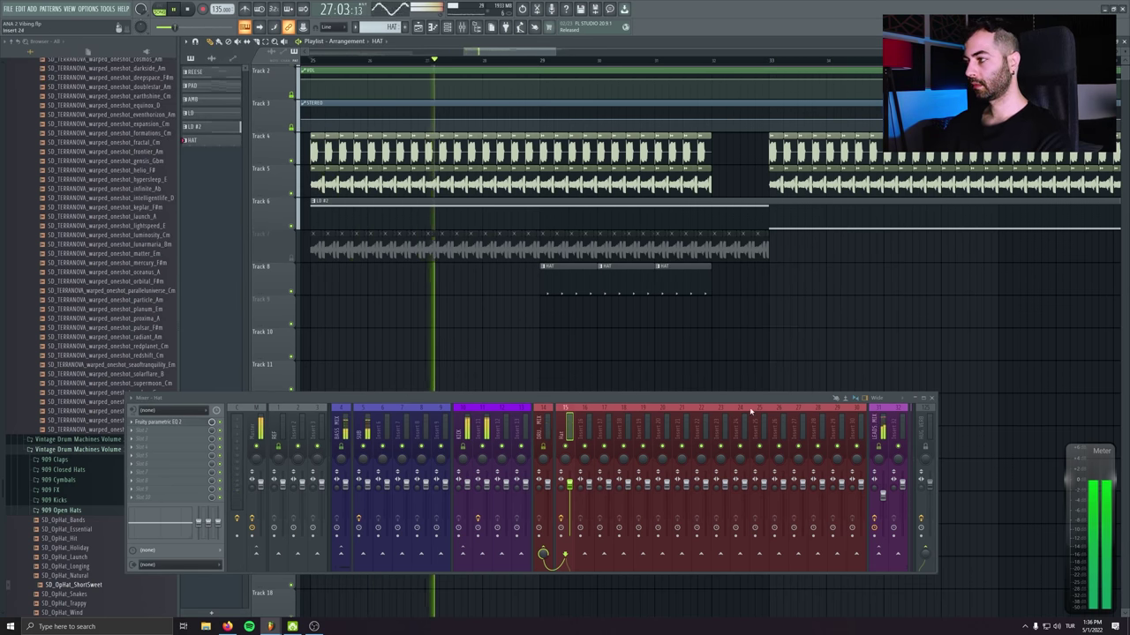
left_click(882, 500)
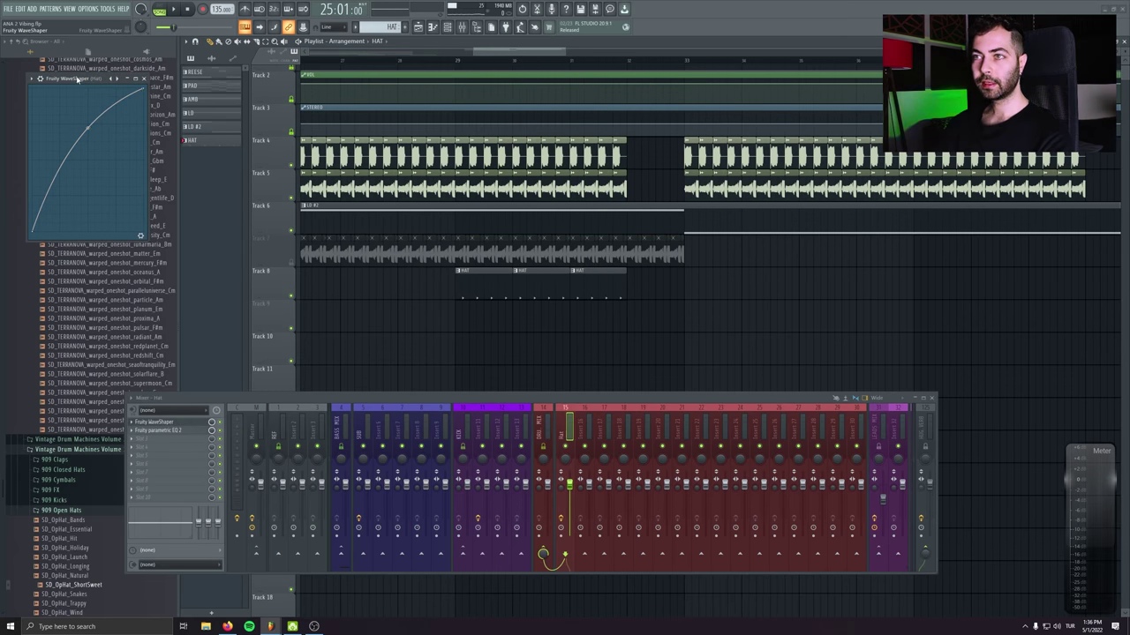
Add a point to the Hat track's Fruity WaveShaper curve, bow it upward, and lower the Hat fader to about -3 dB
left_click_drag(78, 79, 84, 92)
key("space")
left_click(173, 10)
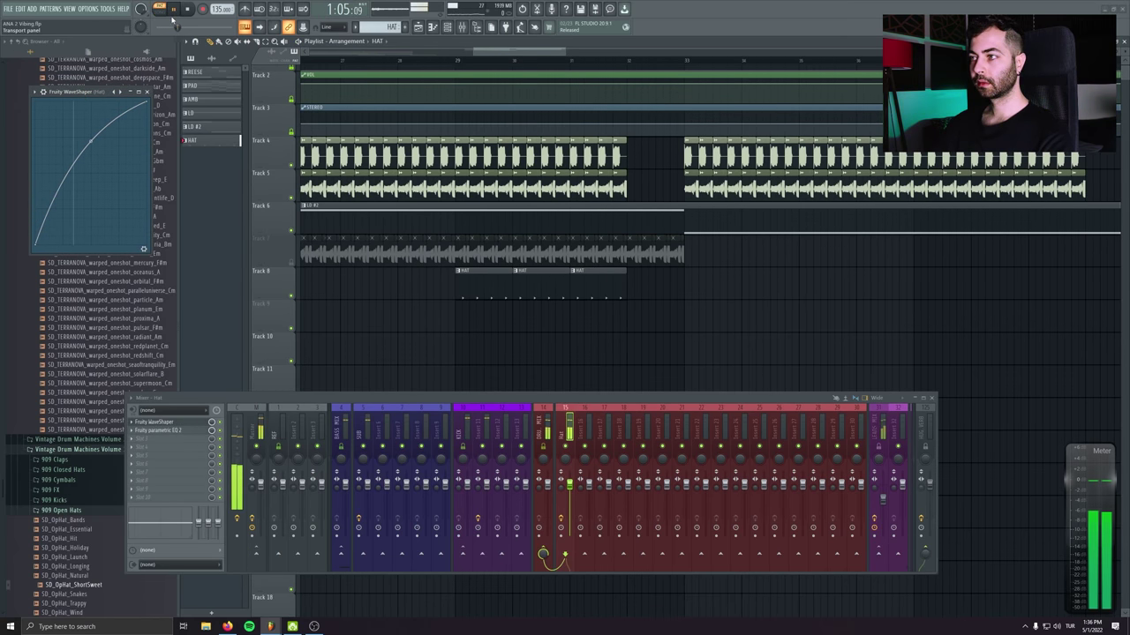
right_click(62, 181)
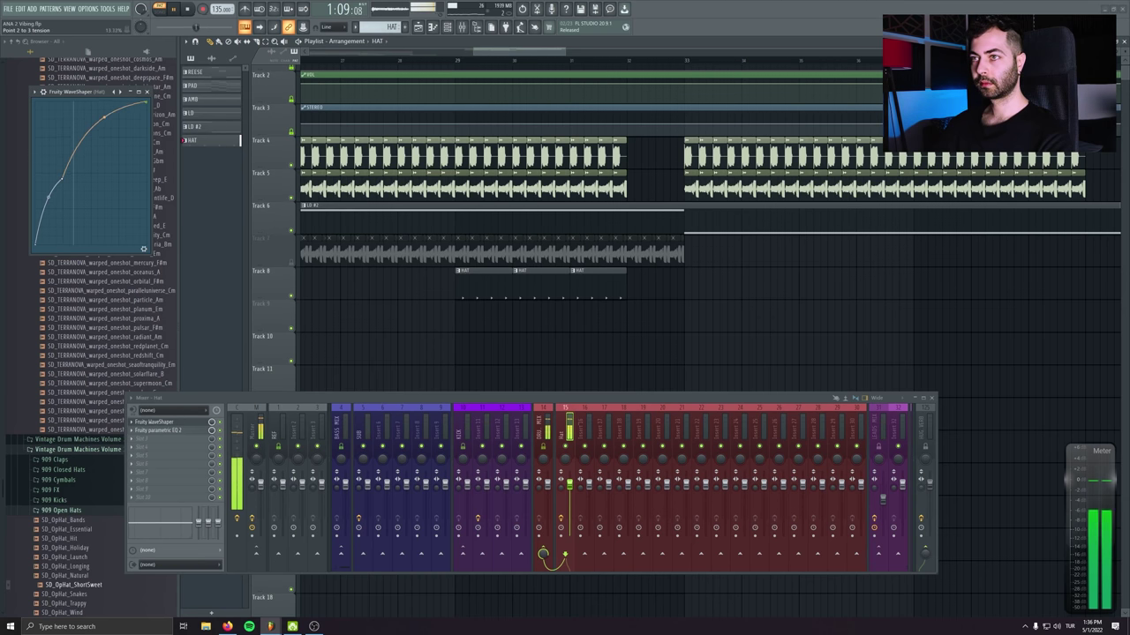
left_click(149, 92)
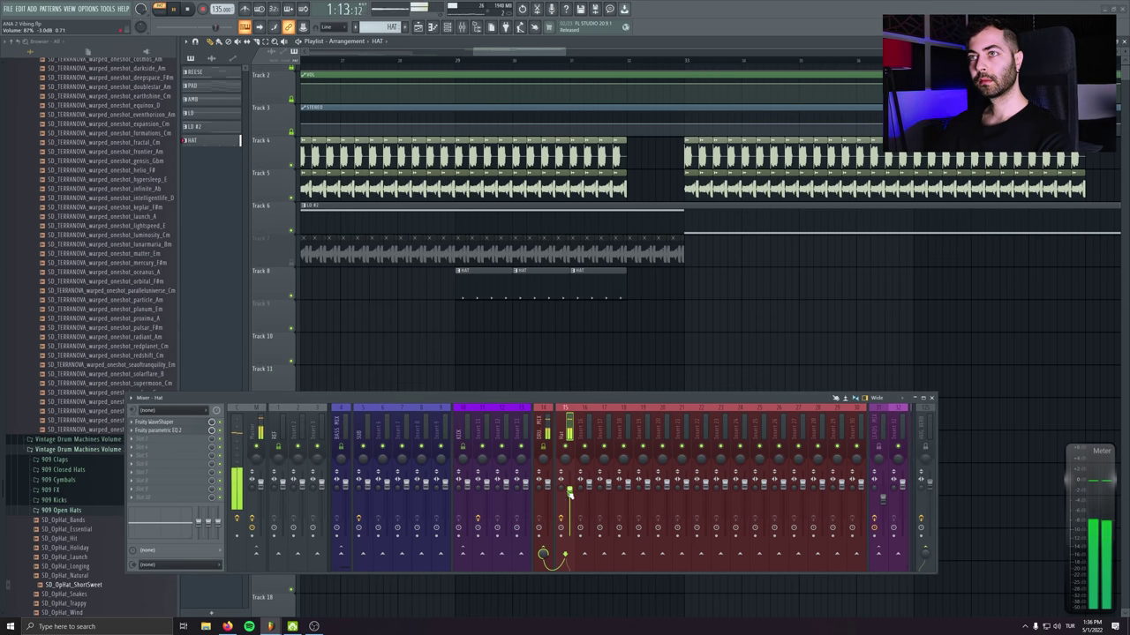
Duplicate the HAT clips over bars 33 to 40 and add SD_ClHat_LateNight with all sixteen steps as HAT #2 on track 9
key("ctrl+b")
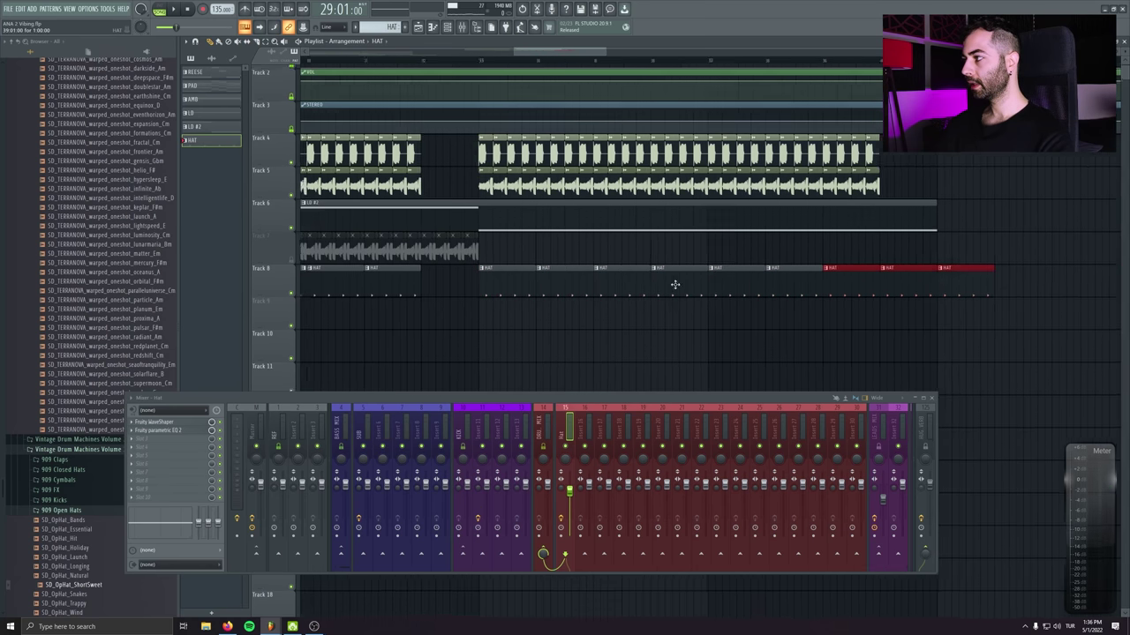
left_click_drag(69, 529, 738, 367)
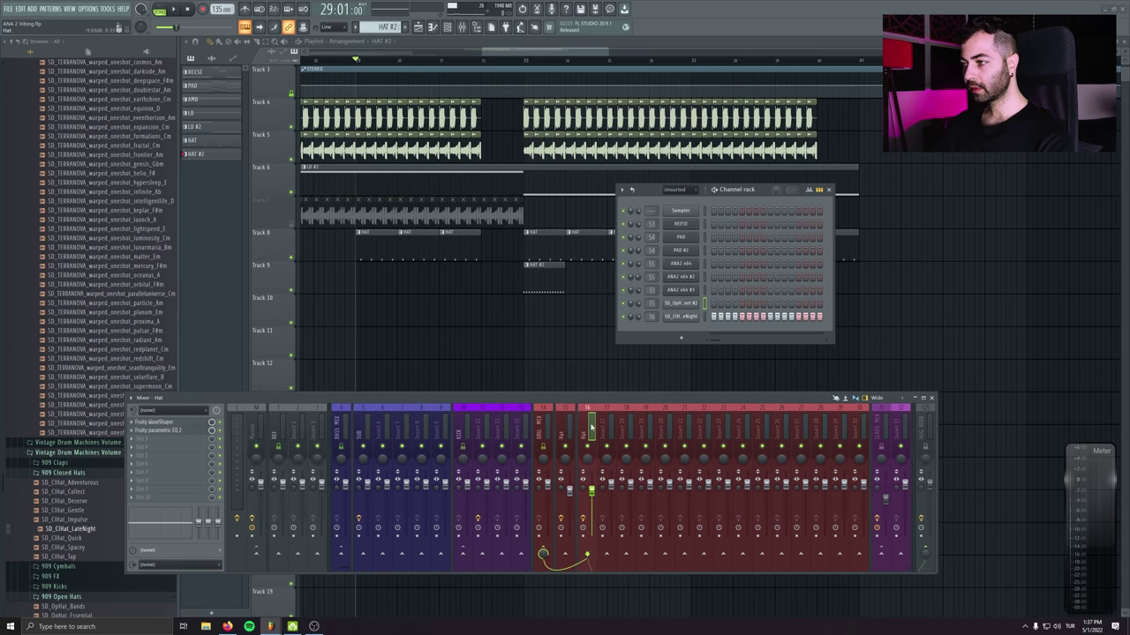
Rename mixer insert 16, the closed hat's track, as Roll
right_click(600, 454)
left_click(603, 461)
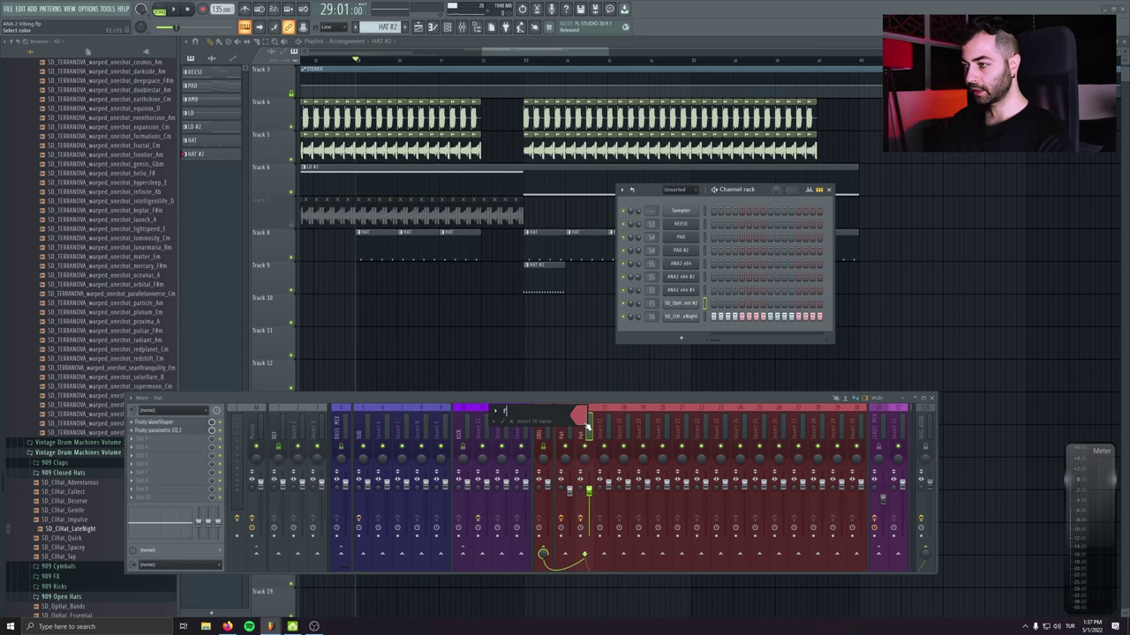
type("Roll")
key("Return")
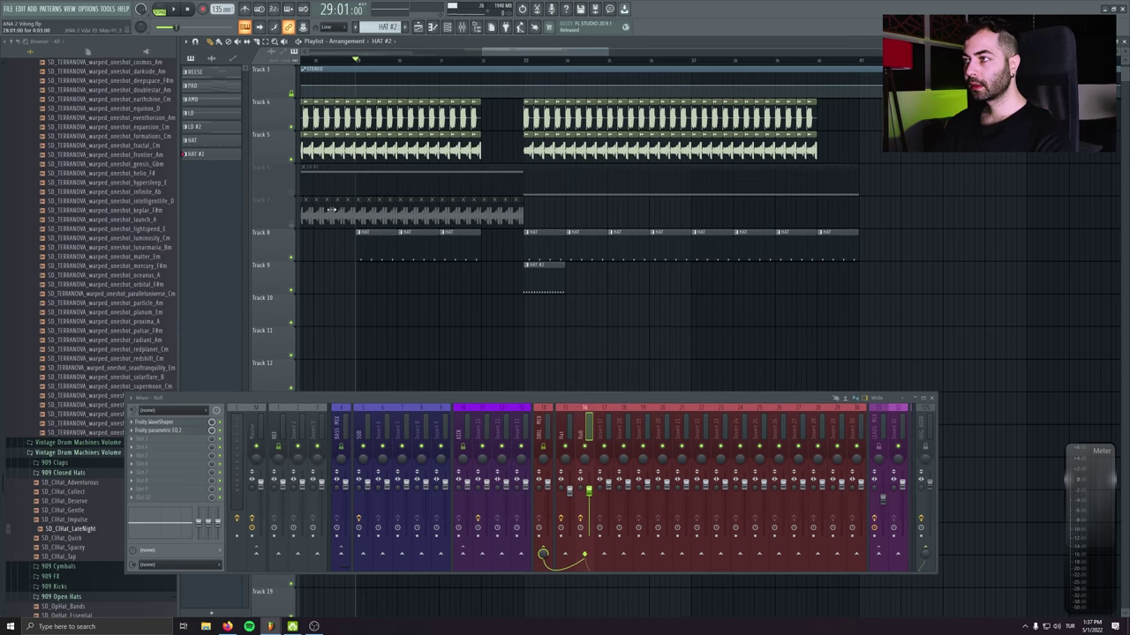
Loop bar 33 with the LD track muted and raise the Roll track's EQ high-pass cutoff to about 2.3 kHz
left_click_drag(526, 62, 564, 64)
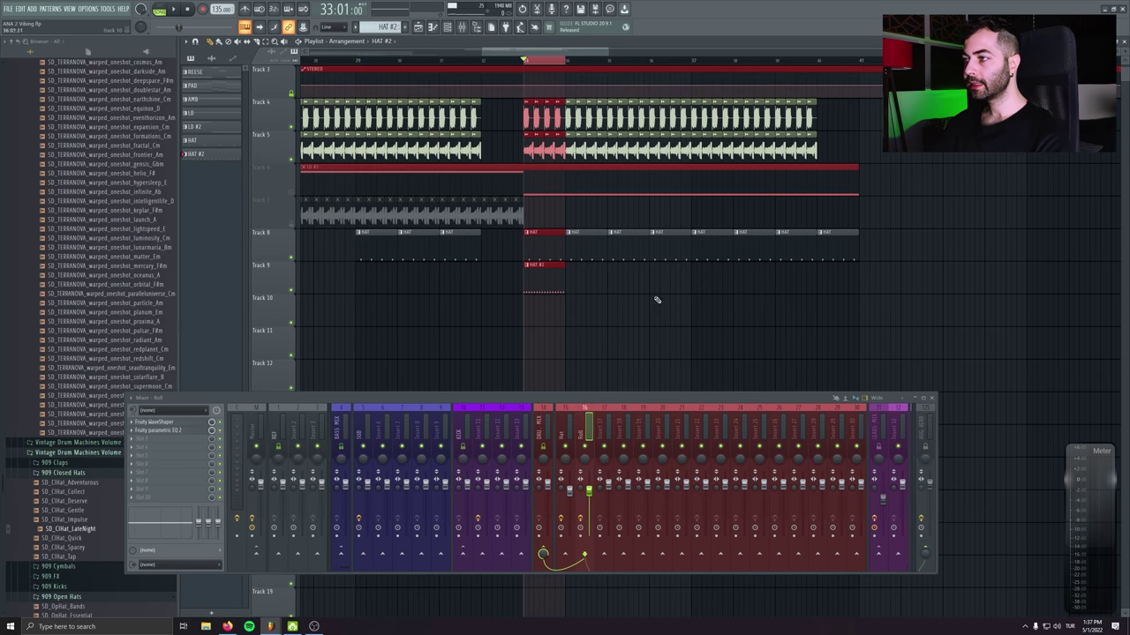
scroll(657, 300, "up", 2)
key("space")
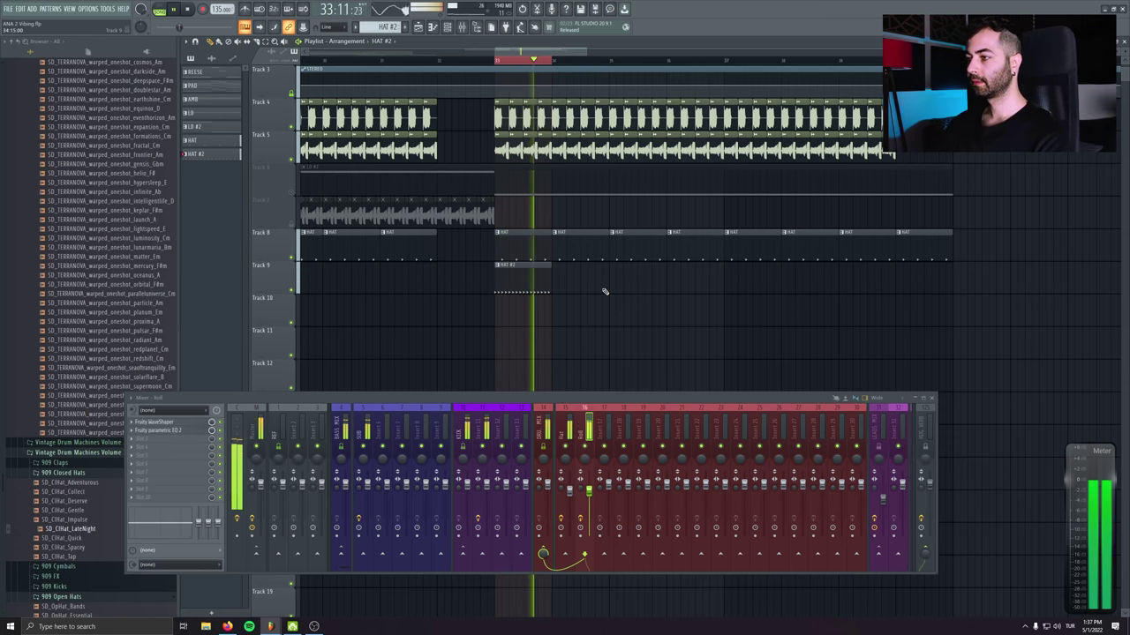
left_click(163, 429)
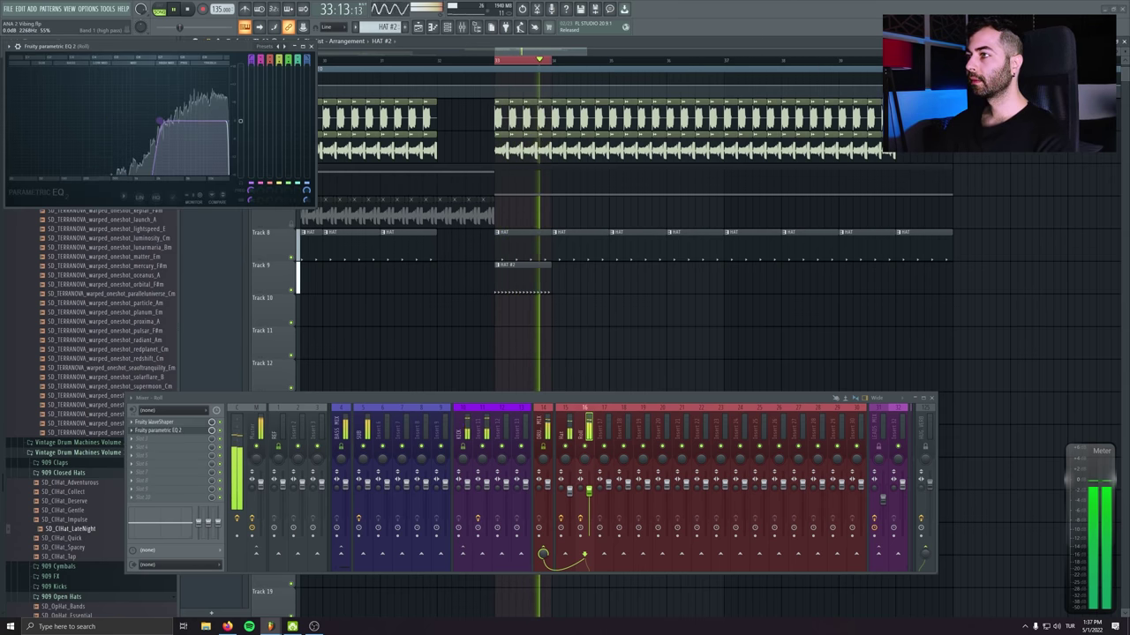
left_click(514, 238)
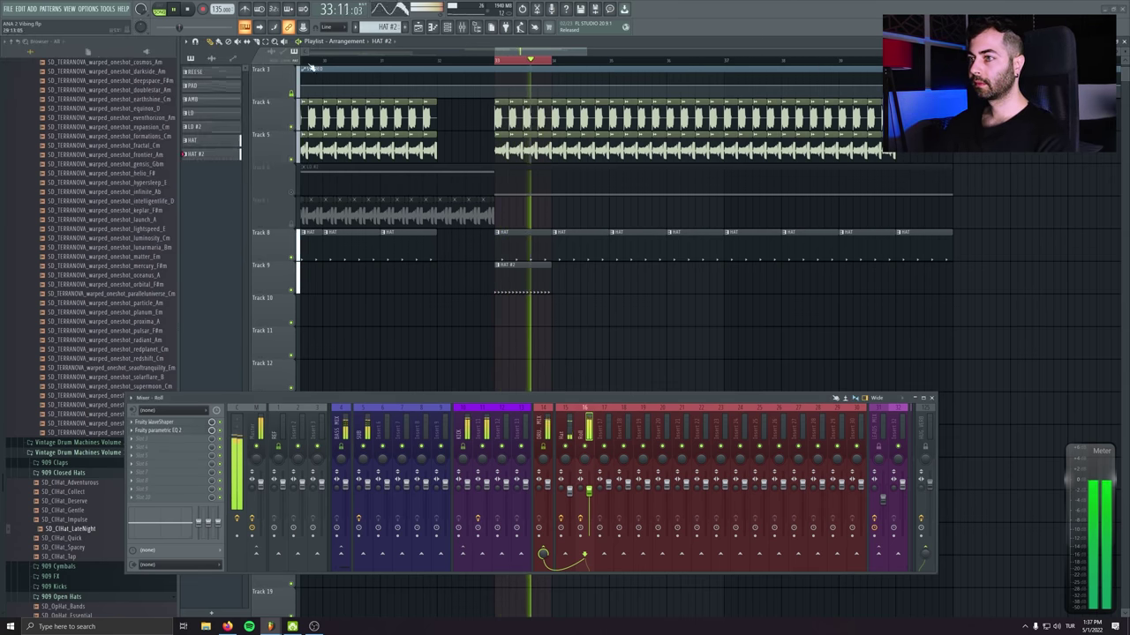
Quantize the SD_ClHat_LateNight notes with the Techno 1 template to vary their velocities, and play the result
double_click(513, 238)
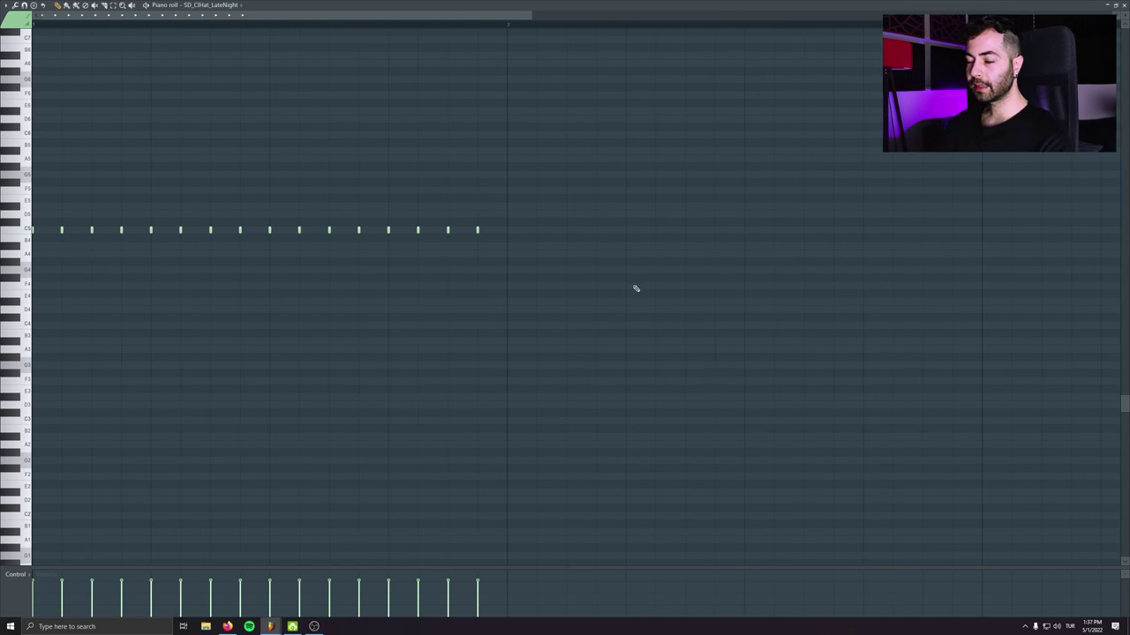
key("alt+a")
key("Escape")
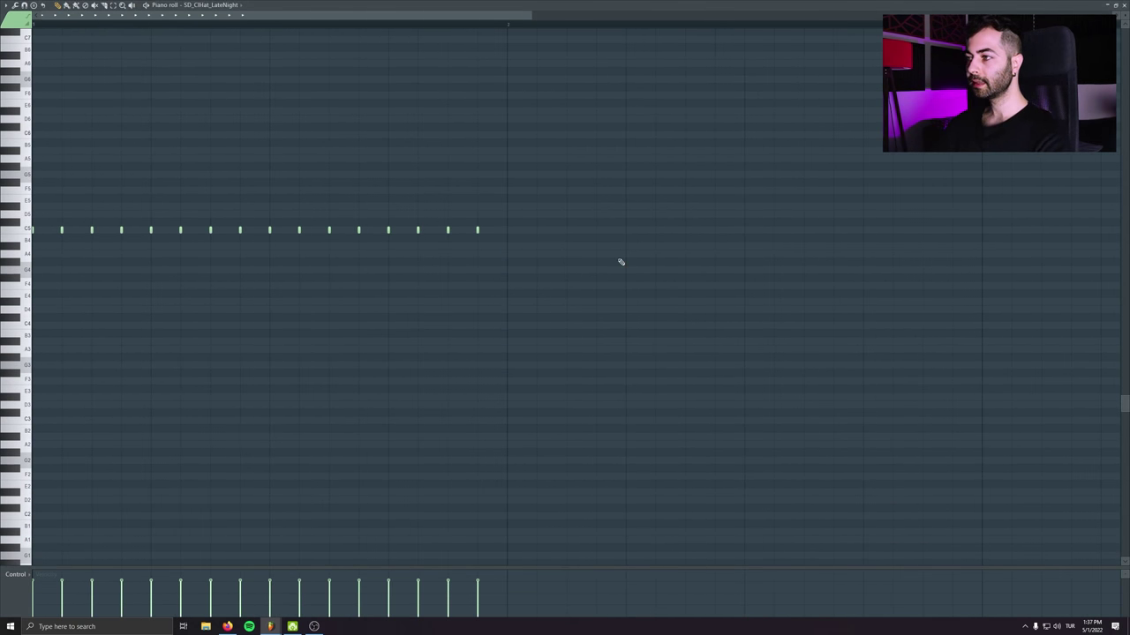
key("alt+q")
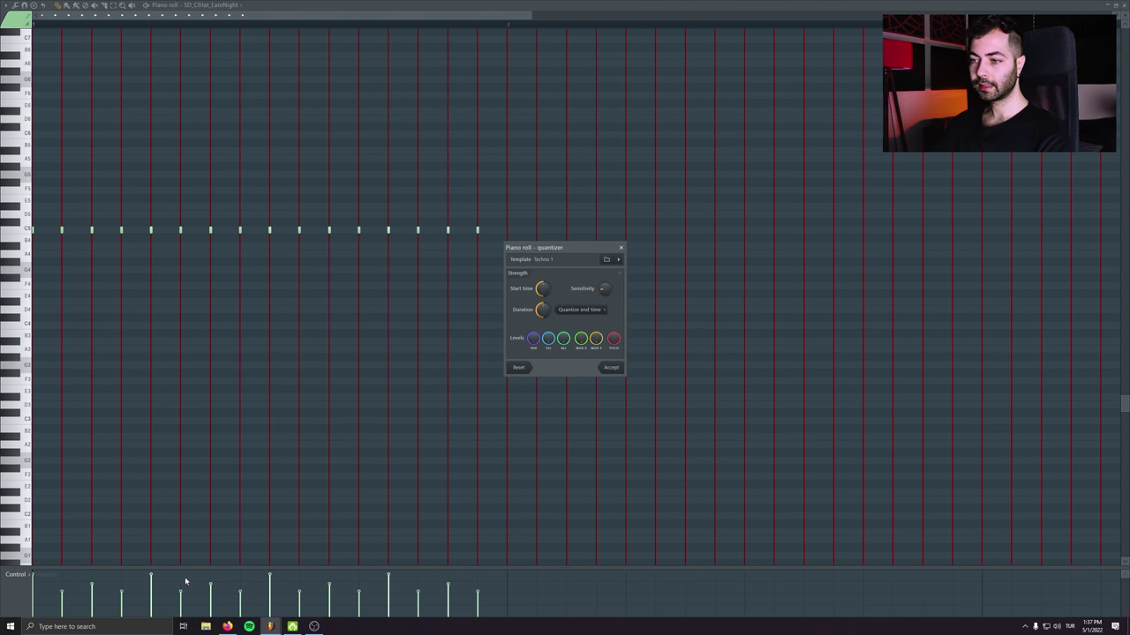
key("space")
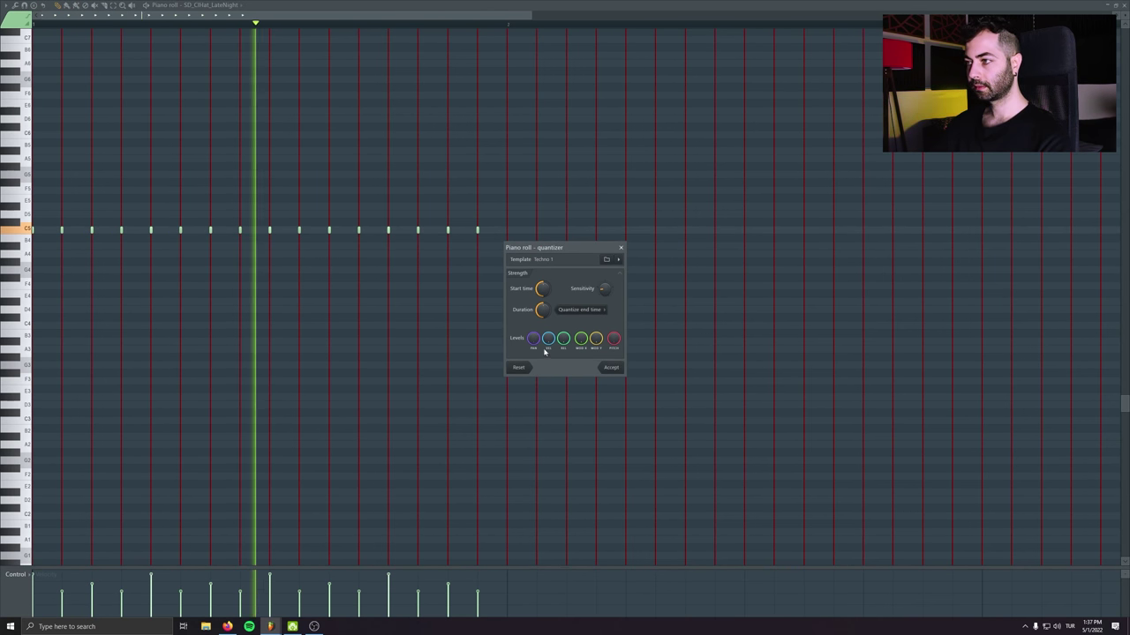
left_click(611, 367)
key("F7")
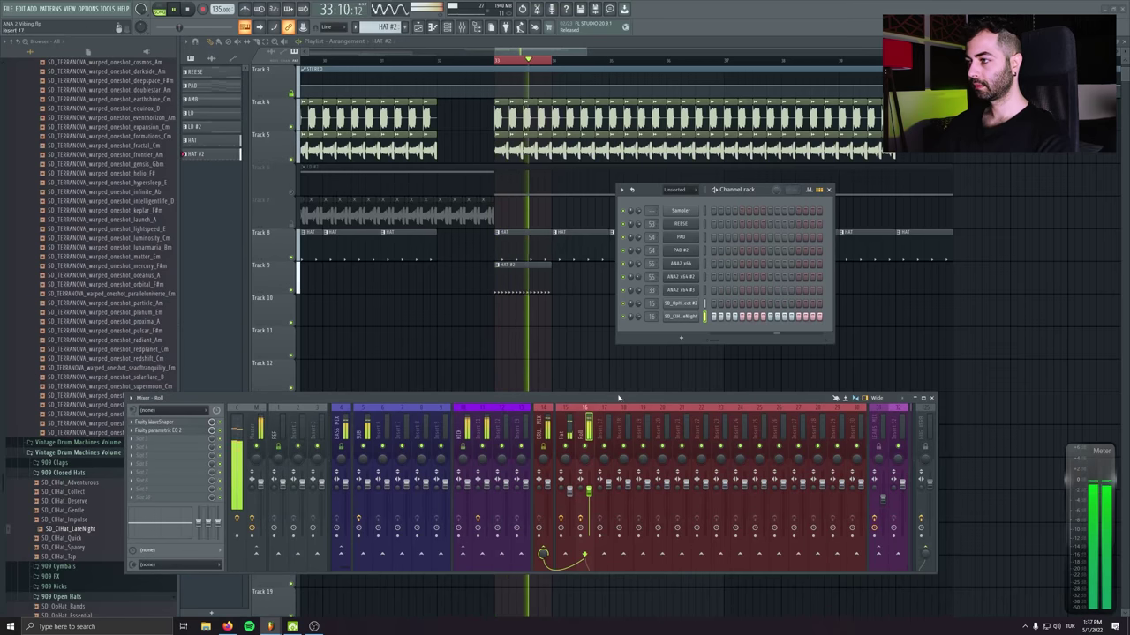
Pan the SD_ClHat_LateNight notes slightly to alternating sides of the stereo field from one sixteenth to the next
key("space")
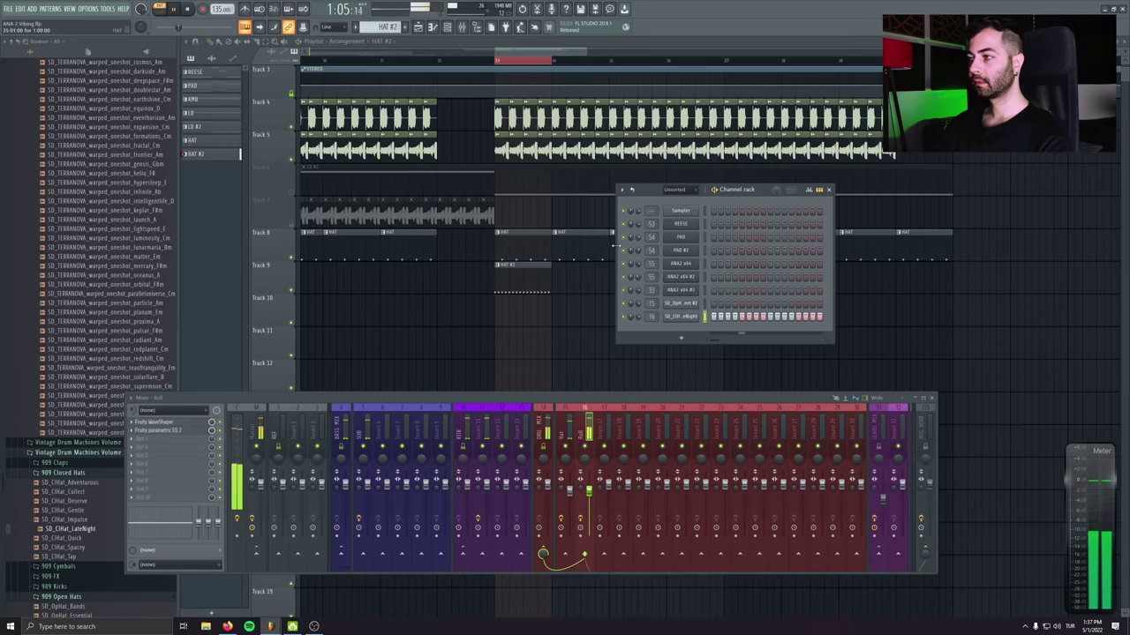
key("F7")
key("space")
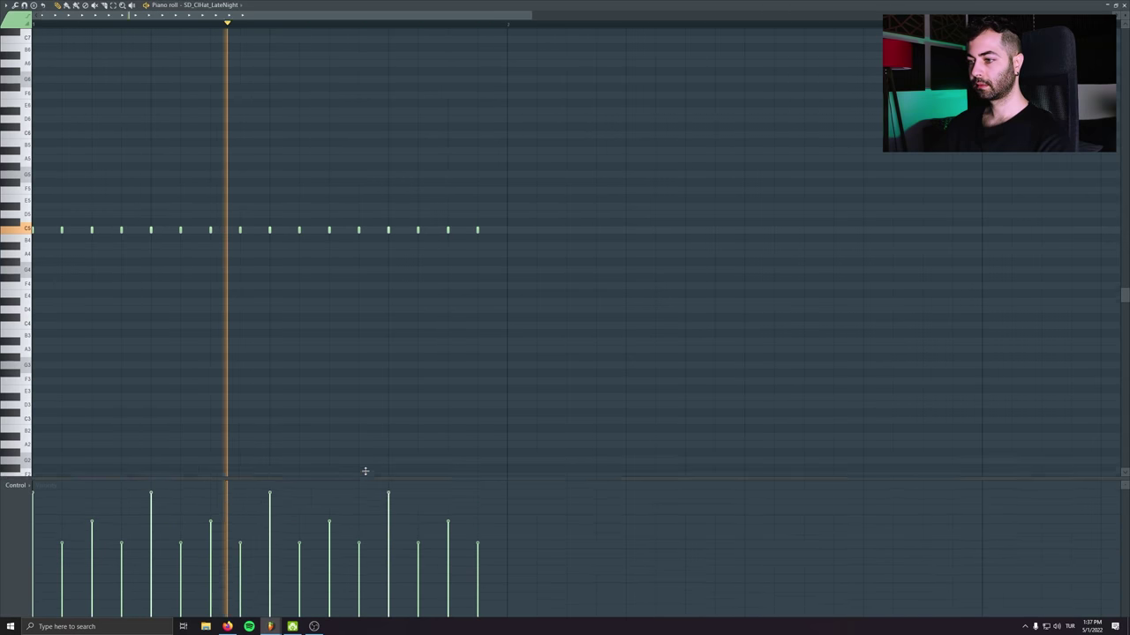
key("space")
left_click(24, 477)
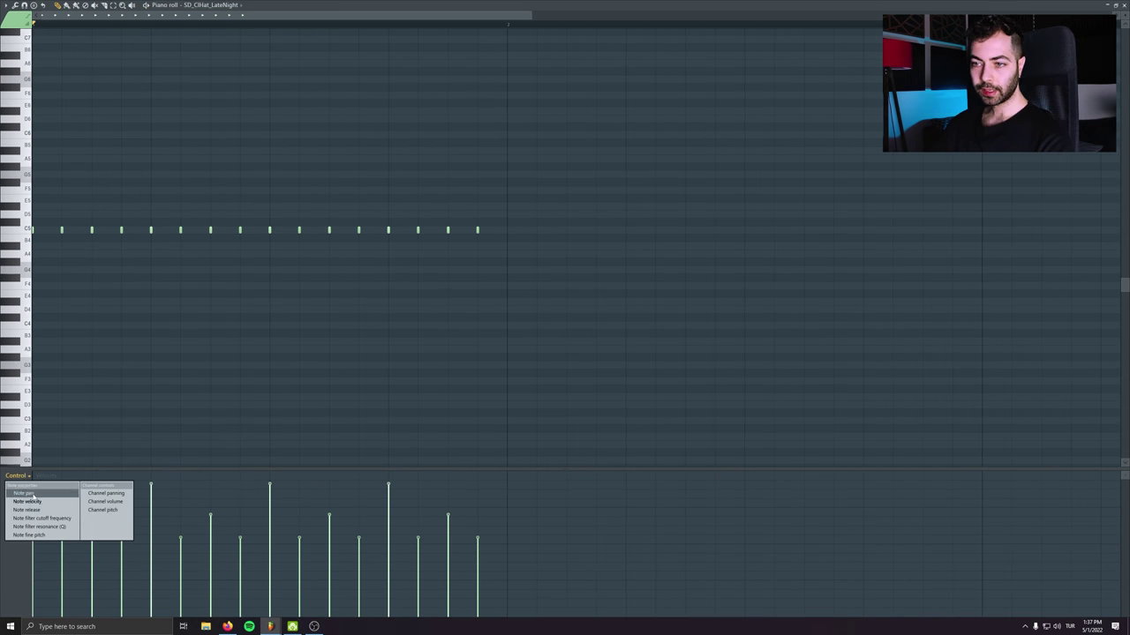
left_click(32, 494)
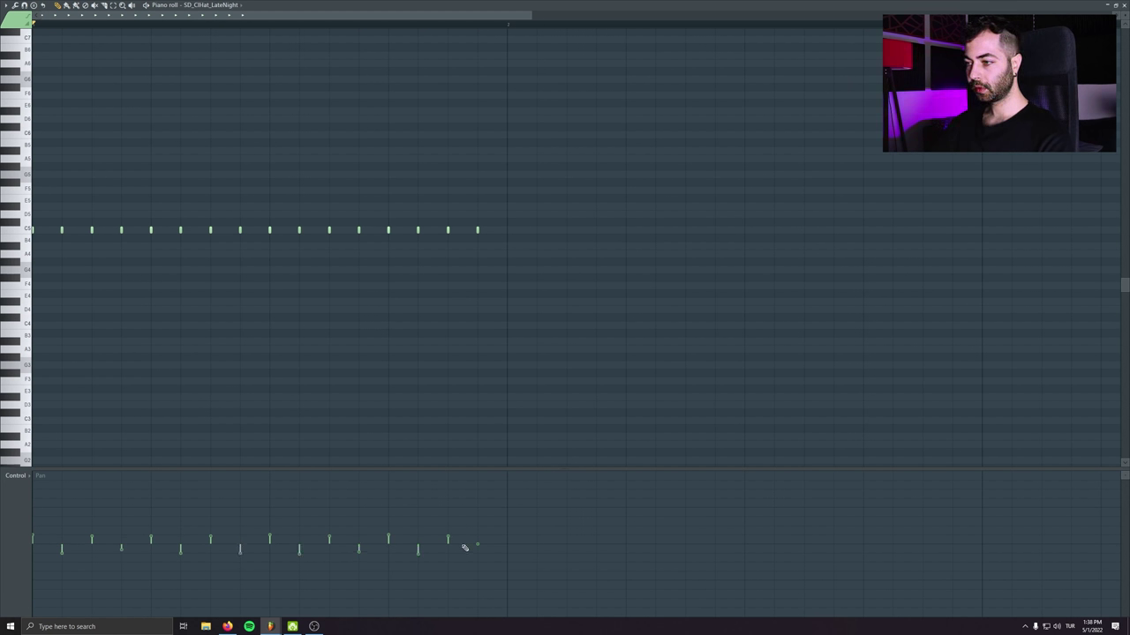
key("F7")
During playback, lower the Roll track's volume to about 61% and shorten SD_ClHat_LateNight with a volume envelope decay of about 7%
left_click(176, 9)
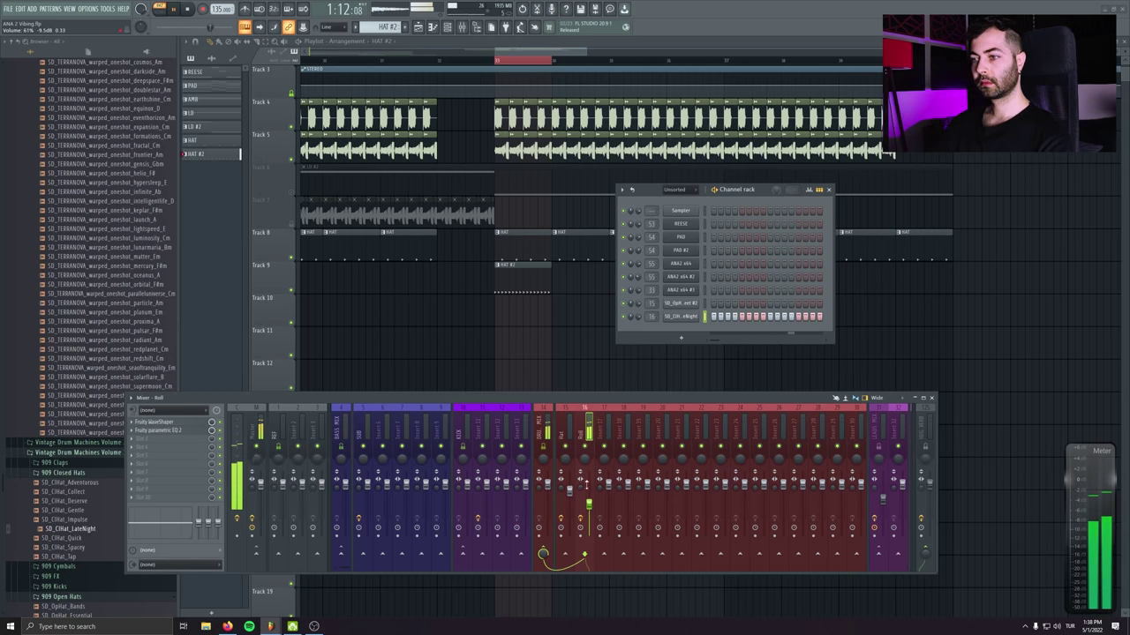
left_click(675, 317)
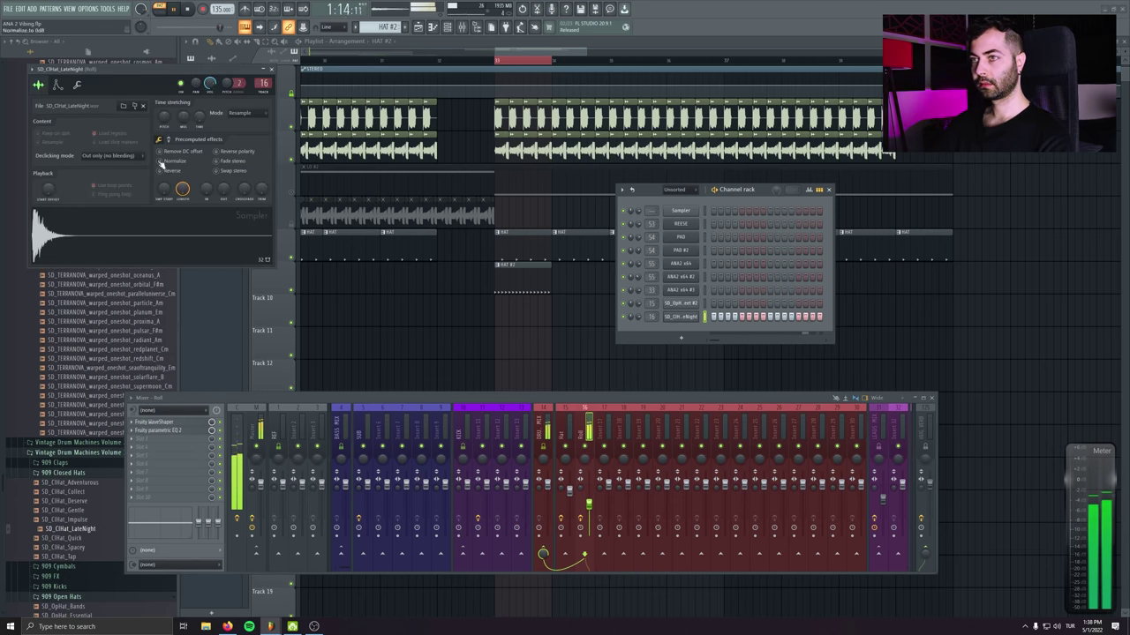
left_click(66, 87)
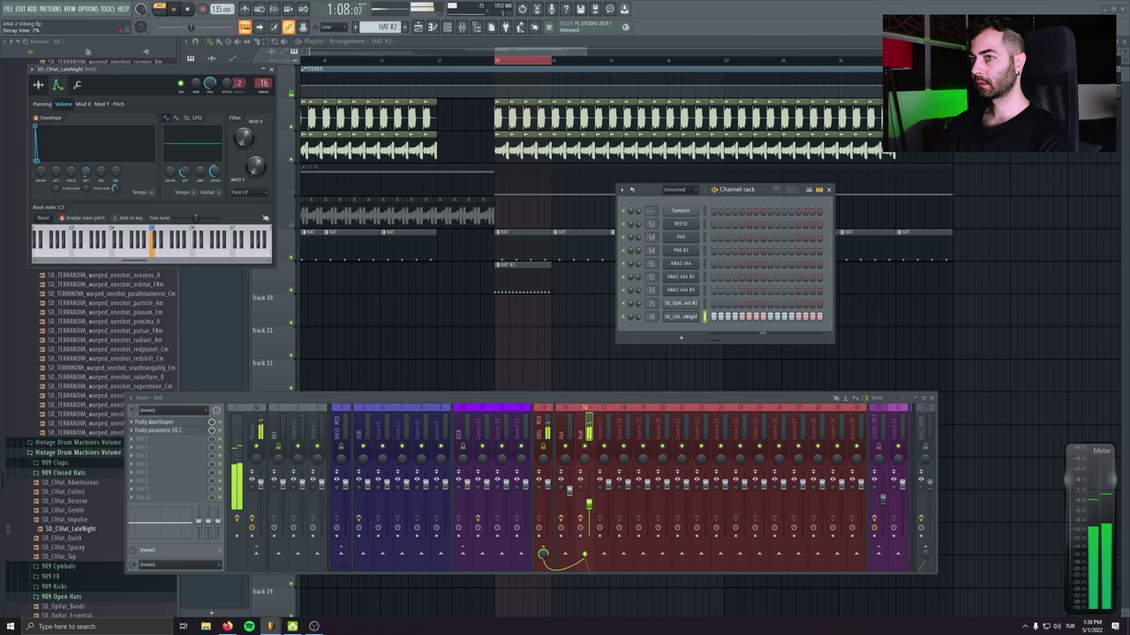
left_click(271, 69)
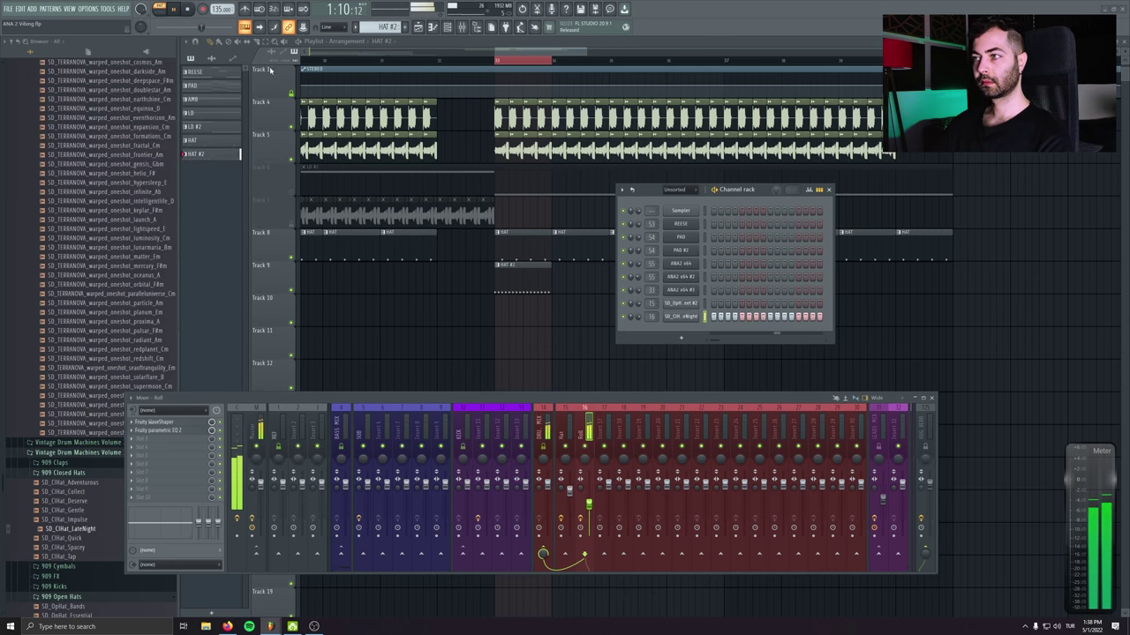
Play the loop at bar 33 and repeat the HAT #2 pattern clip along Track 9 up to bar 37
left_click(499, 62)
key("space")
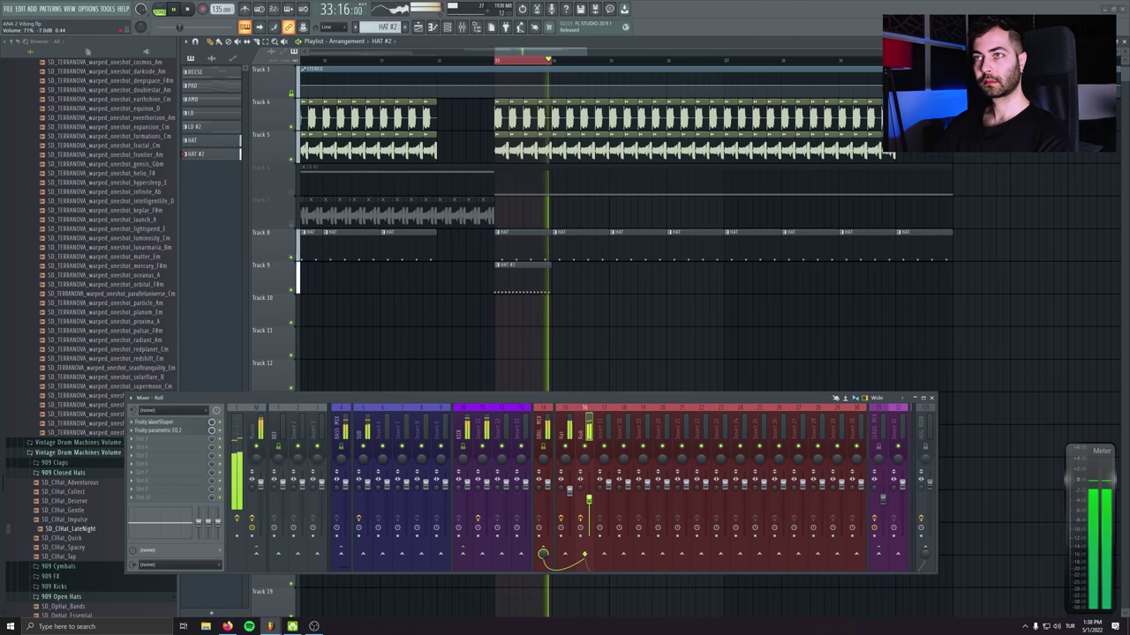
left_click(703, 318)
left_click_drag(700, 321, 551, 290)
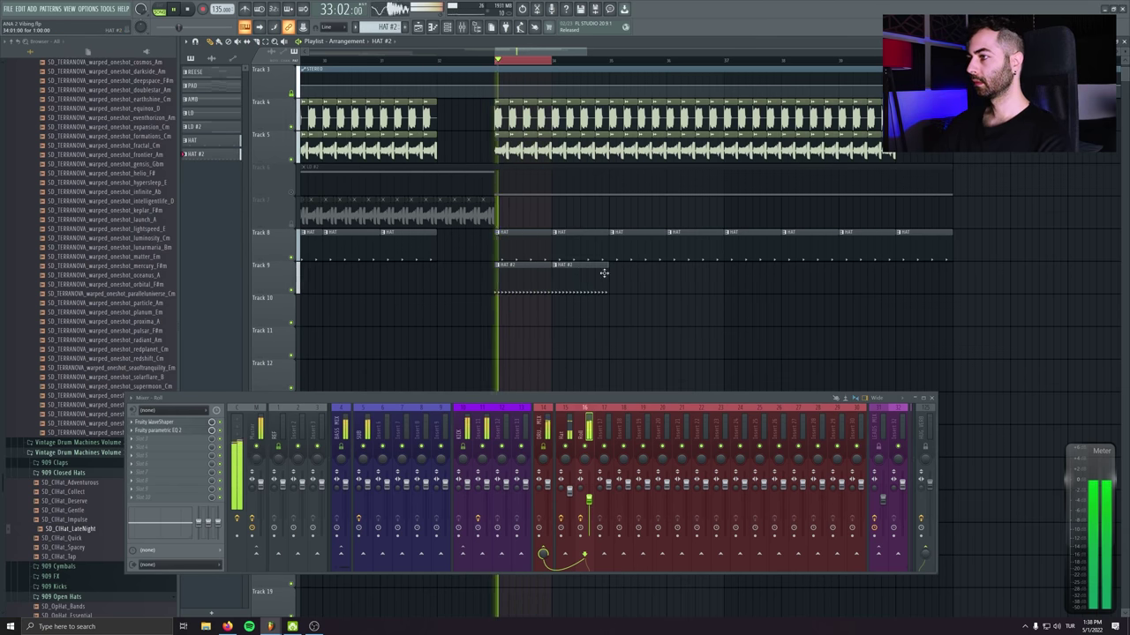
key("ctrl+b")
key("space")
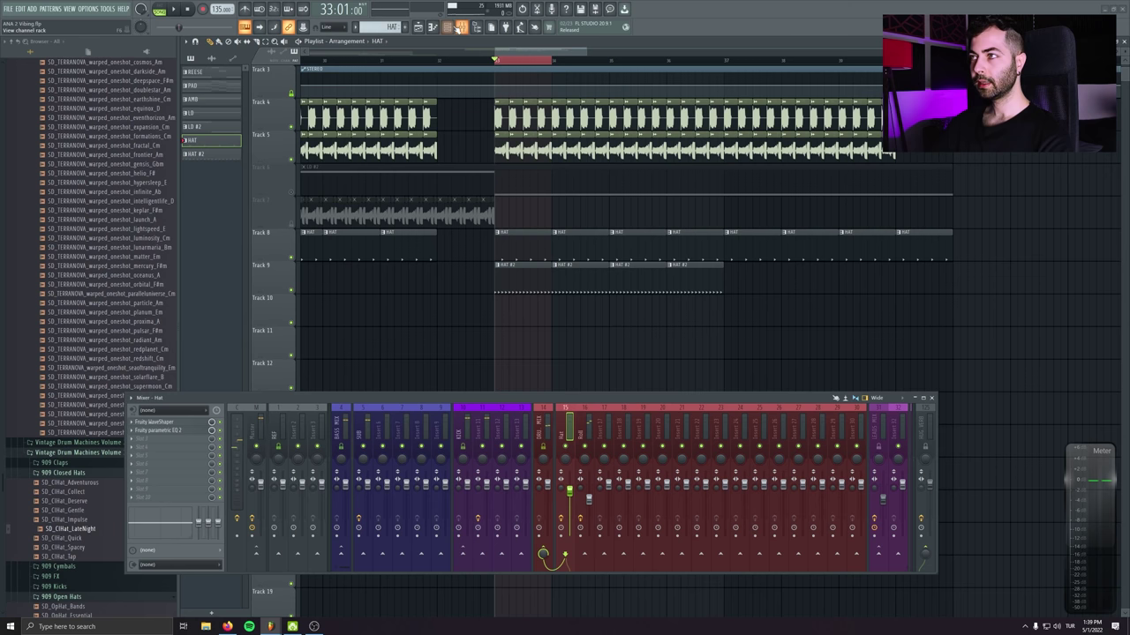
Shorten the decay and release of the HAT pattern's open hat sample in its volume envelope while auditioning the loop
double_click(618, 238)
left_click(681, 304)
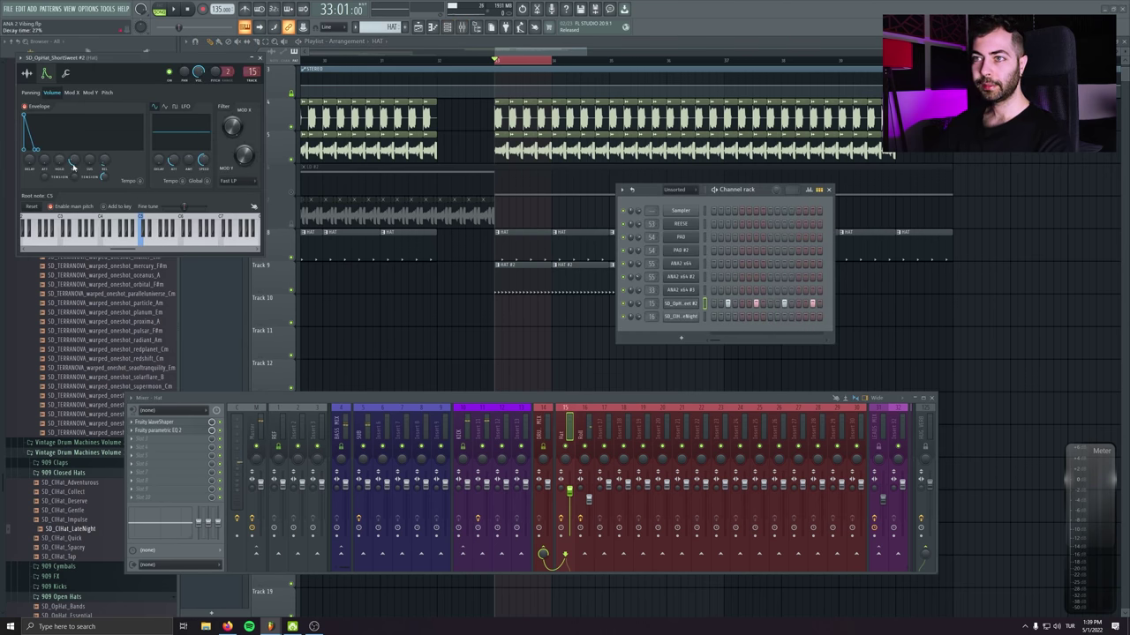
key("space")
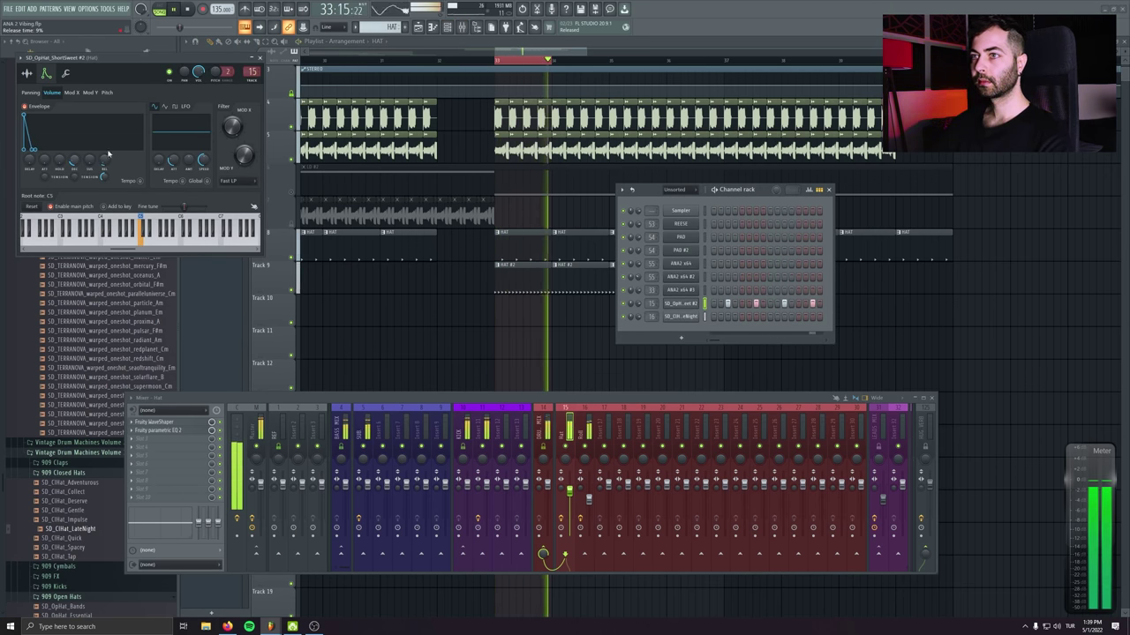
left_click(253, 55)
key("F6")
key("space")
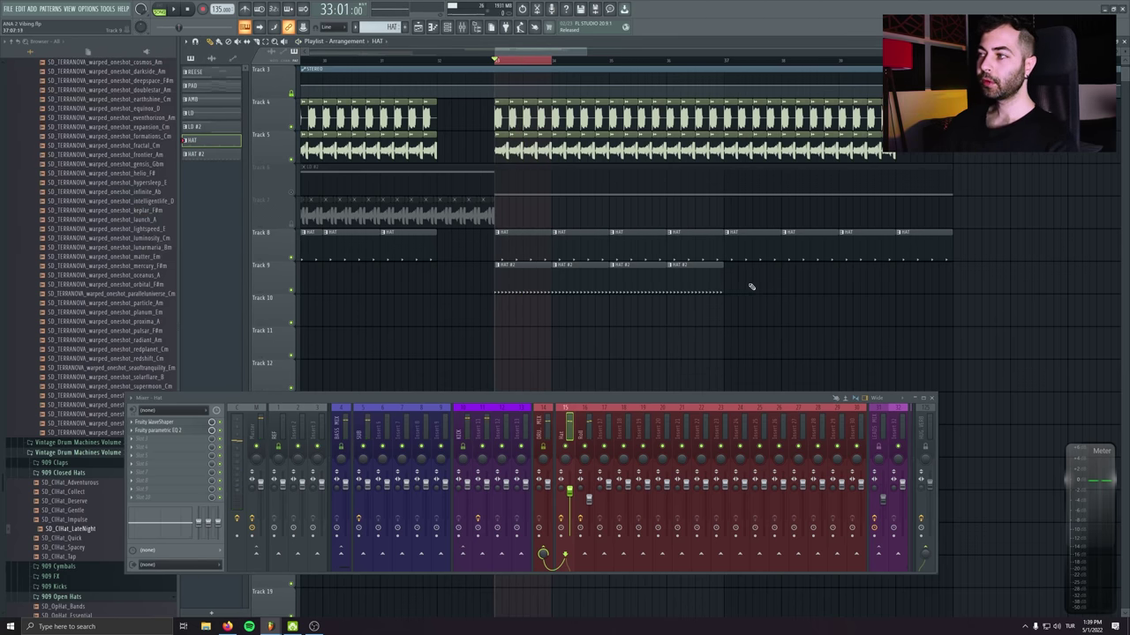
Duplicate the four HAT #2 clips on Track 9 to fill bars 37 to 41
left_click_drag(751, 295, 492, 261)
key("ctrl+b")
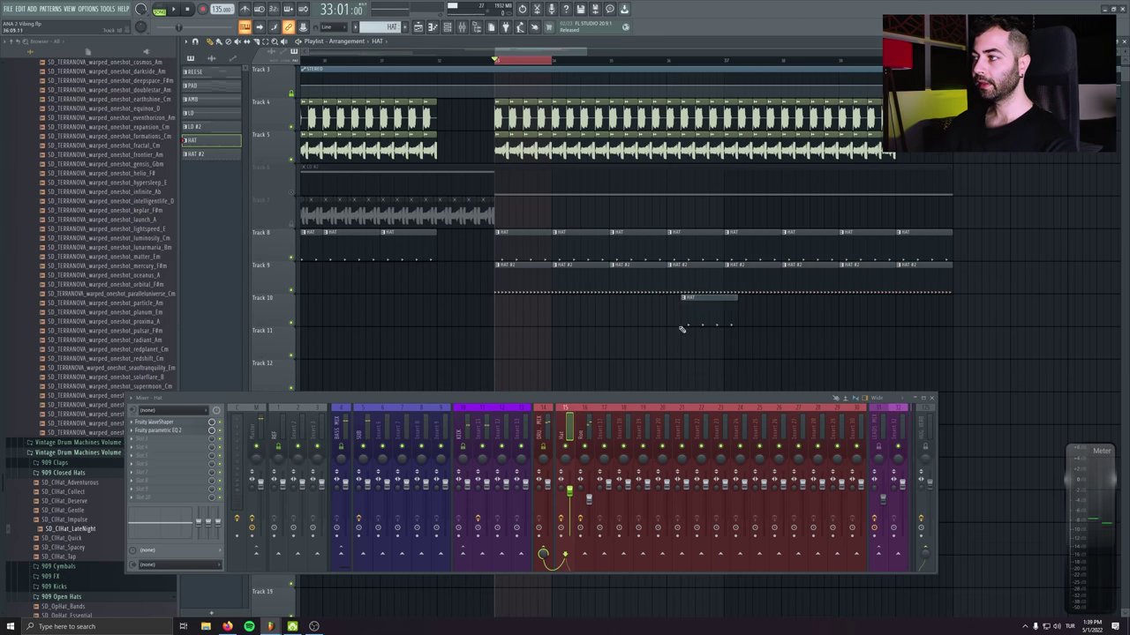
Place the MADDIX-SOTT1 Downlifter 04 sample on Track 10 at bar 25 and set its channel volume to about 37%
scroll(430, 63, "left", 5)
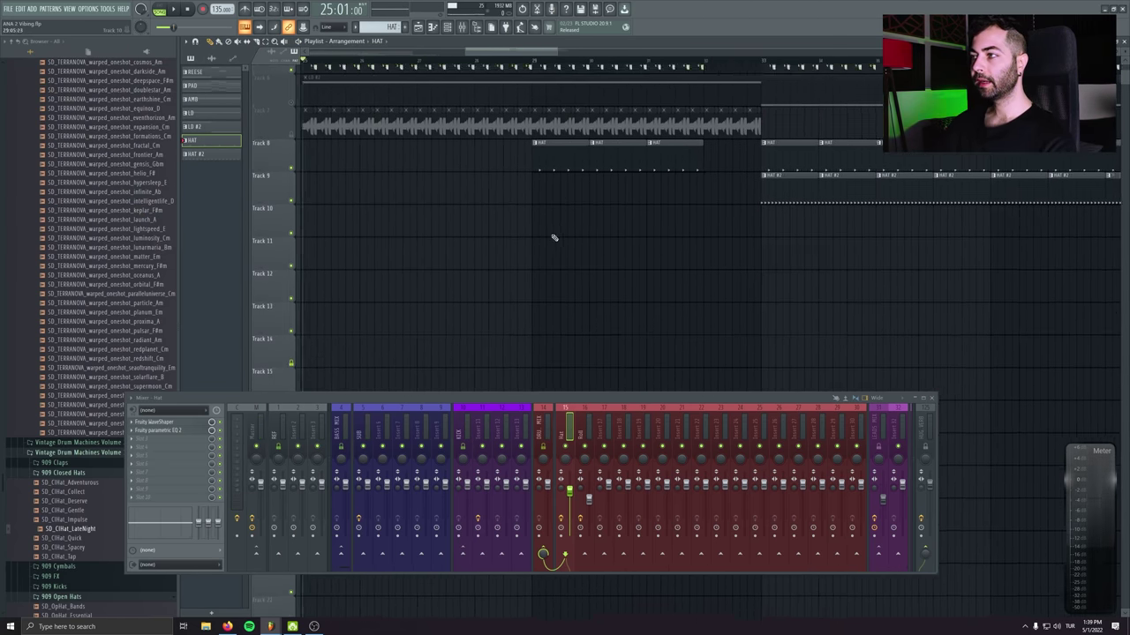
left_click(353, 285)
key("space")
scroll(221, 95, "up", 1)
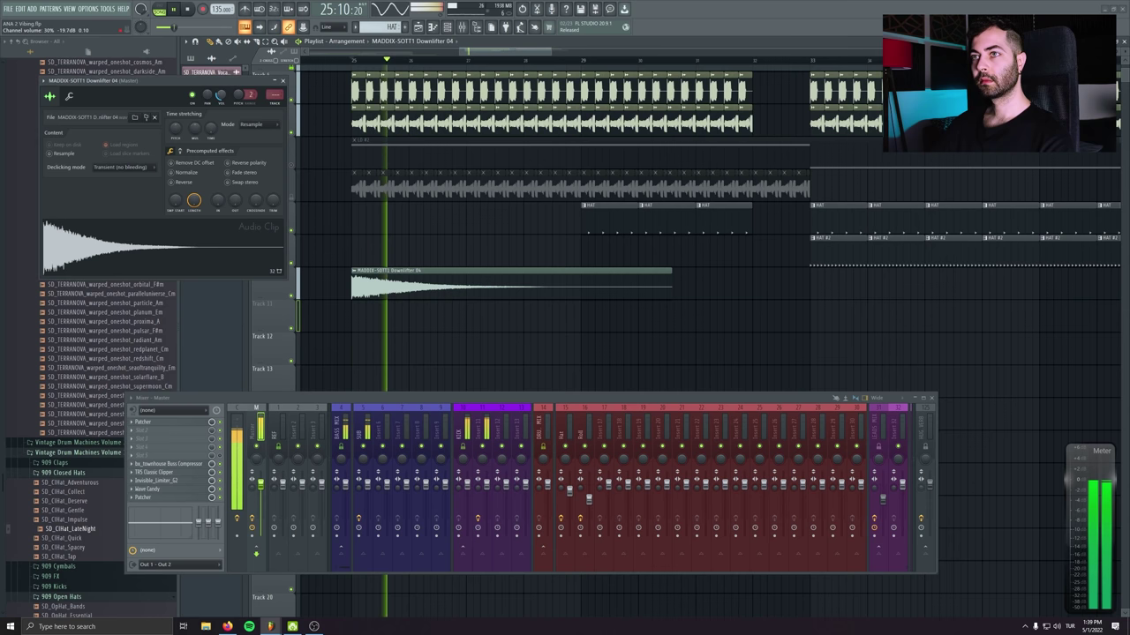
scroll(220, 97, "up", 6)
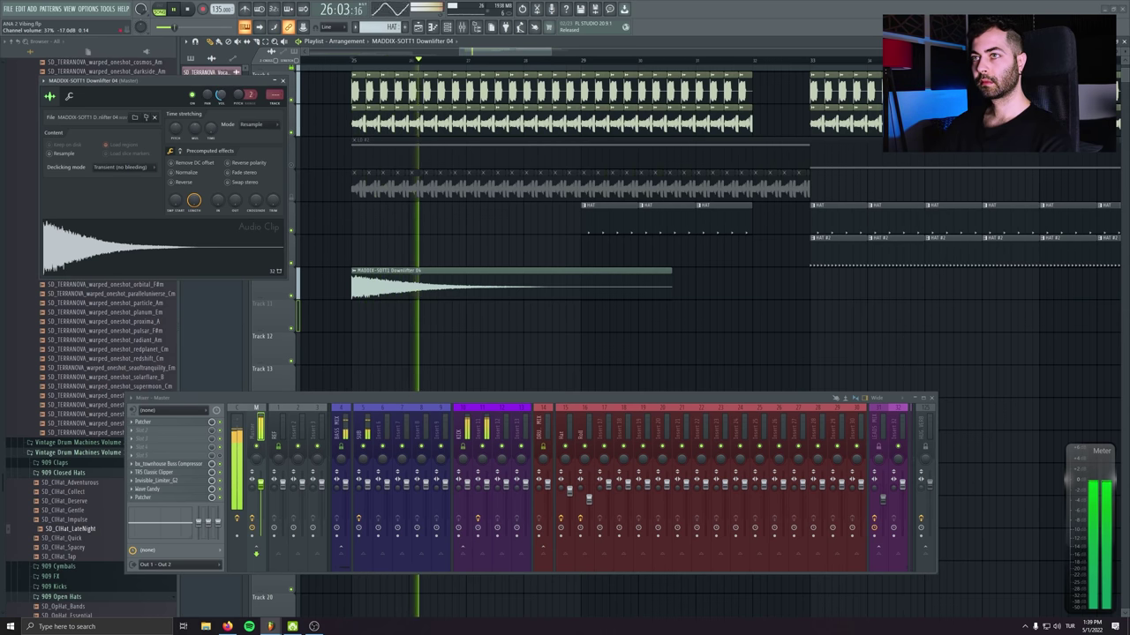
left_click(281, 77)
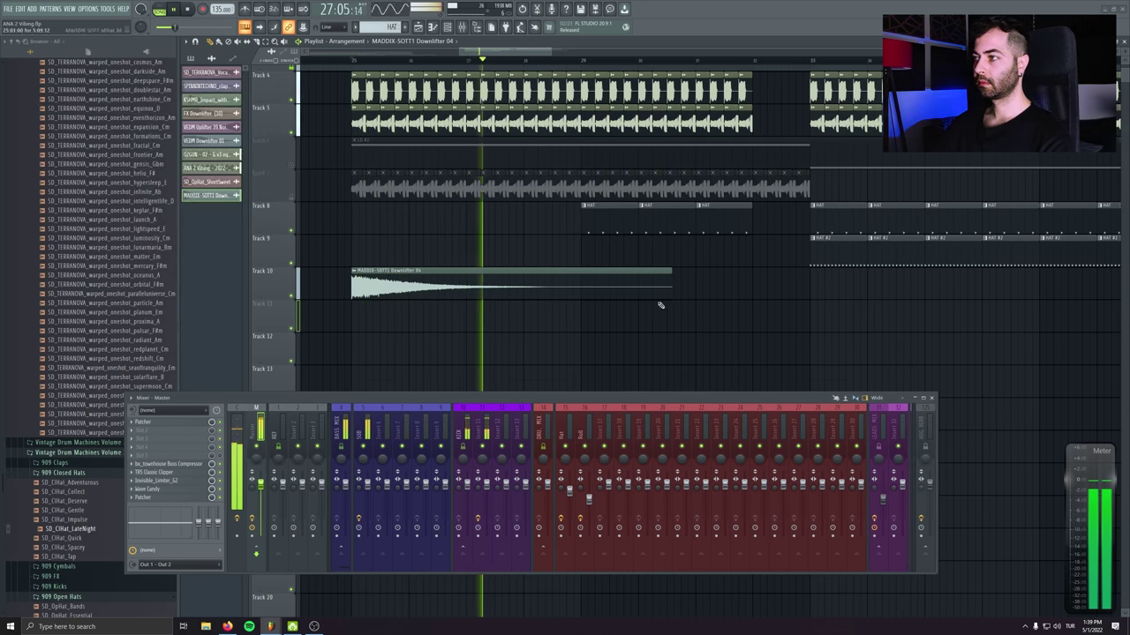
Place the SPINNINTECHNO fx loop on Track 11 and SD_Snare_Fuse on Track 12, and lower the downlifter's channel volume to about 24%
left_click_drag(882, 309, 770, 348)
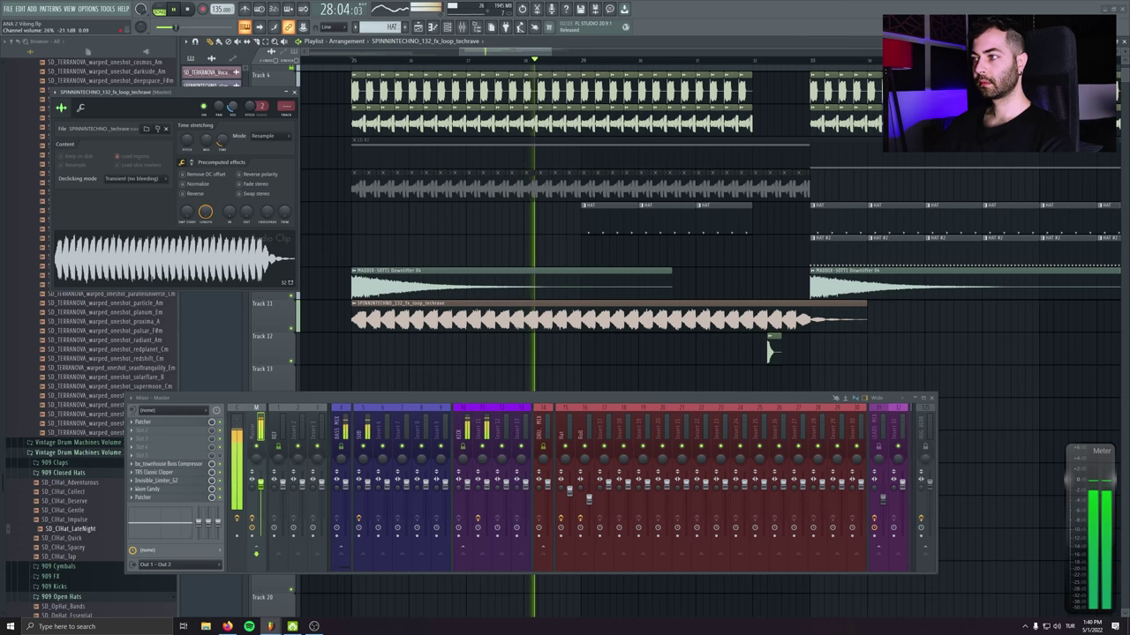
left_click(641, 273)
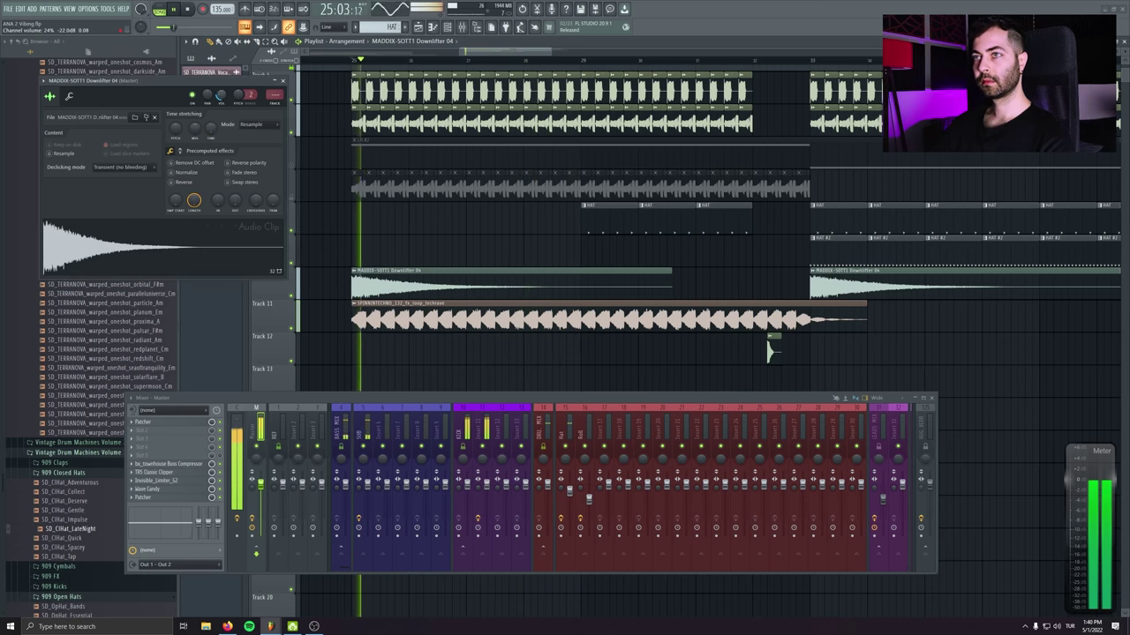
key("Escape")
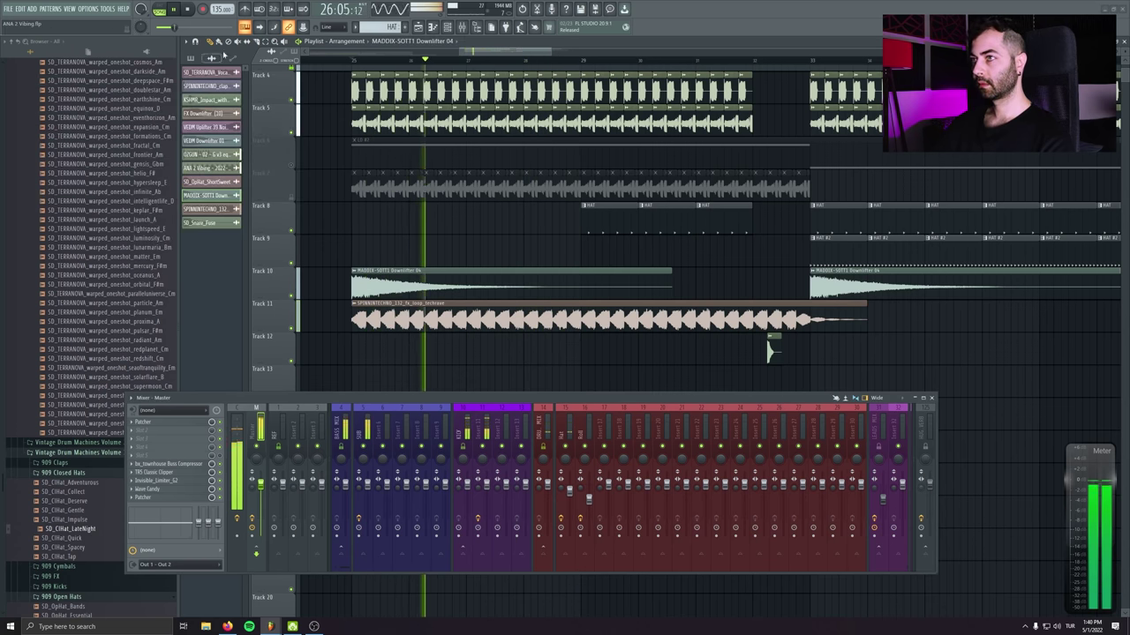
Slice the SPINNINTECHNO fx loop on Track 11 at bar 27 and delete the part after the cut
left_click(468, 319)
key("space")
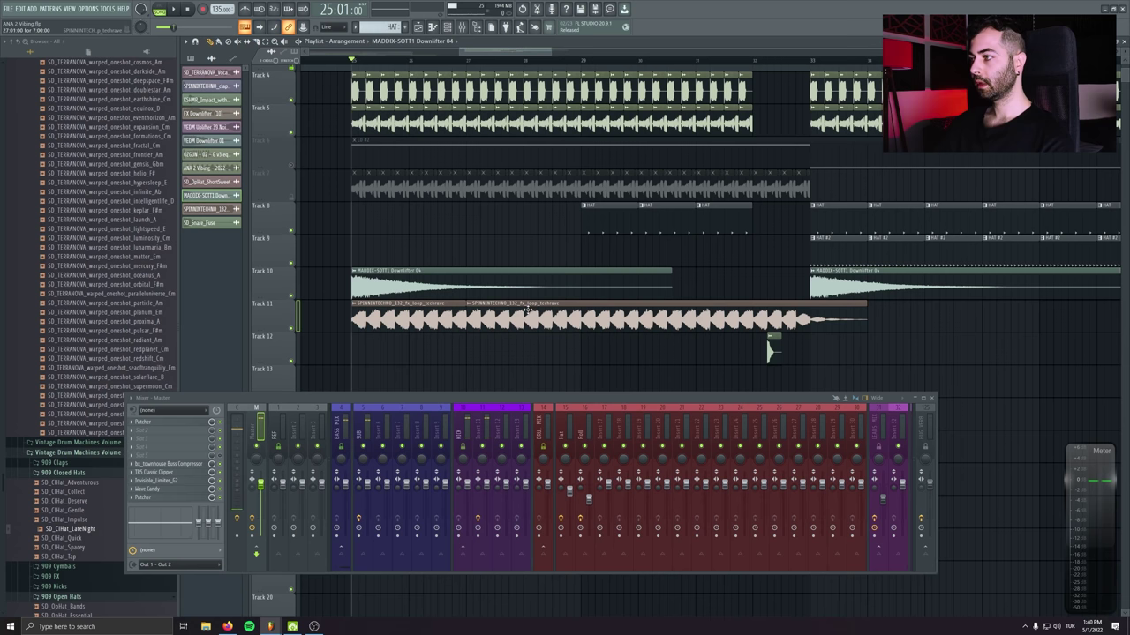
right_click(498, 323)
Extend the downlifter's tail on Track 10 from bar 27 by repeating one-beat slices of it
scroll(417, 295, "up", 3, "ctrl")
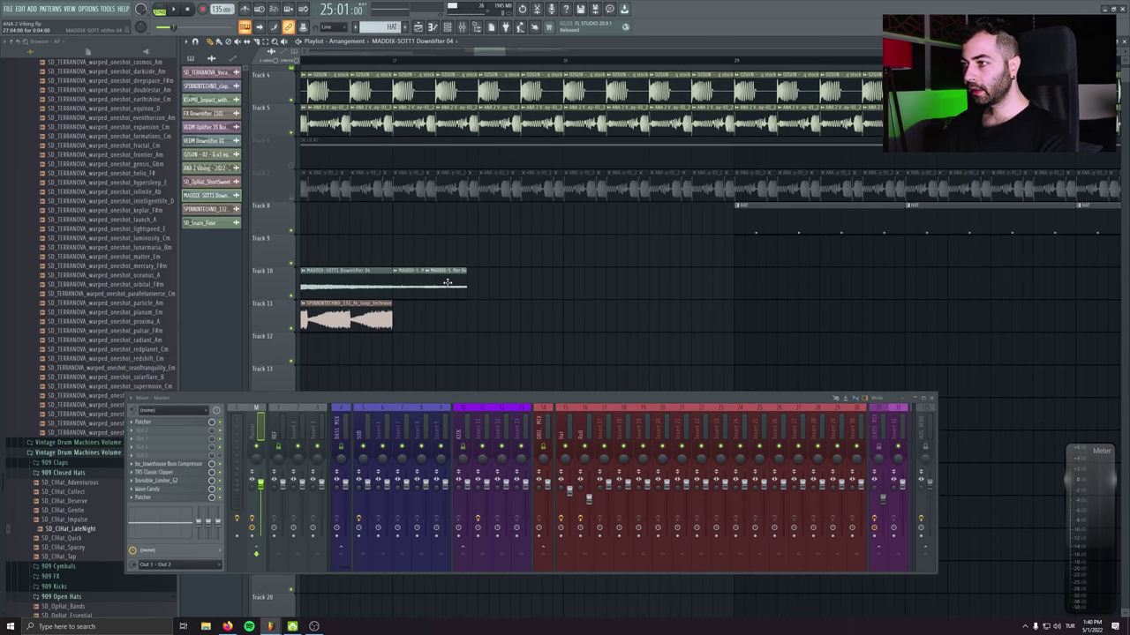
left_click_drag(551, 288, 423, 289)
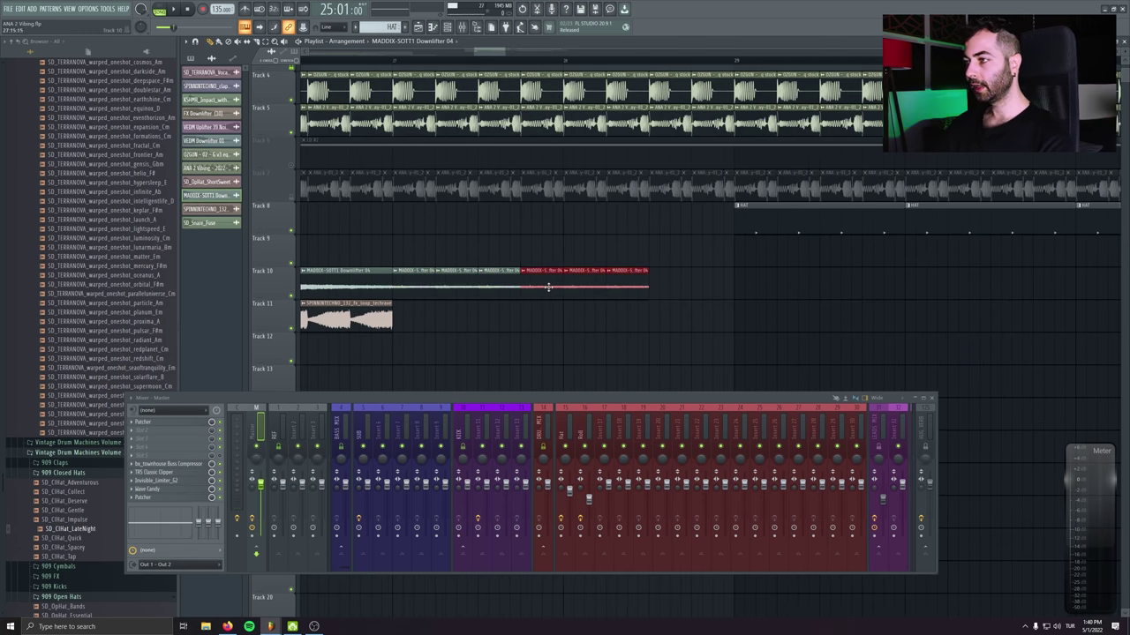
scroll(613, 297, "down", 3, "ctrl")
key("space")
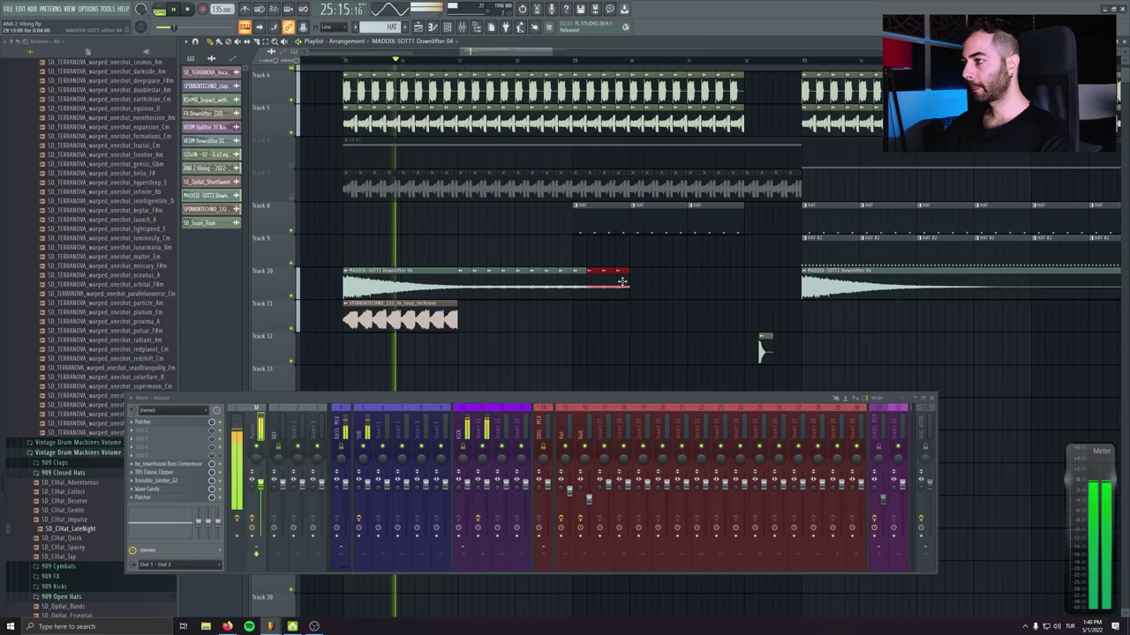
left_click_drag(622, 281, 664, 281)
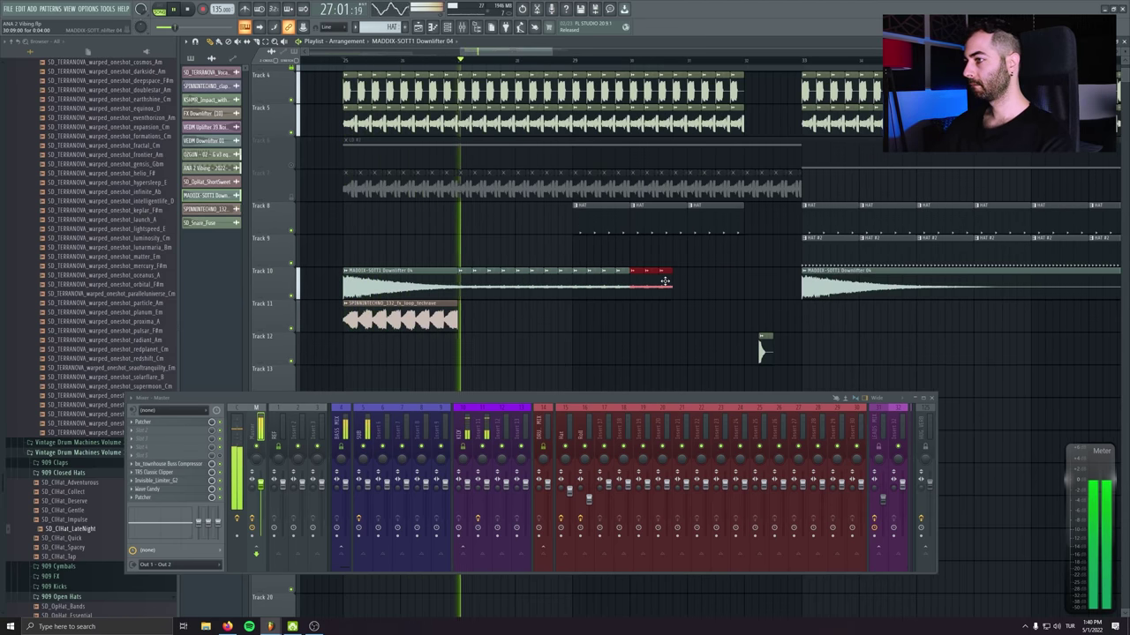
scroll(675, 285, "down", 2, "ctrl")
right_click(689, 288)
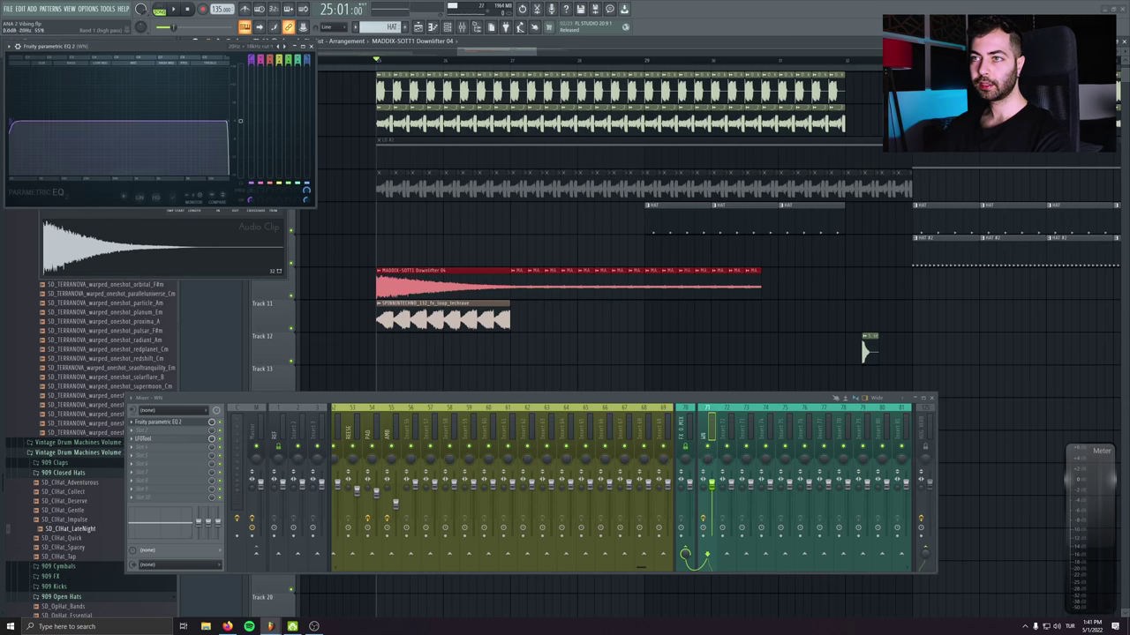
High-pass the downlifter on mixer track 71 at about 1554 Hz with Fruity Parametric EQ 2
left_click_drag(11, 124, 113, 124)
double_click(441, 278)
left_click_drag(110, 232, 168, 420)
left_click(174, 434)
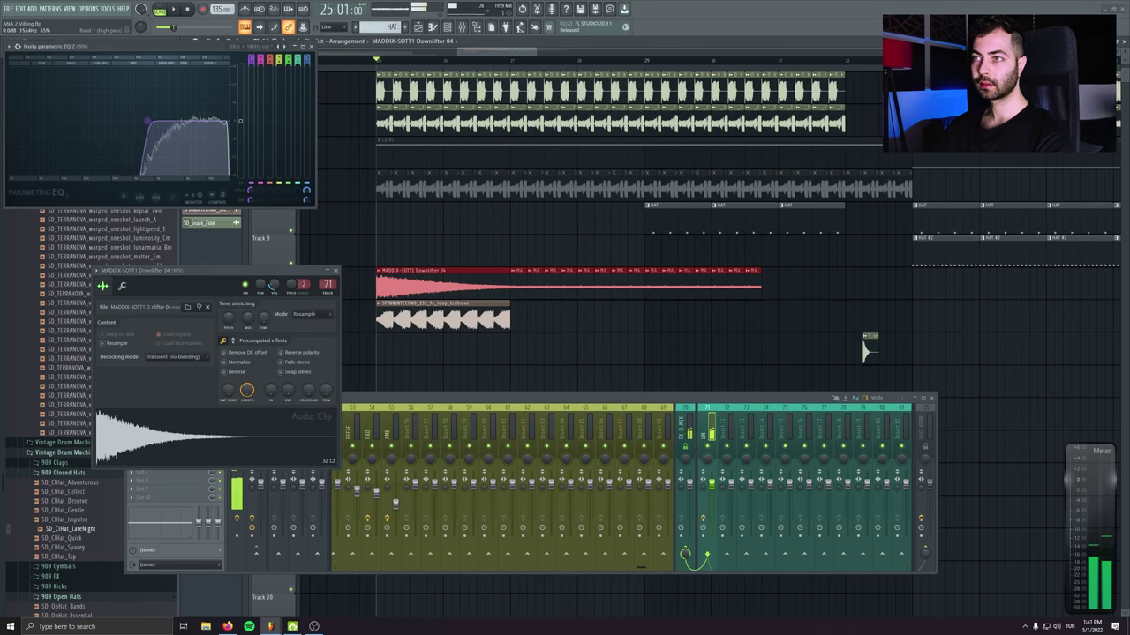
left_click(336, 270)
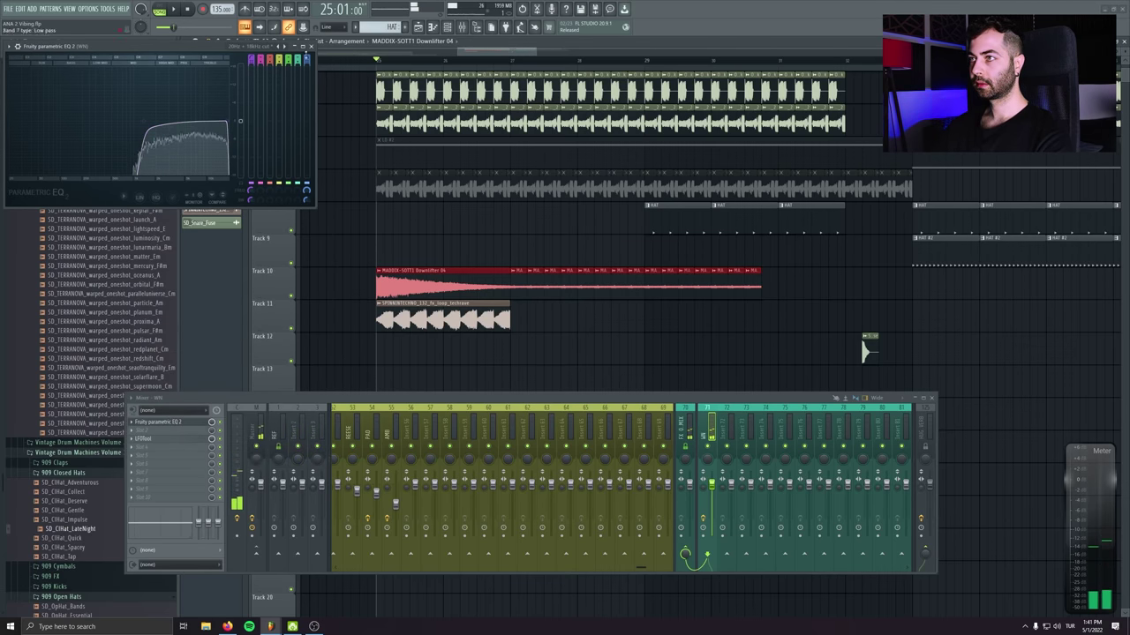
left_click(311, 46)
Route the SPINNINTECHNO fx loop to mixer track 72 and name that track Sweep
left_click(414, 303)
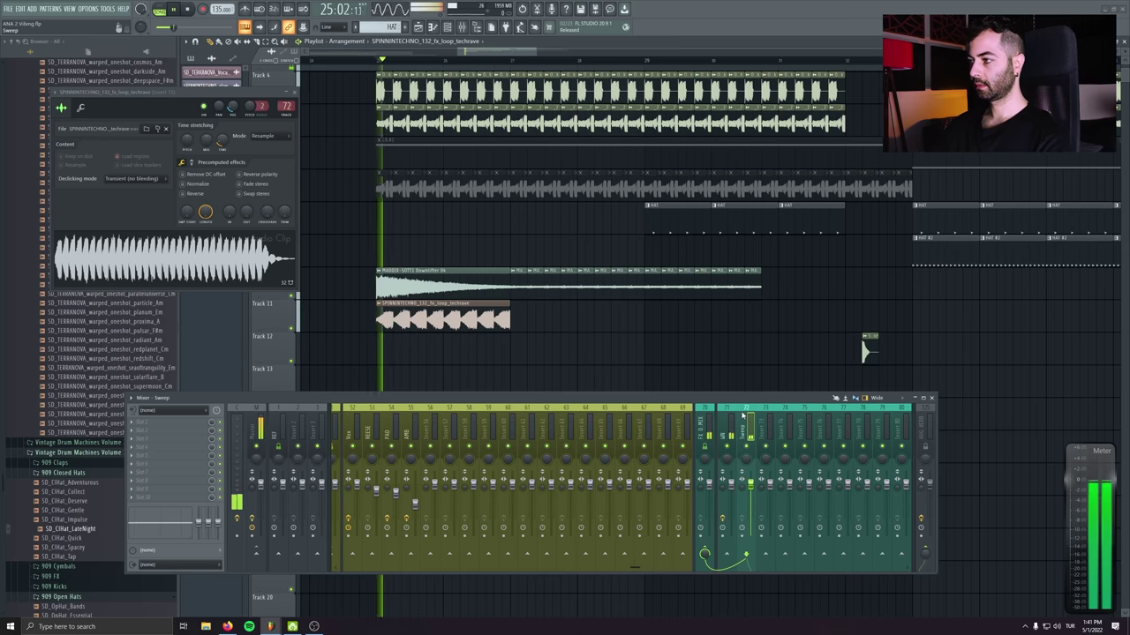
left_click(295, 95)
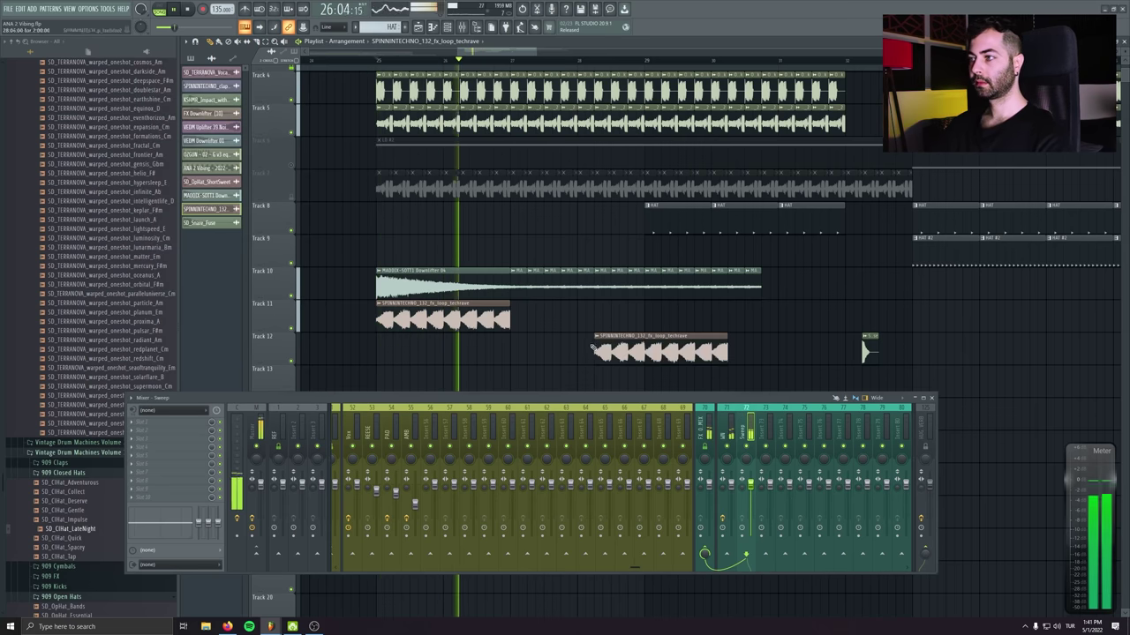
Duplicate more tail slices of the downlifter on Track 10 so that they run up to bar 32
left_click(757, 287)
key("ctrl+b")
key("ctrl+b")
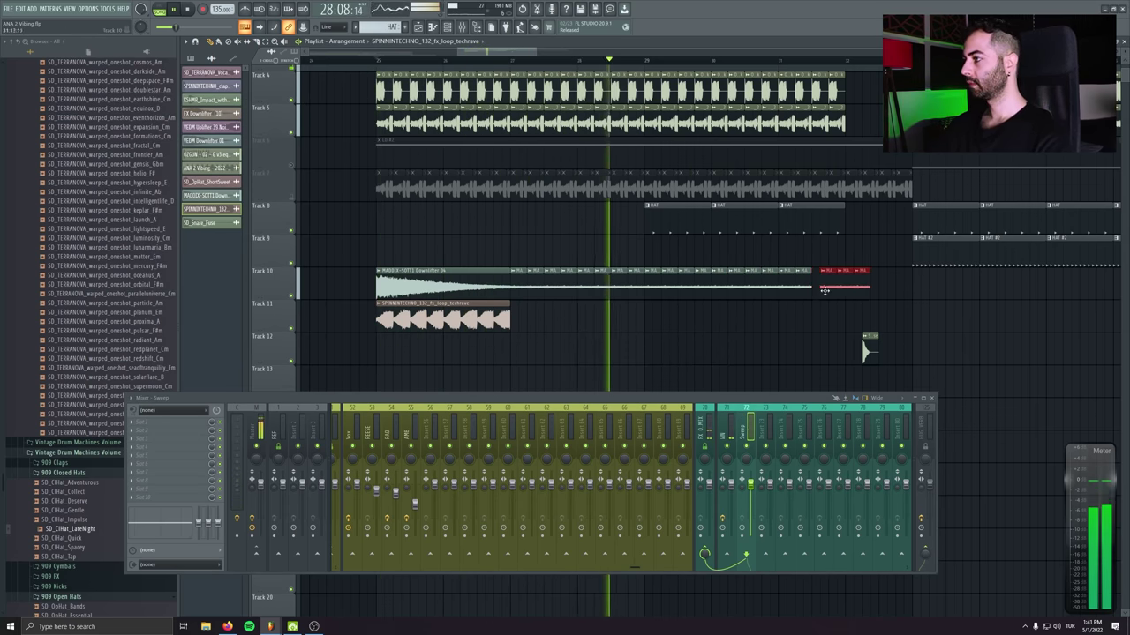
left_click(868, 313)
Copy the downlifter clips and the fx loop on Tracks 10 and 11 from bar 25 to bar 33
scroll(868, 314, "down", 3)
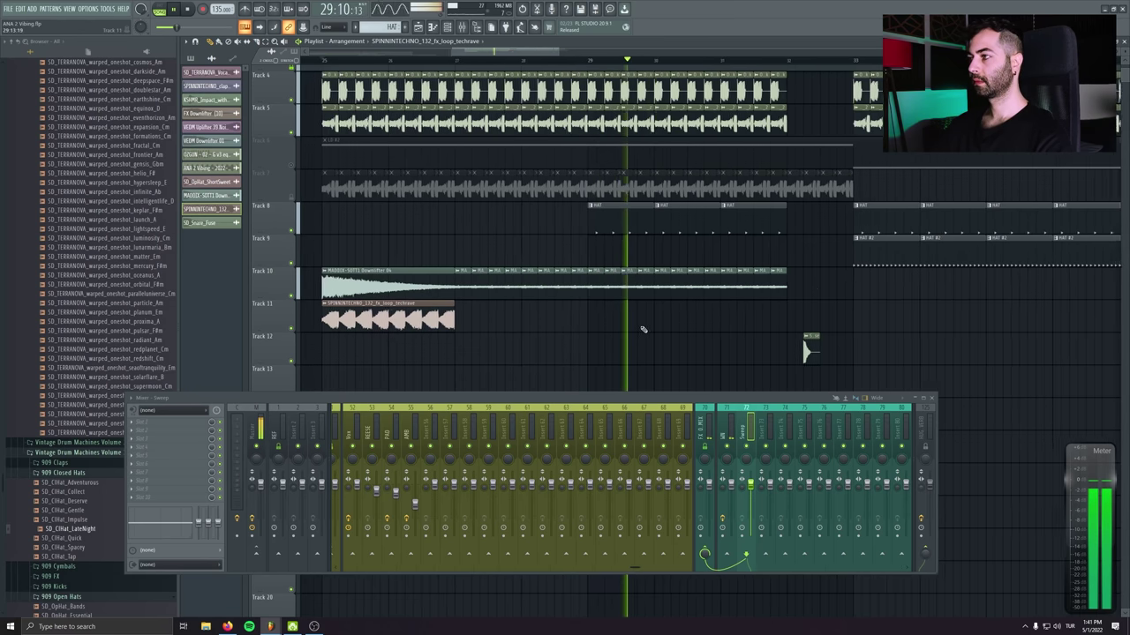
left_click_drag(726, 329, 801, 282)
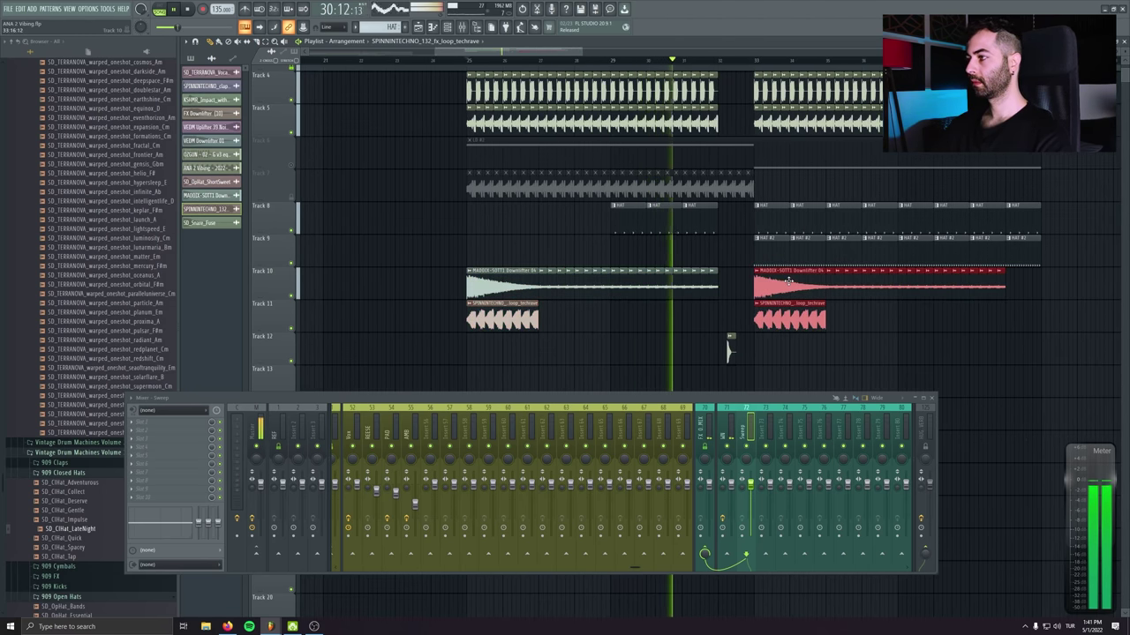
scroll(908, 267, "right", 4)
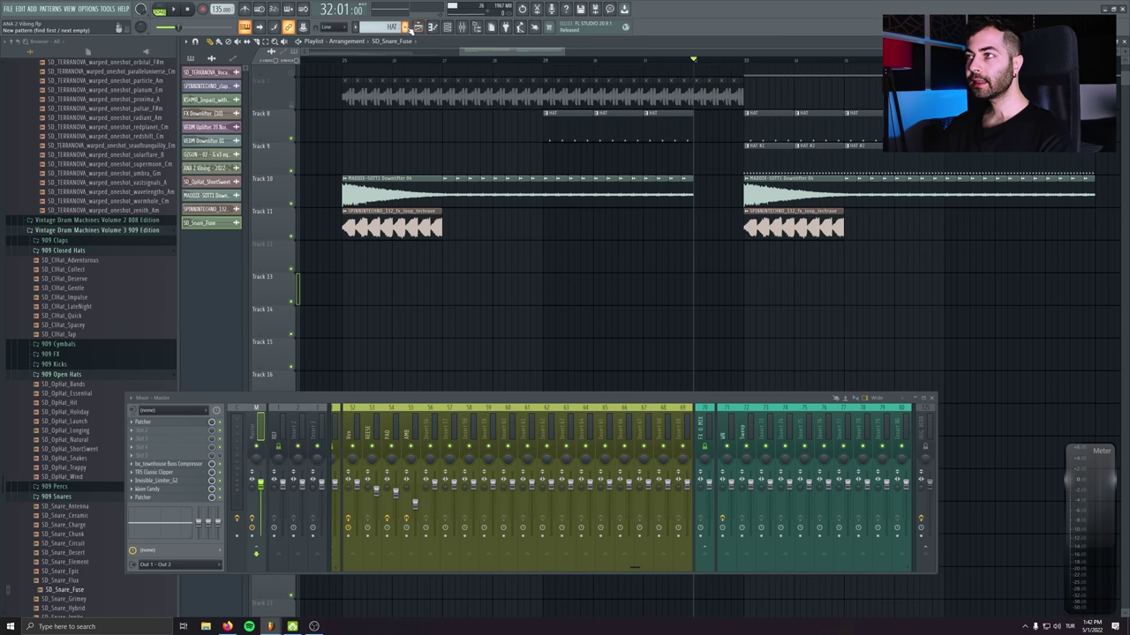
Create a new pattern named HORN, place it on Track 12 at bar 25, and play the section from bar 24
left_click(408, 27)
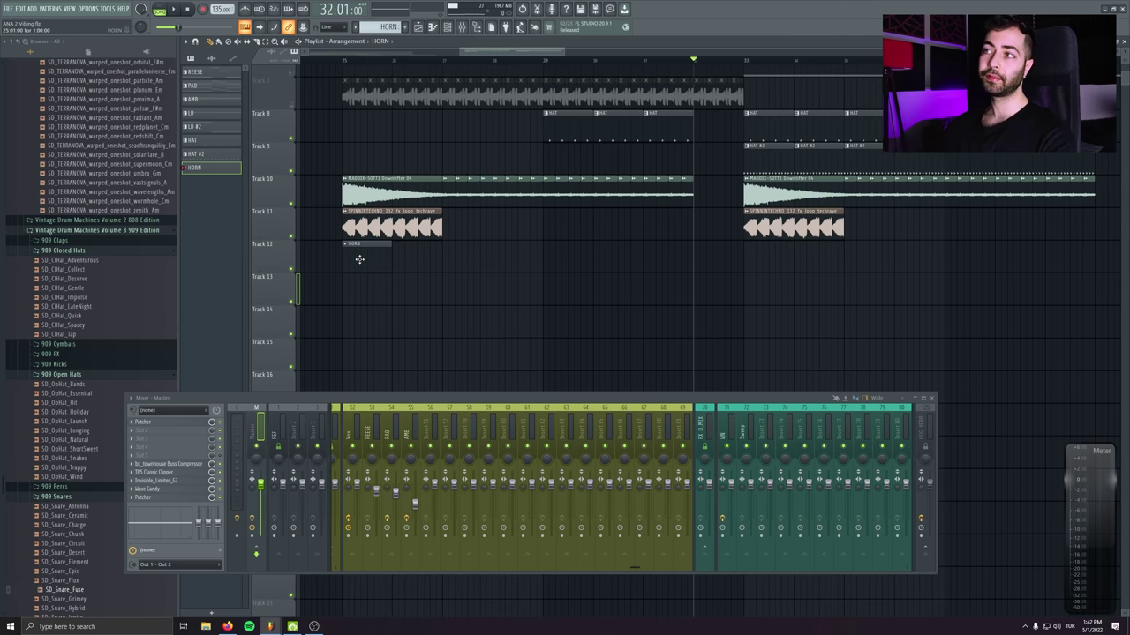
left_click(351, 66)
scroll(402, 79, "up", 3)
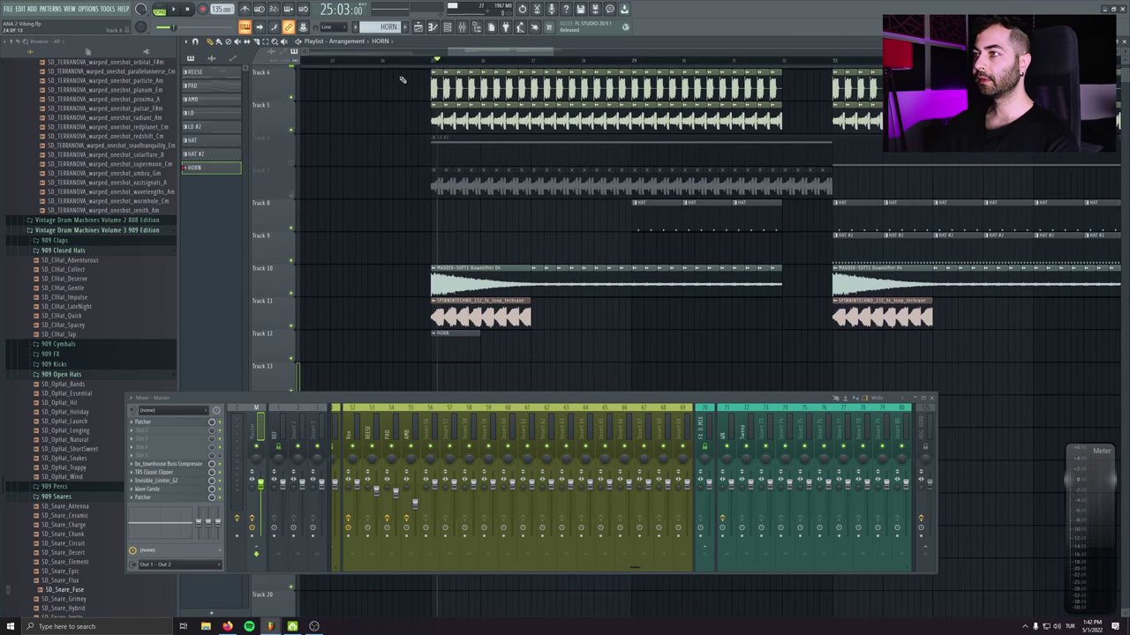
scroll(371, 97, "down", 1)
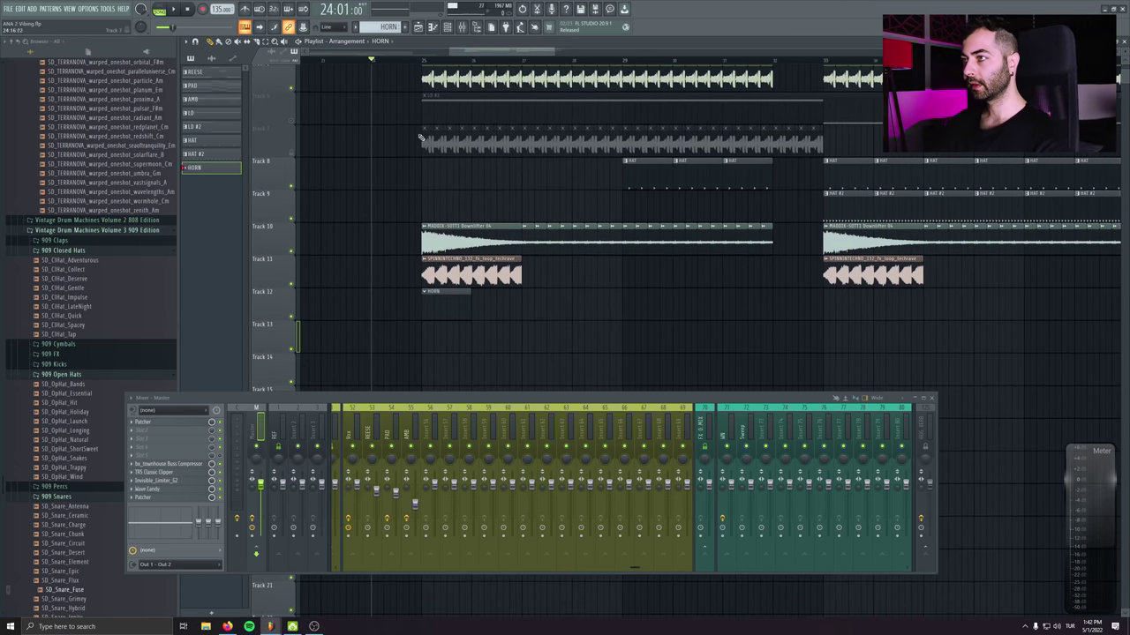
key("space")
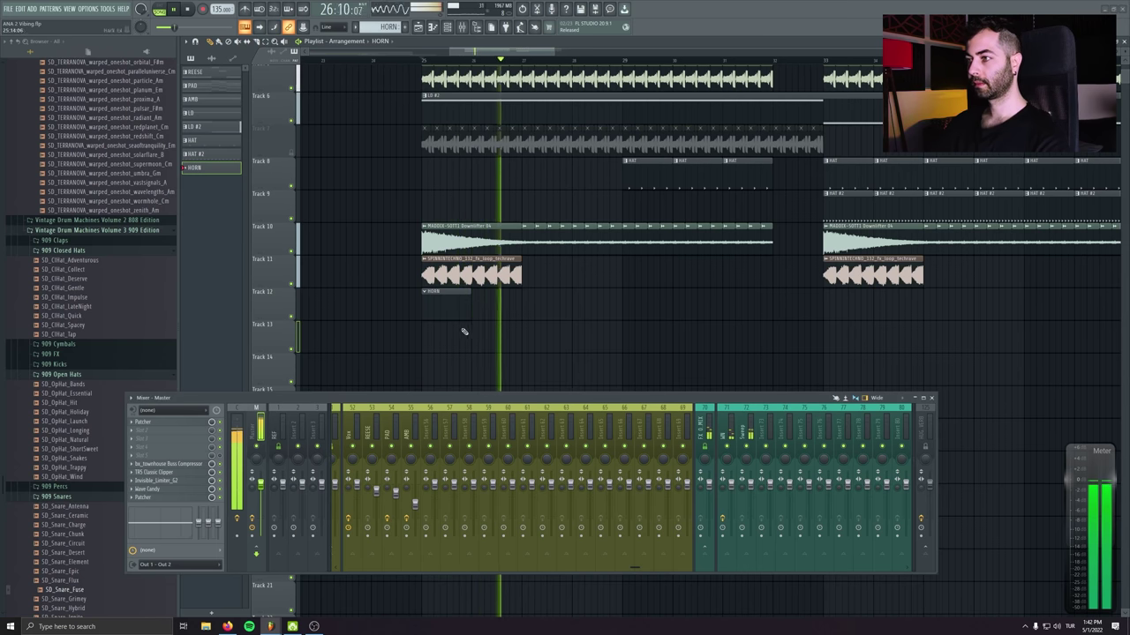
key("space")
Clone the ANA2 x64 #3 channel in the channel rack for the HORN pattern
key("F6")
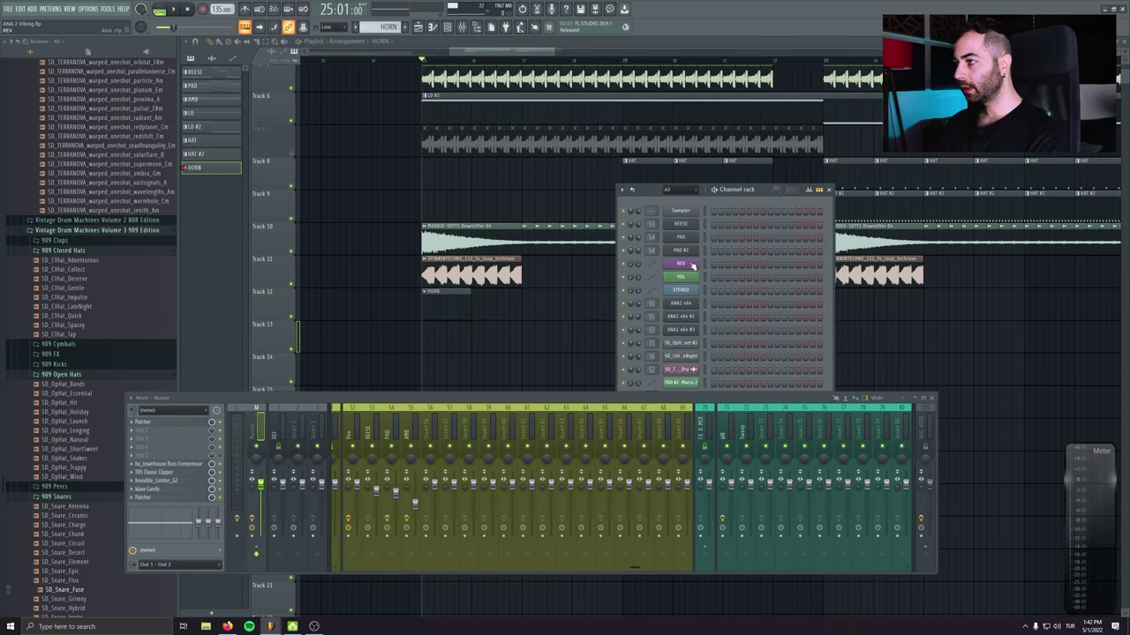
right_click(682, 326)
left_click(688, 343)
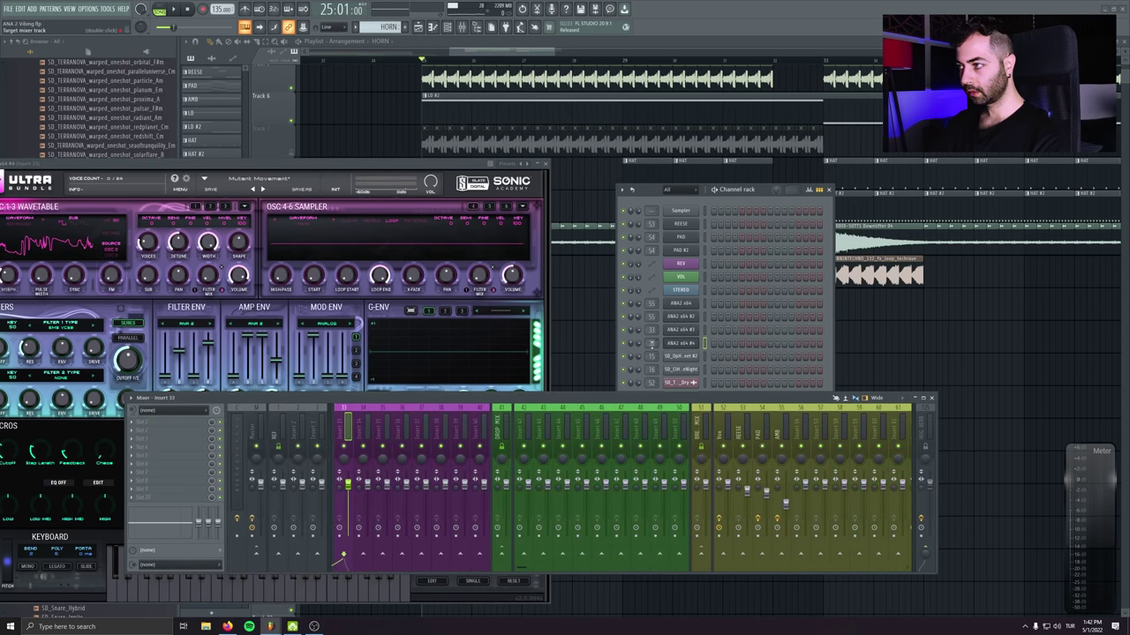
Rename the ANA2 x64 #3 channel as LD
right_click(692, 329)
left_click(718, 349)
key("BackSpace")
type("4")
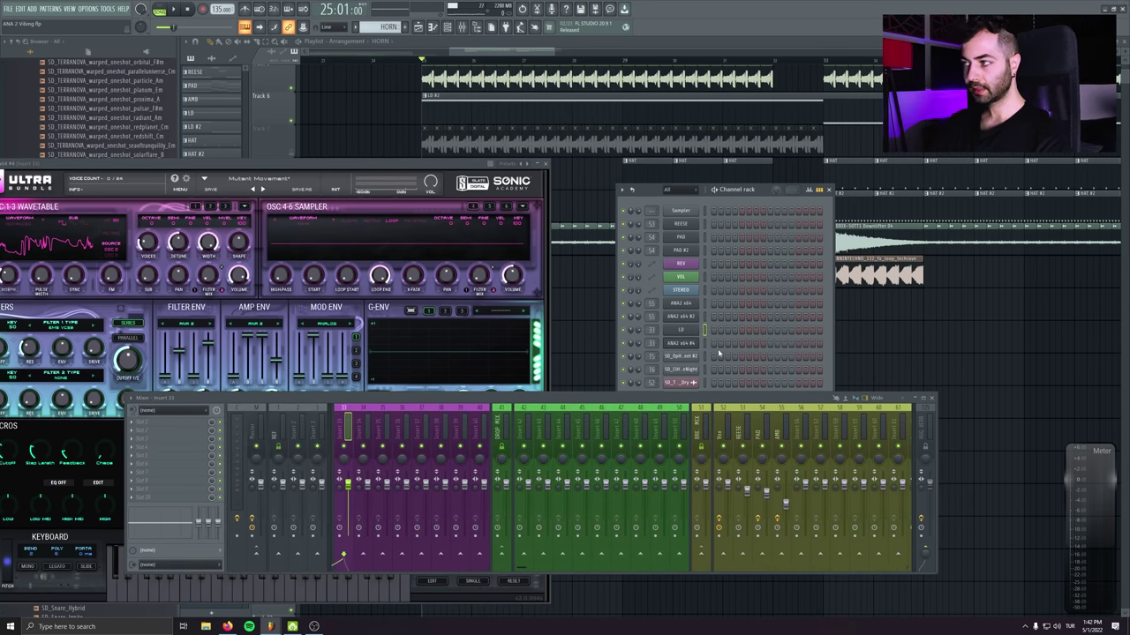
Rename the ANA2 x64 #4 channel as HORN and give its mixer insert 42 the same name
key("Return")
right_click(700, 341)
left_click(710, 363)
type("HOR")
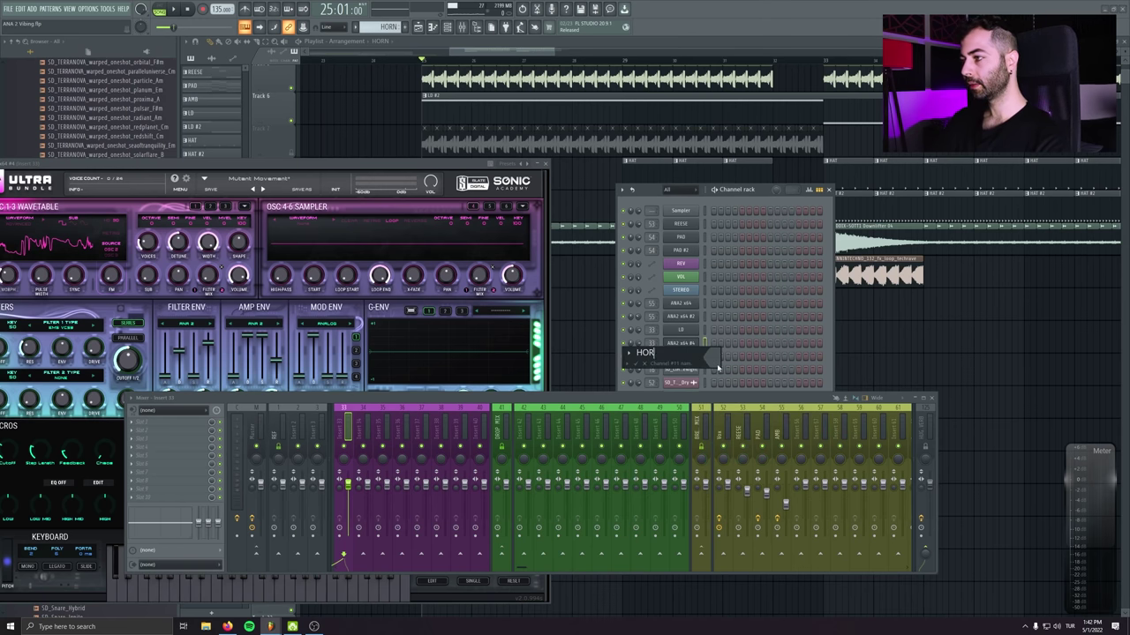
type("N")
key("Return")
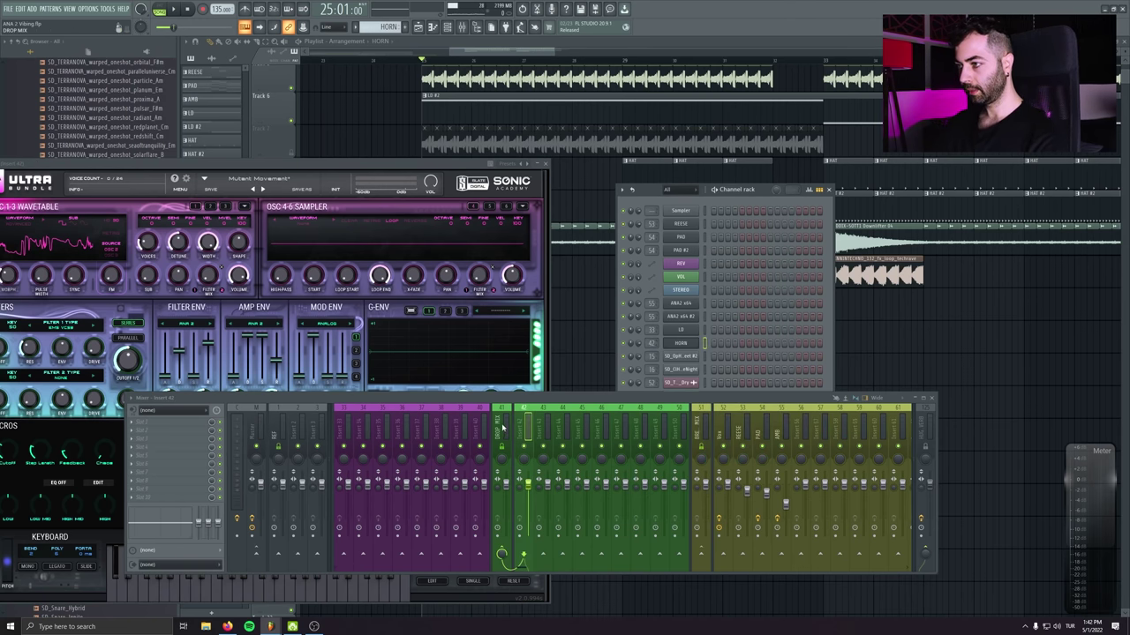
double_click(524, 422)
type("HORN")
key("Return")
Enter a long sustained G3 note for the HORN channel in the piano roll
key("F7")
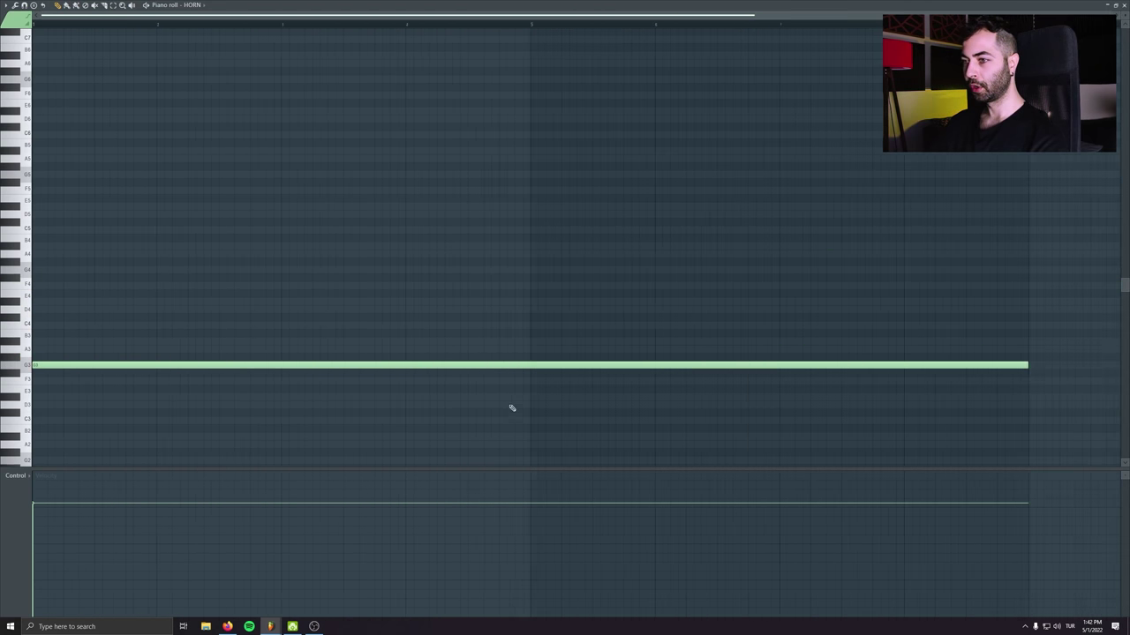
left_click(25, 369)
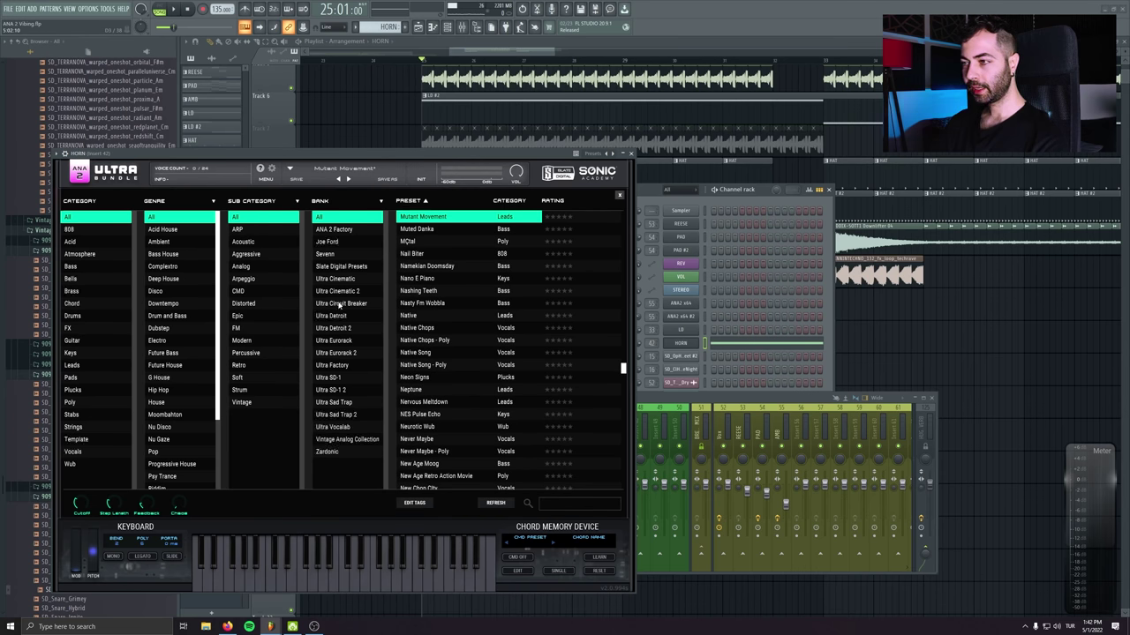
Filter the HORN synth's presets to the Ultra Circuit Breaker bank, sorted by category, and audition the Reaper preset
left_click(341, 303)
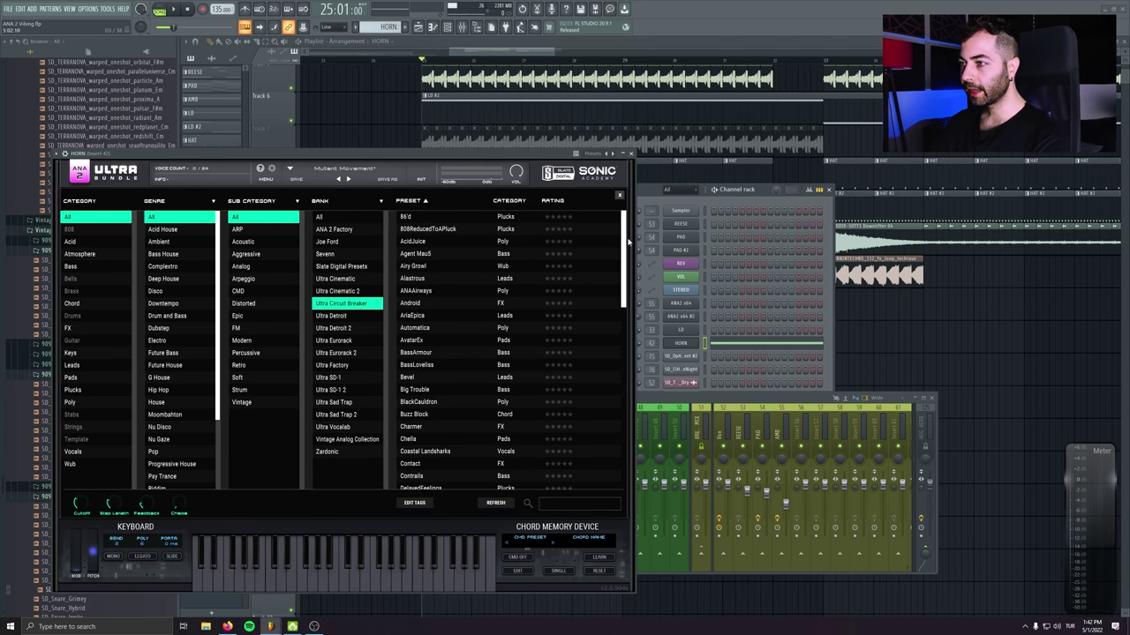
left_click(509, 202)
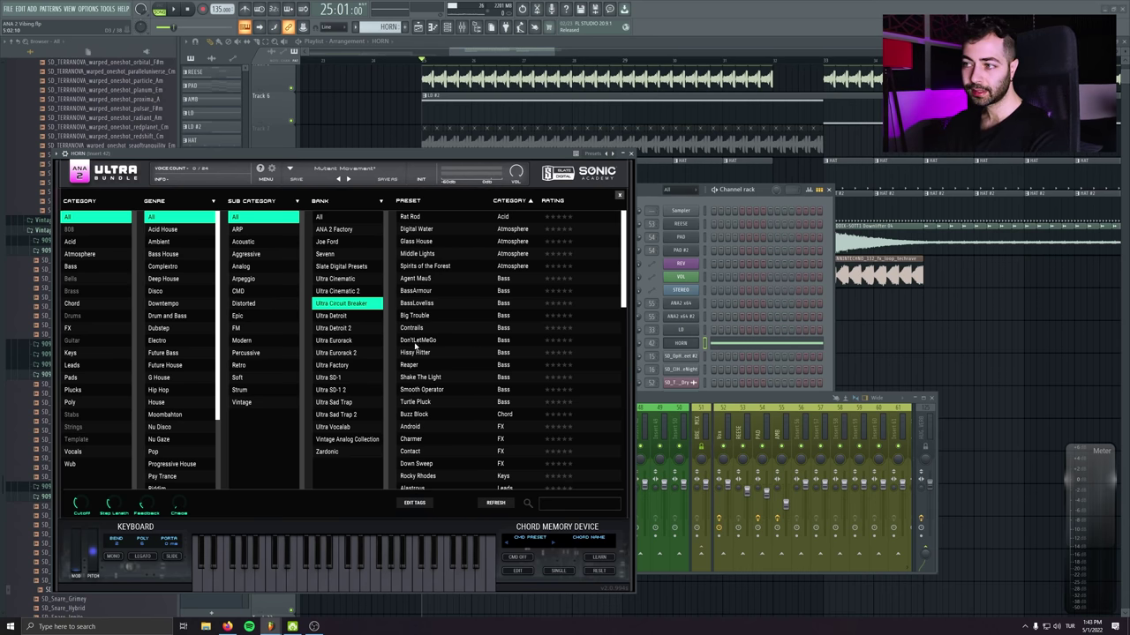
left_click(410, 366)
scroll(420, 369, "down", 4)
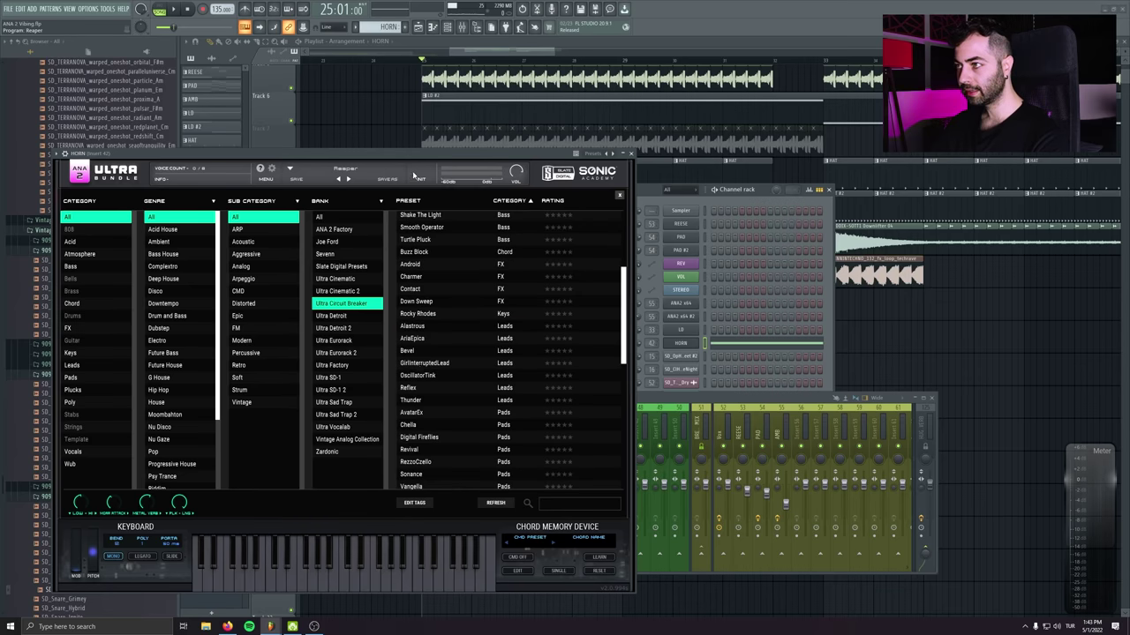
left_click(173, 10)
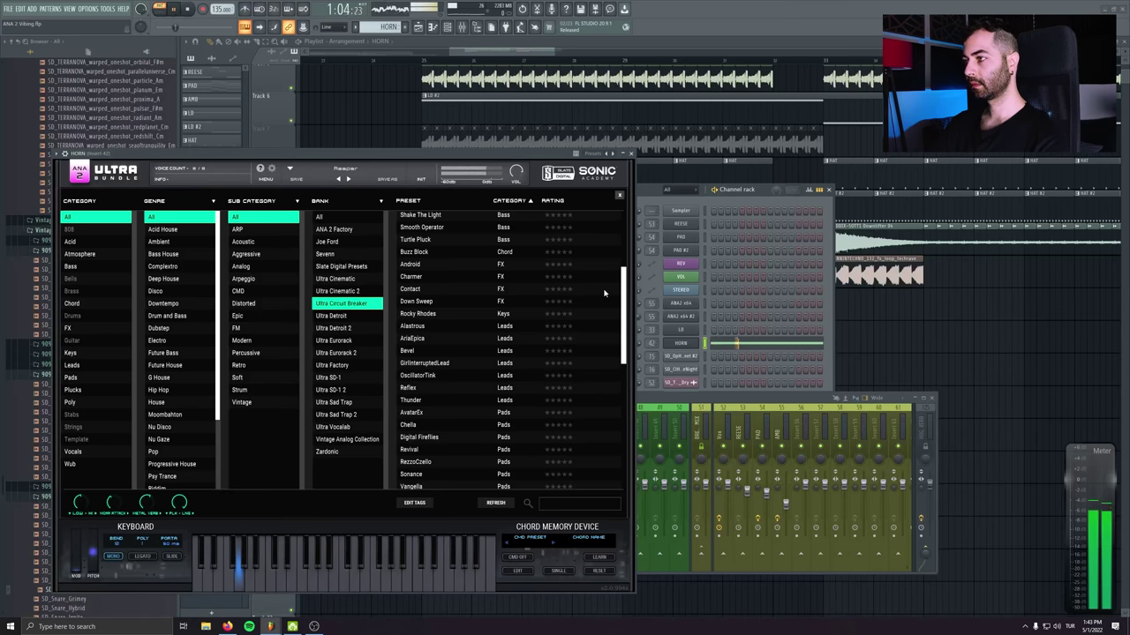
Audition the Rocky Rhodes, Alastrous and Bevel presets on the HORN synth
left_click(460, 311)
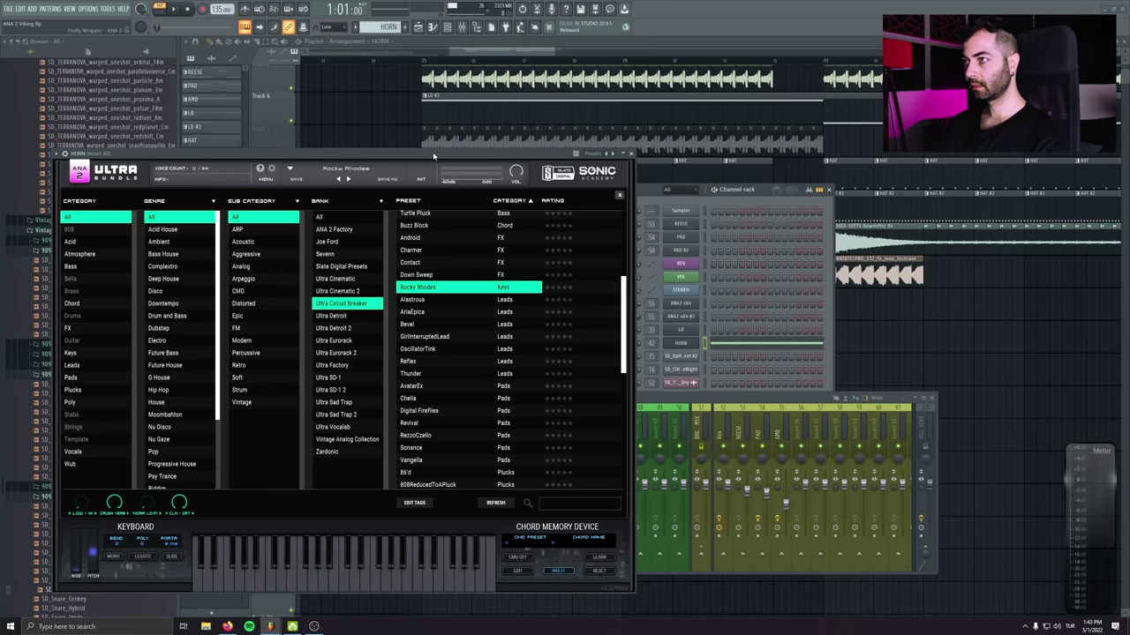
left_click(434, 301)
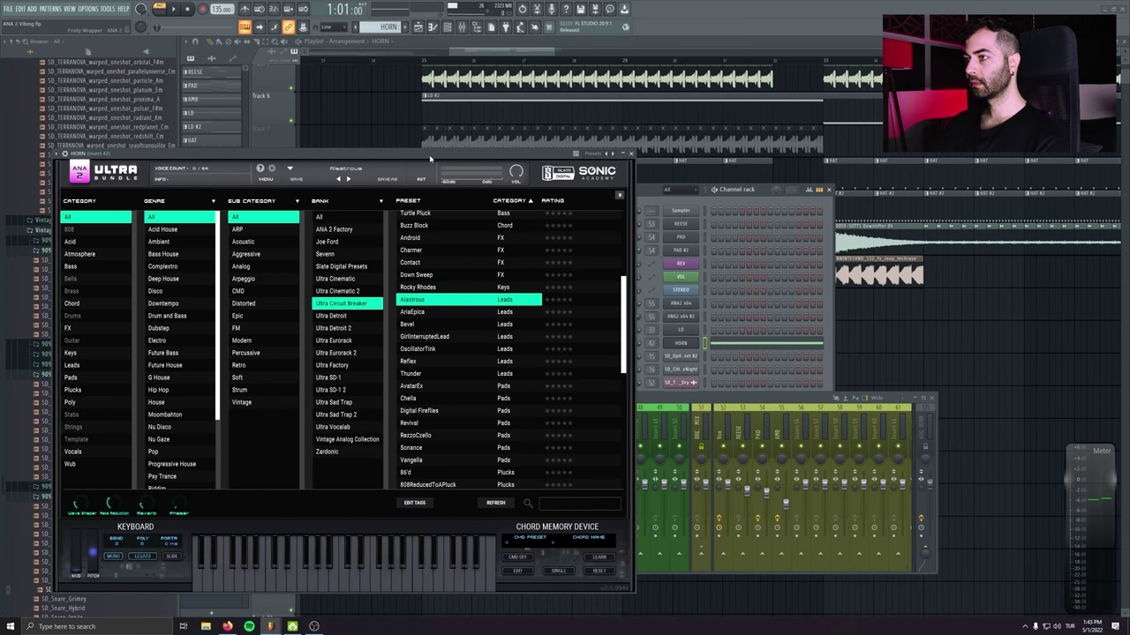
left_click(427, 323)
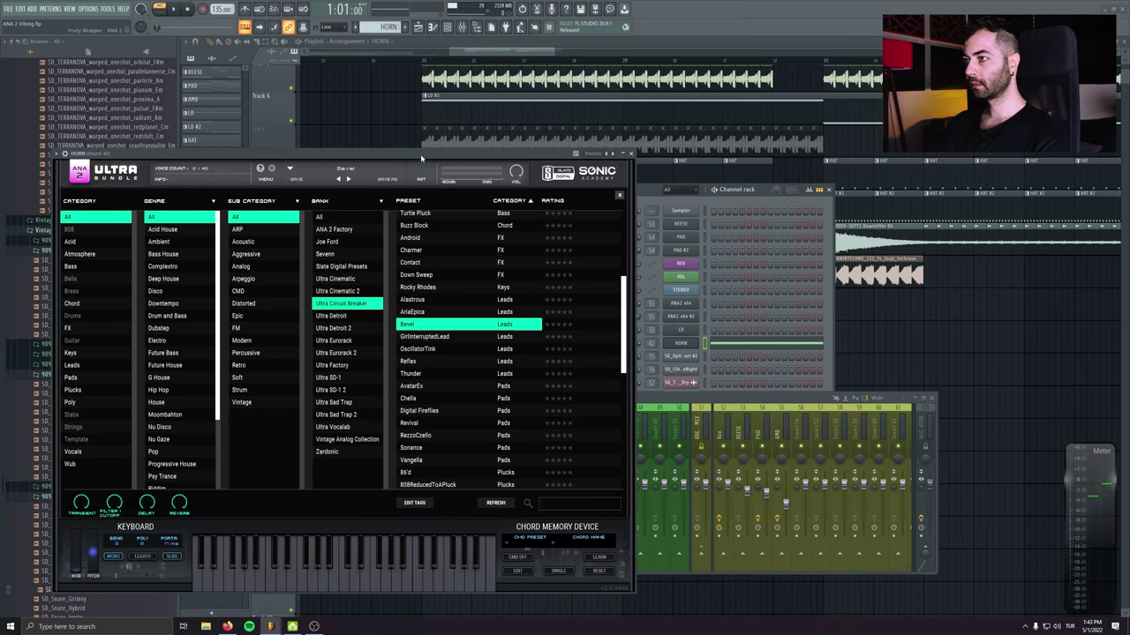
key("space")
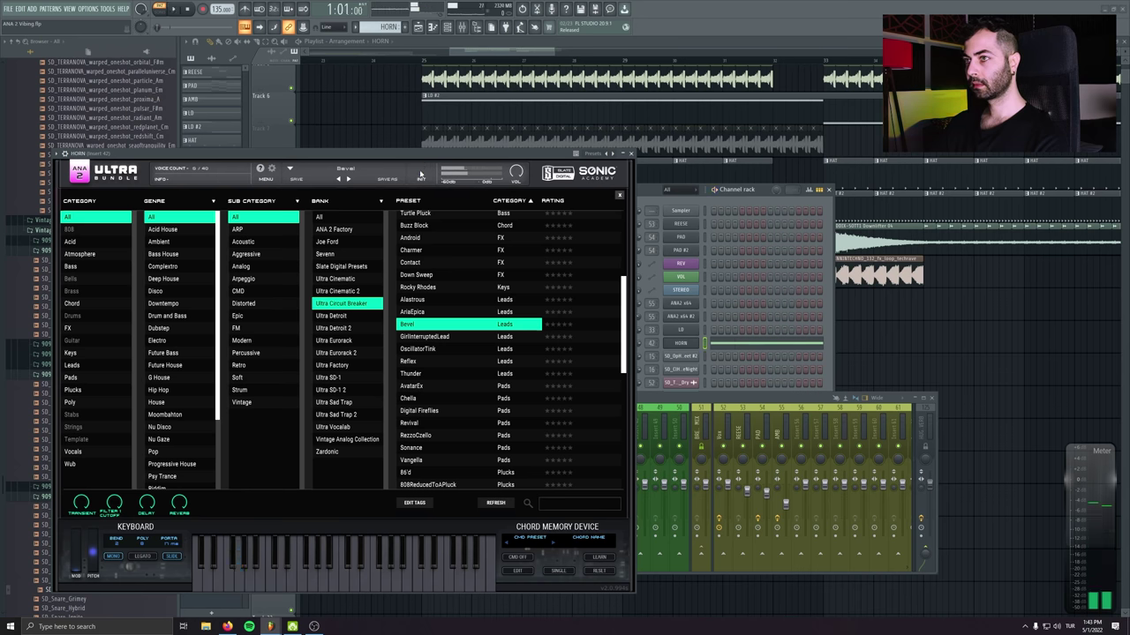
Load and audition the Reflex preset on the HORN synth, and close its window
left_click(408, 361)
key("space")
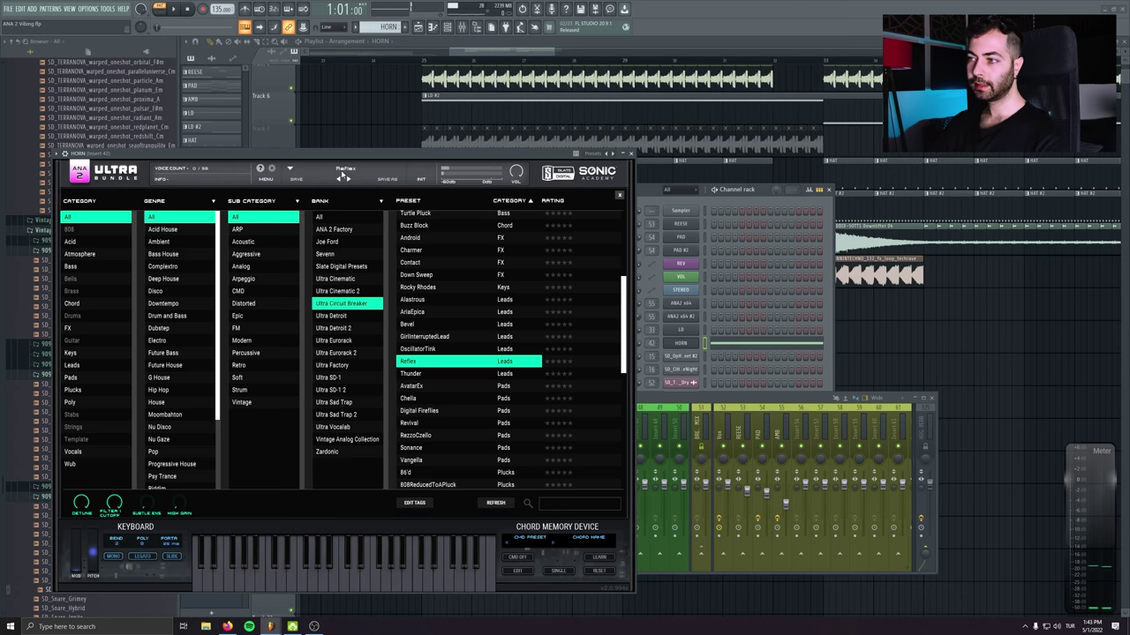
double_click(437, 366)
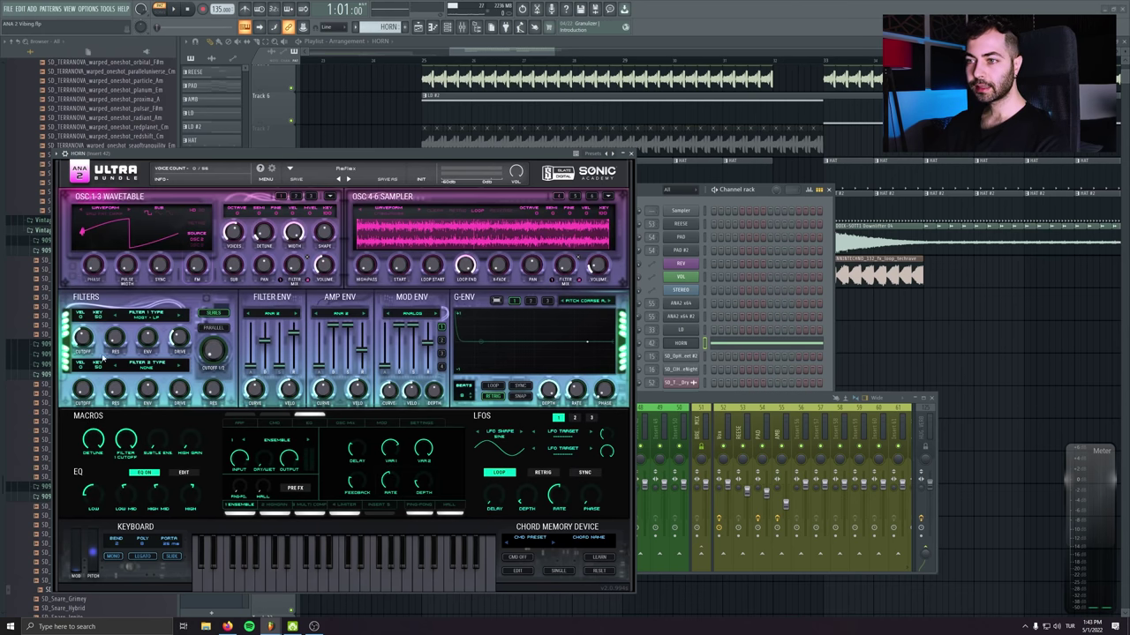
left_click_drag(502, 154, 479, 154)
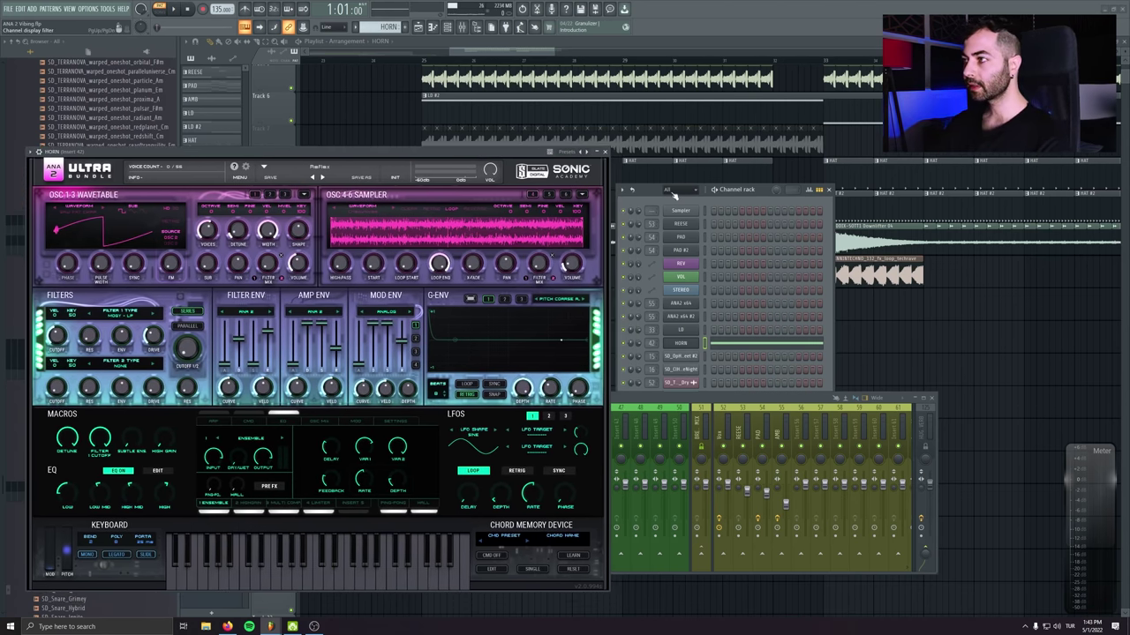
left_click(606, 156)
Play the drop from bar 25 and place HORN clips on Track 12 at bars 29, 33 and 37
left_click(424, 62)
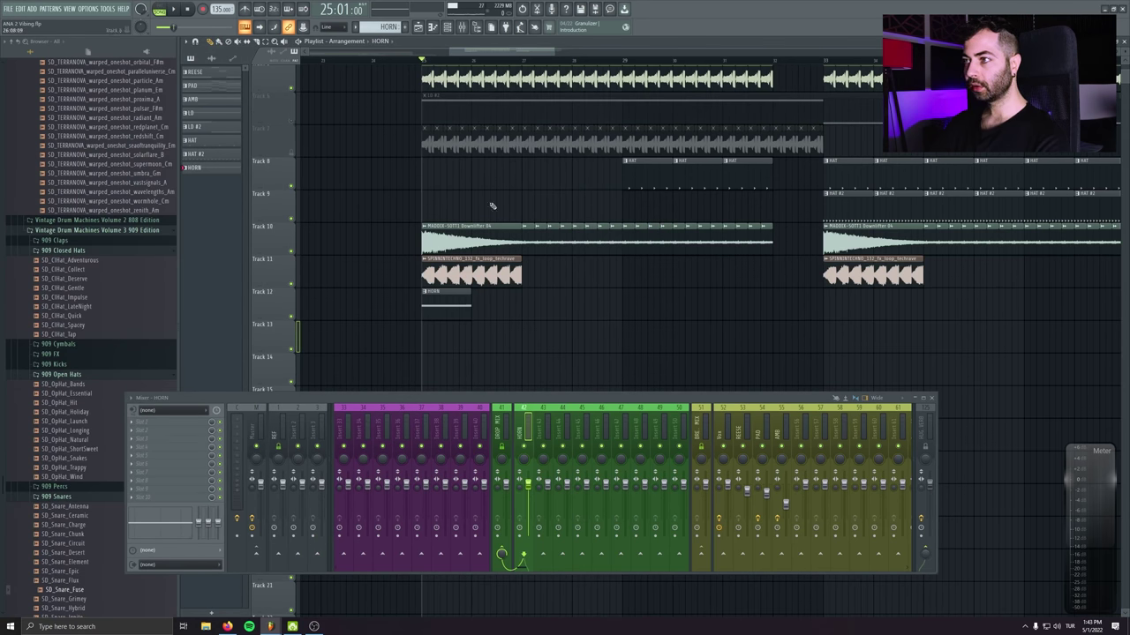
key("space")
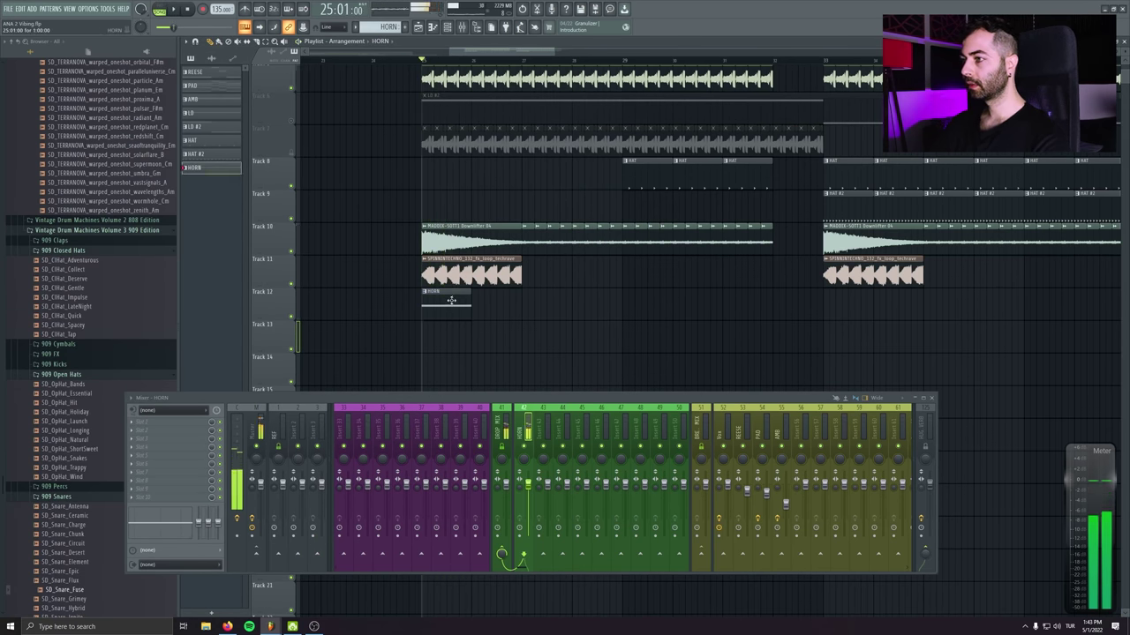
double_click(453, 302)
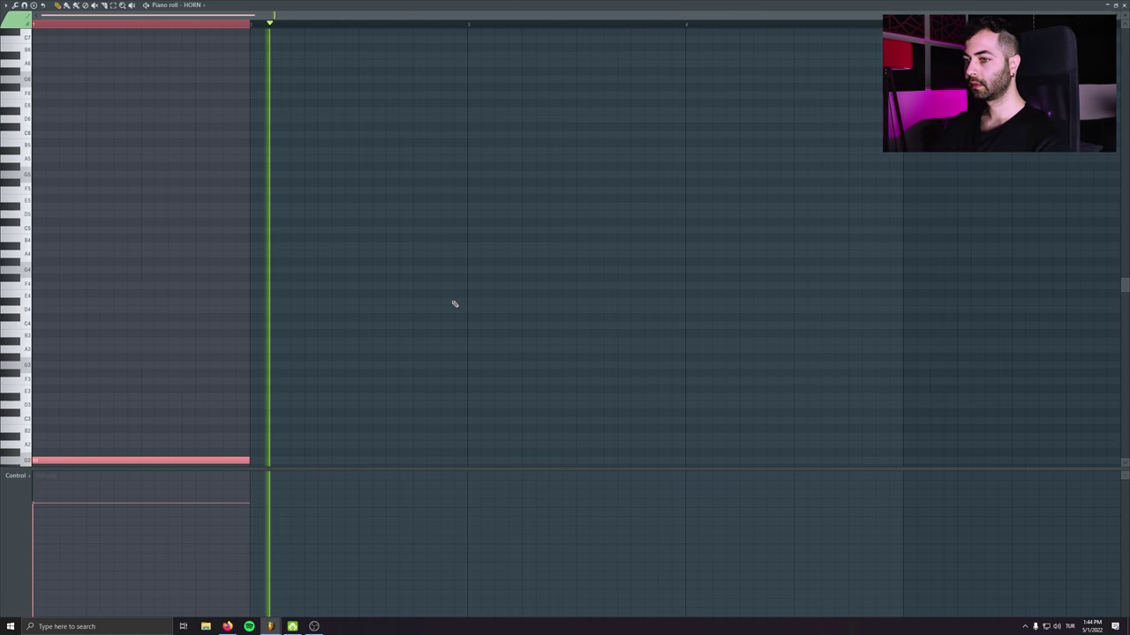
key("F7")
left_click(635, 307)
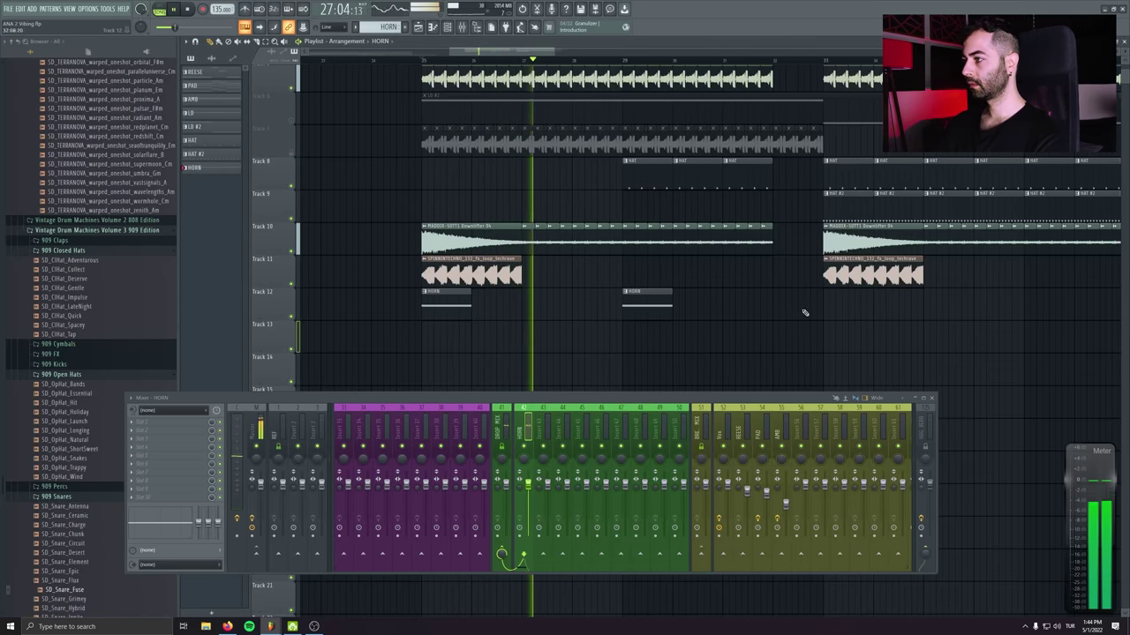
left_click(823, 308)
left_click(882, 302)
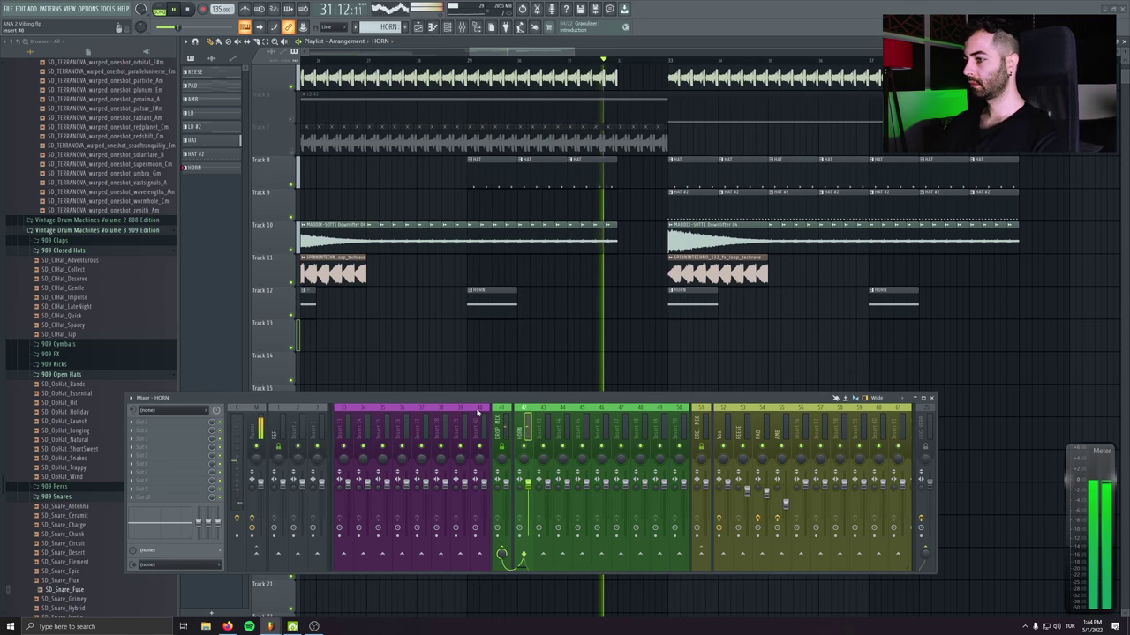
Add Fruity Blood Overdrive and Fruity parametric EQ 2 to the HORN insert, using the EQ's low-cut preset
scroll(522, 411, "up", 2)
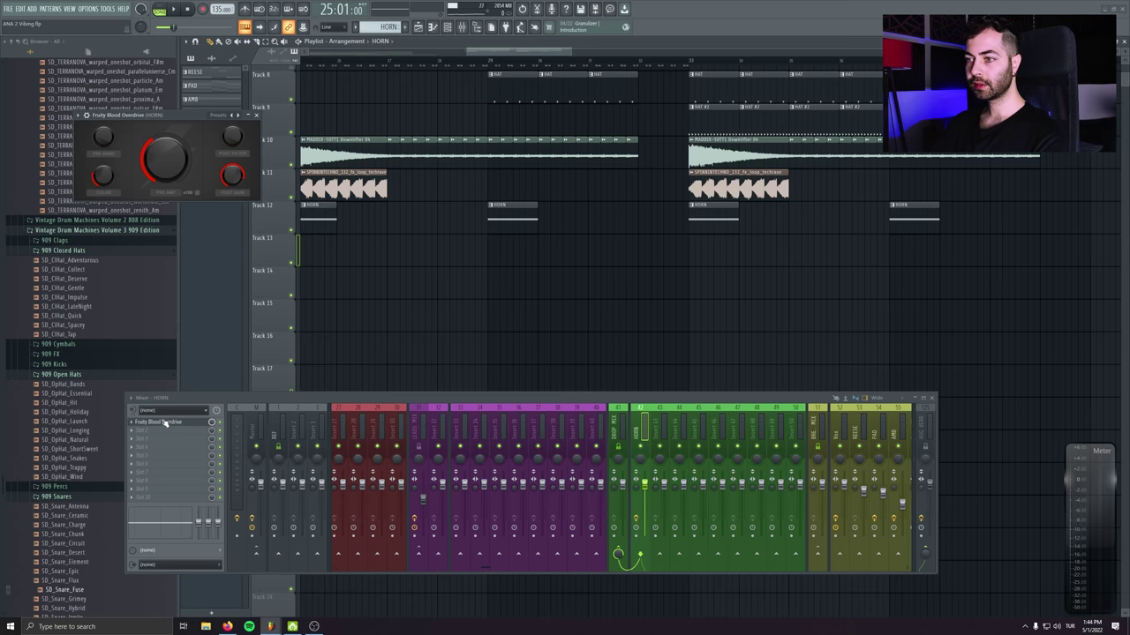
left_click(164, 432)
left_click(98, 127)
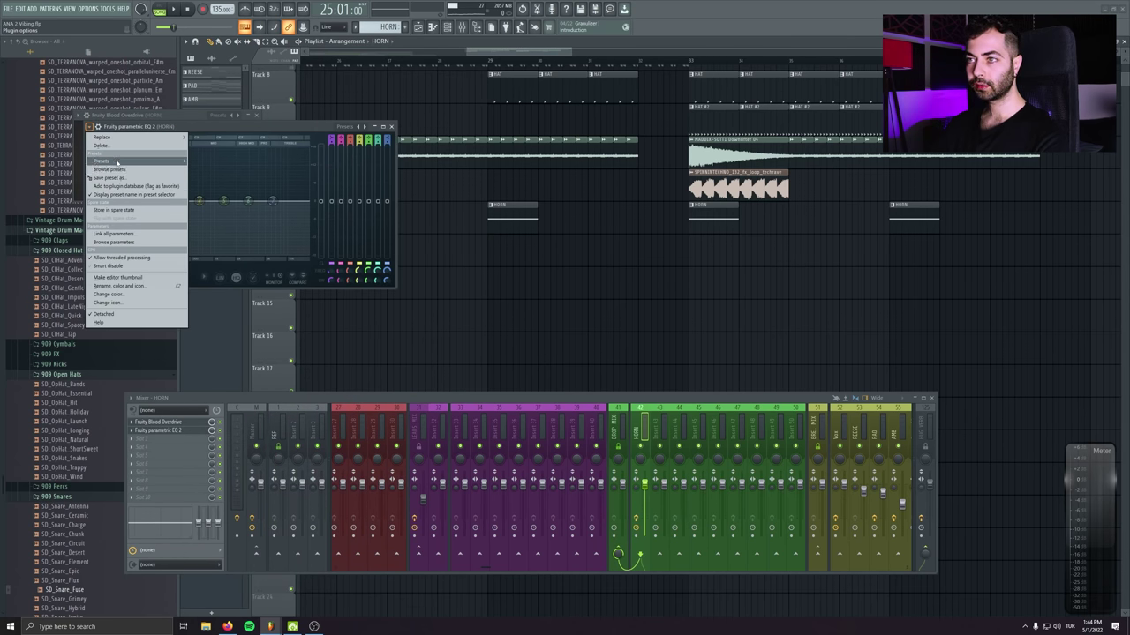
mouse_move(116, 162)
left_click(211, 202)
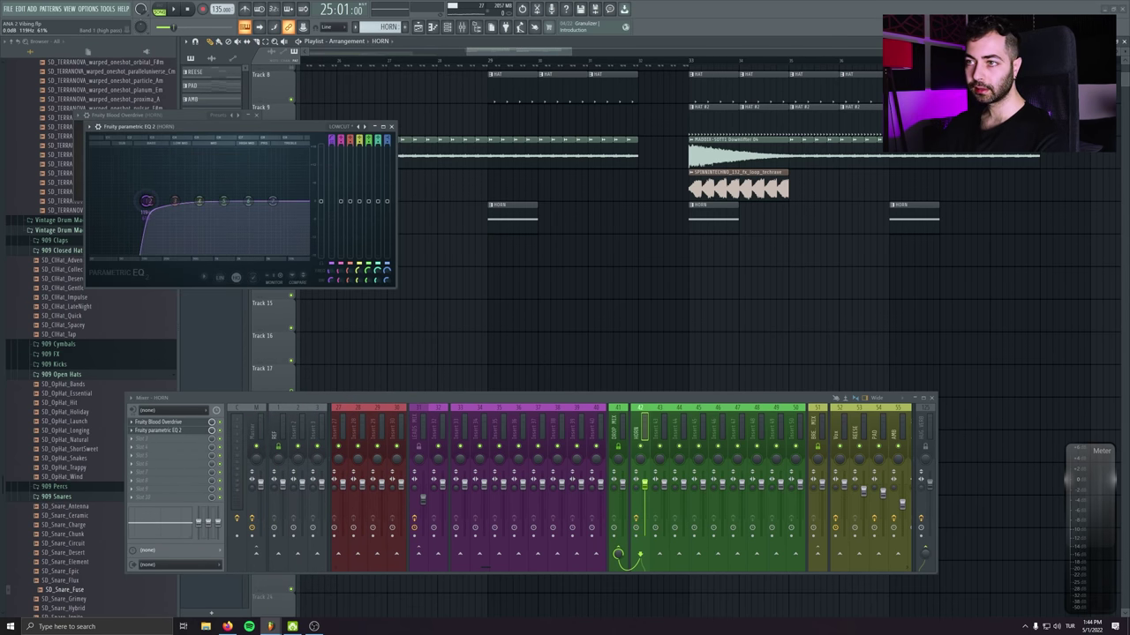
Play the drop and adjust the HORN EQ with a high pass at 119 Hz and slight boosts in the lows and highs
key("space")
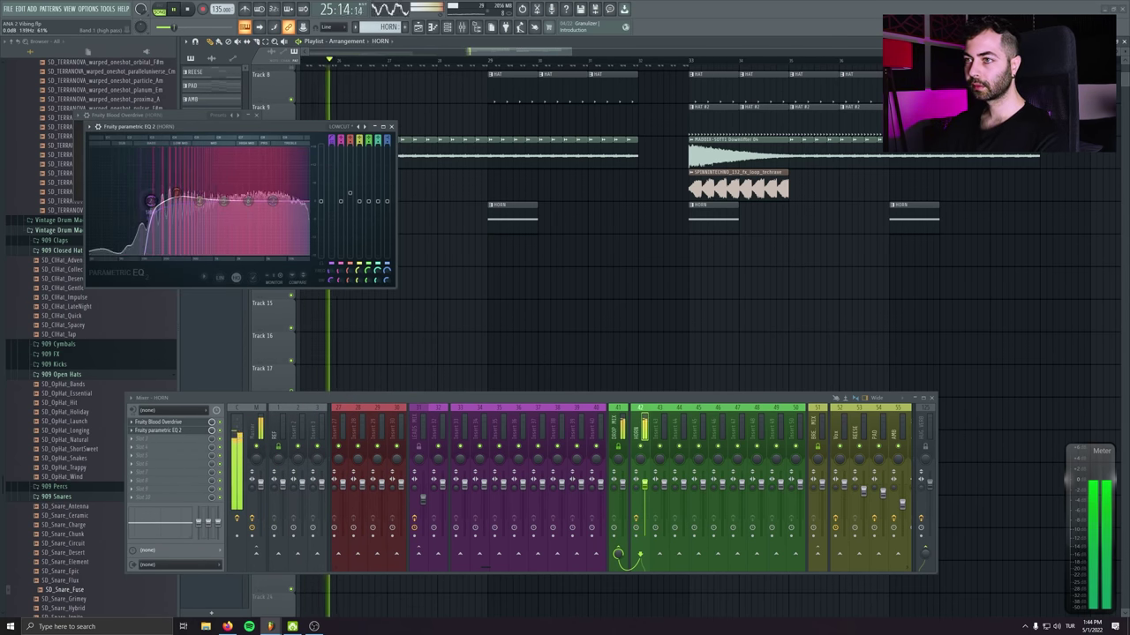
left_click_drag(273, 201, 275, 192)
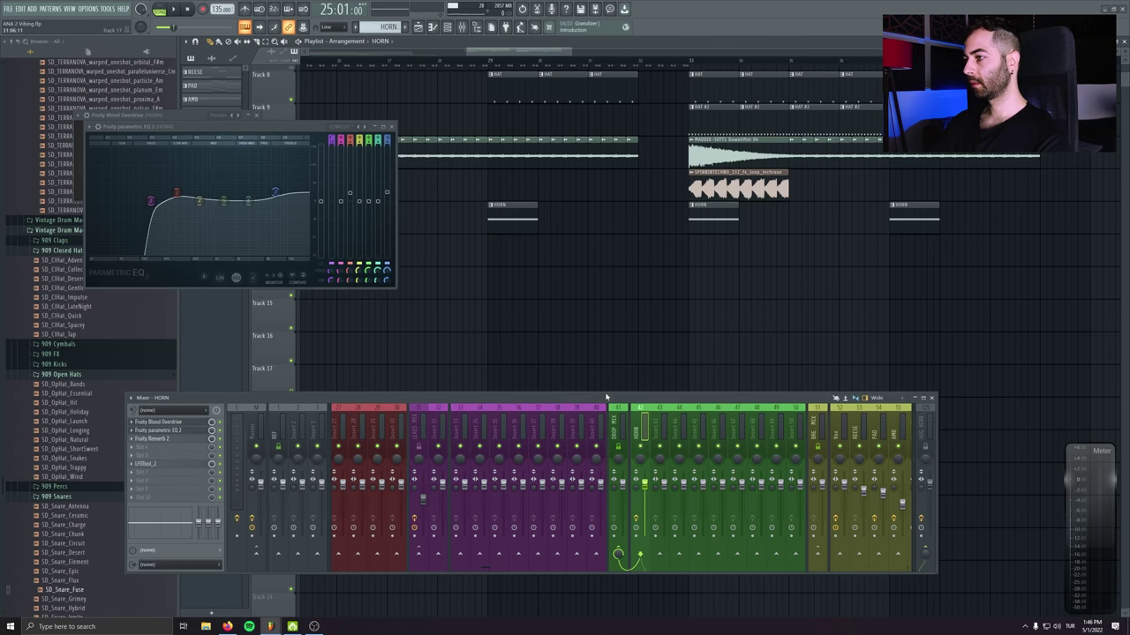
Lower the HORN insert's volume to -4.9 dB during playback, close its effect windows and save the project
key("space")
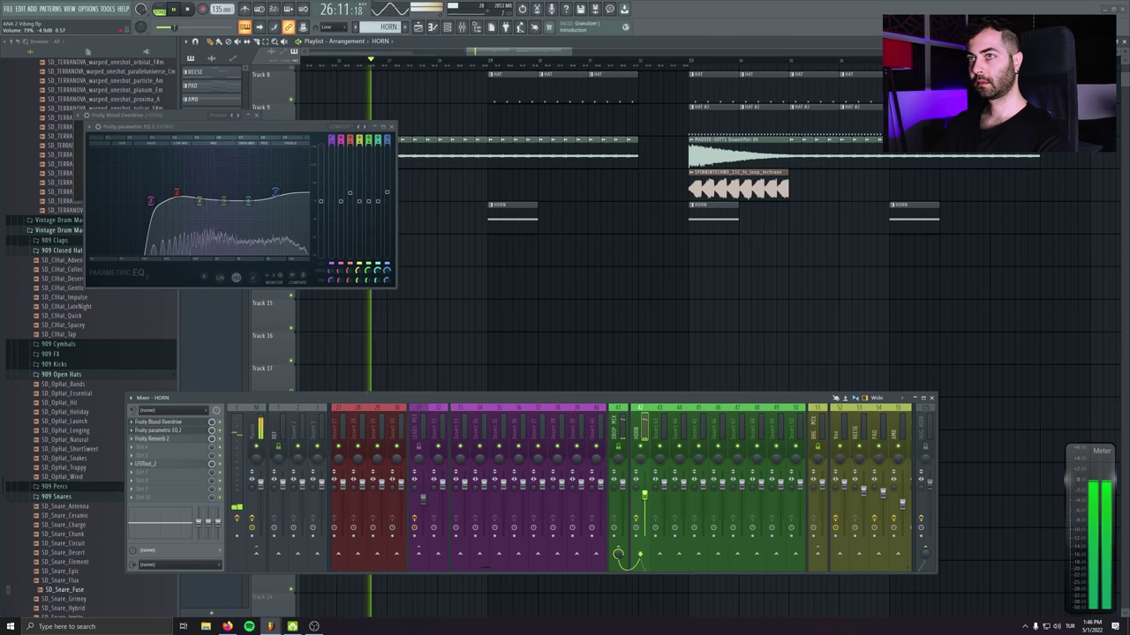
left_click(391, 126)
left_click(256, 114)
key("ctrl+s")
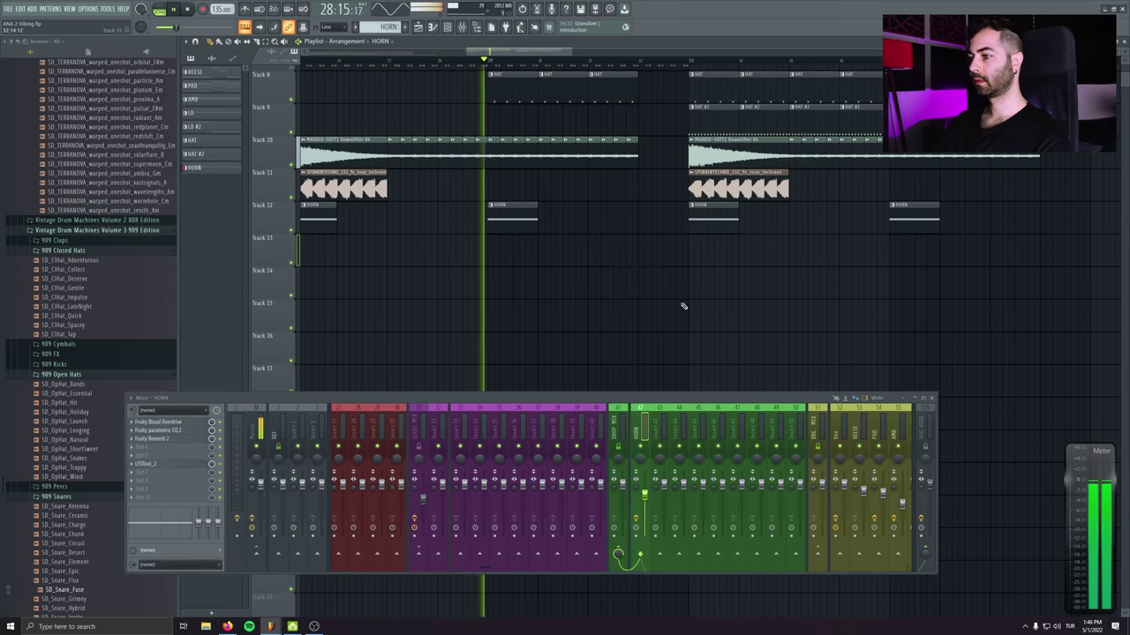
Move the HORN clips to Track 13 and route the HORN insert to the HUGE REVERB insert at 100%
key("F7")
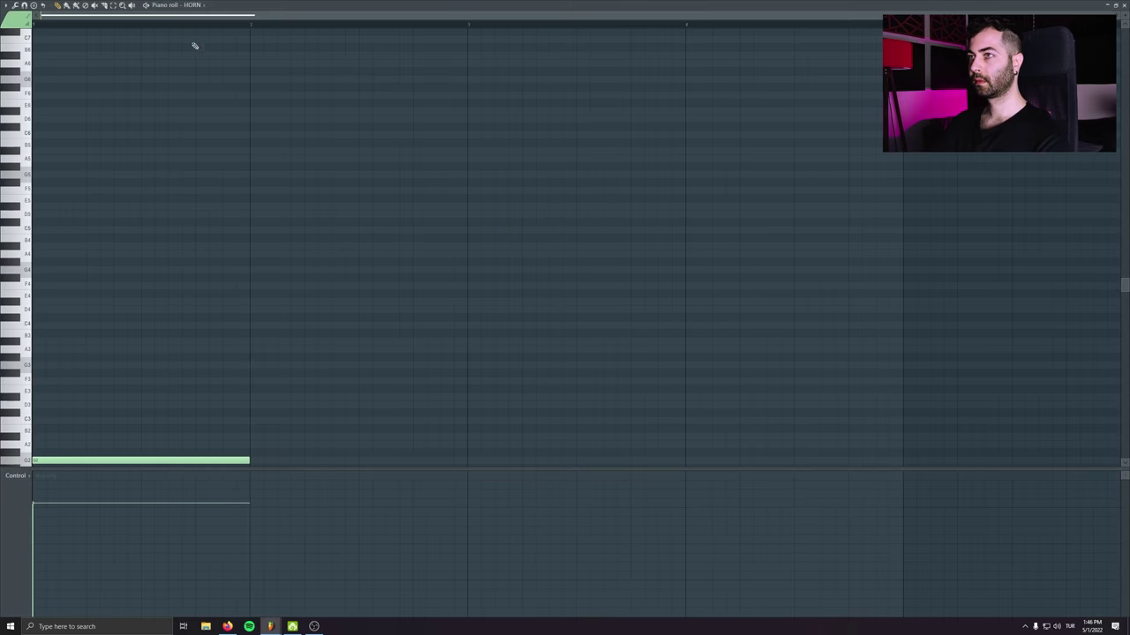
key("F7")
key("F6")
key("space")
key("F6")
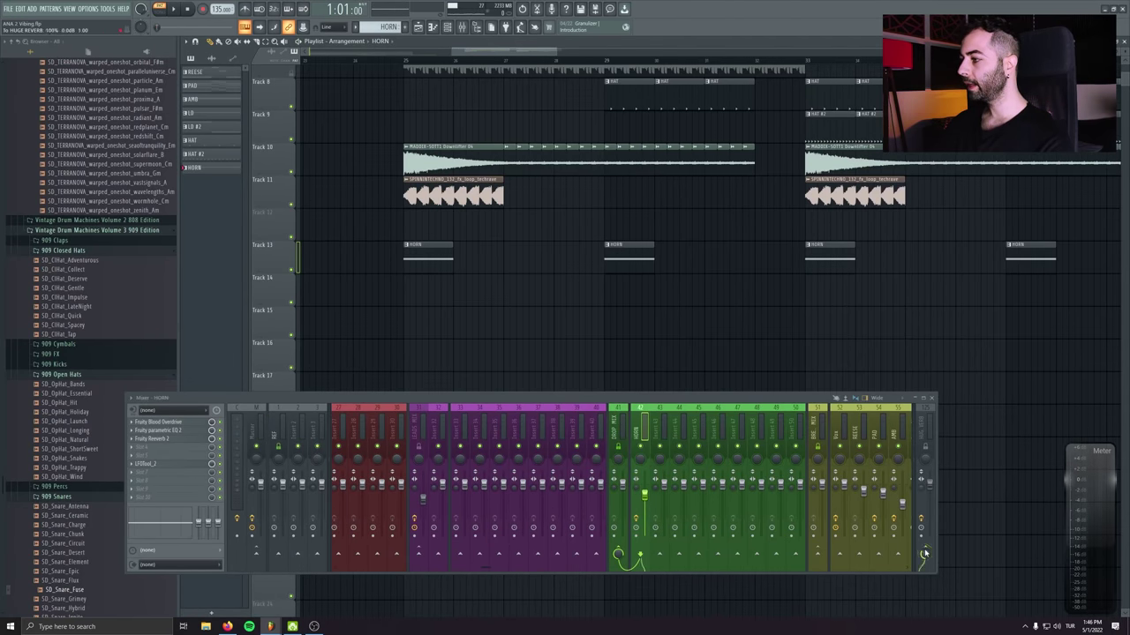
Open Edison on the HUGE REVERB insert and record the horn's reverb on input, playing from bar 25
left_click(928, 452)
key("ctrl+e")
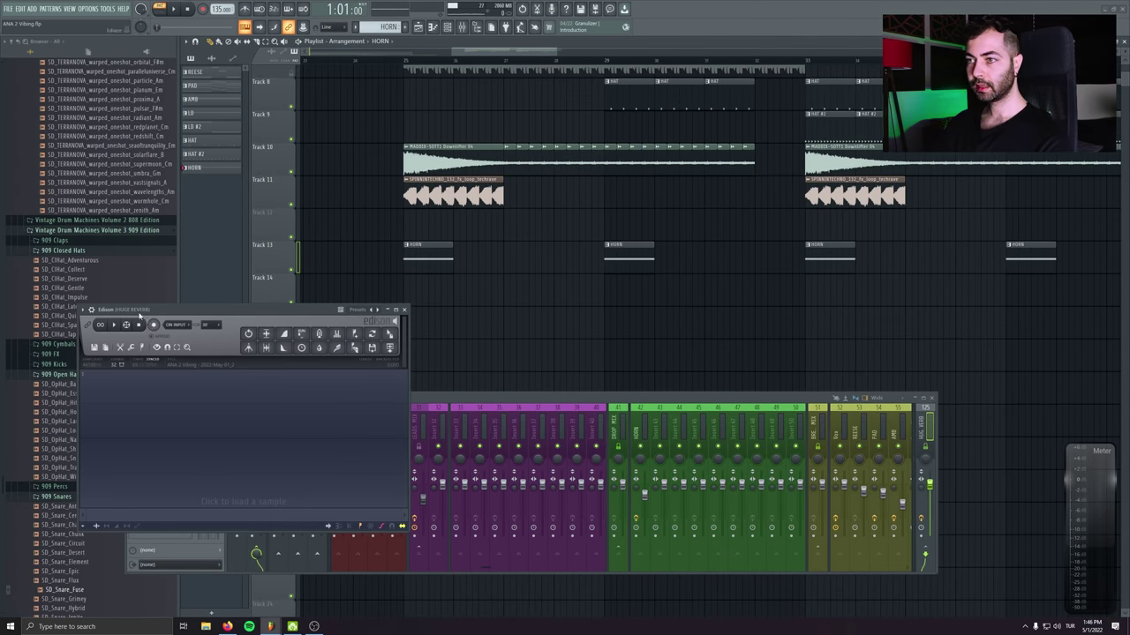
left_click(647, 428)
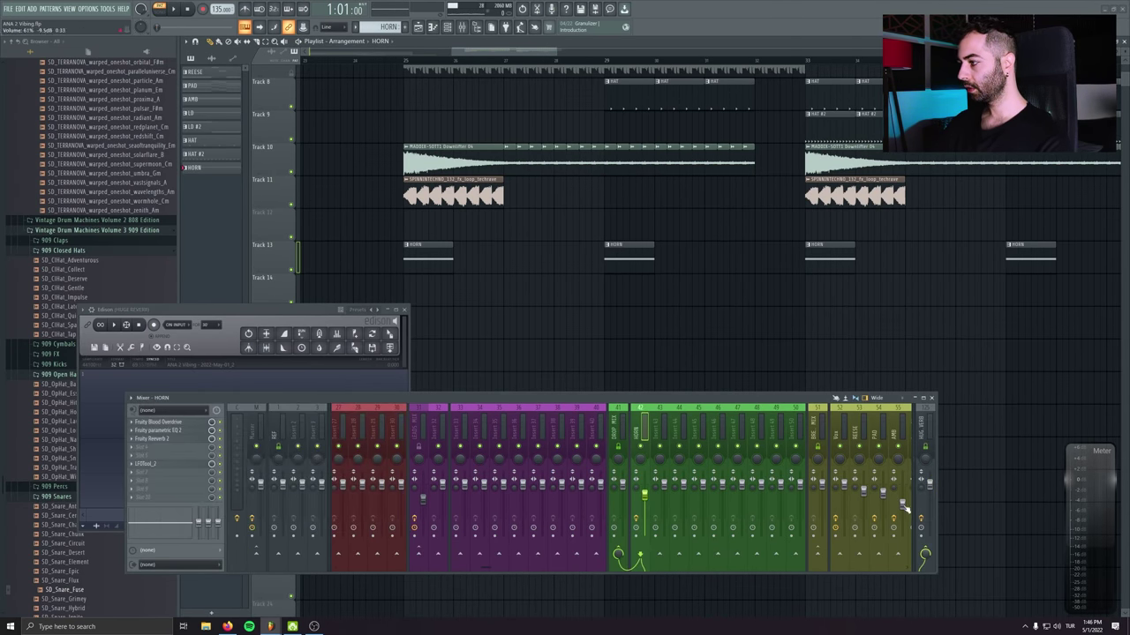
left_click(220, 315)
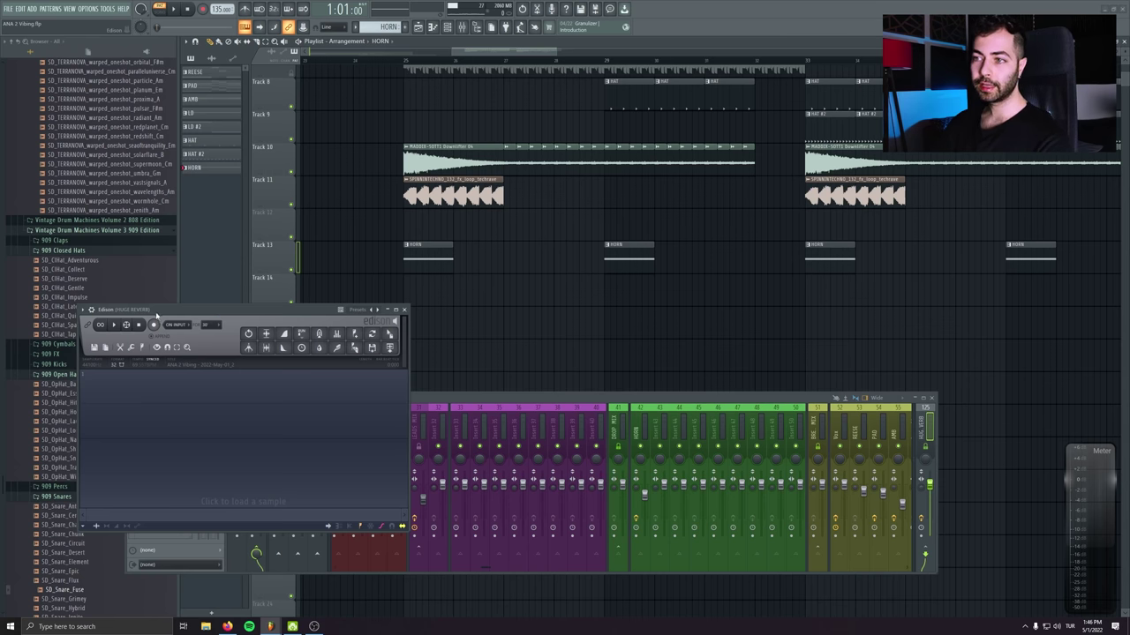
key("space")
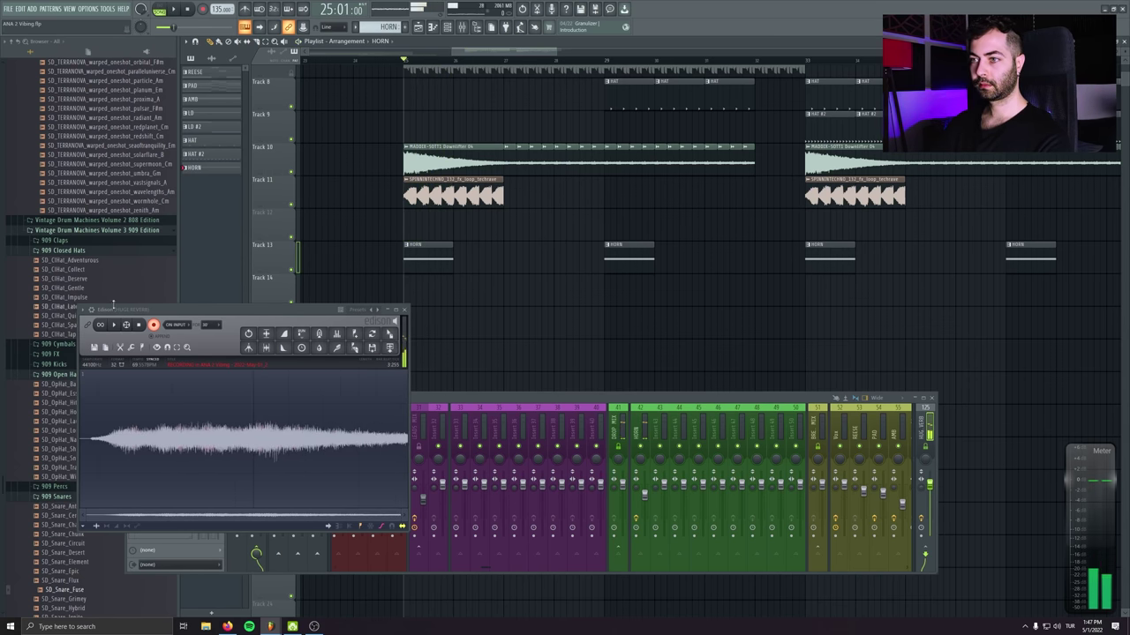
left_click(189, 9)
Delete the beginning of the Edison recording to keep only the reverb tail, and reverse it
left_click(164, 410)
key("Delete")
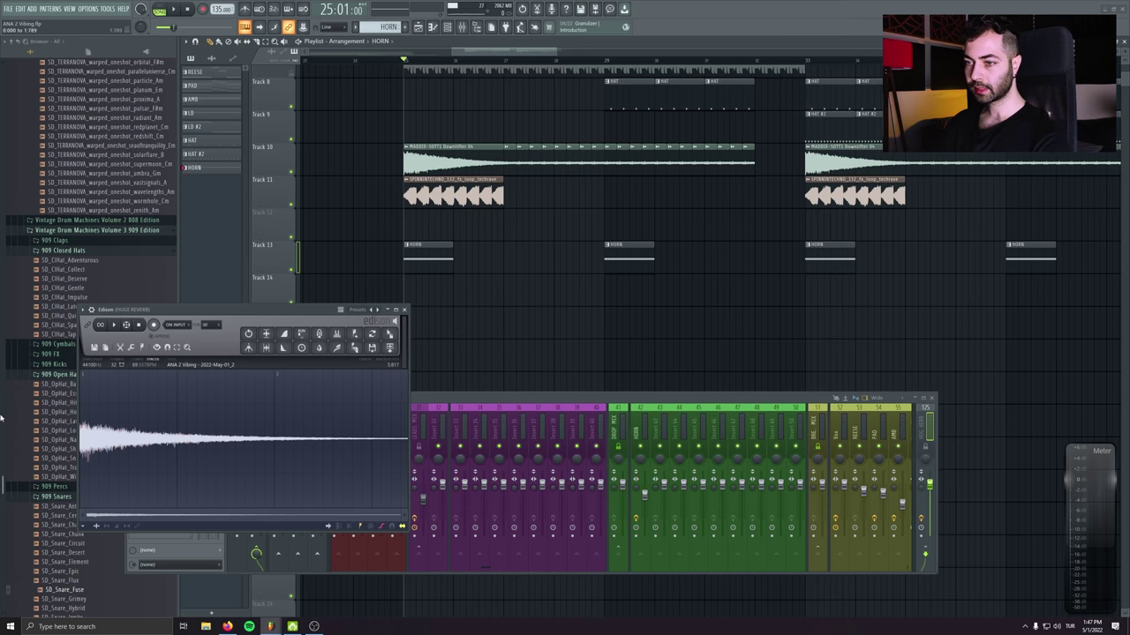
key("alt+Left")
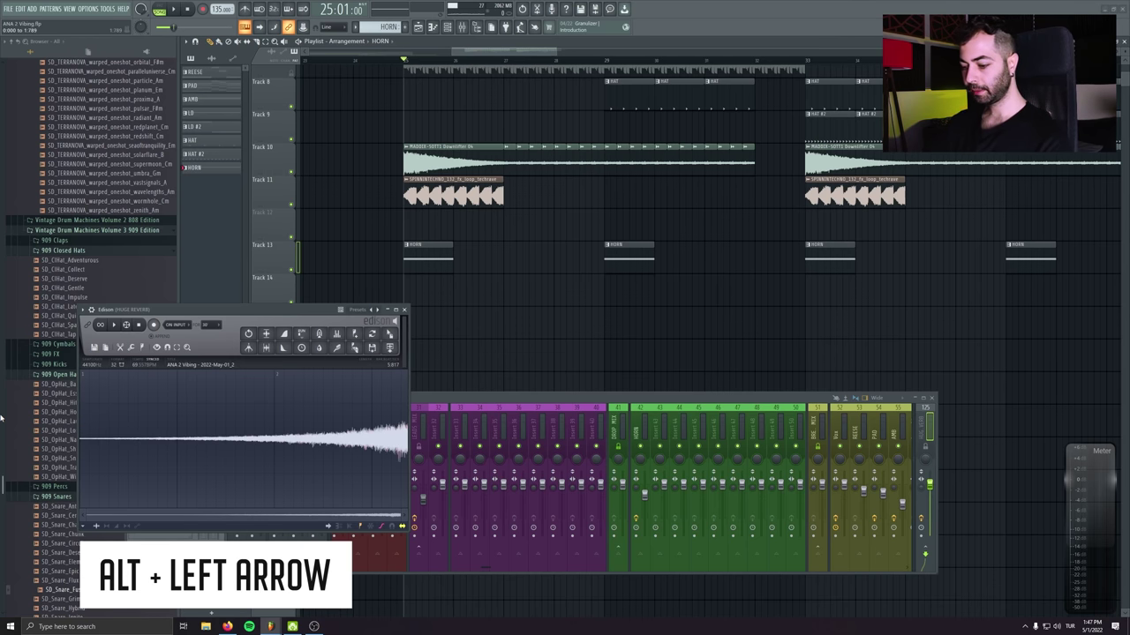
Normalize the reversed reverb tail in Edison and place it as an audio clip on Track 12 leading into bar 25
key("alt+n")
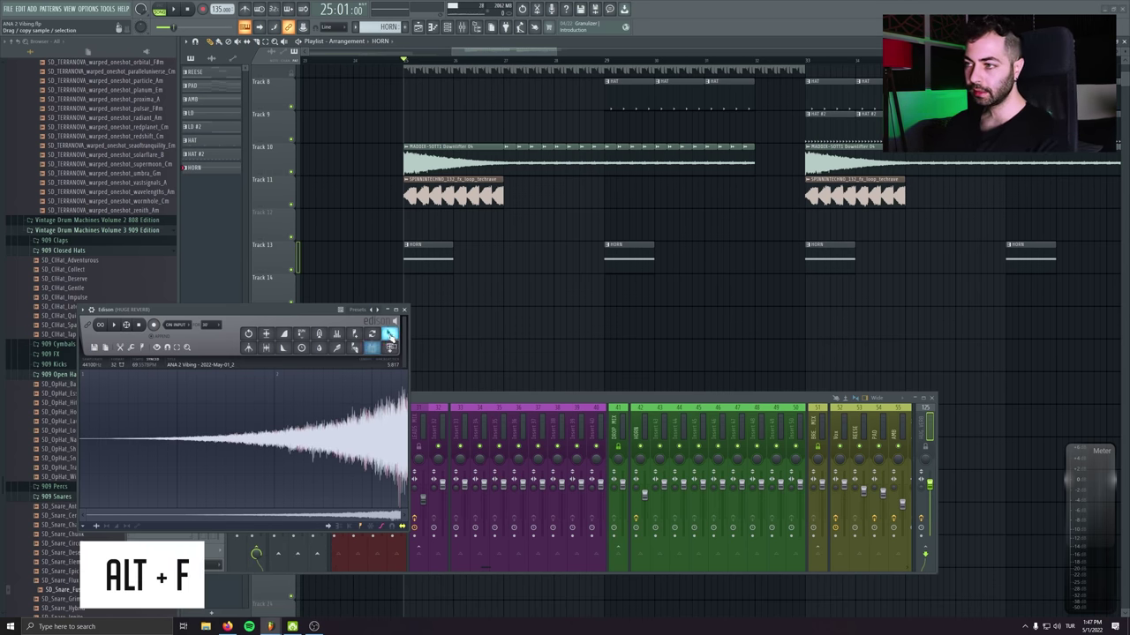
left_click_drag(389, 337, 344, 216)
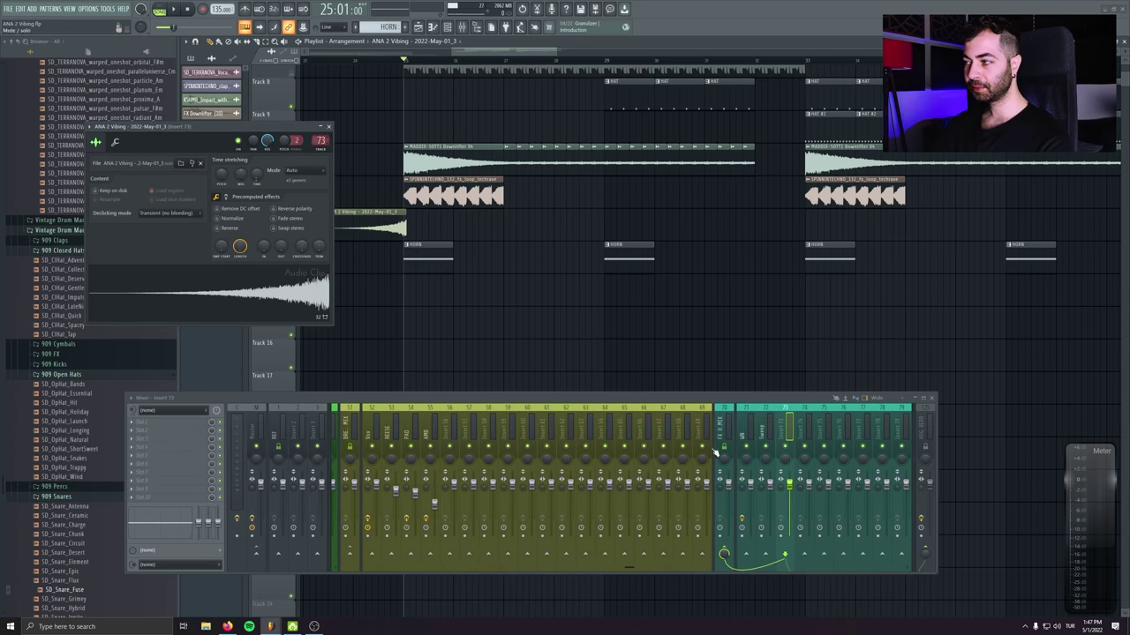
Name mixer insert 73 Reverse and set the new audio clip's declicking mode to Generic (bleeding)
double_click(782, 430)
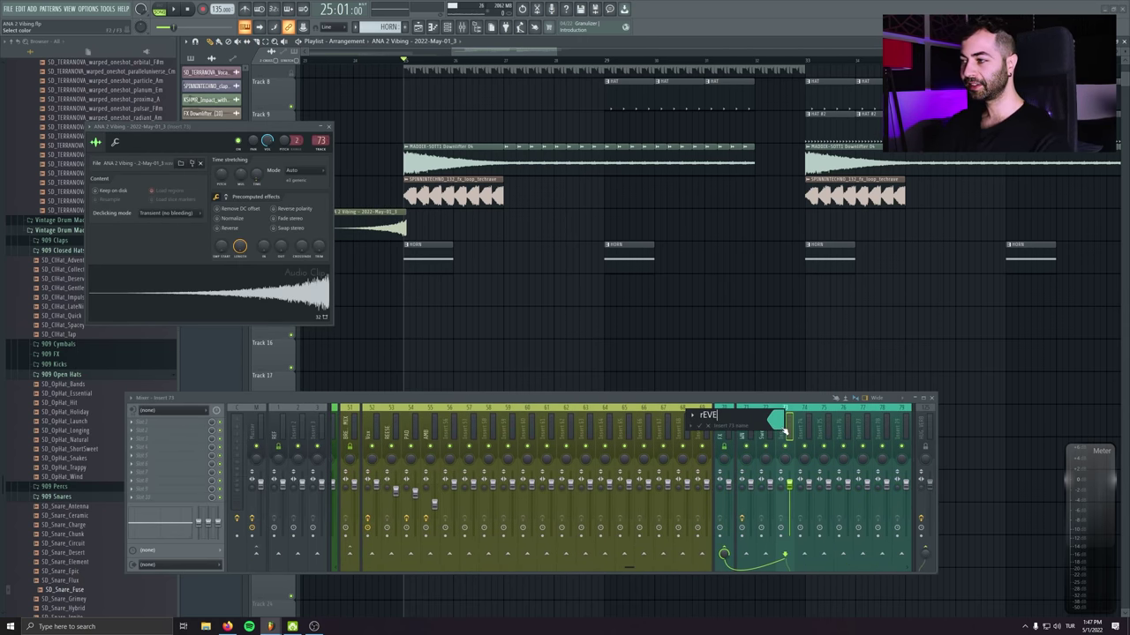
type("Reverse")
key("Return")
left_click(168, 212)
left_click(167, 249)
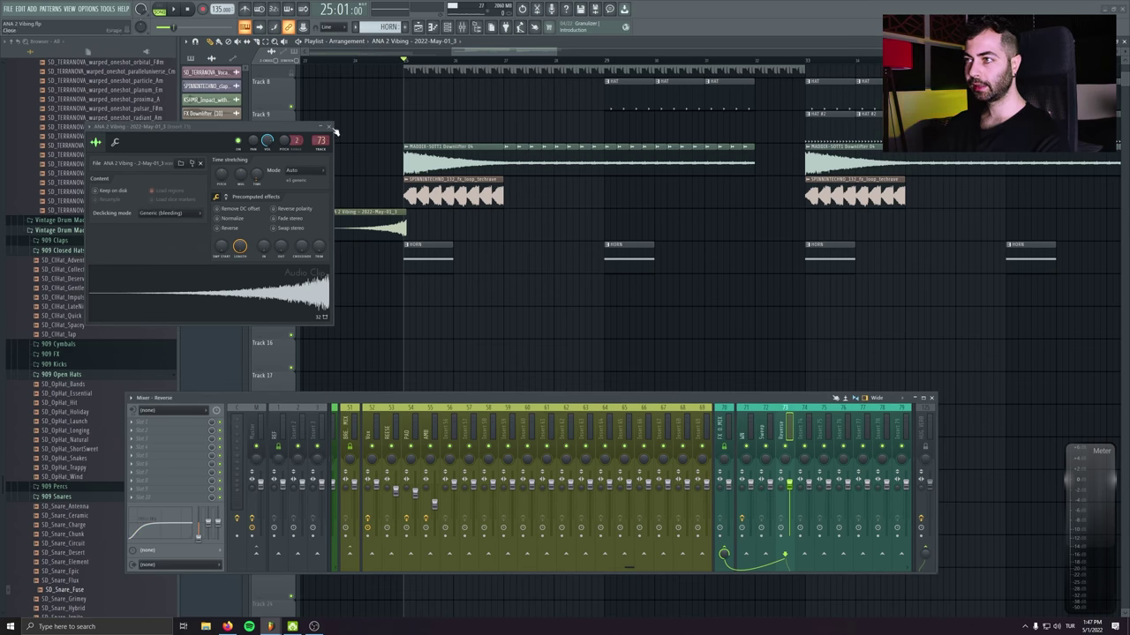
left_click(332, 129)
Trim the reversed reverb clip on Track 12 to fill bar 24, ending at the horn on bar 25
scroll(378, 220, "up", 5)
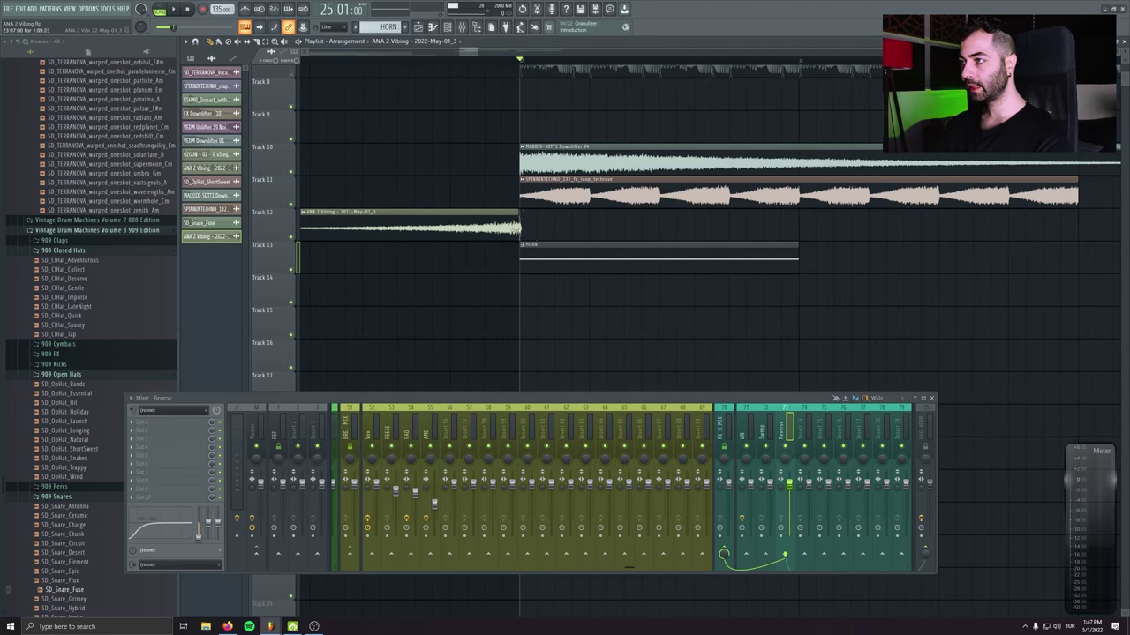
scroll(521, 230, "up", 3)
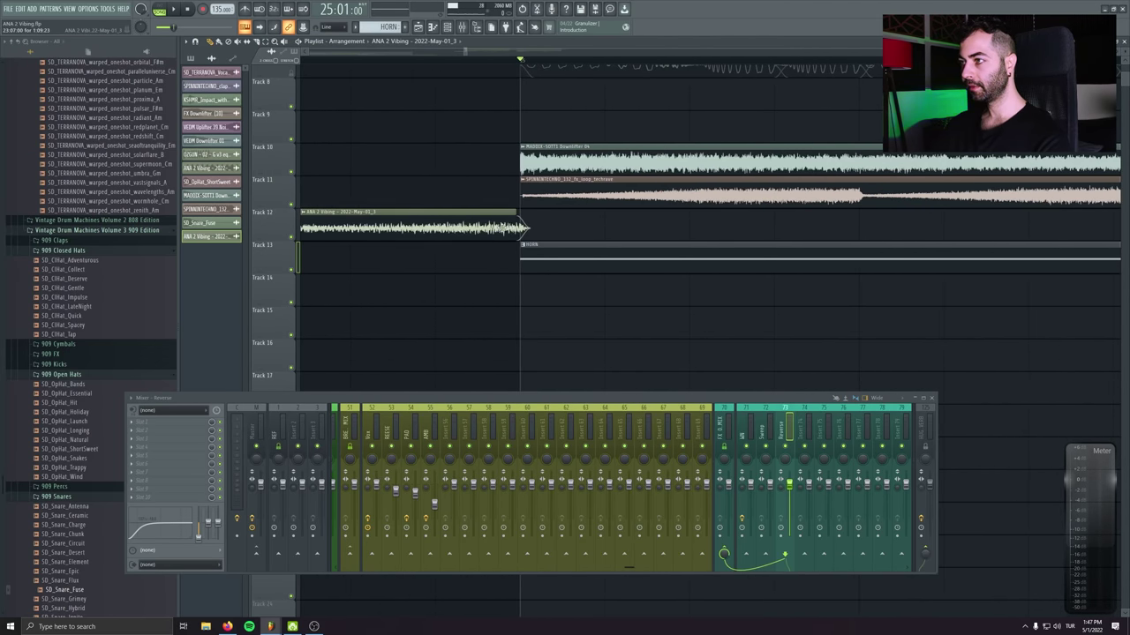
scroll(403, 239, "down", 4)
scroll(410, 265, "up", 5)
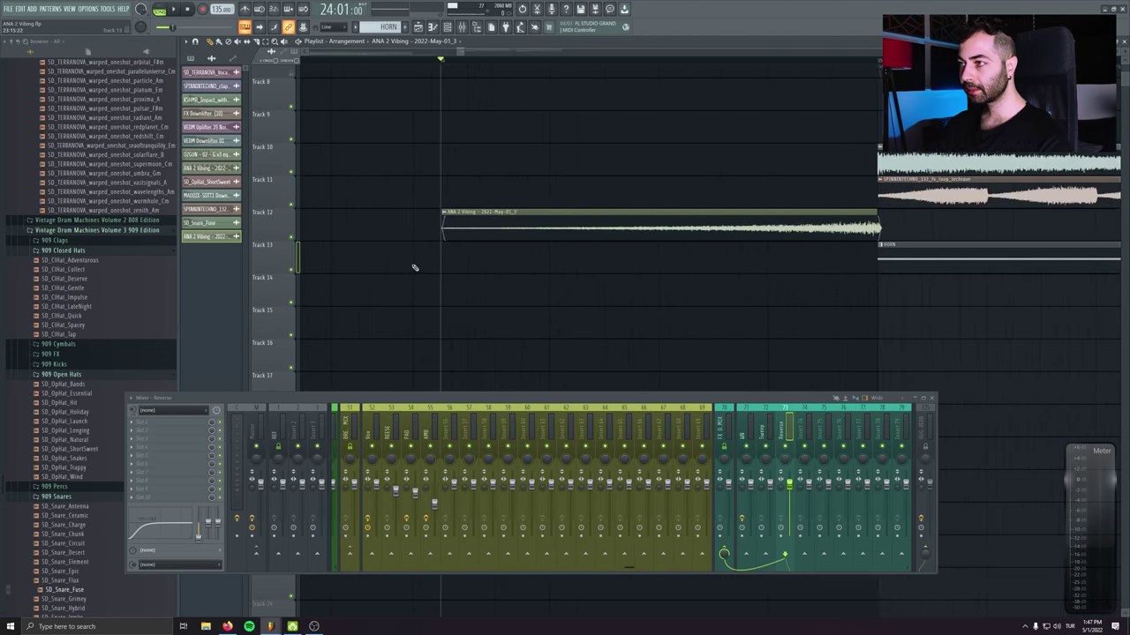
scroll(503, 232, "down", 4)
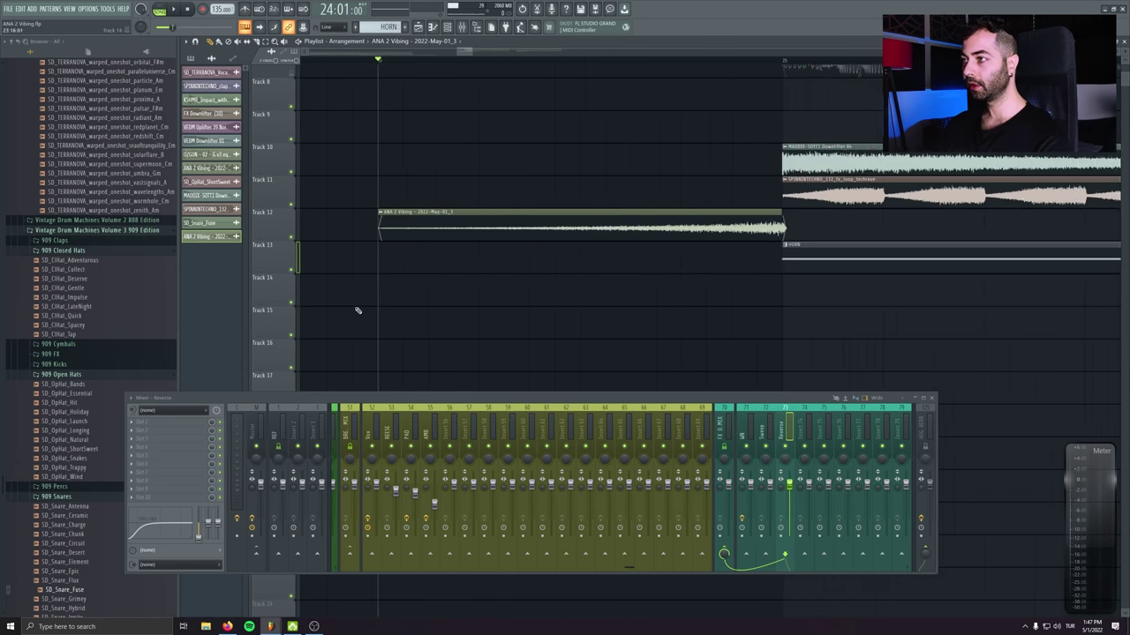
Copy the reversed clip before each horn clip, audition Tracks 12 and 13 soloed, and play the full drop with them
left_click(297, 274)
key("space")
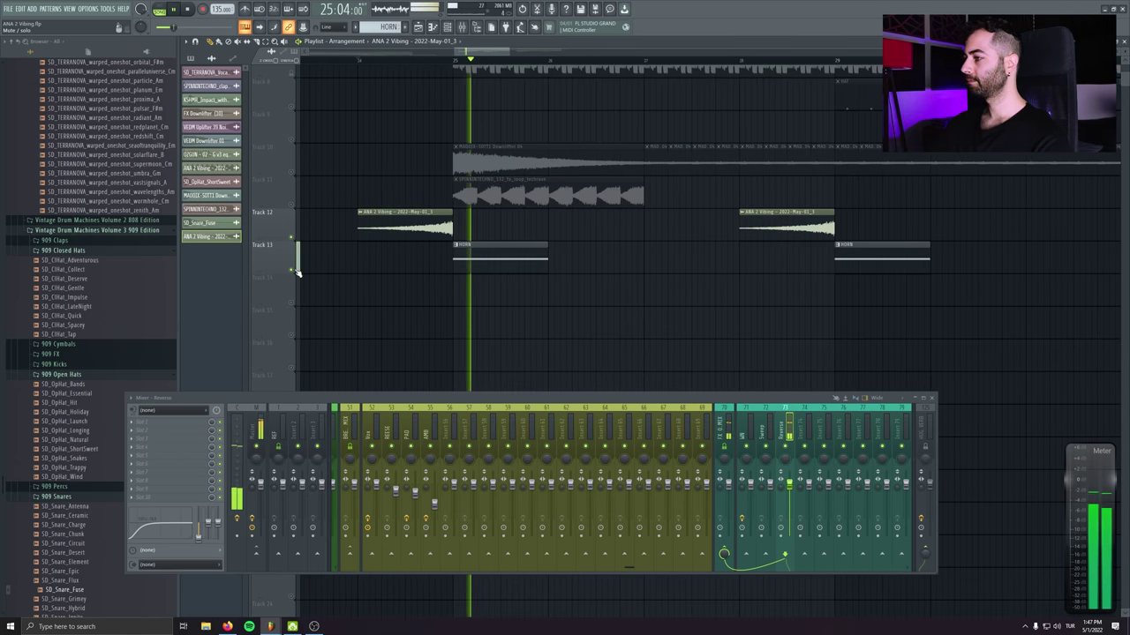
key("space")
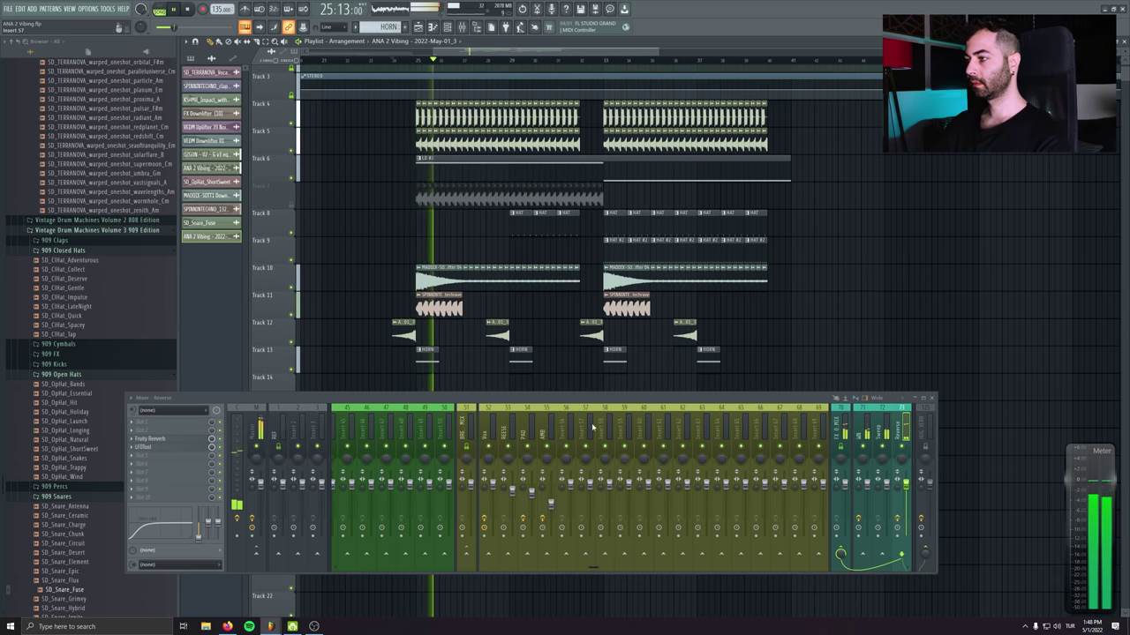
scroll(363, 447, "left", 5)
left_click(362, 448)
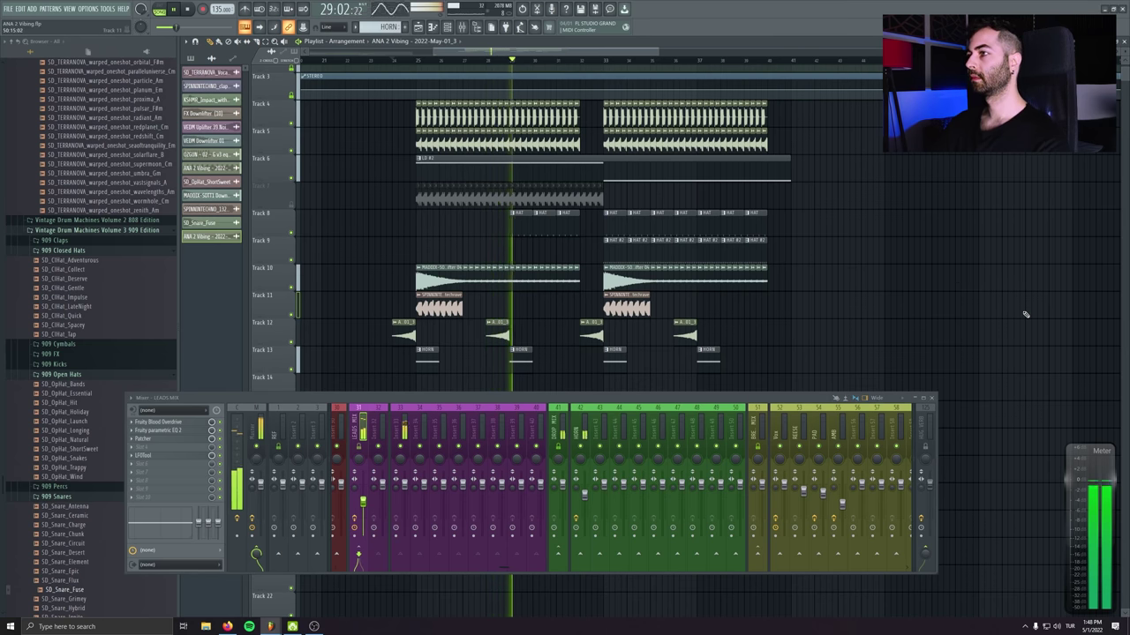
Insert an empty playlist track above the muted loop on Track 7 and save the project
right_click(294, 185)
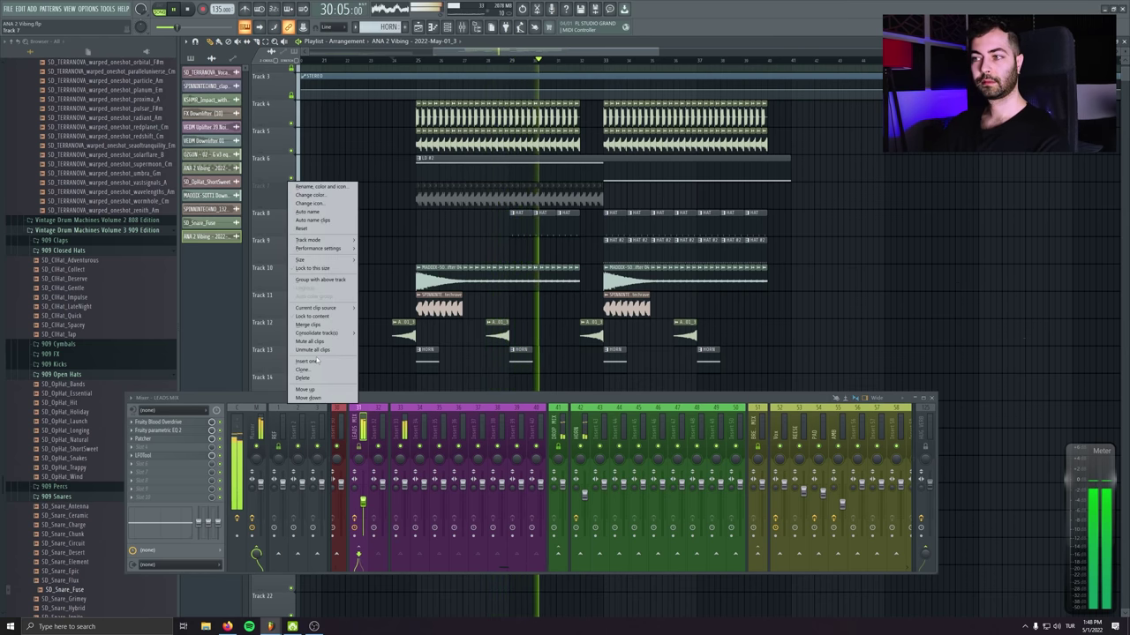
left_click(305, 361)
left_click(448, 27)
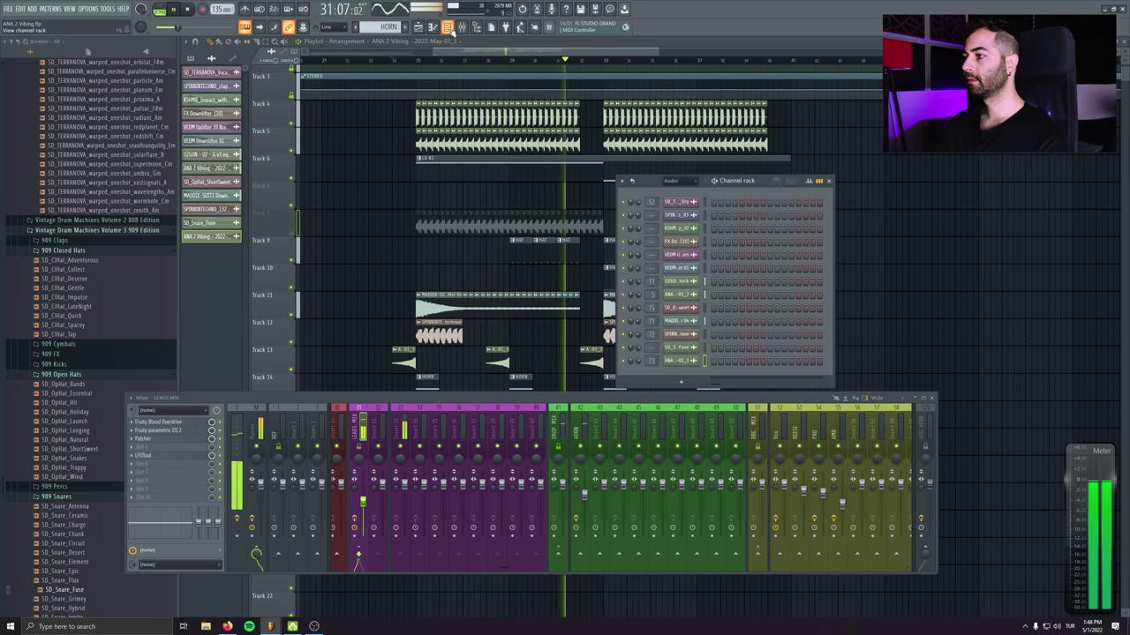
left_click(677, 180)
left_click(970, 240)
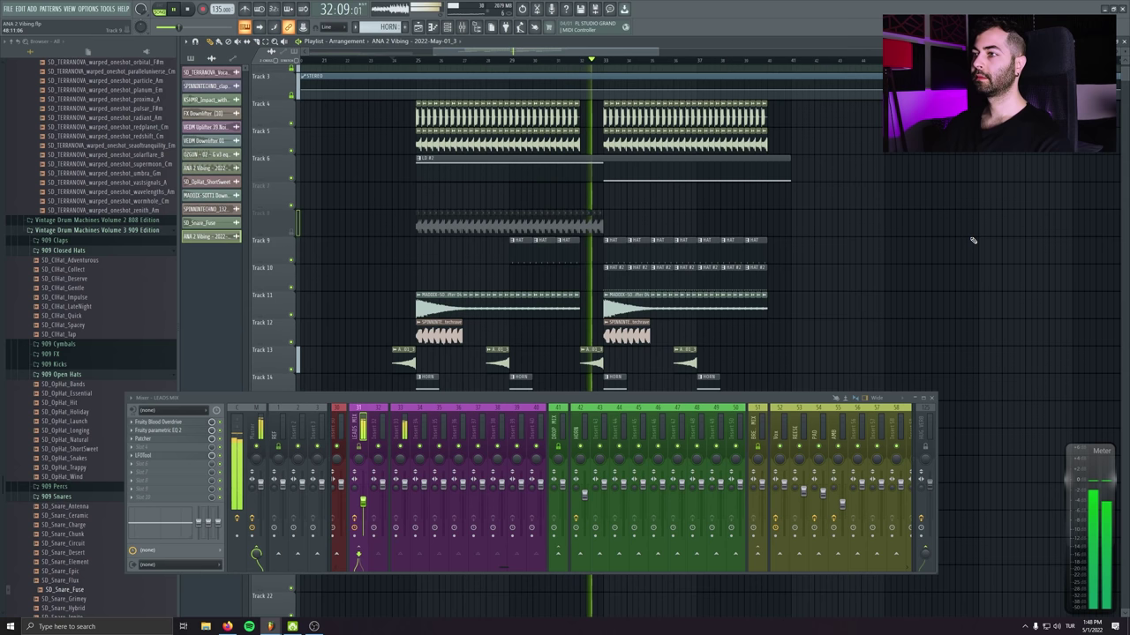
scroll(907, 185, "down", 3)
scroll(907, 185, "down", 1)
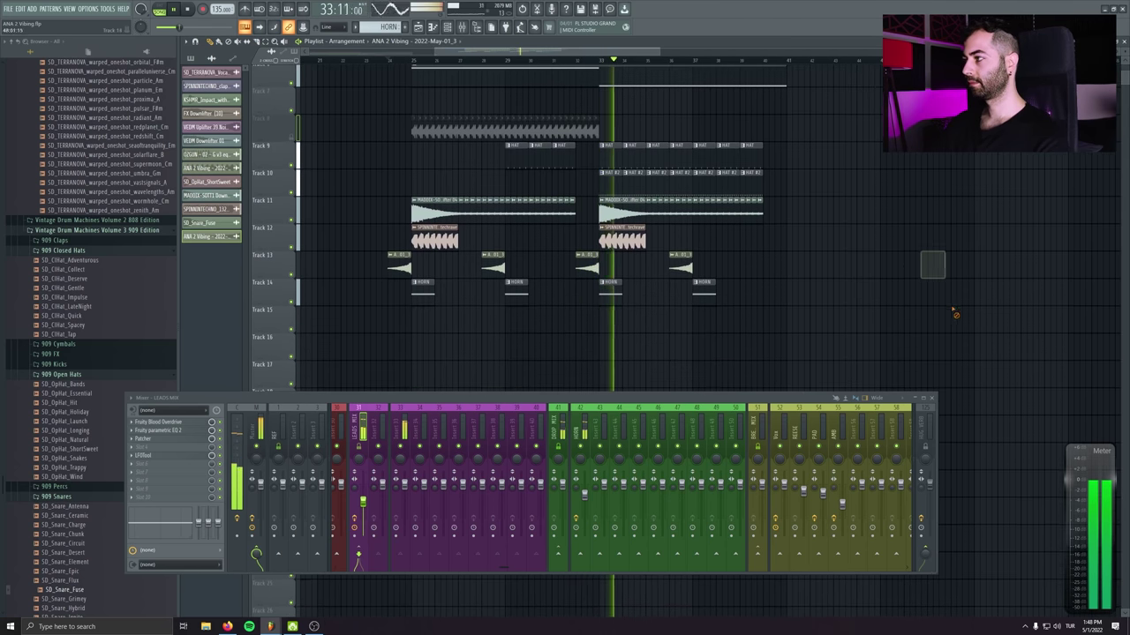
left_click_drag(901, 307, 943, 342)
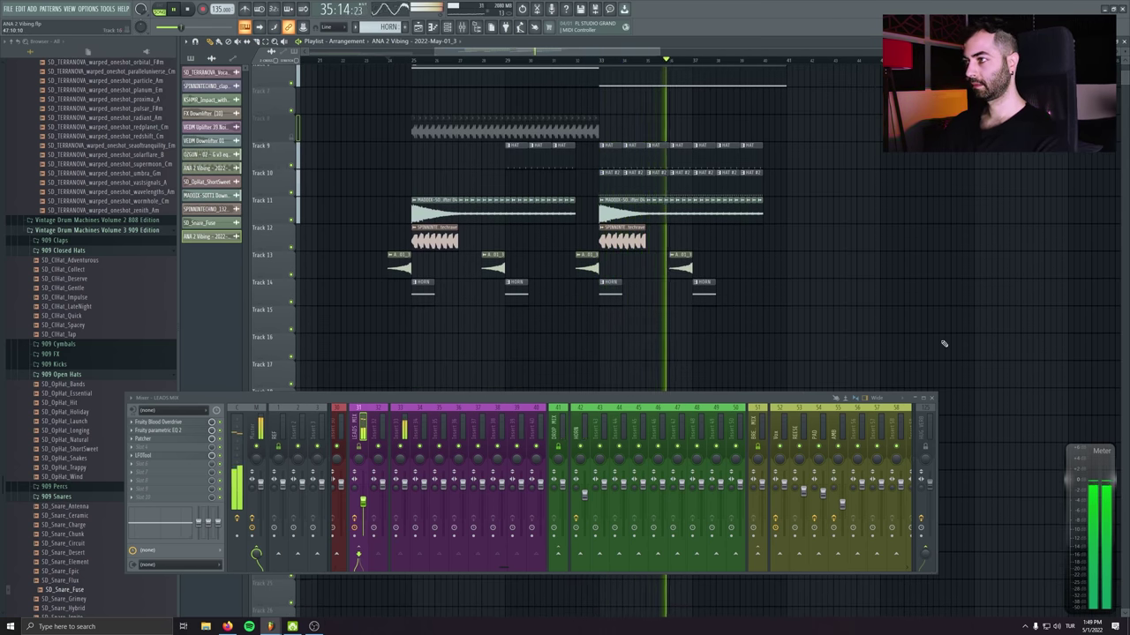
key("ctrl+s")
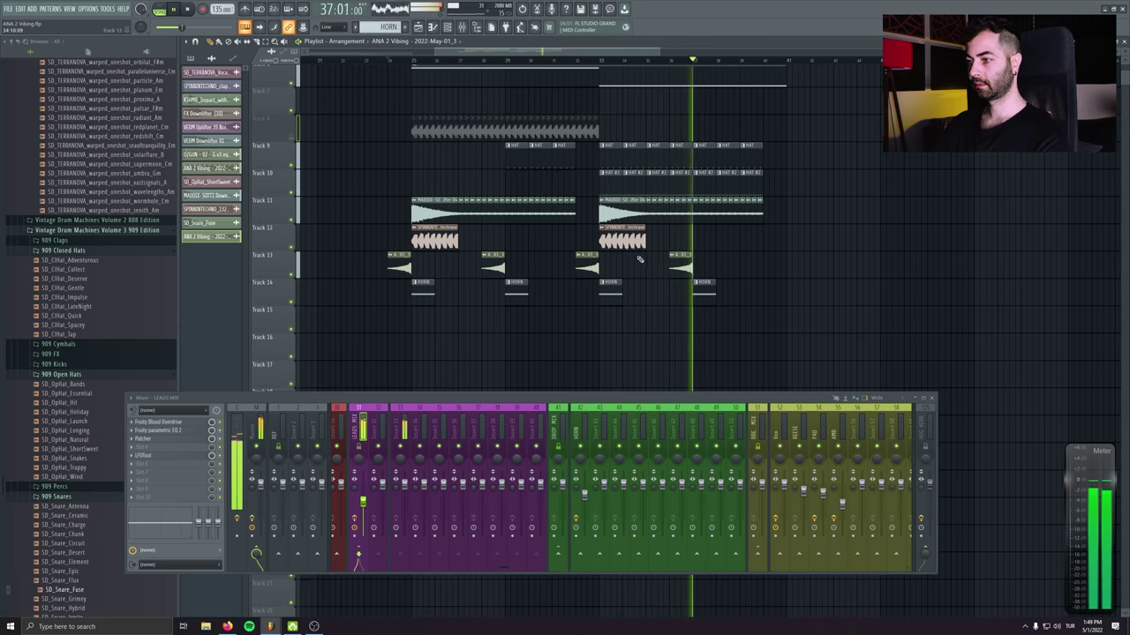
Raise the HORN insert's volume slightly and set the LEADS MIX insert's volume to -7.5 dB during playback
left_click_drag(584, 484, 584, 491)
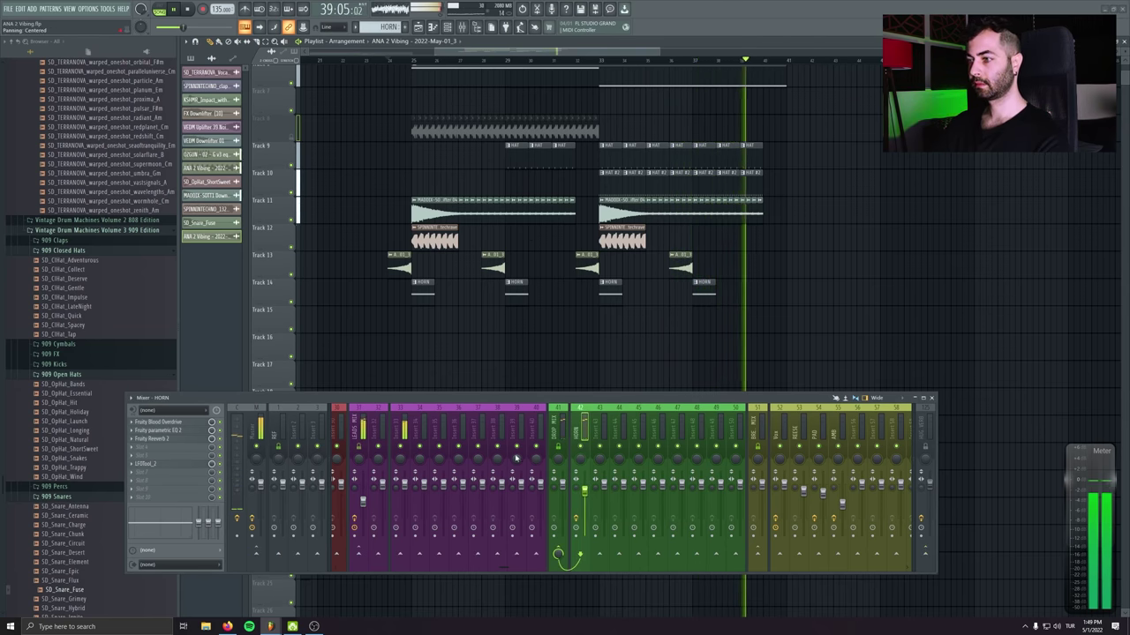
left_click(362, 501)
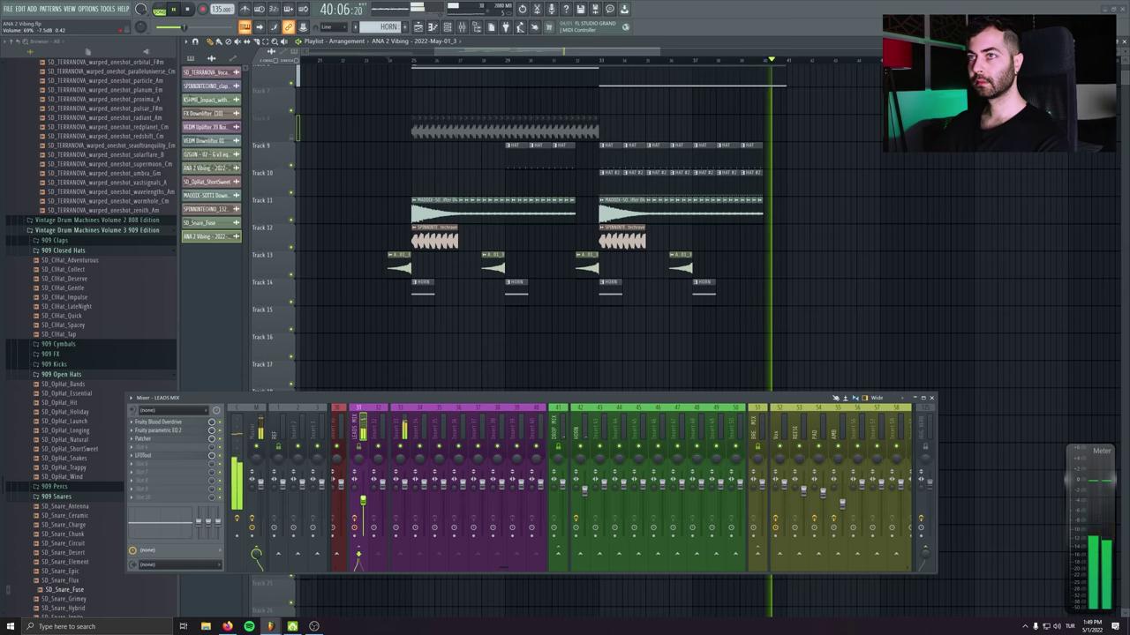
key("space")
scroll(870, 335, "up", 2)
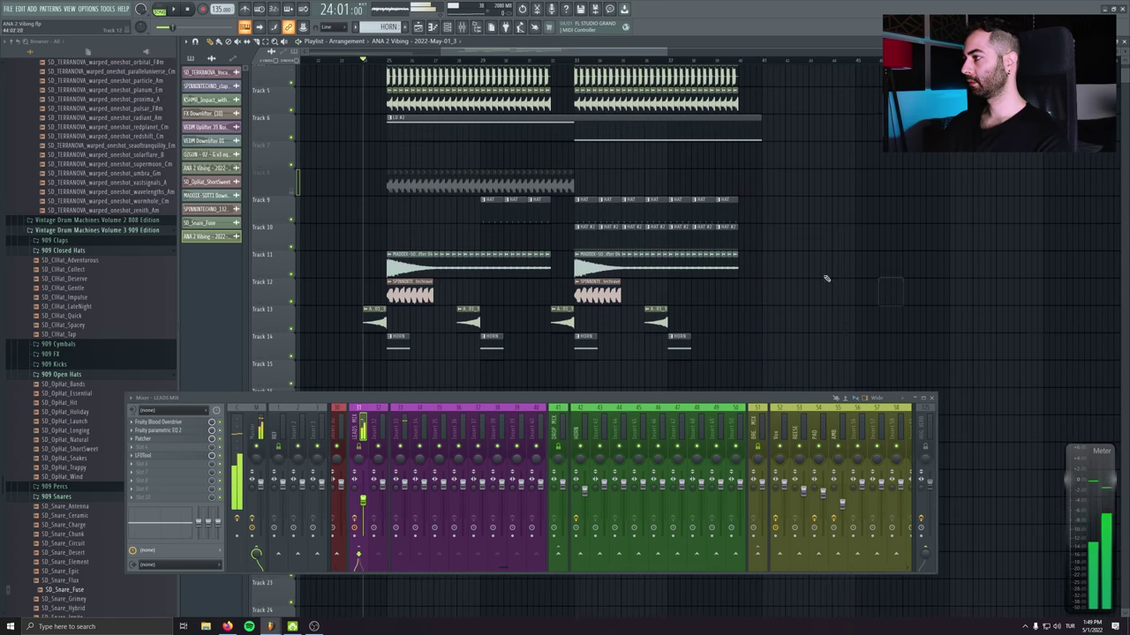
Create a pattern named FILL and play the vocal and pad section from bar 1
scroll(826, 279, "down", 5)
right_click(270, 232)
left_click(625, 251)
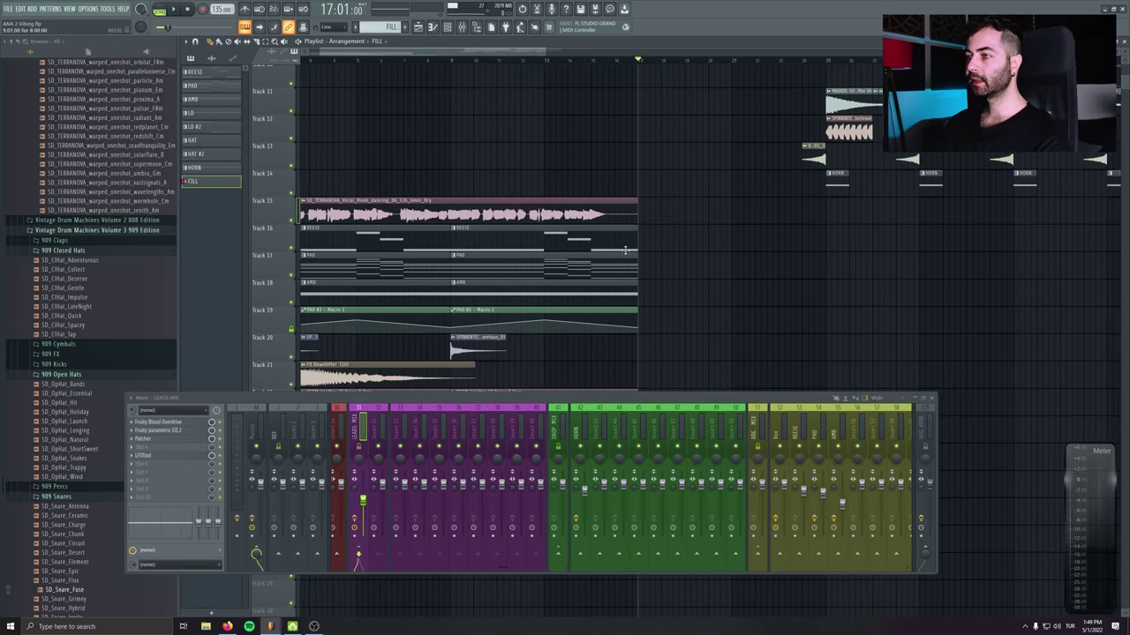
scroll(494, 134, "down", 4)
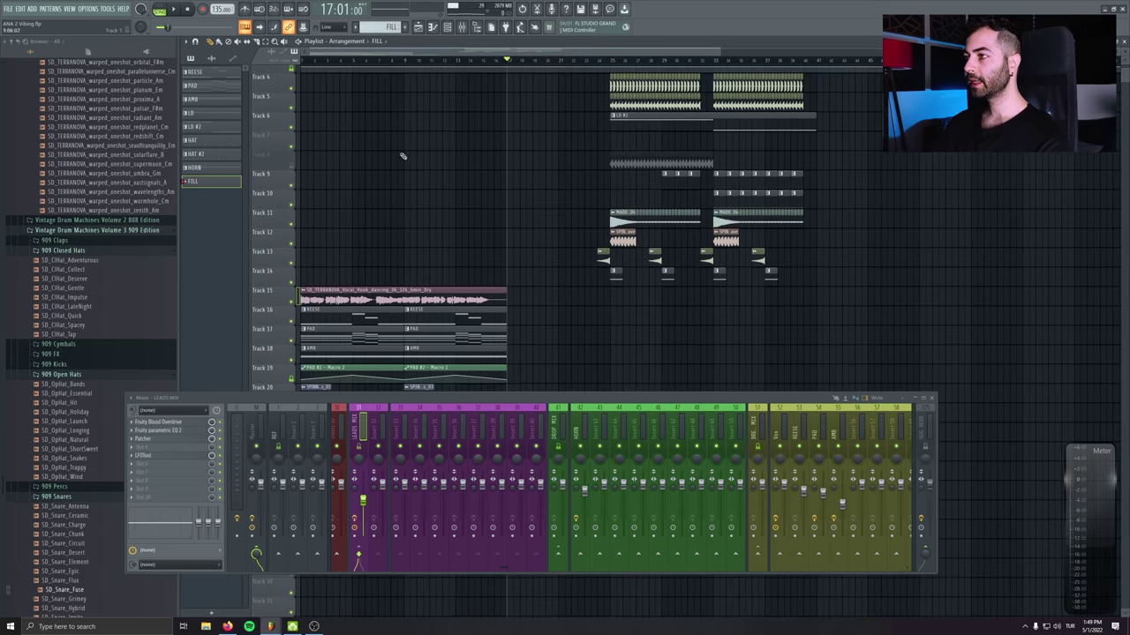
scroll(402, 156, "down", 4)
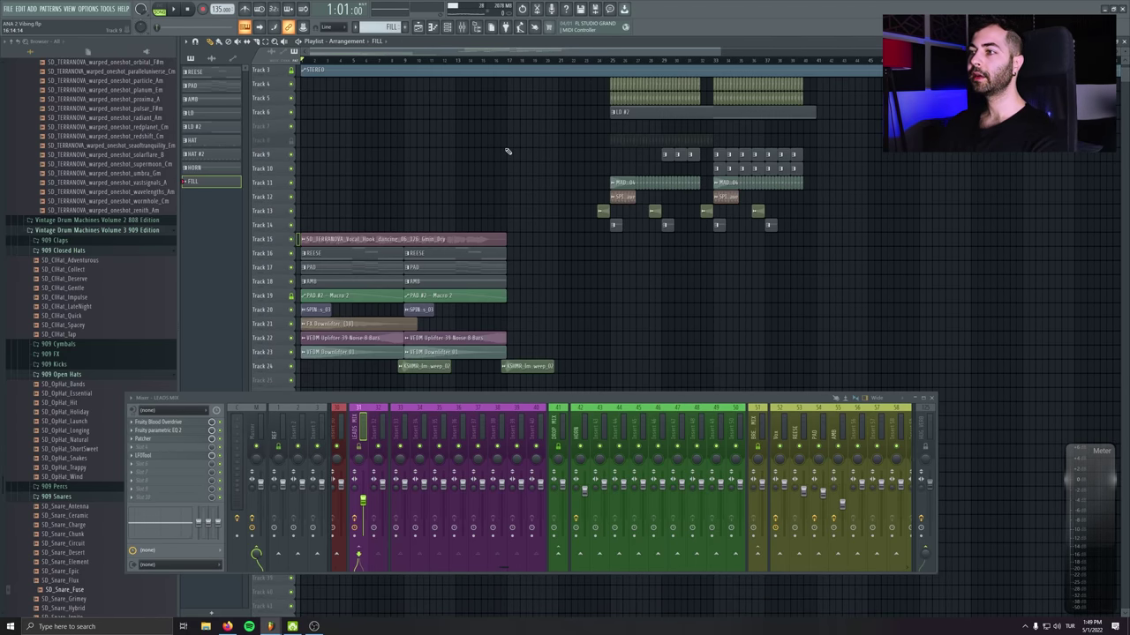
key("space")
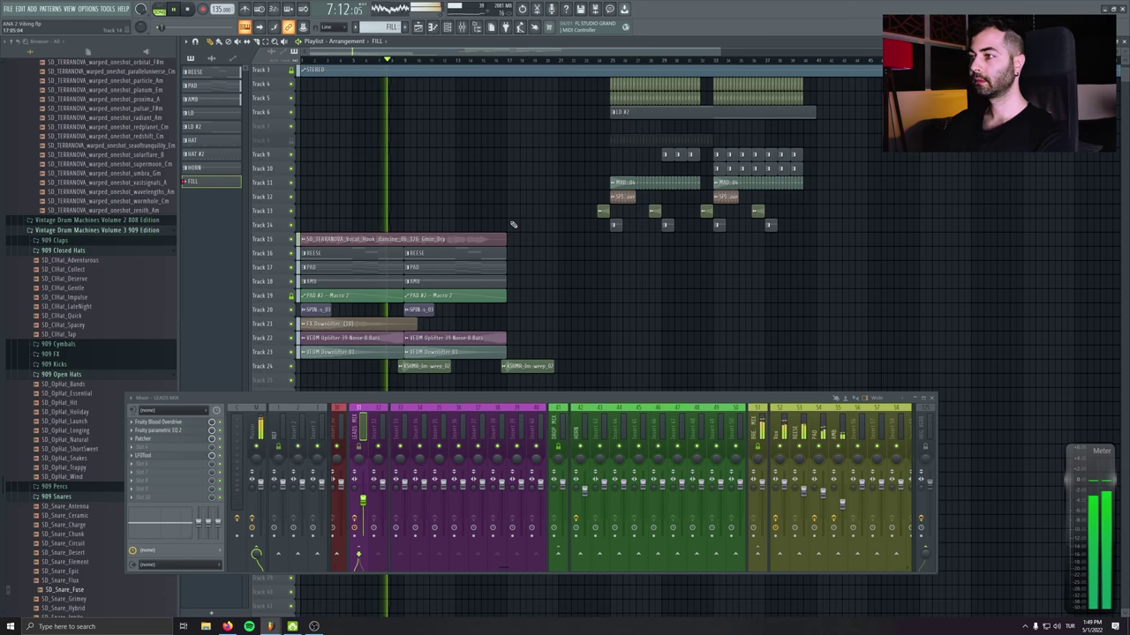
Collapse the 909 Closed Hats sample folder and open the 909 Claps folder while the section plays
scroll(562, 244, "up", 2)
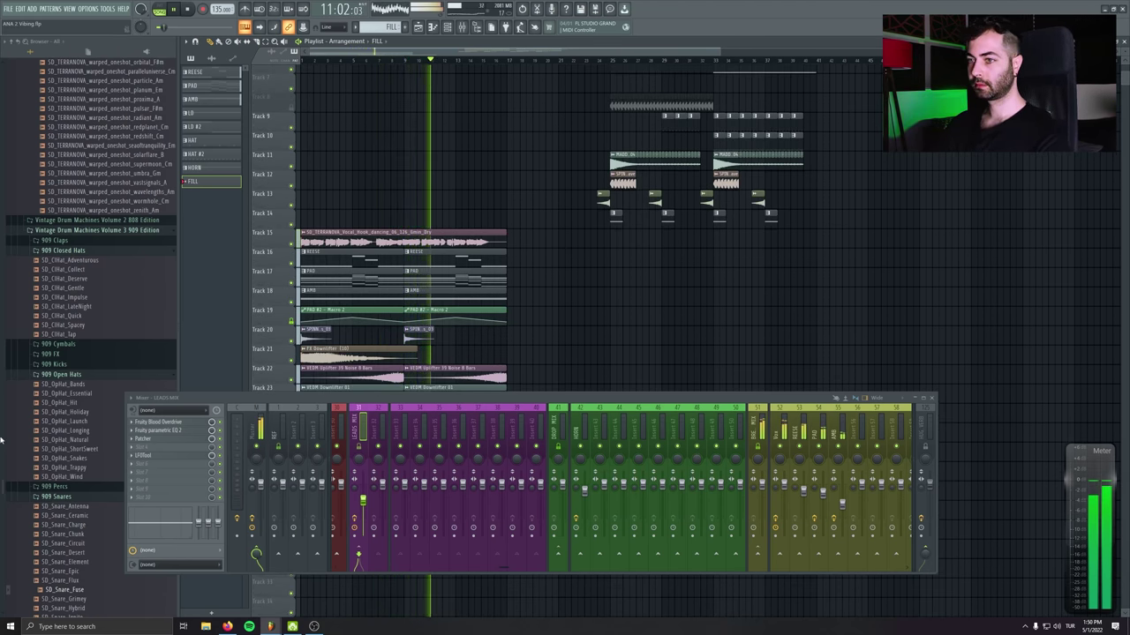
left_click(63, 250)
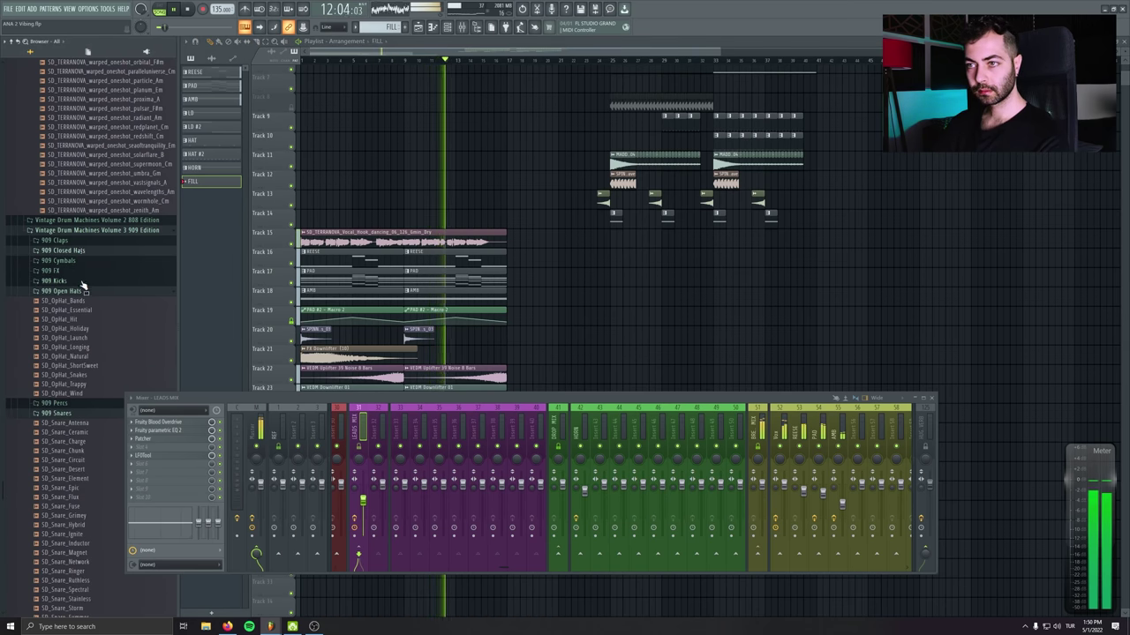
left_click(81, 290)
left_click(82, 316)
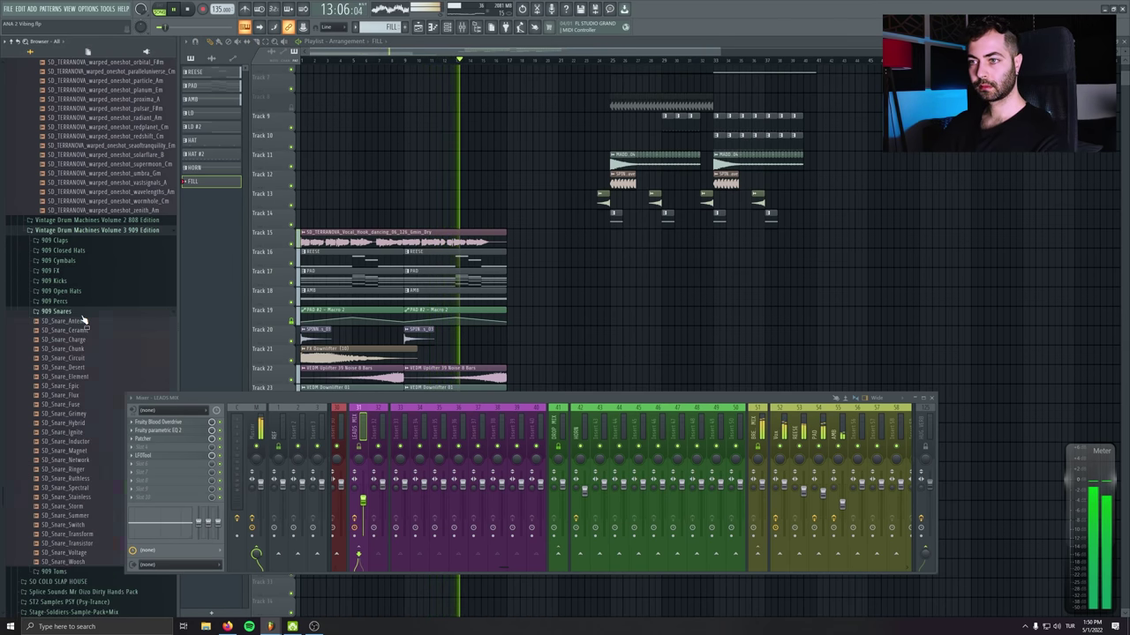
left_click(81, 292)
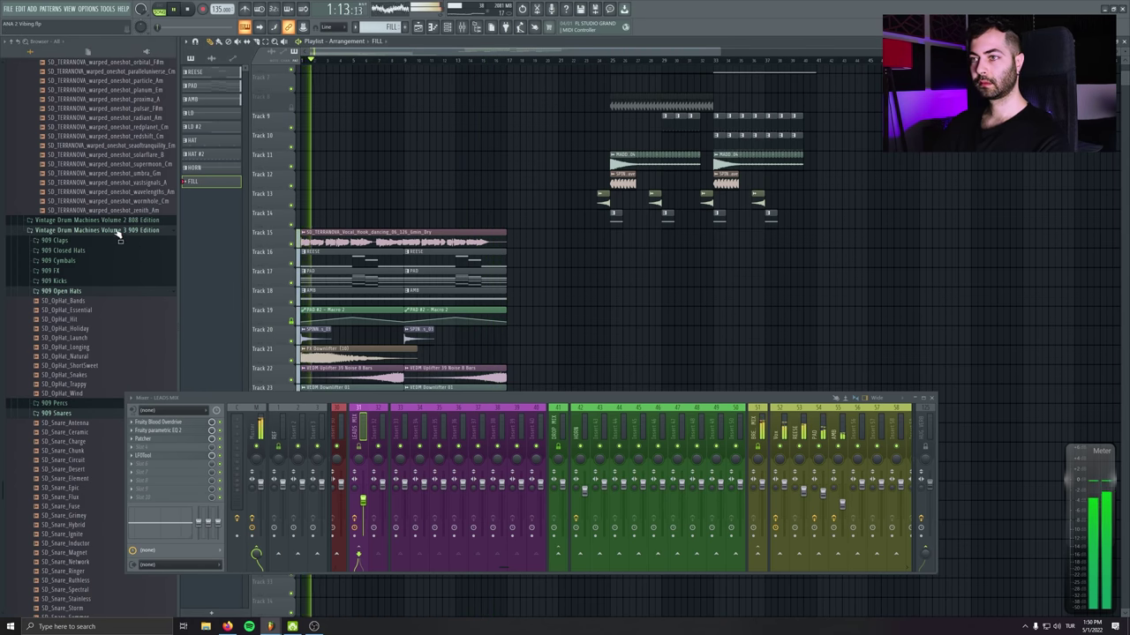
scroll(587, 320, "up", 2)
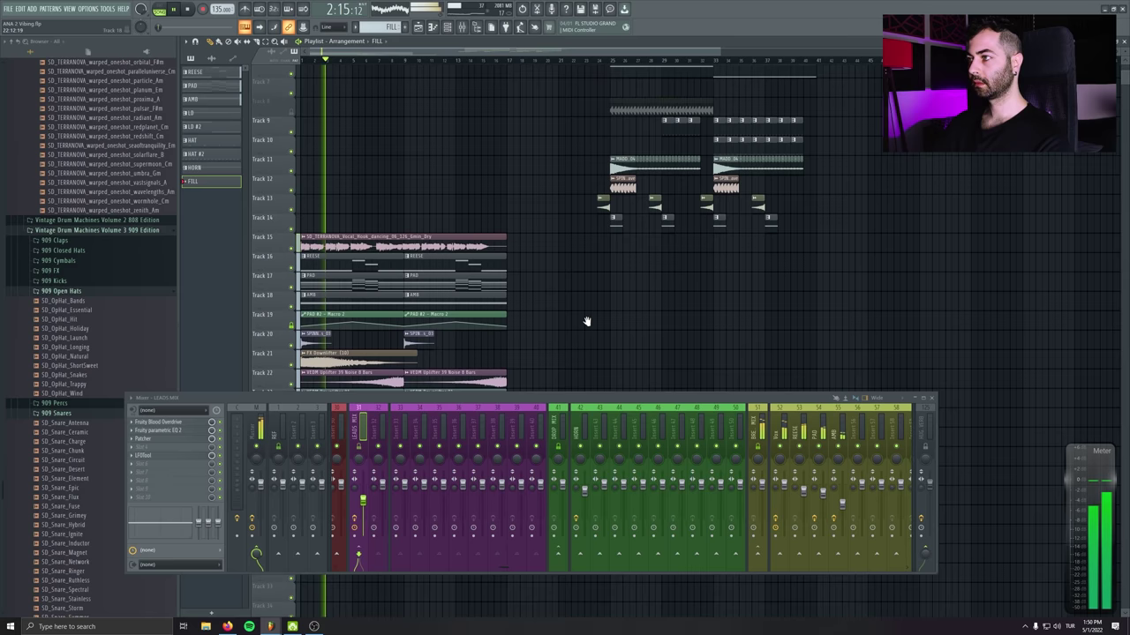
left_click(92, 241)
scroll(574, 221, "down", 3)
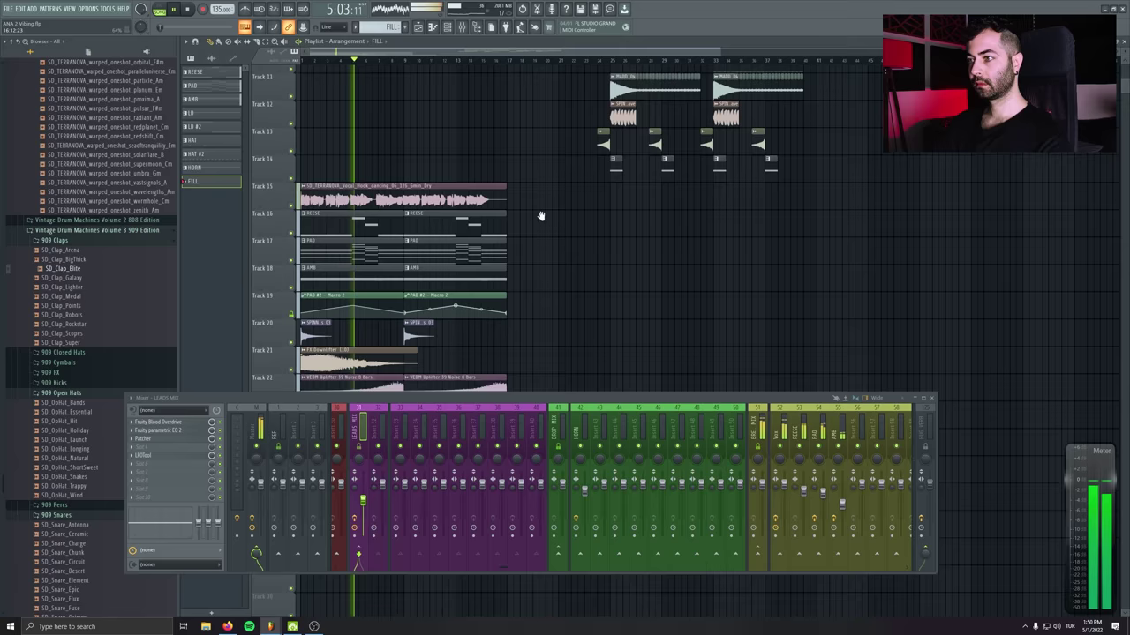
Add the SD_Clap_Elite sample to the playlist and insert an empty track above the vocal track for it
left_click_drag(97, 278, 580, 156)
scroll(580, 221, "up", 3)
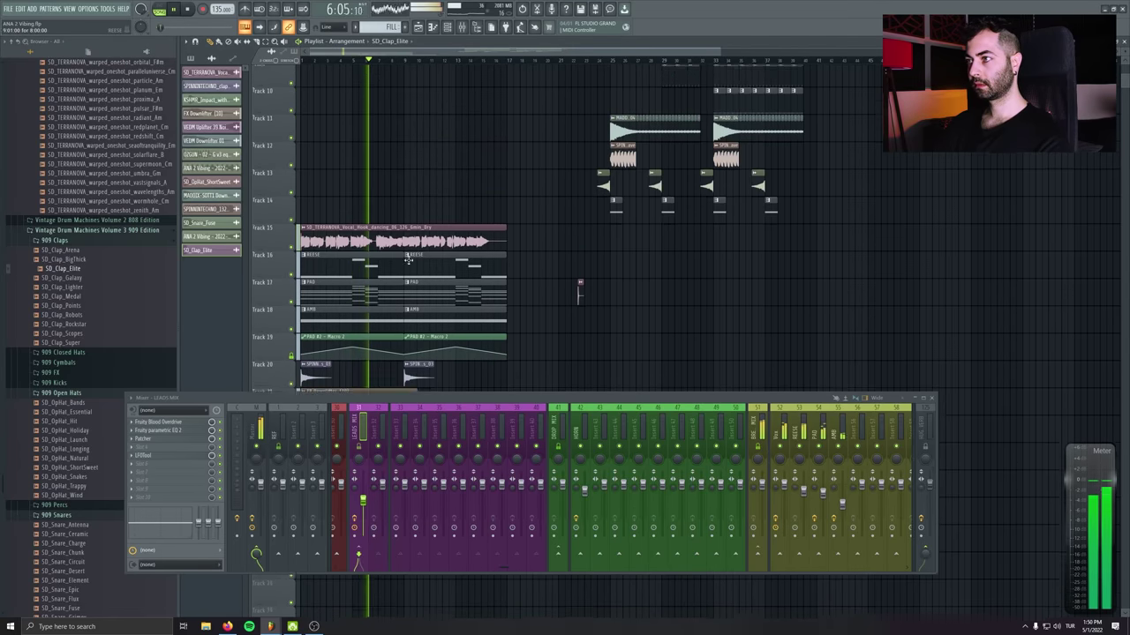
right_click(280, 231)
left_click(334, 408)
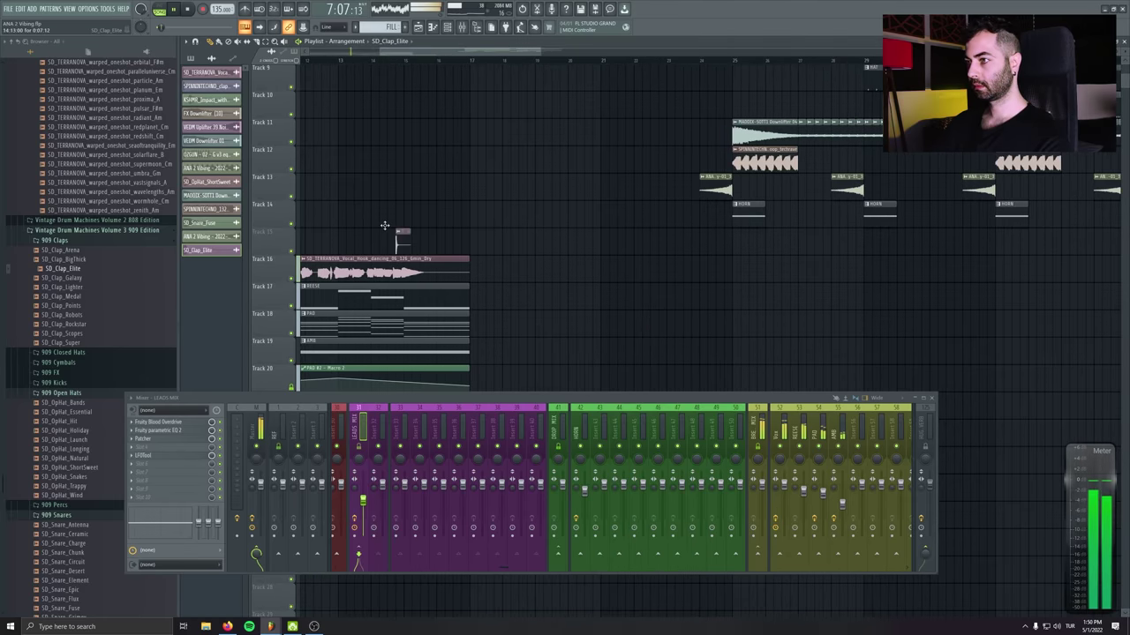
Place SD_Clap_Elite clips on Track 15 at step 9 of bars 9, 10, 11 and 12
scroll(592, 242, "up", 4)
left_click(429, 253)
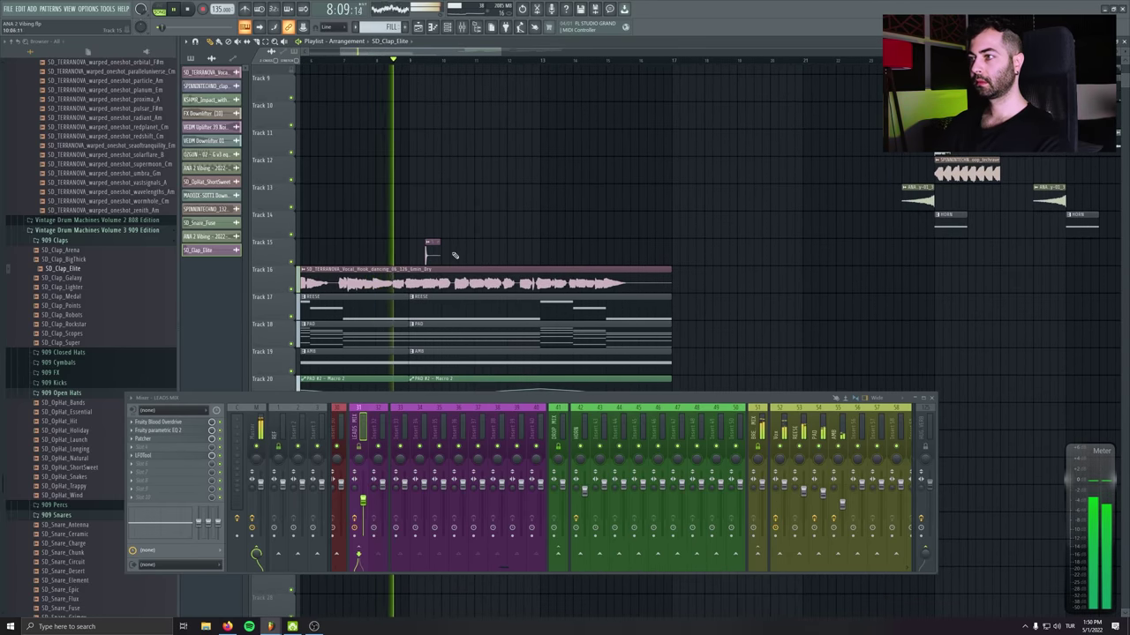
left_click(461, 252)
left_click(489, 253)
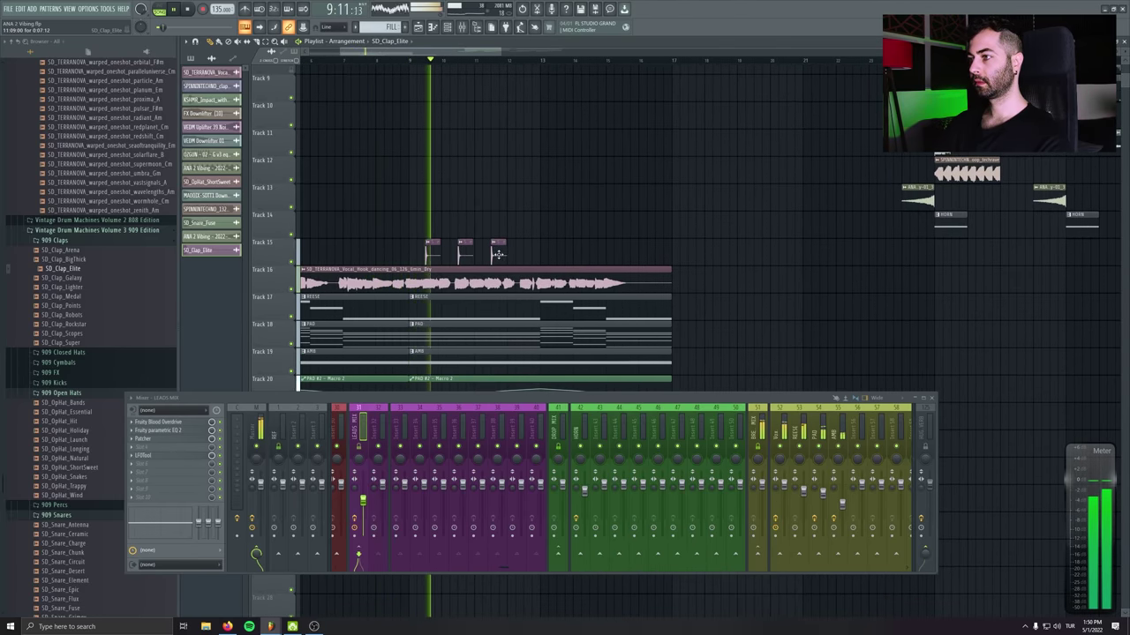
left_click(527, 253)
scroll(436, 253, "up", 3)
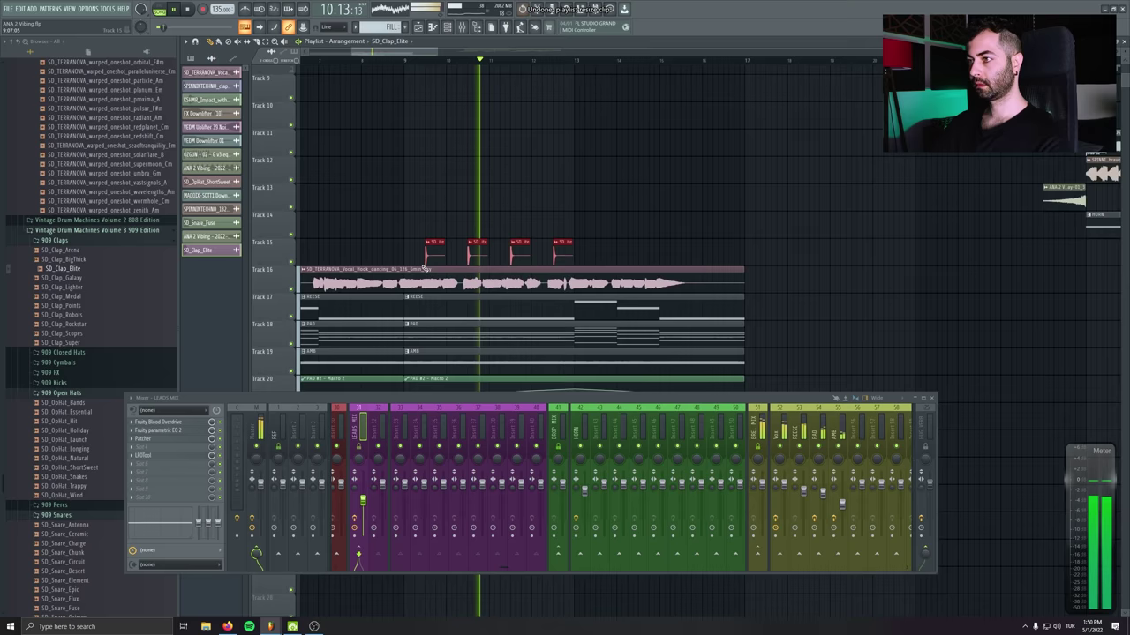
Set the SD_Clap_Elite channel volume to 53% and duplicate its four Track 15 clips into bars 13 to 16
left_click(210, 249)
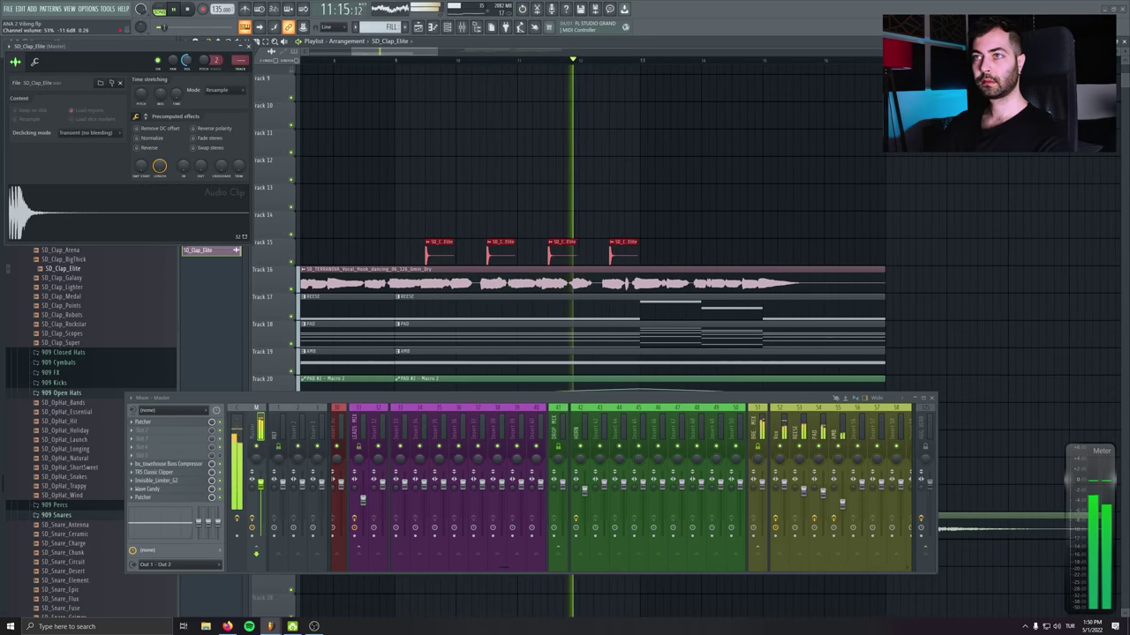
left_click(249, 46)
scroll(530, 253, "down", 3)
left_click(565, 253)
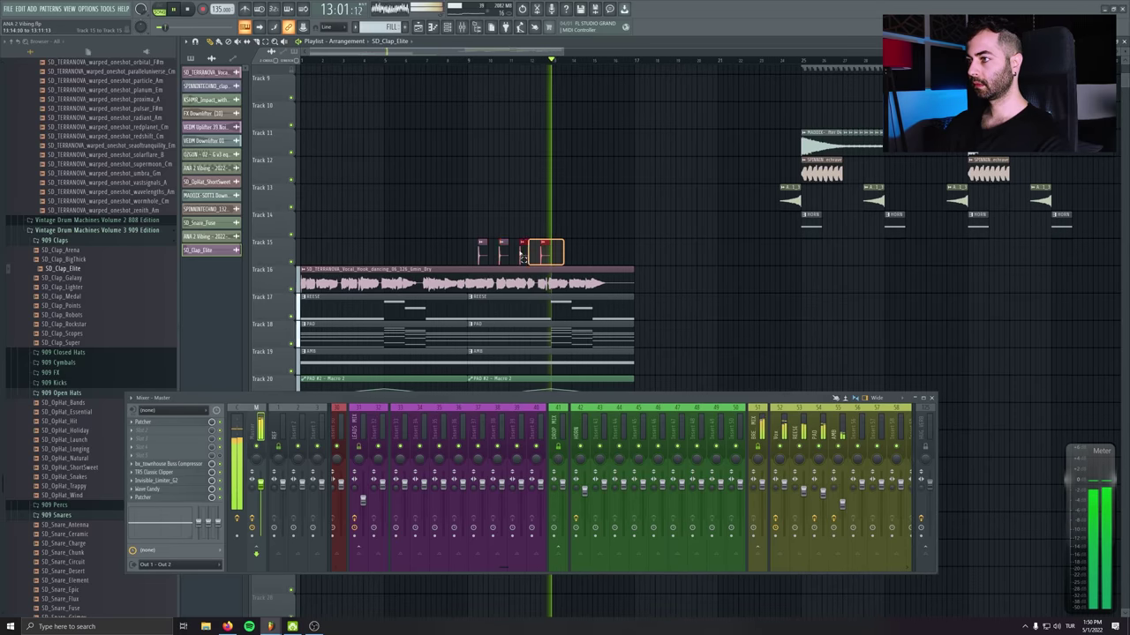
left_click_drag(585, 253, 627, 253)
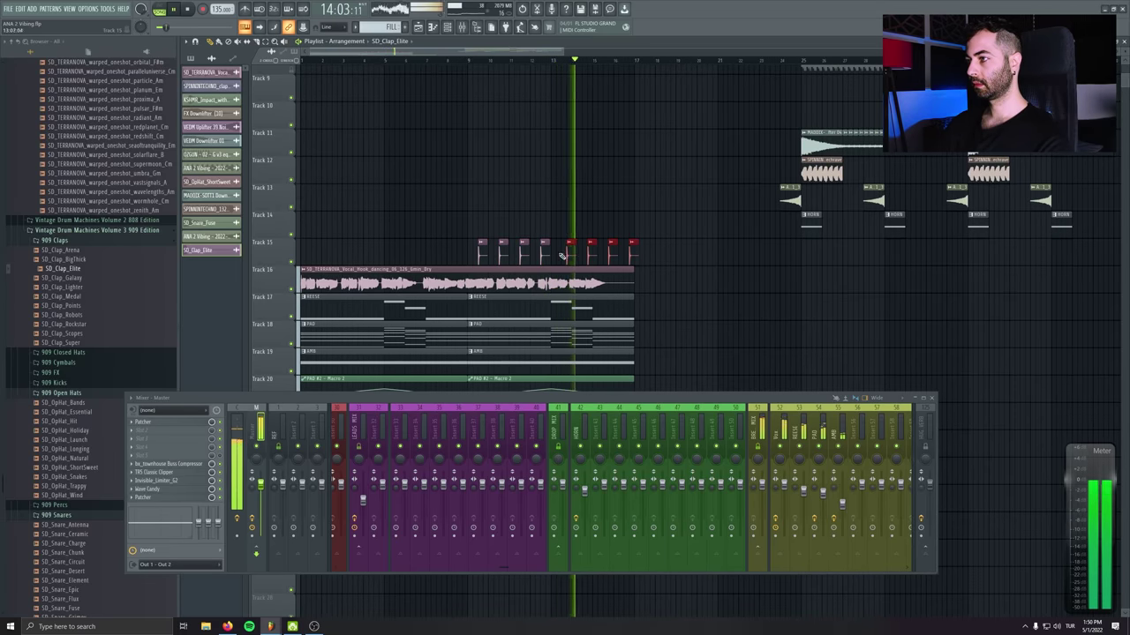
Move the row of SD_Clap_Elite clips up to Track 11, directly below the hat tracks
scroll(568, 253, "up", 2)
scroll(569, 254, "down", 3)
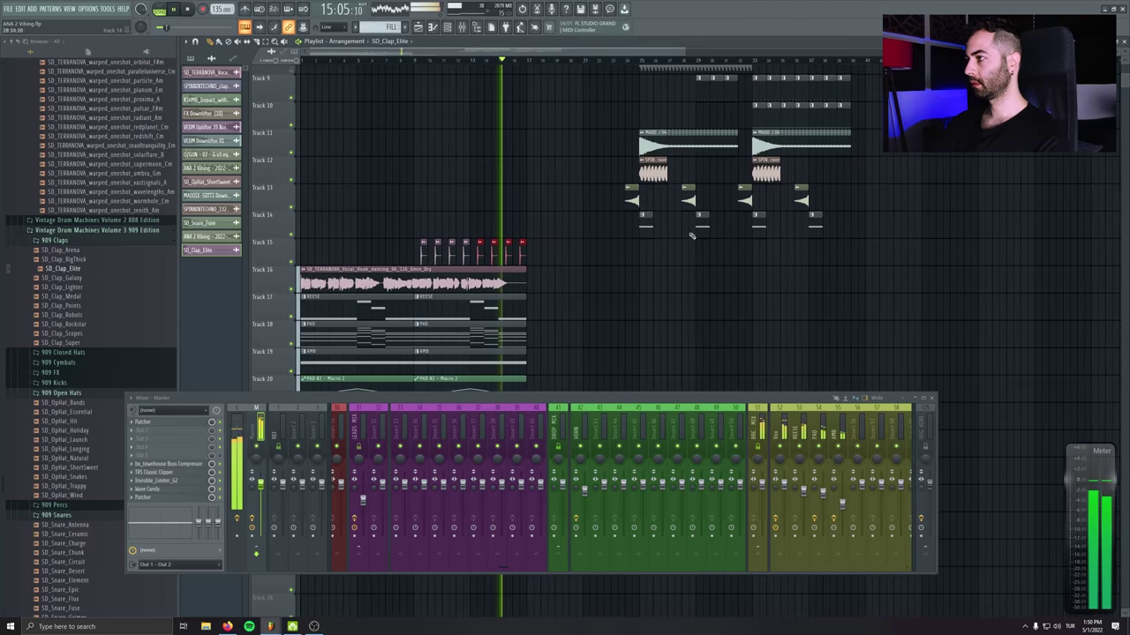
scroll(291, 303, "up", 2)
left_click_drag(291, 303, 286, 206)
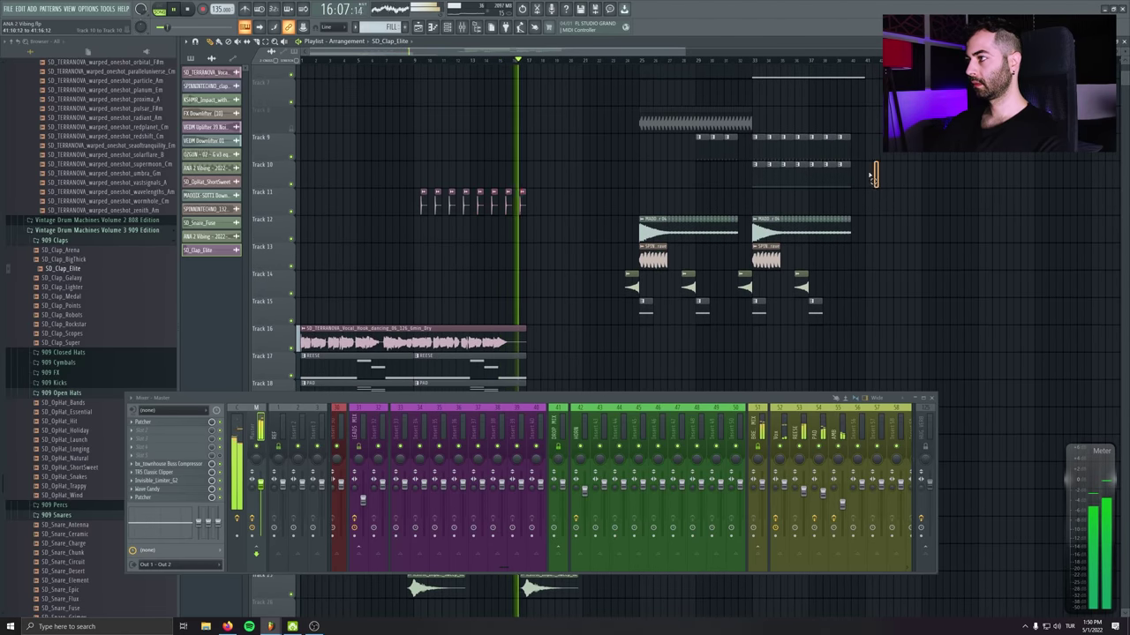
Copy the hat clips from Track 10 to Track 9 starting at bar 9, and play from there
mouse_move(871, 177)
left_mouse_down()
mouse_move(877, 147)
mouse_move(749, 157)
left_mouse_up()
left_click_drag(671, 149, 423, 149)
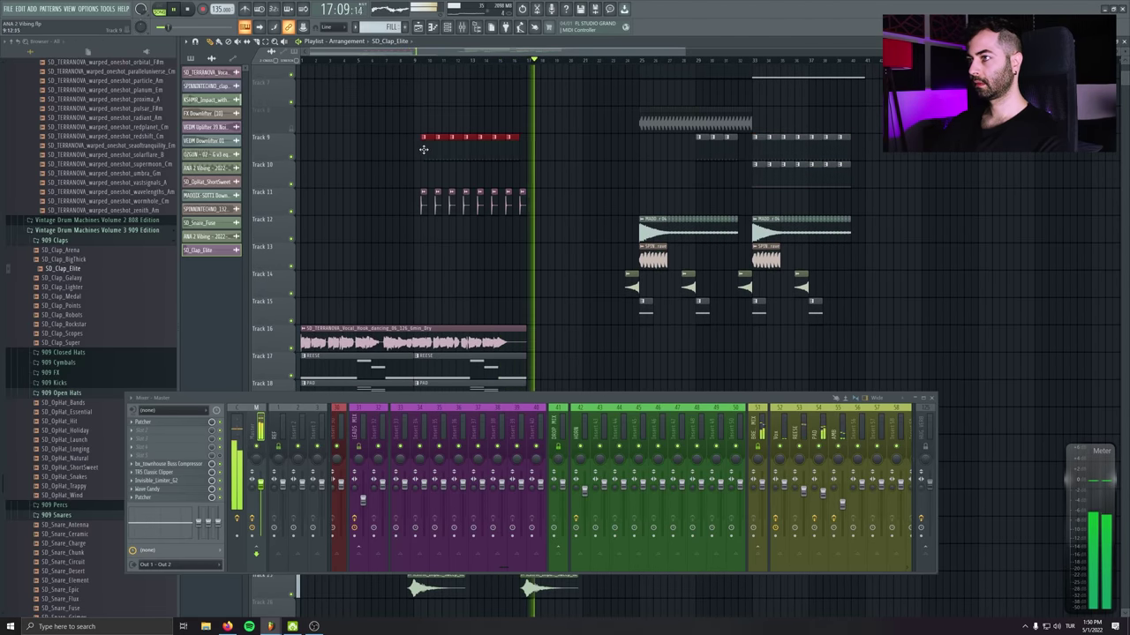
left_click(422, 62)
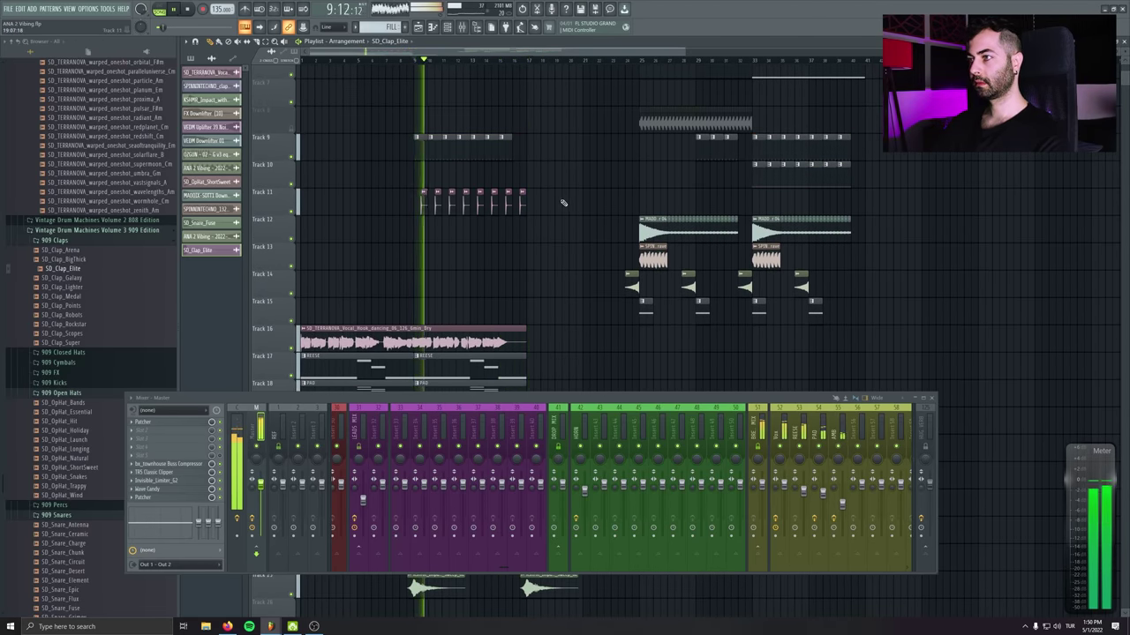
Place the Track 11 claps on beats 2 and 4 of bars 9 to 15 and adjust the HAT pattern's main swing
key("space")
scroll(563, 203, "up", 6)
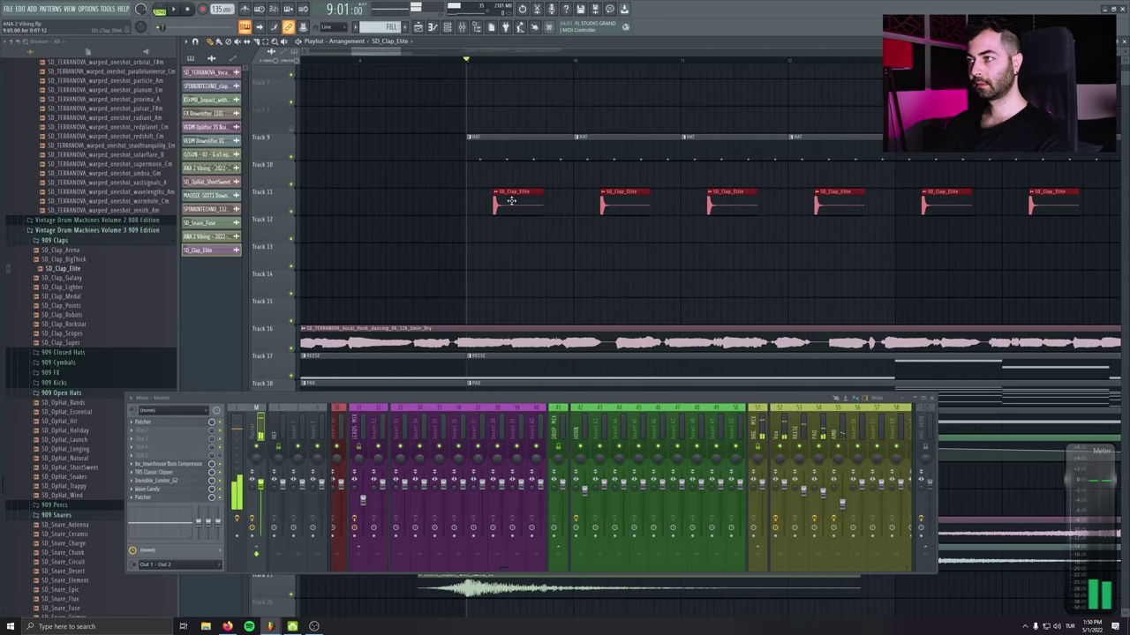
key("space")
scroll(465, 243, "down", 5)
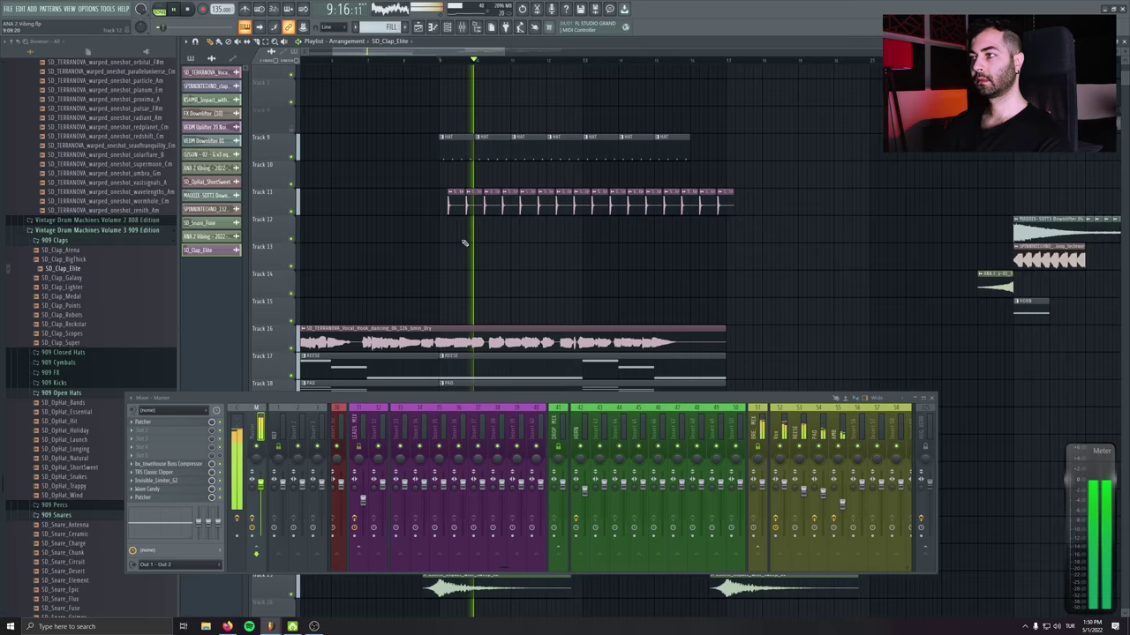
scroll(465, 244, "down", 2)
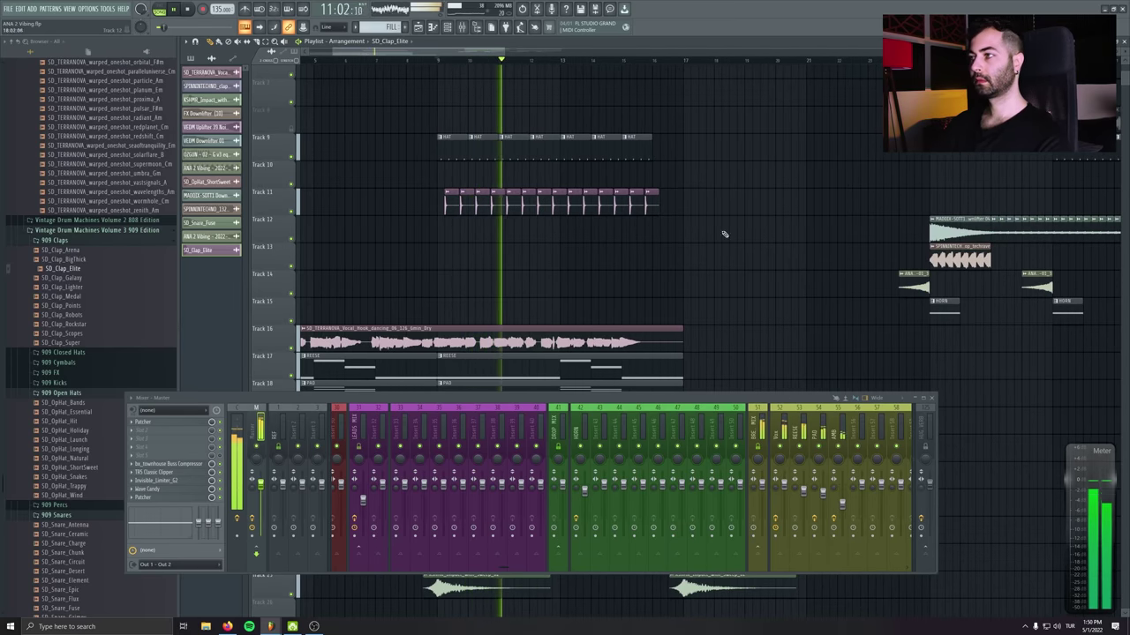
double_click(597, 137)
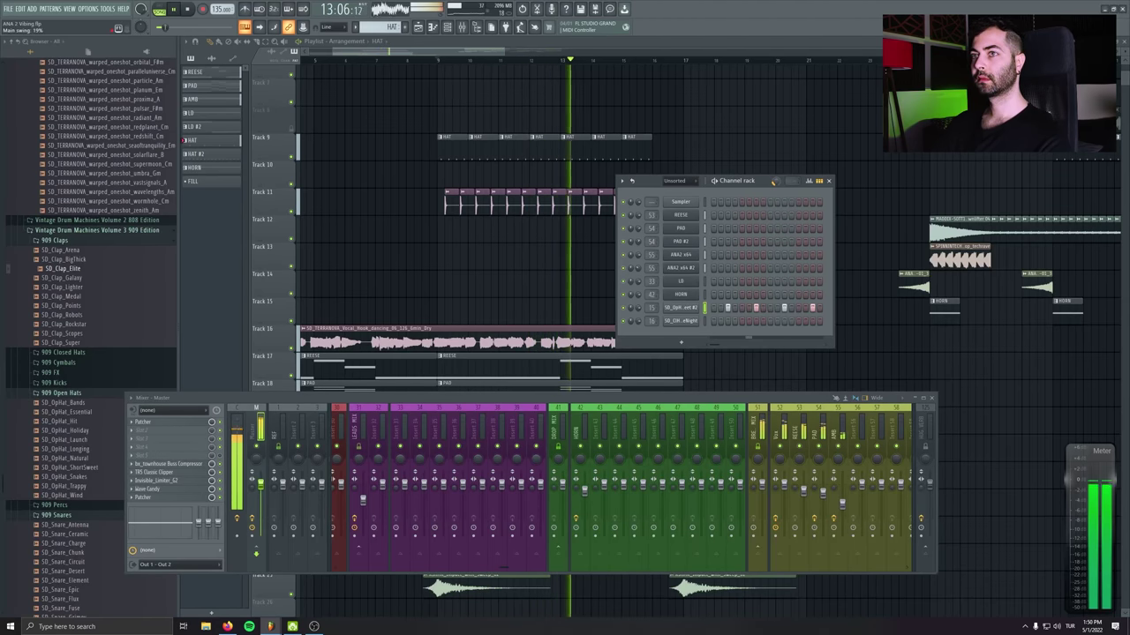
Clone the HORN channel for a new FILL SYNTH pattern and audition the clone's Don'tLetMeGo preset
scroll(773, 181, "down", 5)
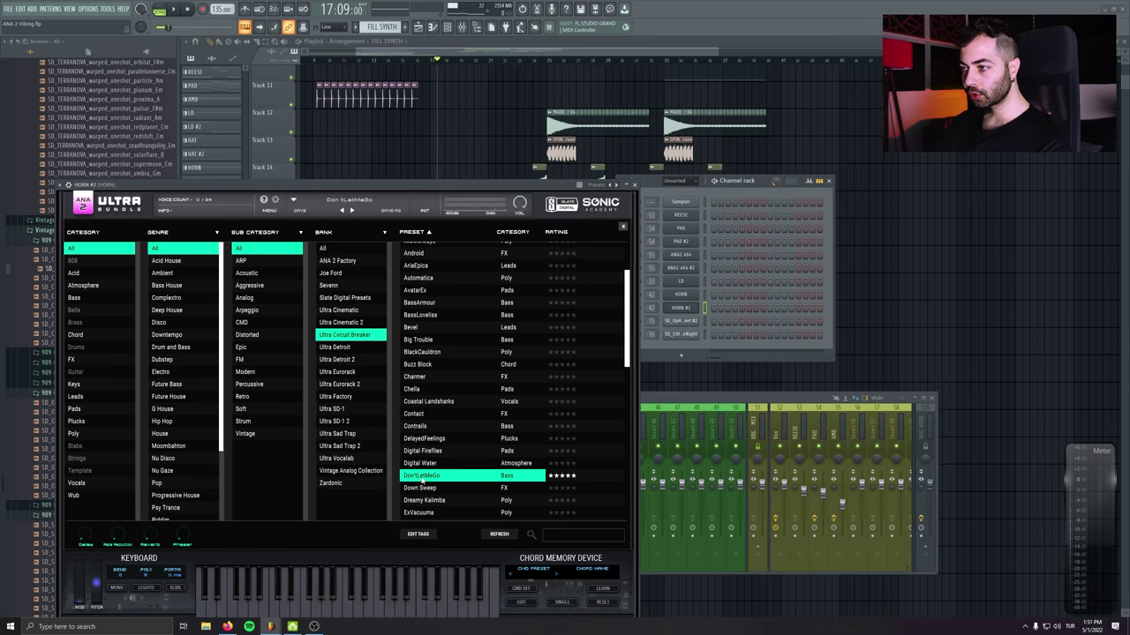
left_click_drag(757, 174, 766, 189)
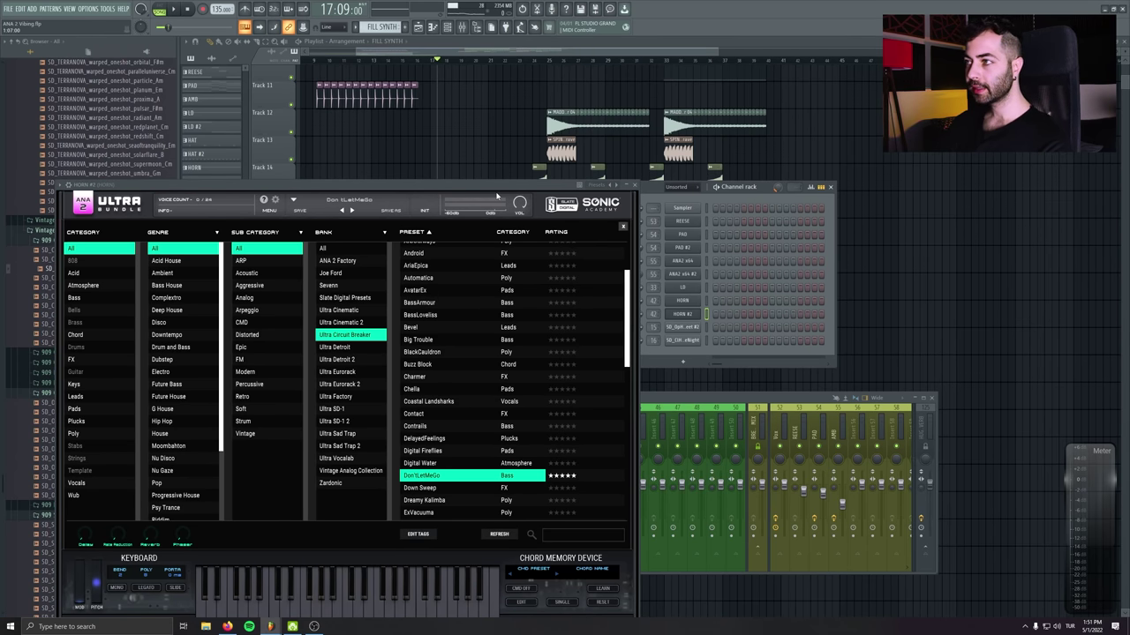
left_click_drag(497, 195, 473, 182)
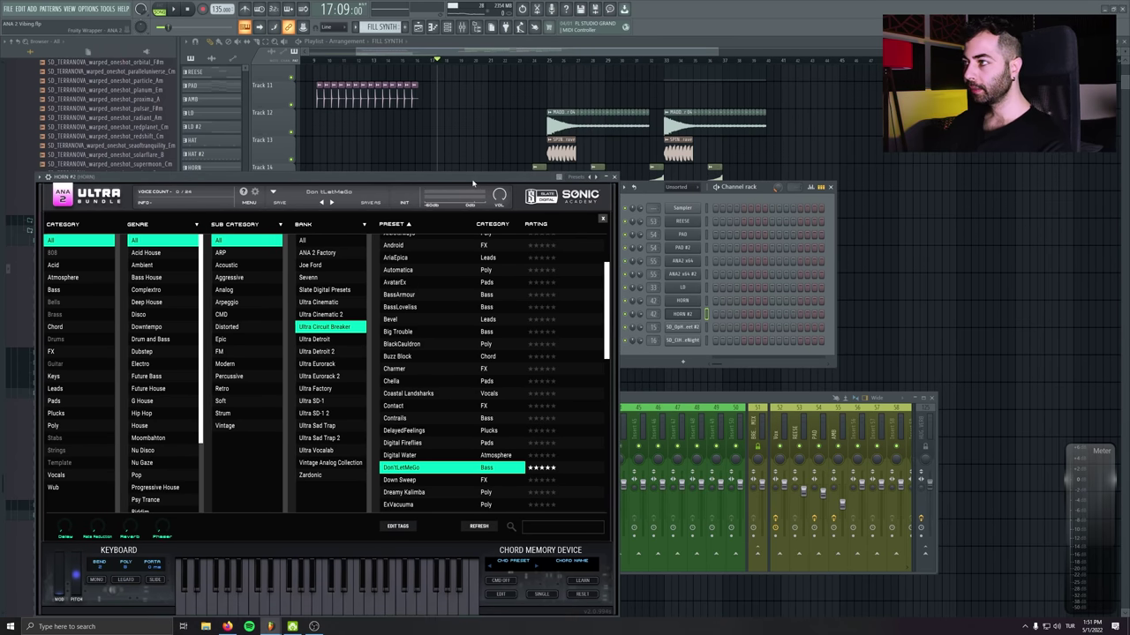
right_click(703, 315)
left_click(381, 178)
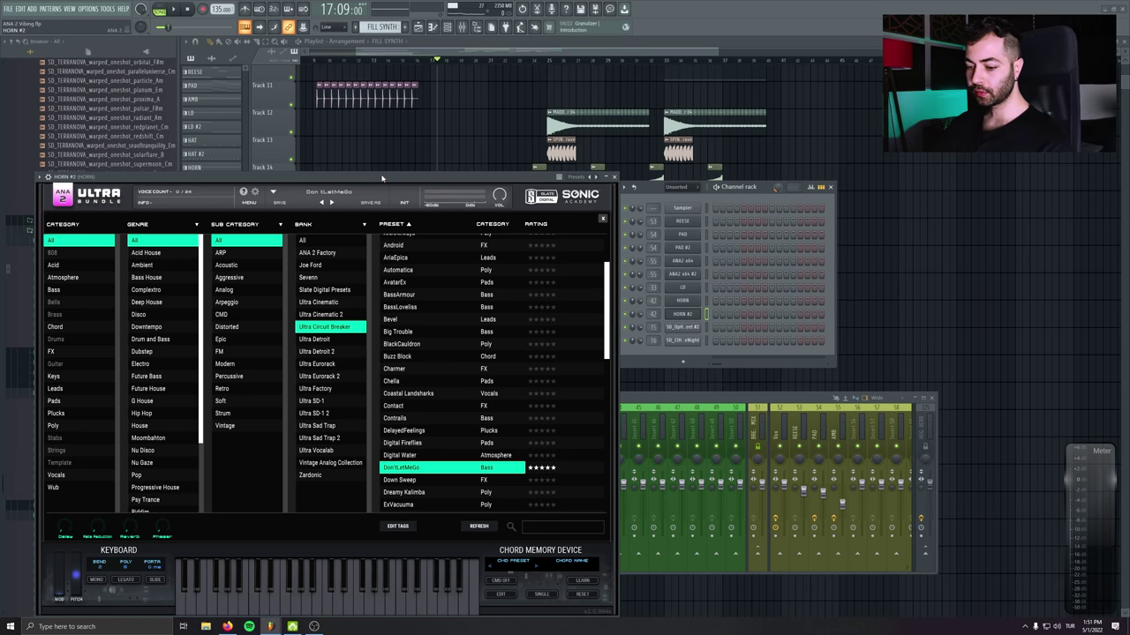
key("z")
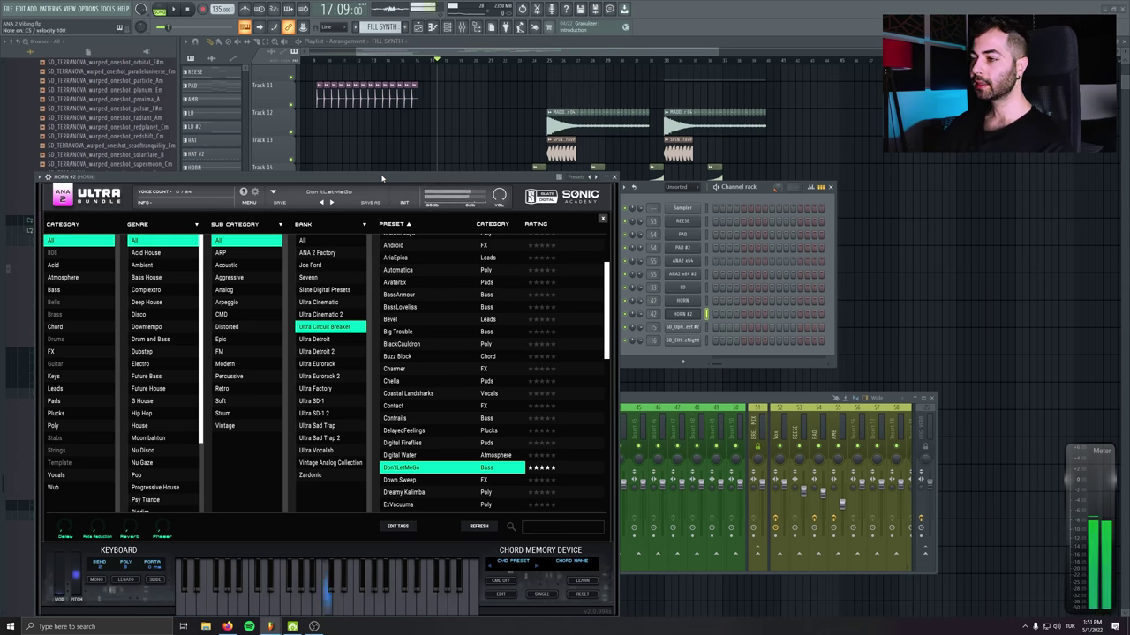
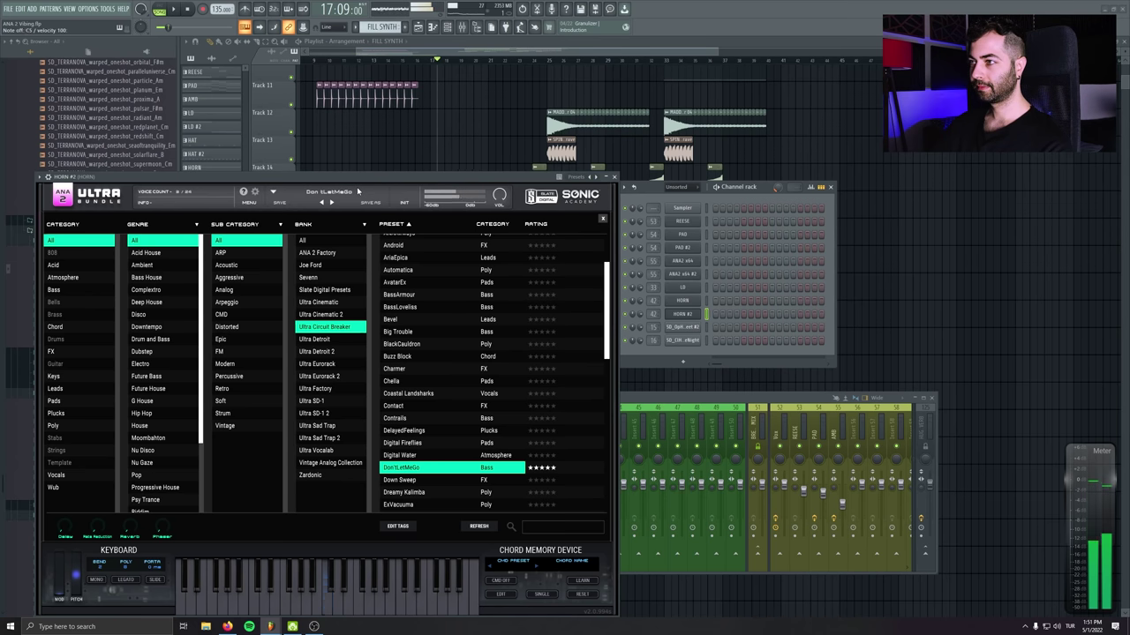
Rename the HORN #2 channel FILL and set up a FILL mixer track on insert 43 with the HORN track's effects
left_click_drag(682, 314, 729, 334)
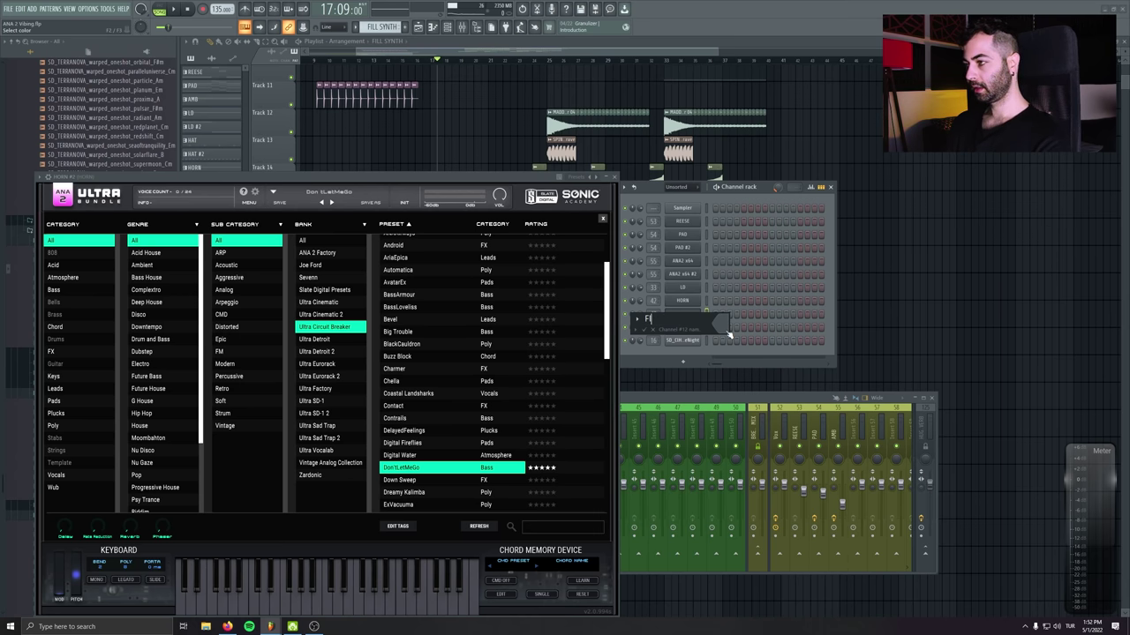
left_click(587, 227)
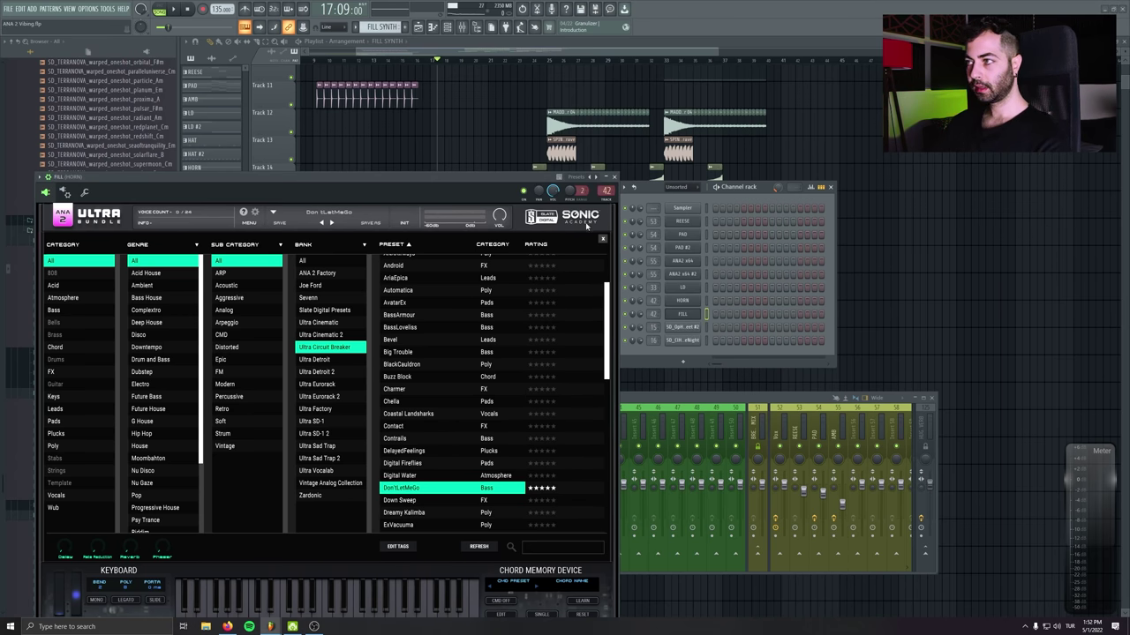
left_click(673, 399)
right_click(691, 425)
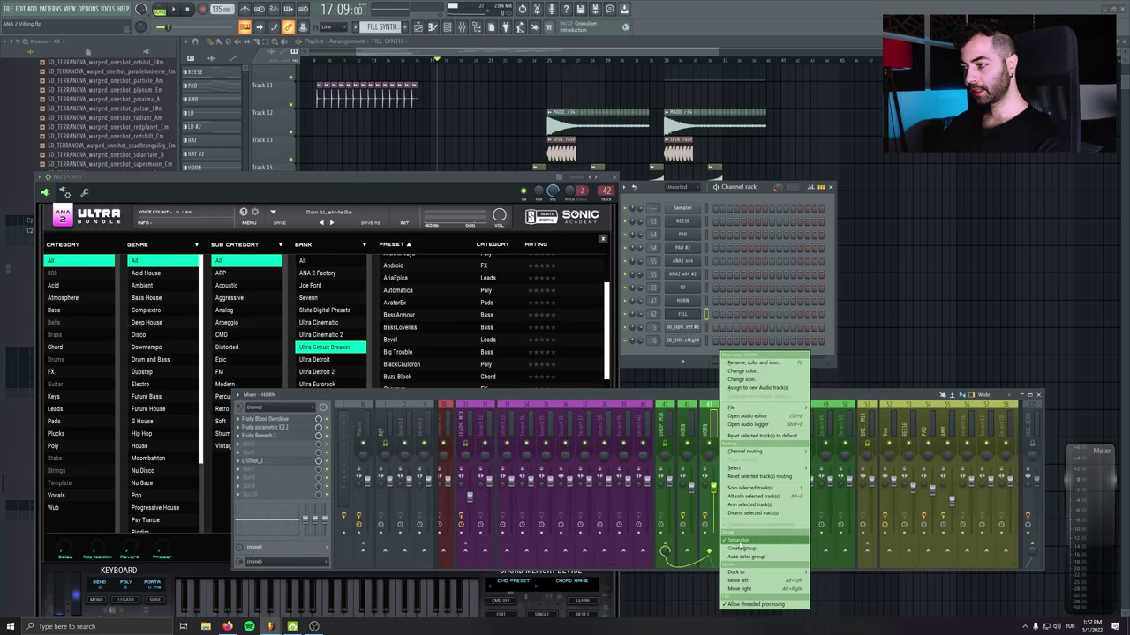
key("alt+Right")
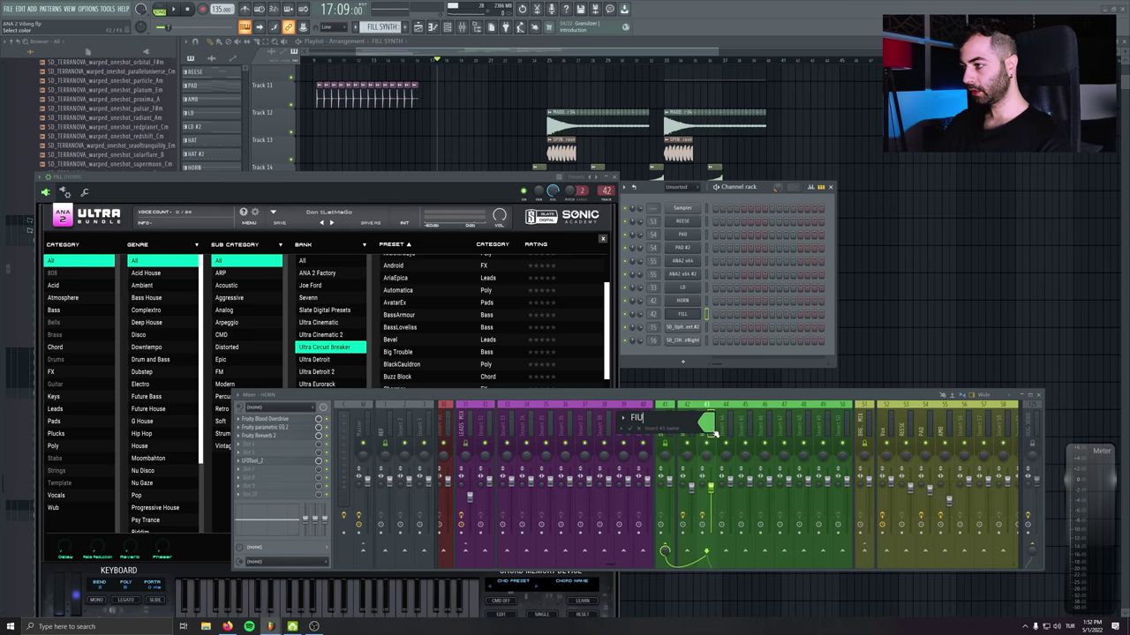
Route the FILL channel to mixer track 43 and add a one-bar note to the FILL SYNTH pattern
left_click_drag(269, 188, 271, 167)
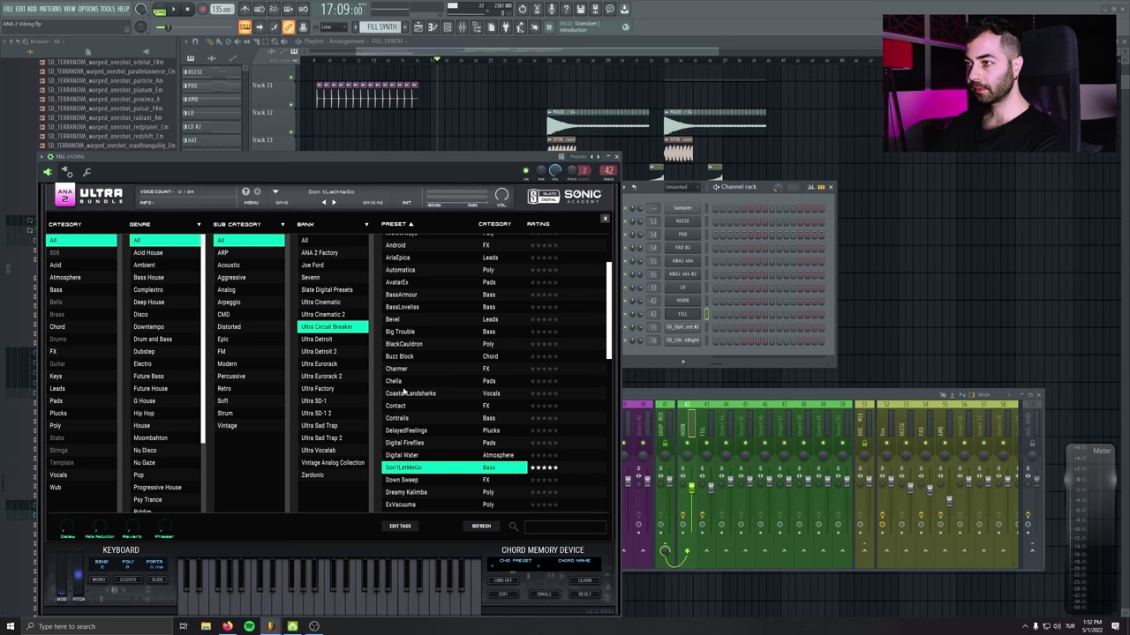
left_click(604, 218)
key("F9")
Raise the FILL synth's Rate Reduction macro to about 23 while the pattern loops
key("space")
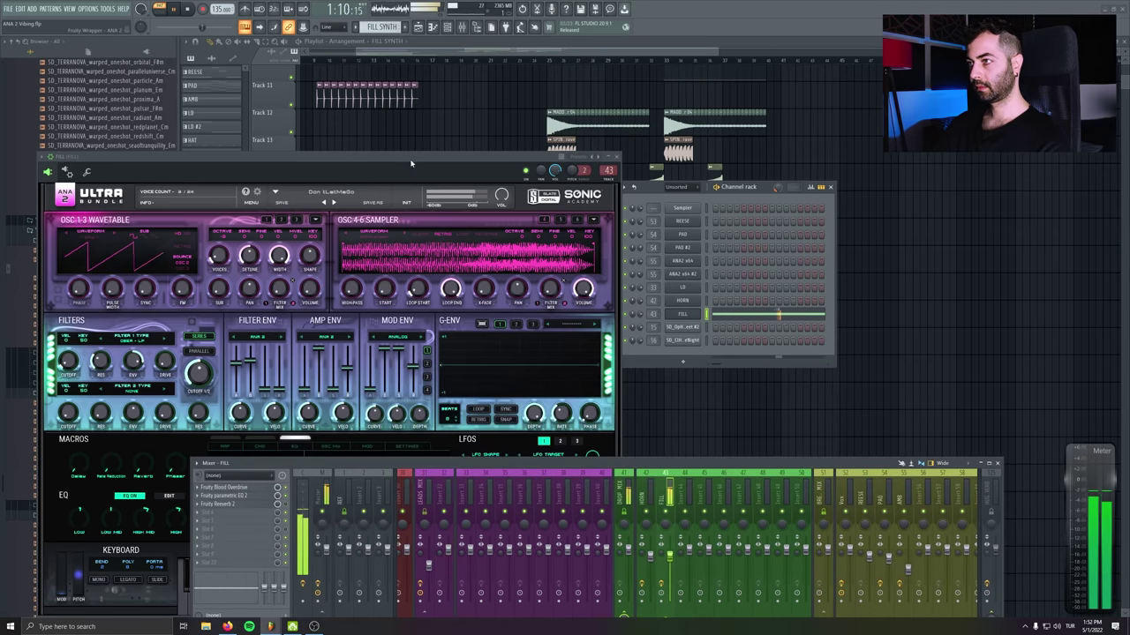
left_click(410, 163)
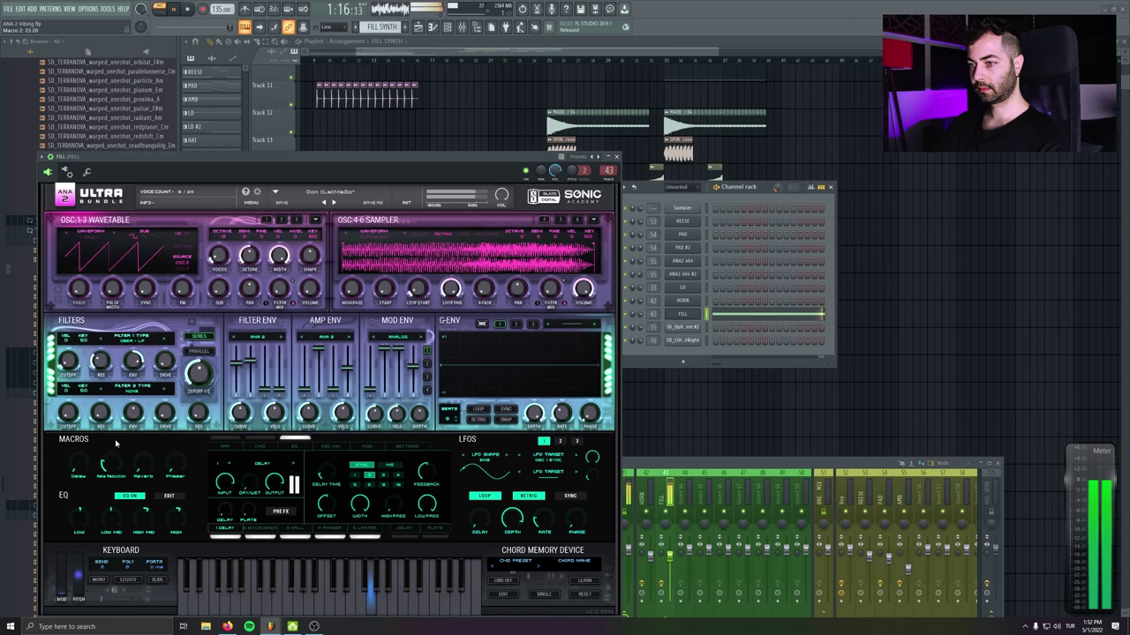
left_click(613, 158)
Place a FILL SYNTH clip on Track 16, lengthen its note to four bars, and fit the clip to bar 16 only
key("F6")
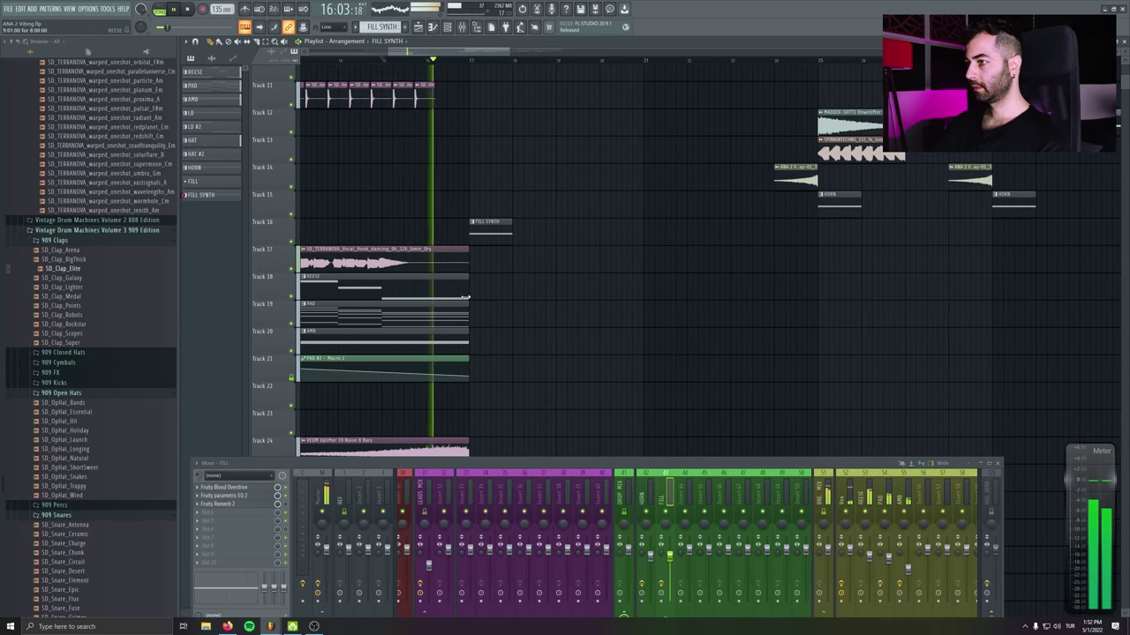
mouse_move(512, 230)
left_mouse_down()
mouse_move(630, 228)
mouse_move(517, 232)
left_mouse_up()
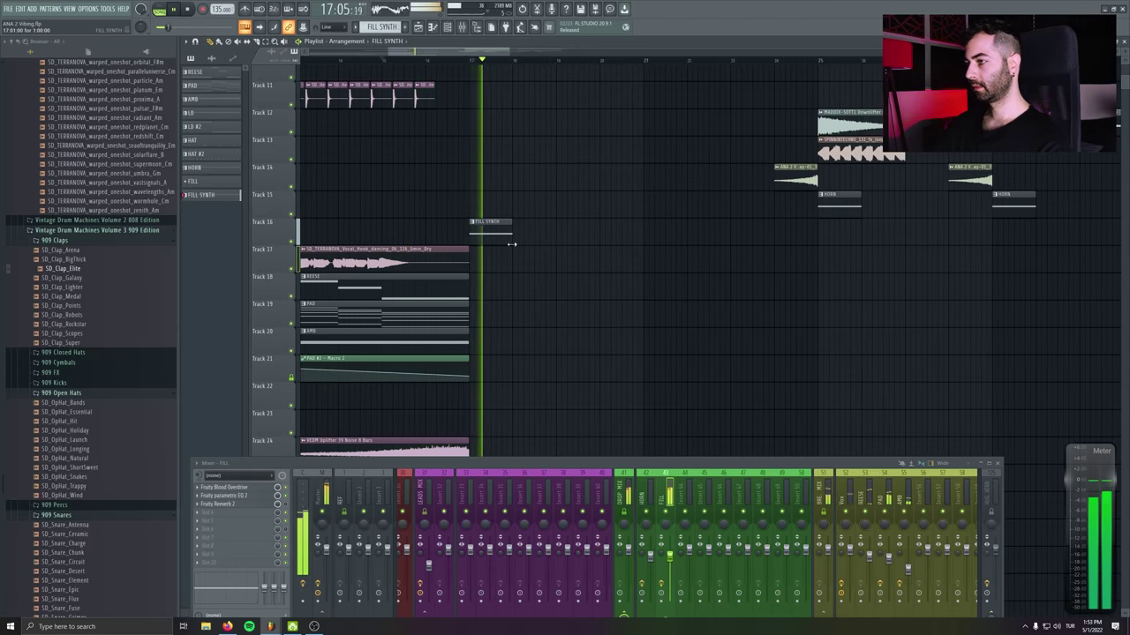
double_click(501, 228)
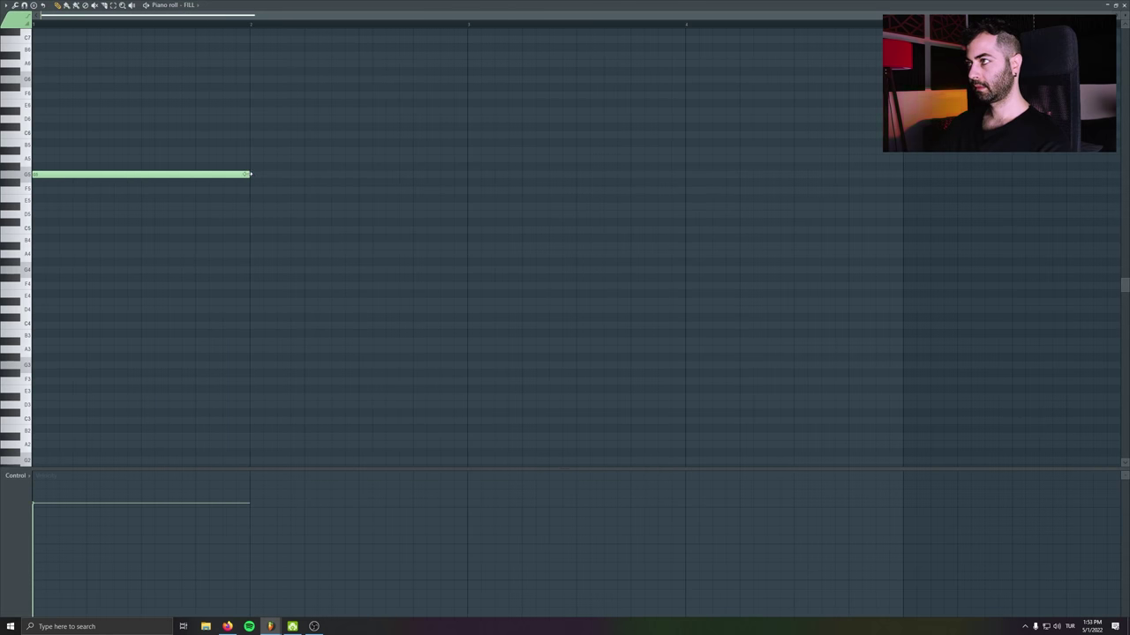
key("F7")
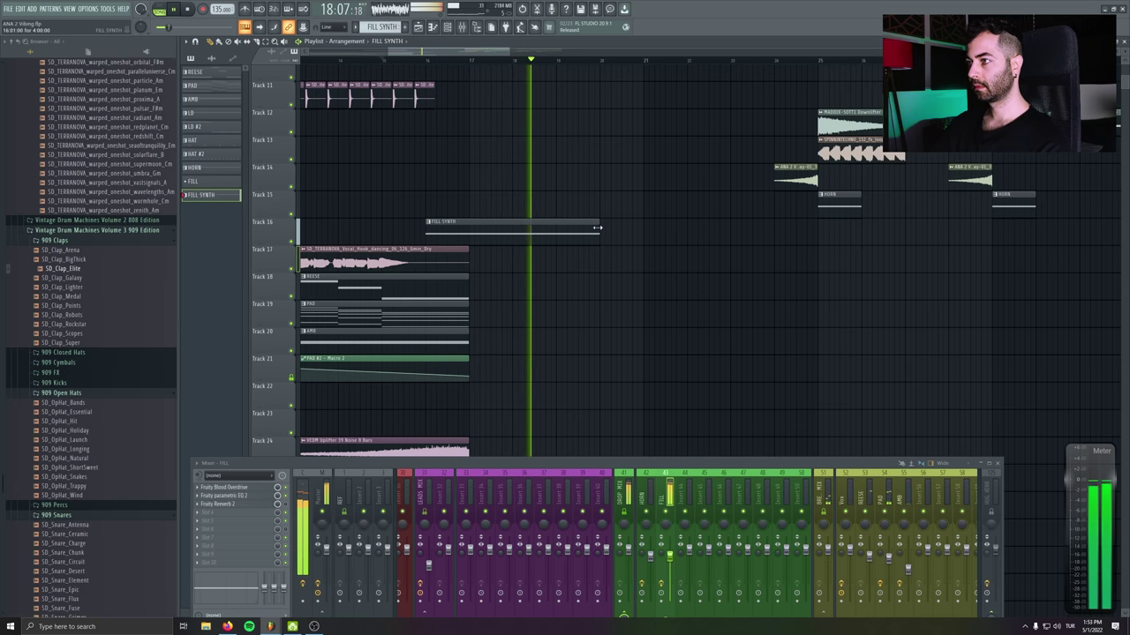
left_click_drag(597, 228, 468, 228)
Try trimming the second REESE clip on Track 18 so it ends at bar 16
left_click(416, 276)
left_click(582, 280)
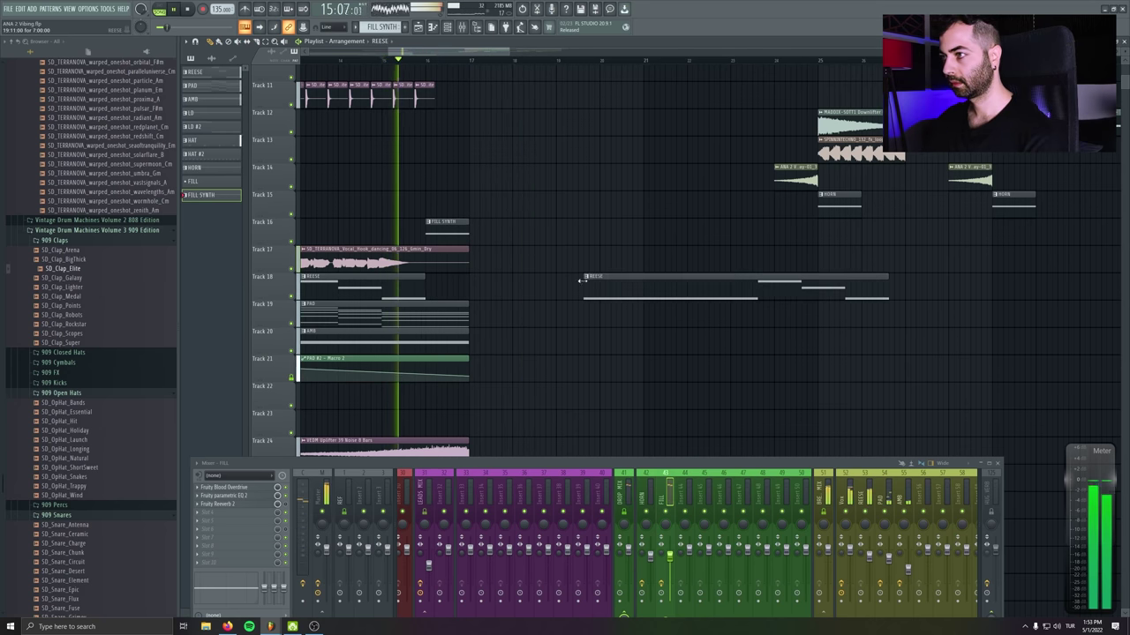
right_click(584, 280)
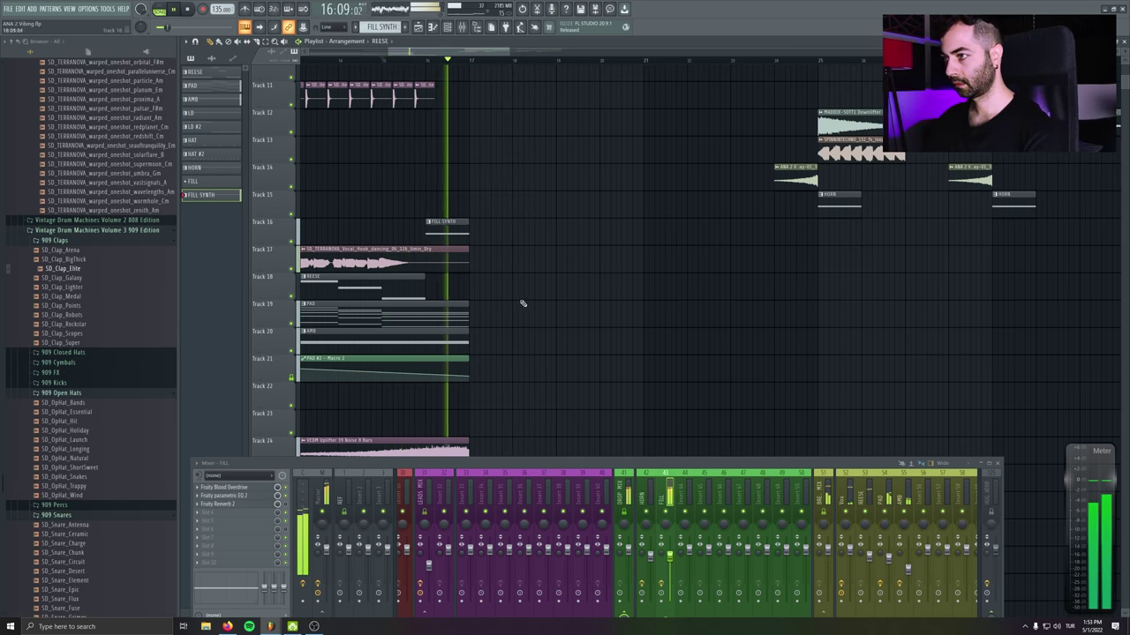
Create an automation clip for the REESE channel volume on Track 19 and copy its starting point's value
left_click(387, 65)
left_click(617, 276)
right_click(635, 277)
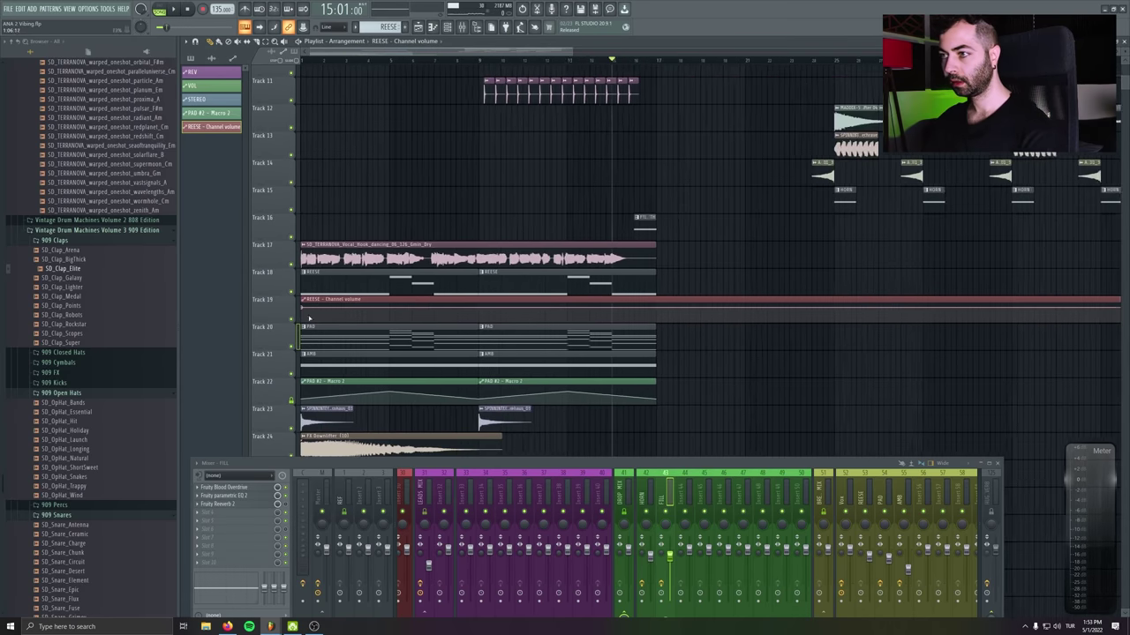
right_click(303, 308)
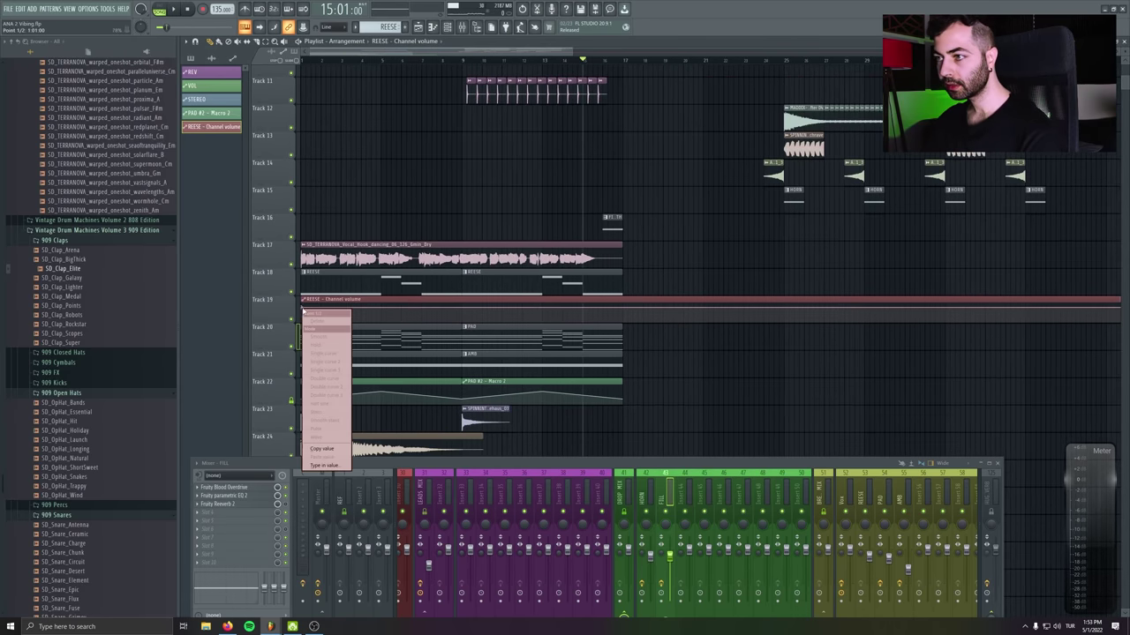
left_click(340, 448)
Shape the REESE volume automation to fade from bar 15 down to zero midway through bar 16, and play from bar 15
scroll(421, 307, "up", 2)
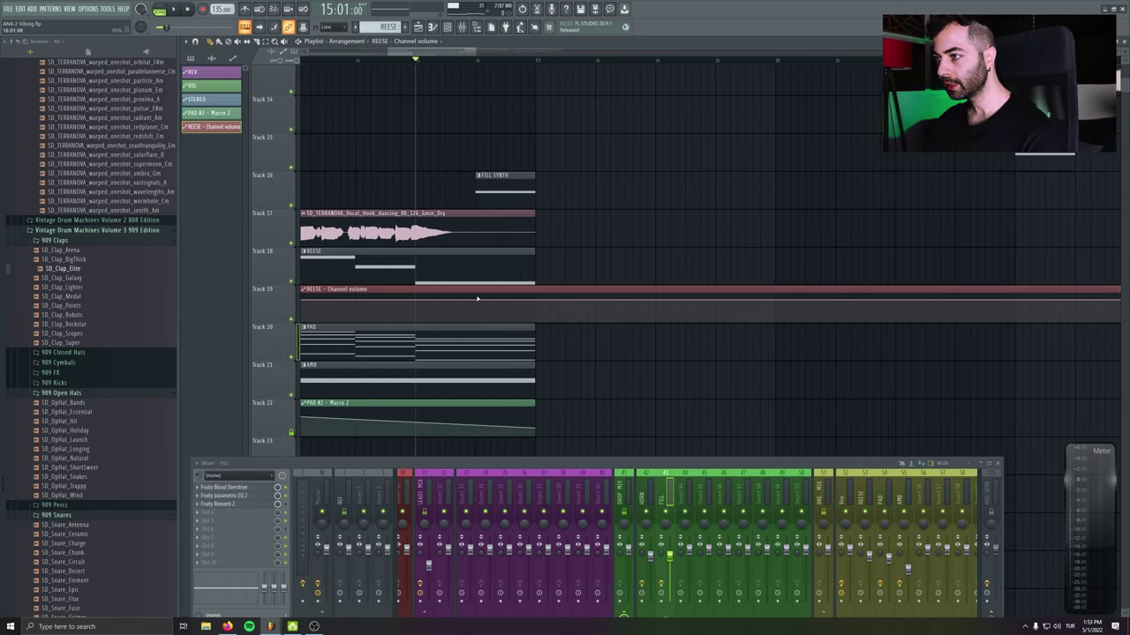
right_click(459, 302)
left_click(484, 449)
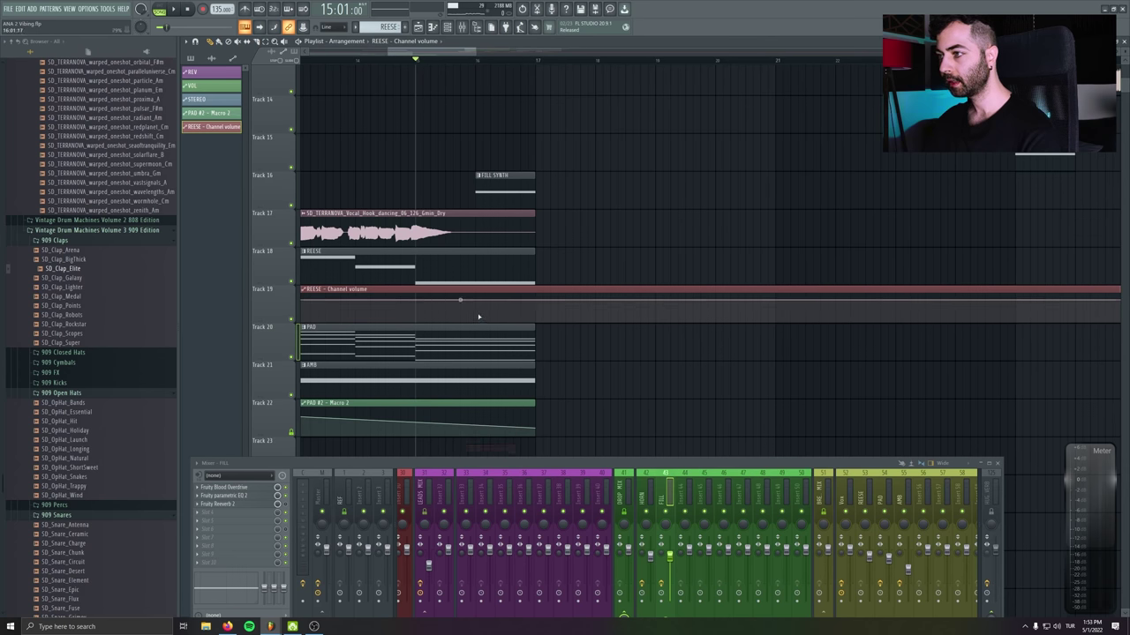
key("space")
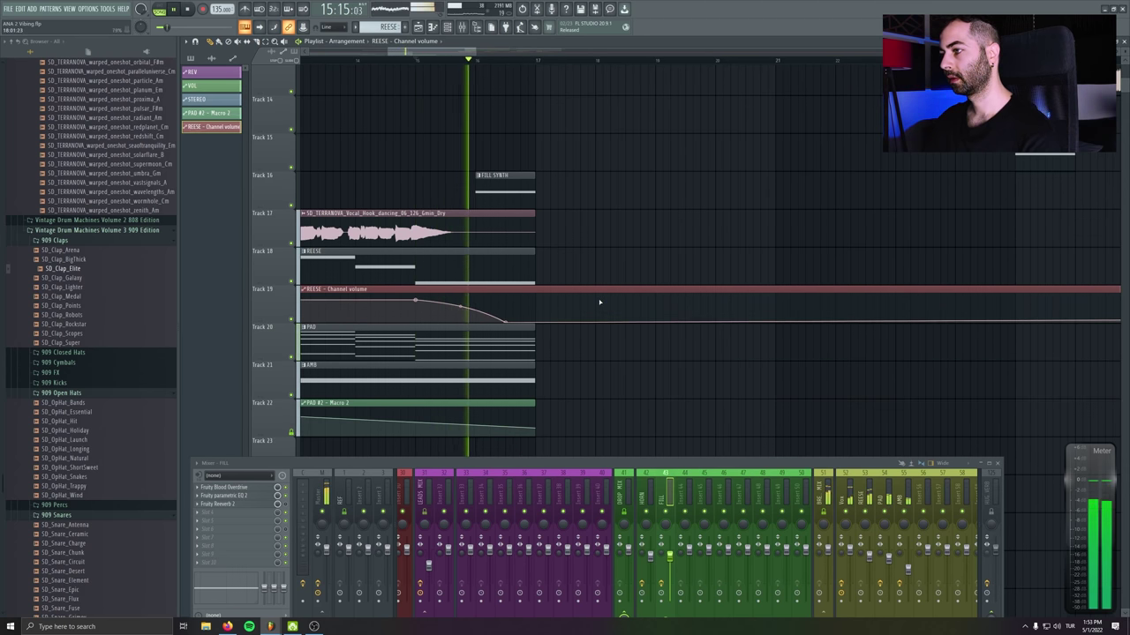
Add points to the REESE volume automation so it rises again by bar 19, paste the copied 78% value there, and stop playback
right_click(595, 318)
right_click(655, 310)
right_click(655, 311)
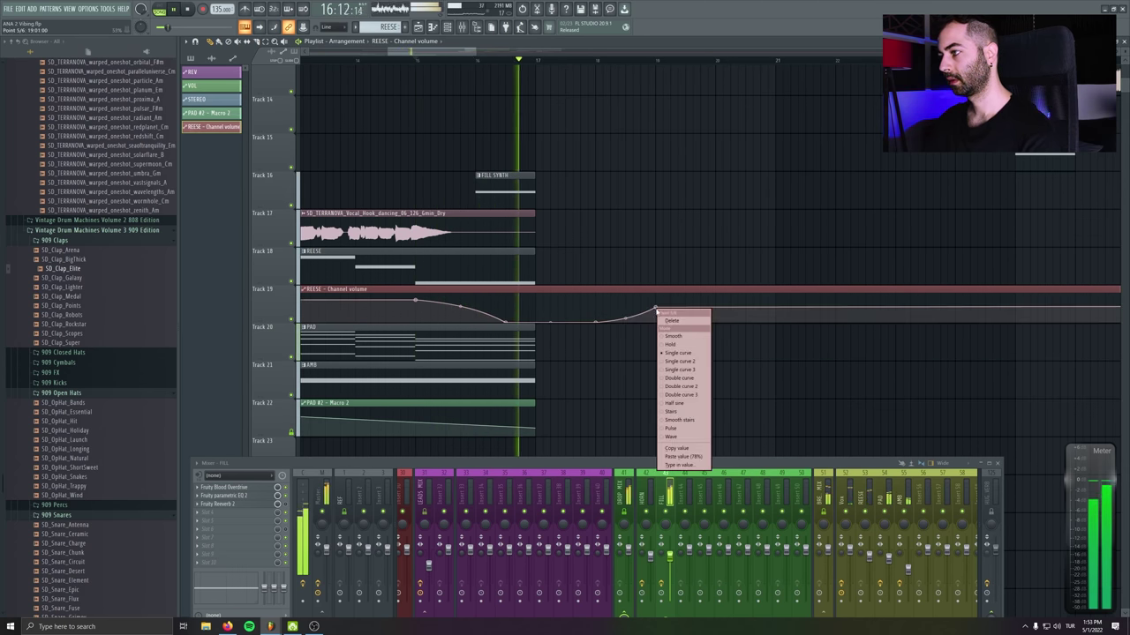
left_click(677, 457)
scroll(631, 348, "down", 3)
key("space")
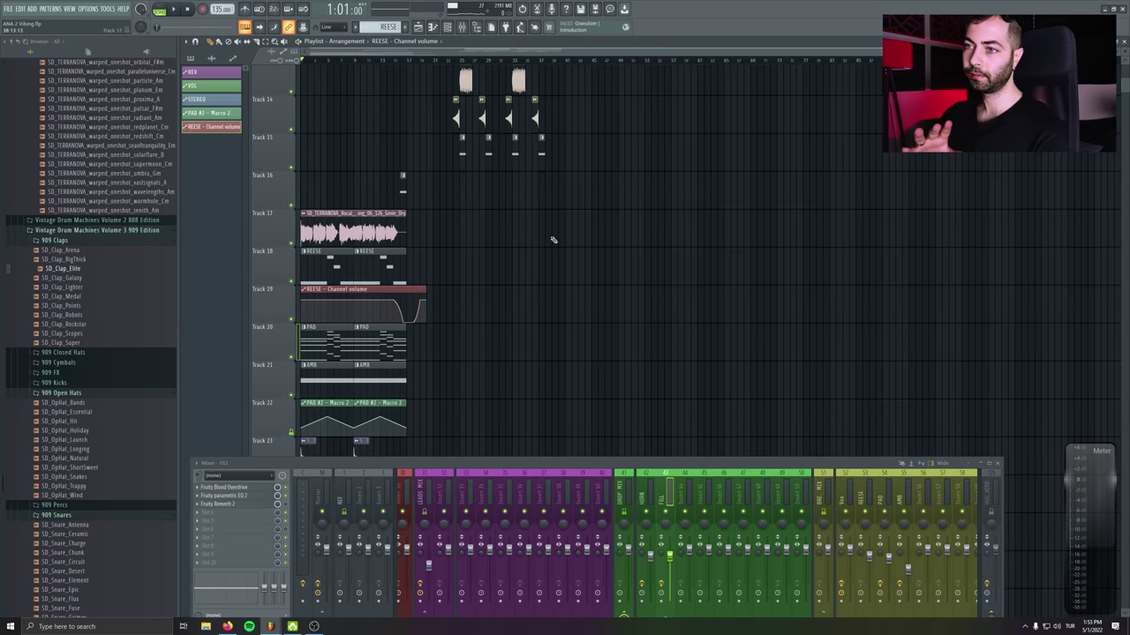
Move all the drop's drum, lead and effect clips eight bars later so the drop starts at bar 33
scroll(419, 210, "up", 3)
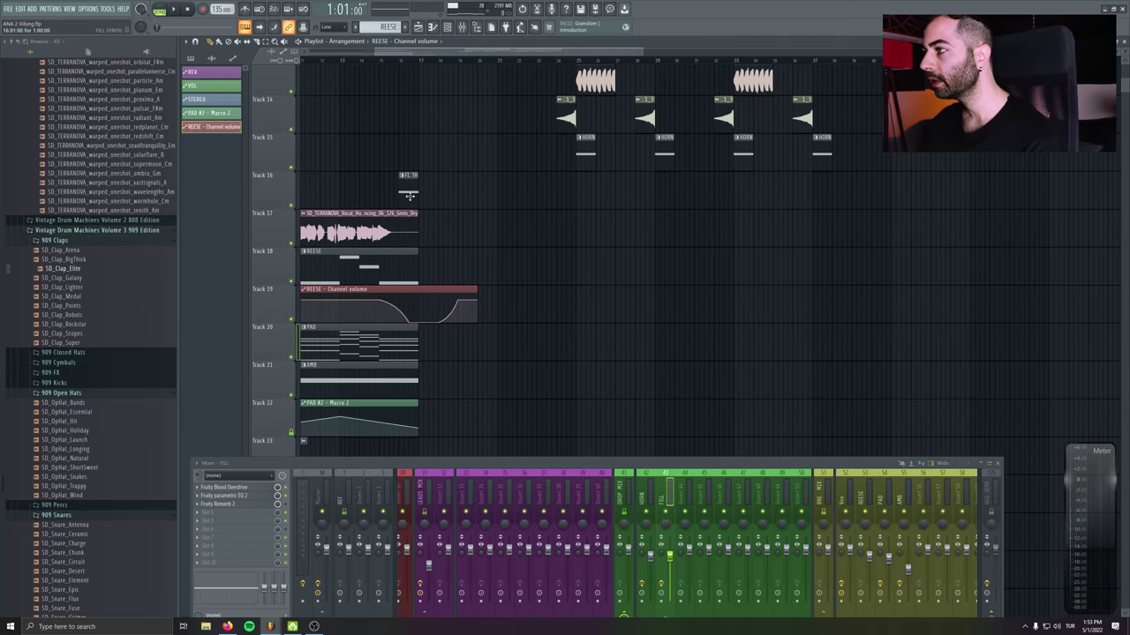
scroll(728, 320, "up", 2)
scroll(541, 185, "up", 3)
left_click(509, 62)
scroll(577, 209, "up", 8)
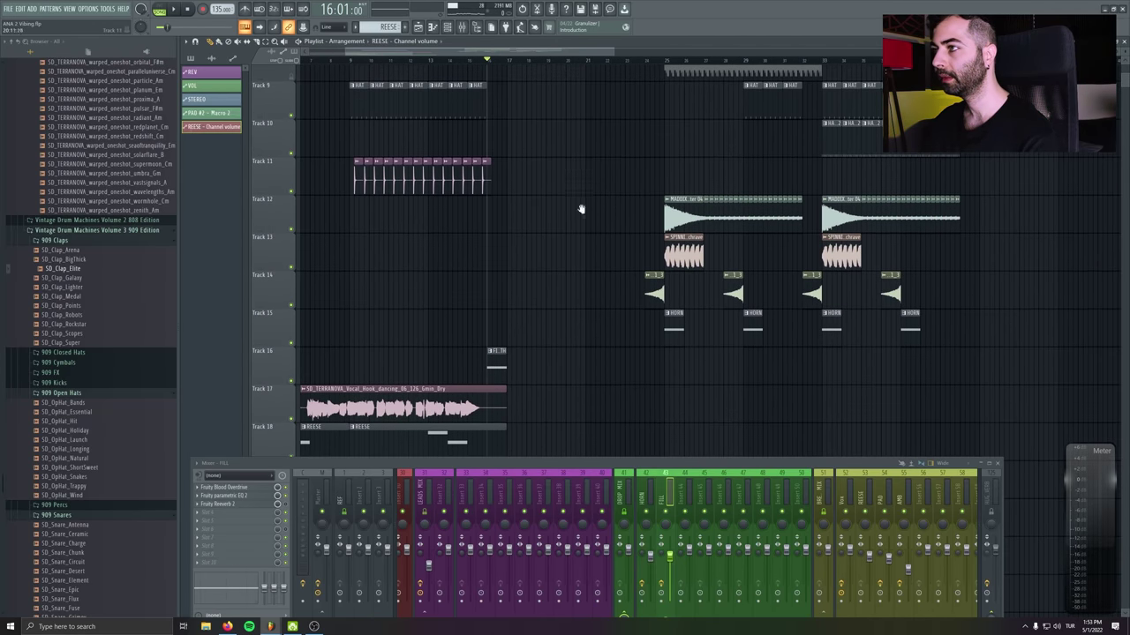
left_click_drag(744, 225, 692, 221)
scroll(397, 269, "down", 11)
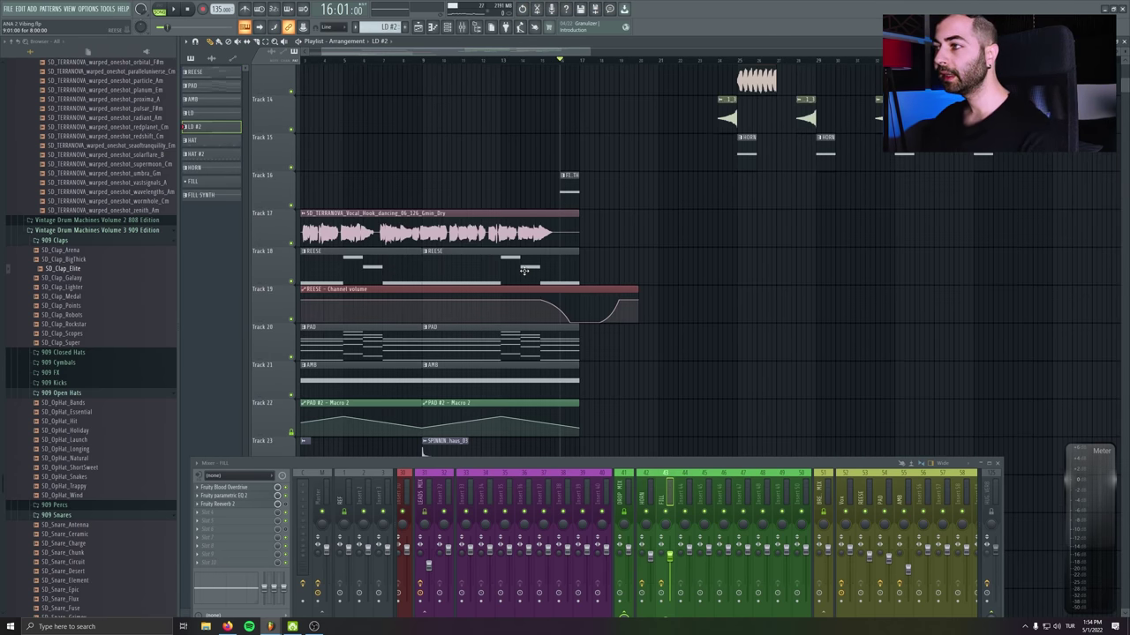
scroll(524, 271, "up", 10)
left_click_drag(813, 429, 479, 131)
left_click_drag(365, 220, 524, 220)
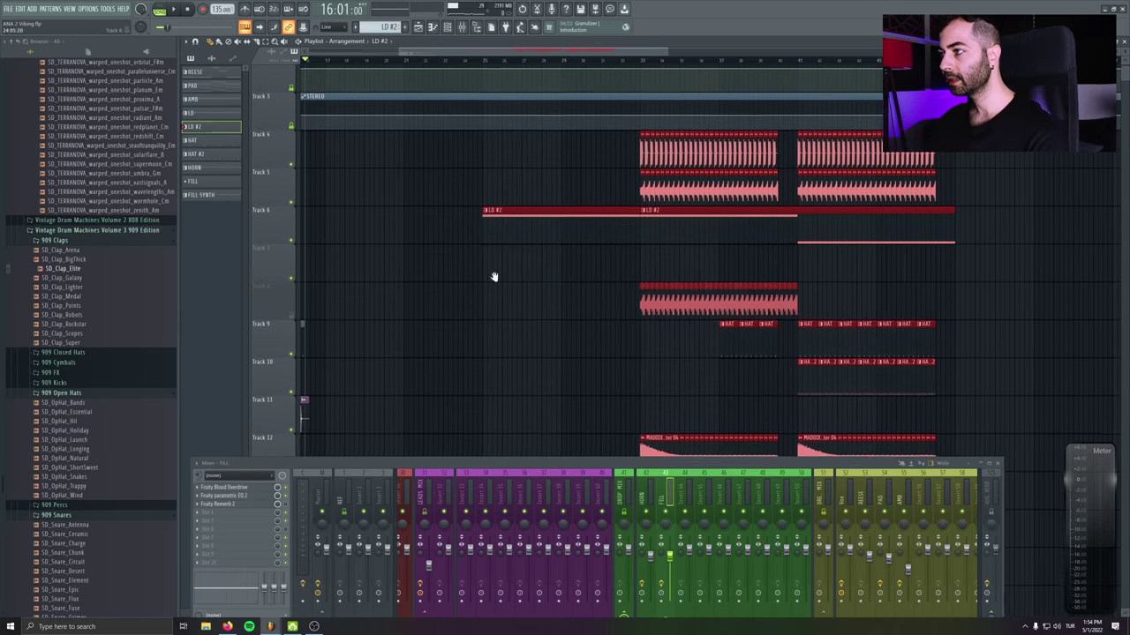
Place the MADDIX-SOTT1 Riser 08 clip at bar 17 on Track 15, play it, and close its sample settings
scroll(552, 285, "down", 4)
scroll(564, 273, "down", 4)
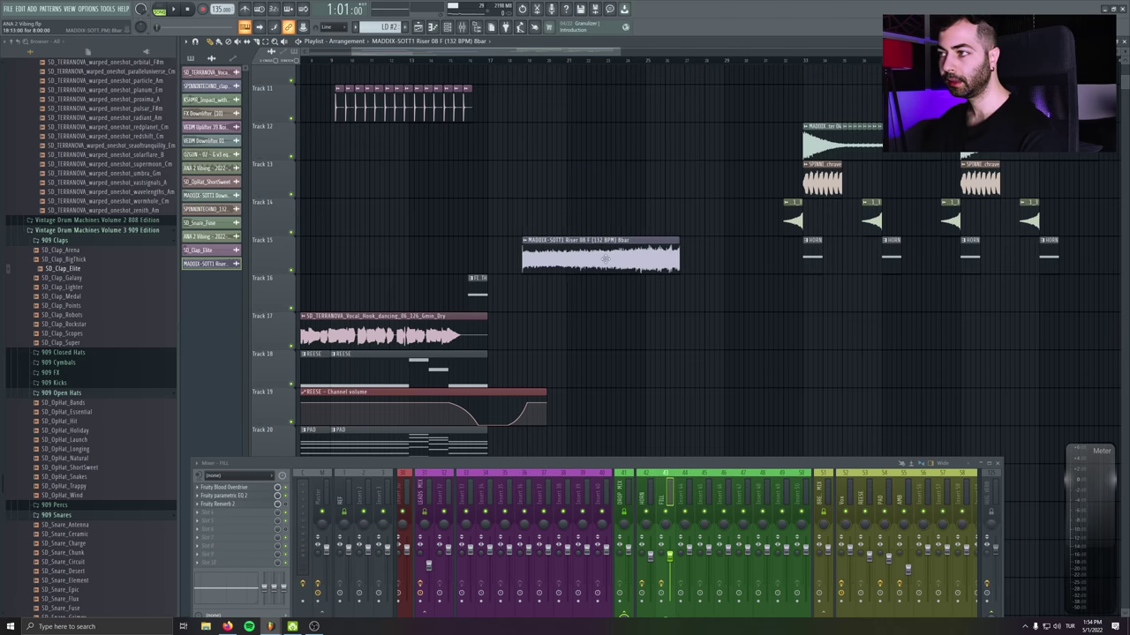
left_click(210, 263)
key("space")
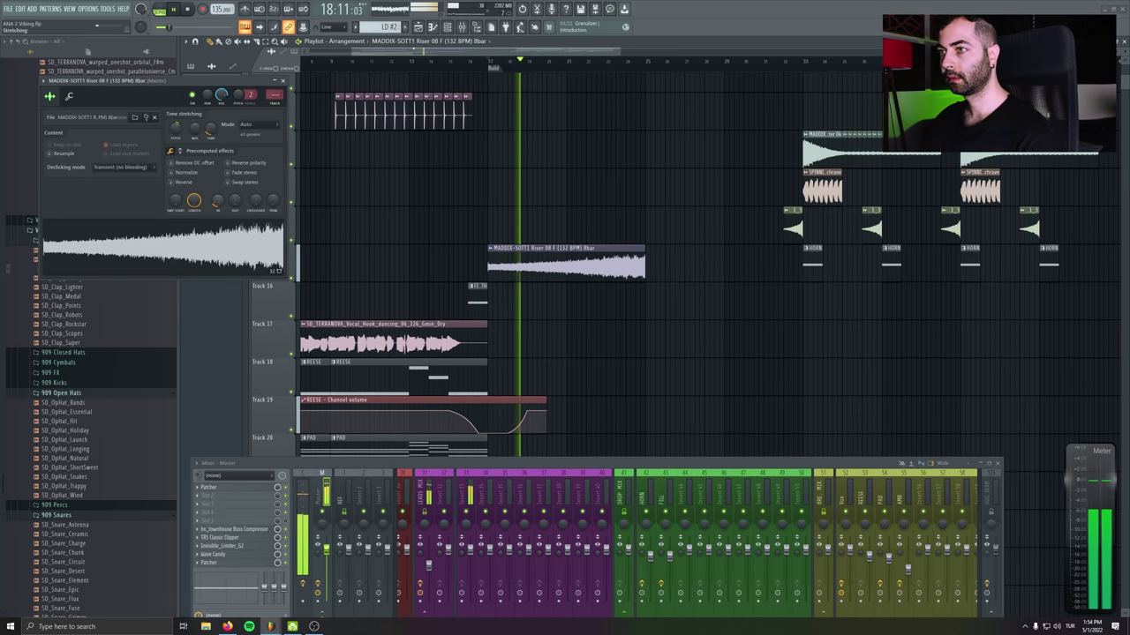
left_click(283, 80)
Stop playback and move the riser's track down to Track 26, directly below the VEDM Downlifter track
scroll(286, 200, "down", 2)
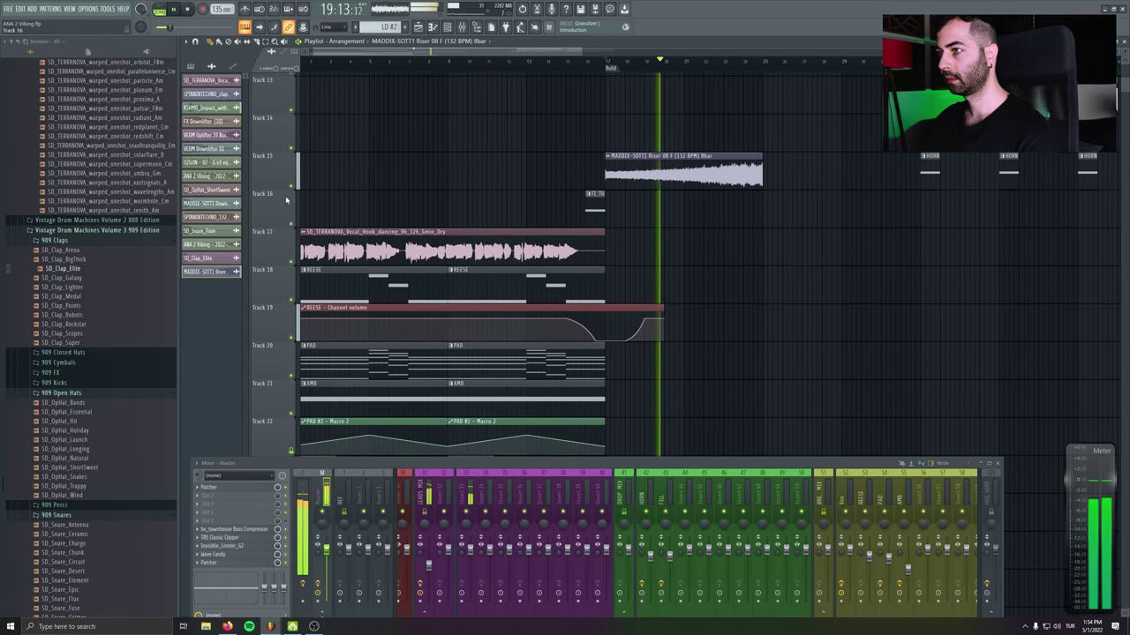
scroll(286, 201, "down", 5)
key("space")
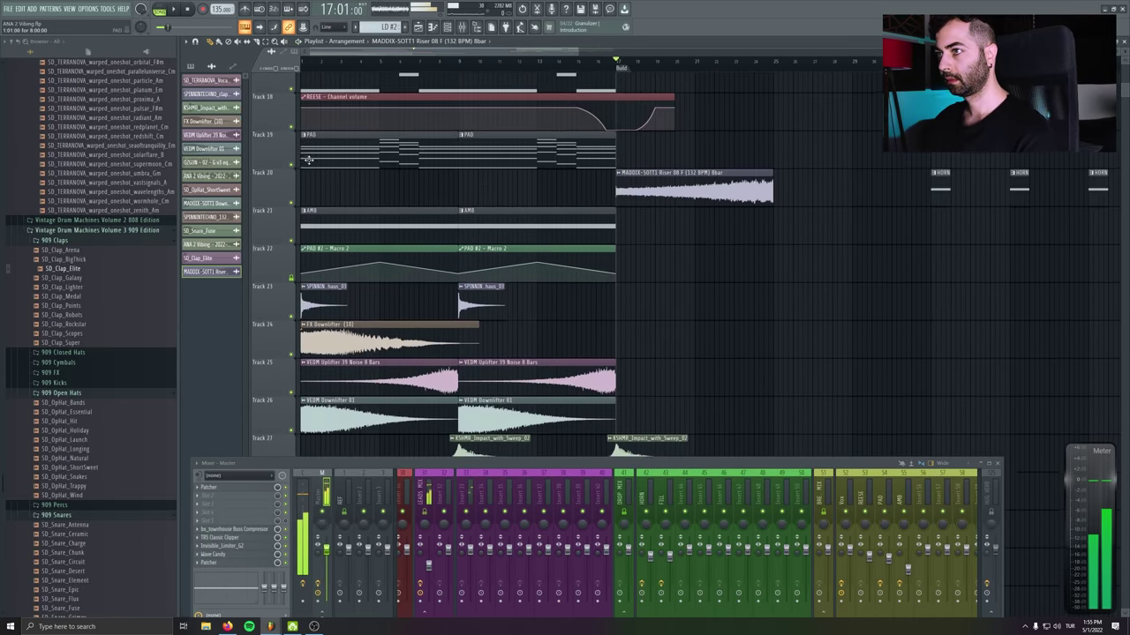
left_click_drag(282, 187, 285, 420)
scroll(541, 319, "down", 3)
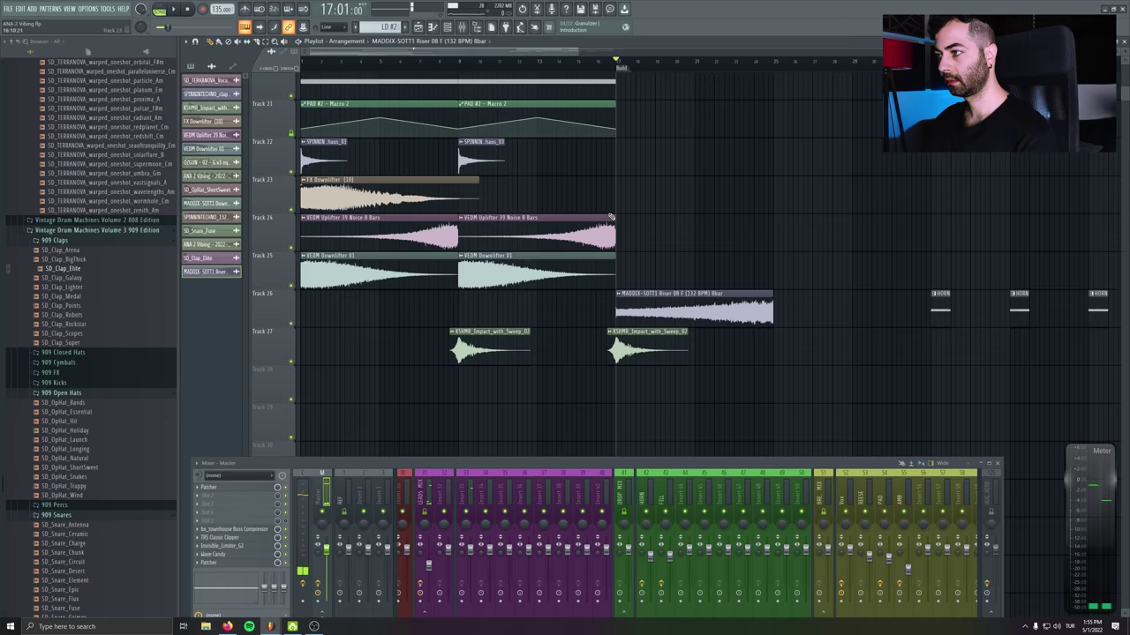
Copy the VEDM Uplifter, VEDM Downlifter and SPINNINTECHNO clap clips to bar 17 on their own tracks and play from there
left_click_drag(618, 196, 660, 250)
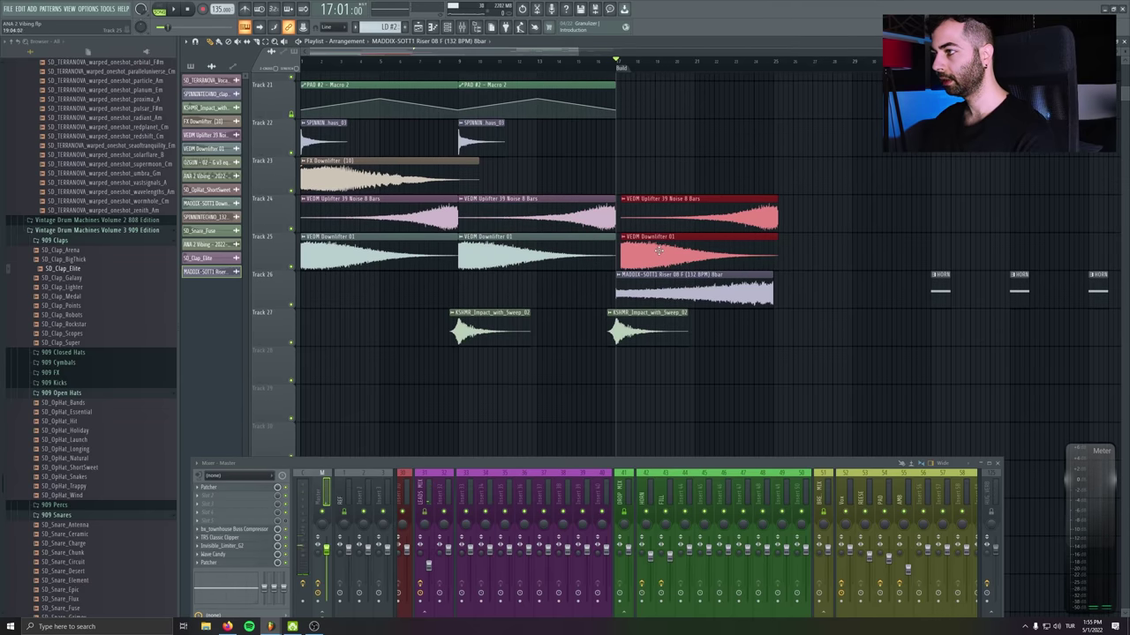
key("space")
scroll(673, 218, "up", 5)
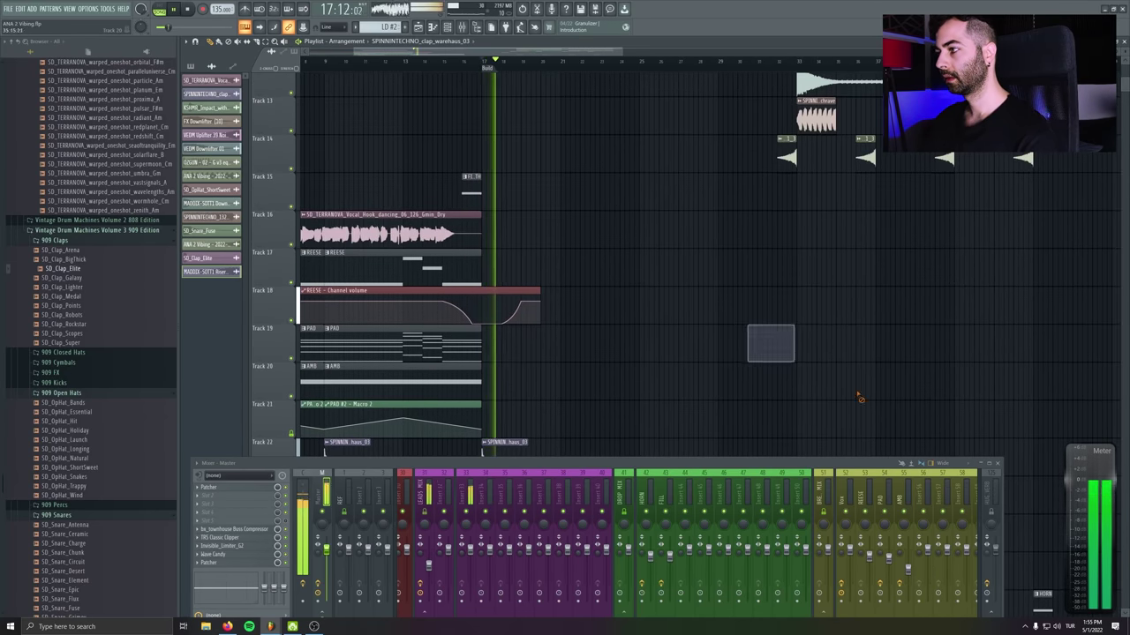
Automate the LFOTool mix level of LEADS MIX so it stays at zero until bar 33 and jumps up there
scroll(732, 432, "up", 3)
key("space")
scroll(562, 181, "up", 5)
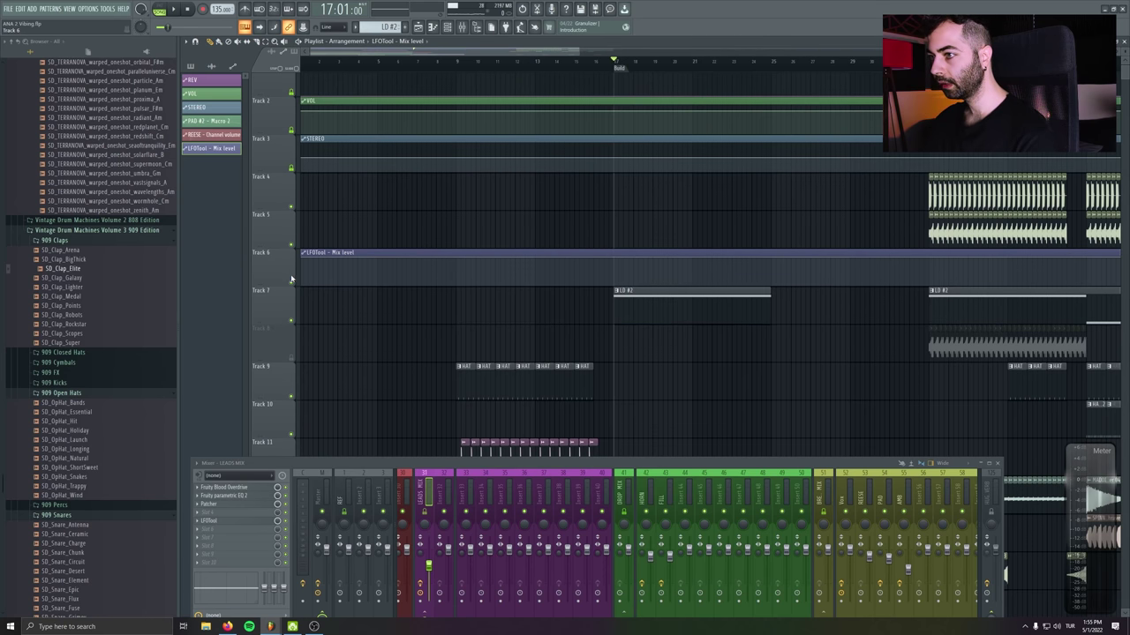
left_click_drag(304, 256, 628, 283)
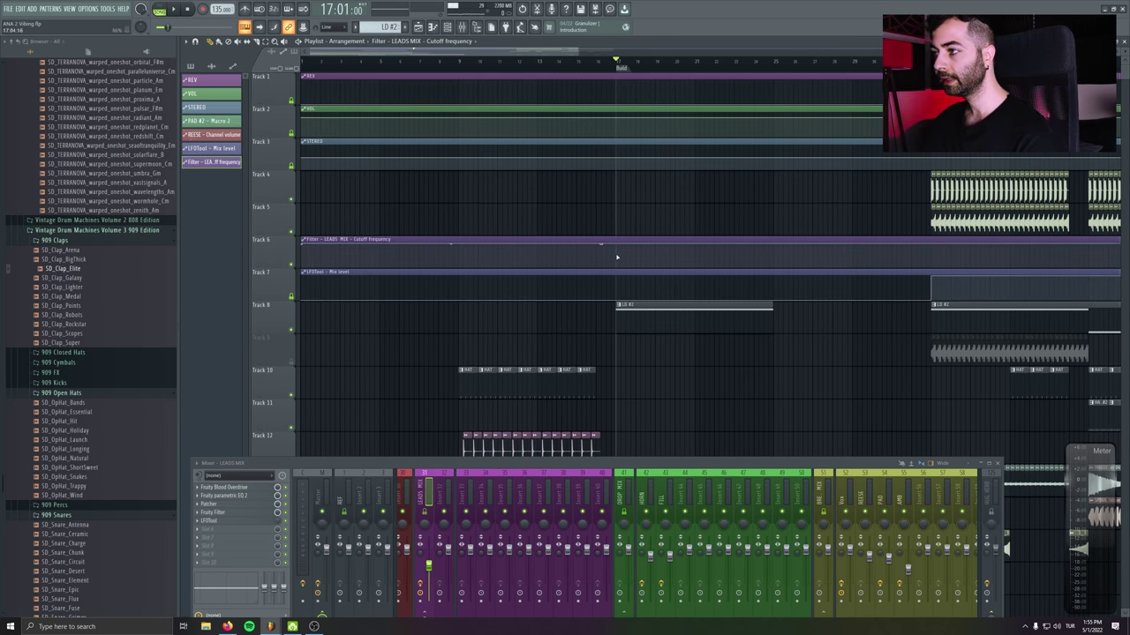
Shape the LEADS MIX filter cutoff automation on Track 6 to dip from bar 16 to 17 and rise until bar 25
left_click_drag(601, 245, 616, 257)
key("space")
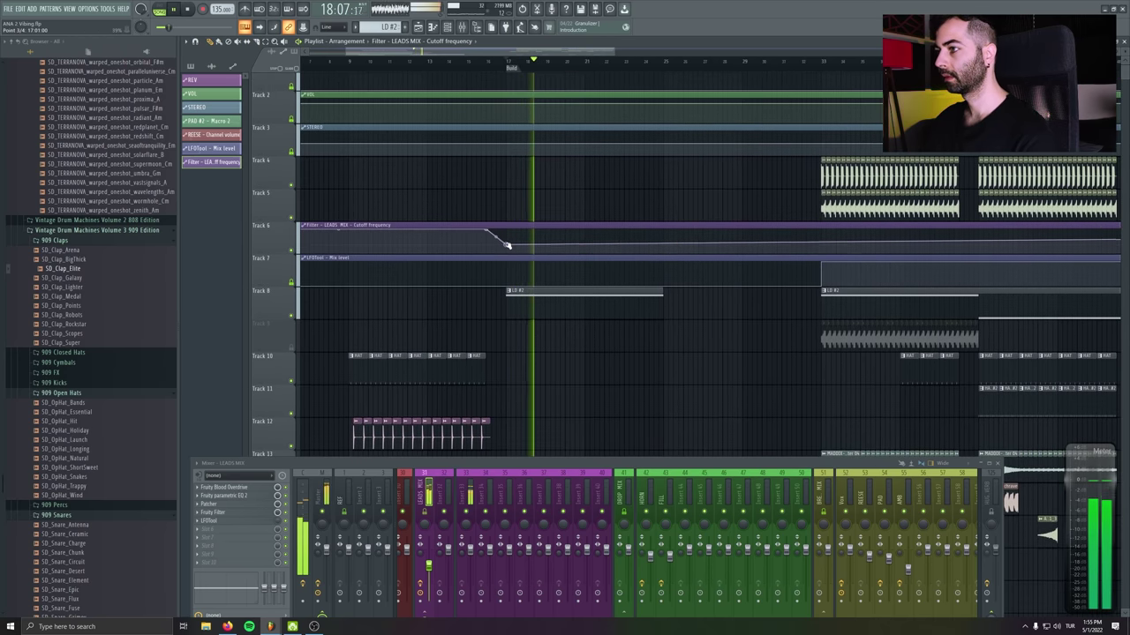
left_click_drag(638, 244, 664, 237)
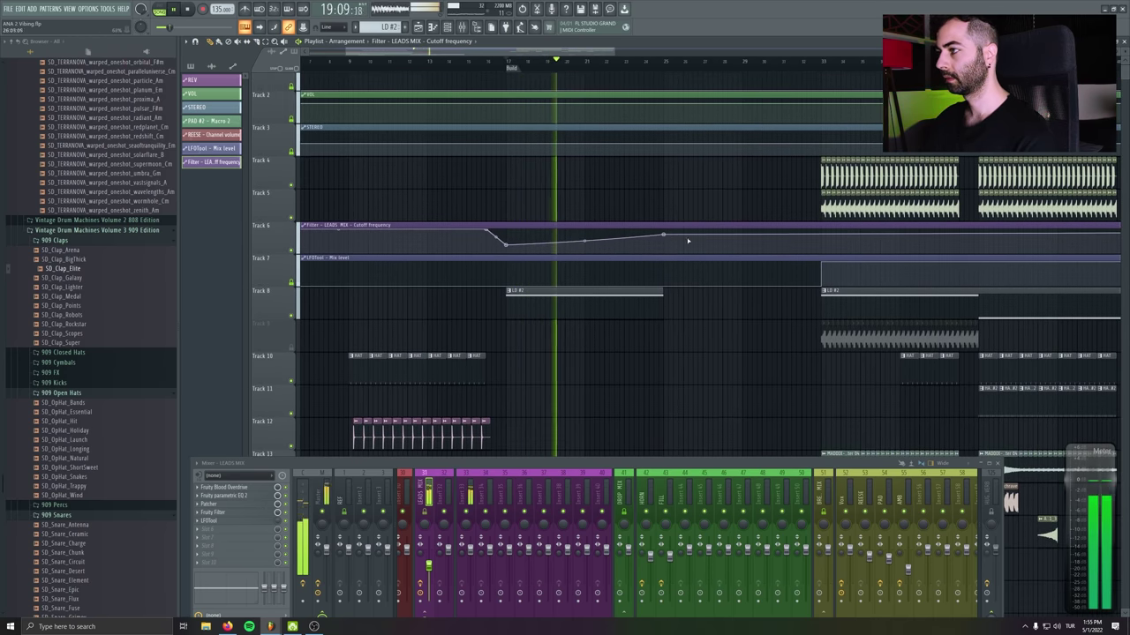
Place a second LD #2 clip at bar 25 on Track 8, listen to the build, and stop playback
left_click(673, 300)
scroll(657, 278, "down", 3)
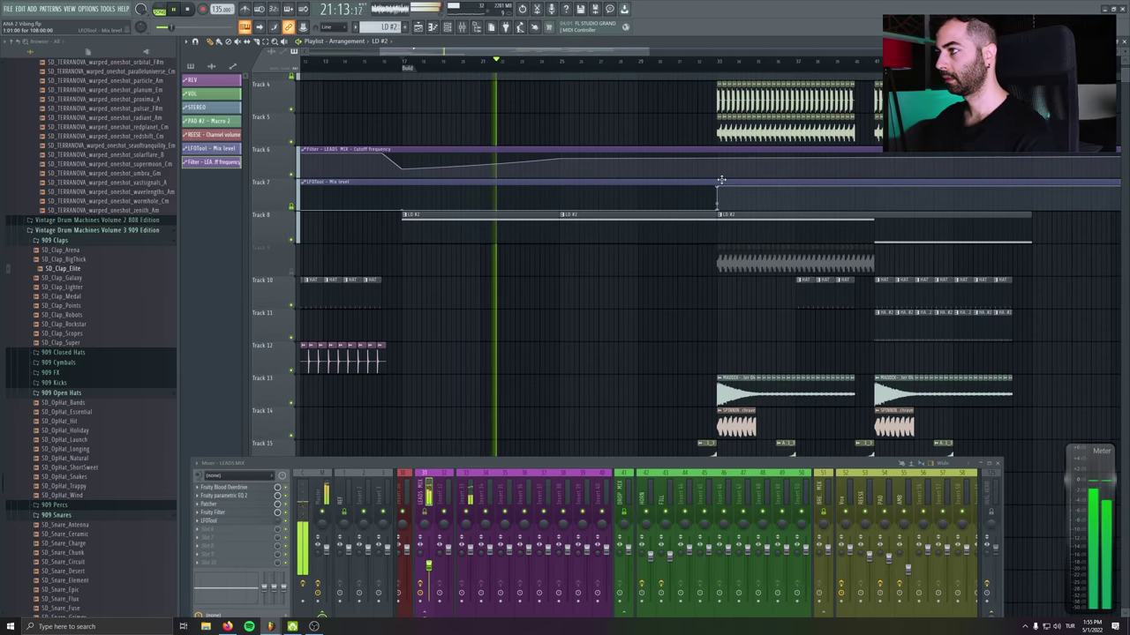
left_click_drag(721, 180, 799, 156)
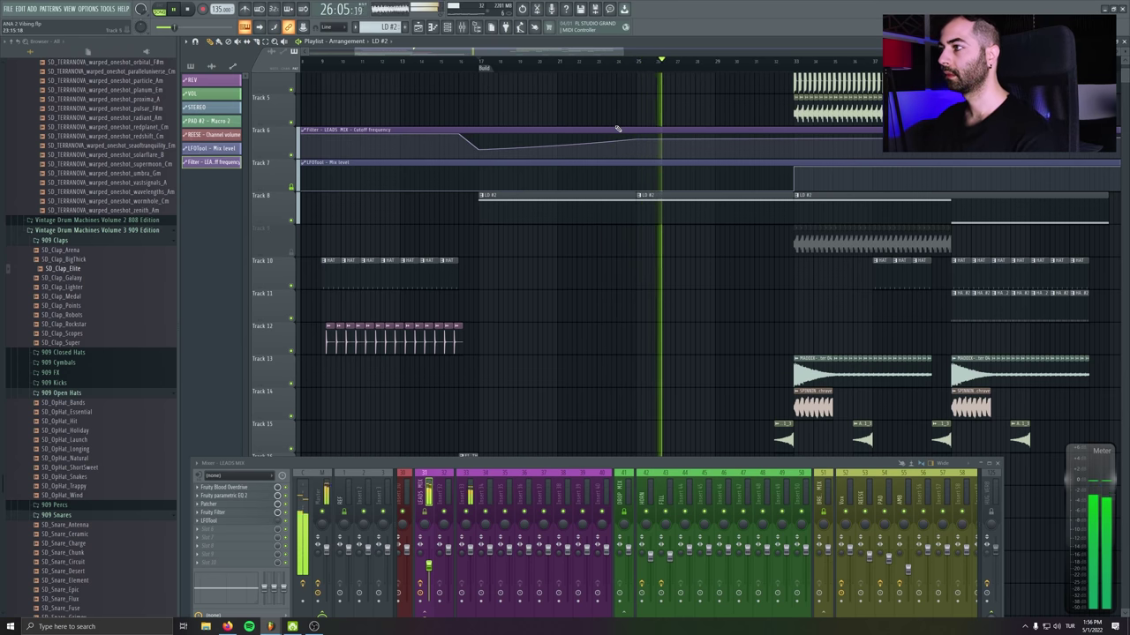
left_click(188, 10)
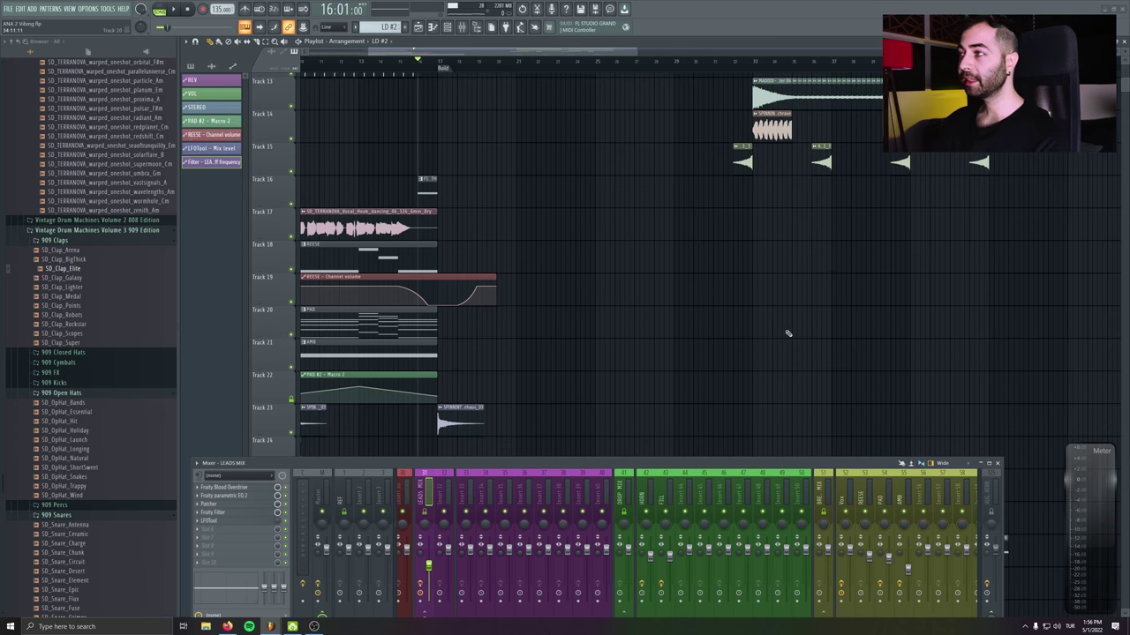
Place an SD_Snare_Fuse hit on the last beat of bar 19 on Track 15, and insert an empty track above the FILL SYNTH track
scroll(788, 333, "up", 5)
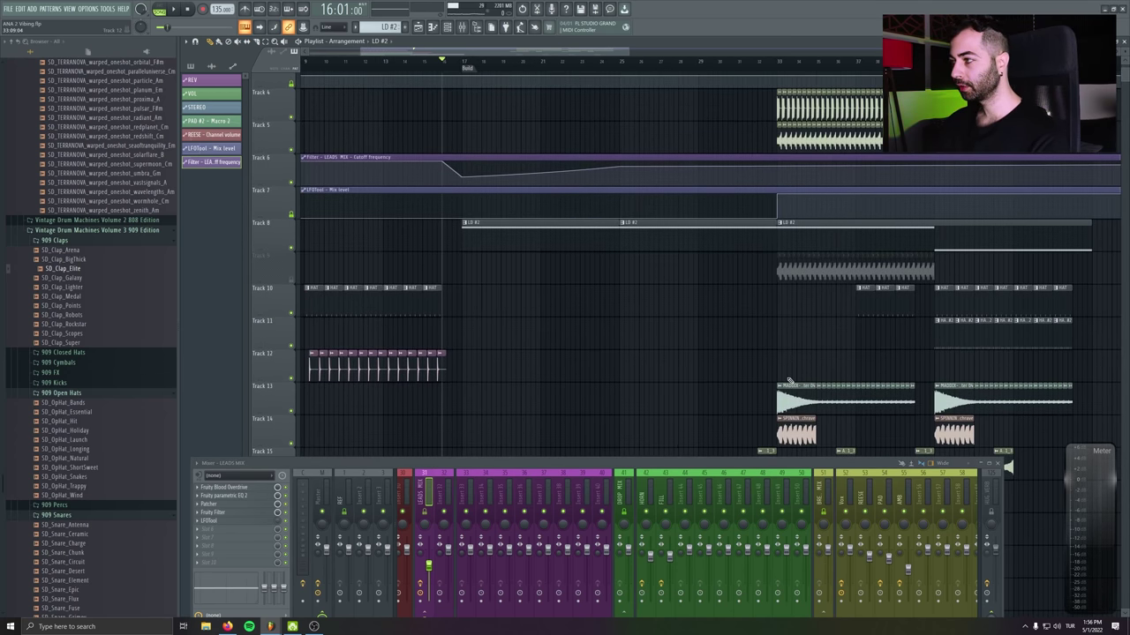
scroll(788, 381, "down", 6)
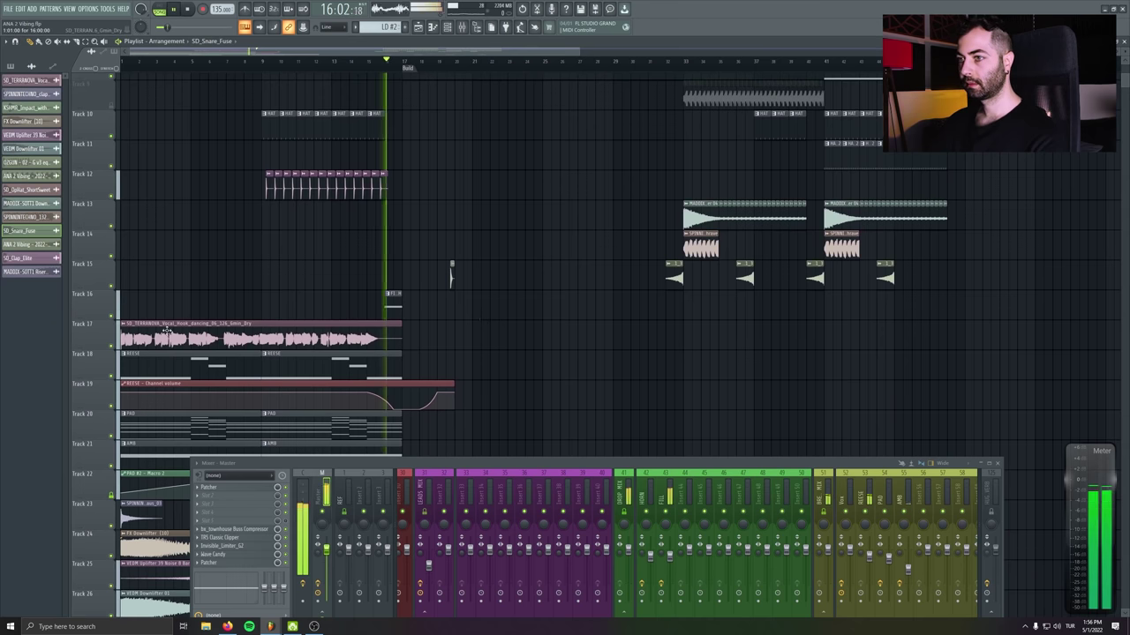
right_click(102, 293)
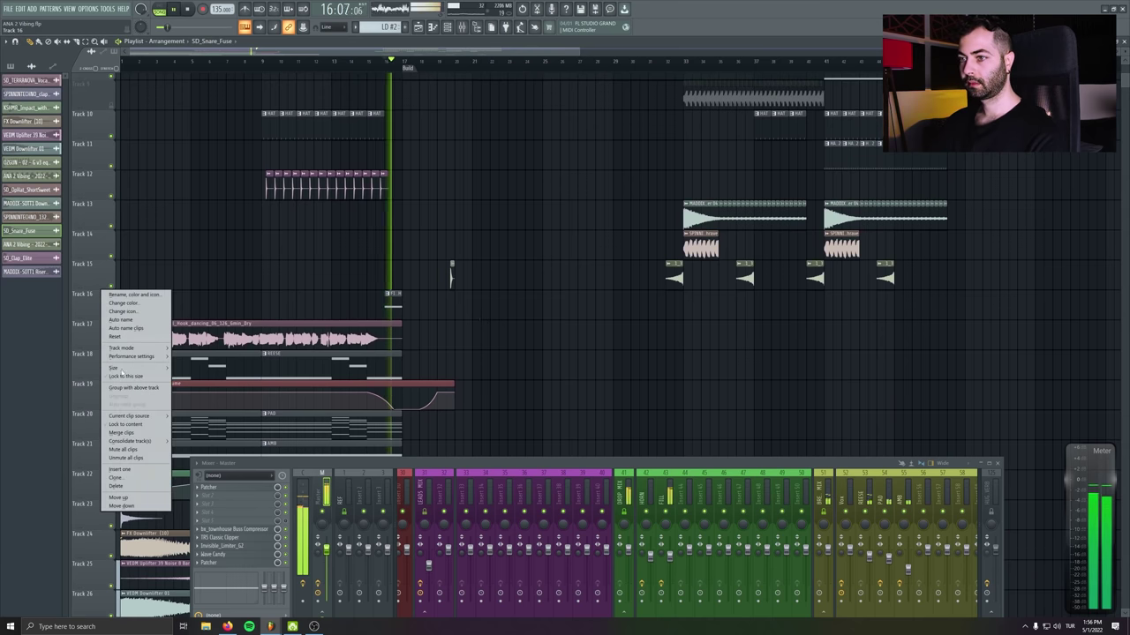
left_click(110, 470)
scroll(612, 191, "down", 3)
scroll(454, 139, "up", 5)
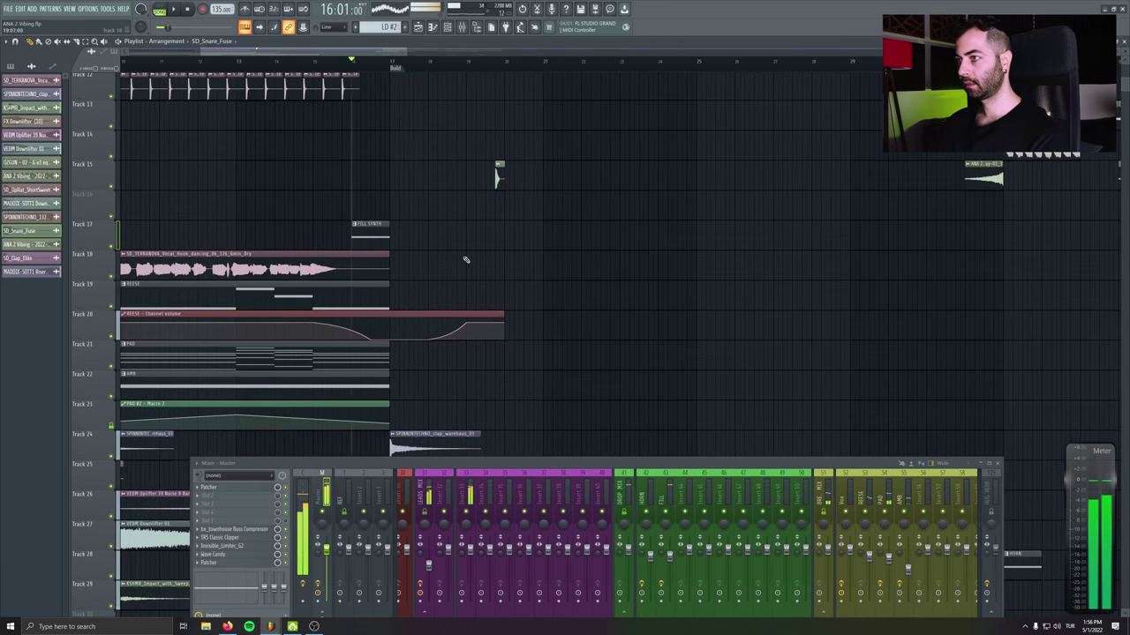
Copy the SD_TERRANOVA vocal hook clip to bar 17 on Track 18
scroll(465, 259, "down", 3)
left_click_drag(554, 262, 398, 261)
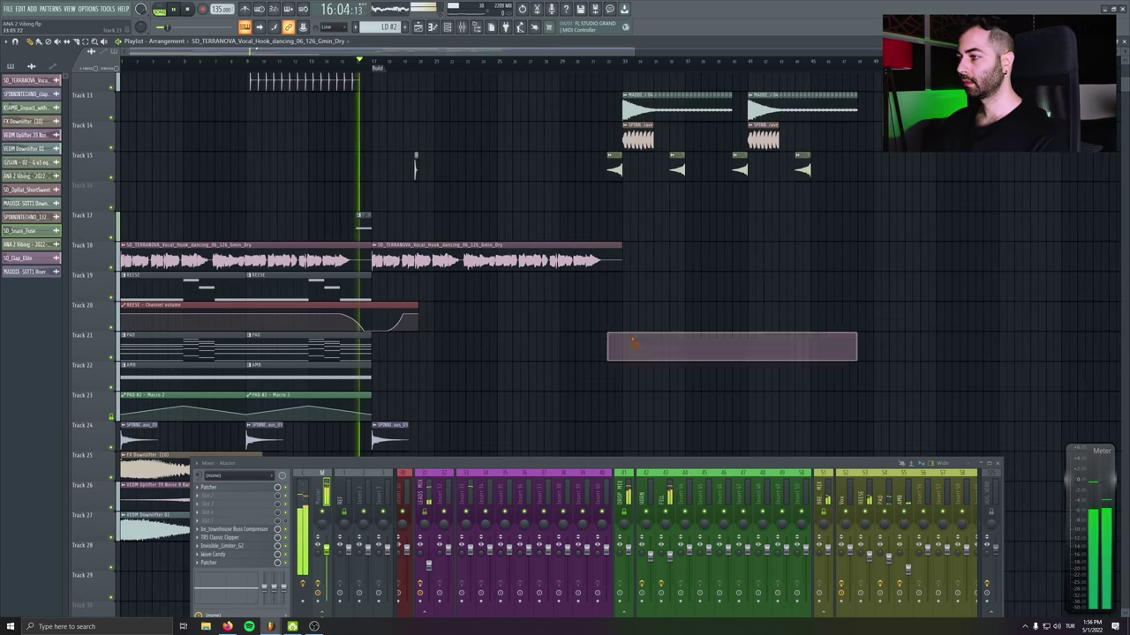
scroll(632, 343, "up", 2)
scroll(571, 379, "up", 3)
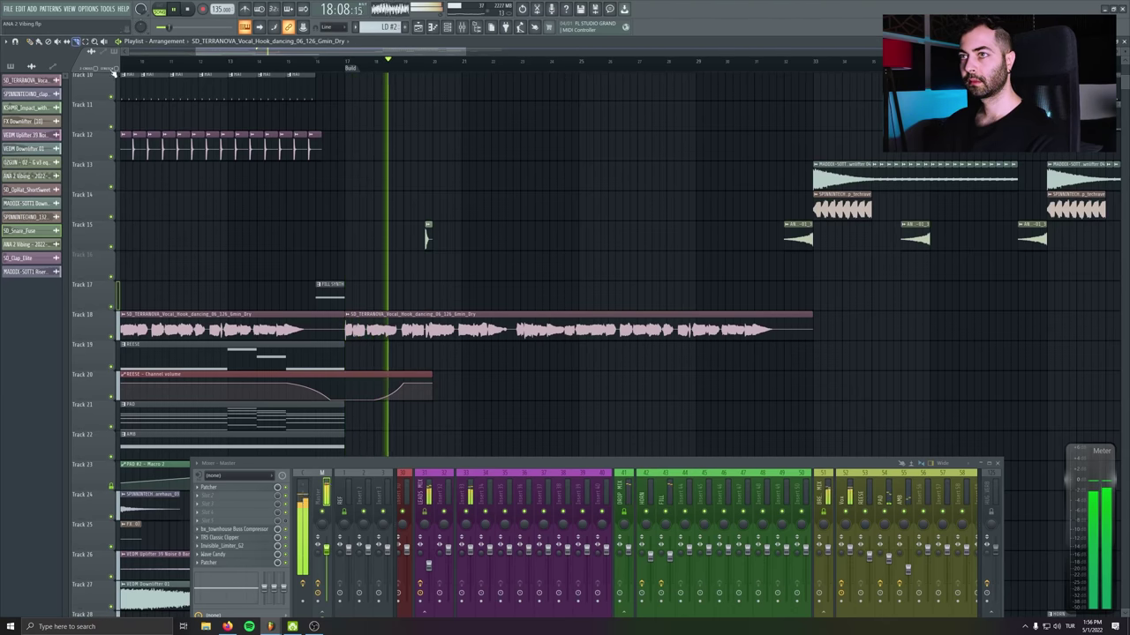
Slice the copied vocal hook and delete pieces, keeping only the opening phrase at bar 17 and a short phrase just before bar 21
left_click(410, 328)
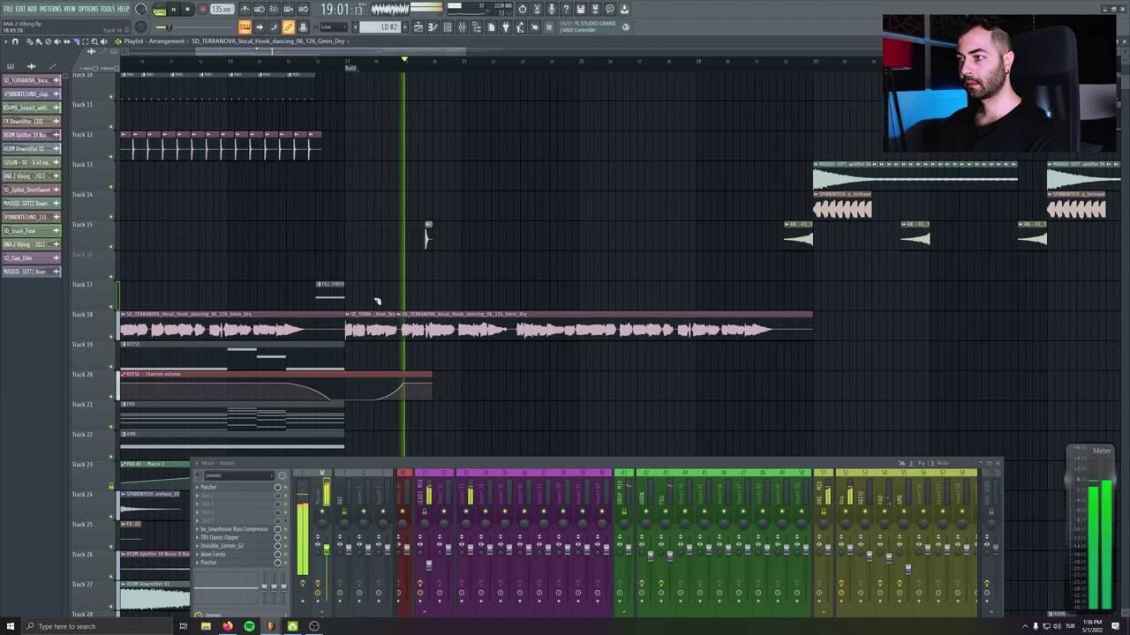
right_click(429, 322)
right_click(574, 325)
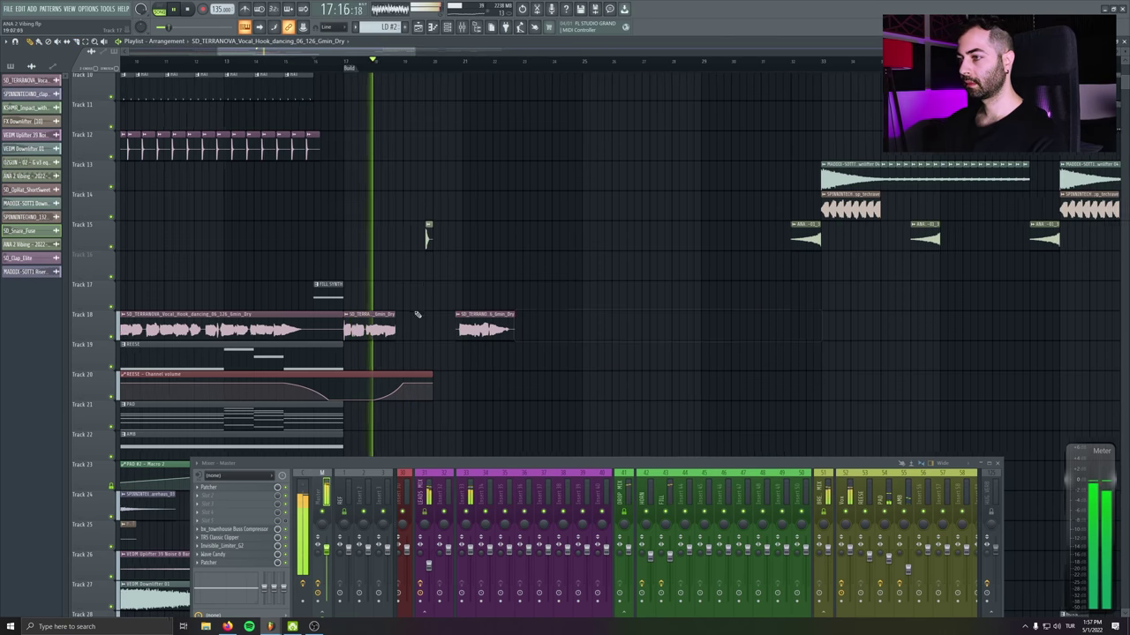
Move the SD_Snare_Fuse hit on Track 15 to bar 21 and add a second hit right after it
scroll(433, 232, "up", 3)
scroll(494, 251, "down", 1)
left_click_drag(542, 194, 634, 193)
Inspect the sample settings of the MADDIX-SOTT1 riser on Track 28, close them, and stop playback
scroll(666, 294, "down", 6)
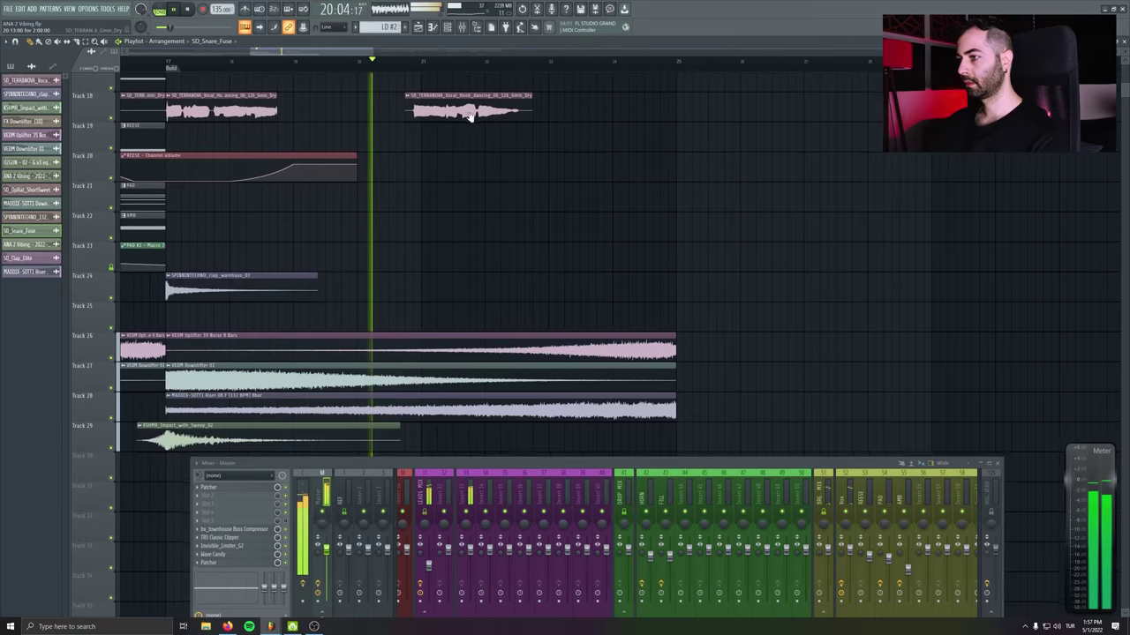
double_click(265, 388)
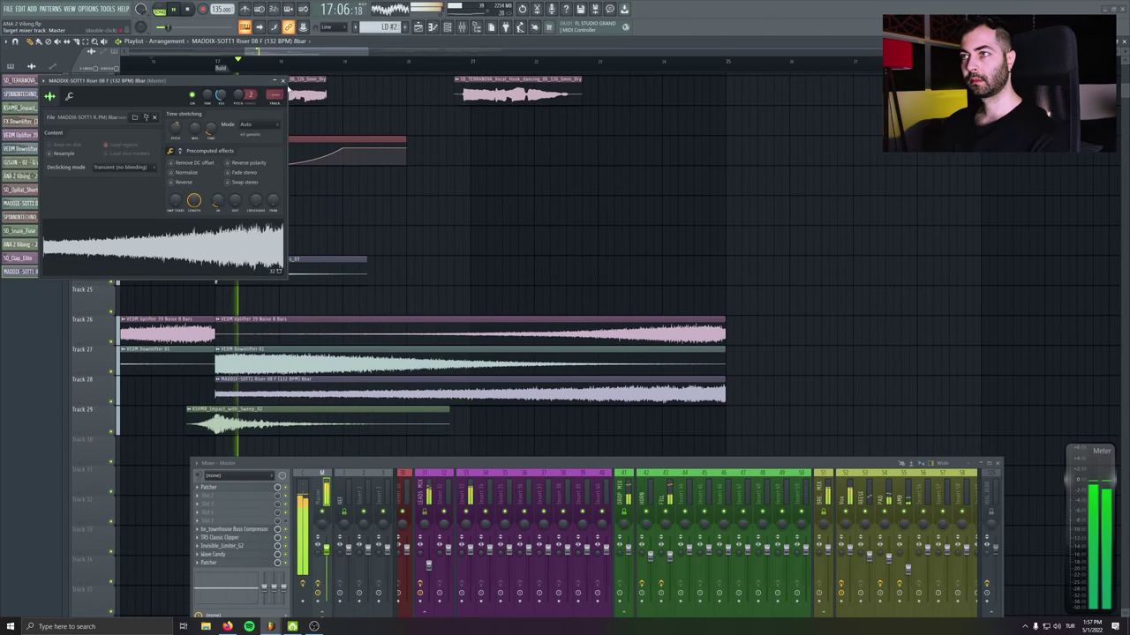
left_click(283, 80)
scroll(476, 326, "up", 5)
key("space")
Add a REESE clip from bar 17 to bar 21 on Track 19, copy FILL SYNTH to bar 21, and play the section
scroll(504, 275, "down", 2)
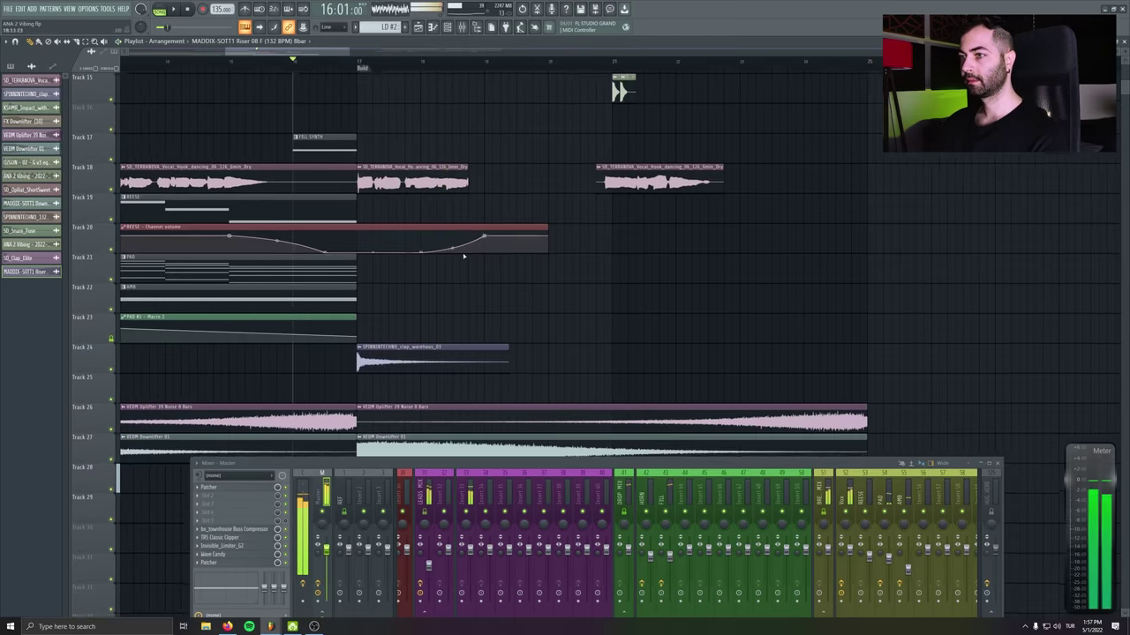
left_click_drag(458, 198, 351, 199)
key("space")
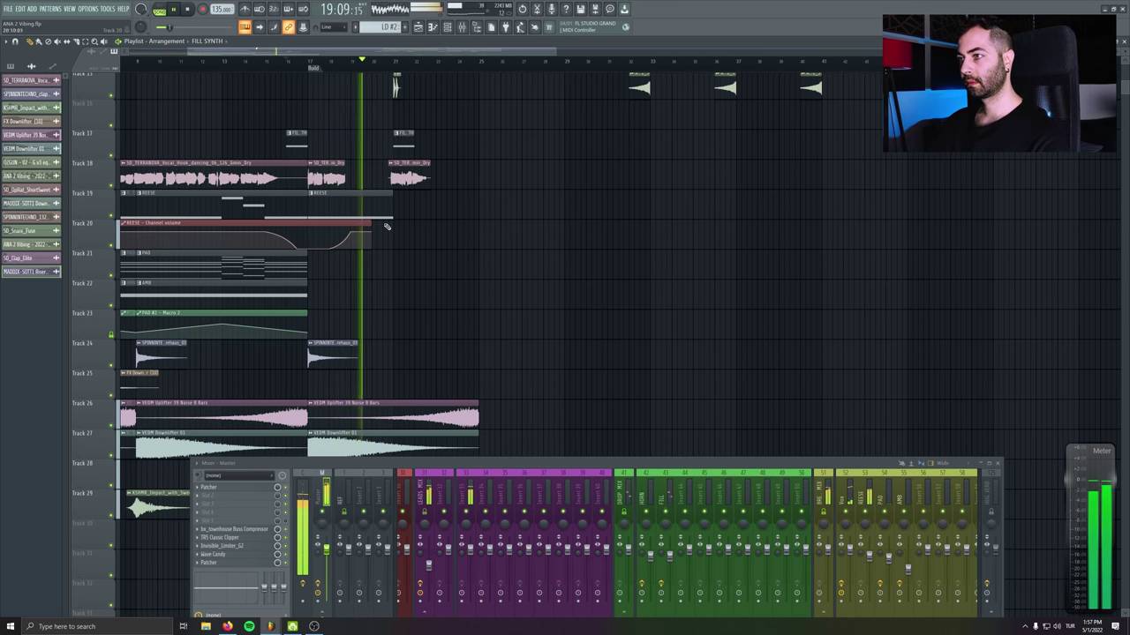
Extend the REESE channel volume automation clip on Track 20 to bar 25 and replay from bar 16
left_click_drag(386, 227, 477, 222)
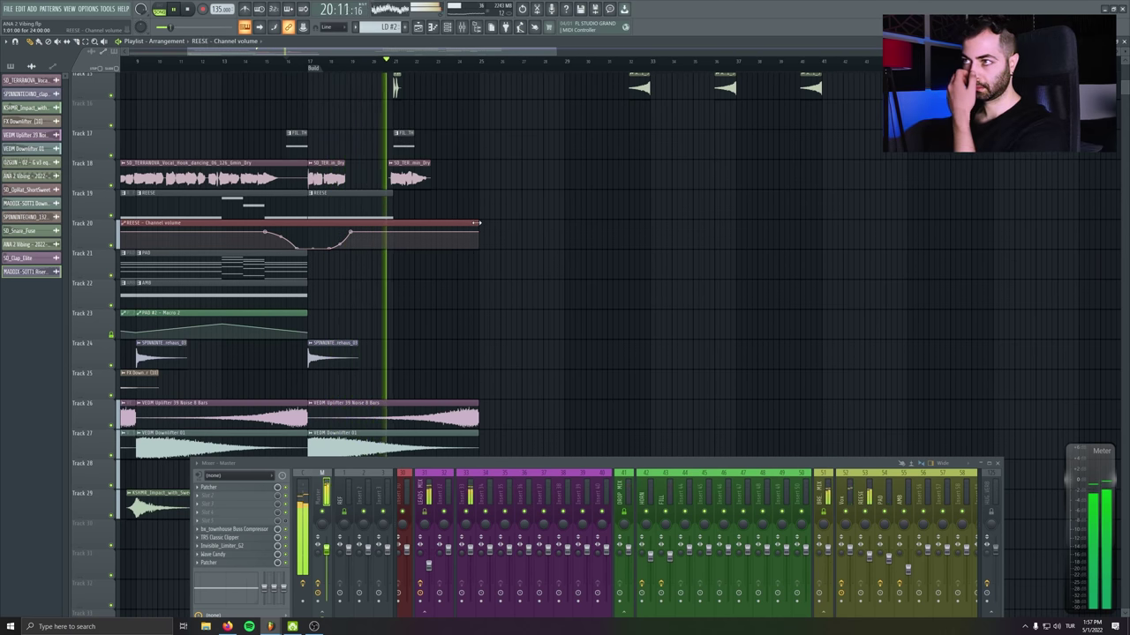
scroll(418, 297, "up", 1)
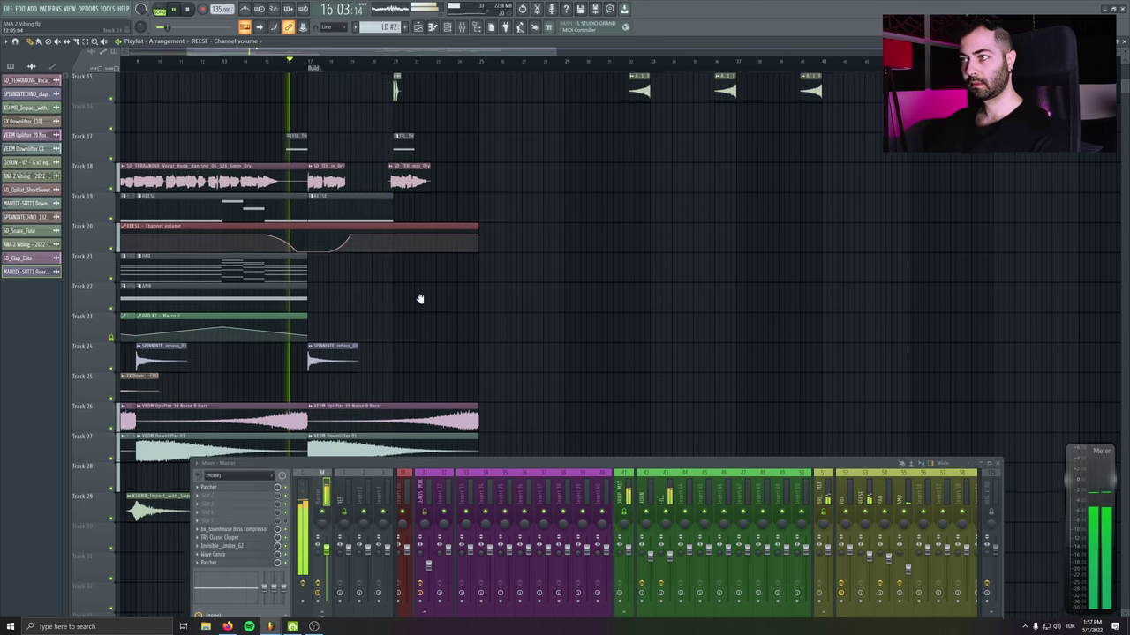
scroll(374, 285, "up", 3)
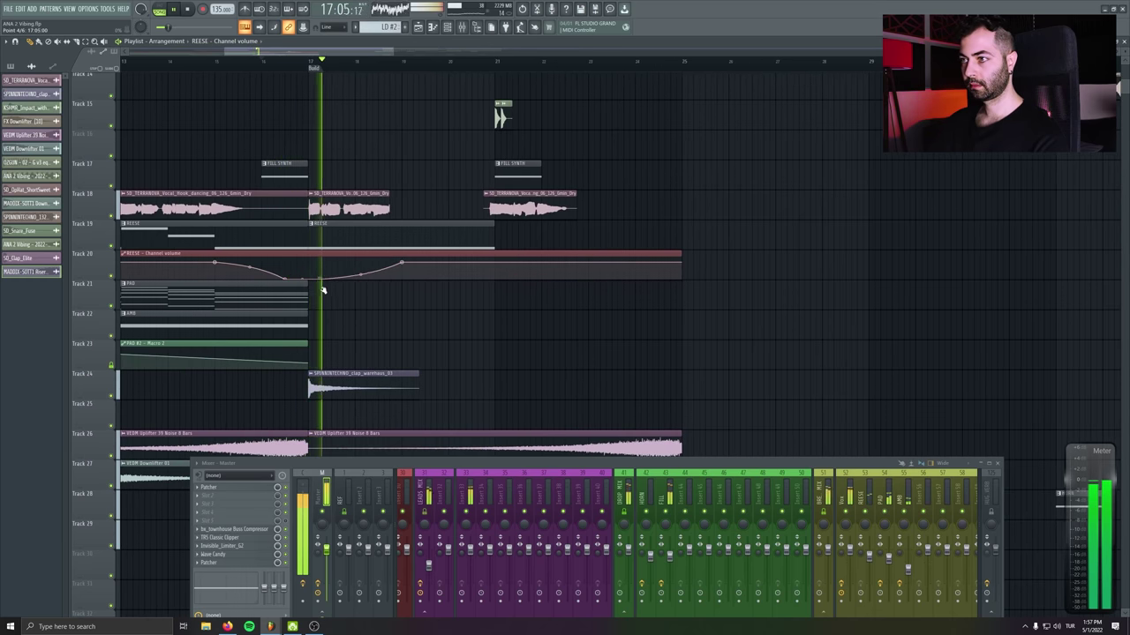
Move the end of the REESE channel volume rise to bar 21 and match that point's level to the point at bar 15
left_click_drag(401, 262, 485, 264)
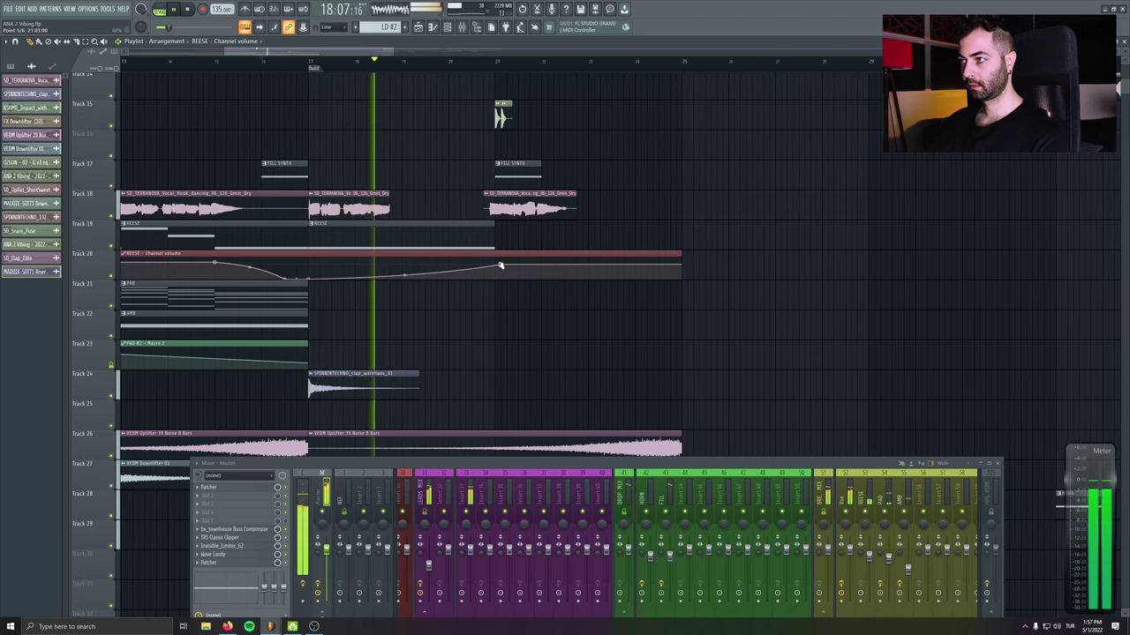
right_click(497, 265)
left_click(381, 331)
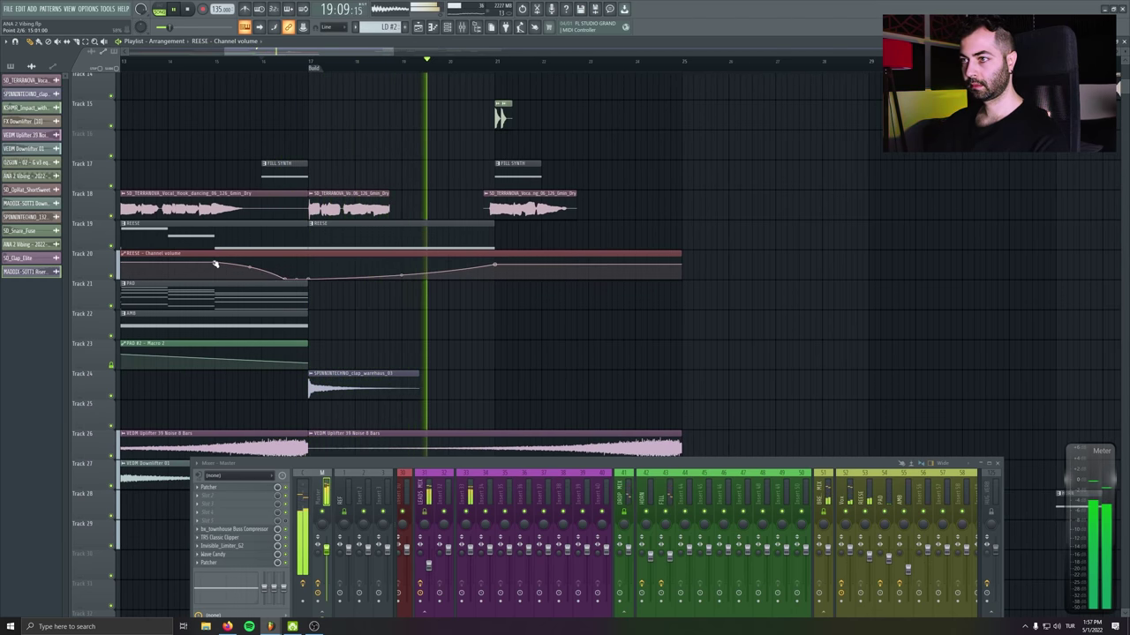
right_click(215, 261)
left_click(256, 407)
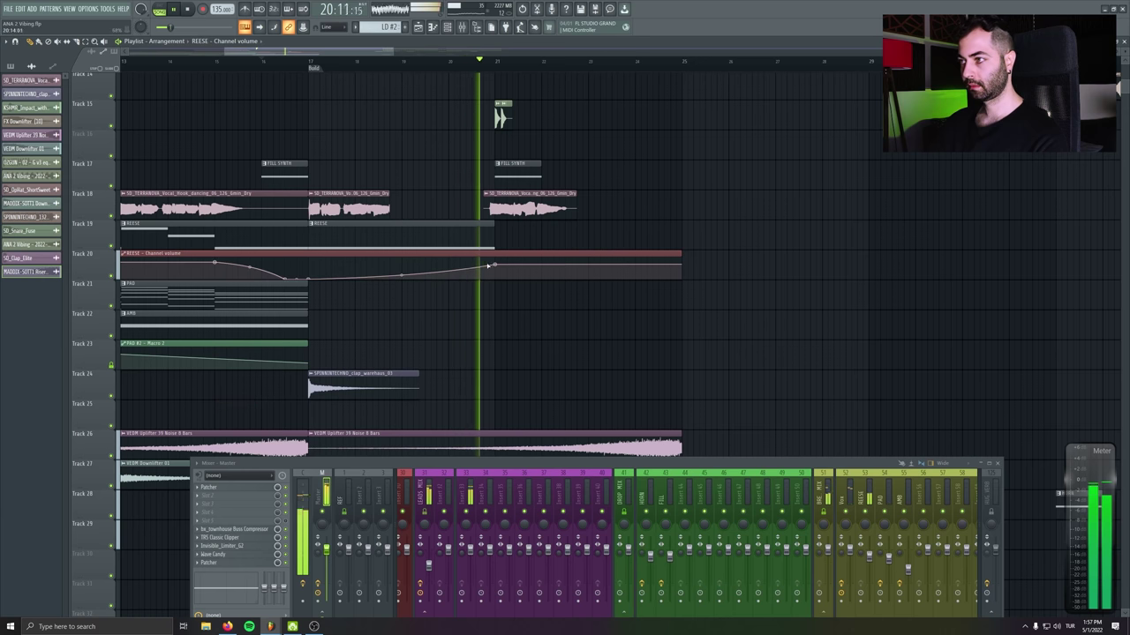
right_click(498, 264)
left_click(522, 409)
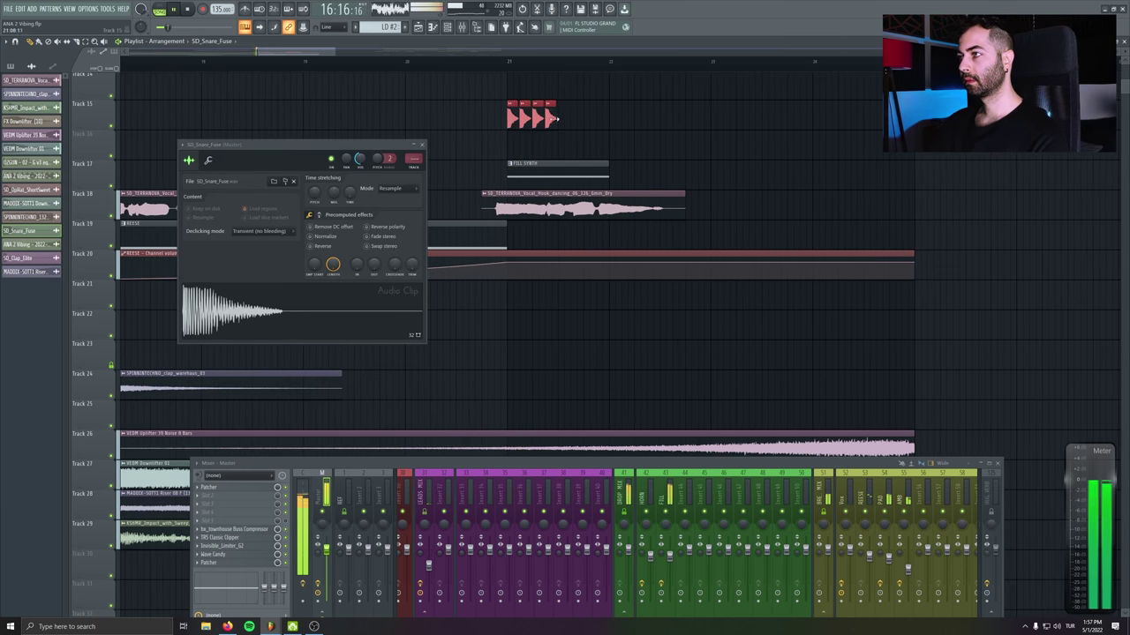
Duplicate the SD_Snare_Fuse hits along Track 15 to fill bars 21 to 25, and close the sample settings
mouse_move(550, 118)
left_mouse_down()
mouse_move(768, 117)
mouse_move(459, 119)
mouse_move(715, 131)
left_mouse_up()
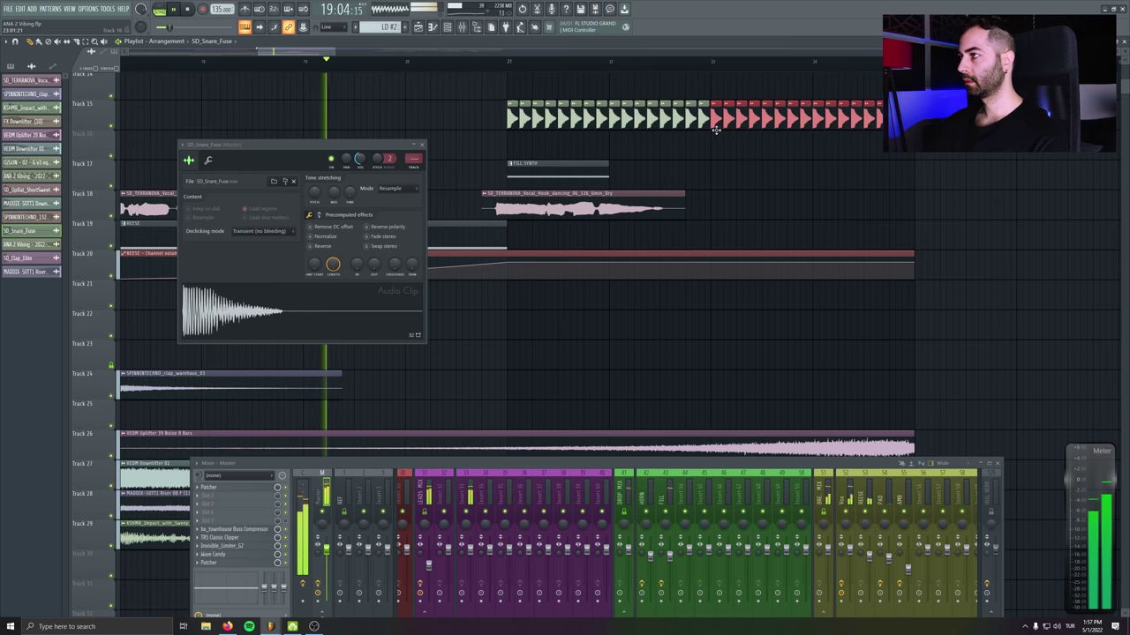
left_click(754, 203)
left_click(421, 145)
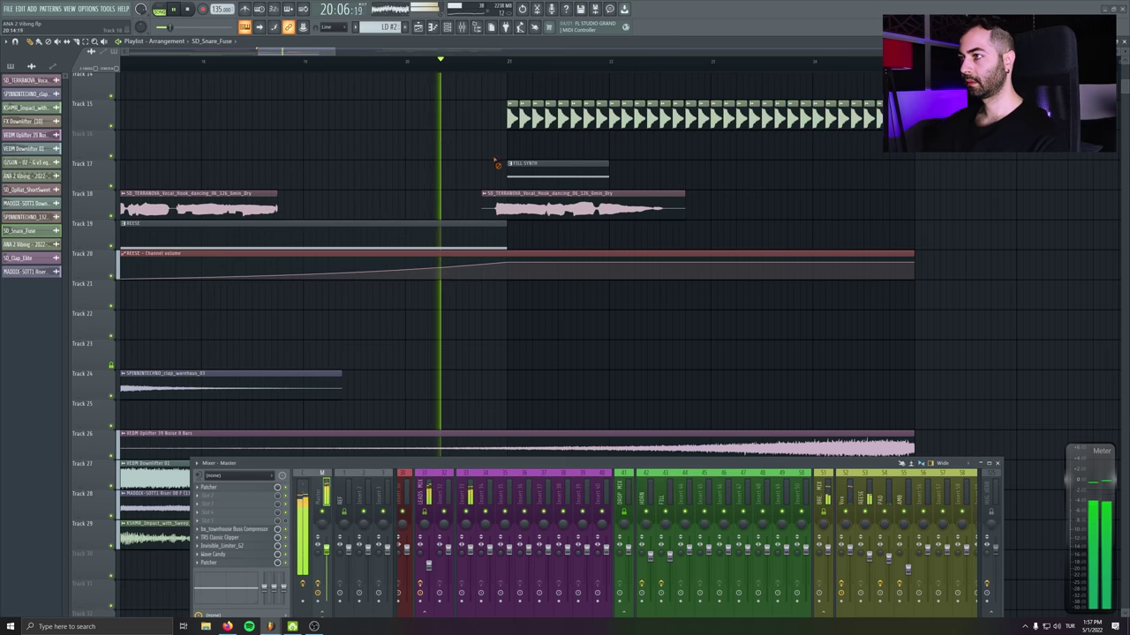
Move the FILL SYNTH clip to just after bar 24 on Track 17 and add a REESE clip from bar 21 to 25 on Track 19
left_click_drag(529, 177, 849, 183)
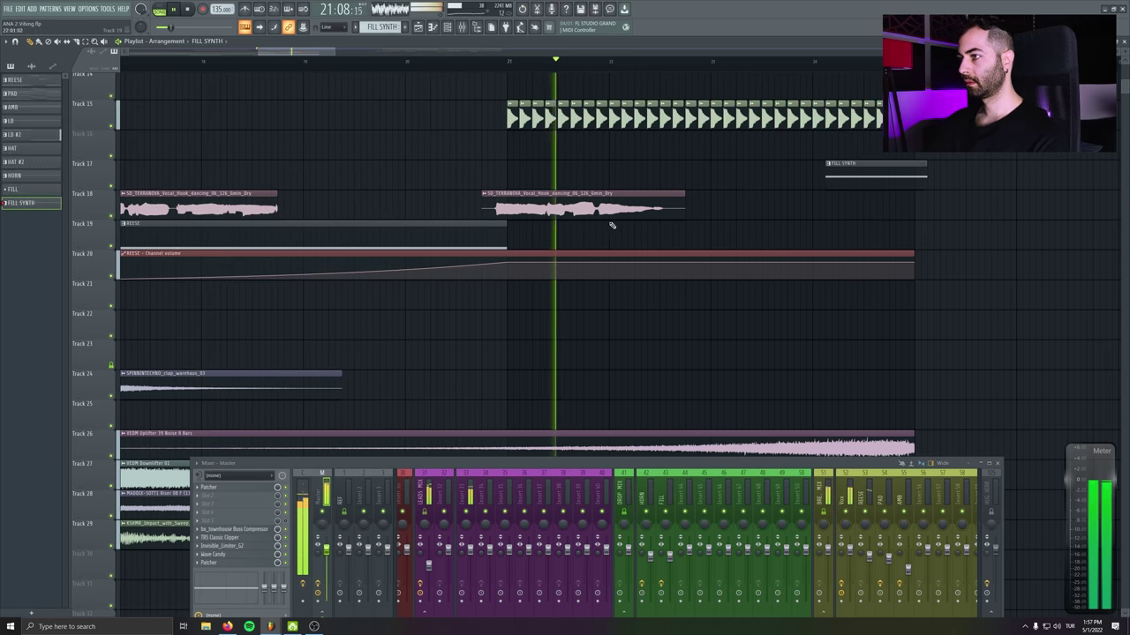
left_click_drag(506, 238, 914, 234)
key("space")
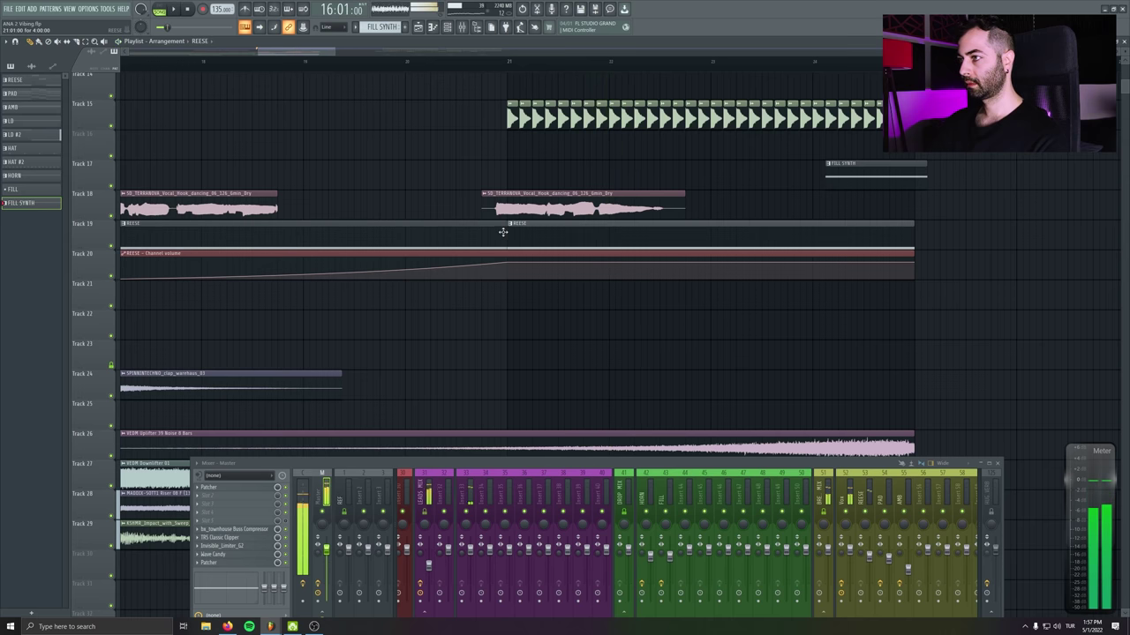
Reapply the bar 15 level to the REESE volume point at bar 21 and align the FILL SYNTH clip exactly to bar 24
scroll(521, 335, "down", 3)
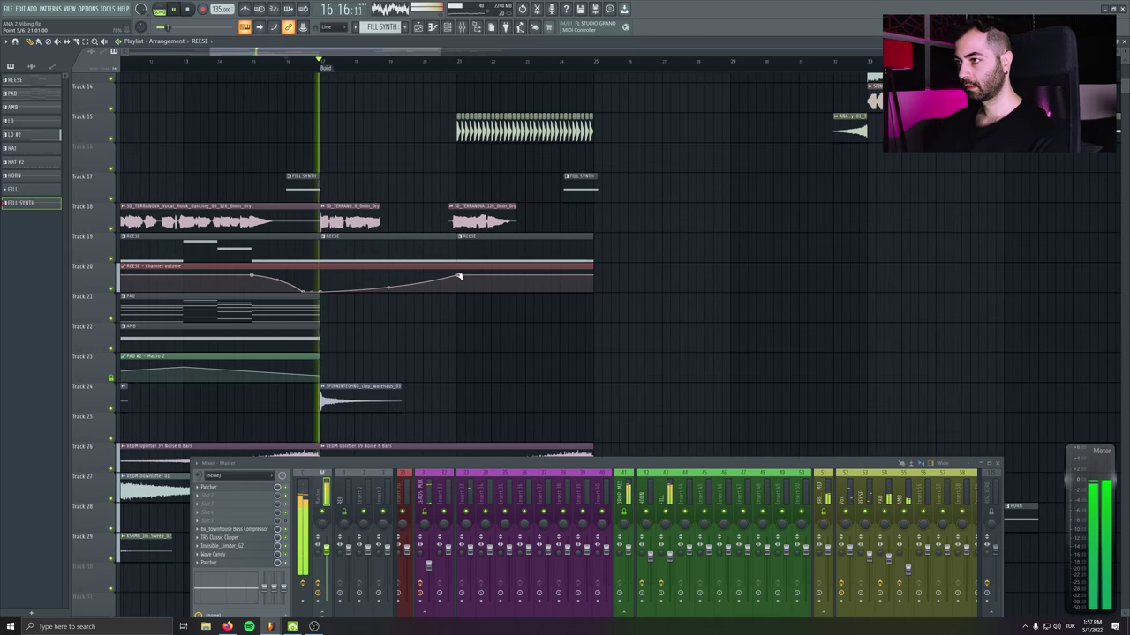
right_click(459, 278)
left_click(487, 425)
scroll(592, 281, "up", 2)
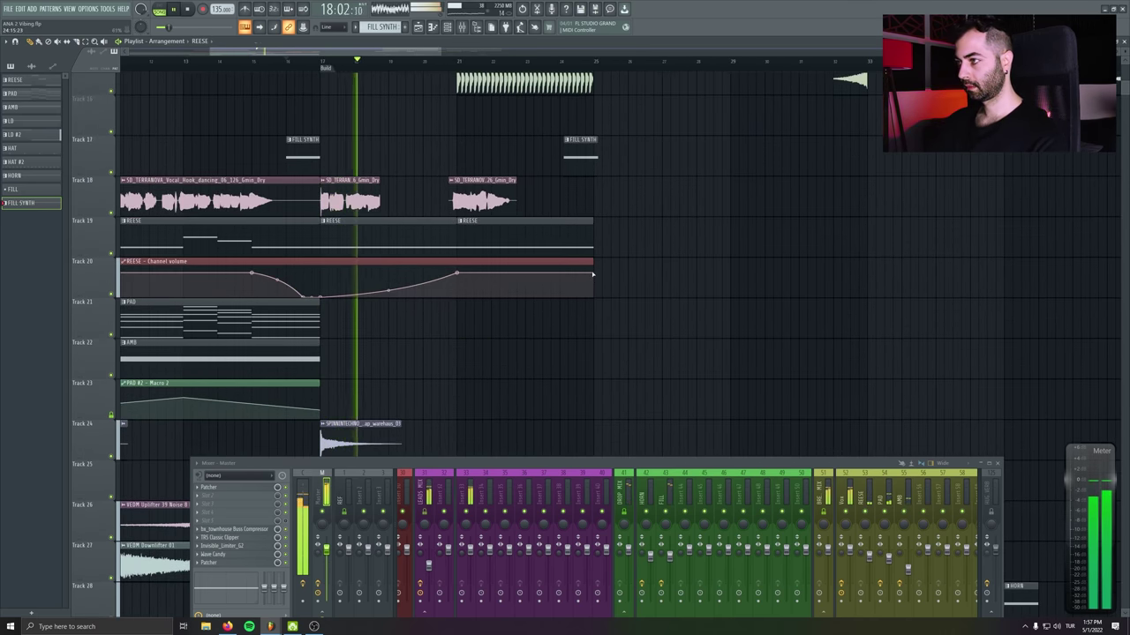
scroll(623, 247, "up", 1)
scroll(567, 185, "up", 3)
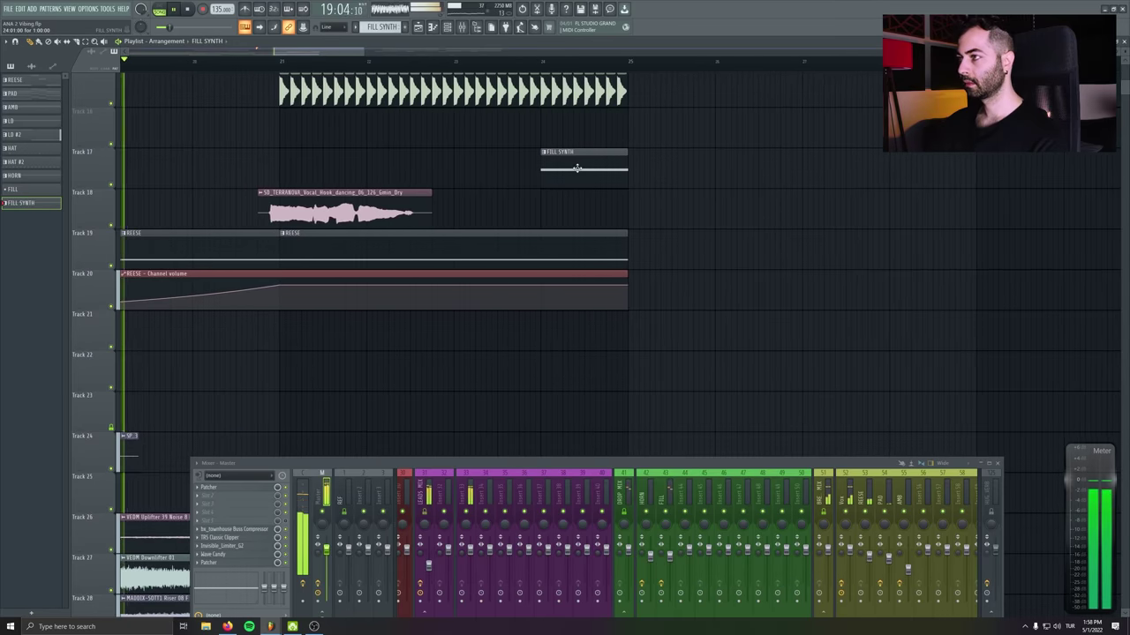
scroll(696, 232, "up", 1)
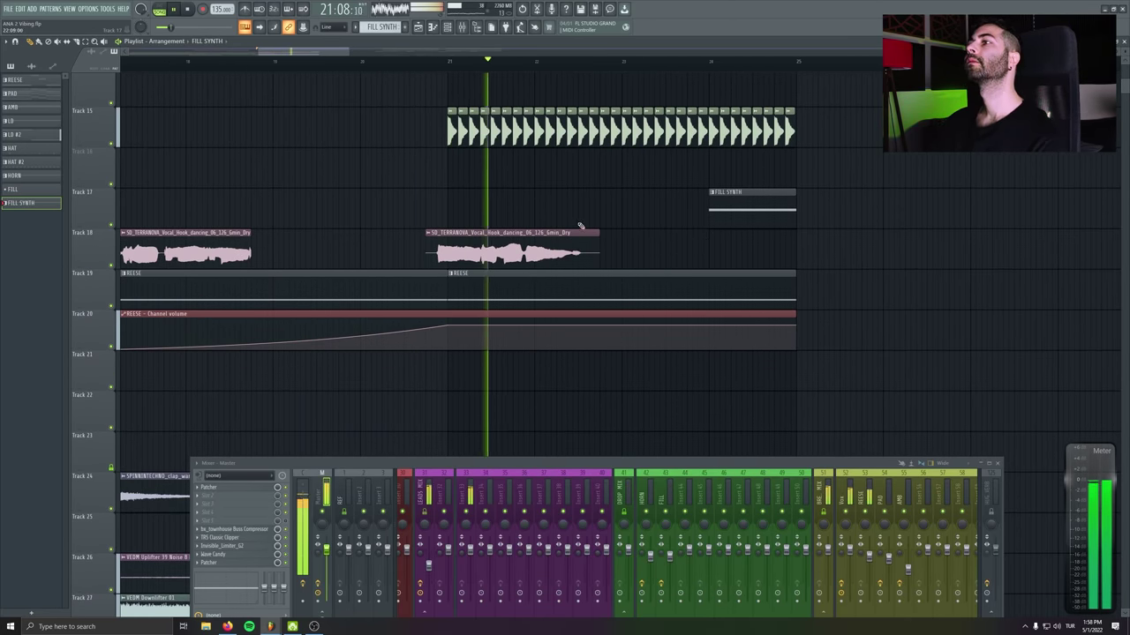
Shorten the SD_Snare_Fuse hits on Track 15 to sixteenths, double them to fill bars 21 to 25, and play the roll
scroll(530, 239, "up", 3)
scroll(481, 247, "up", 3)
scroll(481, 247, "down", 3)
left_click_drag(422, 226, 803, 256)
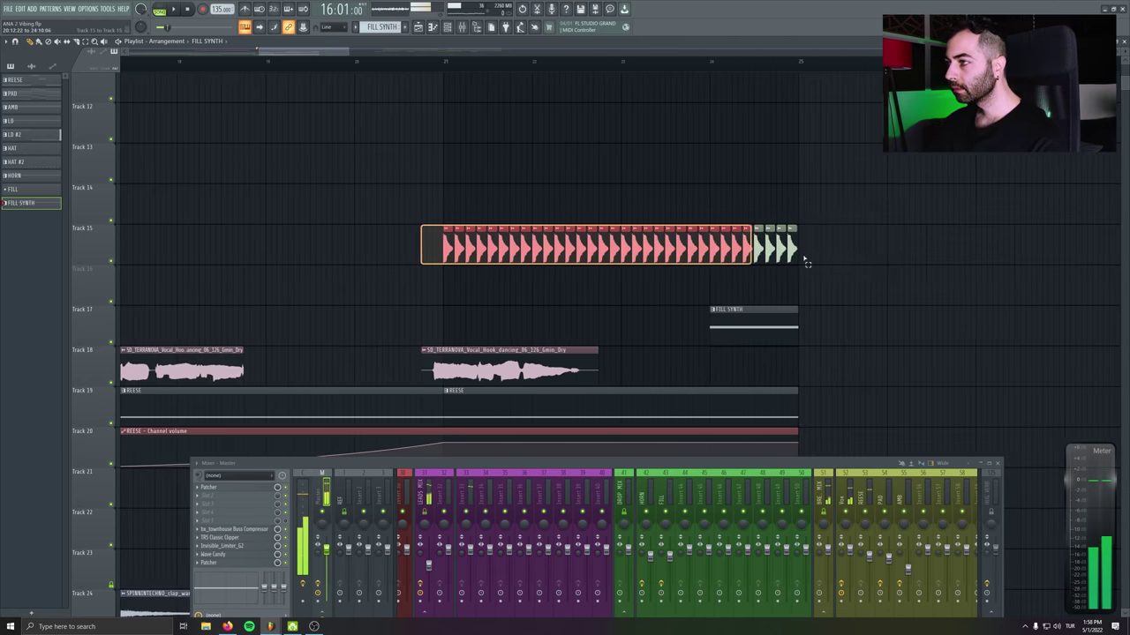
scroll(450, 247, "up", 4)
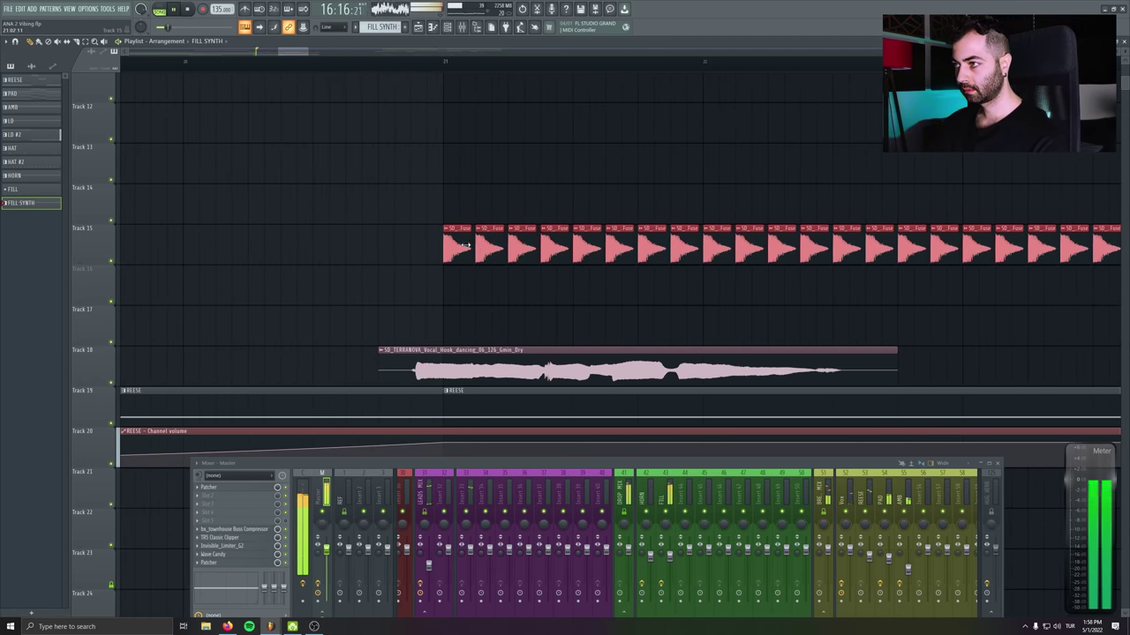
scroll(465, 247, "down", 3)
scroll(366, 272, "down", 3)
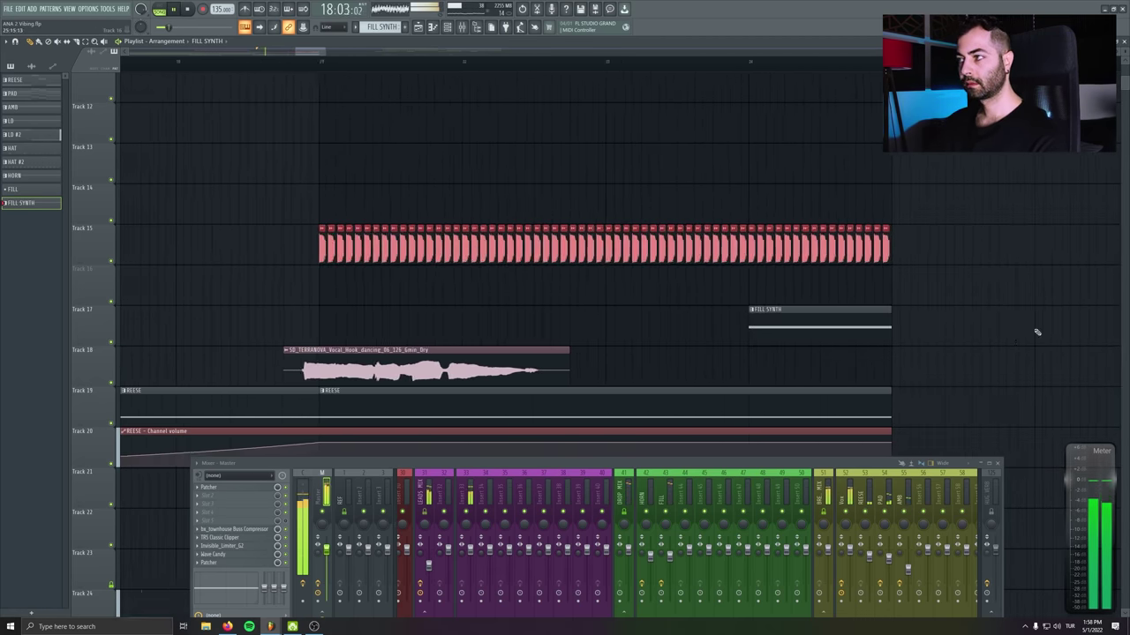
scroll(767, 244, "up", 4)
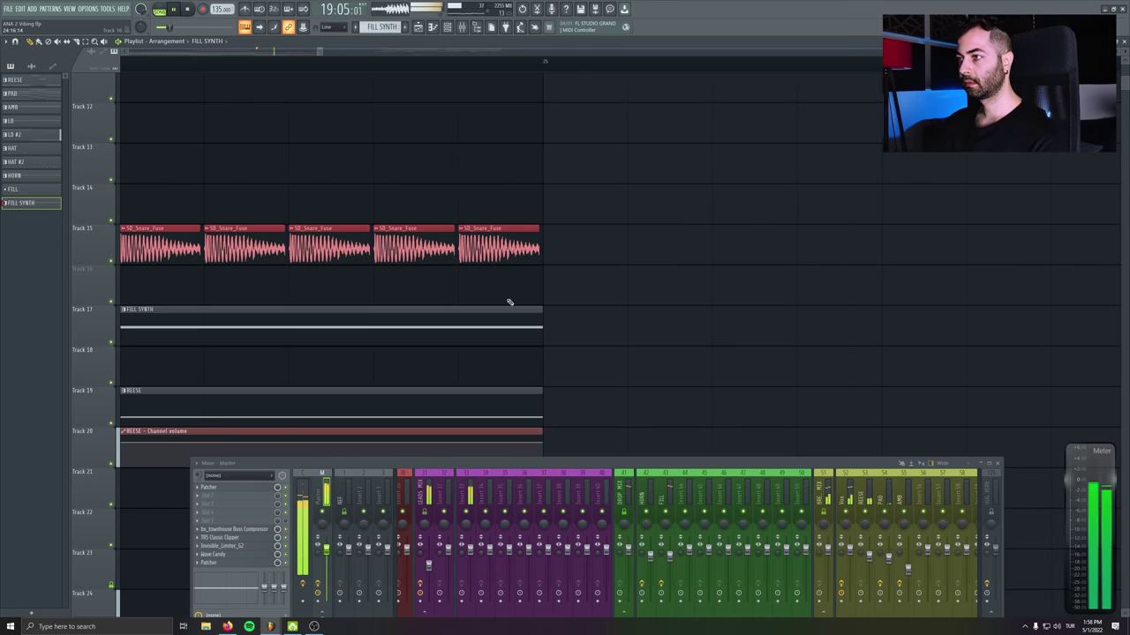
scroll(613, 320, "down", 3)
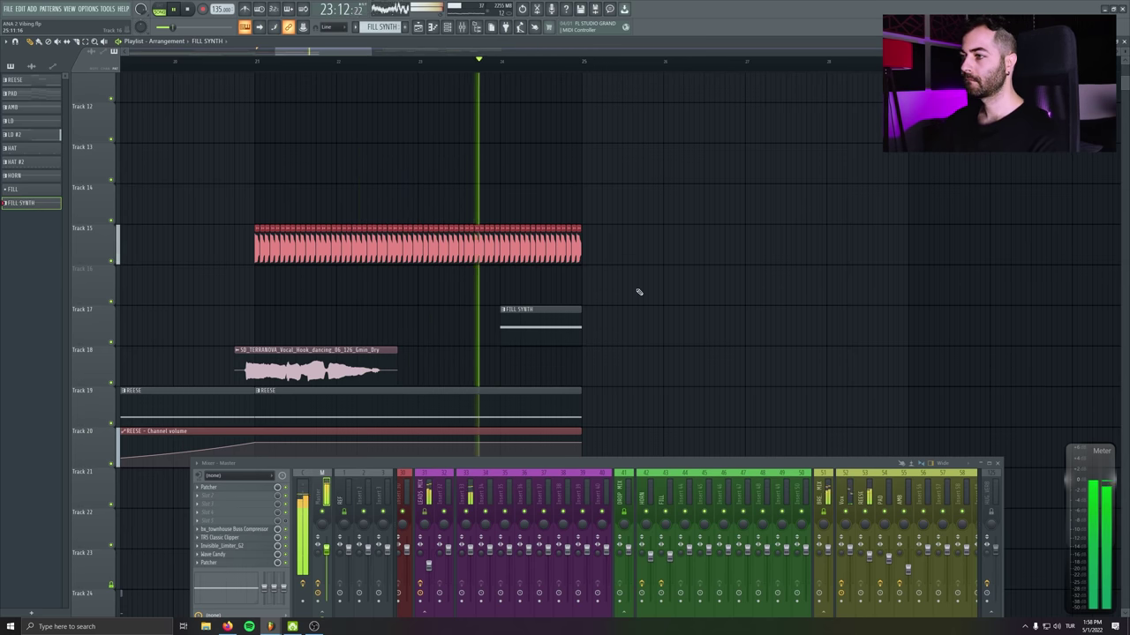
left_click(639, 292)
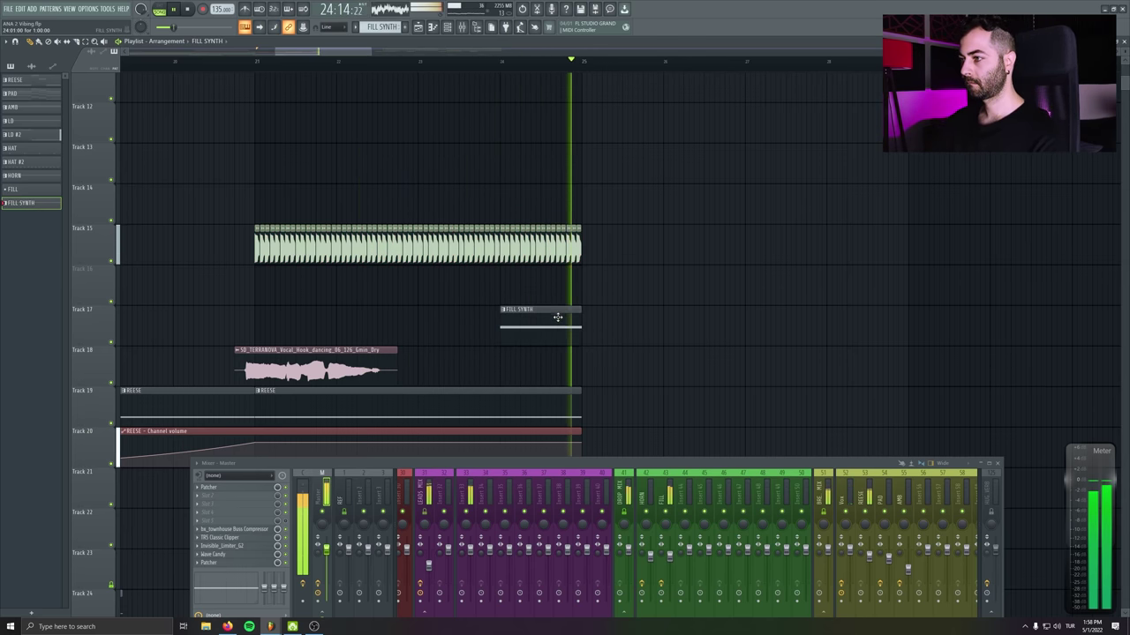
Extend the FILL SYNTH clip to four bars from bar 24 and fade the REESE channel volume out from bar 24 to 25
scroll(628, 232, "down", 3)
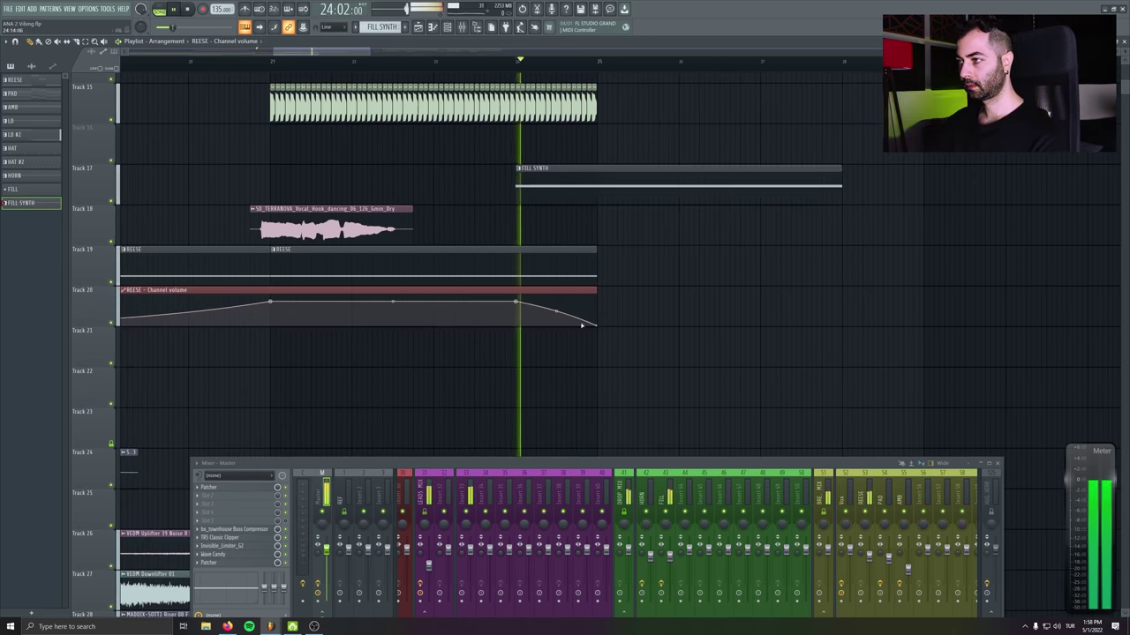
scroll(698, 298, "up", 3)
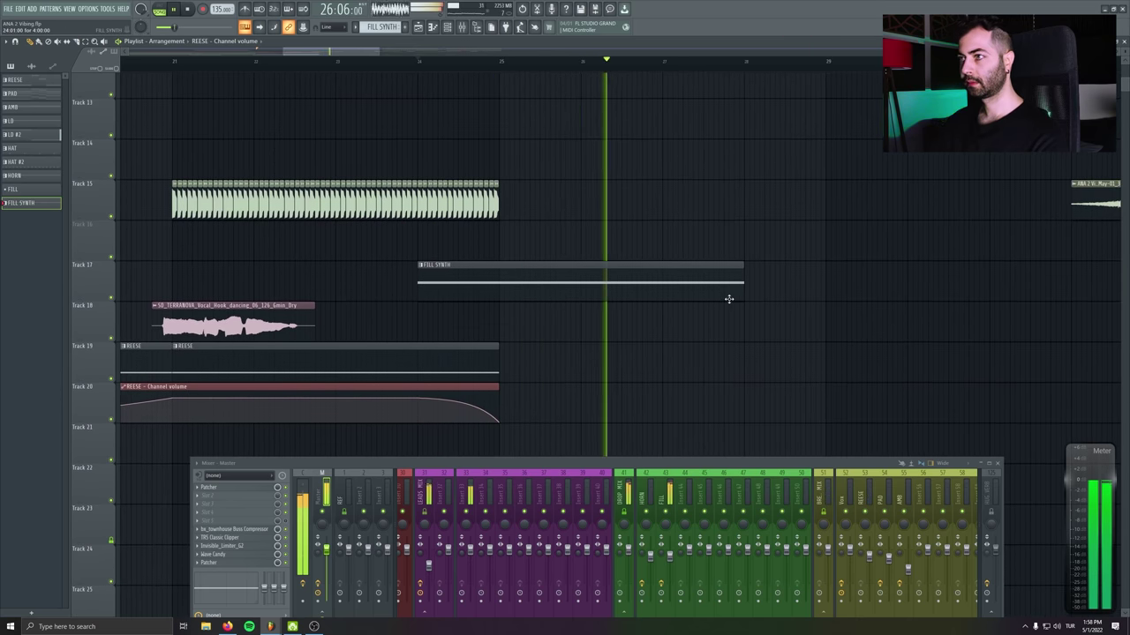
scroll(704, 314, "up", 1)
Copy the last bar's snare hits to bar 28 as a three-quarter-bar fill, remove the stray REESE automation clip, and play the section
scroll(705, 314, "up", 2)
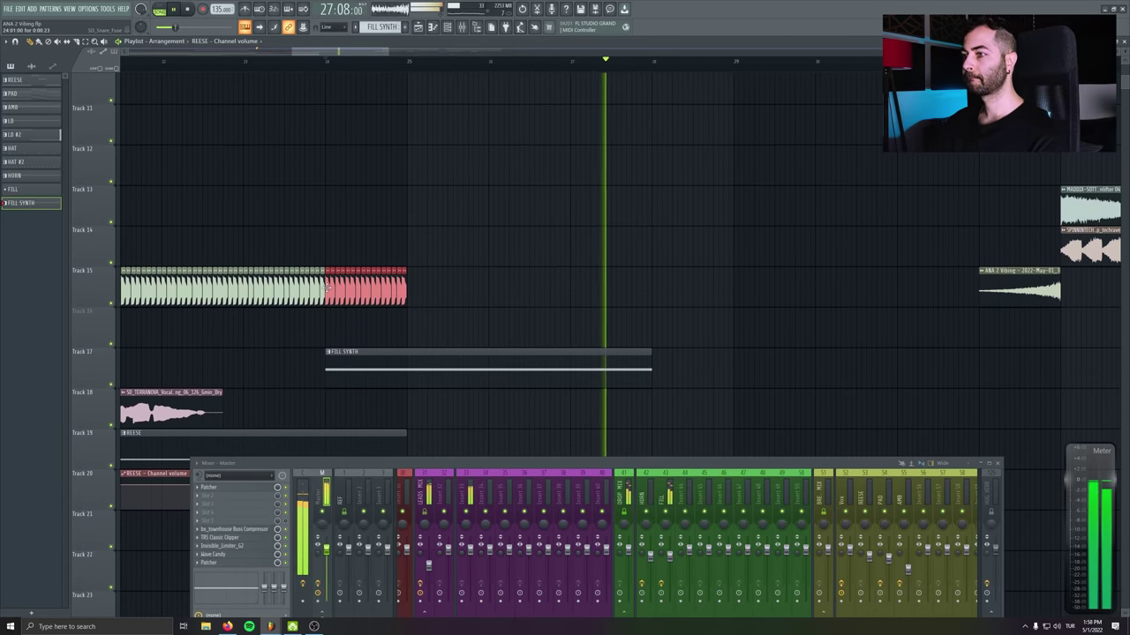
key("space")
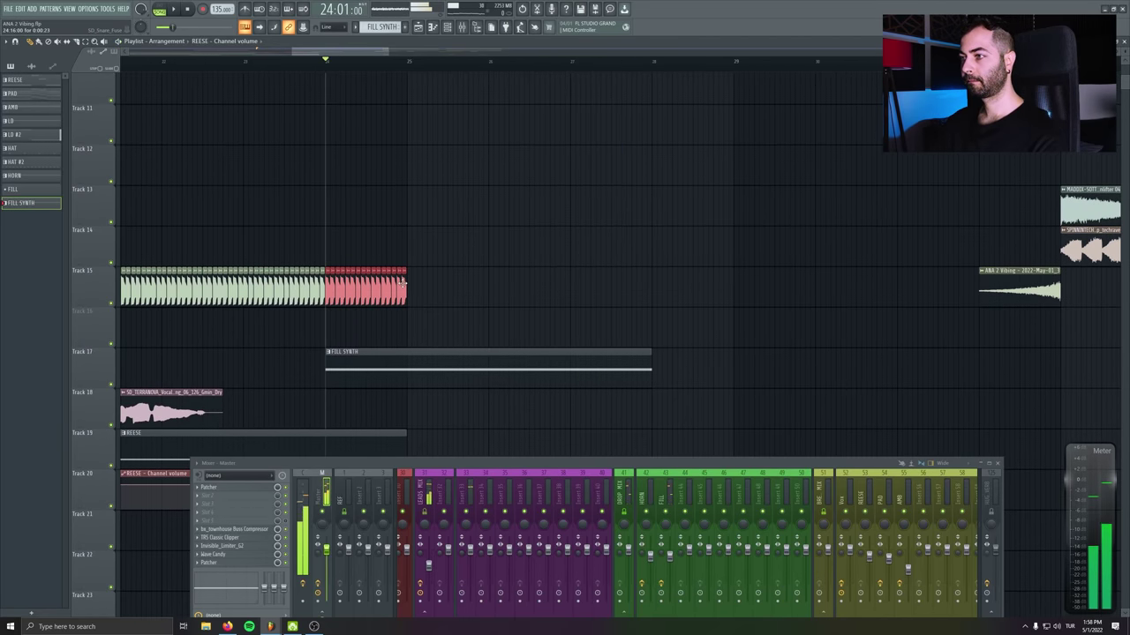
left_click_drag(402, 283, 756, 309)
key("space")
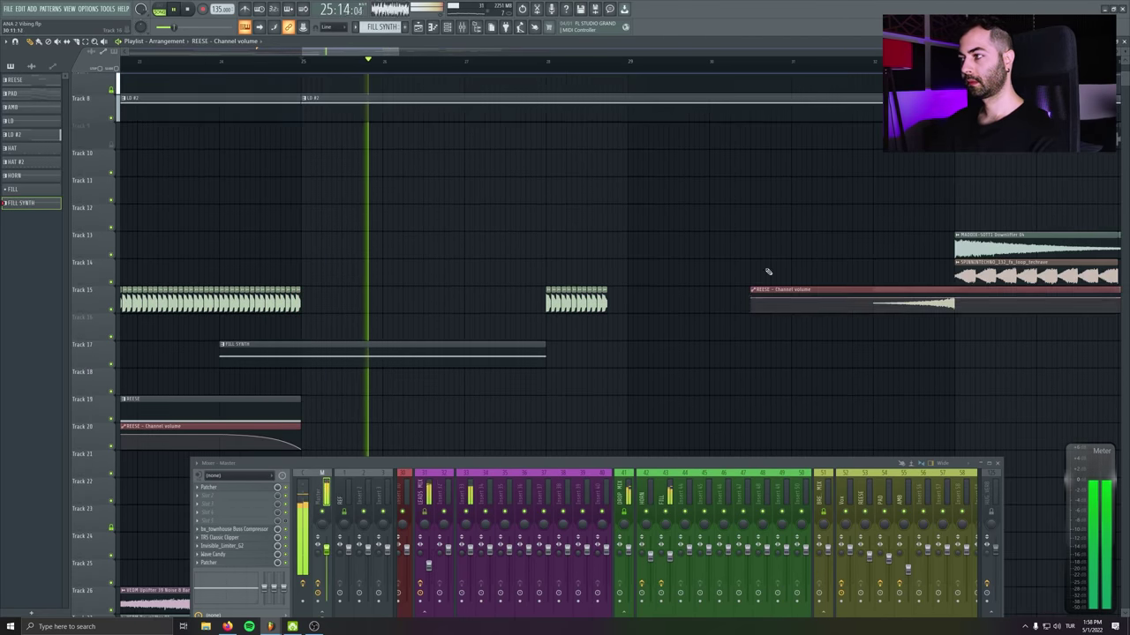
left_click_drag(767, 271, 764, 384)
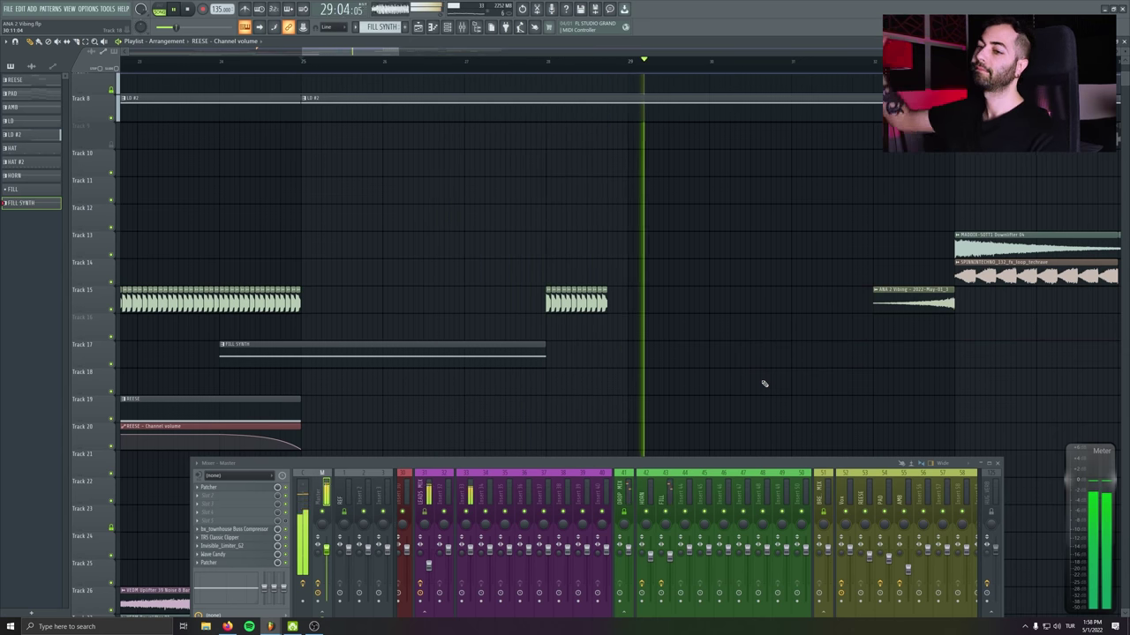
key("space")
Insert a track to give the SD_Snare_Fuse hits their own Track 17, and shift the drop four bars earlier to bar 29
scroll(628, 61, "down", 5)
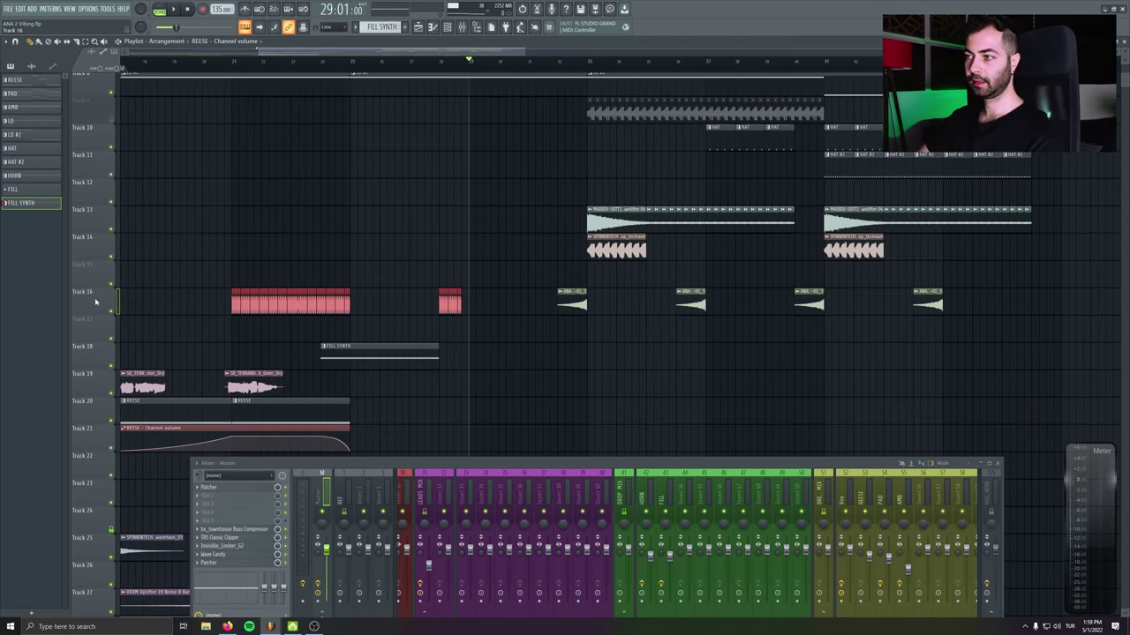
left_click(95, 302)
left_click_drag(1059, 357, 583, 184)
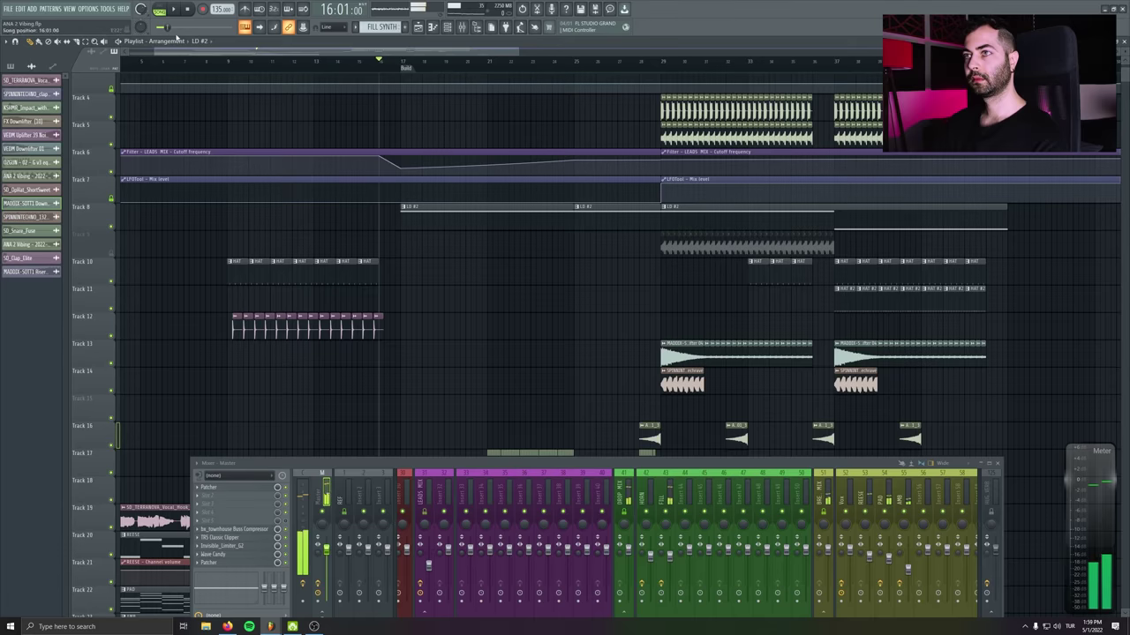
Add an AMB clip from bar 17 to bar 25 on Track 23 during playback
scroll(479, 177, "down", 4)
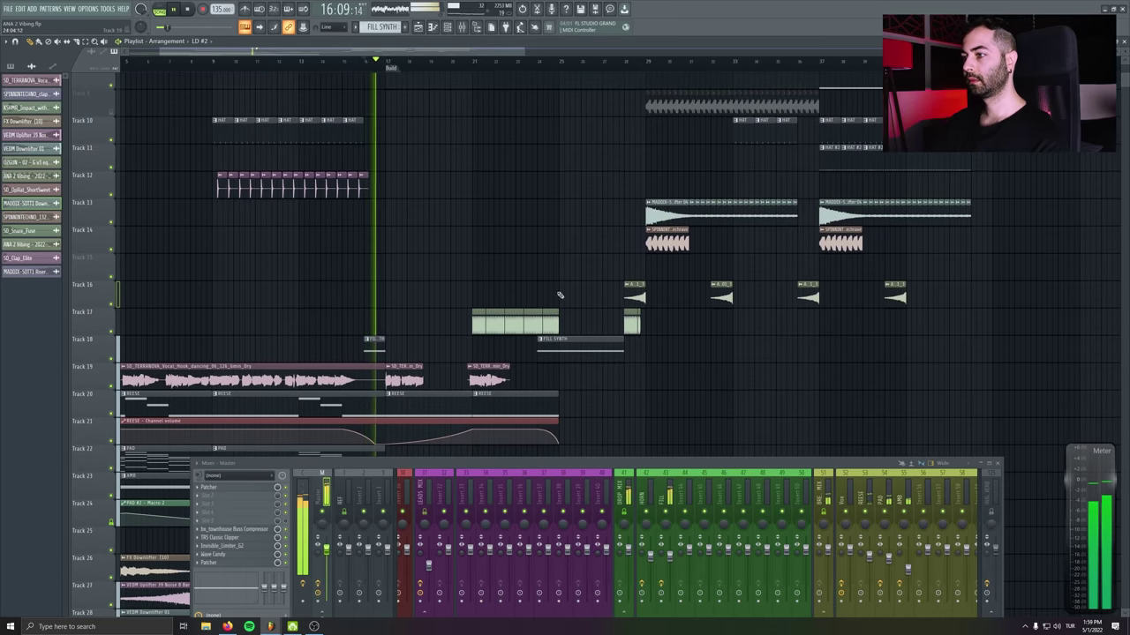
scroll(618, 317, "left", 2)
left_click(555, 284)
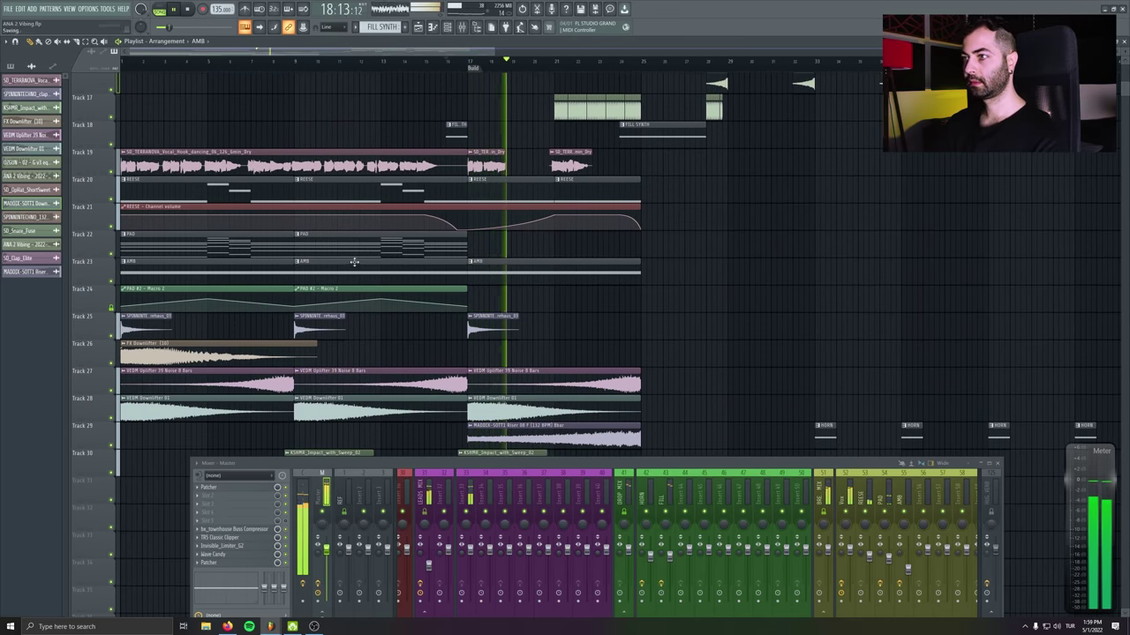
Replace the eight-bar PAD clip at bar 17 on Track 22 with four-bar PAD clips at bars 17 and 21, and replay
left_click(508, 247)
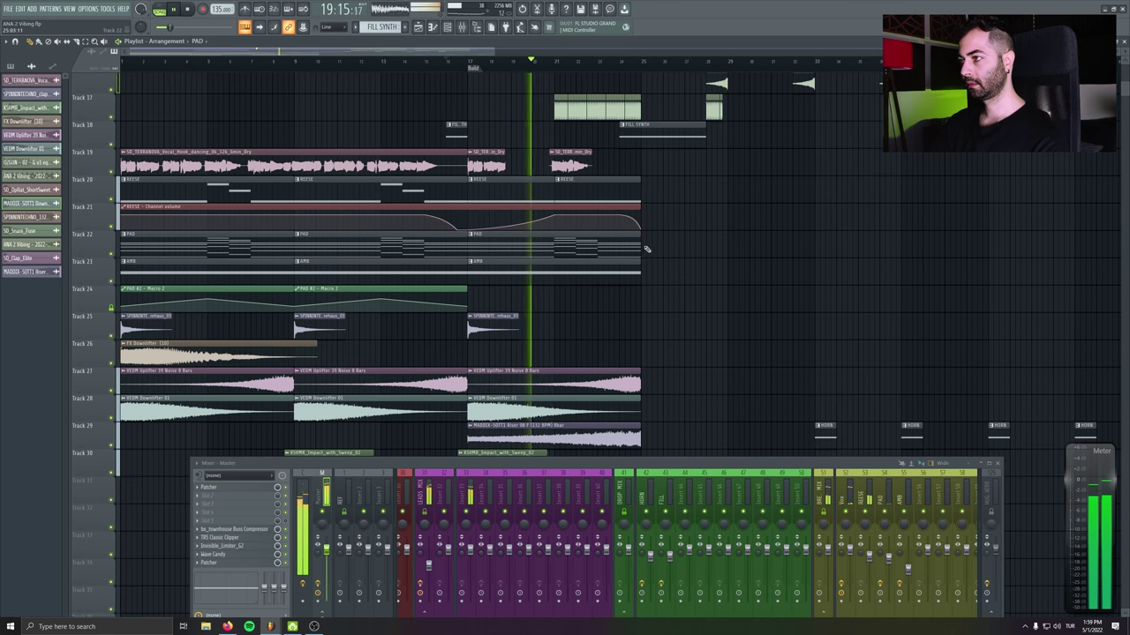
key("ctrl+z")
key("space")
left_click(557, 251)
key("space")
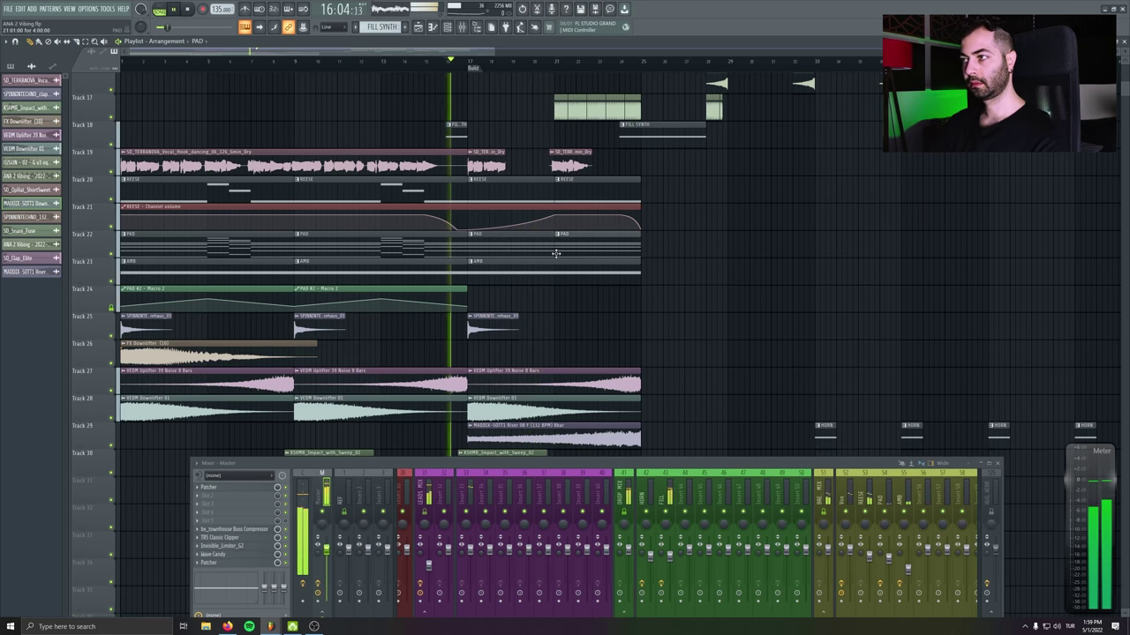
Copy the FX Downlifter (10) clip to bar 17 on Track 26 and trim its end to bar 25
scroll(601, 186, "down", 1)
scroll(601, 185, "down", 5)
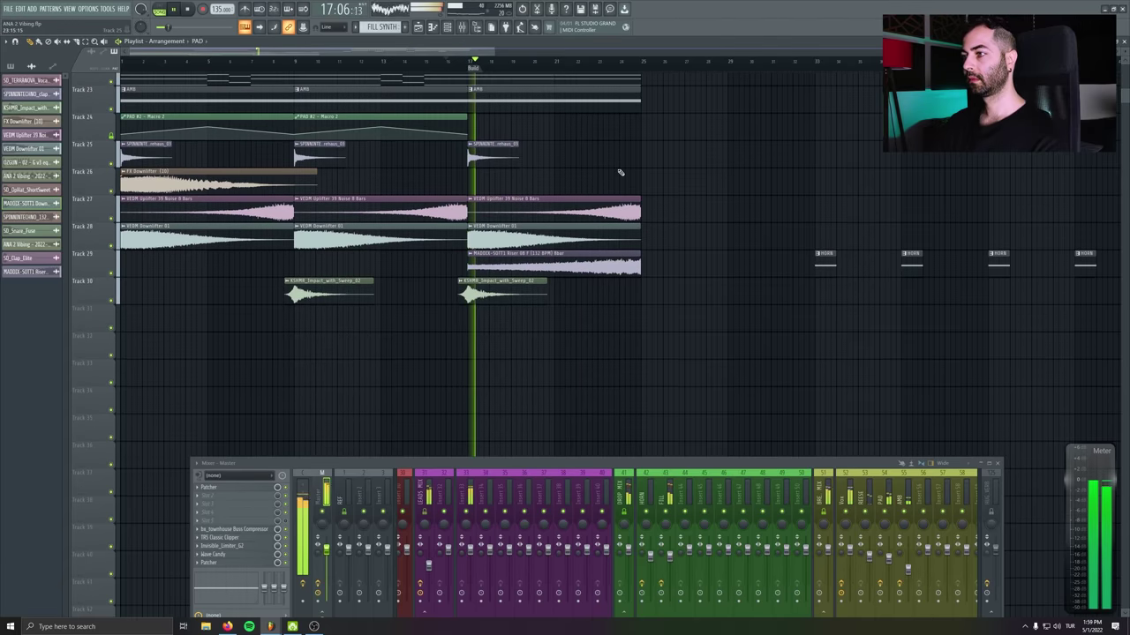
scroll(509, 265, "up", 2)
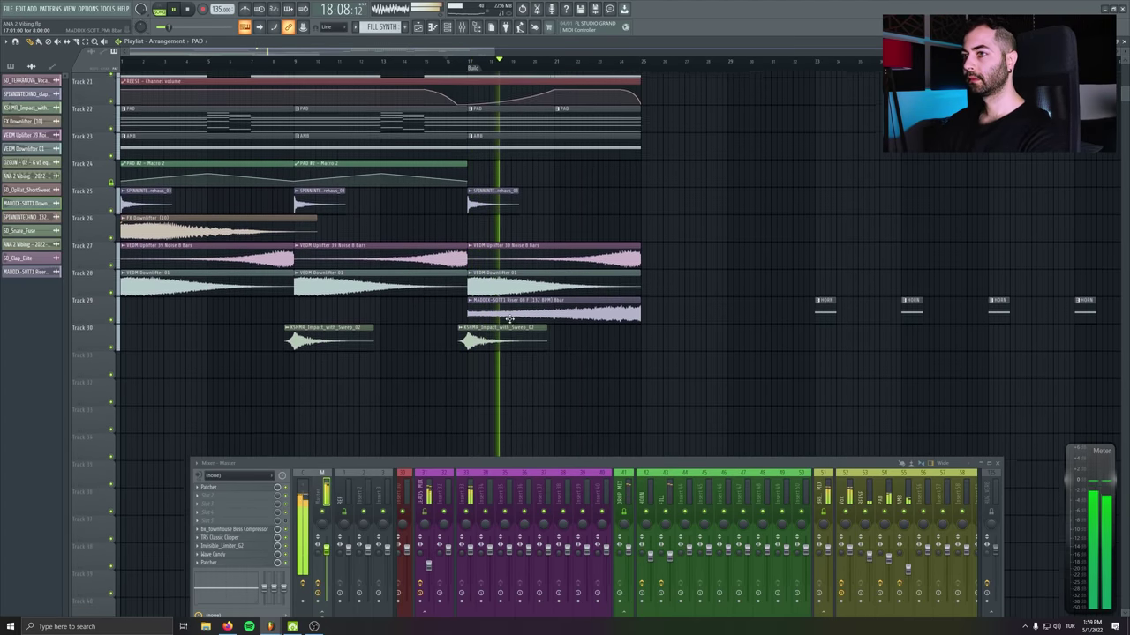
left_click_drag(314, 237, 505, 237)
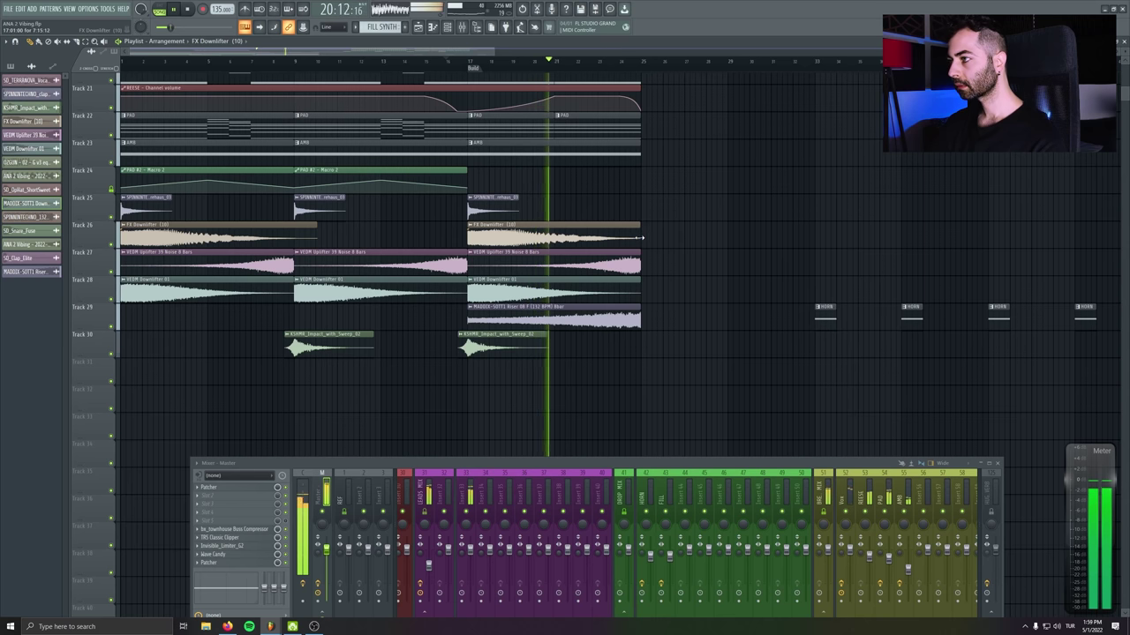
scroll(717, 306, "up", 2)
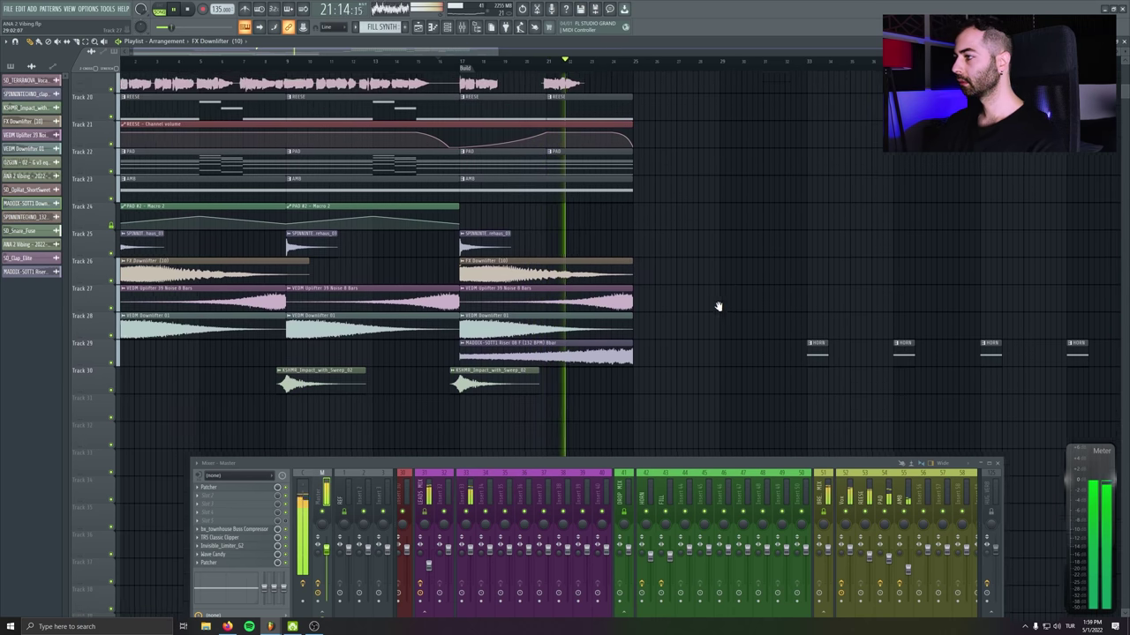
scroll(686, 292, "down", 3)
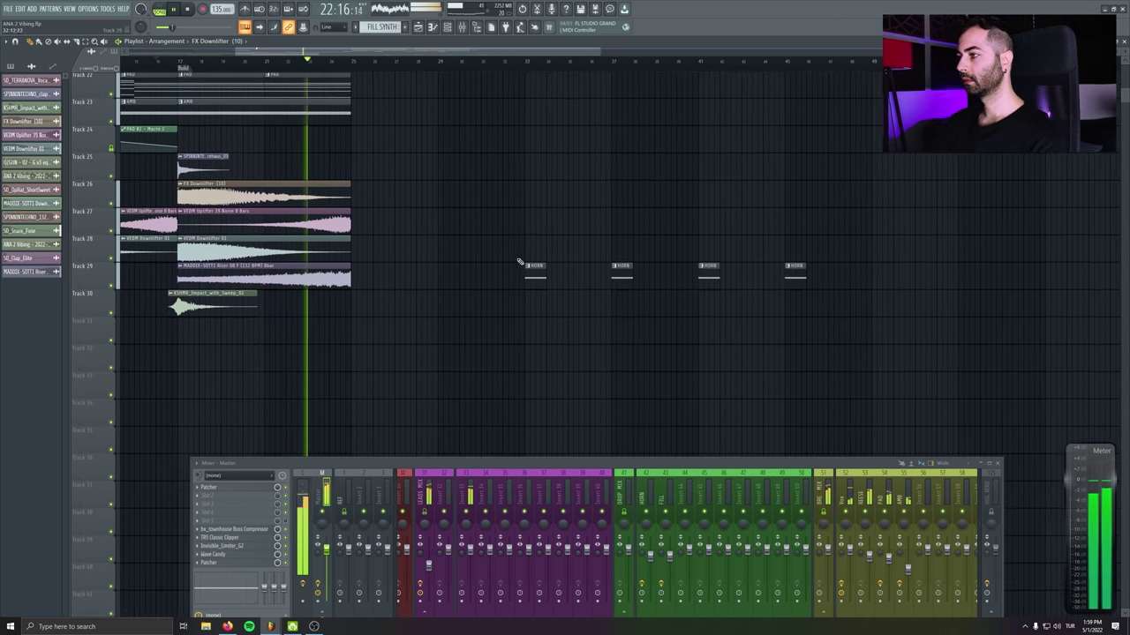
Insert a track above the snare hits on Track 17 and move the selected HORN clips up one track
scroll(979, 314, "up", 6)
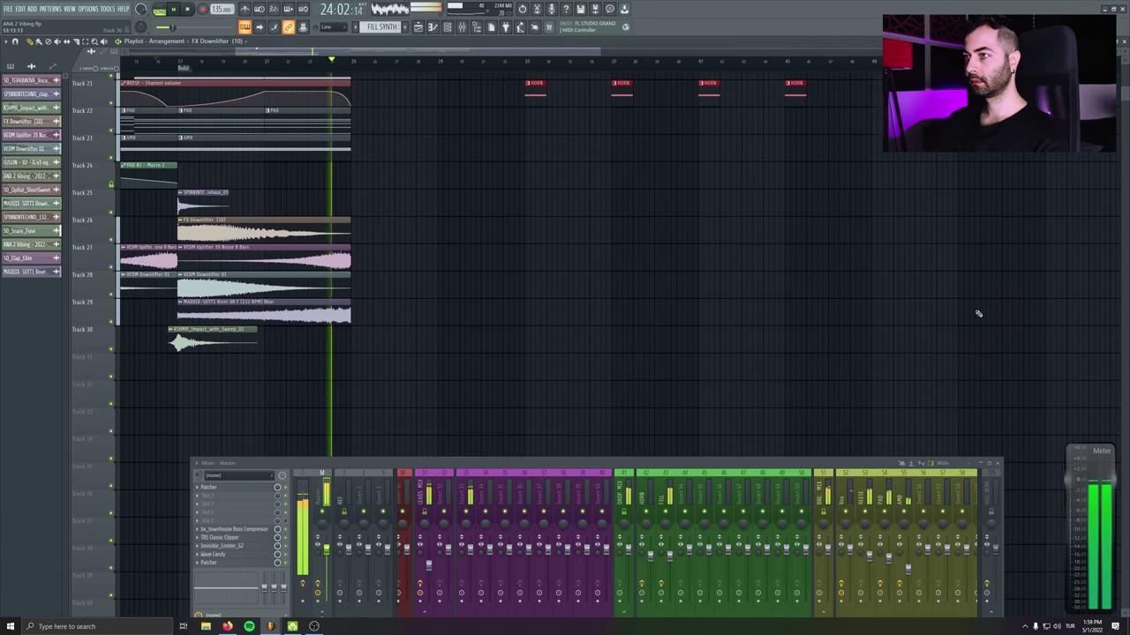
scroll(982, 315, "up", 5)
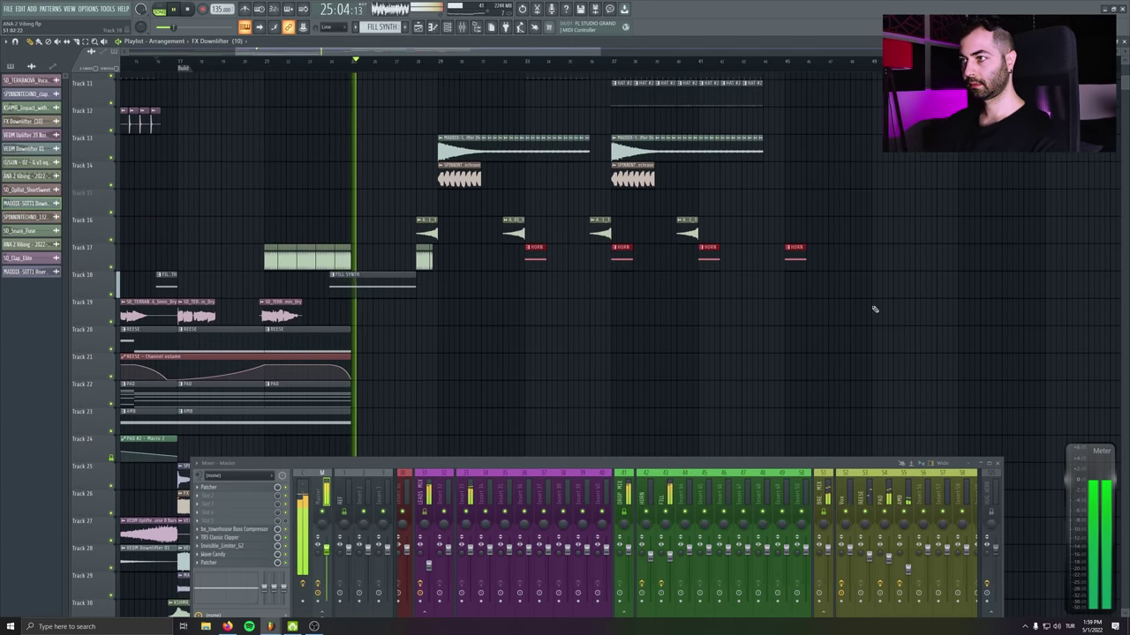
right_click(96, 246)
left_click(114, 428)
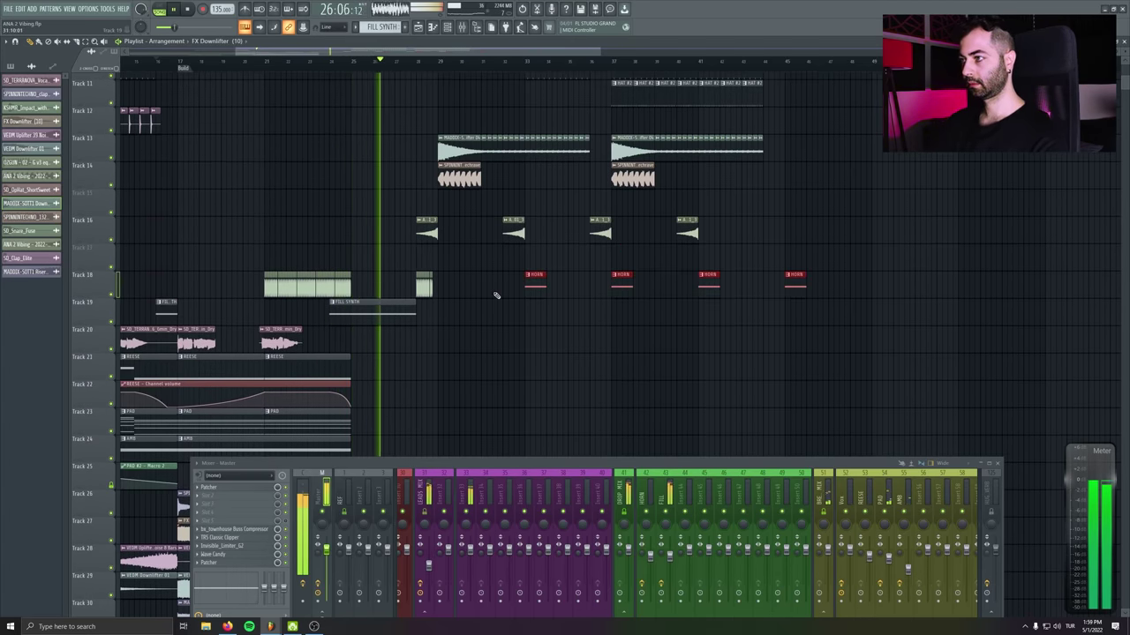
key("Up")
Adjust the Dry/Wet of VerbSuite Classics on LEADS MIX during playback and create an automation clip for it on Track 6
left_click(667, 573)
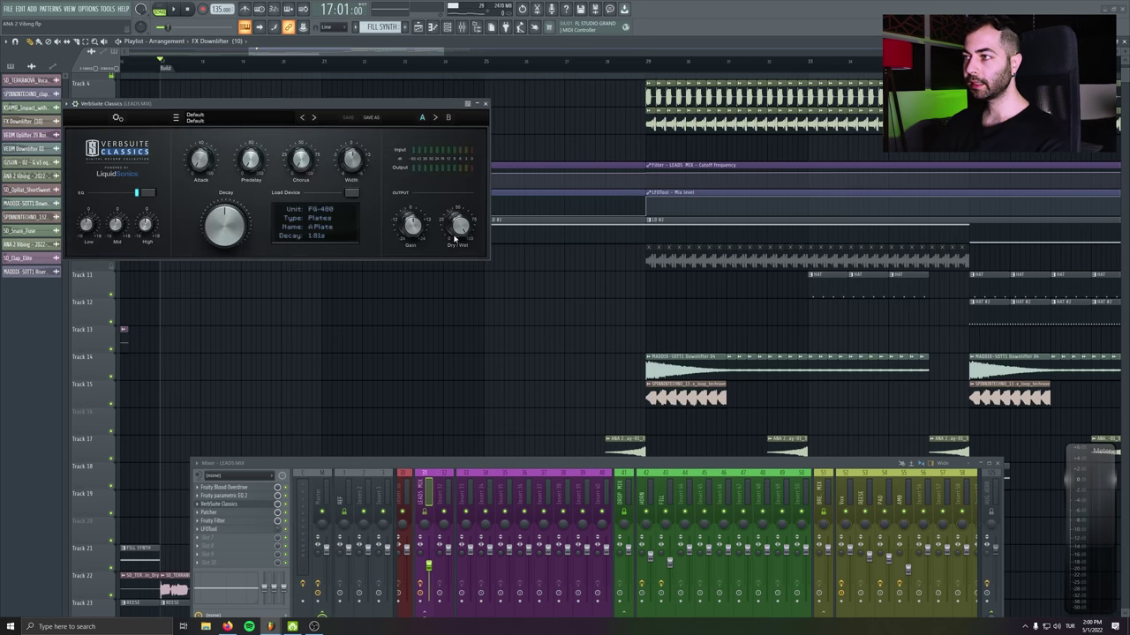
left_click_drag(305, 109, 301, 261)
key("space")
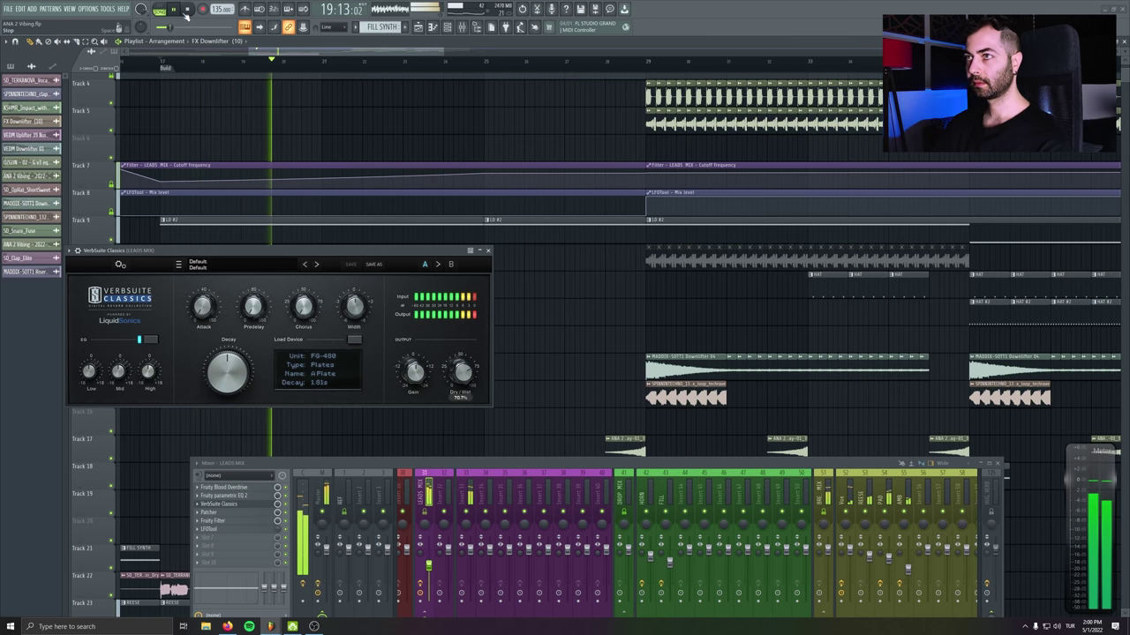
left_click(106, 8)
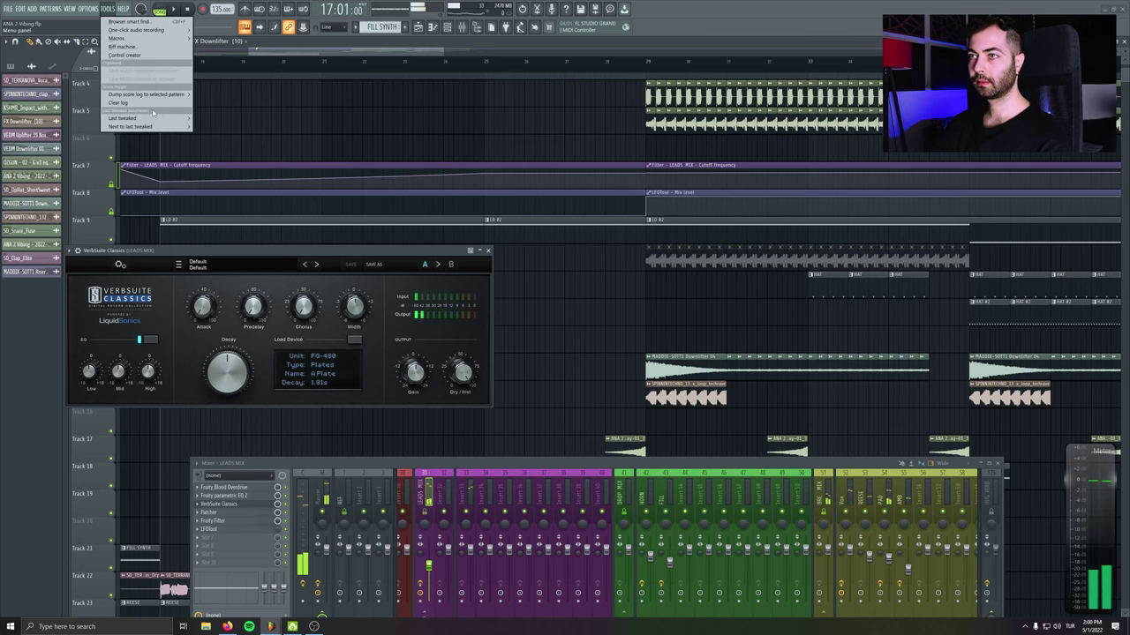
left_click(232, 118)
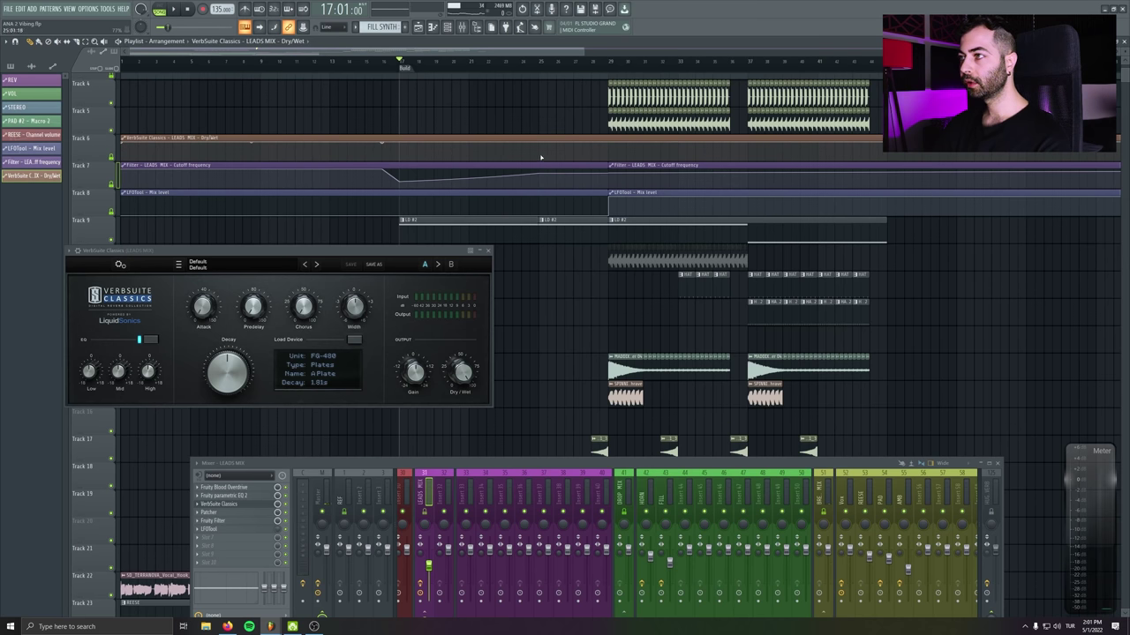
Curve the VerbSuite Dry/Wet automation down to its minimum at bar 29, play from bar 17 and close the reverb window
left_click_drag(592, 152, 613, 167)
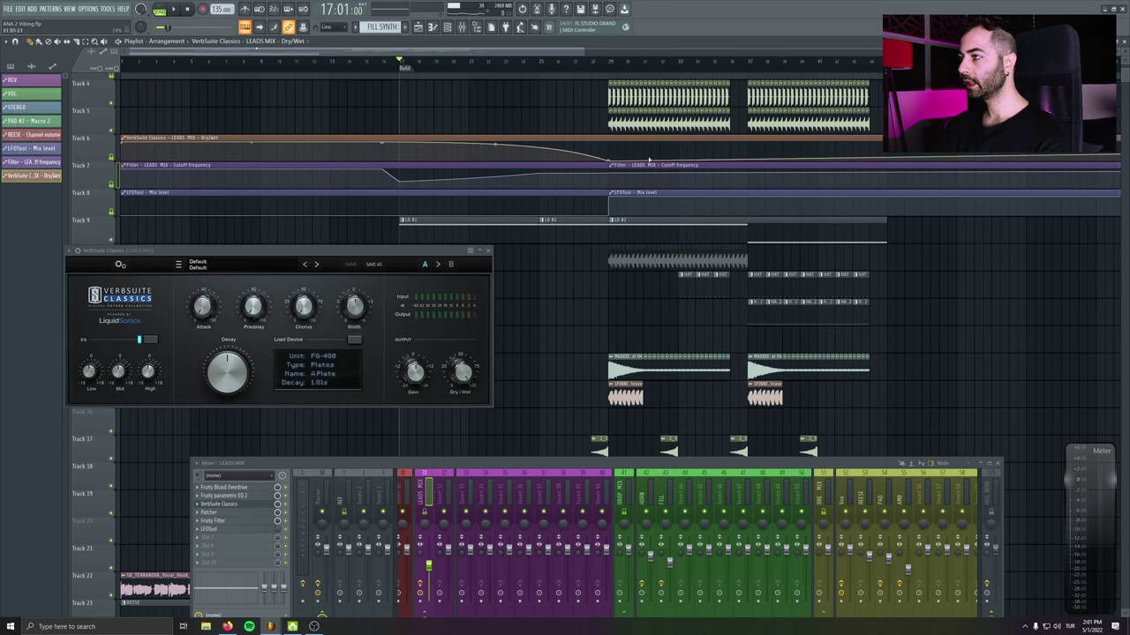
key("space")
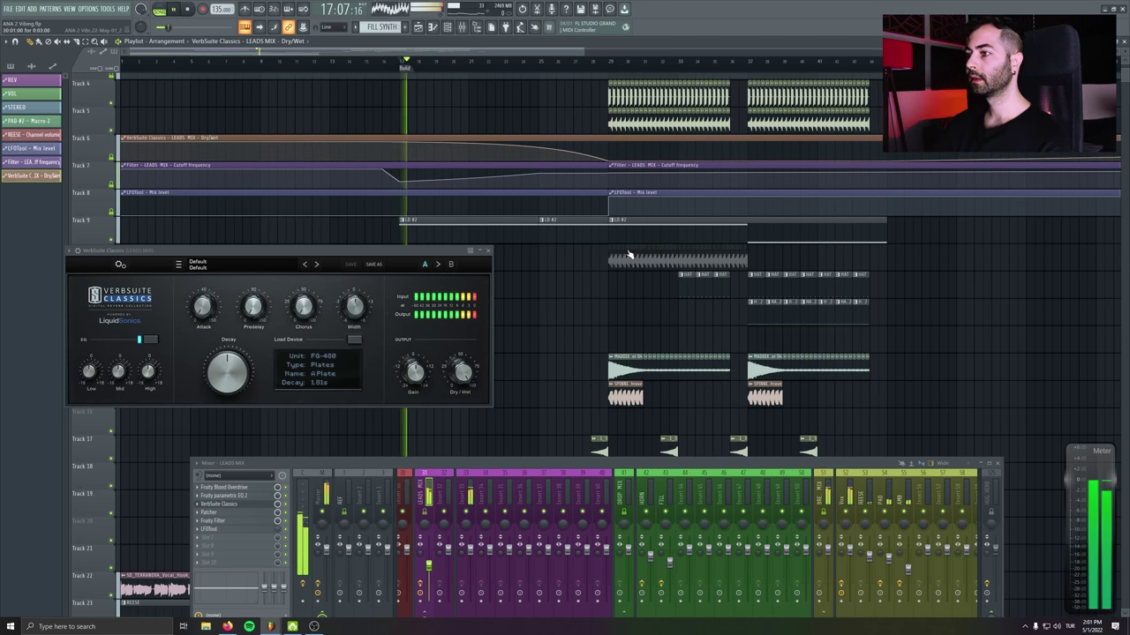
left_click(489, 251)
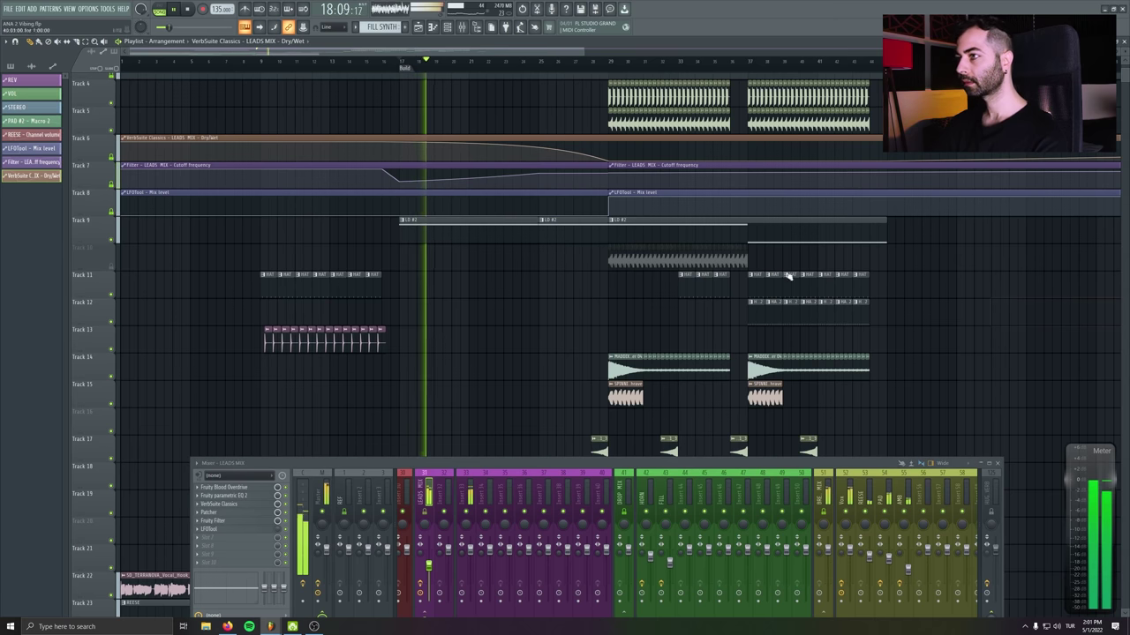
Replace the second LEADS MIX Filter cutoff clip at bar 29 by extending the first clip past the drop's start on Track 7
scroll(606, 160, "up", 3)
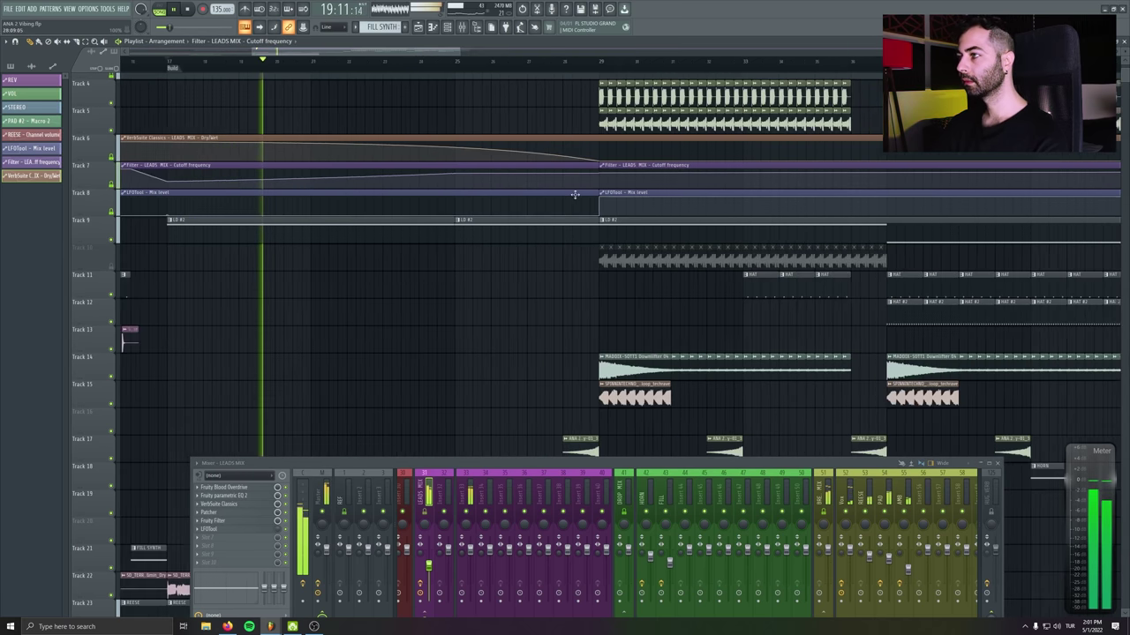
scroll(605, 160, "up", 2)
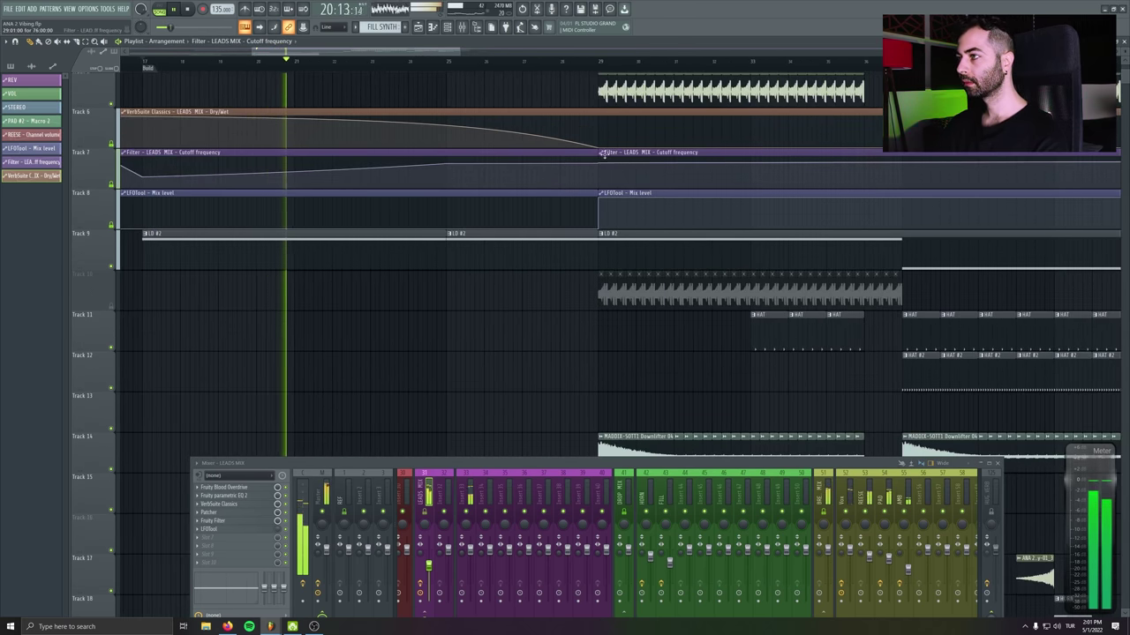
scroll(605, 160, "down", 3)
left_click_drag(521, 154, 768, 154)
scroll(459, 163, "up", 3)
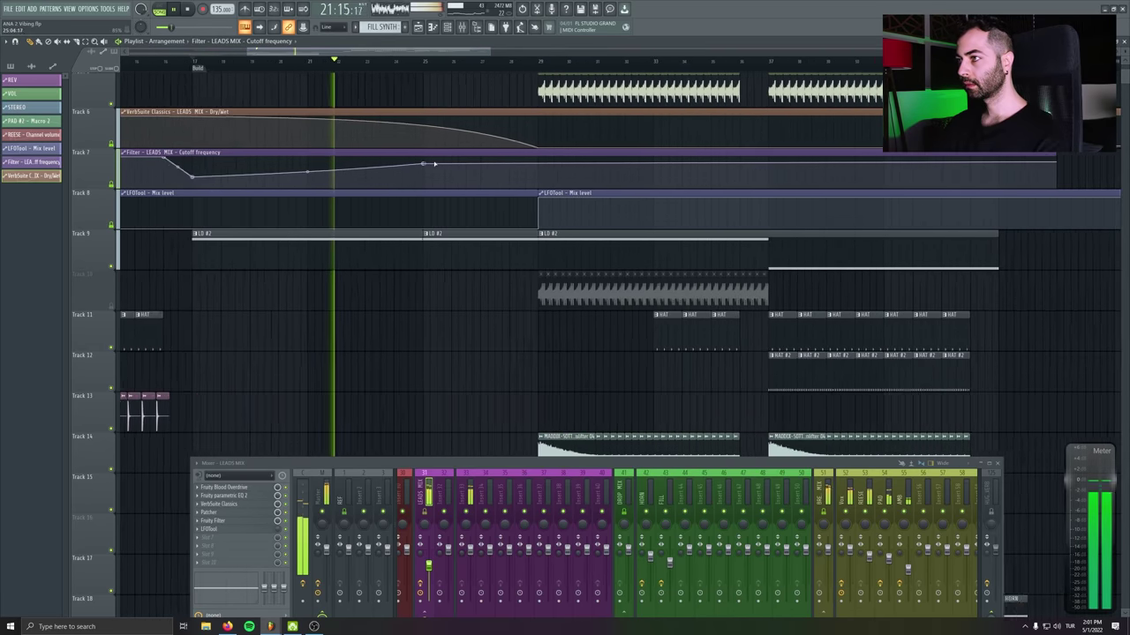
Shape the LEADS MIX Filter cutoff automation so it curves up from bar 25 to its maximum at bar 29
right_click(416, 164)
left_click(450, 306)
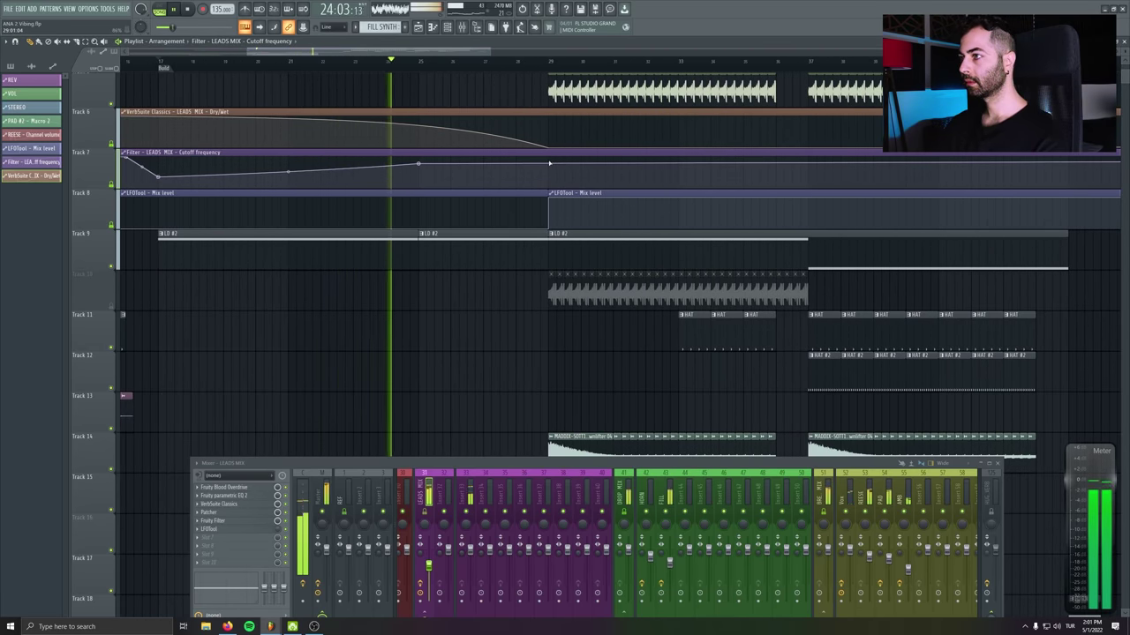
scroll(562, 312, "down", 3)
scroll(581, 294, "up", 2)
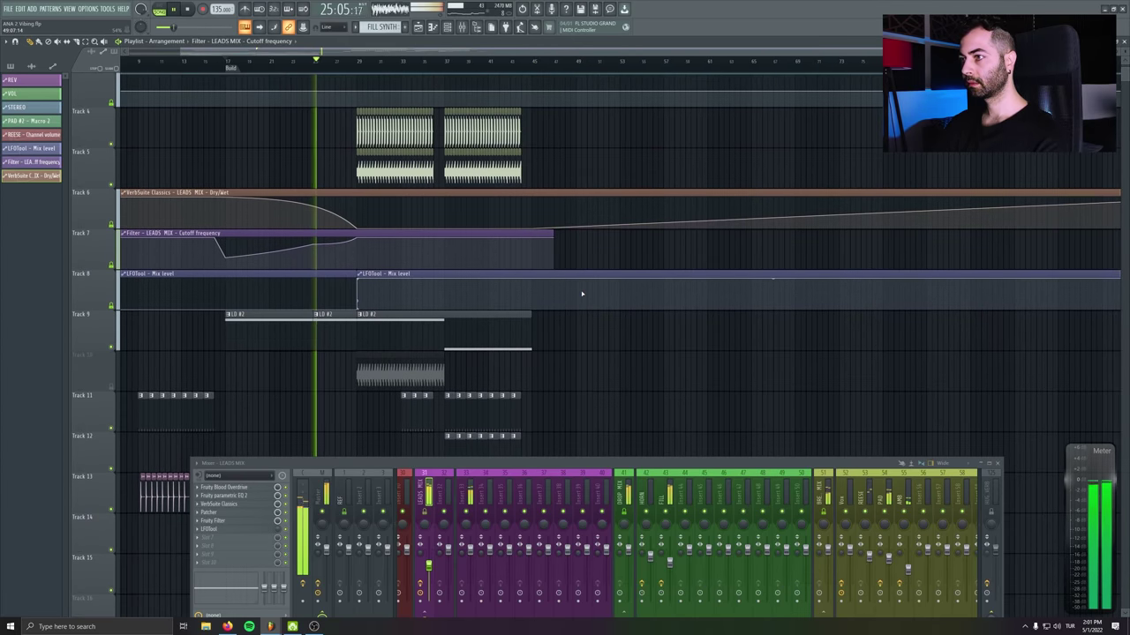
scroll(440, 285, "up", 3)
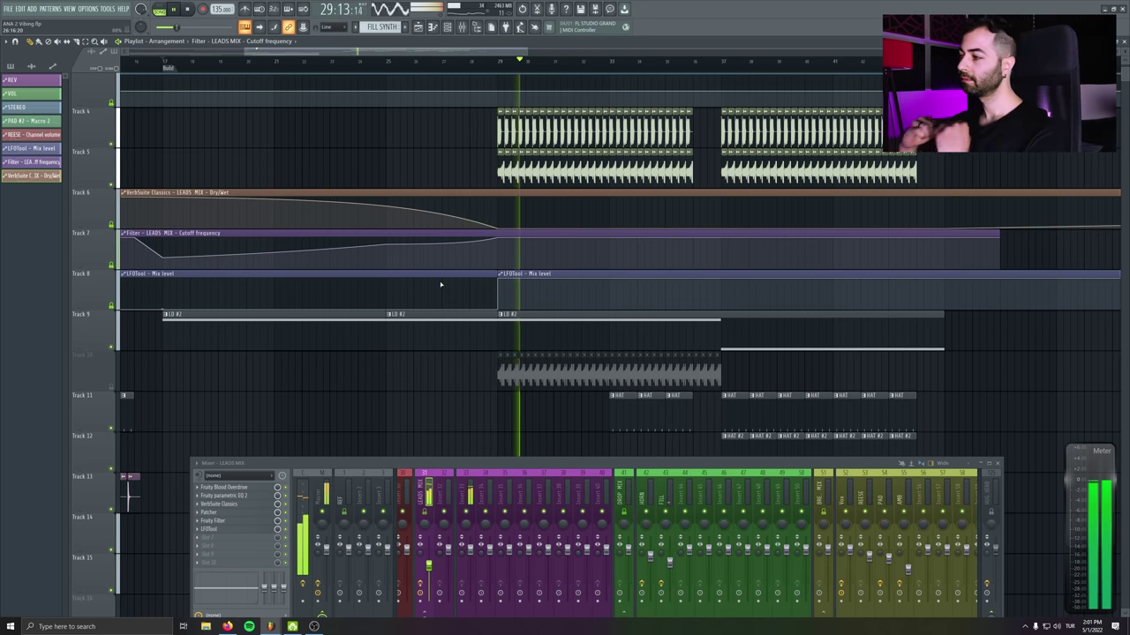
Raise the HORN mixer track's volume to about -0.5 dB while the drop plays
scroll(440, 284, "down", 4)
scroll(441, 284, "right", 3)
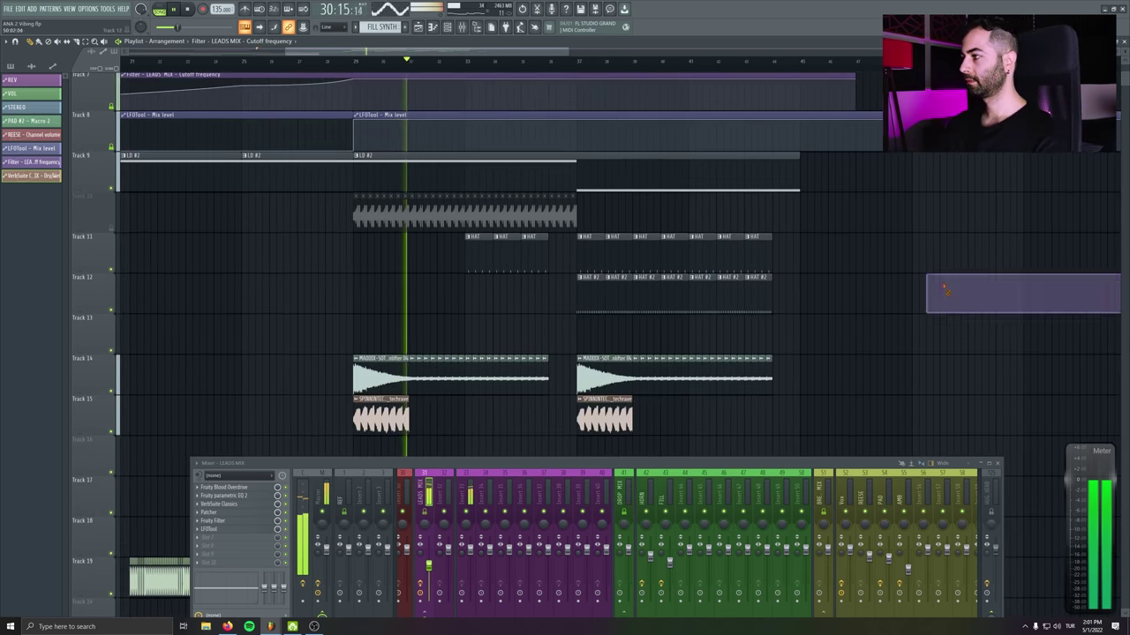
scroll(912, 325, "down", 6)
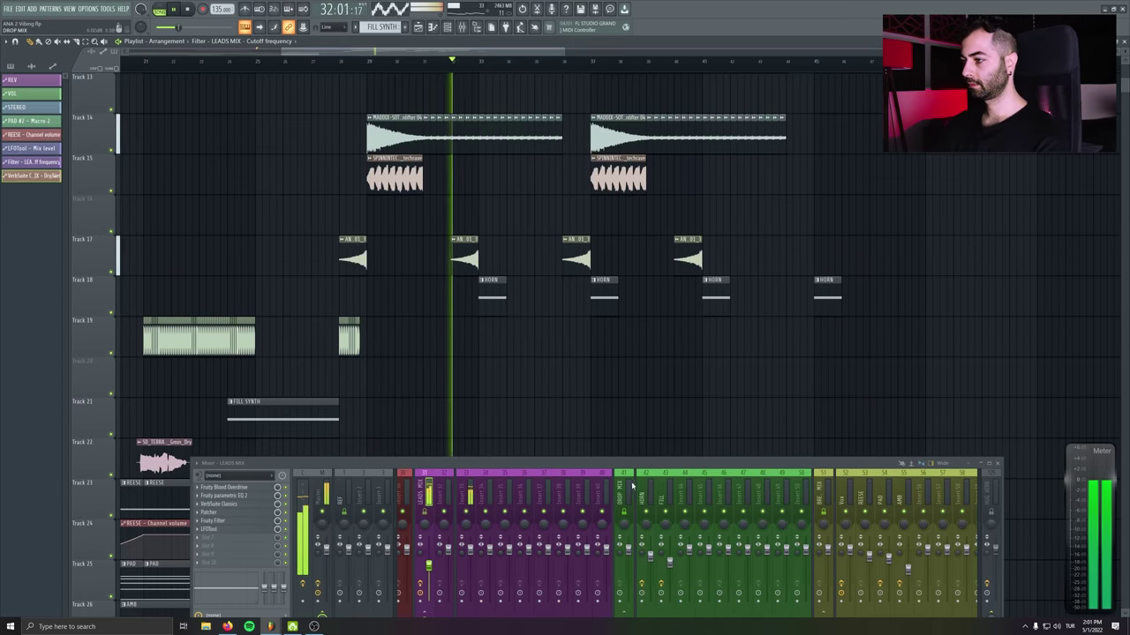
left_click(652, 555)
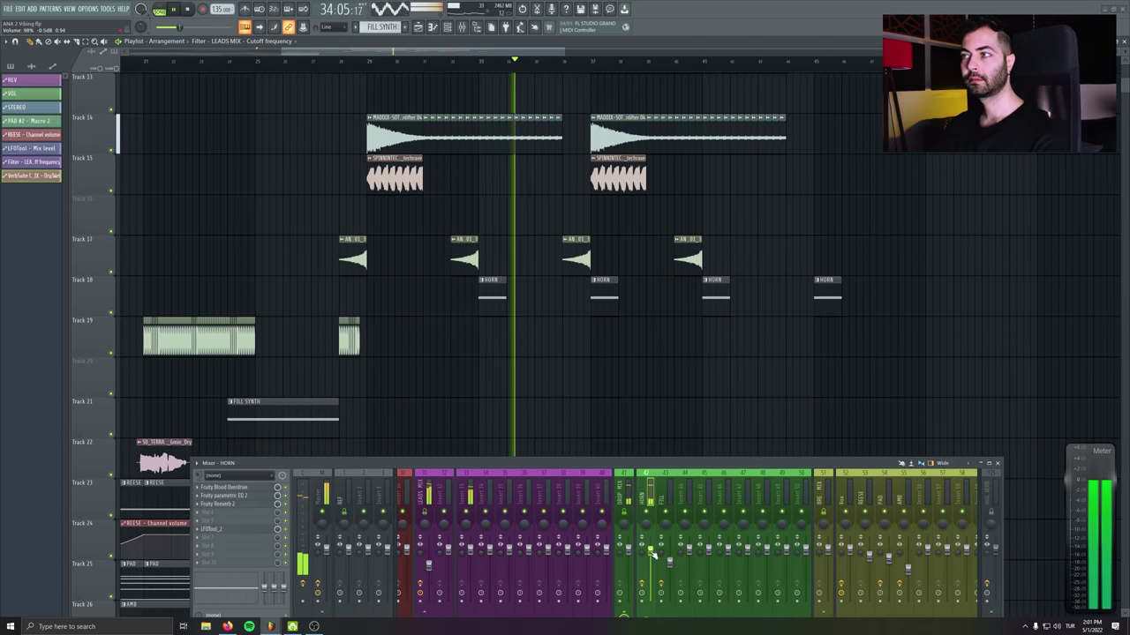
Copy the short run of snare hits before bar 29 on Track 19 into the half bar leading to bar 37
left_click(348, 336)
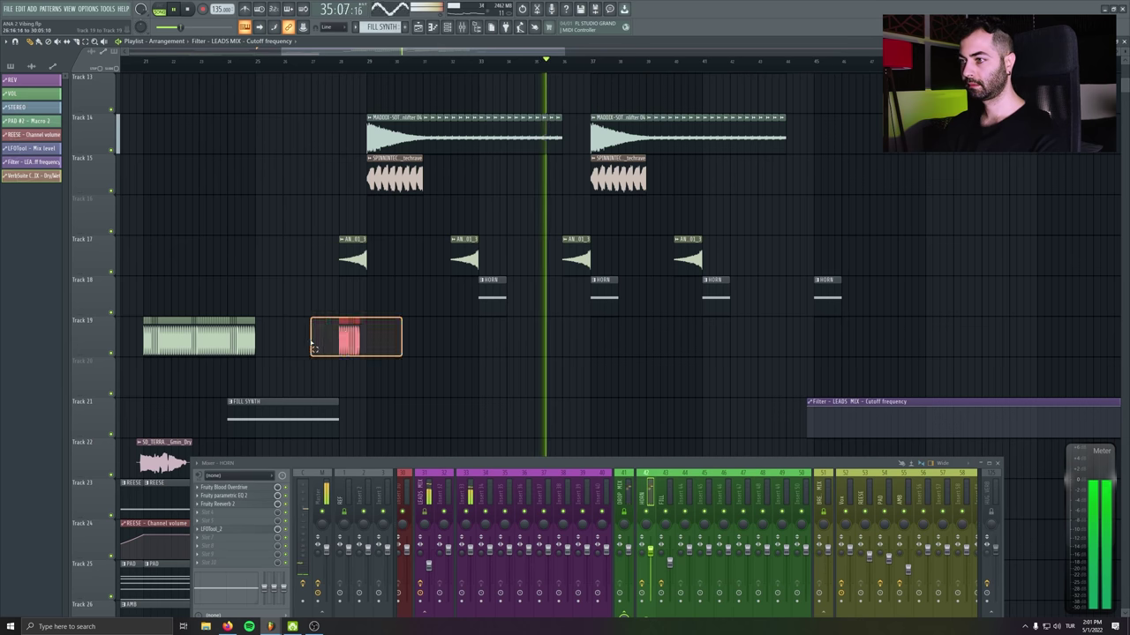
left_click(584, 341)
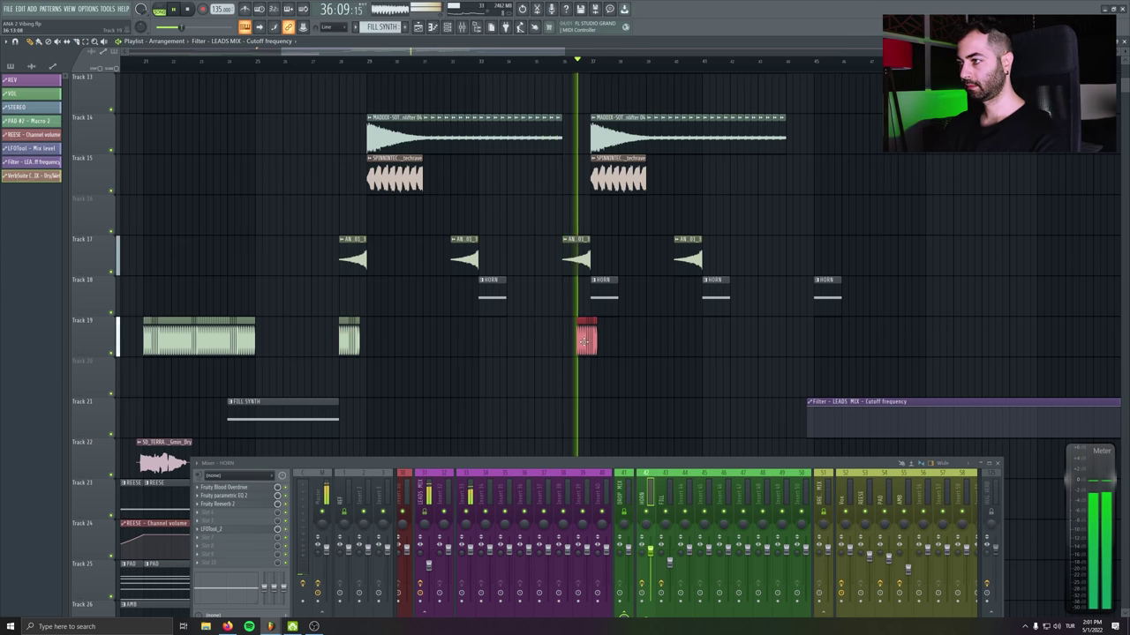
scroll(621, 365, "up", 4)
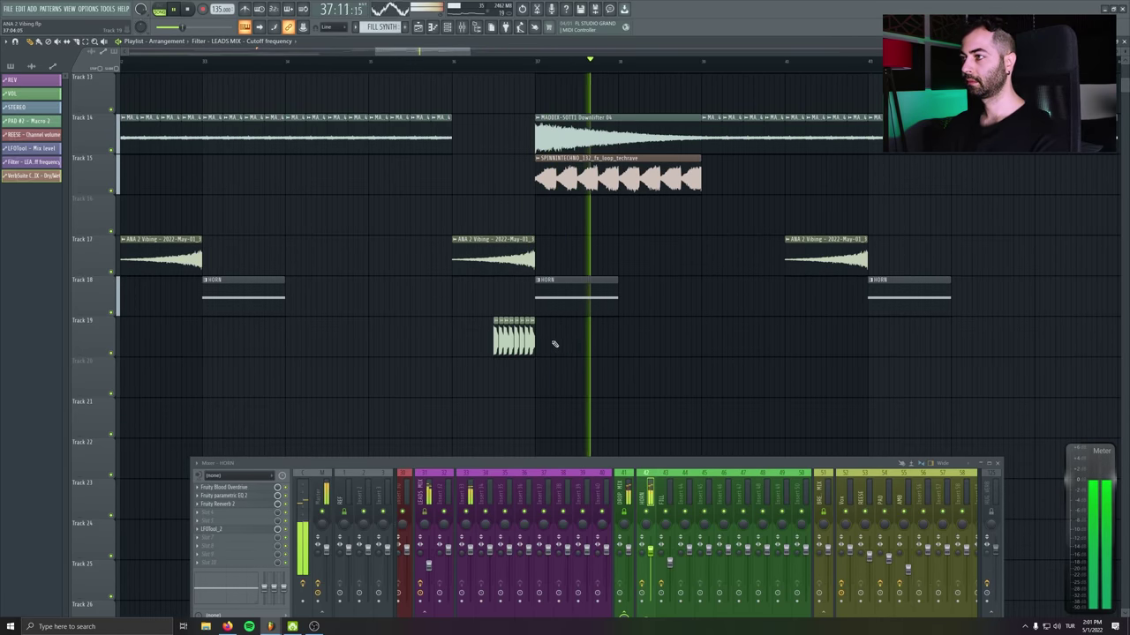
scroll(569, 335, "down", 1)
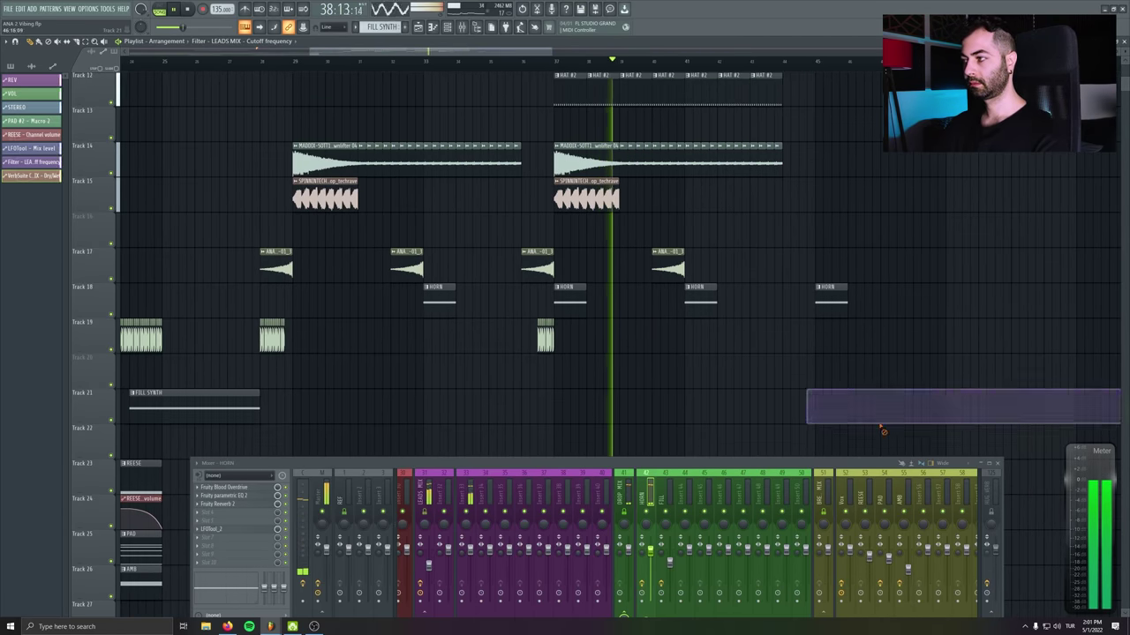
Insert an empty track above the LD #2 lead clips on Track 9
scroll(570, 335, "down", 4)
scroll(683, 260, "up", 5)
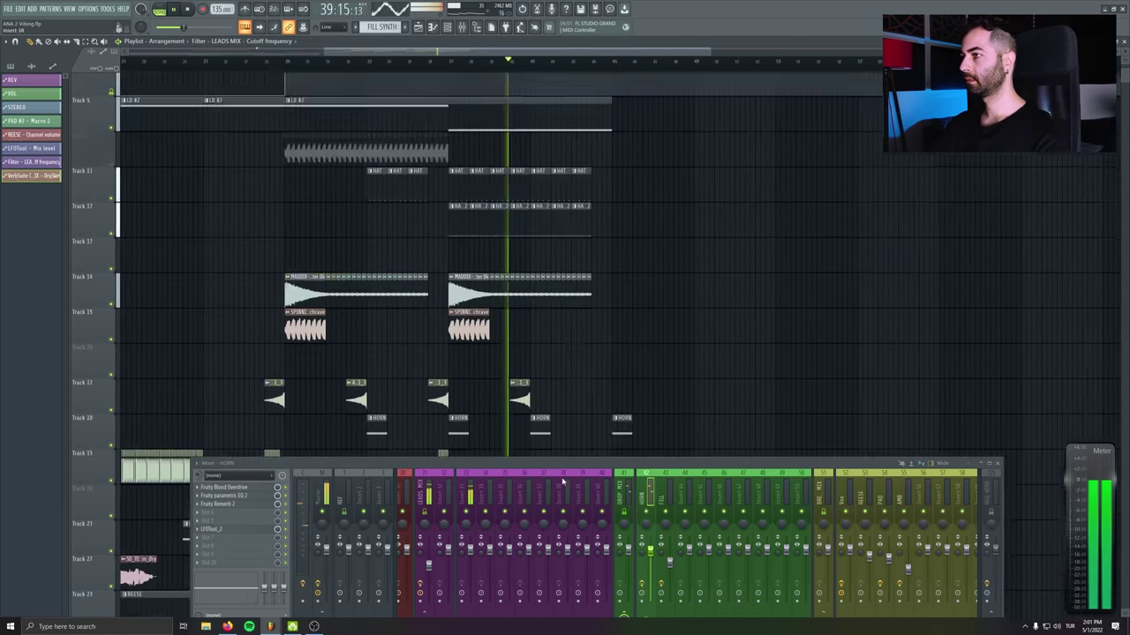
scroll(685, 259, "down", 1)
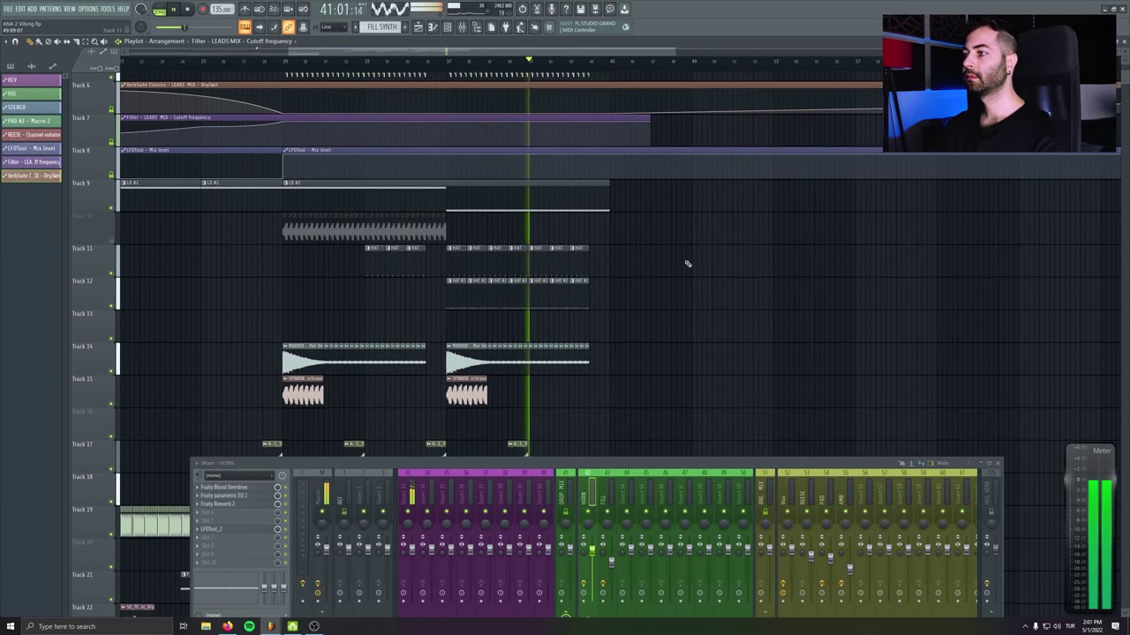
scroll(785, 264, "down", 3)
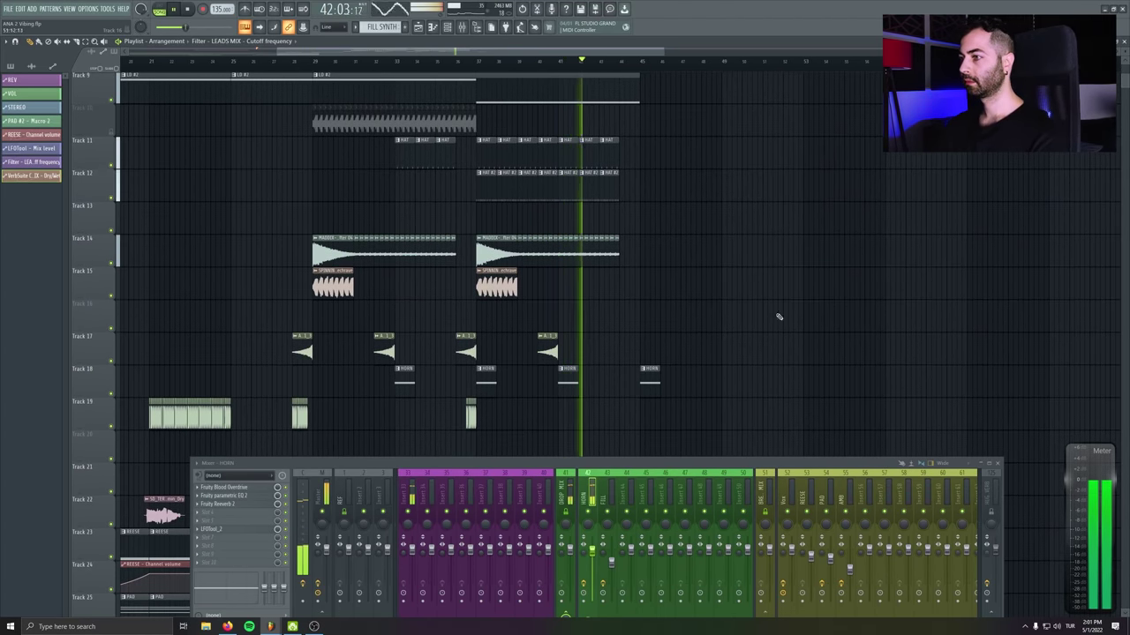
scroll(777, 315, "down", 2)
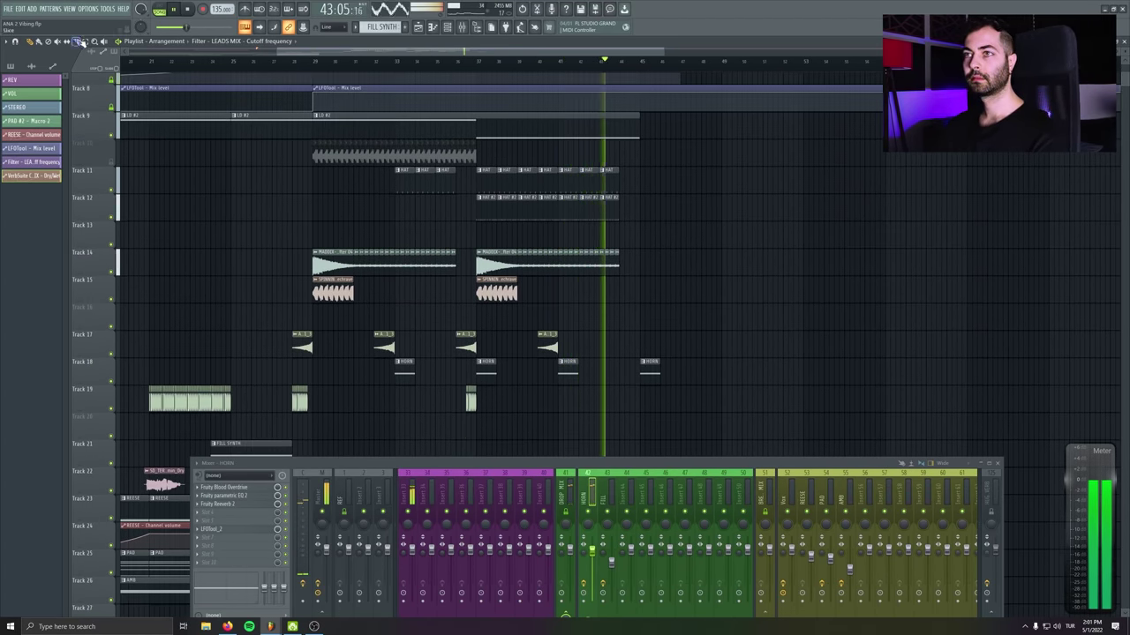
right_click(103, 116)
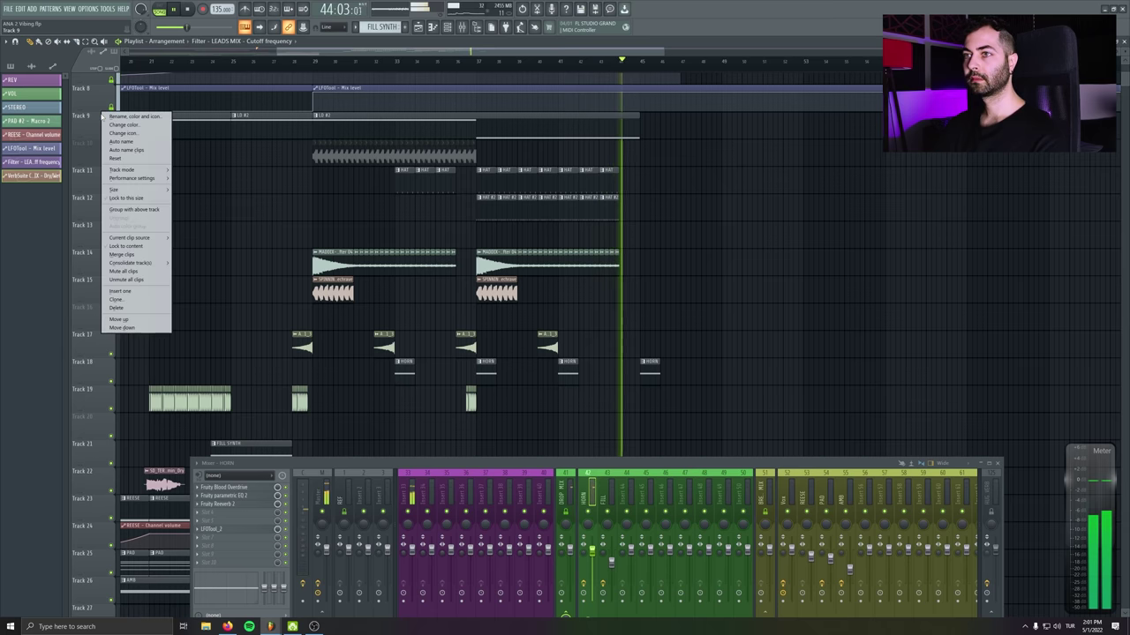
left_click(120, 291)
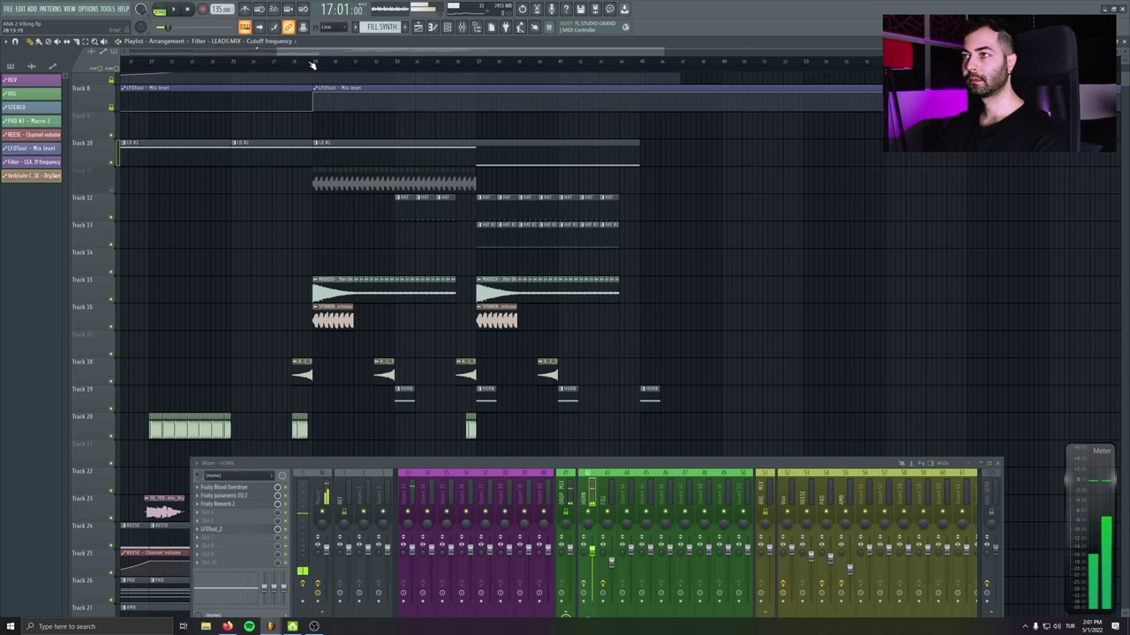
Stop playback, place another 16-bar LD #2 clip at bar 45 on Track 10 and make it a unique pattern
key("space")
left_click(683, 142)
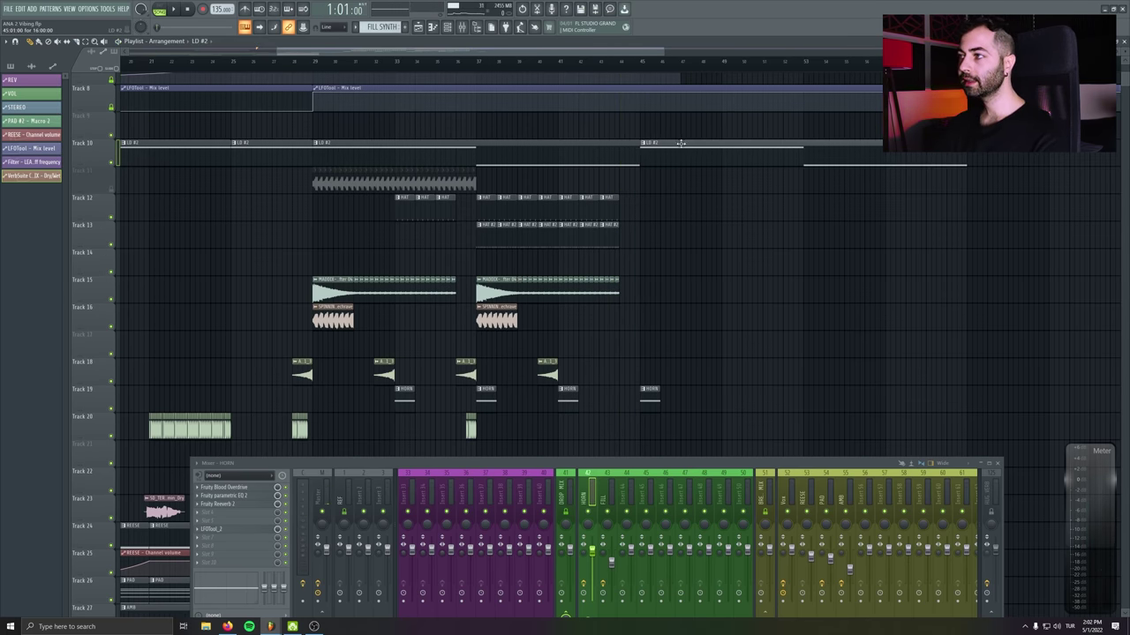
left_click(639, 142)
left_click(676, 168)
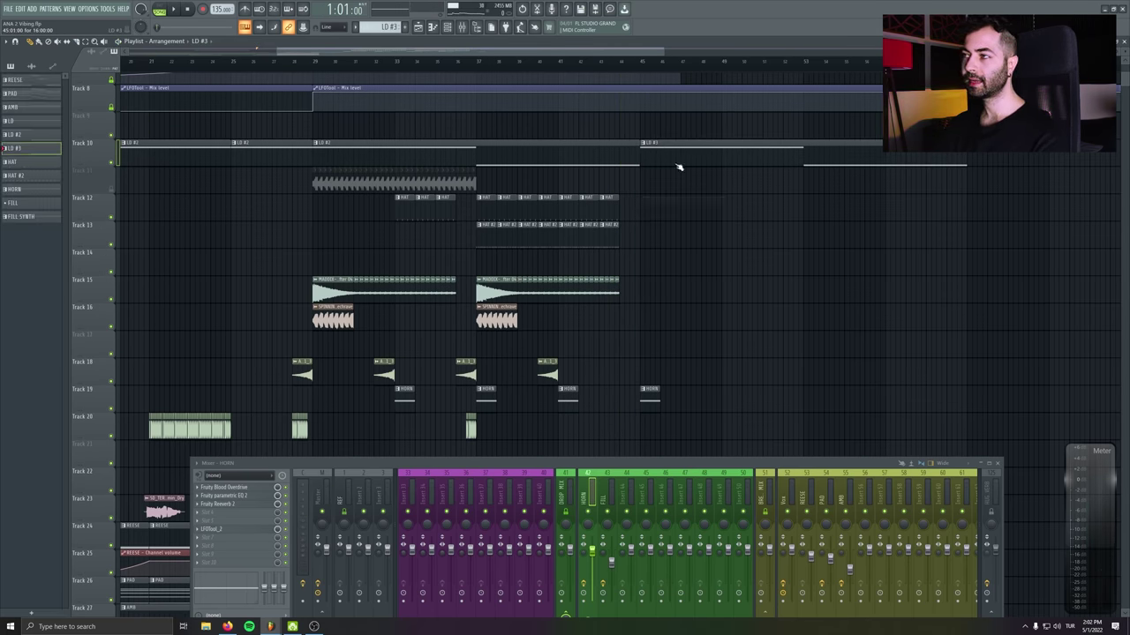
Cut the LD channel's notes from the new pattern, clone the LD channel and open the clone's piano roll
right_click(515, 291)
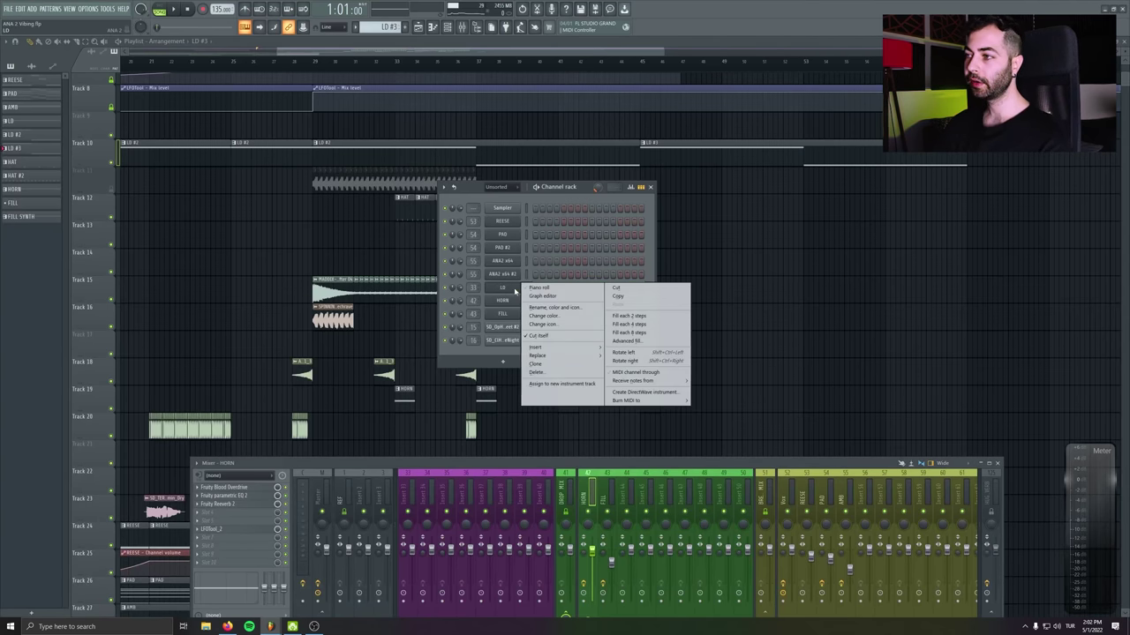
left_click(554, 366)
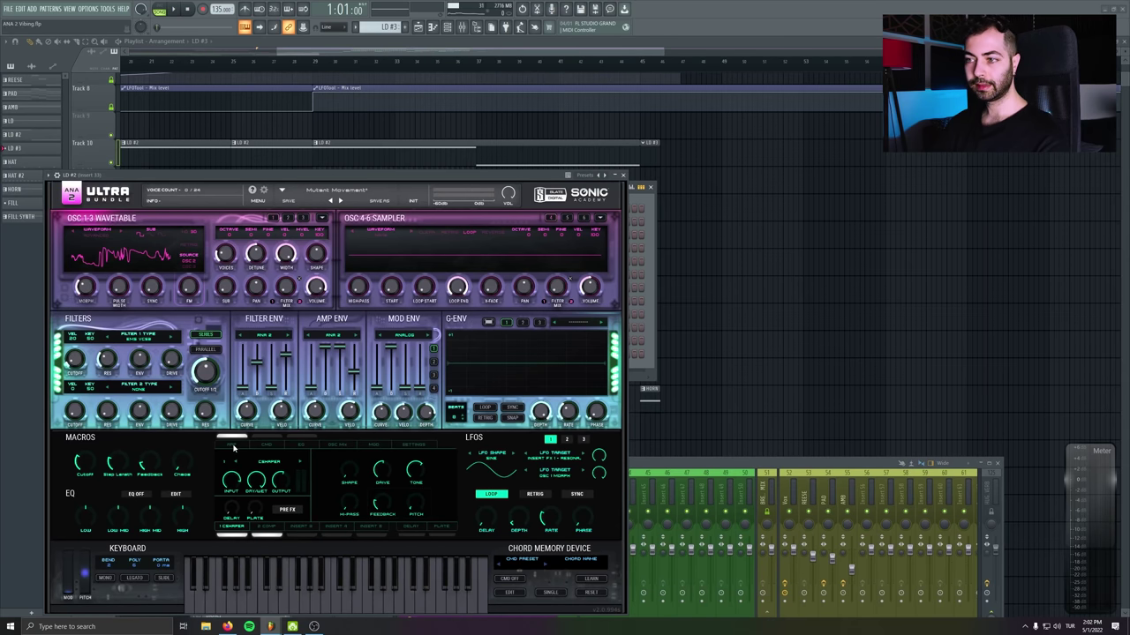
left_click(622, 175)
right_click(519, 294)
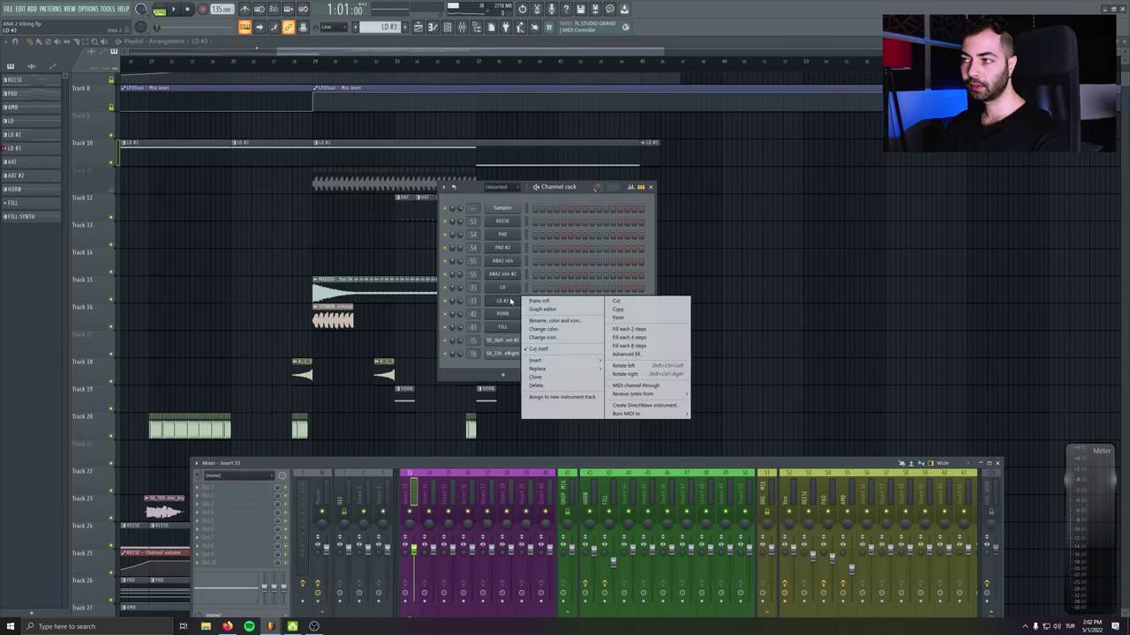
left_click(547, 301)
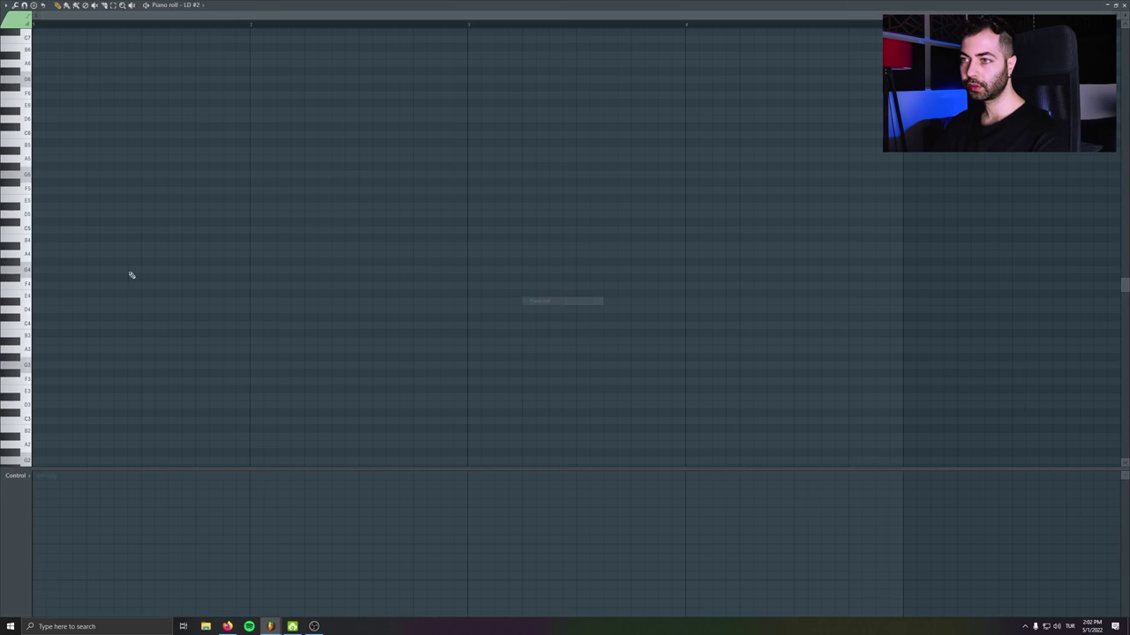
Draw a single G4 note near the start of bar 1 in the LD #2 channel's piano roll and shorten it to one step
left_click(46, 269)
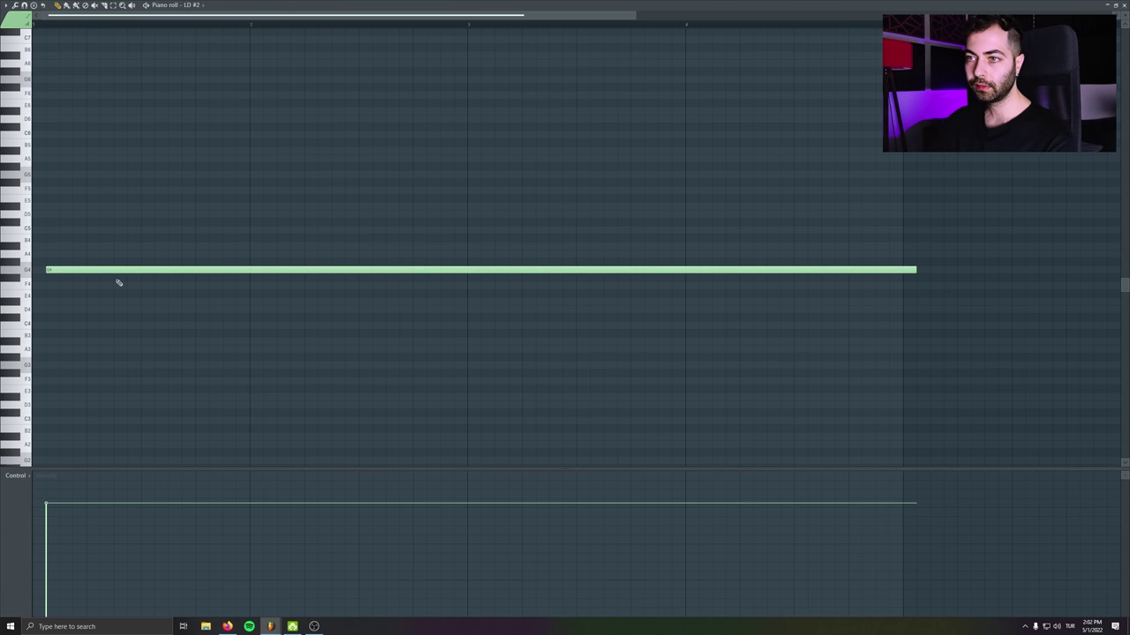
left_click(318, 310)
key("ctrl+z")
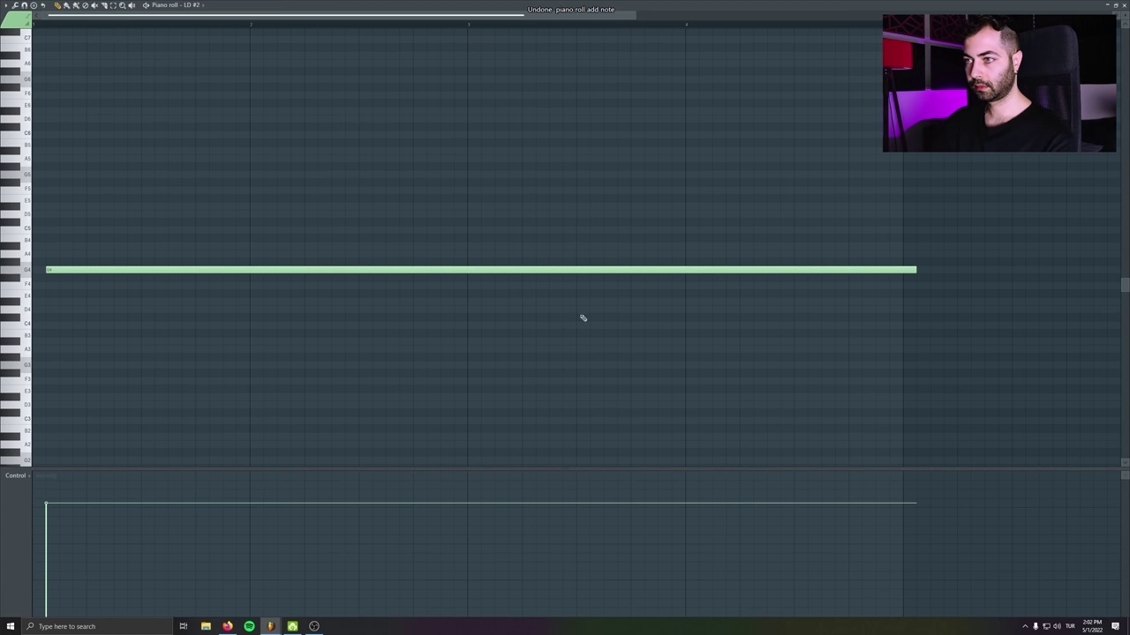
left_click_drag(906, 269, 52, 267)
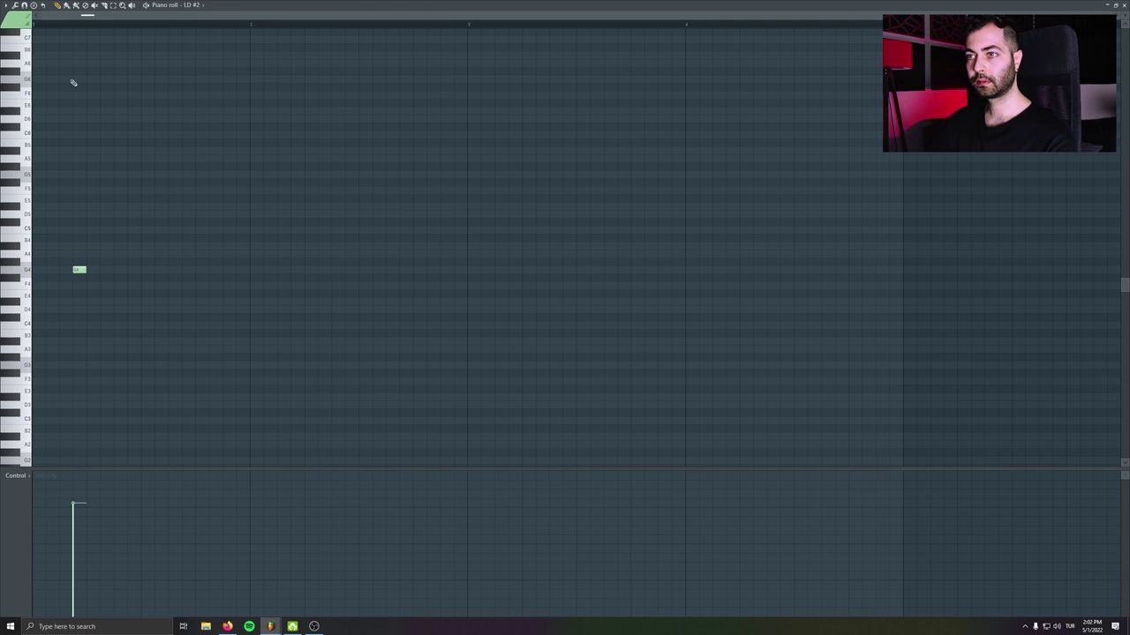
key("F7")
key("F6")
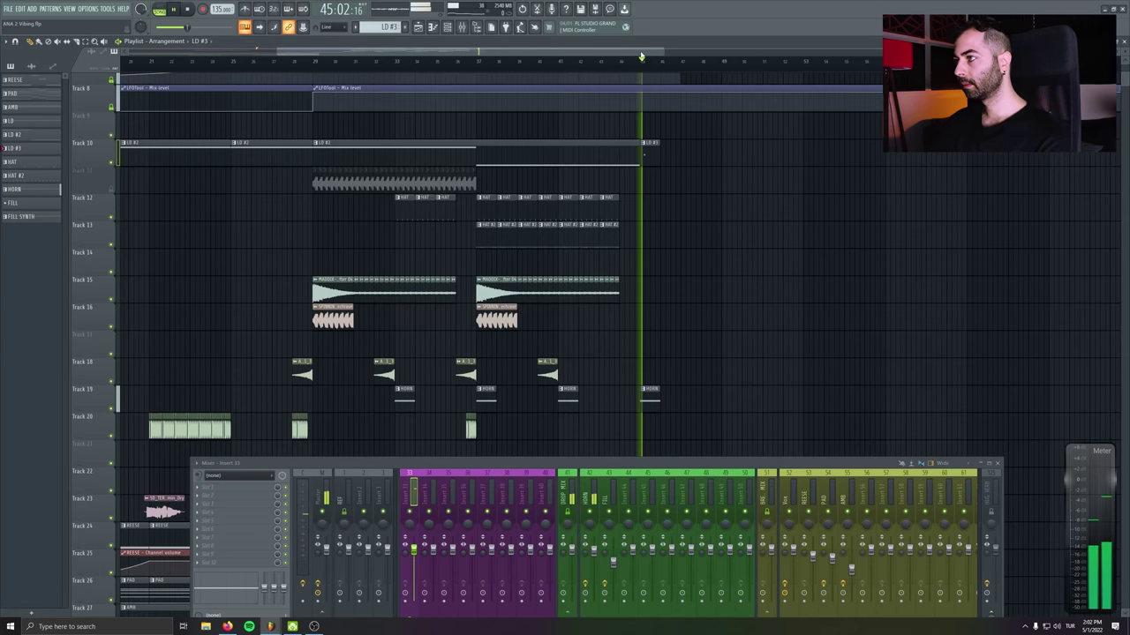
Duplicate the bar-37 kick and percussion clips to bar 45 and continue the riser and horn clips on Tracks 18 and 19 to bar 49
scroll(703, 308, "up", 2)
scroll(688, 300, "up", 3)
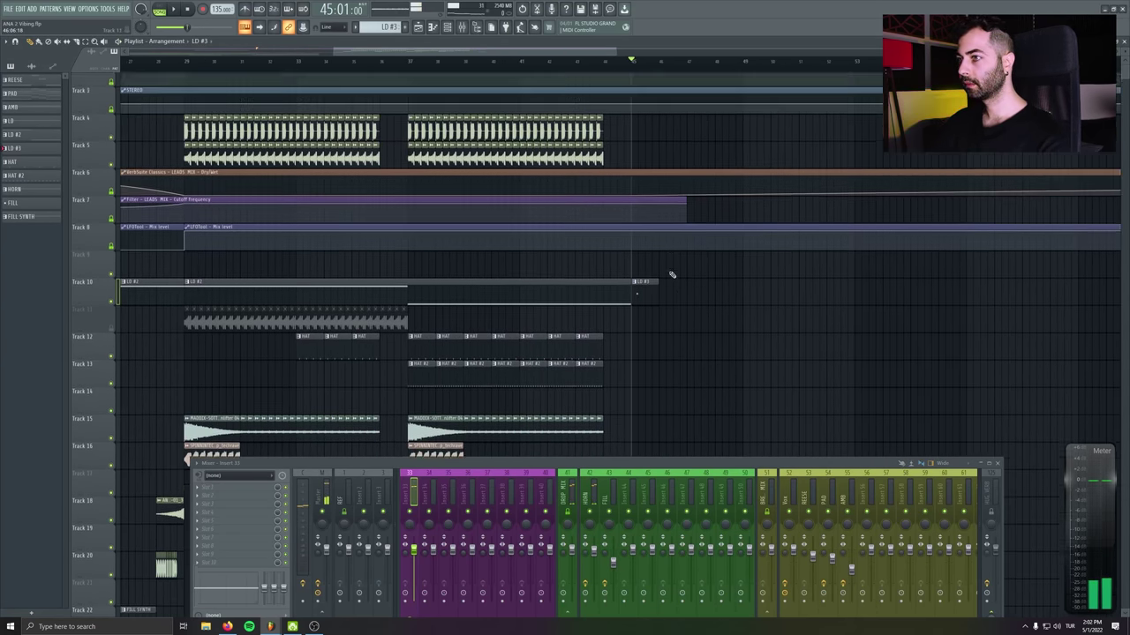
scroll(530, 276, "down", 3)
key("ctrl+b")
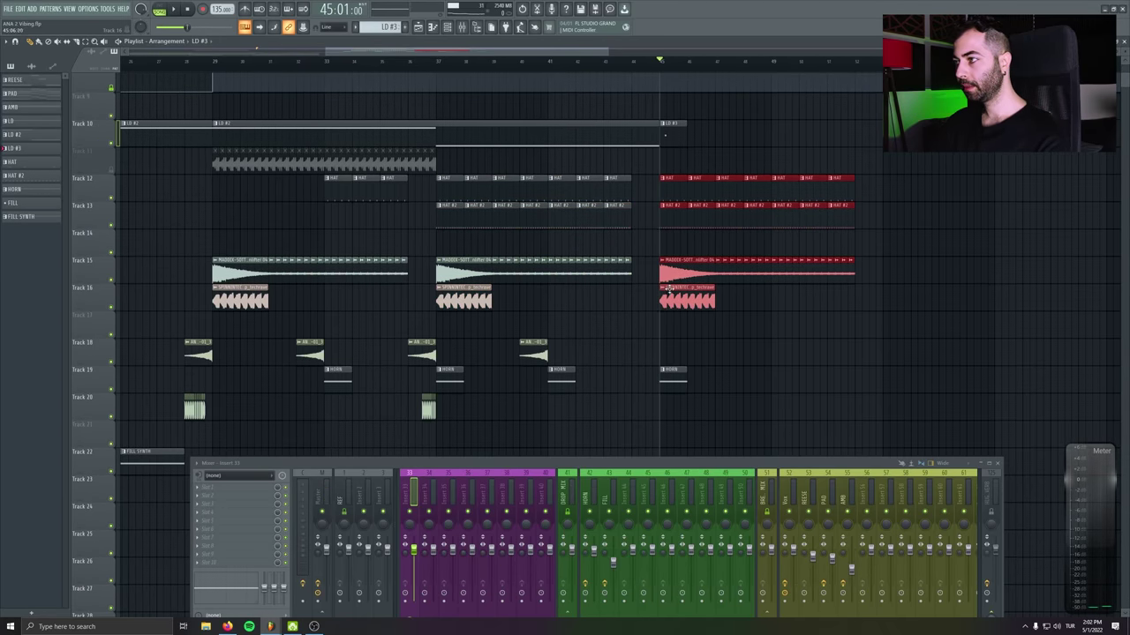
left_click_drag(733, 348, 453, 373)
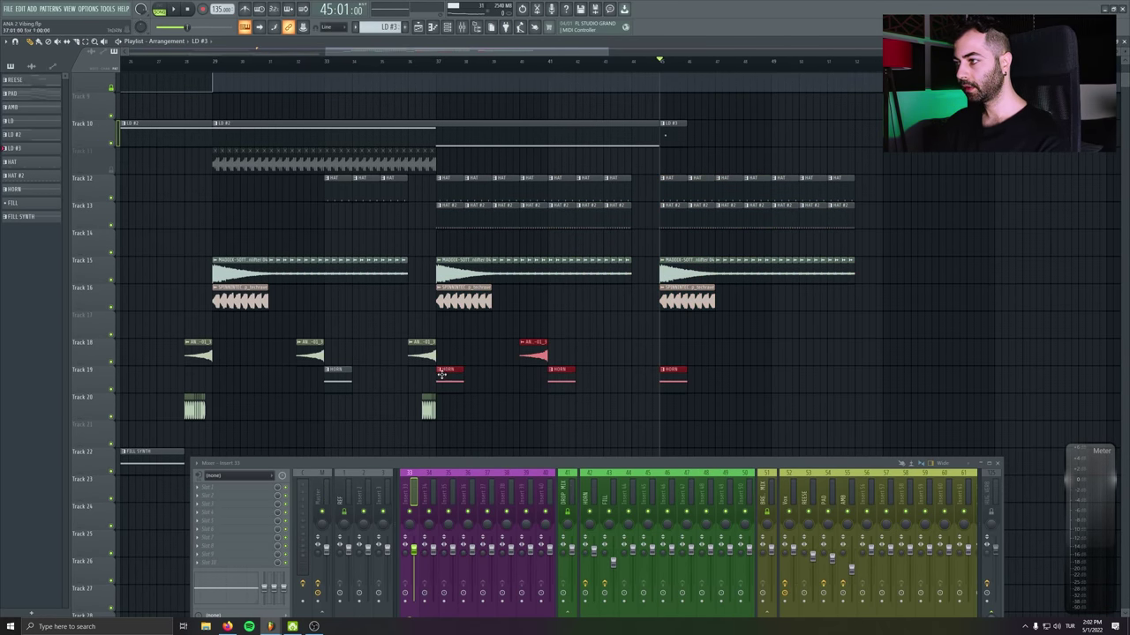
Build a one-bar rhythm of short G5 notes on steps 3, 8 and 11 in the LD #2 channel's piano roll
double_click(554, 353)
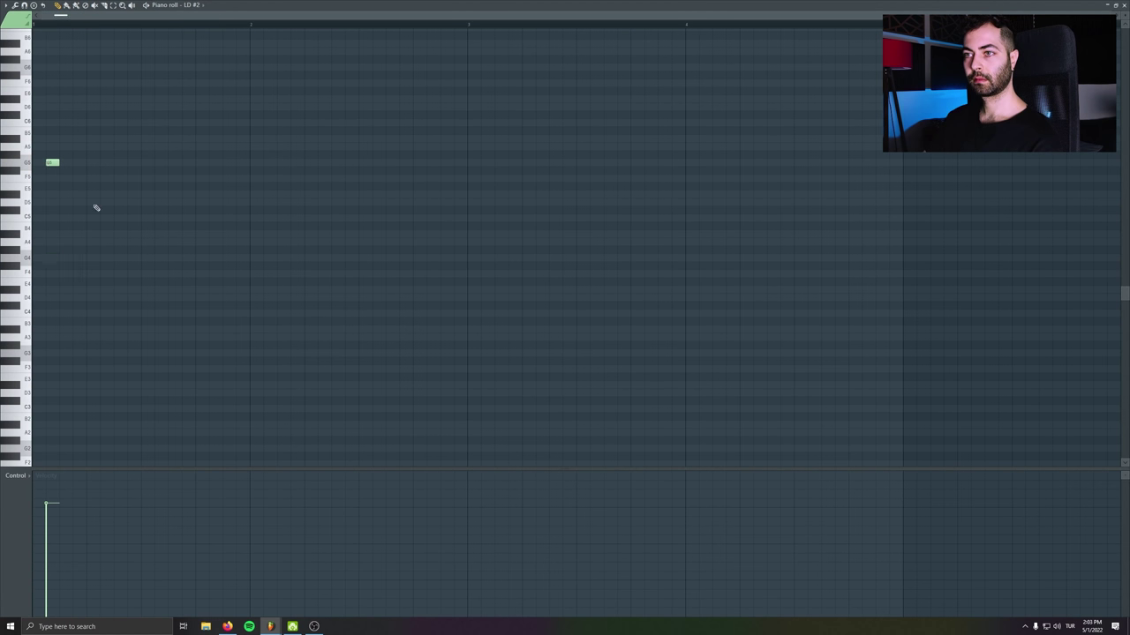
key("shift+Right")
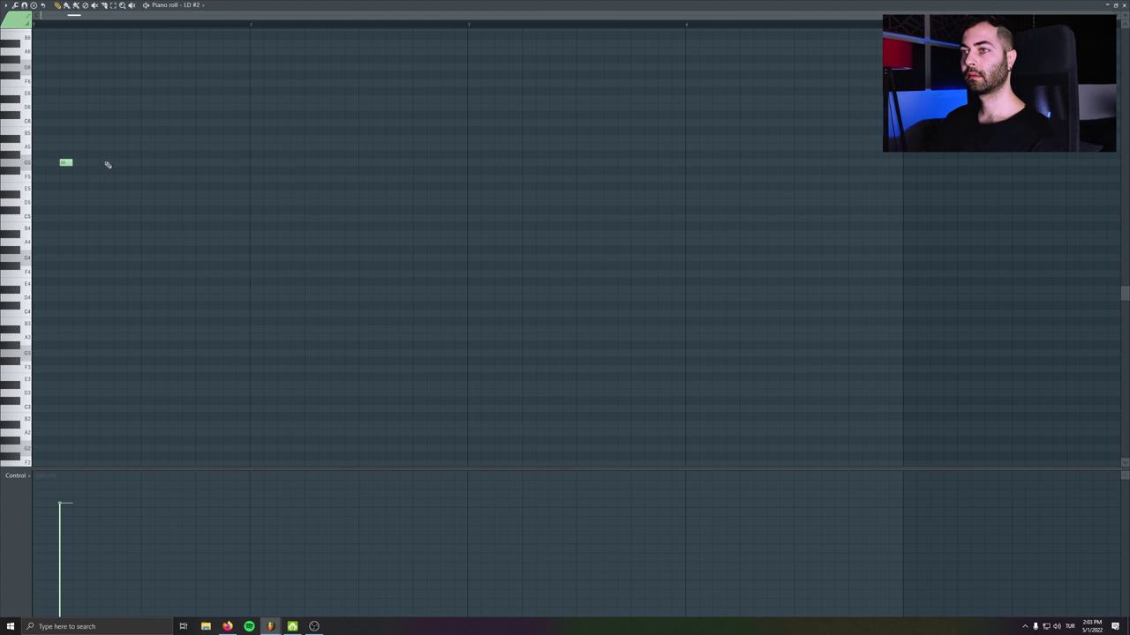
left_click(107, 163)
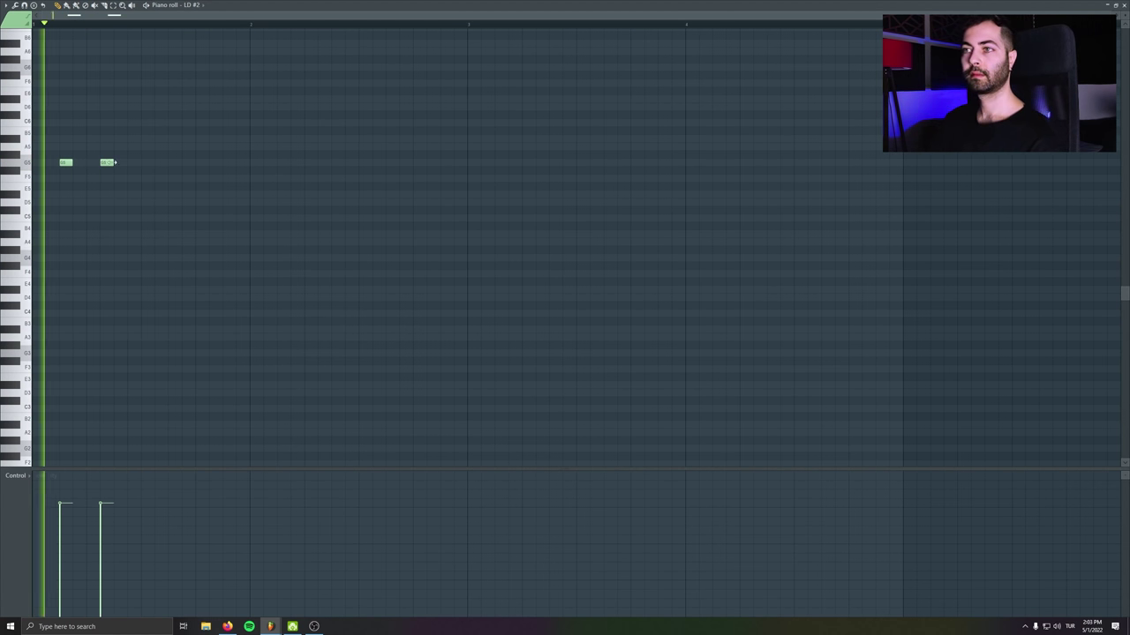
left_click(107, 163)
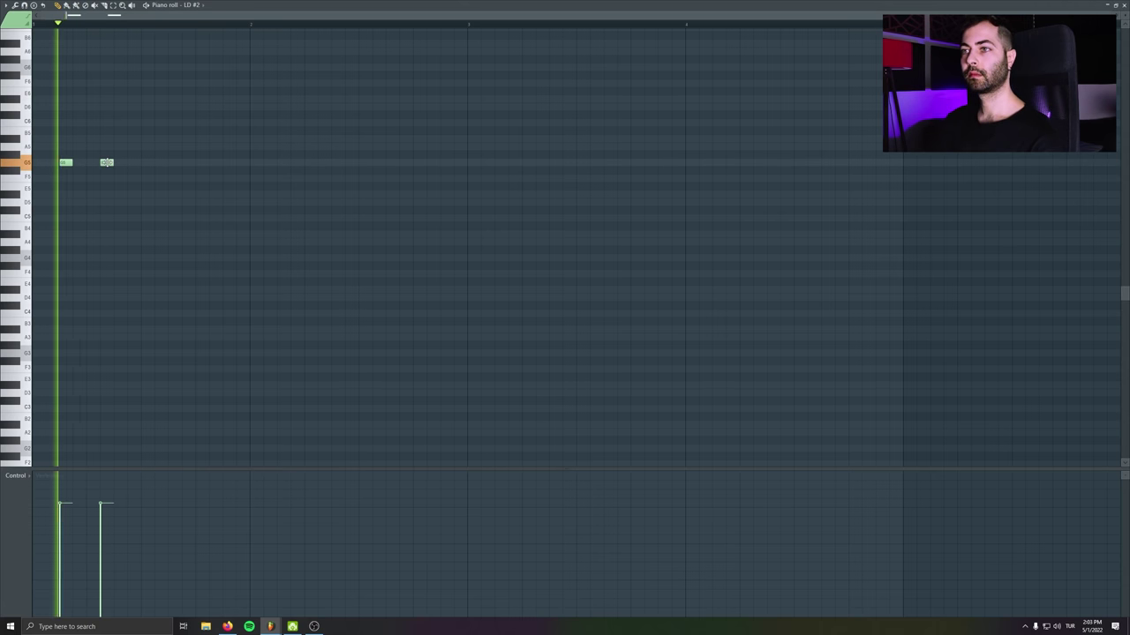
left_click_drag(107, 163, 134, 163)
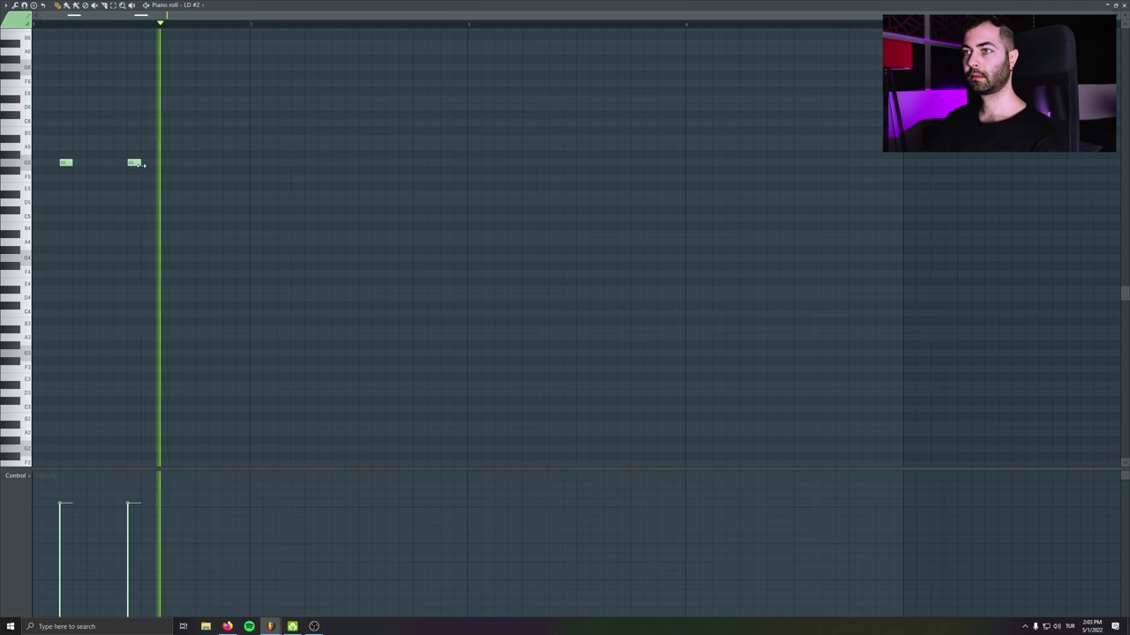
left_click(175, 163)
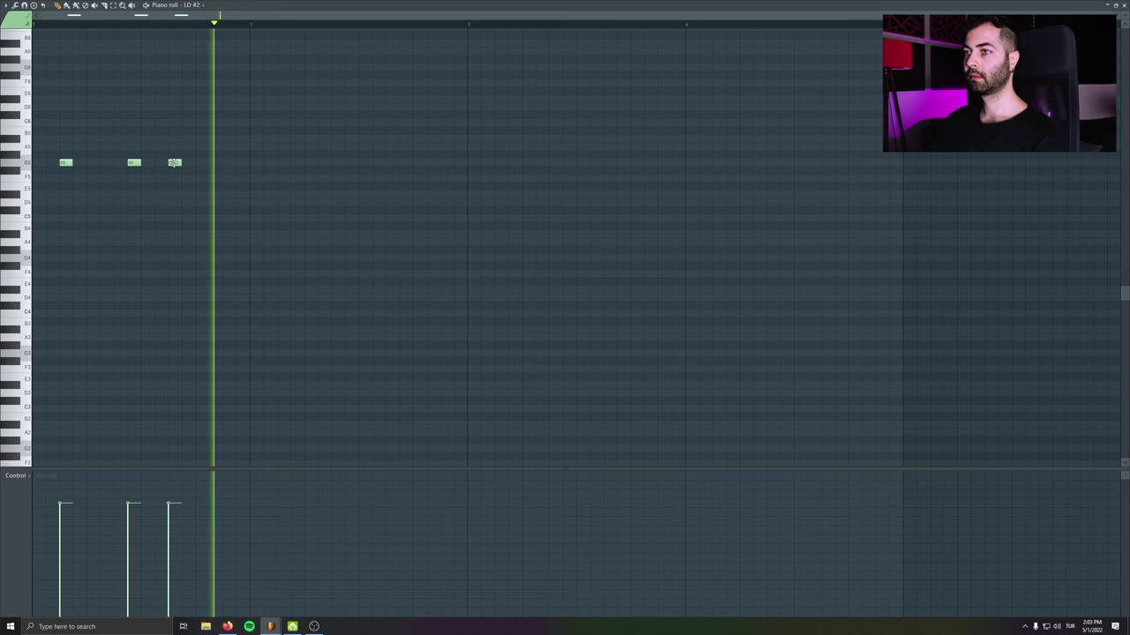
Repeat the three-note G5 rhythm in every bar until the pattern fills eight bars, return to the playlist and stop playback
key("ctrl+a")
key("ctrl+b")
key("ctrl+b")
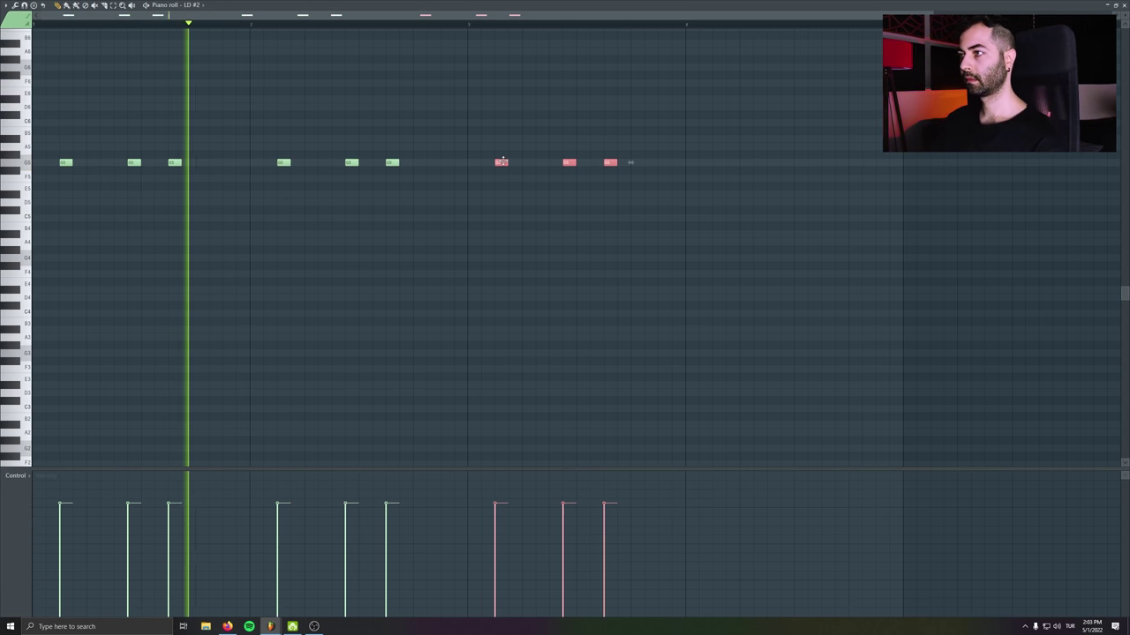
left_click_drag(502, 162, 724, 162)
scroll(500, 215, "down", 2)
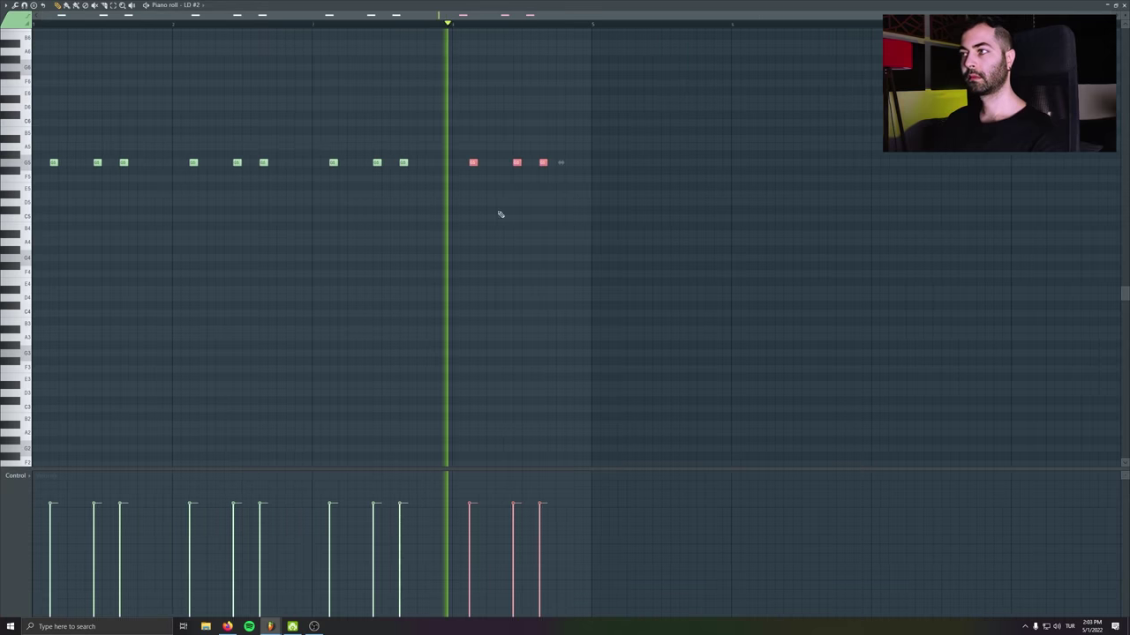
key("ctrl+b")
left_click_drag(645, 162, 597, 162)
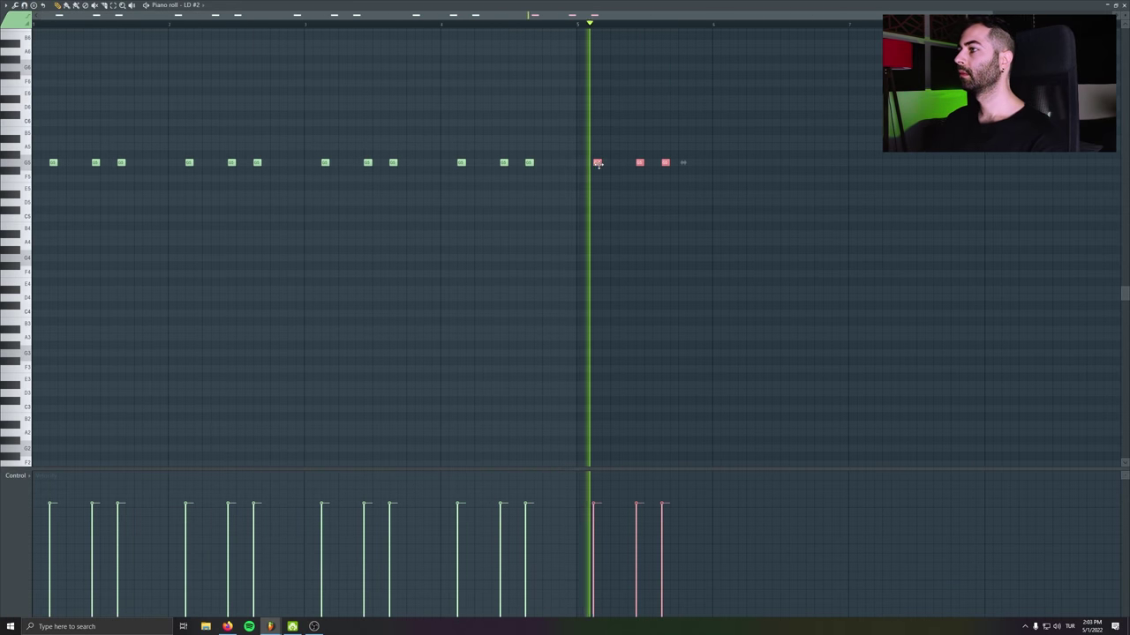
key("ctrl+b")
key("ctrl+b")
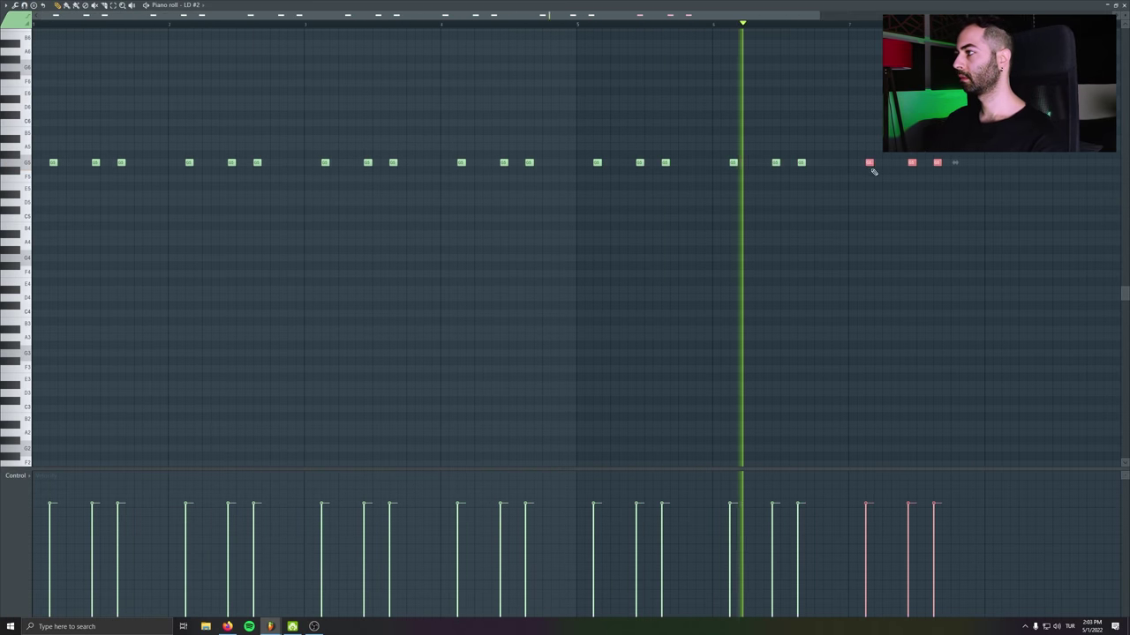
key("ctrl+b")
scroll(469, 209, "right", 5)
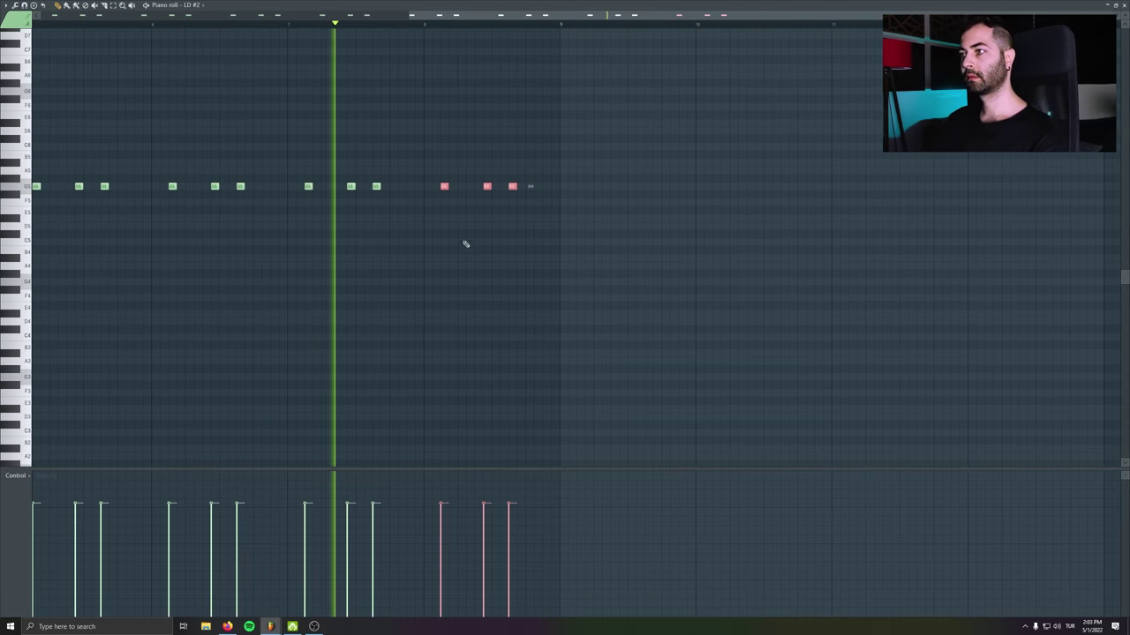
key("F5")
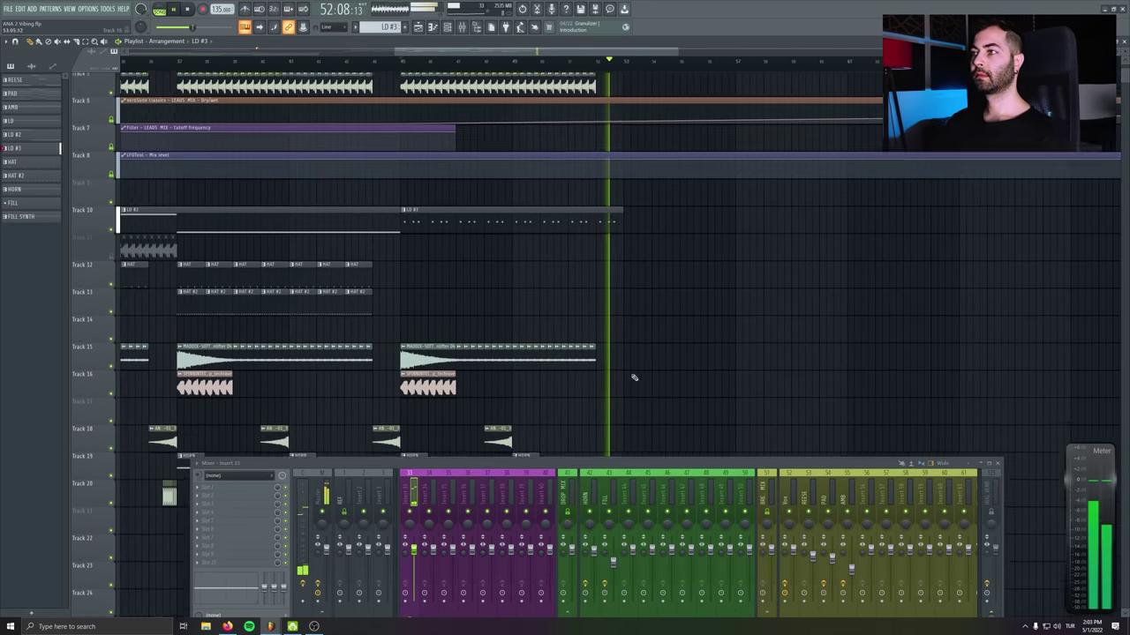
key("space")
Try to duplicate the bar-45 lead, percussion, riser and horn clips to bar 53
right_click(113, 251)
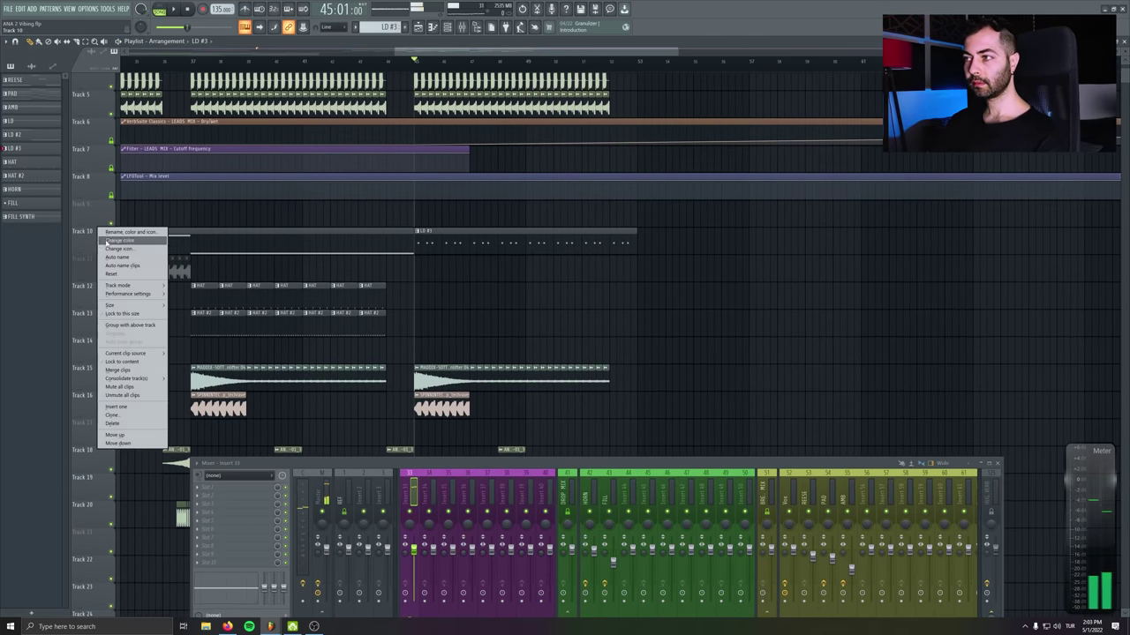
scroll(530, 265, "down", 5)
left_click_drag(416, 203, 722, 419)
key("ctrl+b")
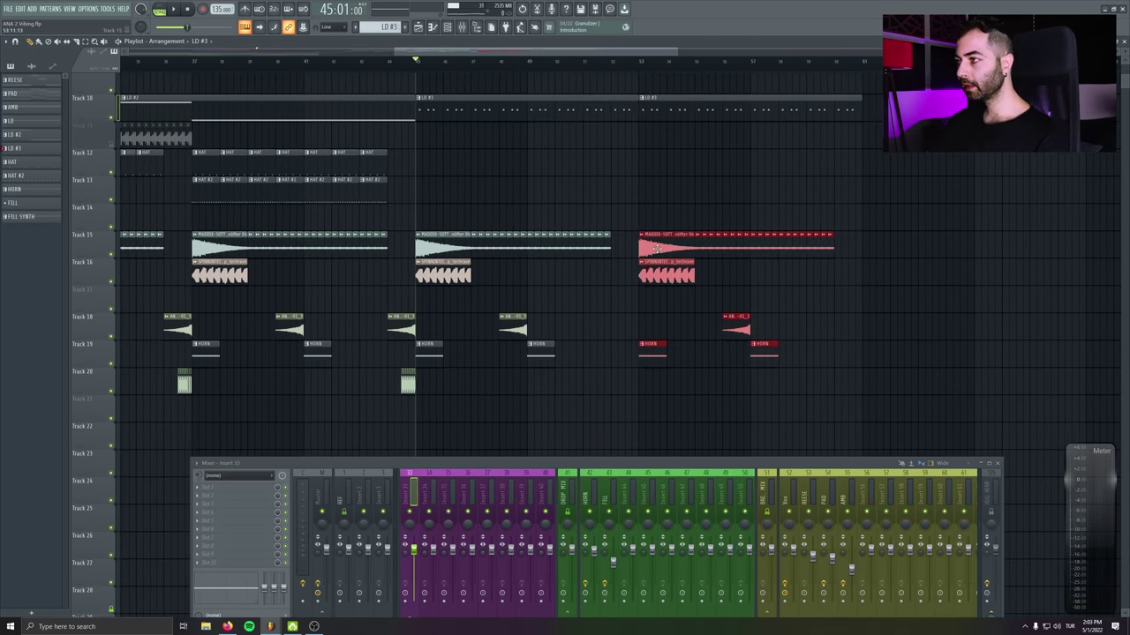
scroll(421, 273, "up", 5)
key("F6")
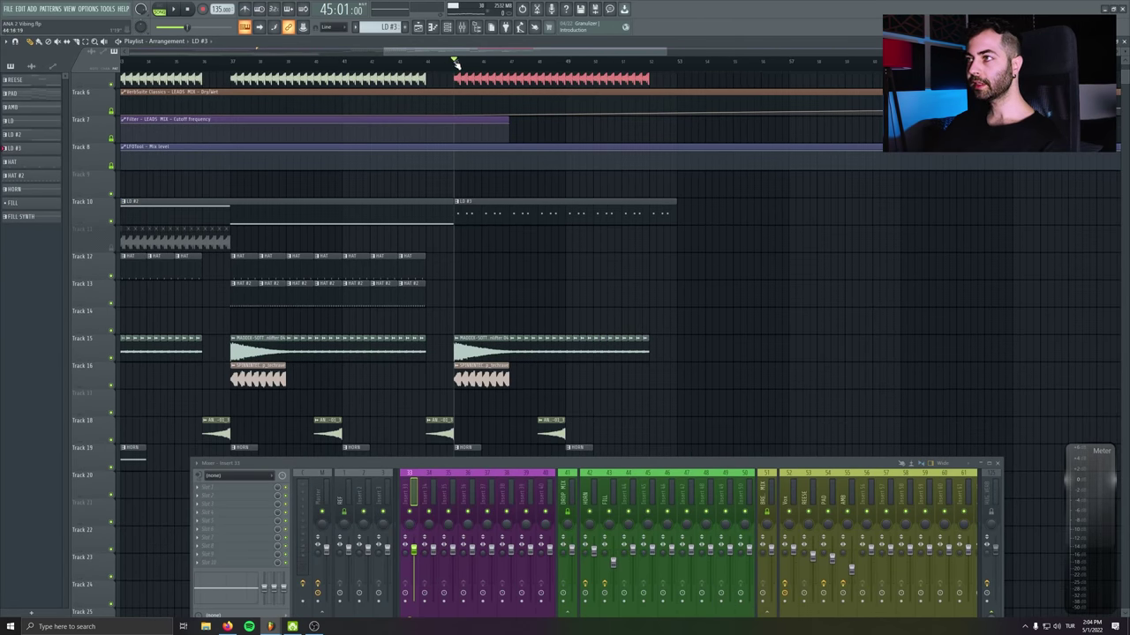
Select bars 45 to 53 in the playlist and set the LD #2 channel's pitch range to 12 semitones in its plugin window
left_click_drag(455, 65, 676, 65)
double_click(585, 206)
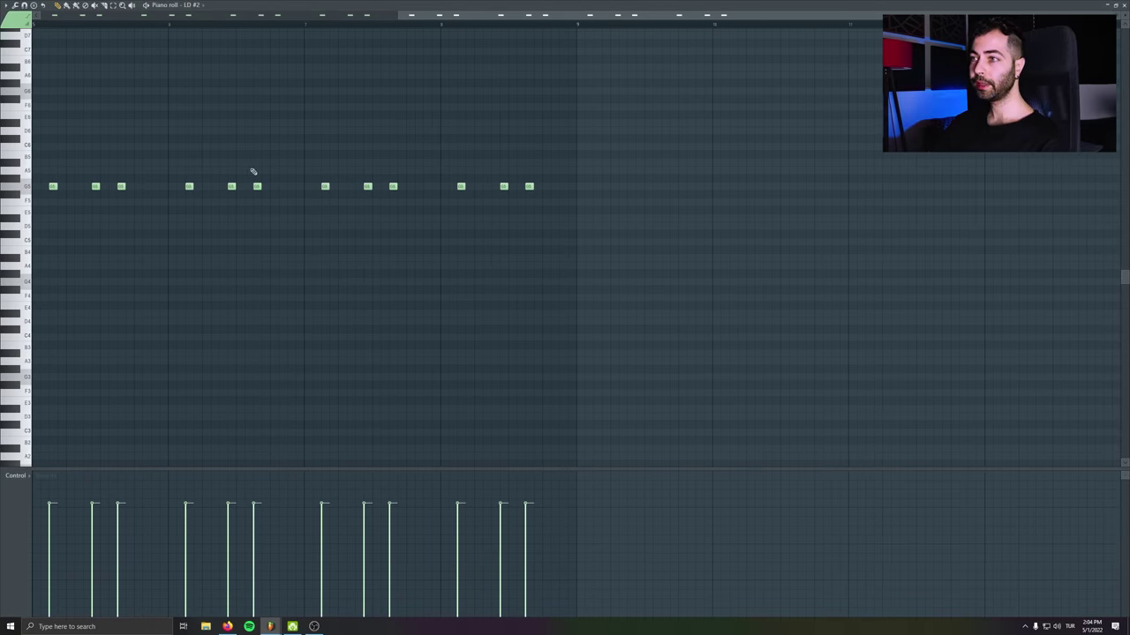
key("F7")
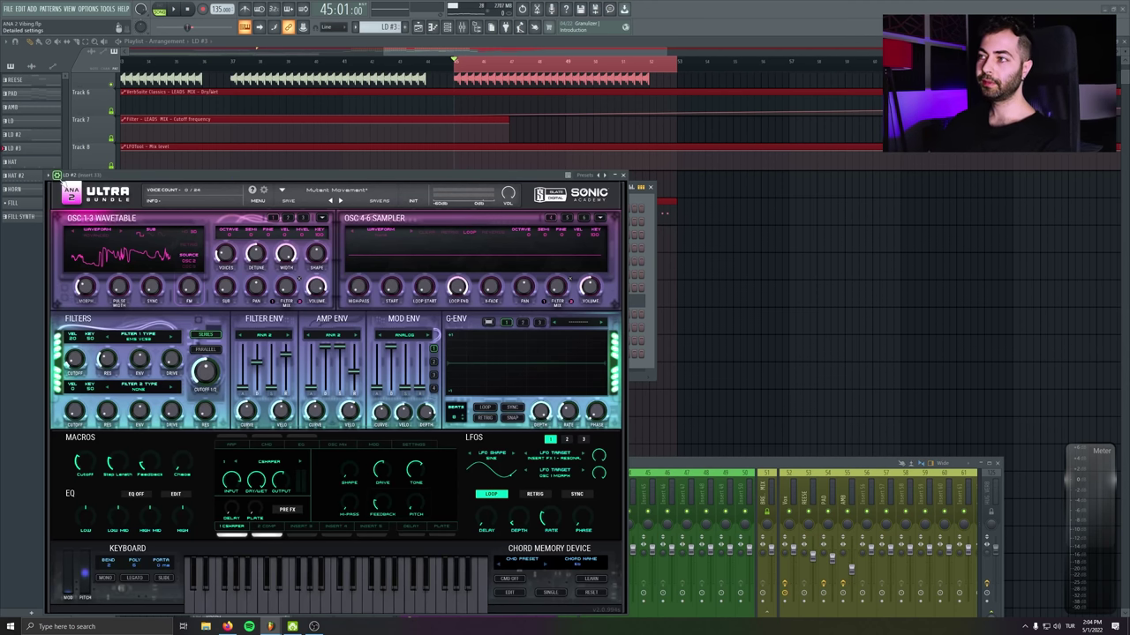
left_click(64, 176)
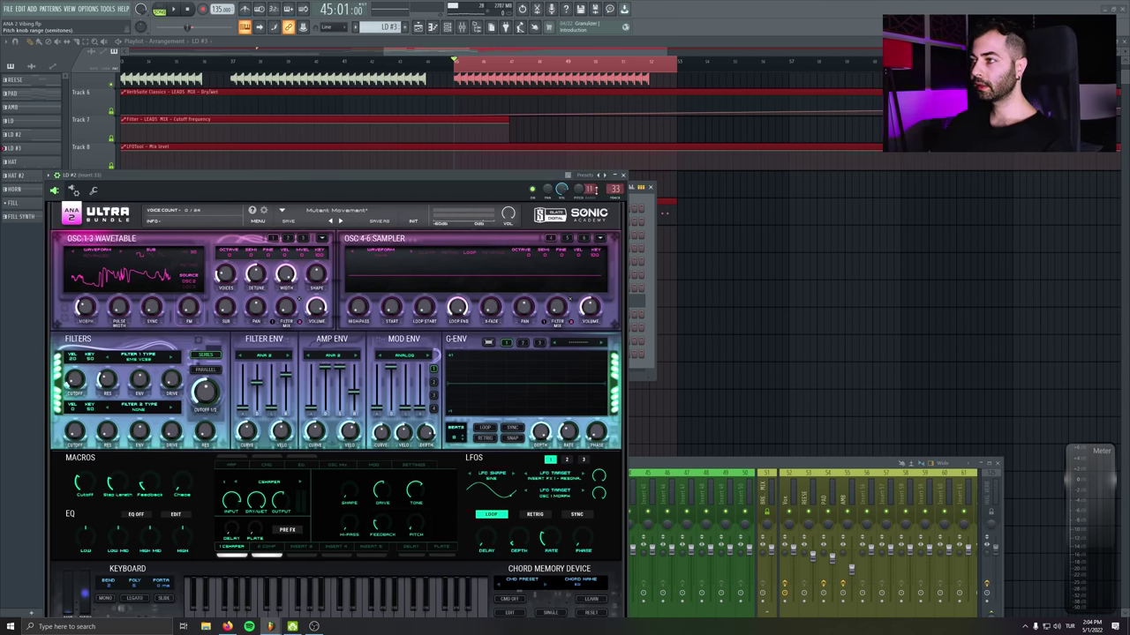
left_click_drag(420, 186, 430, 163)
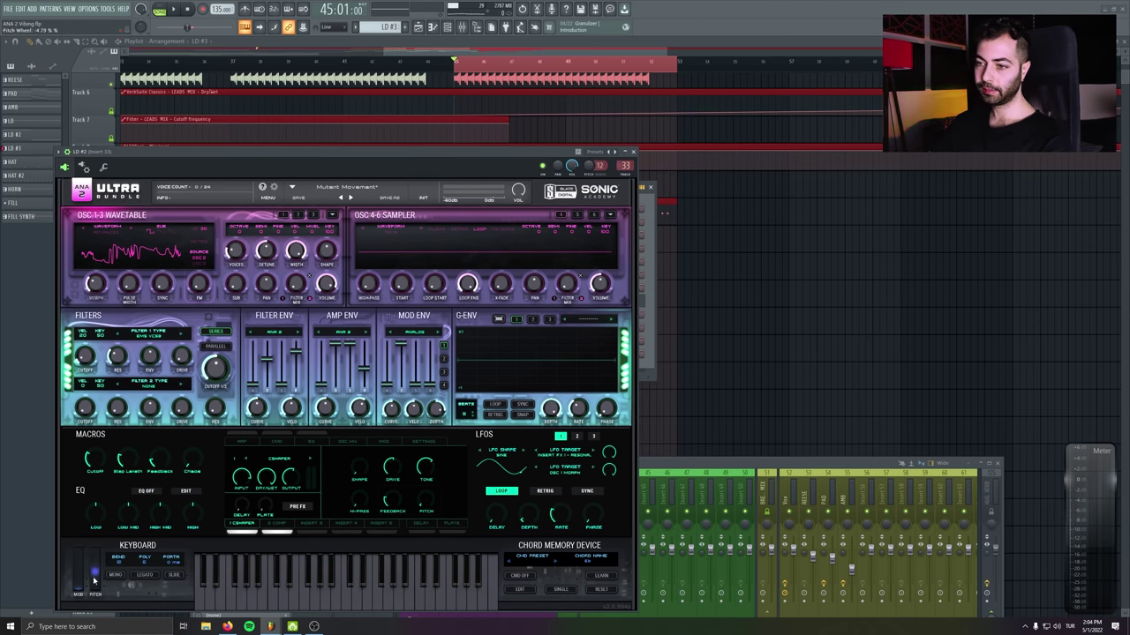
Create an automation clip for the LD #2 pitch wheel over bars 45 to 53 and raise its end point into a rising ramp
left_click(108, 8)
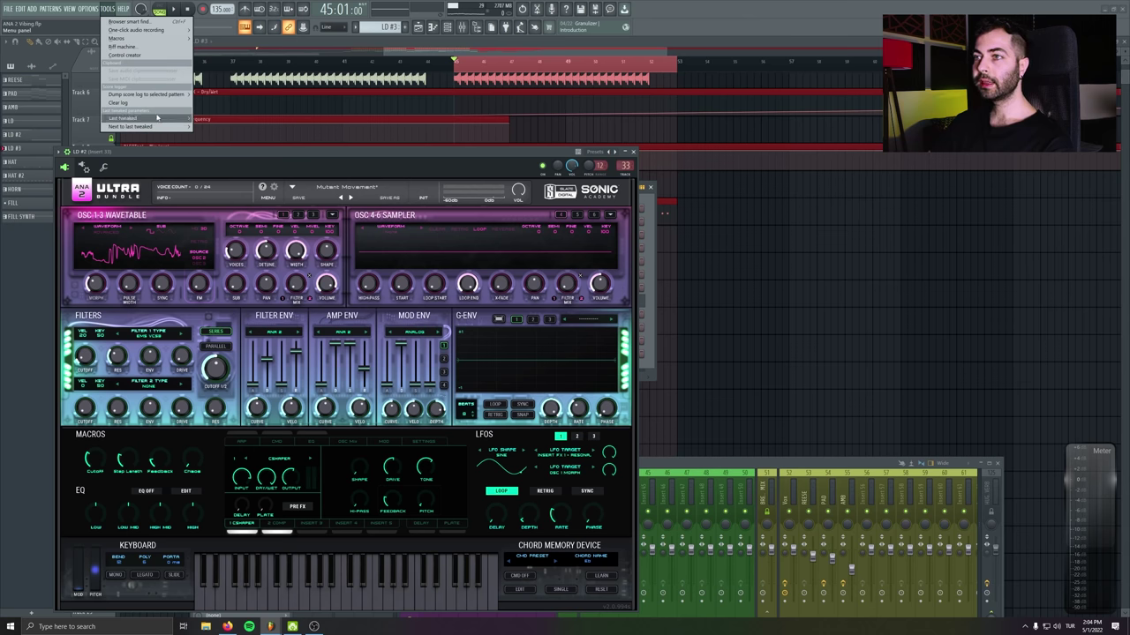
mouse_move(157, 117)
left_click(221, 132)
left_click(631, 152)
left_click(651, 187)
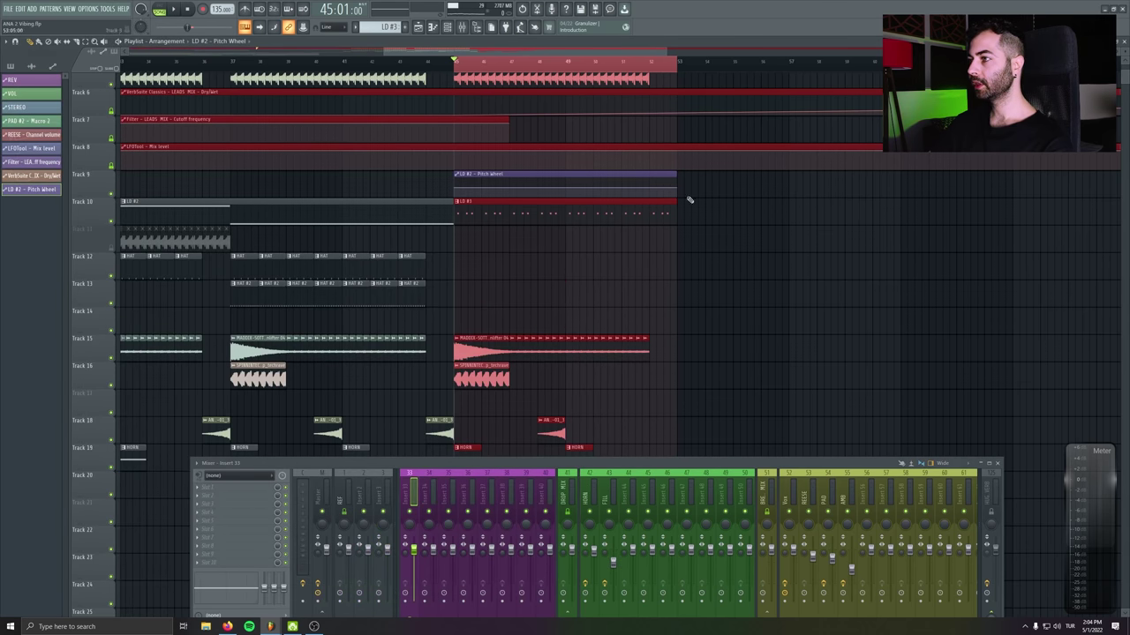
left_click_drag(677, 187, 678, 180)
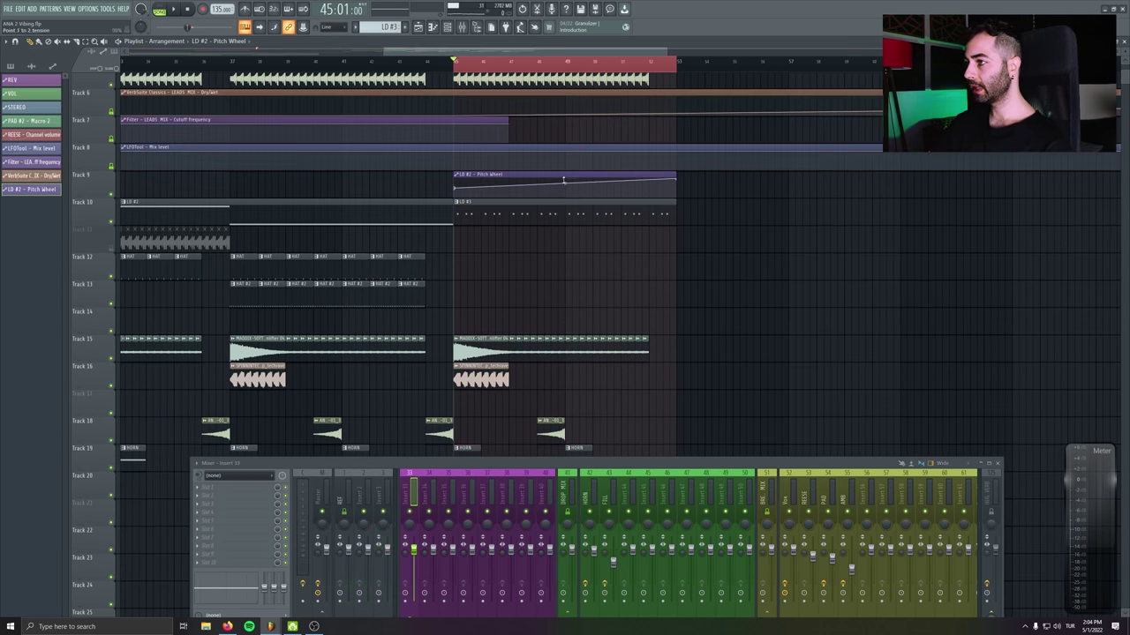
Play the section from bar 45, insert an empty track above the lead clips on Track 10 and stop playback
key("space")
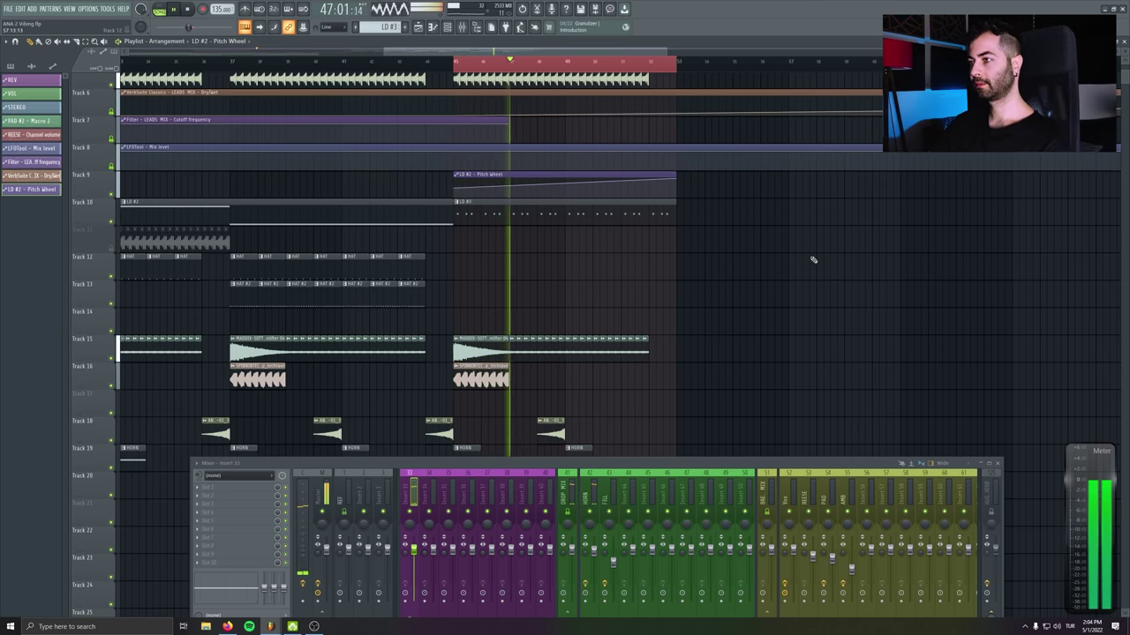
right_click(97, 202)
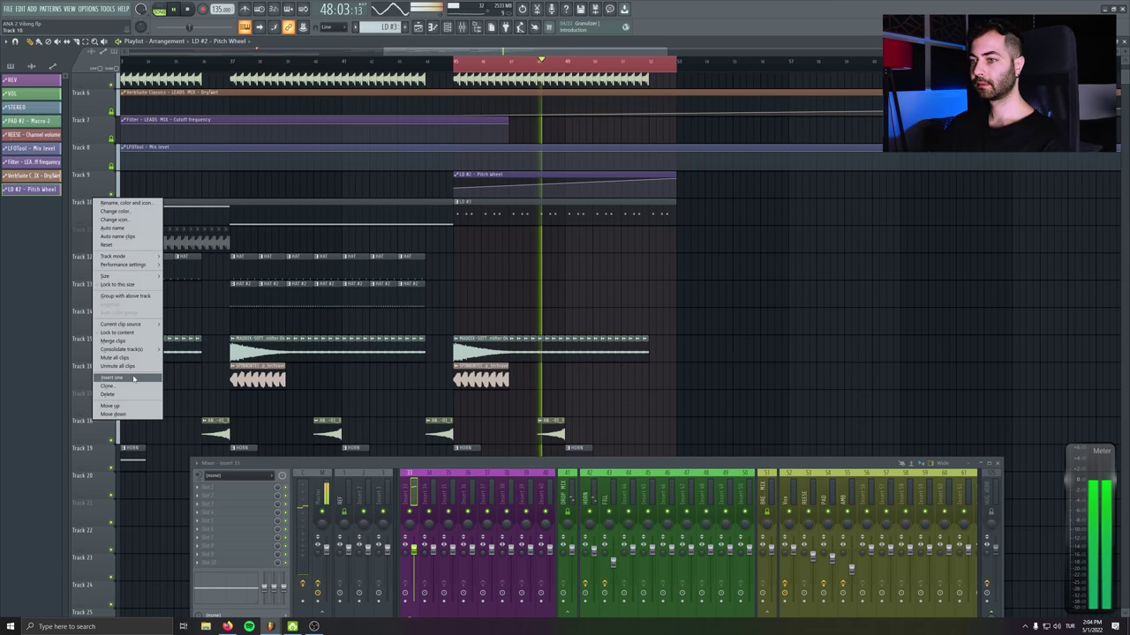
left_click(111, 377)
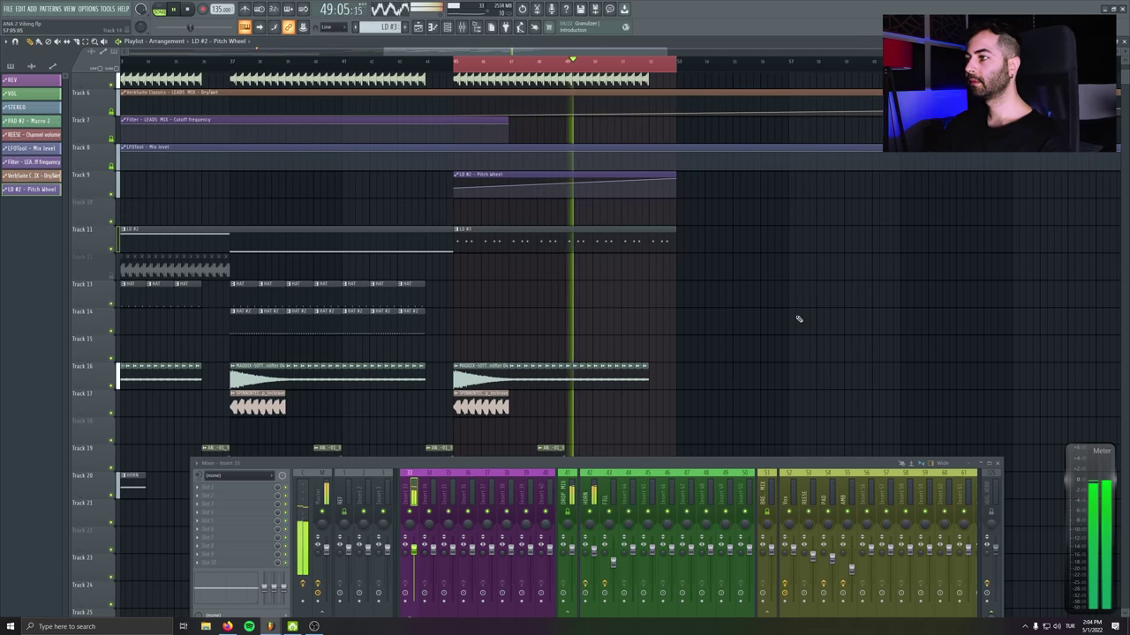
left_click(191, 11)
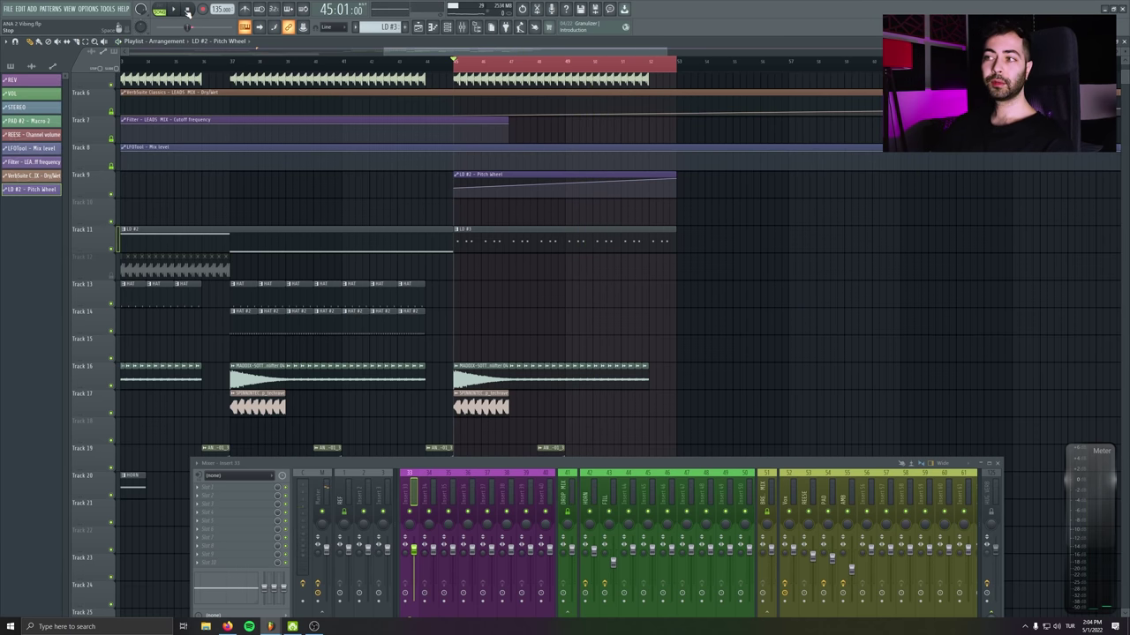
Open the LD #3 channel's ANA 2 synth from the channel rack and show its preset browser
double_click(462, 234)
key("F7")
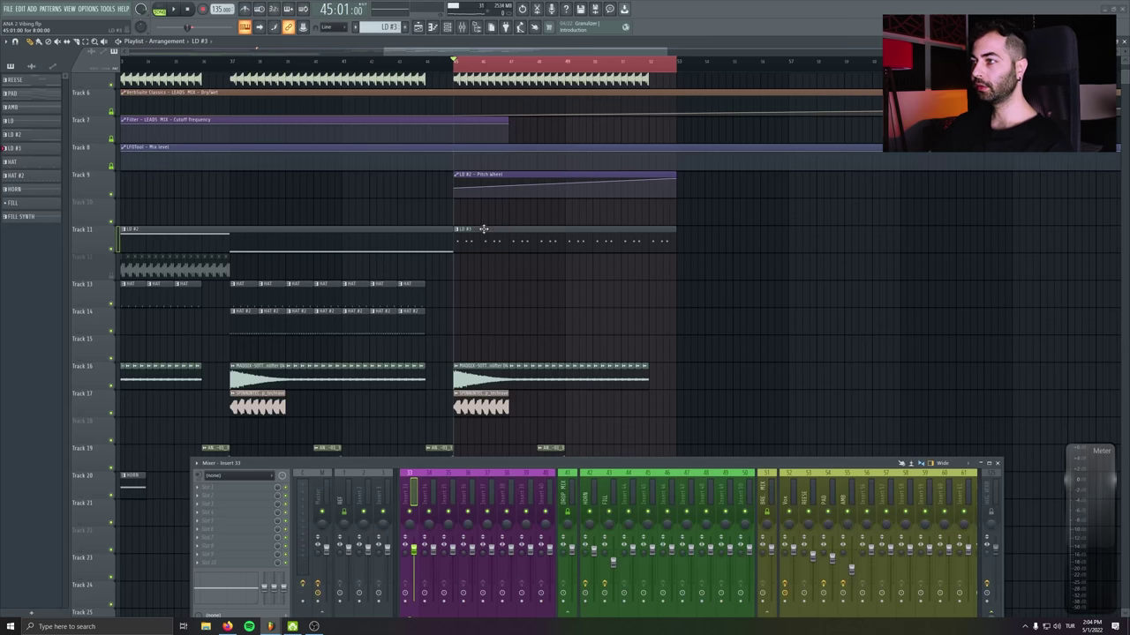
left_click(447, 27)
left_click(498, 221)
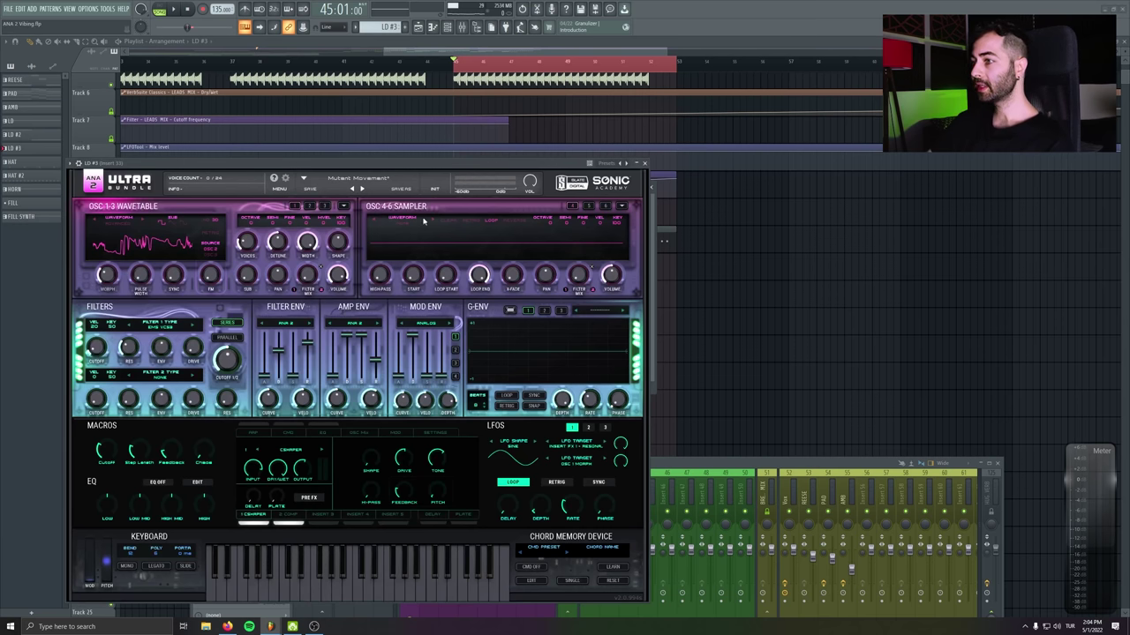
left_click(357, 177)
left_click_drag(362, 164, 363, 274)
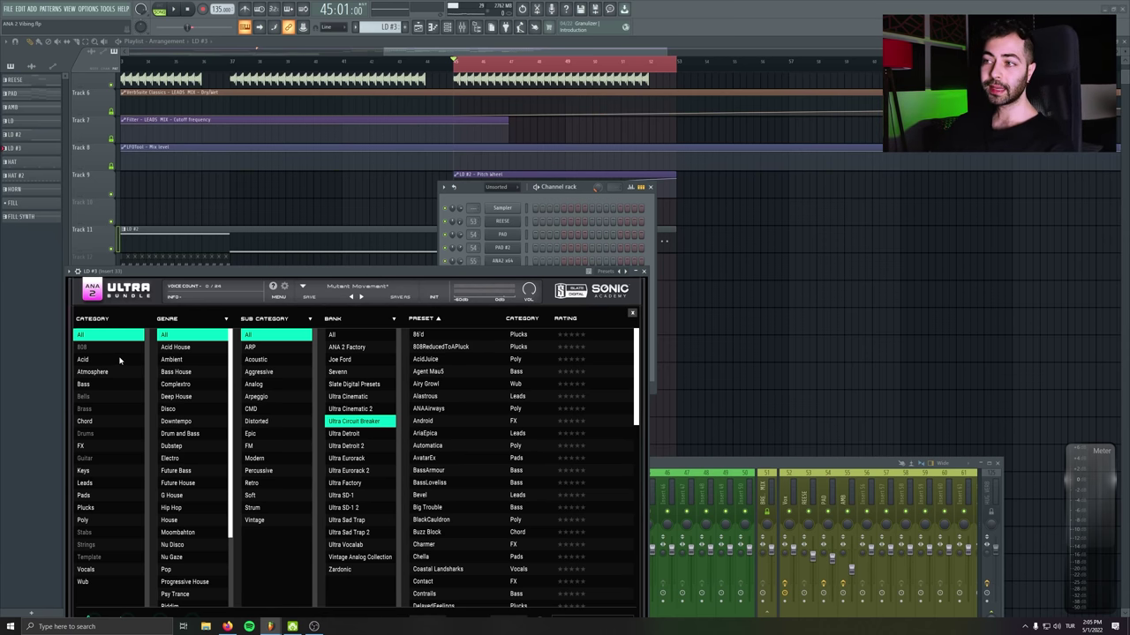
Filter the presets to all banks and the Acid category, and load the 303 preset
left_click(354, 335)
left_click(85, 360)
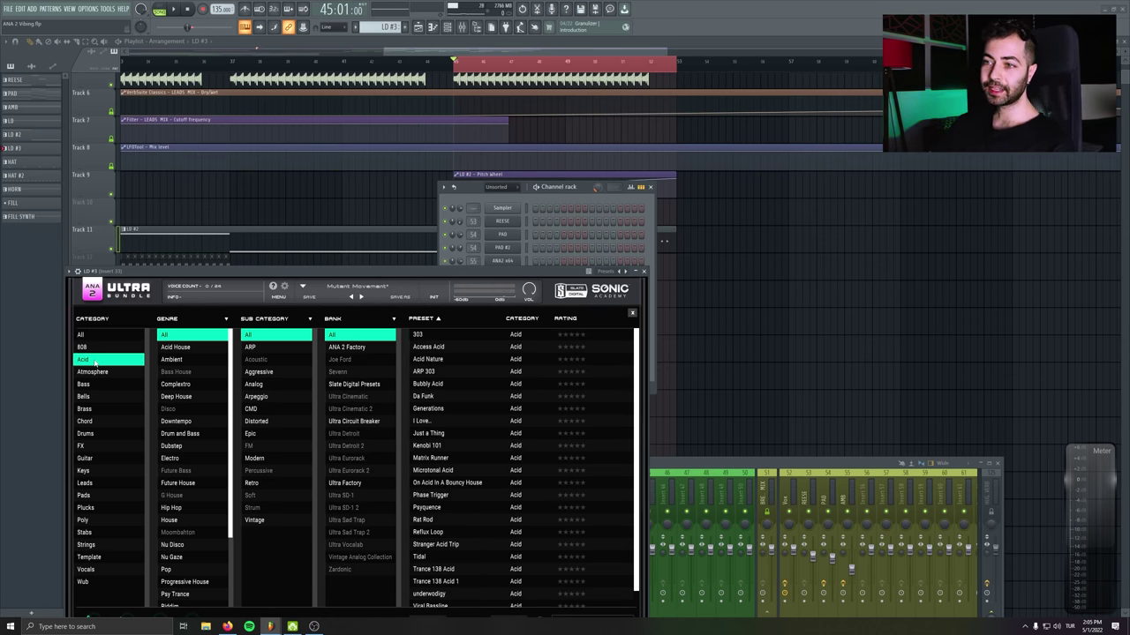
left_click(459, 334)
Rename the LD #3 channel on mixer insert 34 as 303 and place a new 303 pattern over bars 45 to 49 on Track 10
left_click_drag(466, 272, 437, 385)
left_click_drag(494, 186, 711, 199)
right_click(736, 326)
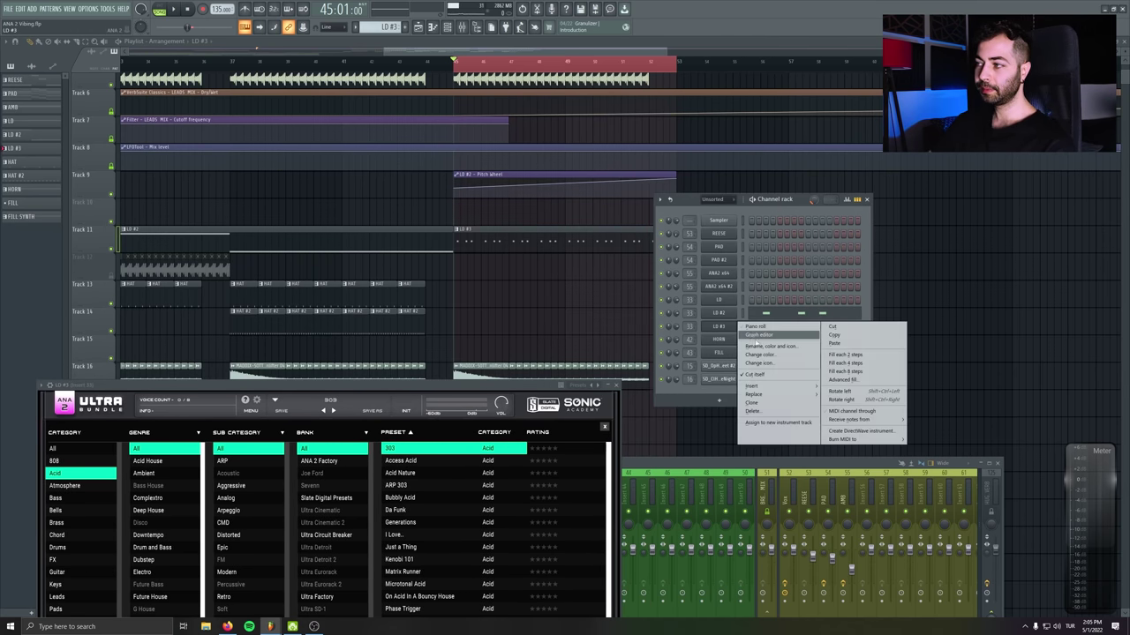
left_click(768, 345)
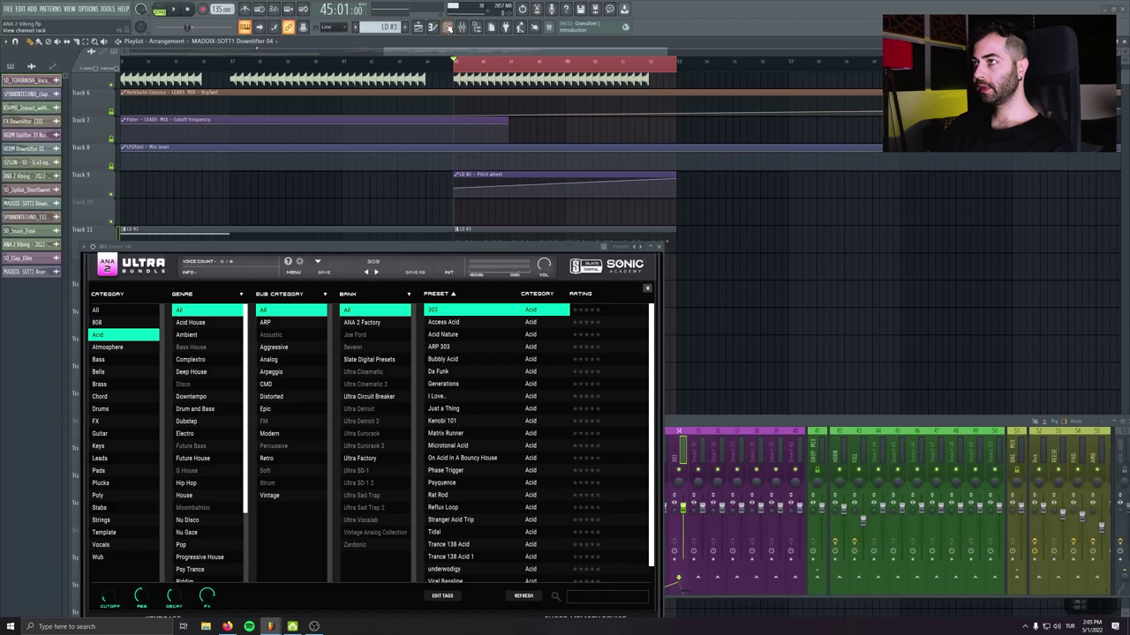
left_click(448, 27)
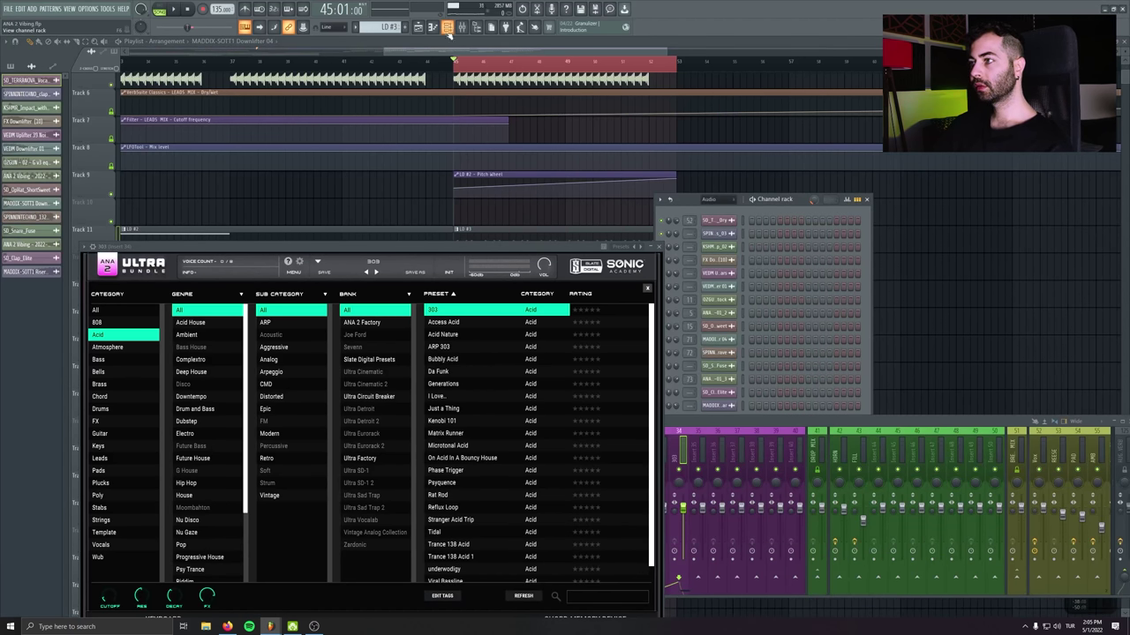
left_click(405, 29)
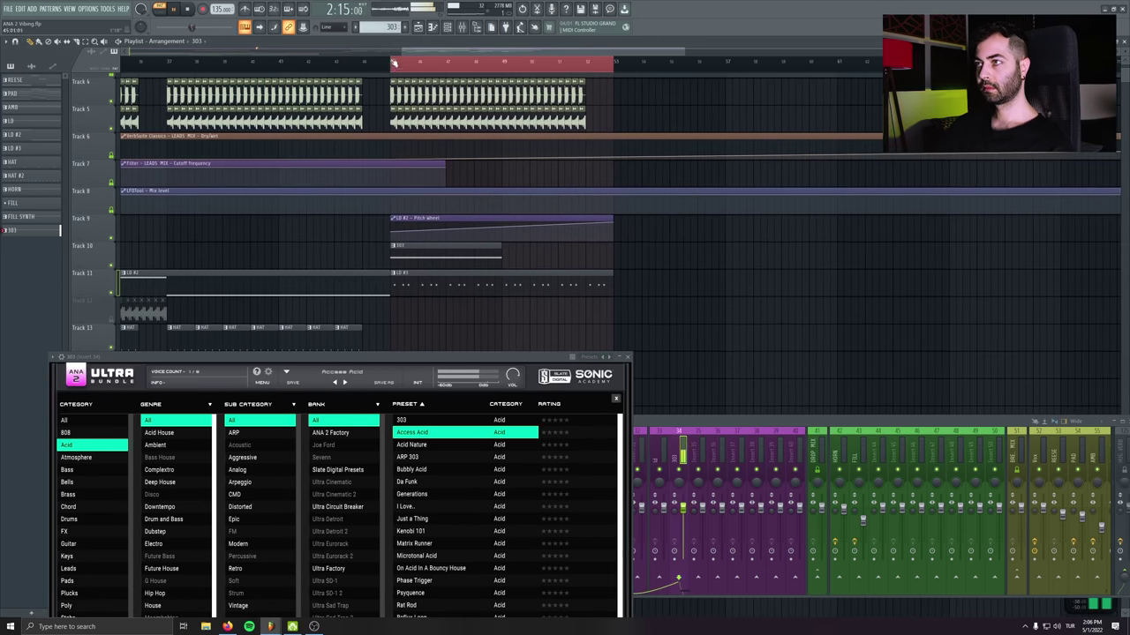
Play the arrangement over bars 45 to 49 and try the Acid Nature preset on the 303 channel
key("space")
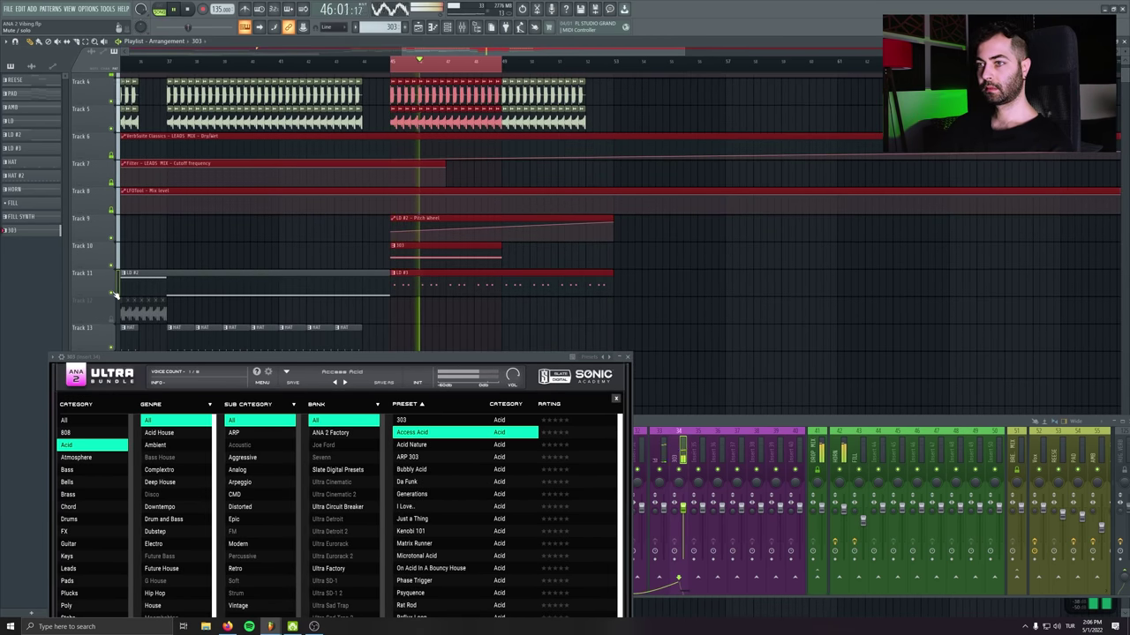
left_click(736, 286)
left_click_drag(397, 357, 415, 277)
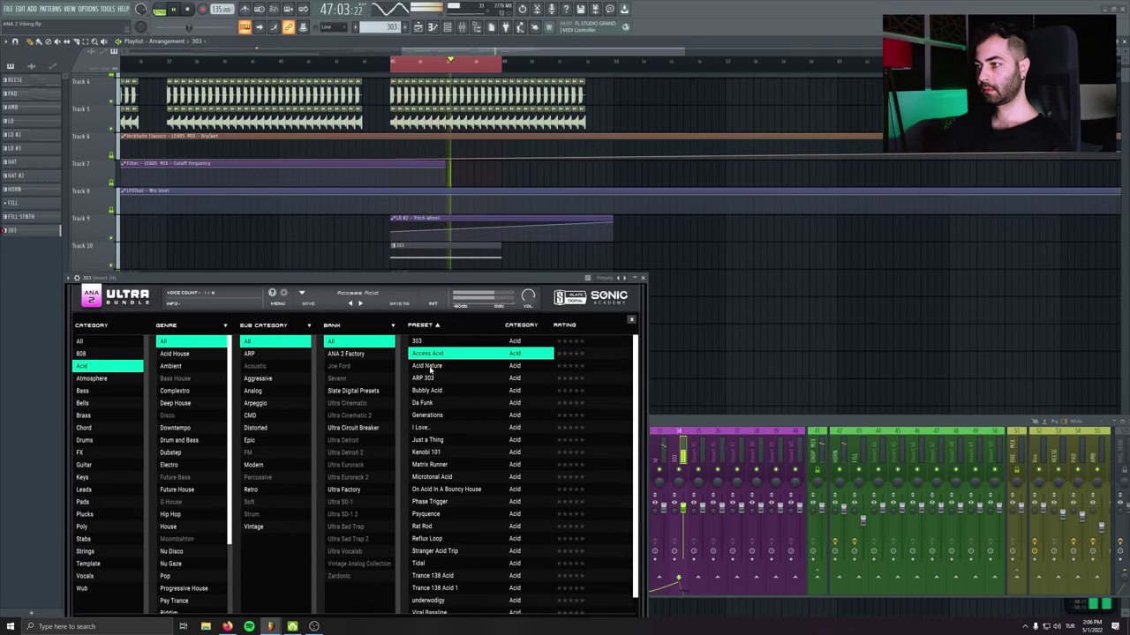
left_click(451, 361)
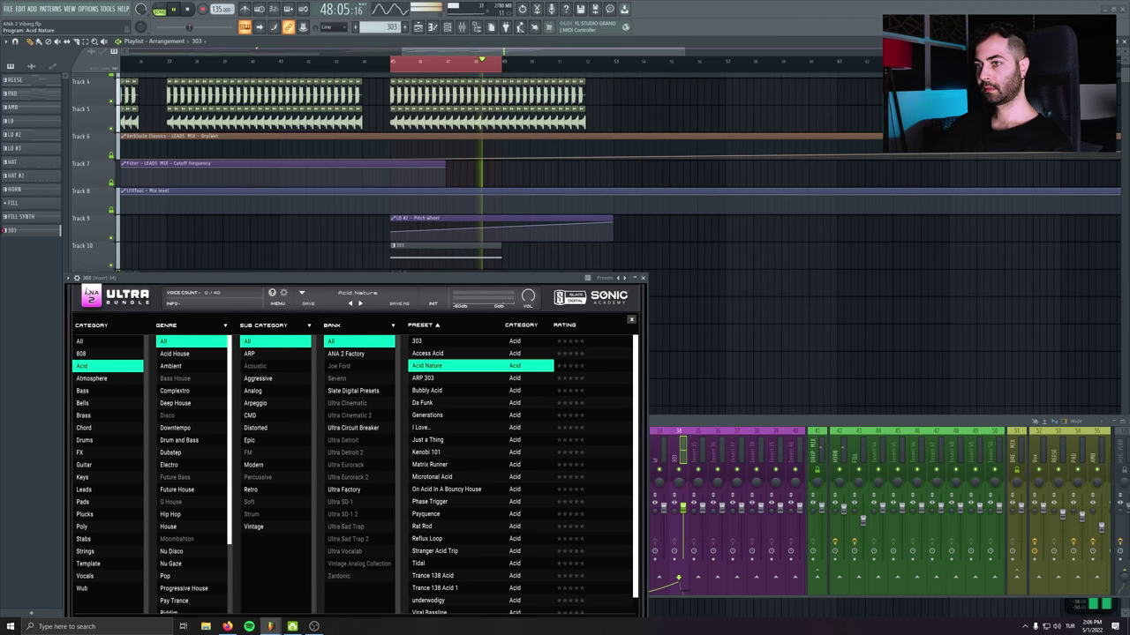
Audition the following Acid presets one after another during playback and load Kenobi 101 on the 303 channel
mouse_move(549, 279)
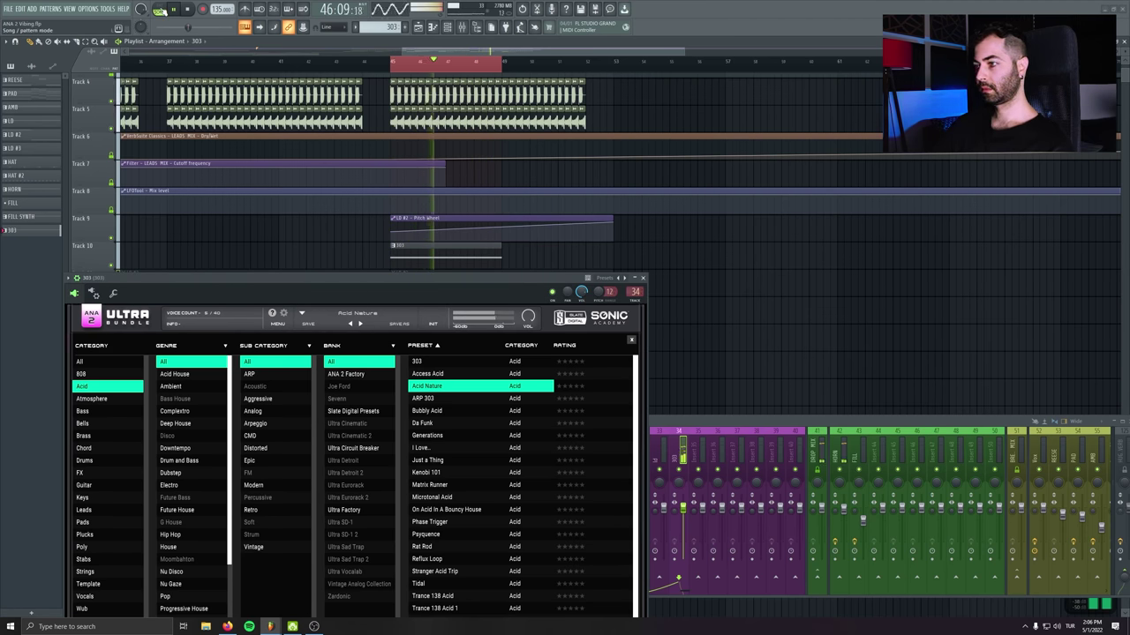
key("Down")
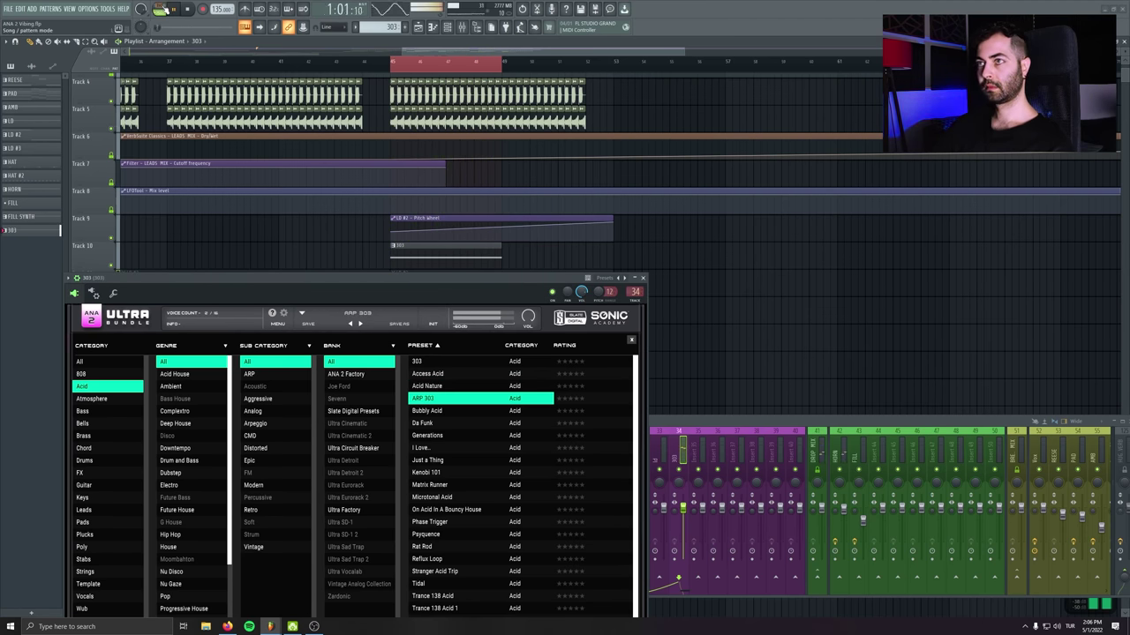
key("Down")
key("Down")
key("Down")
key("Down")
left_click_drag(455, 281, 455, 266)
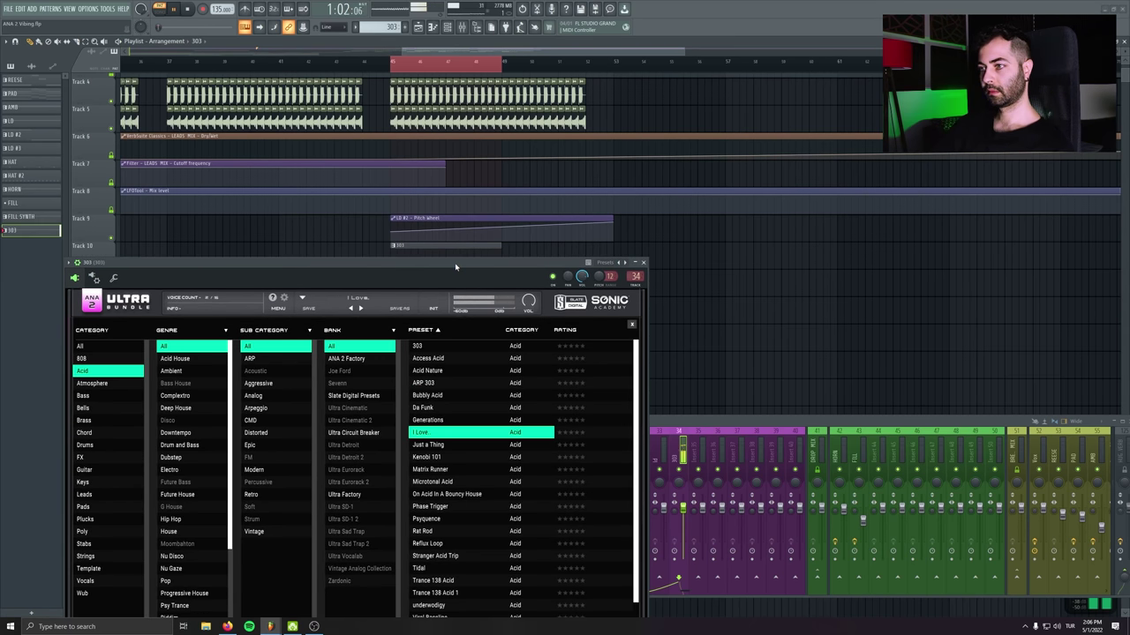
key("Down")
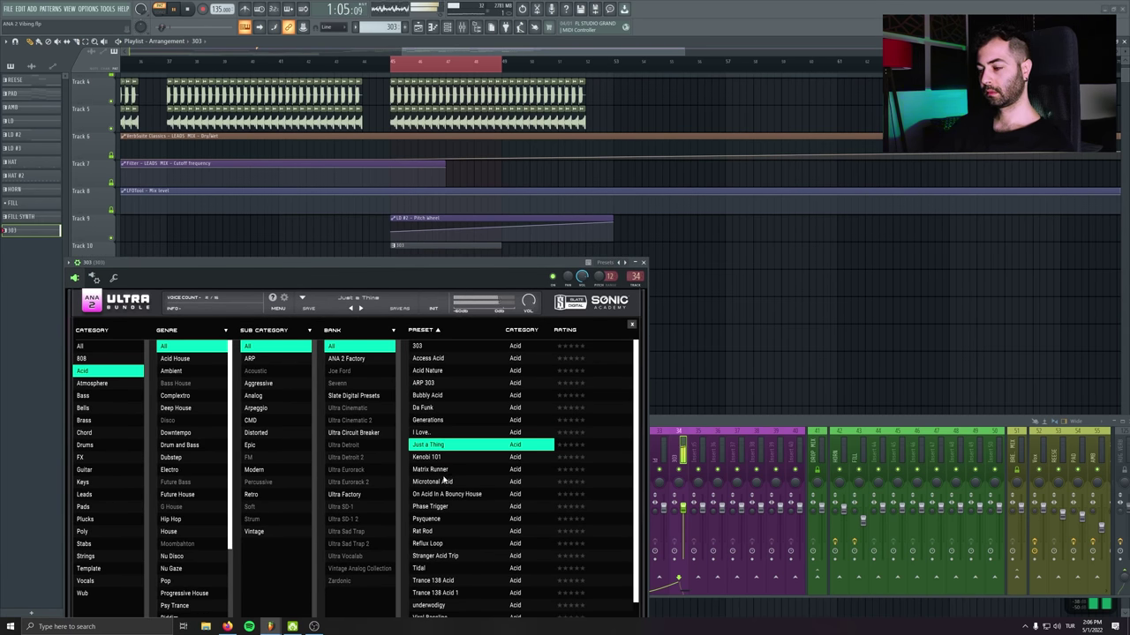
key("Down")
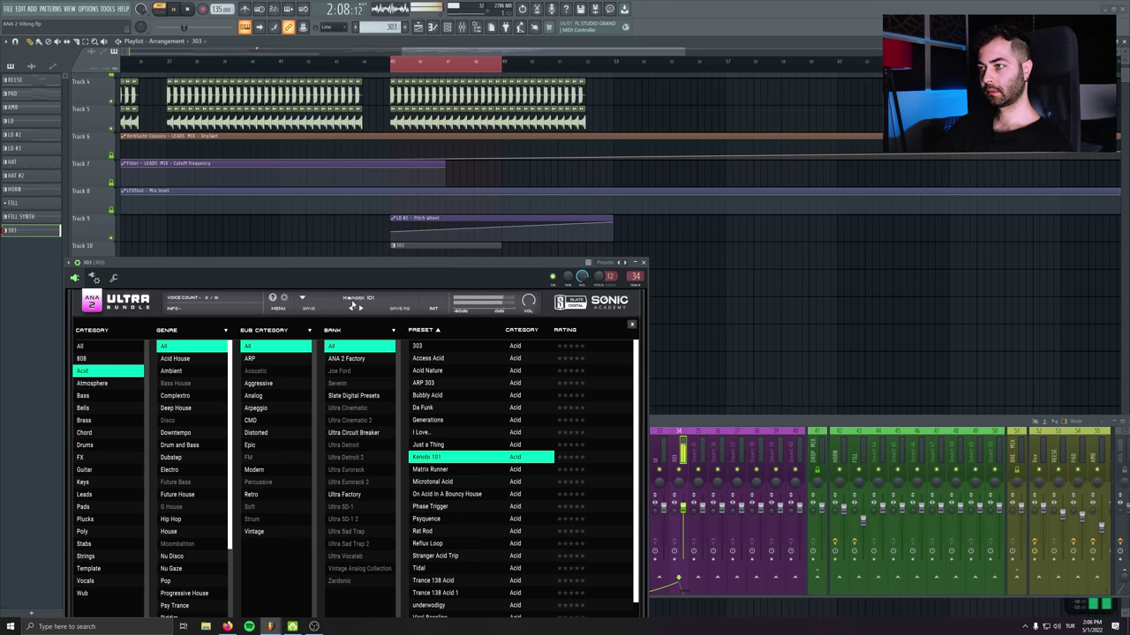
left_click_drag(552, 276, 480, 281)
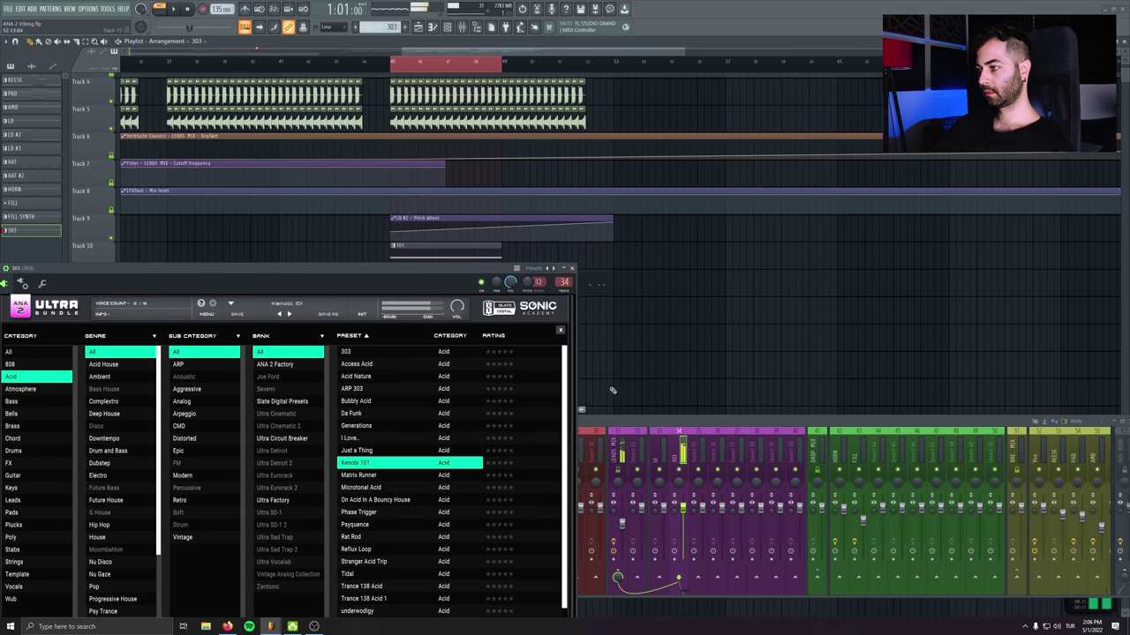
Insert Fruity Parametric EQ 2 on the 303 mixer track, cutting the lows and slightly dipping the low mids
left_click(728, 520)
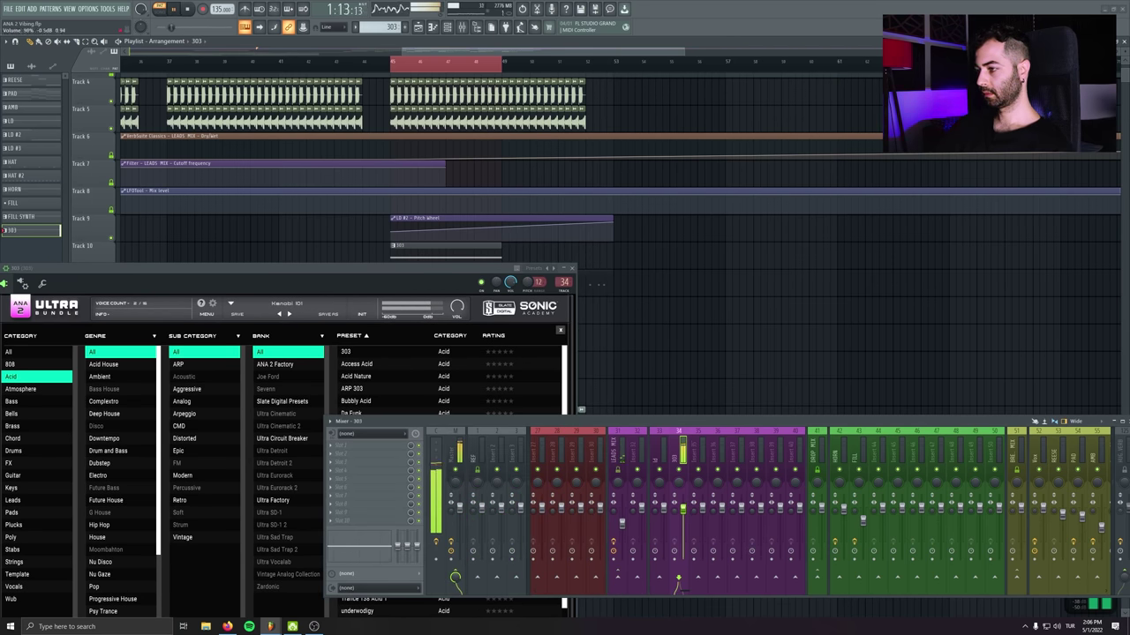
left_click(370, 444)
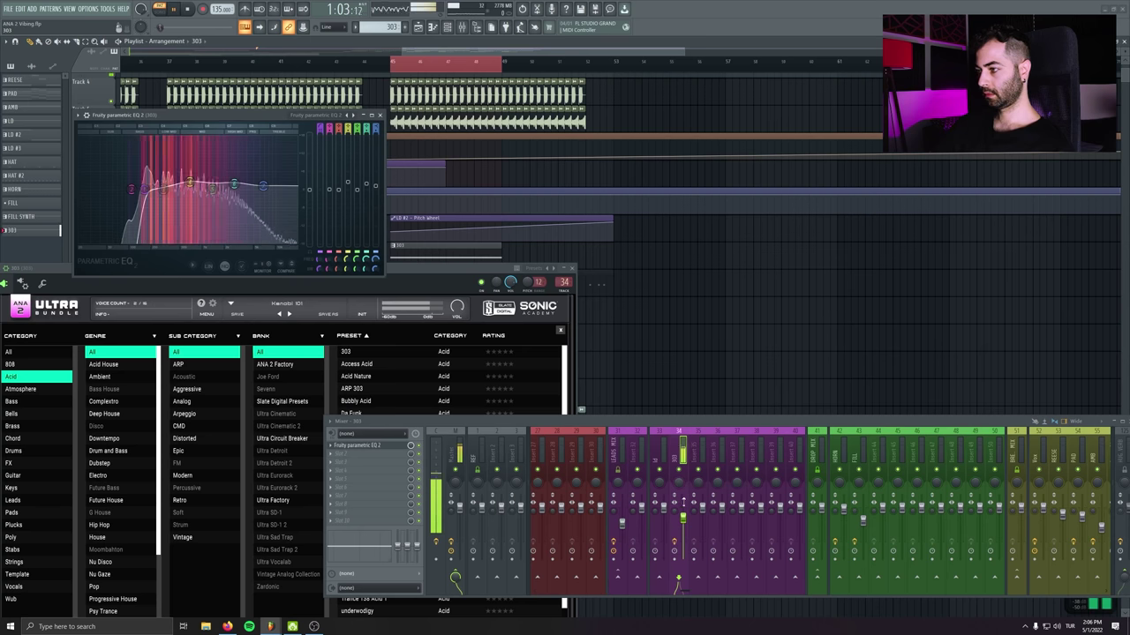
left_click_drag(139, 196, 172, 195)
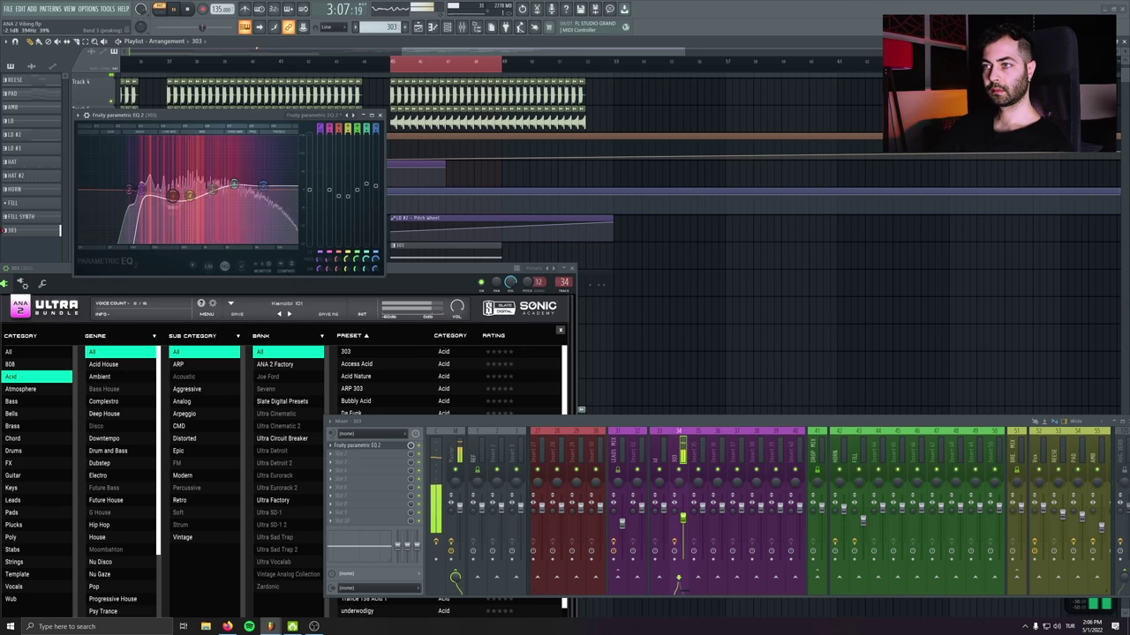
left_click_drag(359, 194, 335, 205)
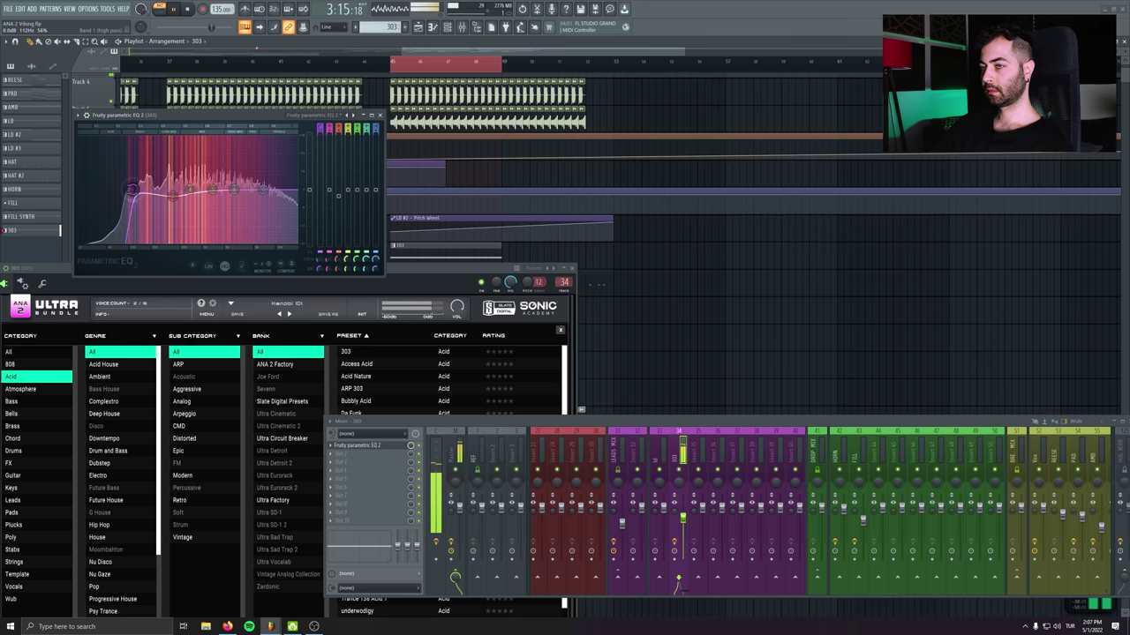
left_click(380, 114)
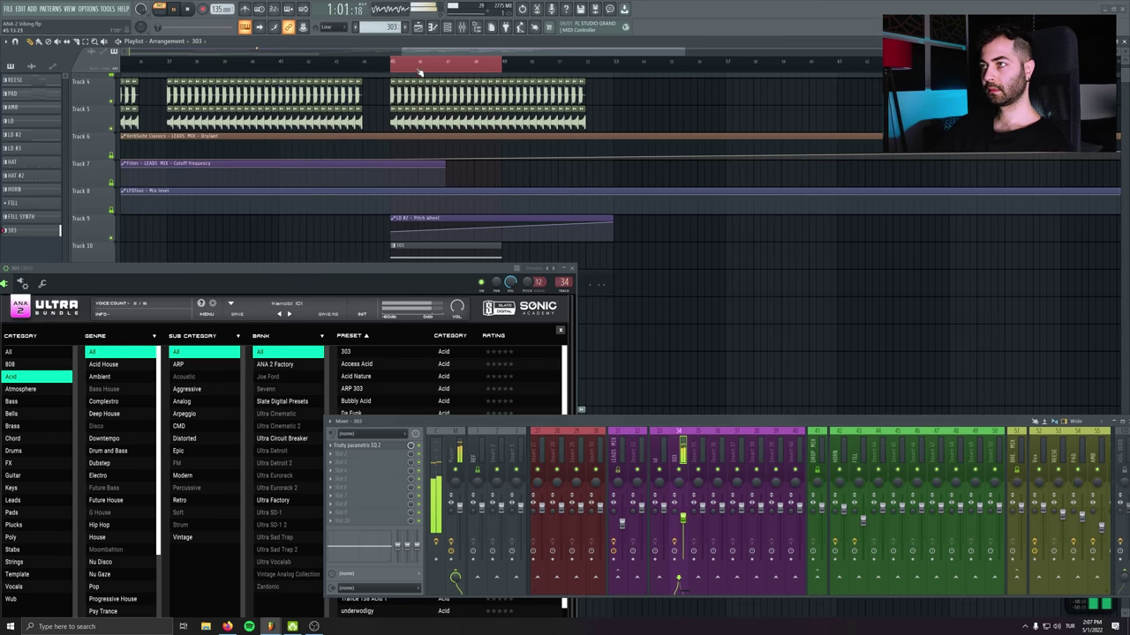
Raise the 303 mixer fader slightly while playing the arrangement from bar 45, and unmute the lead on Track 11
key("space")
left_click(571, 267)
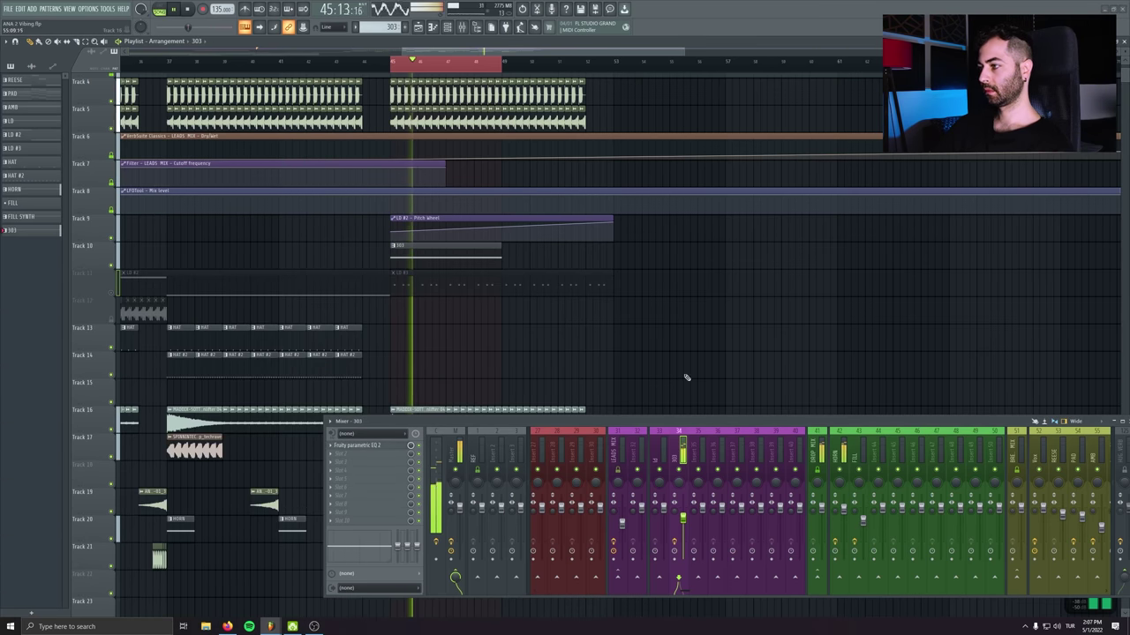
left_click_drag(687, 519, 683, 511)
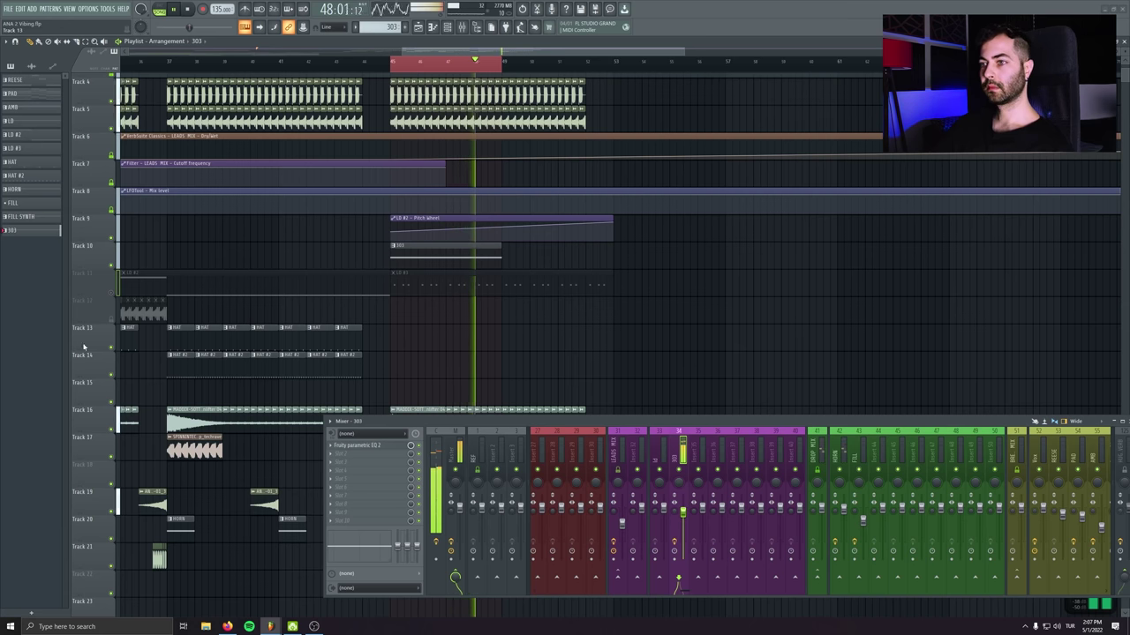
left_click(112, 299)
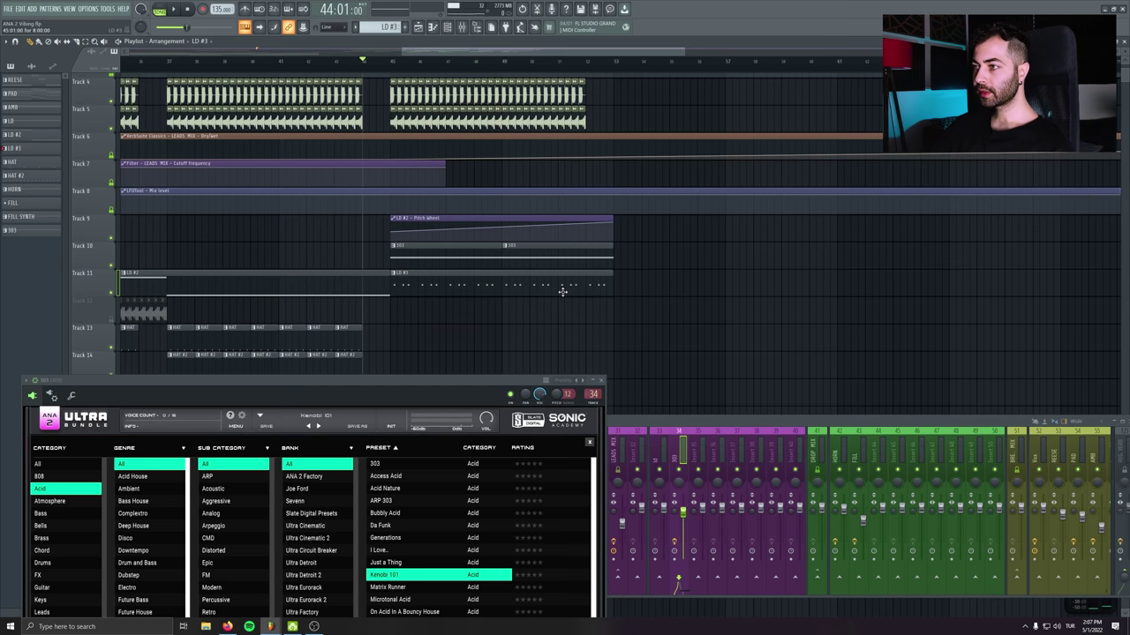
Place the LD #2 Pitch Wheel automation on Track 10 and extend it to bar 61, flat until bar 53 and rising from there
scroll(474, 283, "right", 3)
scroll(353, 280, "up", 1)
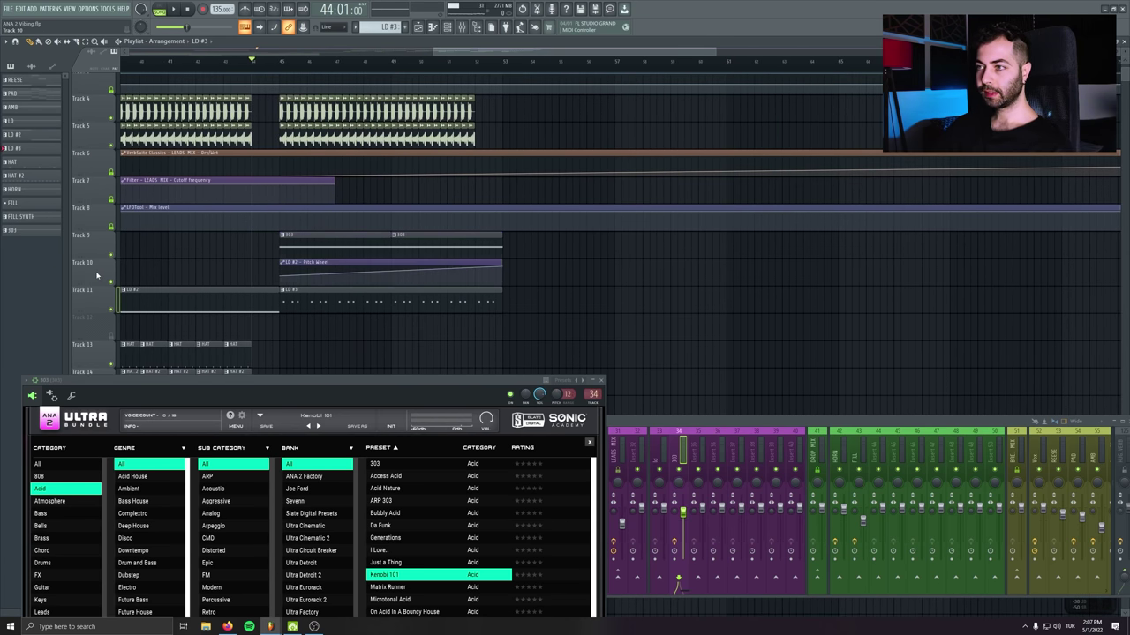
left_click_drag(325, 264, 289, 258)
left_click(510, 262)
left_click(510, 262)
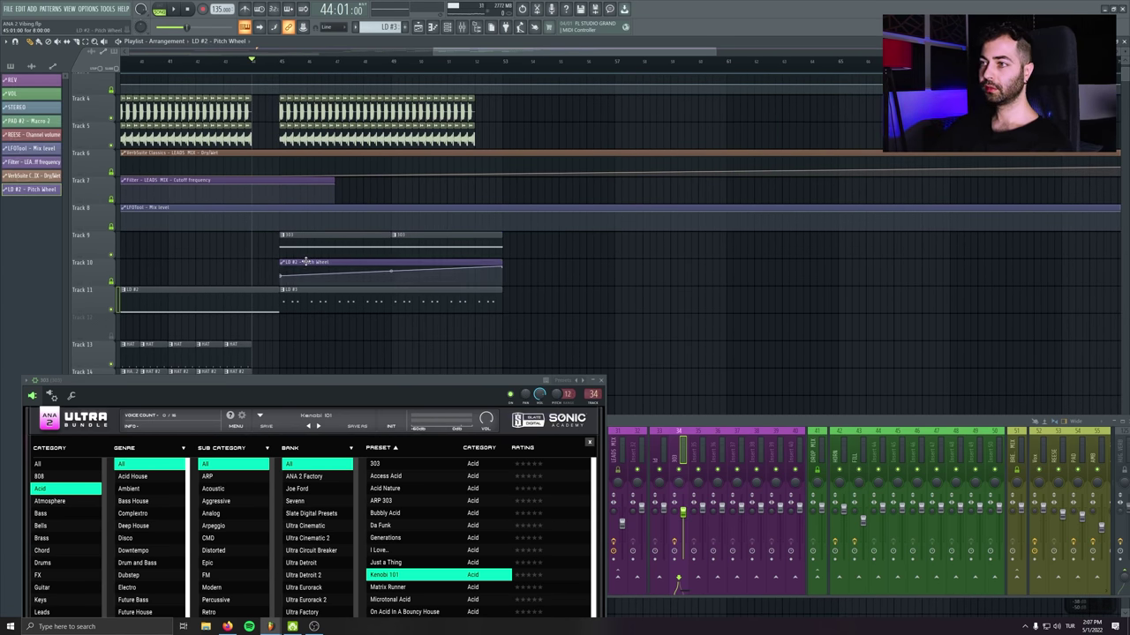
right_click(505, 280)
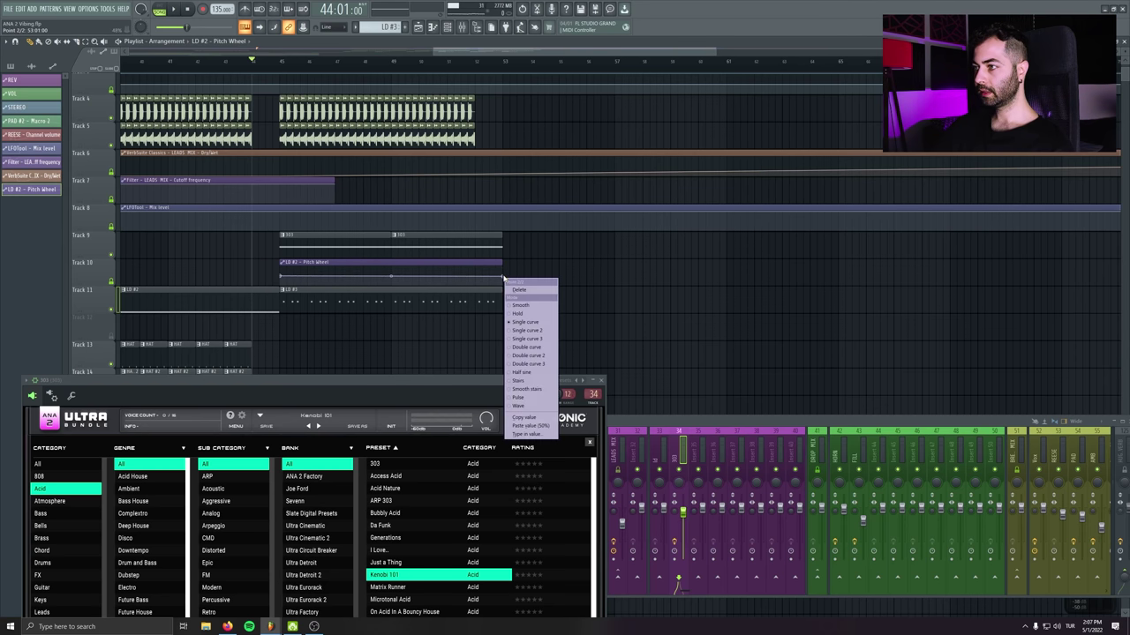
left_click(533, 419)
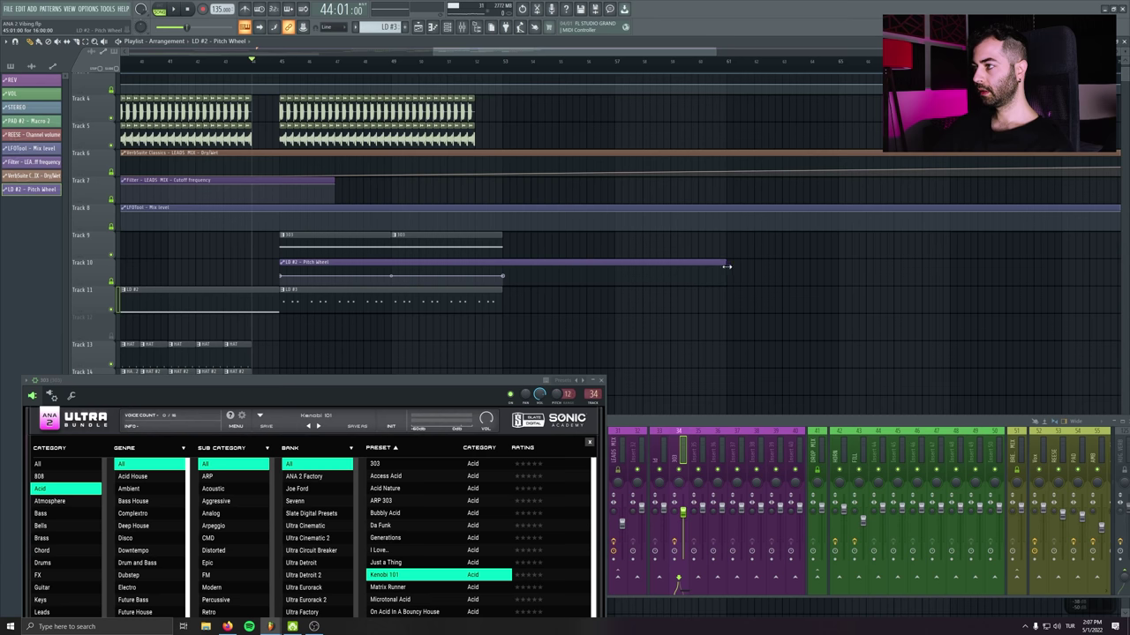
left_click_drag(726, 266, 727, 264)
Duplicate the Track 4 and 5 audio clips and the 303 and LD #3 patterns from bar 45 to bar 53
left_click_drag(474, 155, 278, 95)
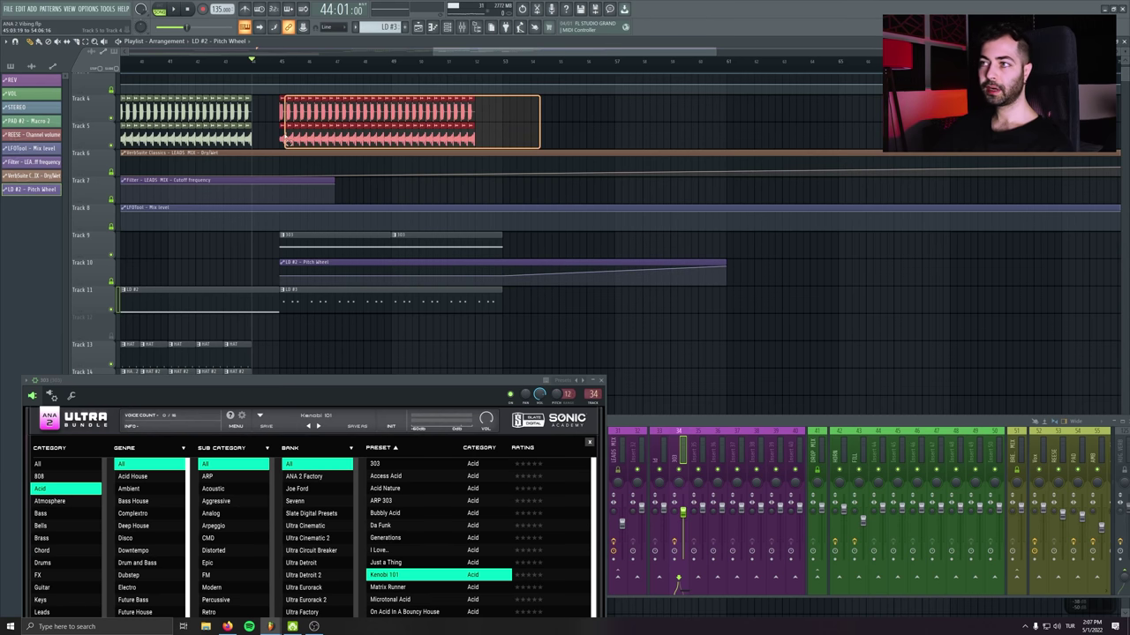
key("ctrl+b")
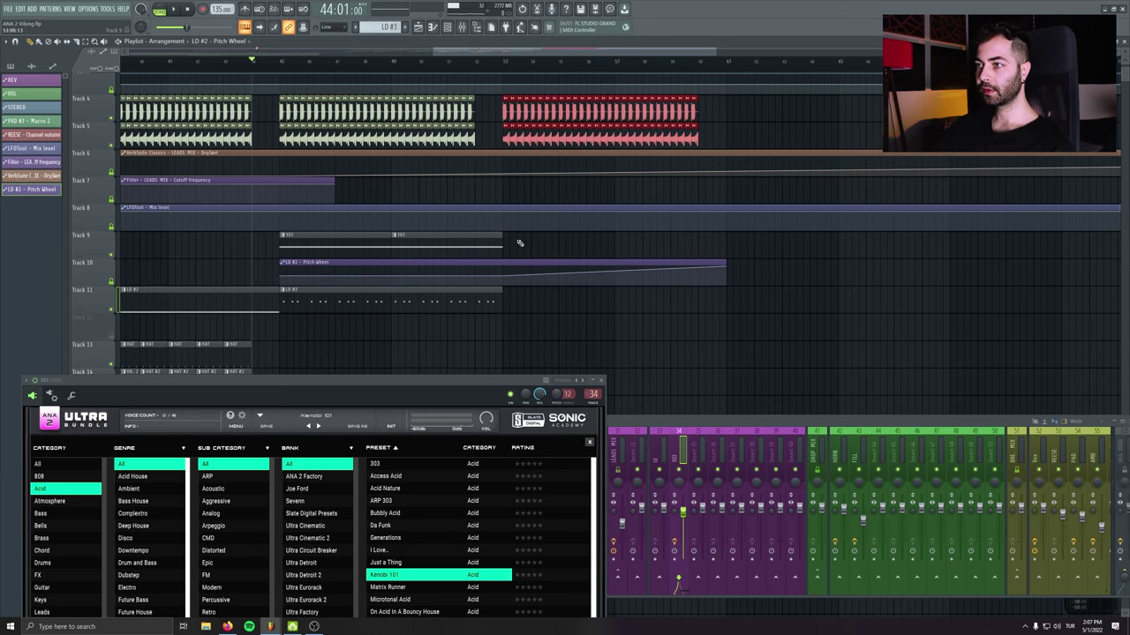
left_click_drag(520, 242, 321, 252)
key("ctrl+b")
Copy the HAT and HAT #2 clips on Tracks 13 and 14 to bar 45 and close the 303 synth window
scroll(632, 211, "down", 5)
scroll(411, 189, "up", 3)
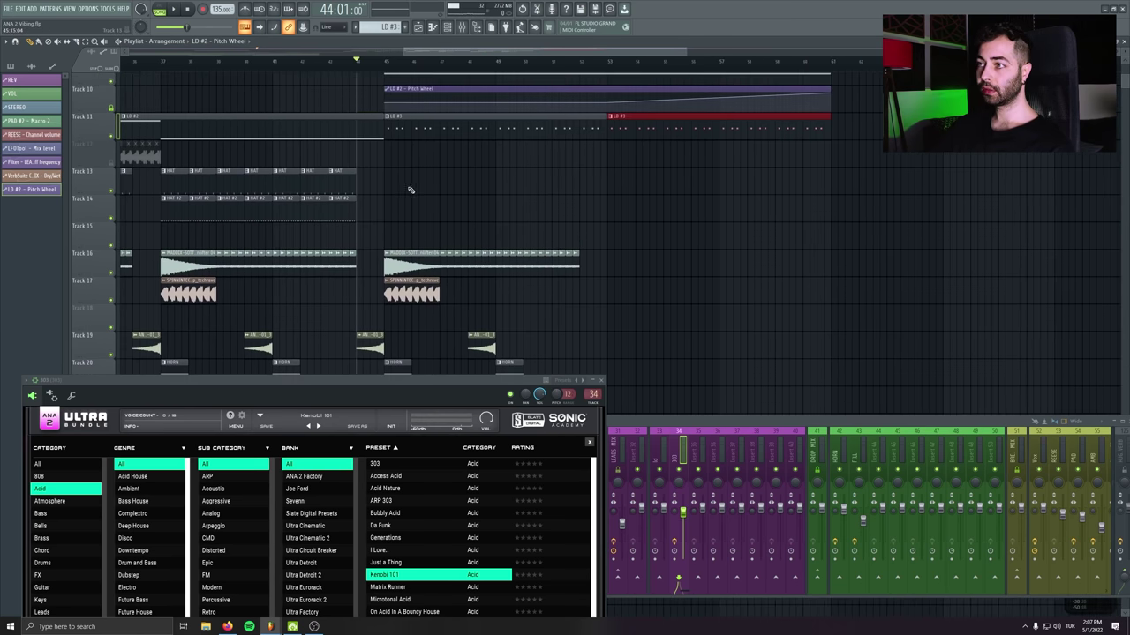
scroll(703, 285, "right", 2)
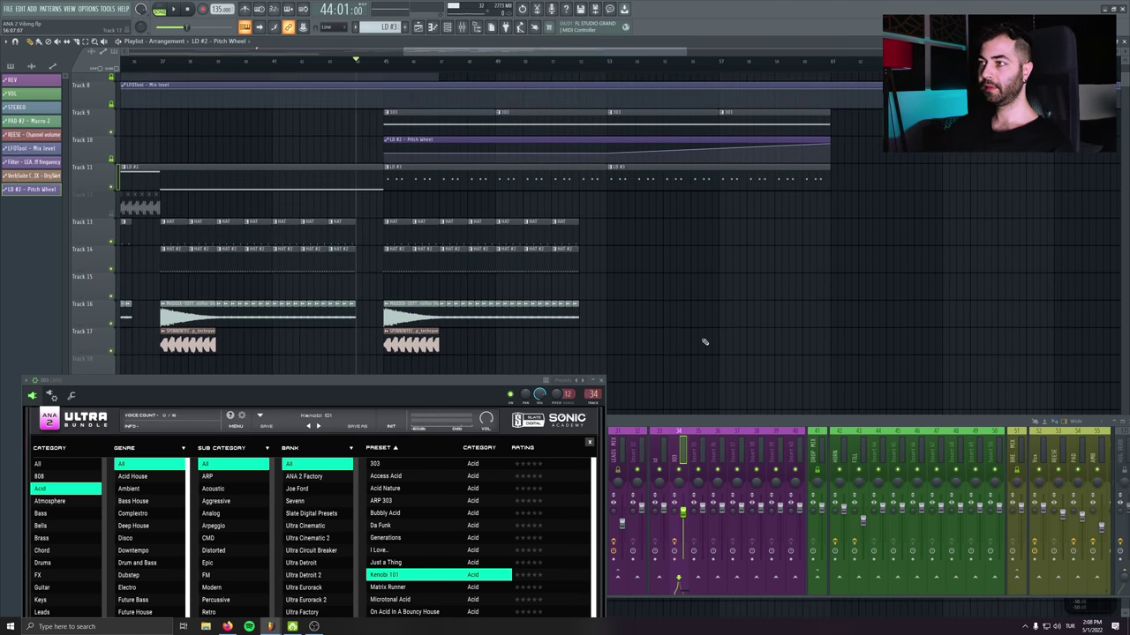
left_click(603, 383)
scroll(688, 283, "down", 3)
scroll(675, 214, "right", 1)
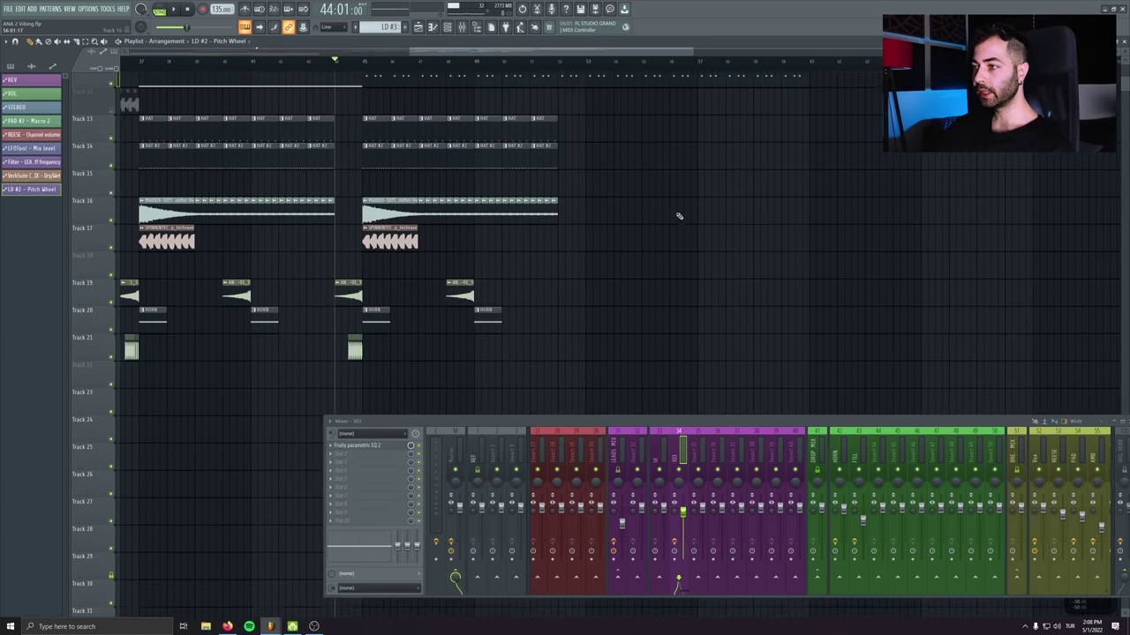
scroll(547, 248, "up", 5)
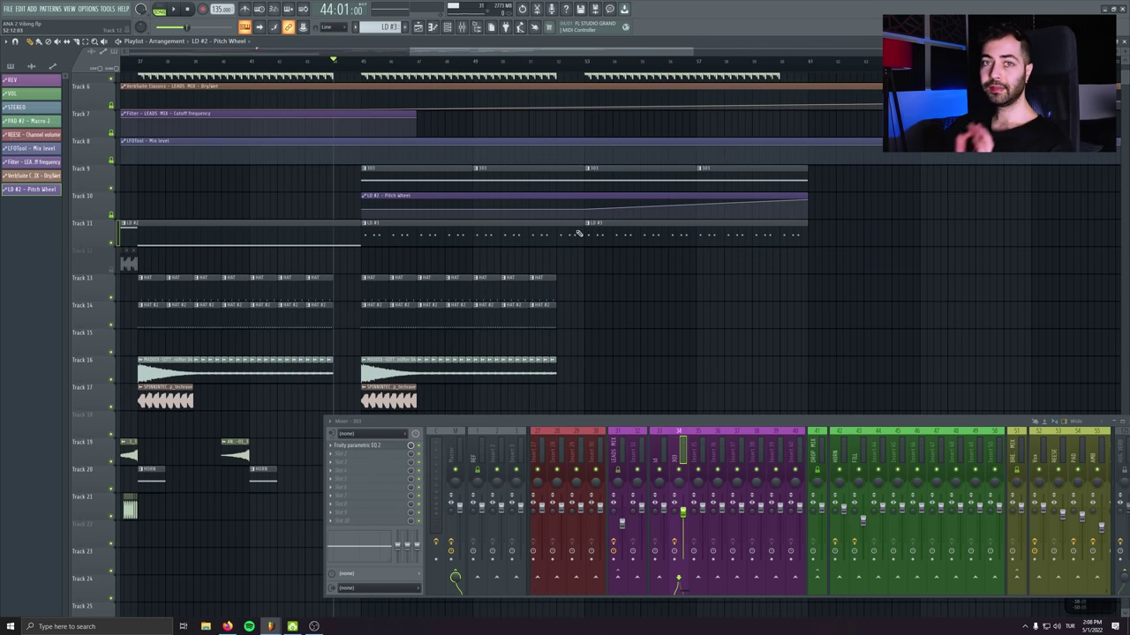
Duplicate the hat, percussion, riser and horn clips of the section starting at bar 45 to bar 53
left_click_drag(556, 280, 574, 243)
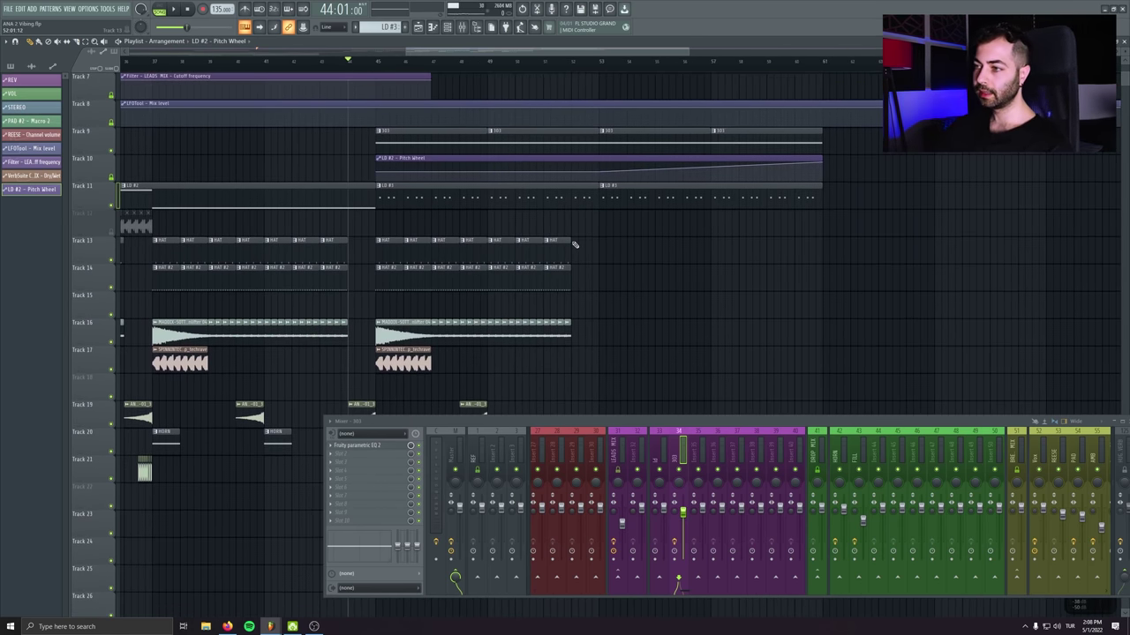
scroll(574, 244, "down", 3)
left_click_drag(375, 146, 588, 353)
key("ctrl+b")
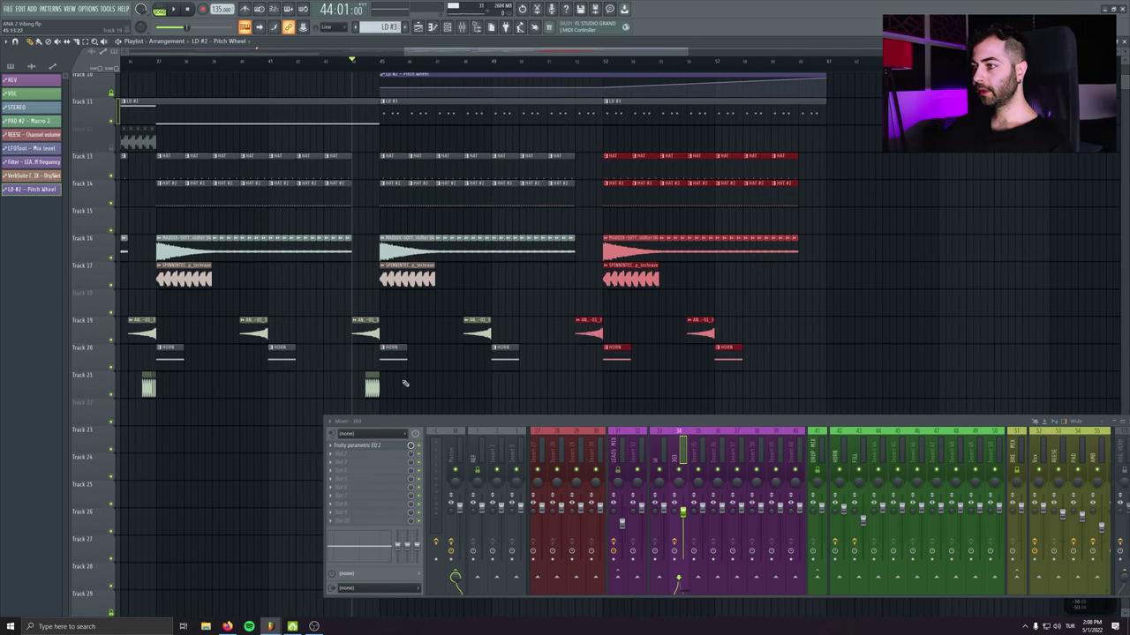
left_click(404, 383)
Add a one-bar 303 clip at bar 44 on Track 9 and bring up the main controls of the 303 channel's ANA 2 synth
scroll(433, 300, "up", 6)
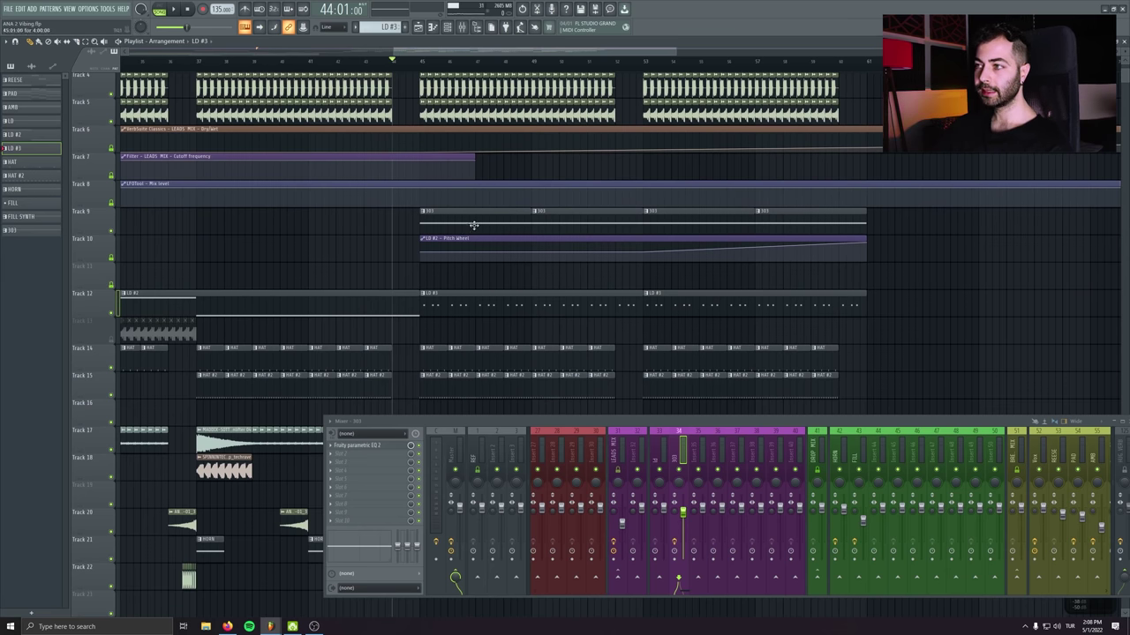
left_click_drag(309, 220, 393, 219)
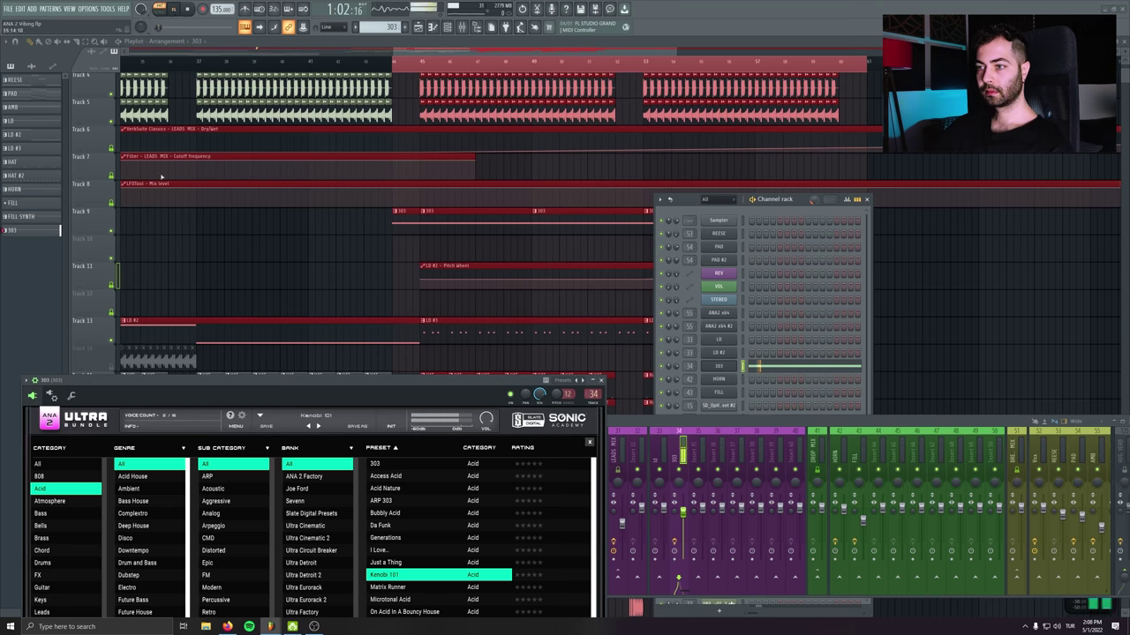
left_click_drag(156, 384, 197, 258)
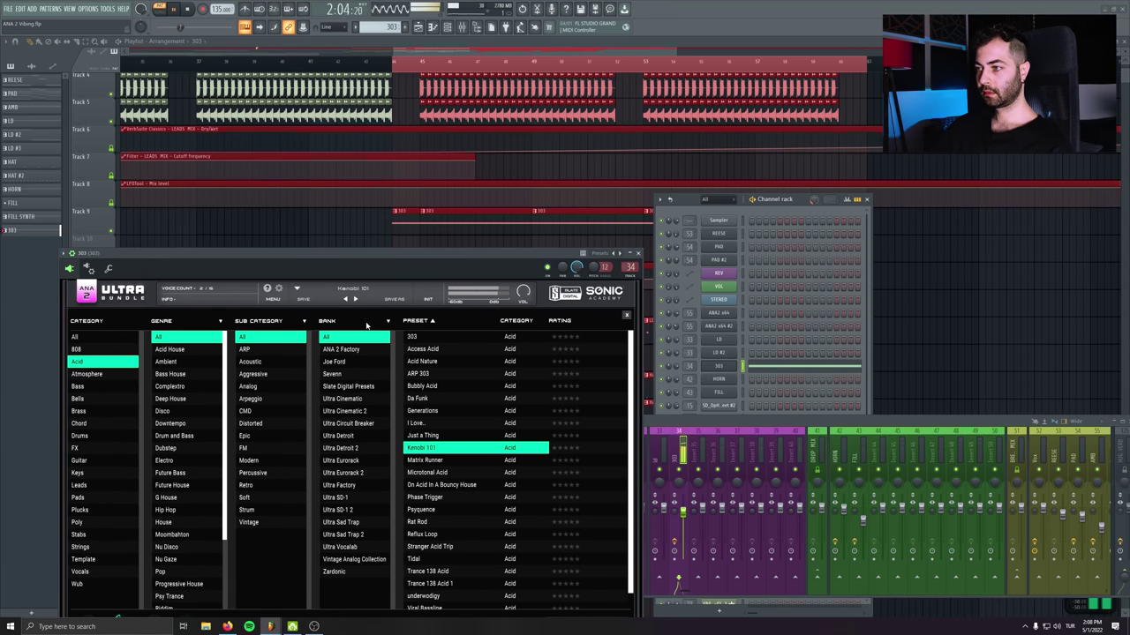
double_click(423, 447)
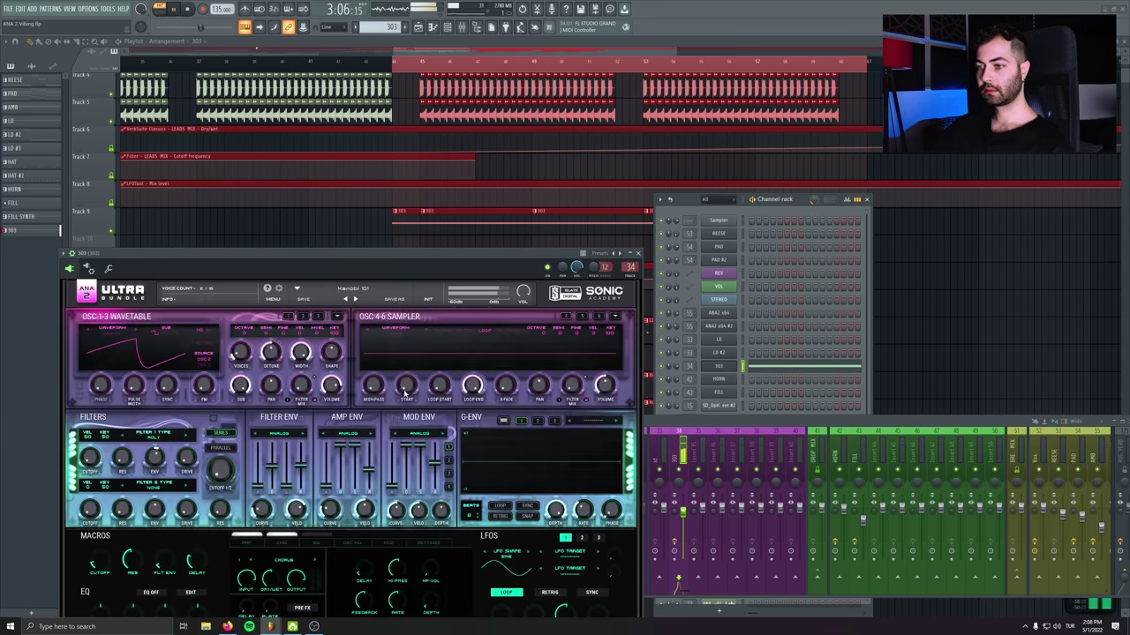
scroll(405, 394, "down", 2)
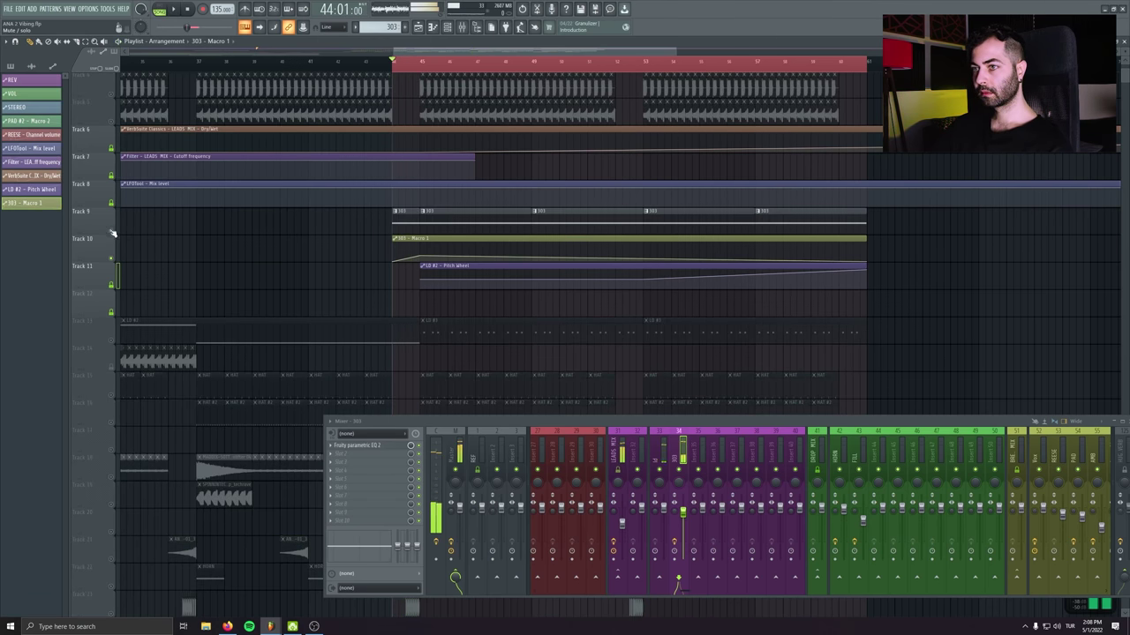
Adjust the bar 45 point of the 303 Macro 1 automation on Track 10 and copy its value while playing from bar 44
right_click(421, 256)
key("Escape")
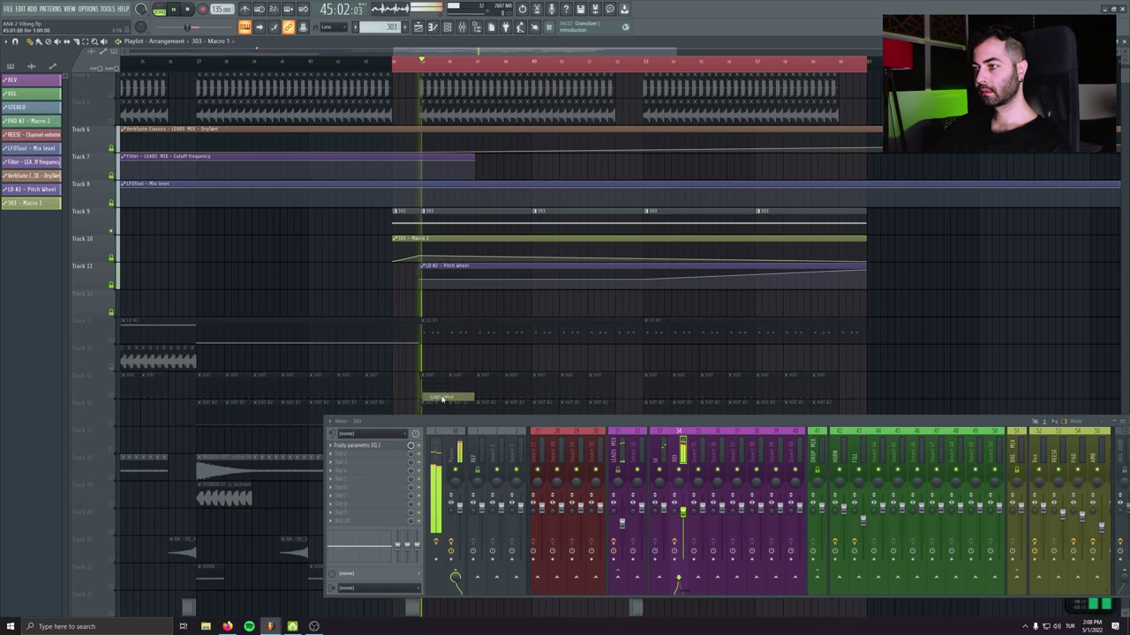
scroll(421, 255, "up", 2)
key("space")
key("space")
right_click(421, 256)
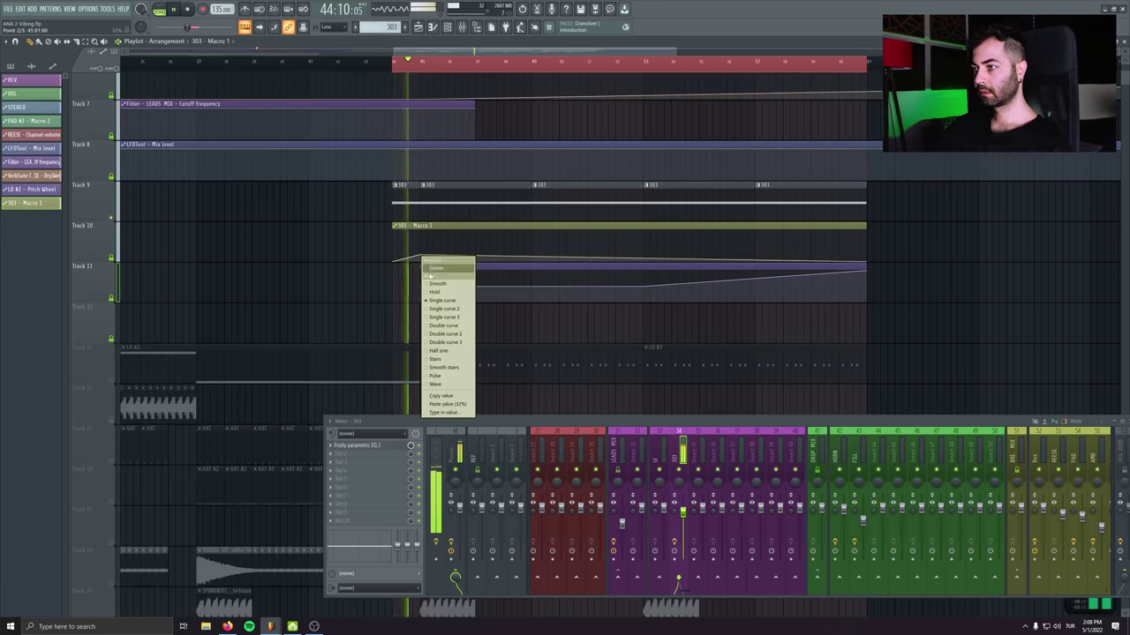
key("Escape")
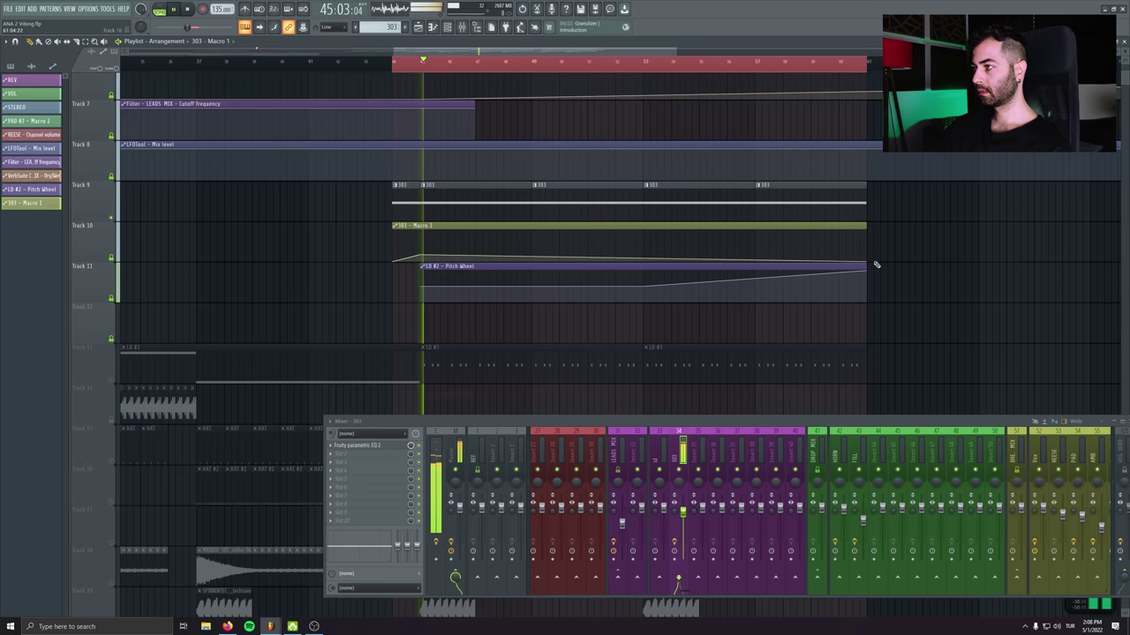
Paste the bar 45 point's value onto the end point at bar 61 so the 303 Macro 1 automation holds flat
scroll(421, 256, "up", 2)
key("space")
key("space")
right_click(421, 256)
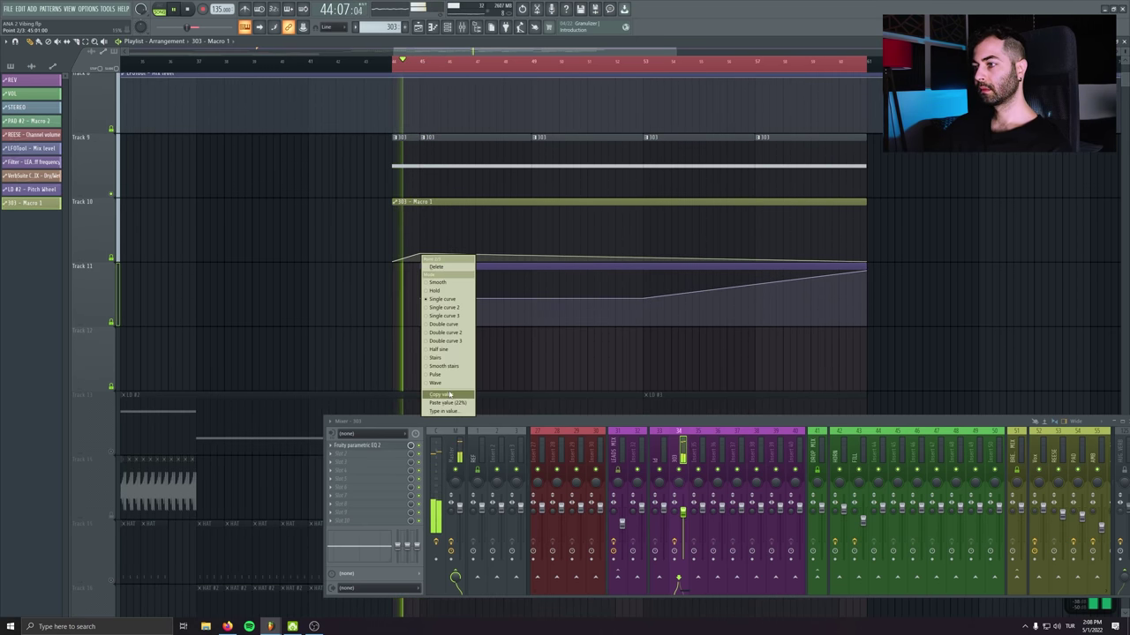
key("Escape")
right_click(868, 262)
left_click(887, 273)
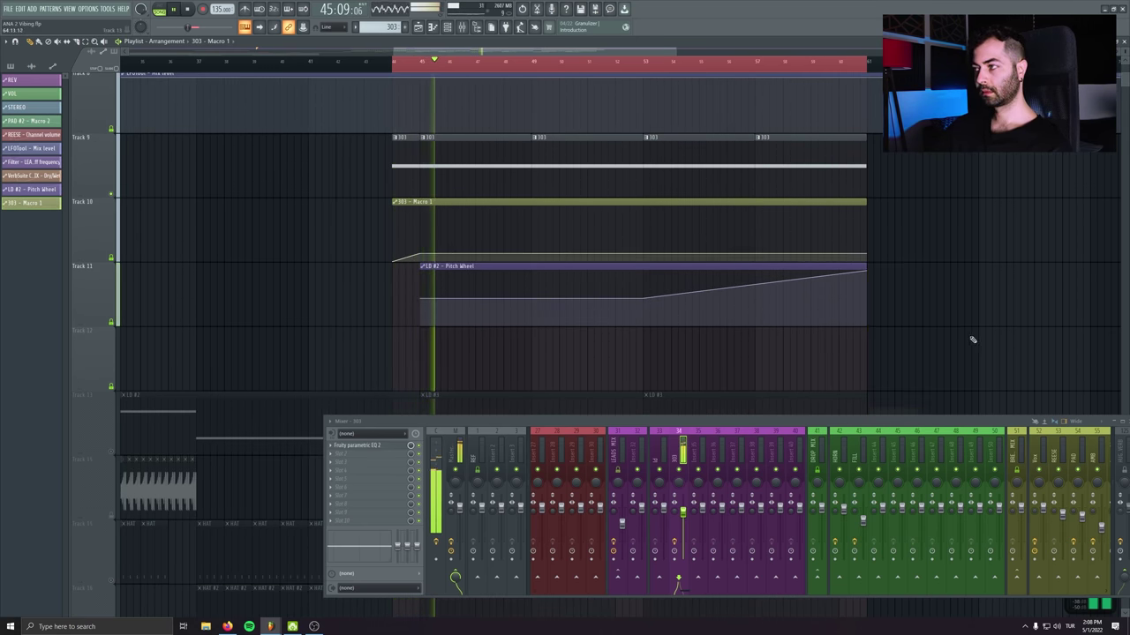
Unmute the lead and drum tracks and lower the 303 mixer fader slightly while playing the section through bar 57
scroll(235, 189, "down", 4)
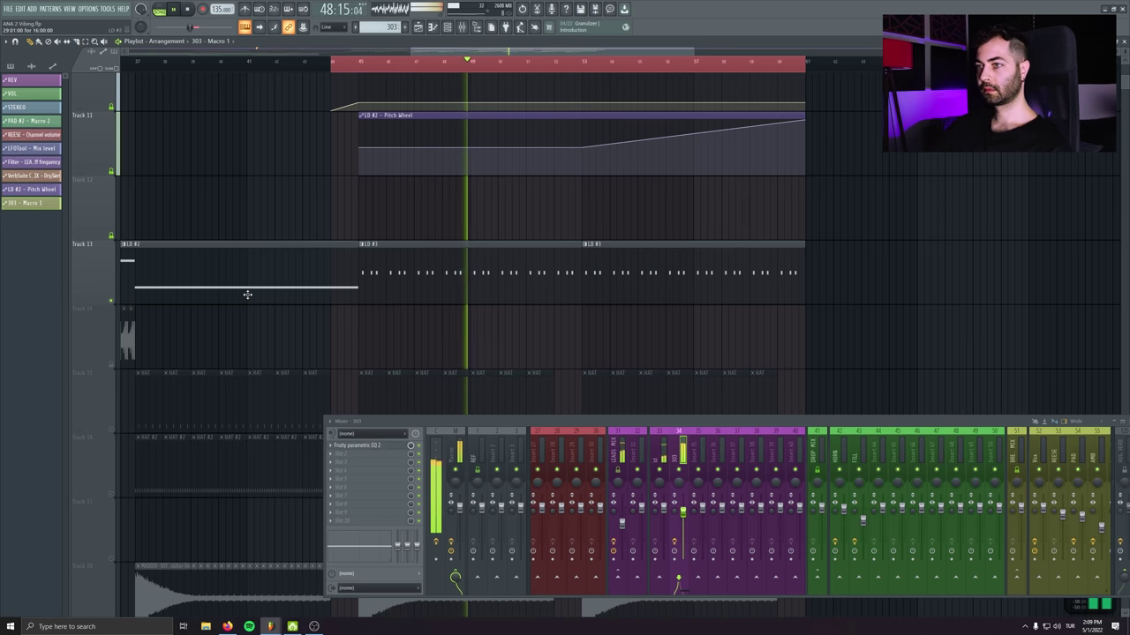
left_click(118, 305)
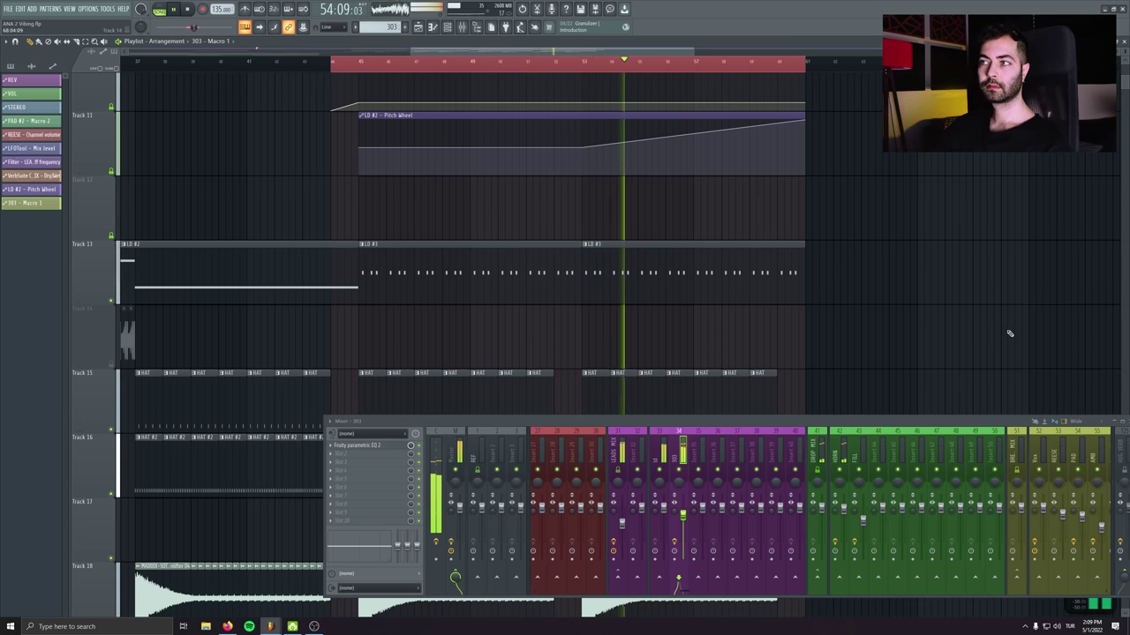
scroll(766, 292, "up", 2)
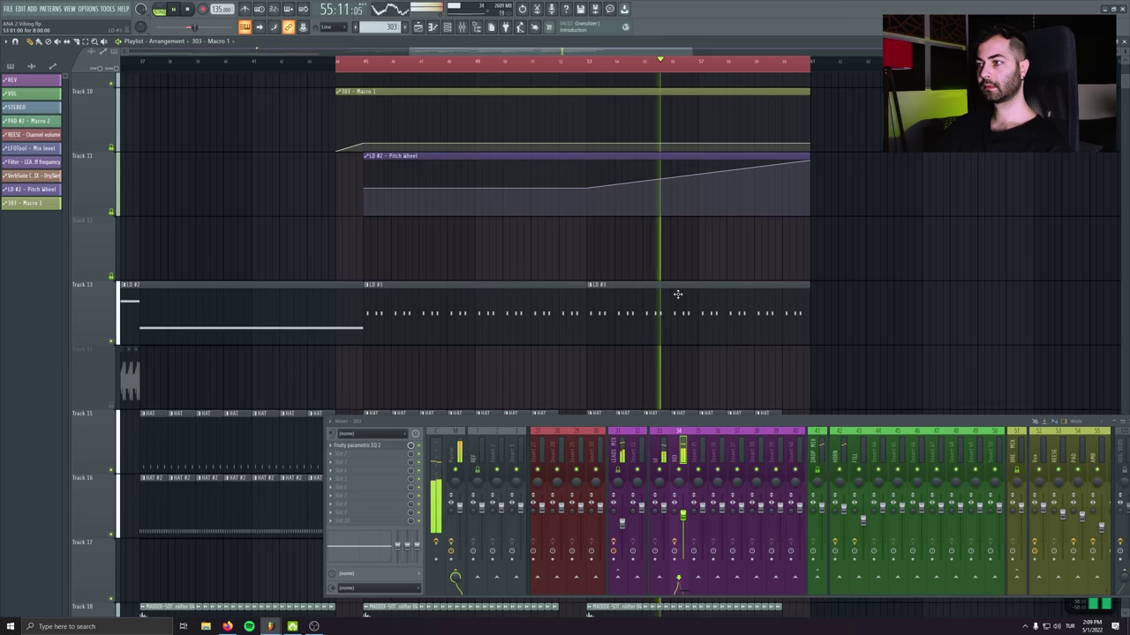
scroll(958, 226, "down", 2)
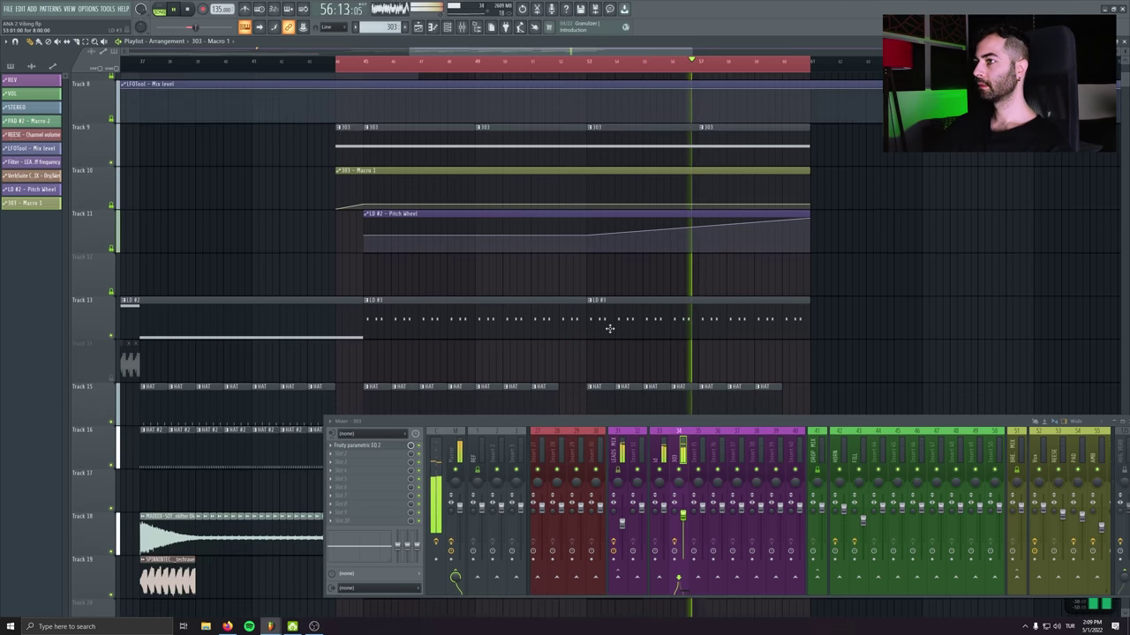
scroll(772, 321, "down", 3)
scroll(748, 301, "down", 1)
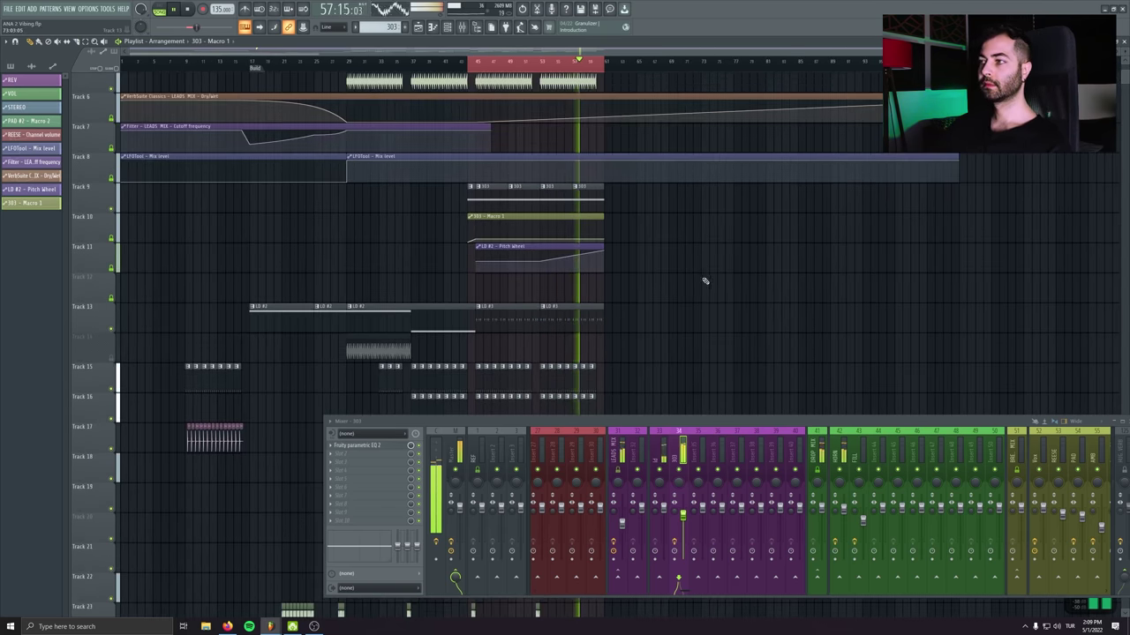
Shape the build automation from bar 25 to 29, with VOL dipping and REV rising in curves that reset at bar 29
scroll(706, 281, "down", 5)
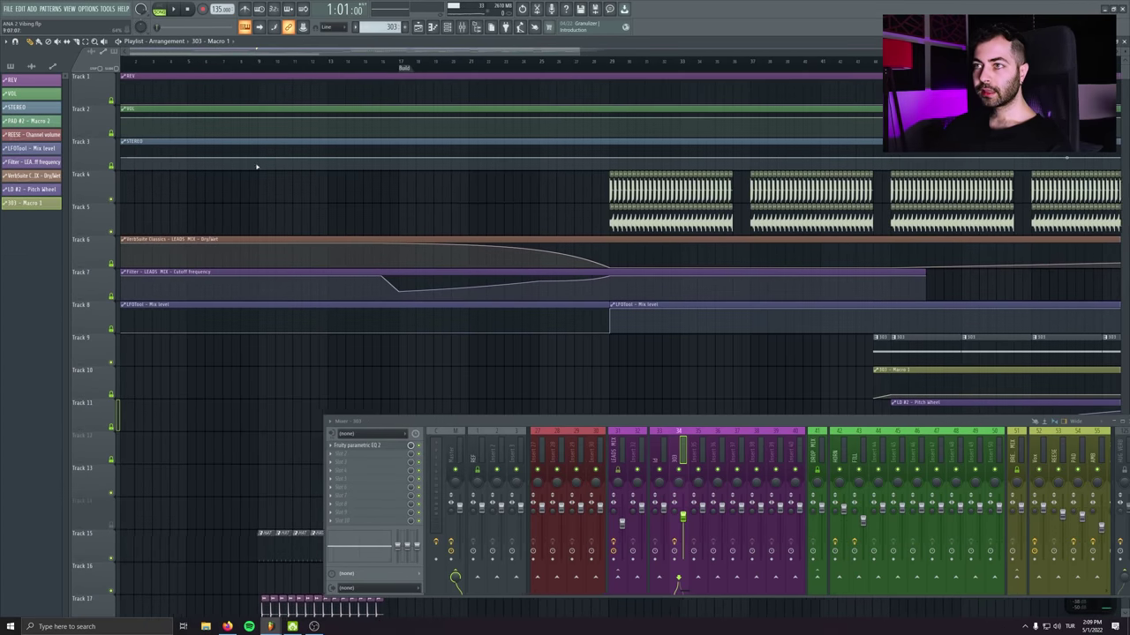
right_click(137, 117)
left_click(167, 261)
scroll(502, 185, "up", 3)
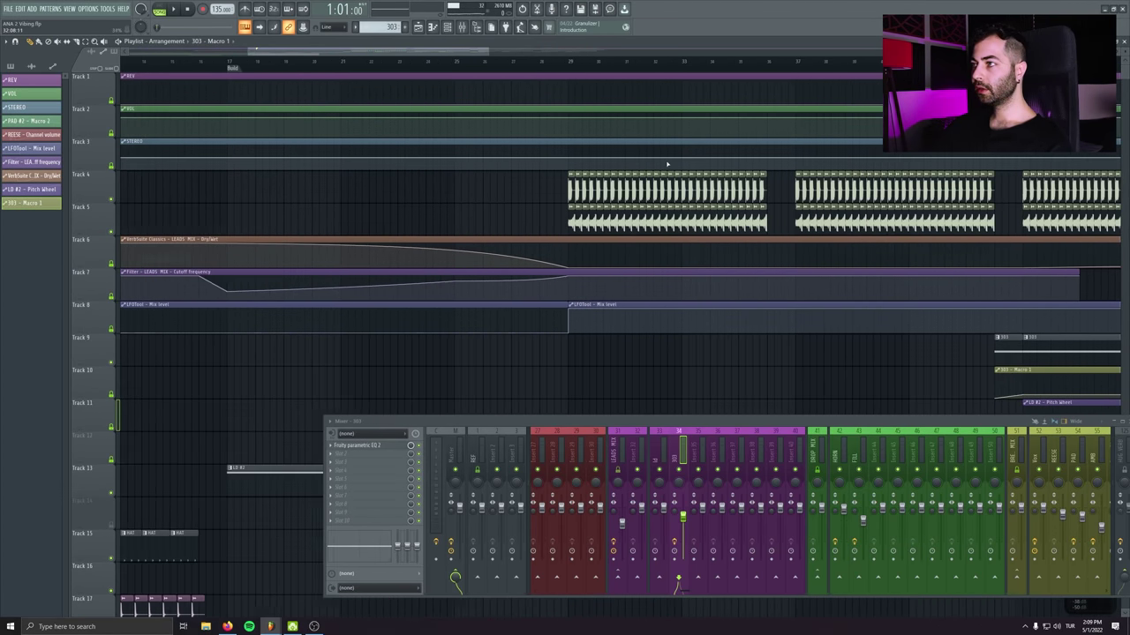
scroll(503, 185, "up", 3)
left_click_drag(520, 138, 526, 140)
right_click(524, 143)
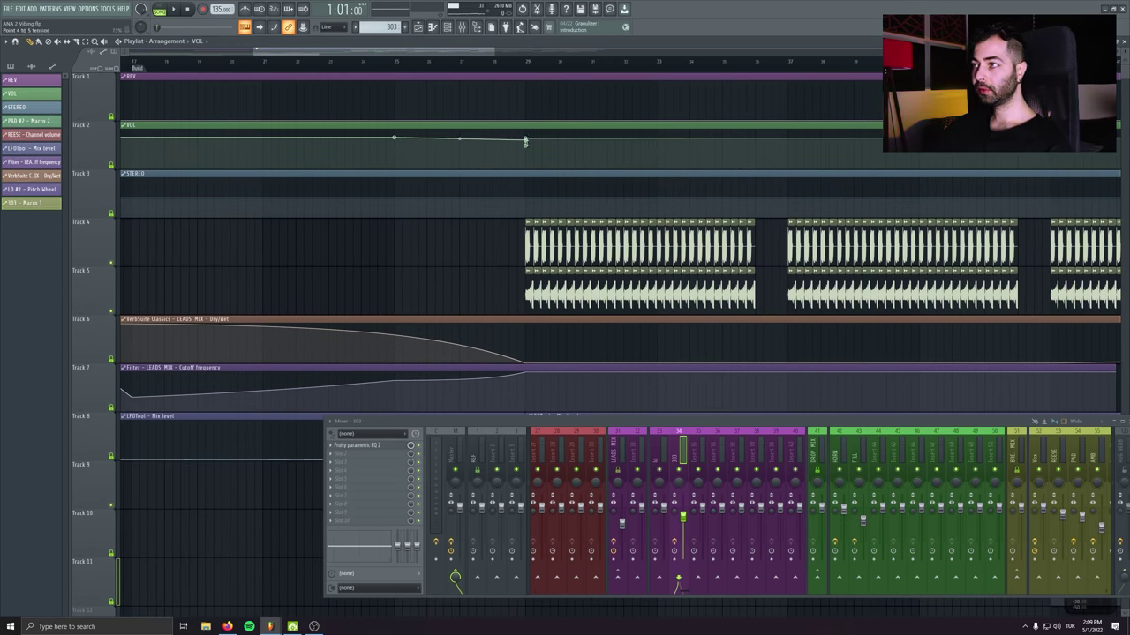
key("ctrl+z")
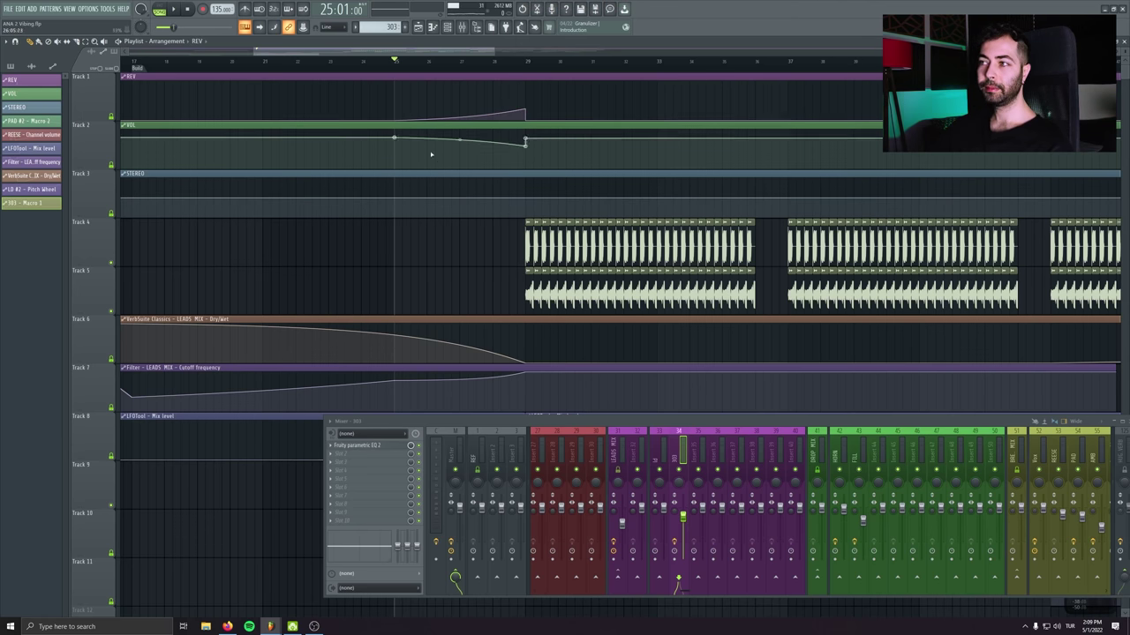
Play the build into the drop at bar 29, checking the Master and ld mixer channels, and stop playback
key("space")
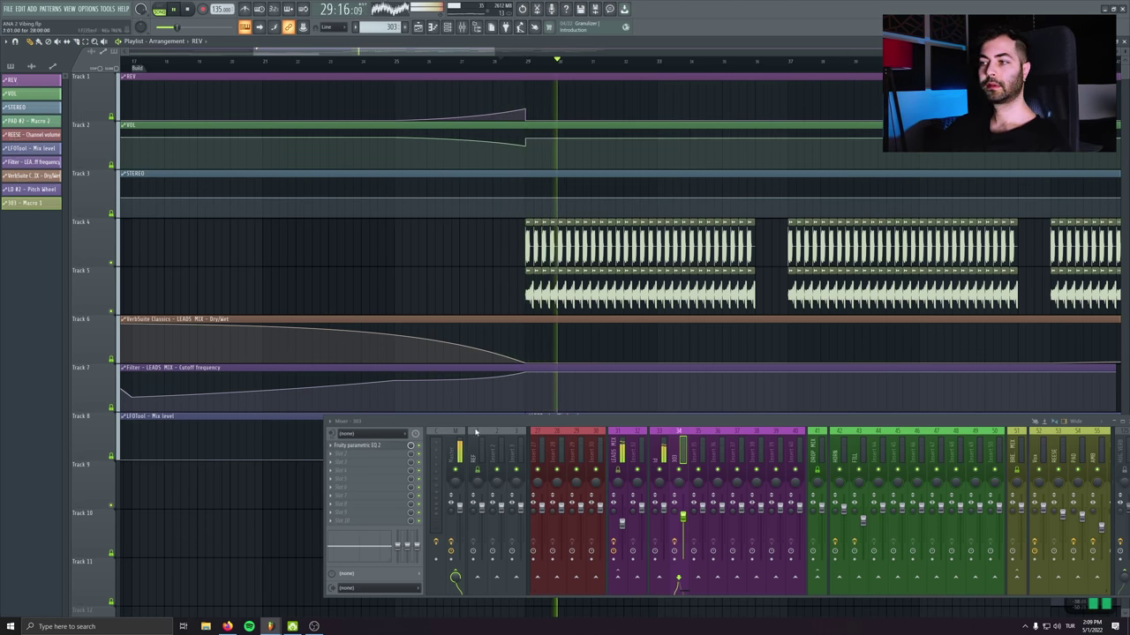
left_click(456, 450)
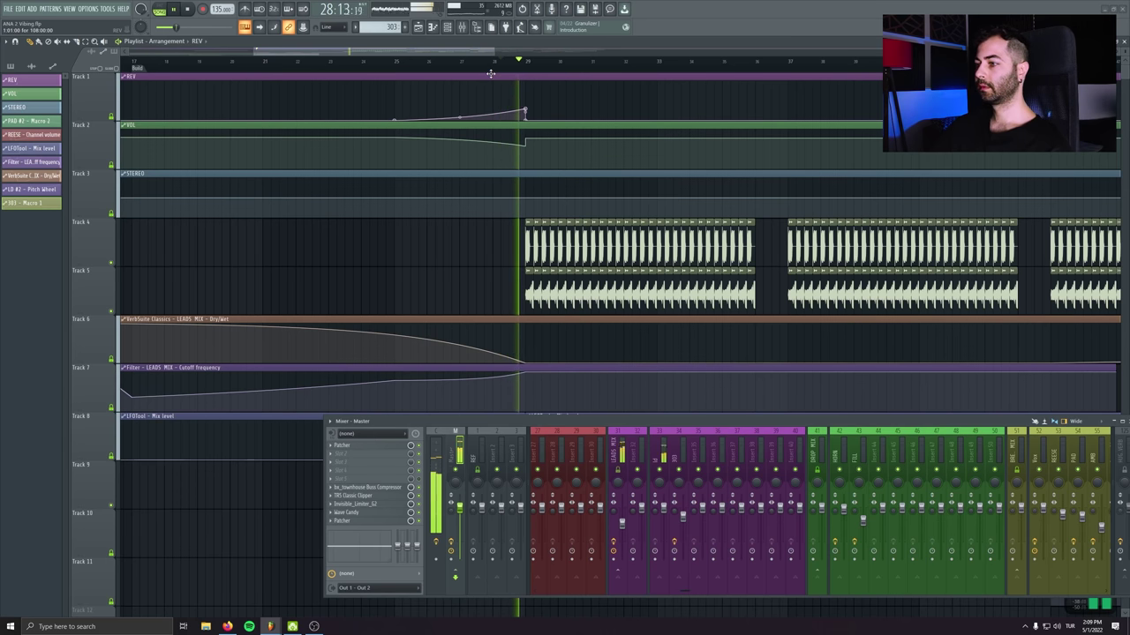
left_click(662, 452)
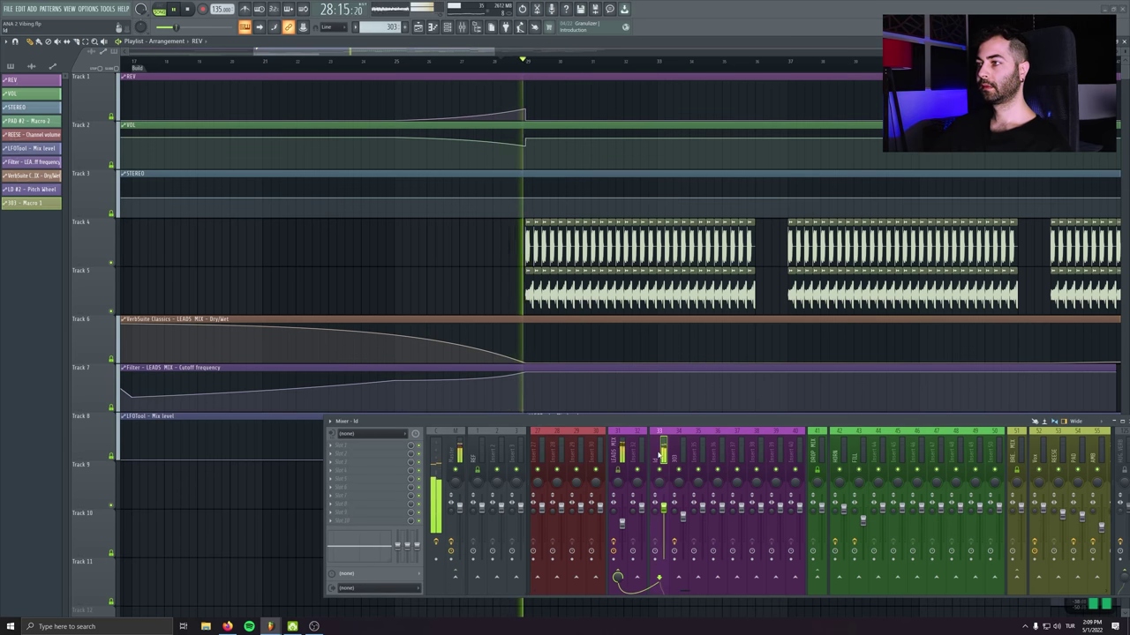
left_click(187, 8)
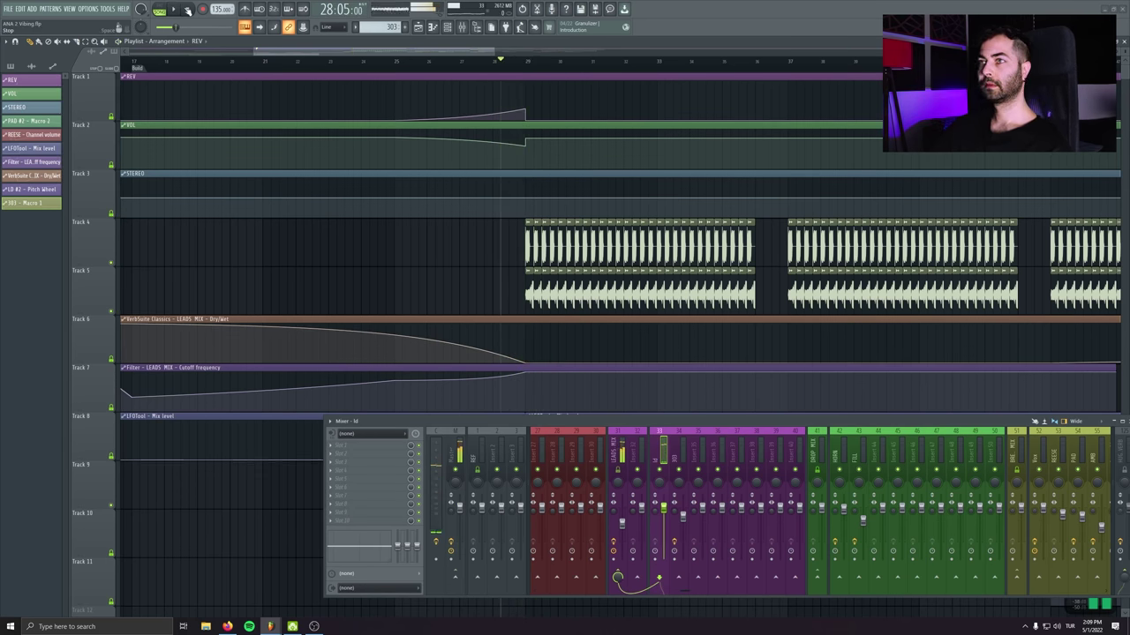
Place the MADDIX-SOTT1 Acid Shot 61 G# sample on Track 23 near the fill around bar 29
scroll(348, 306, "down", 10)
scroll(606, 121, "right", 3)
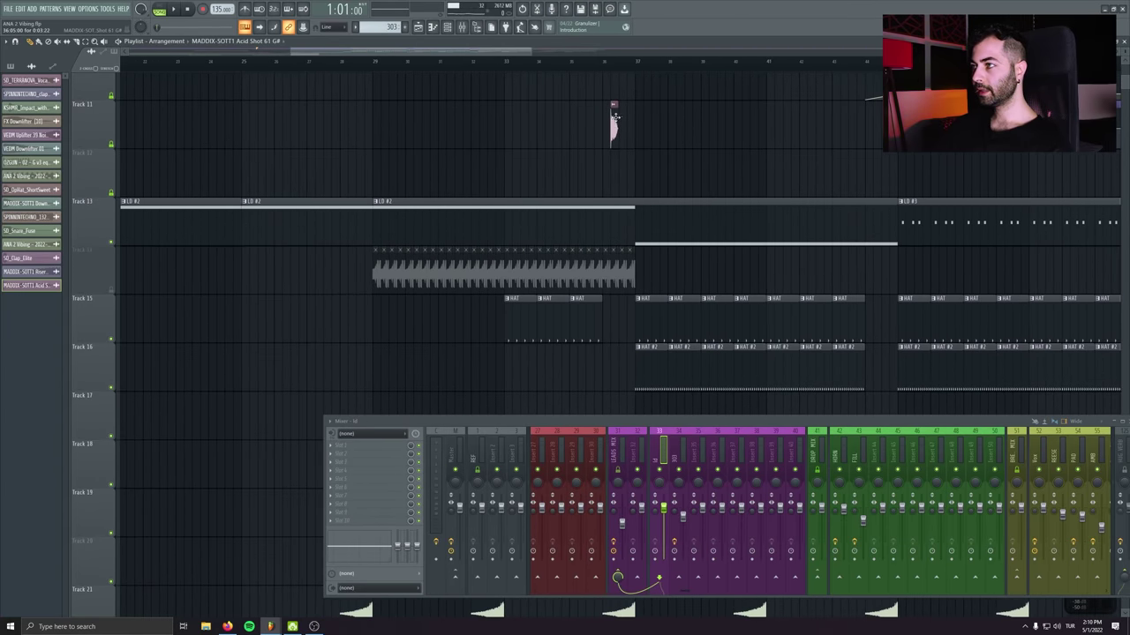
scroll(281, 340, "down", 3)
scroll(280, 340, "left", 3)
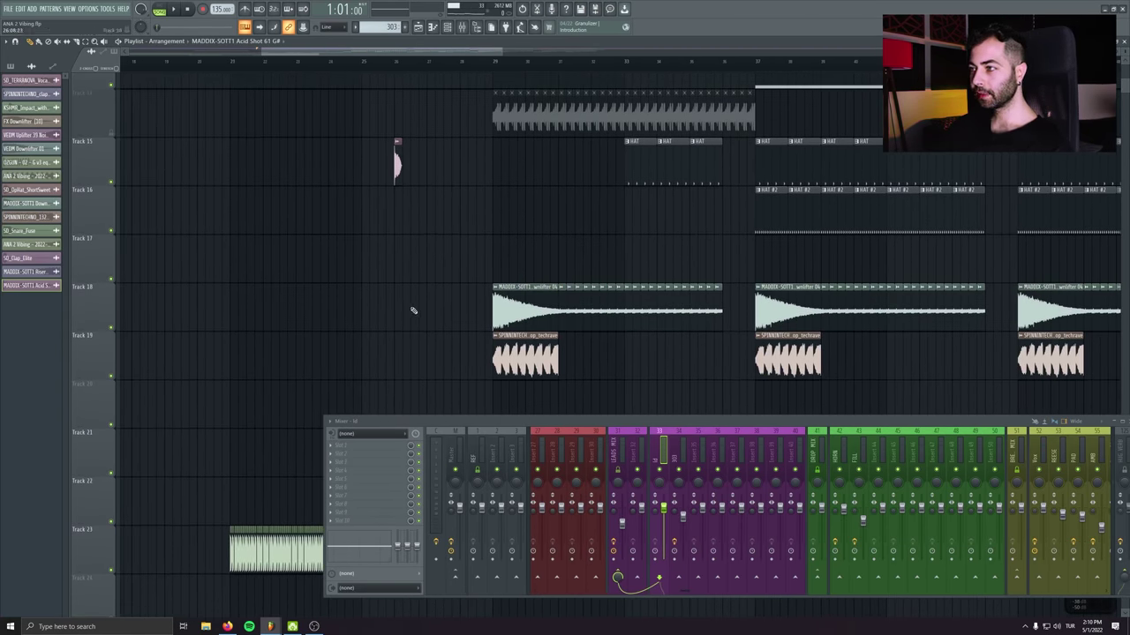
scroll(413, 310, "down", 4)
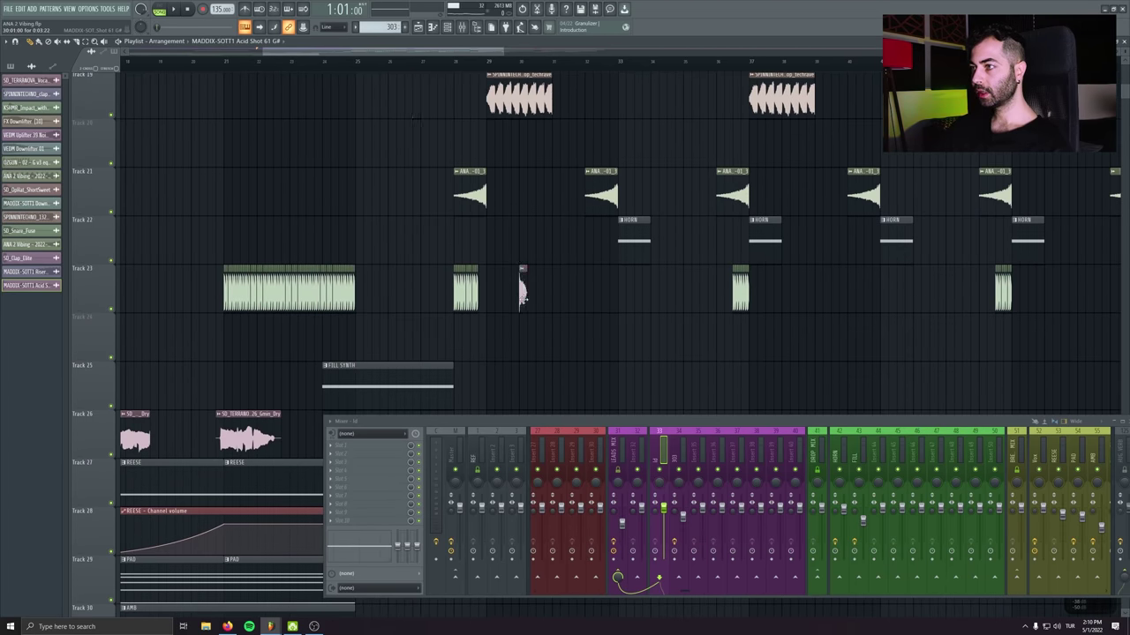
scroll(413, 116, "up", 3)
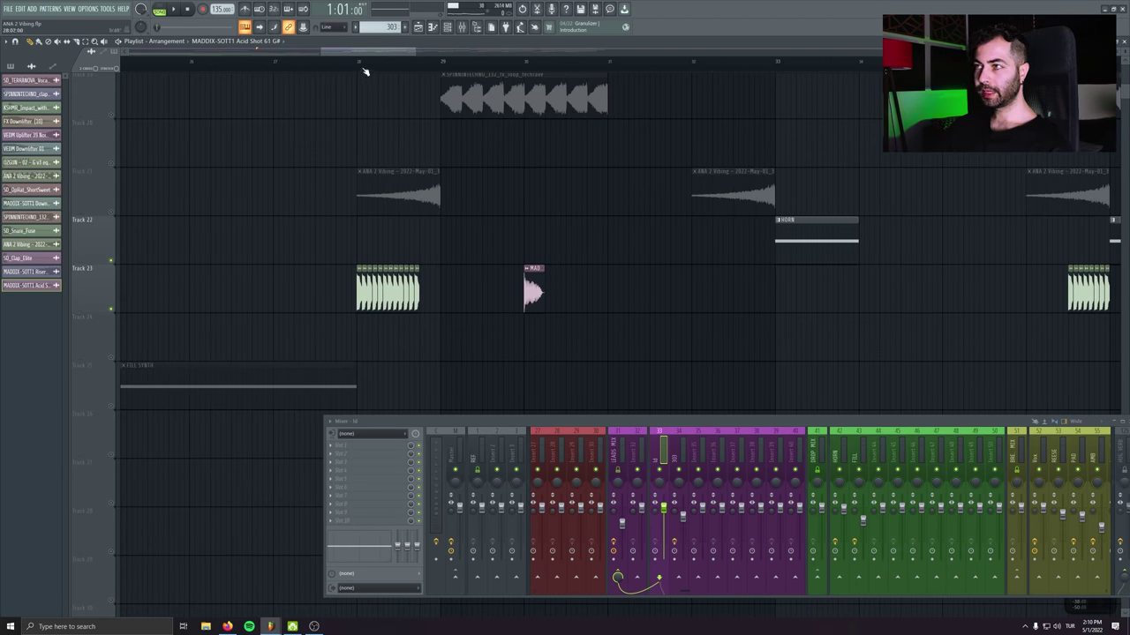
Unmute the Track 21 riser, move the acid shot to Track 24 right after the bar 28 fill, and play from bar 28
left_click(112, 212)
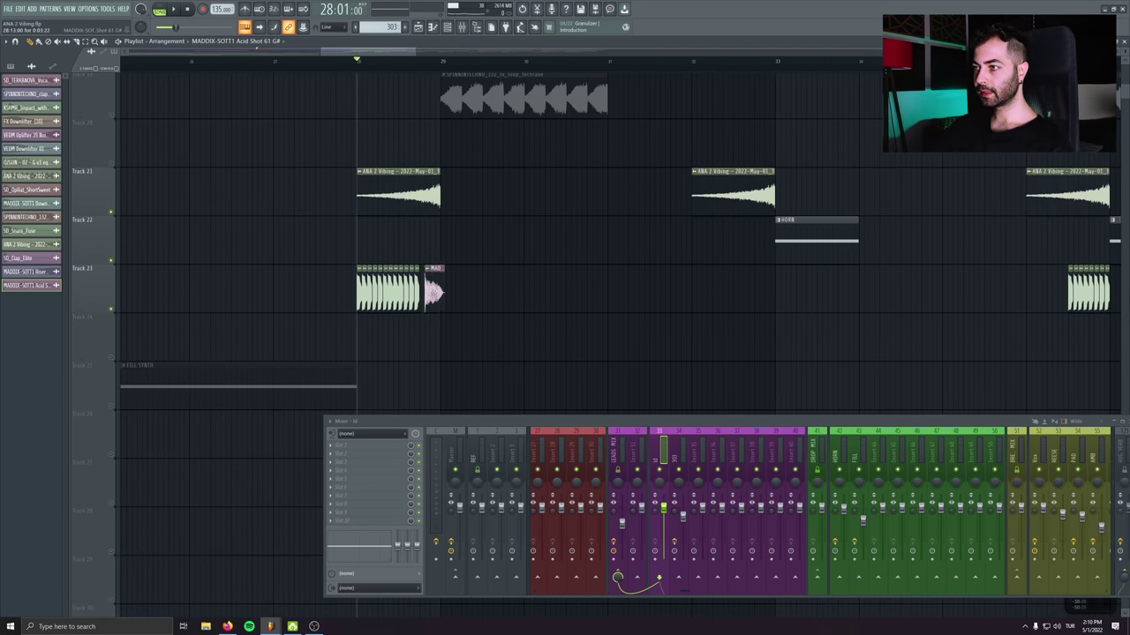
scroll(431, 348, "up", 3)
key("space")
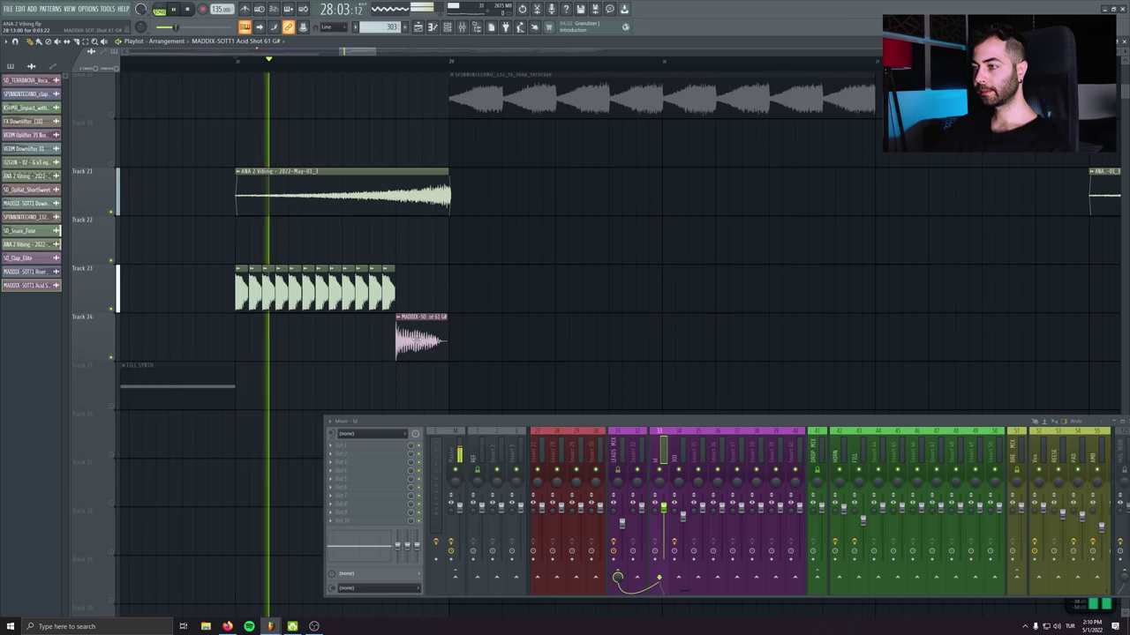
Shift the acid shot closer to bar 29, trim it to end there, fade out its sample, and set time stretching to Auto
double_click(419, 339)
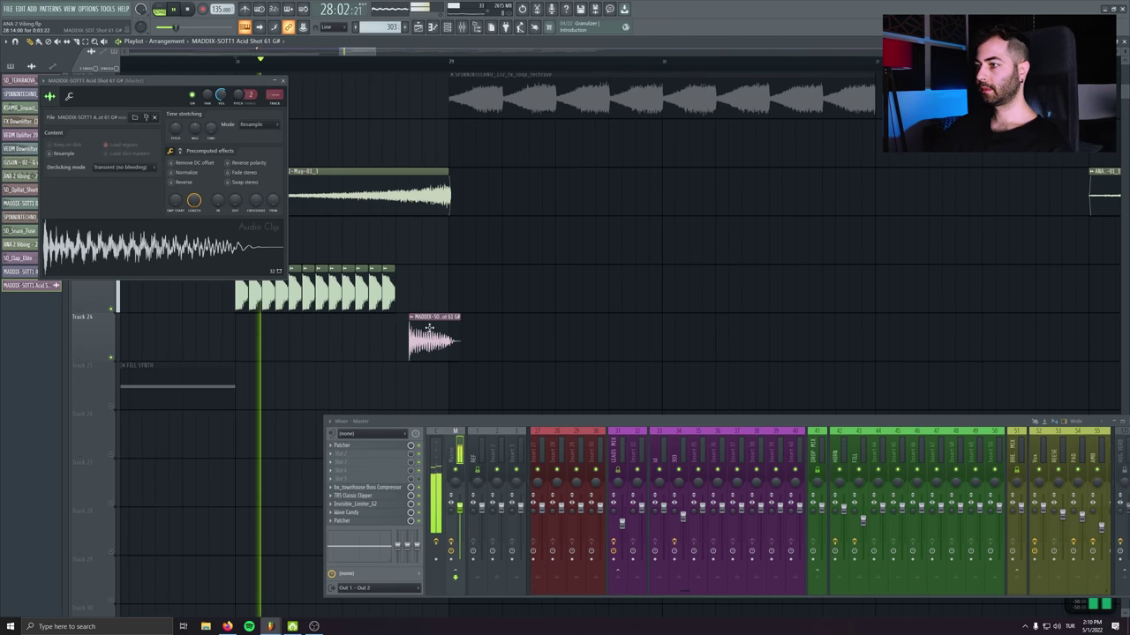
scroll(221, 95, "down", 4)
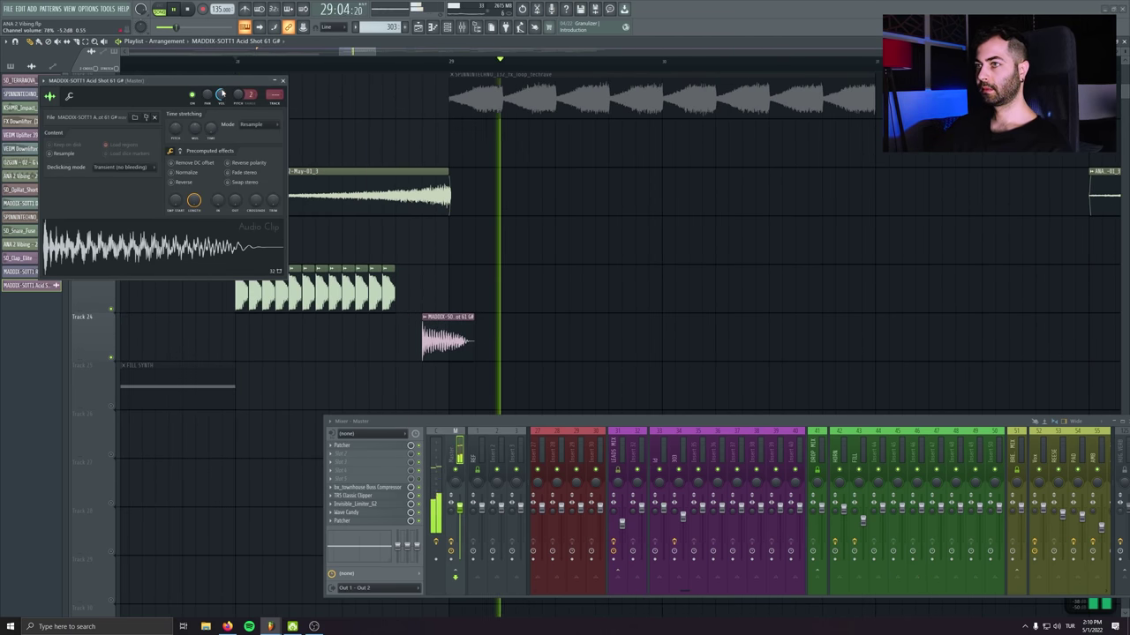
left_click_drag(473, 339, 455, 339)
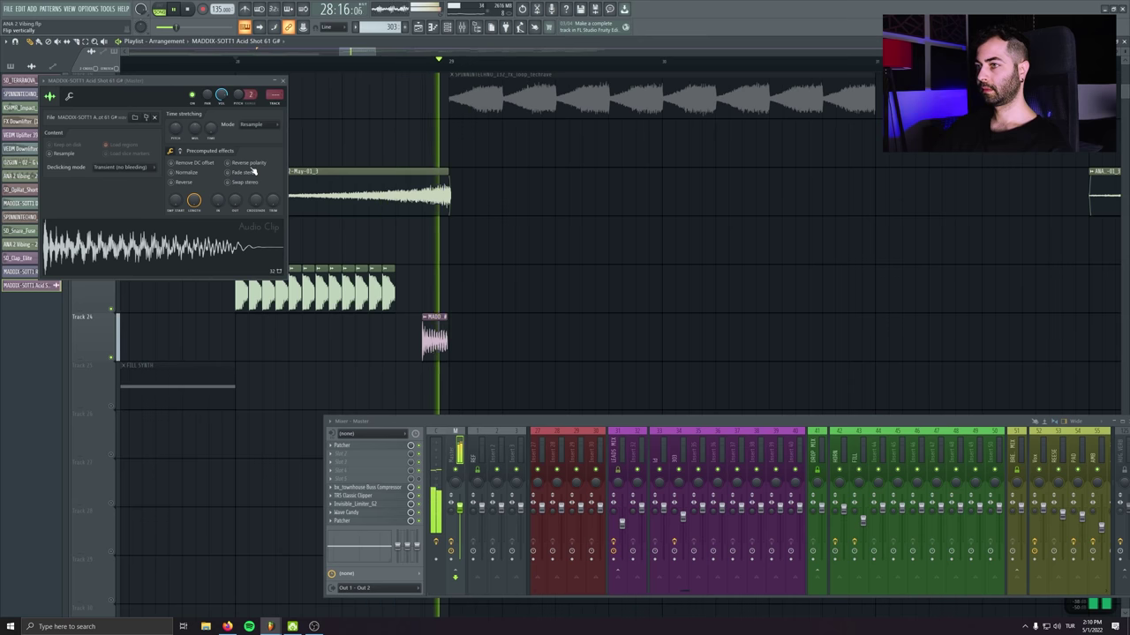
scroll(234, 201, "up", 5)
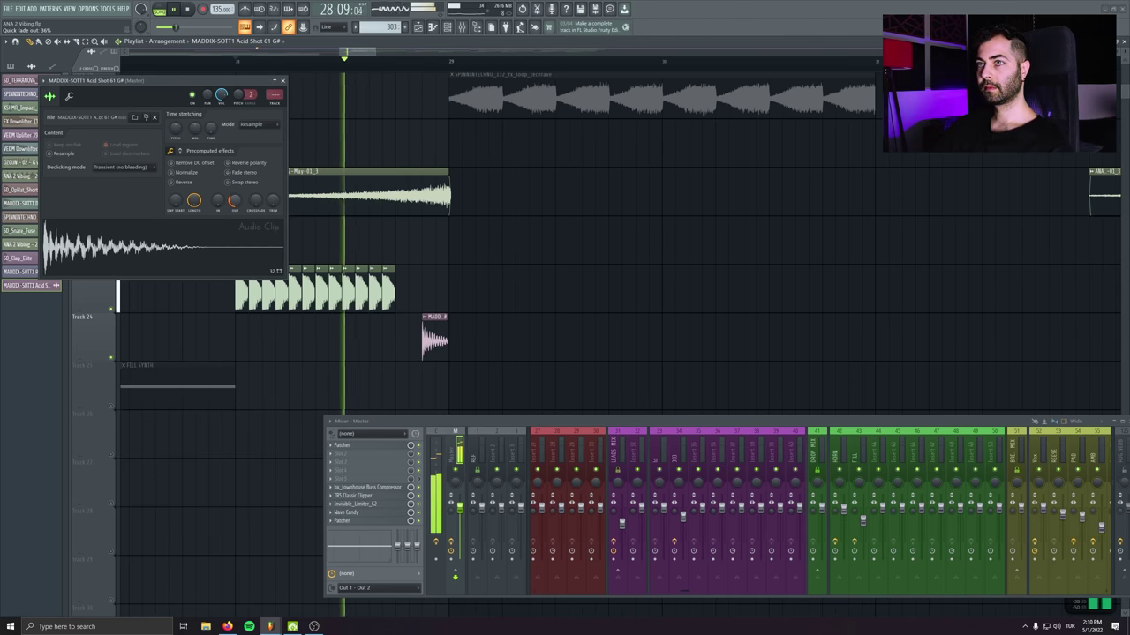
scroll(251, 124, "down", 1)
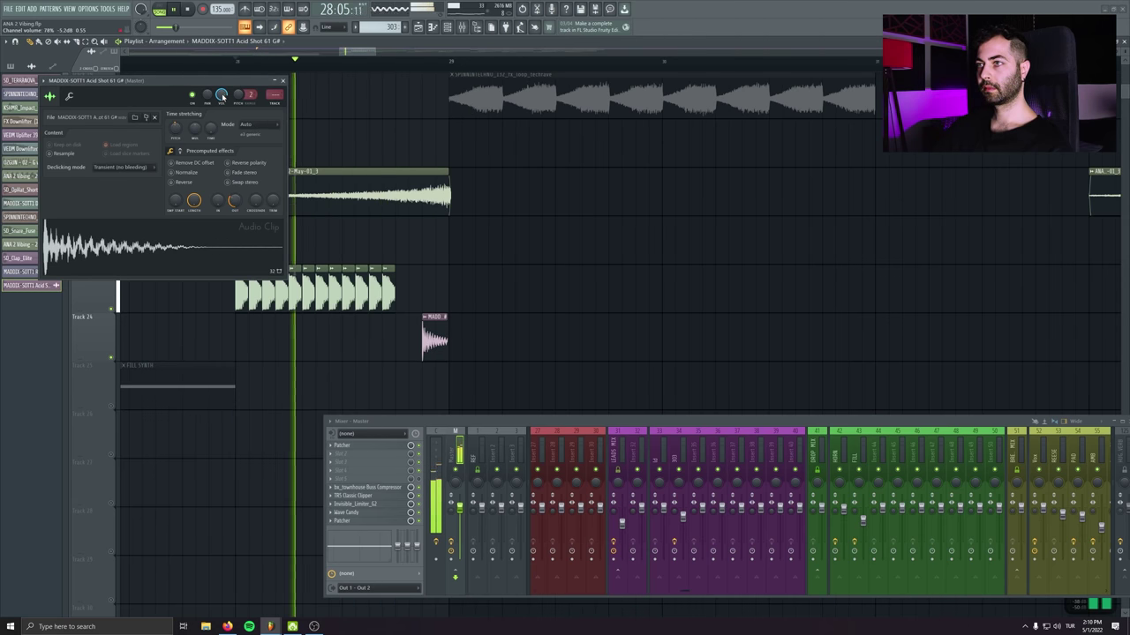